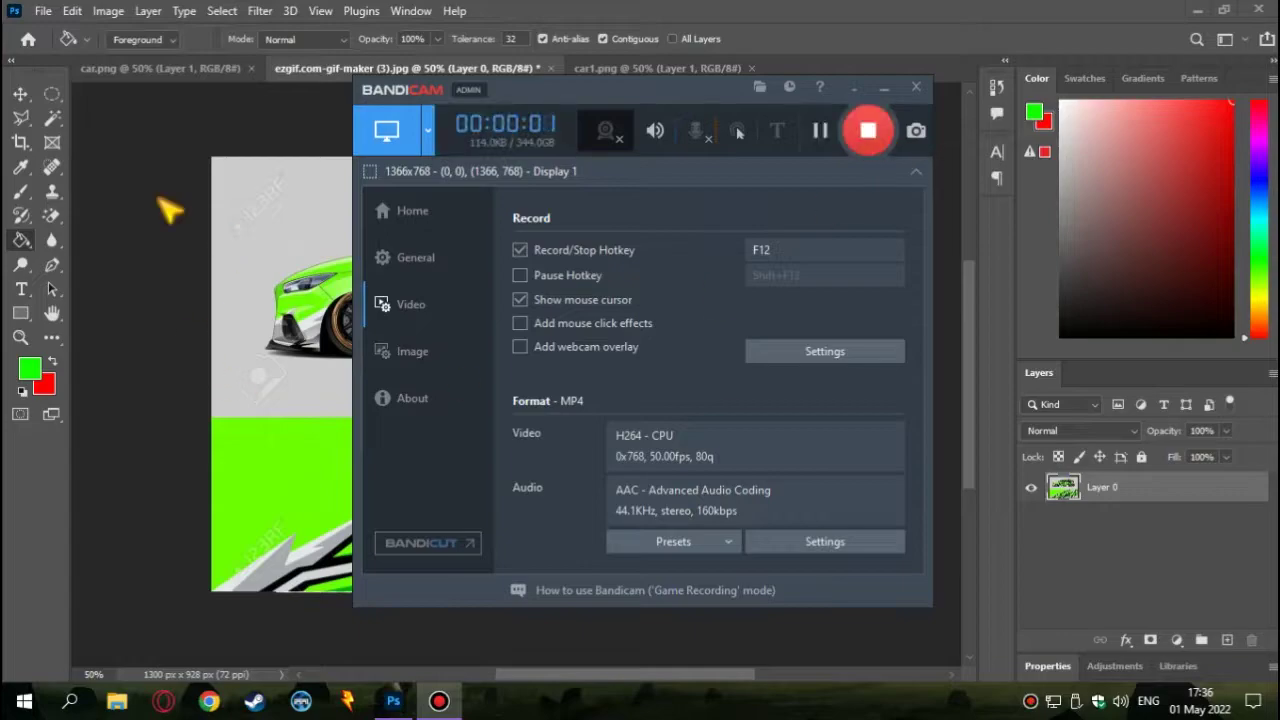
Switch to the car.png wireframe texture and zoom in to 300%
{"action": "left_click", "coordinate": [200, 70]}
{"action": "scroll", "coordinate": [590, 395], "scroll_direction": "up", "scroll_amount": 2}
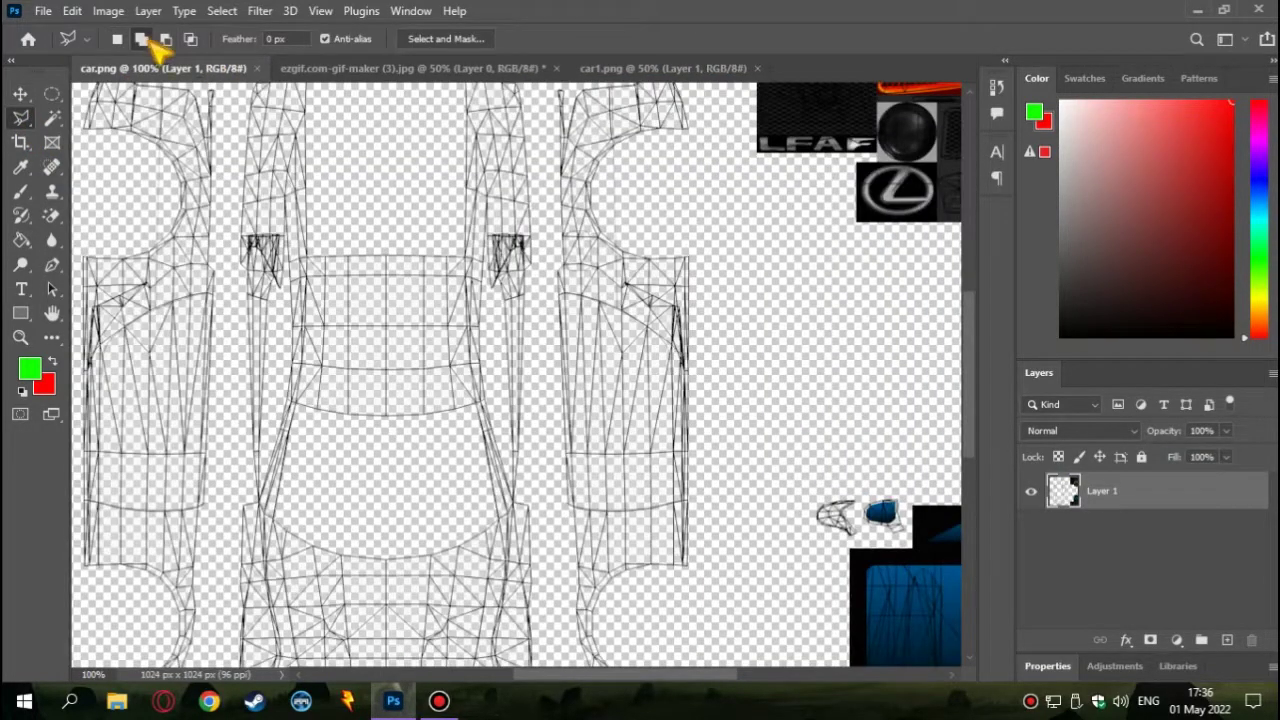
{"action": "scroll", "coordinate": [586, 514], "scroll_direction": "down", "scroll_amount": 2}
{"action": "scroll", "coordinate": [690, 420], "scroll_direction": "up", "scroll_amount": 2}
Start a polygonal lasso outline at the arched panel's upper corner points
{"action": "left_click", "coordinate": [700, 521]}
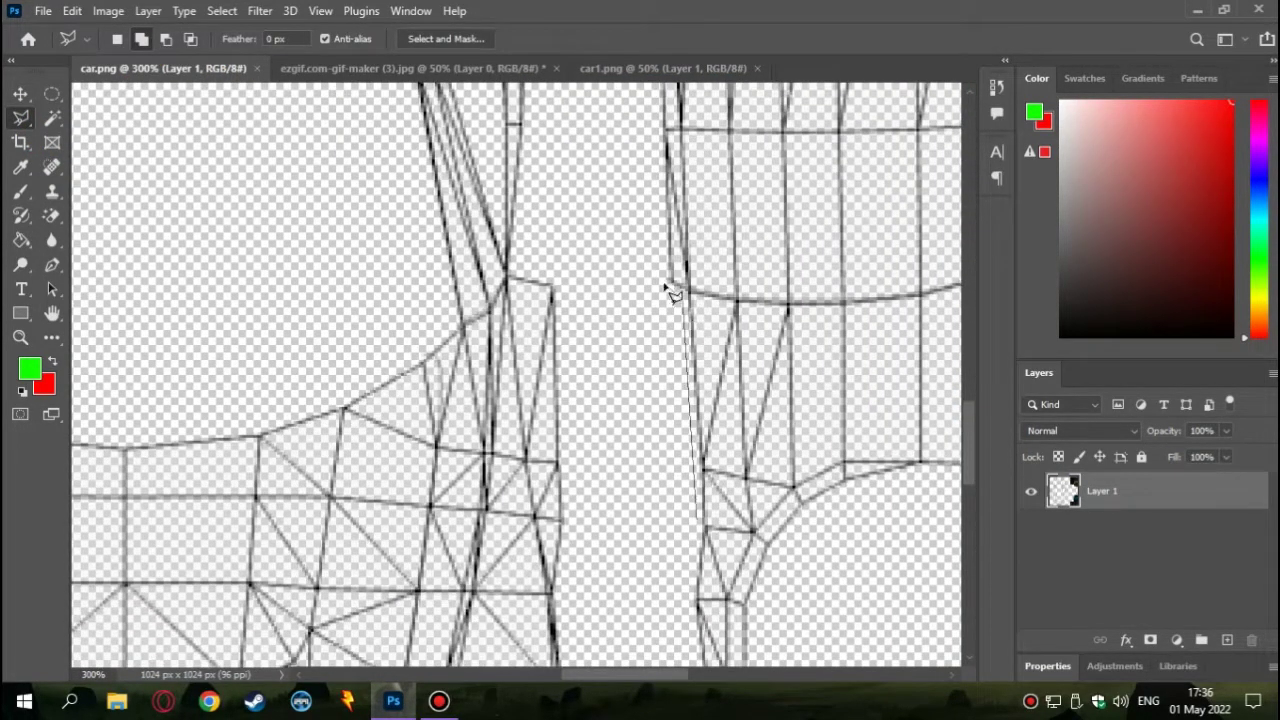
{"action": "left_click", "coordinate": [670, 289]}
{"action": "scroll", "coordinate": [644, 154], "scroll_direction": "up", "scroll_amount": 3}
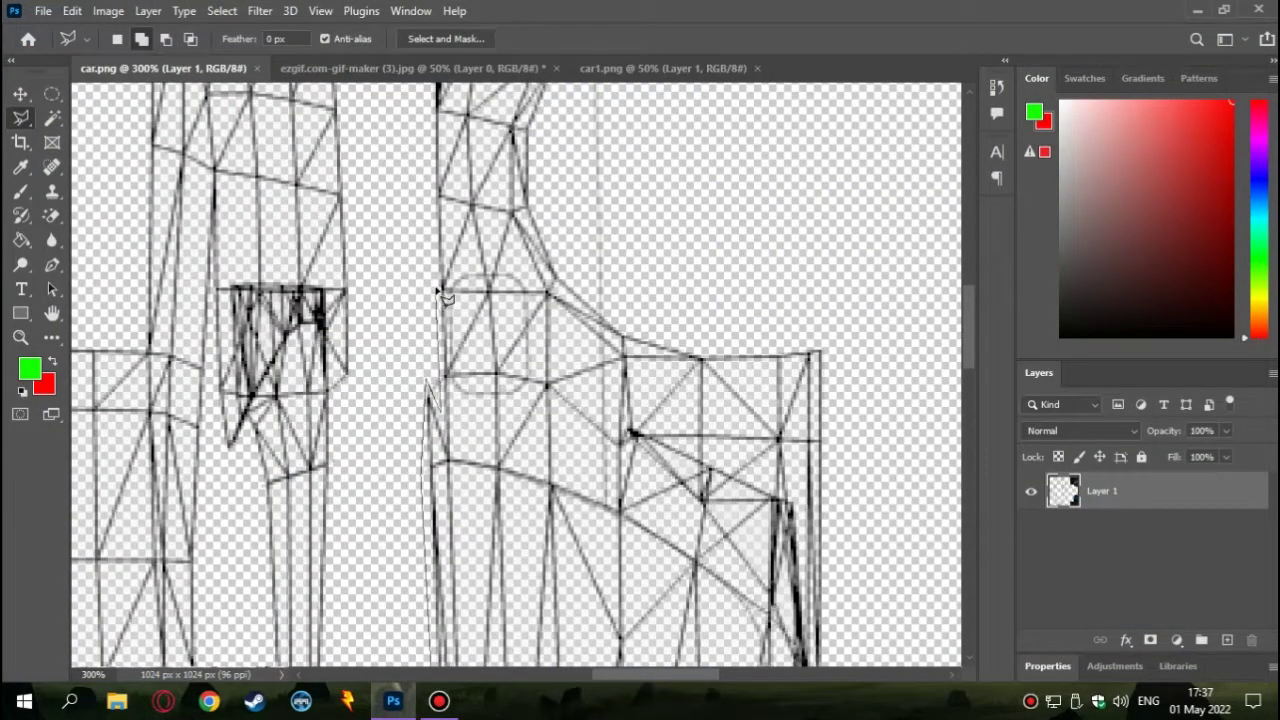
{"action": "scroll", "coordinate": [448, 366], "scroll_direction": "up", "scroll_amount": 2}
{"action": "scroll", "coordinate": [422, 300], "scroll_direction": "up", "scroll_amount": 2}
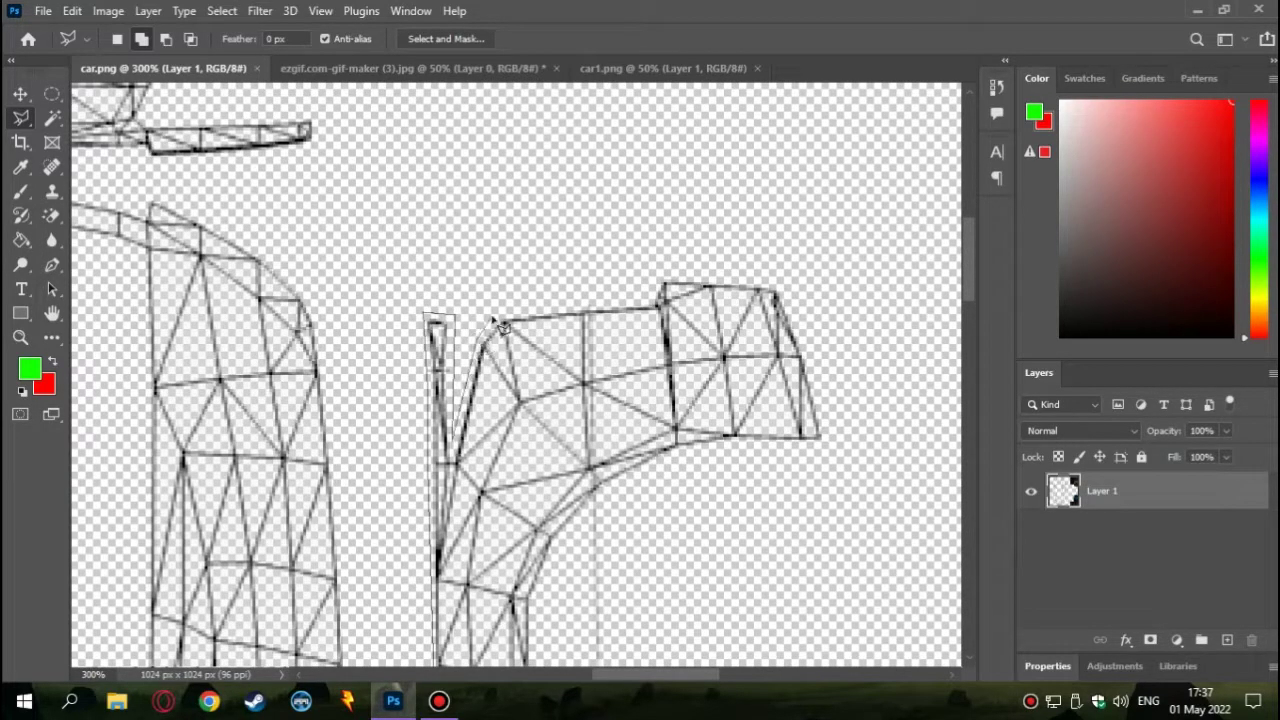
{"action": "left_click", "coordinate": [660, 280]}
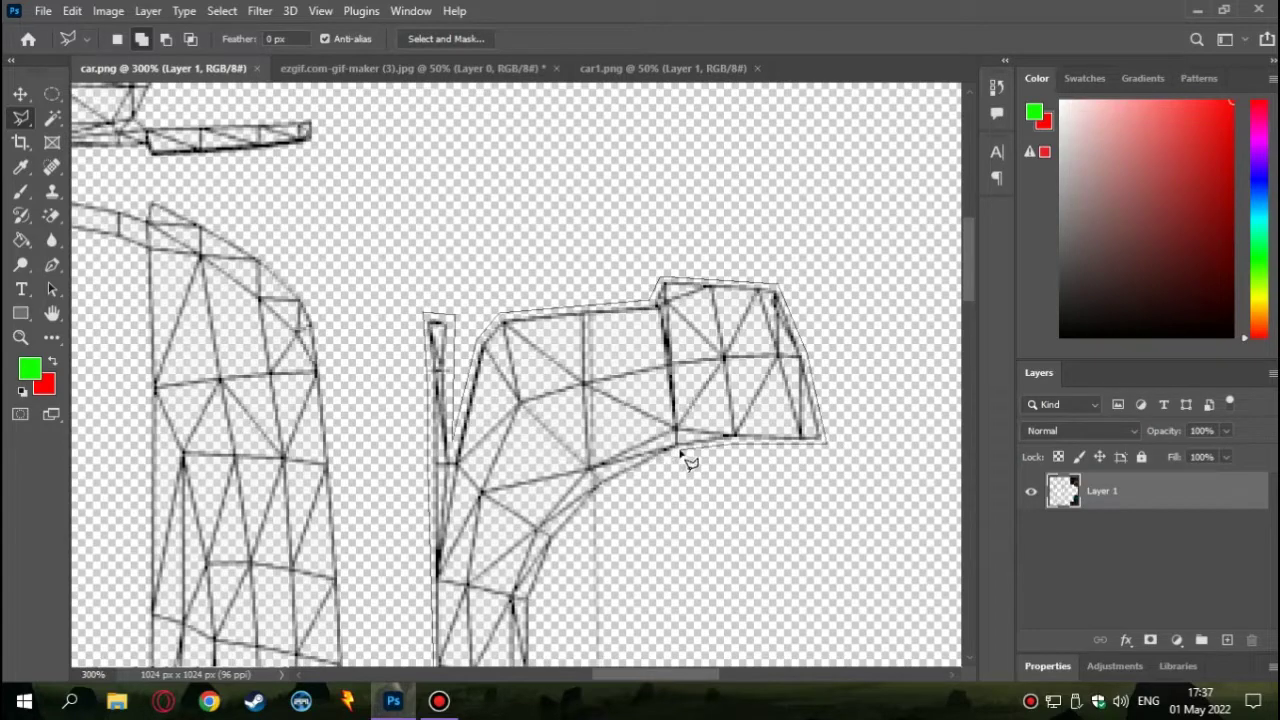
{"action": "scroll", "coordinate": [605, 492], "scroll_direction": "down", "scroll_amount": 1}
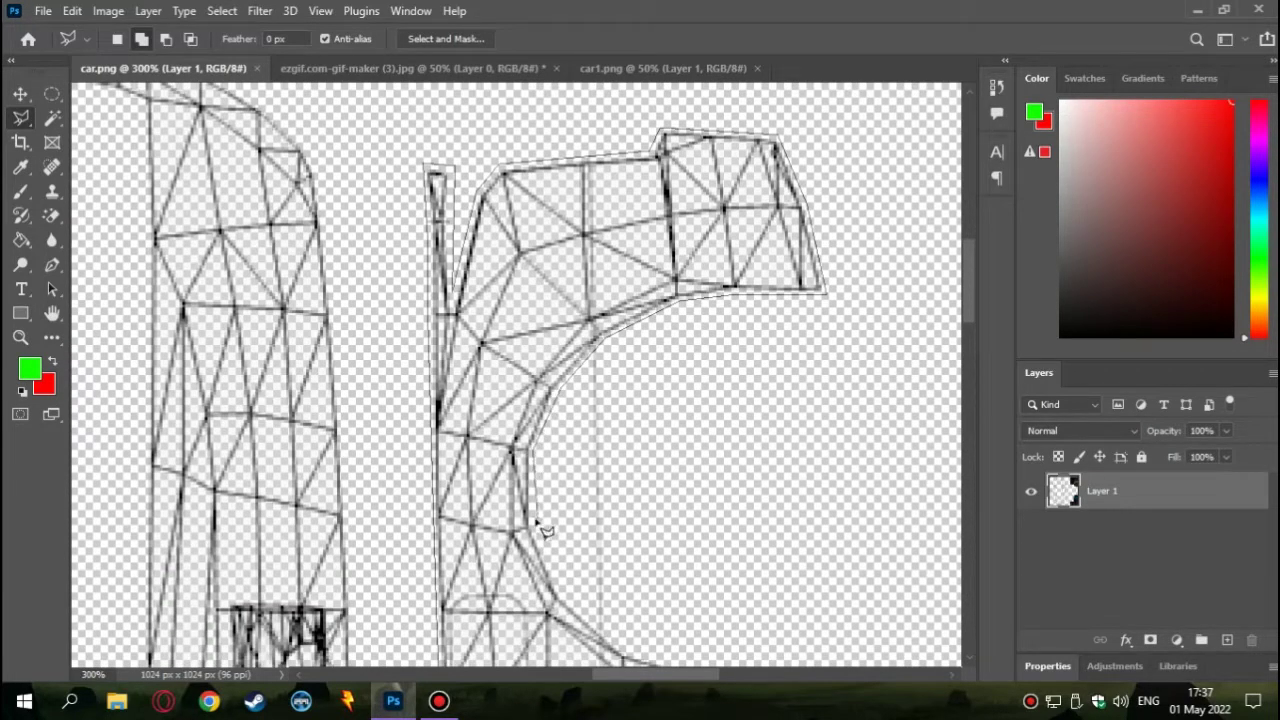
{"action": "scroll", "coordinate": [545, 485], "scroll_direction": "down", "scroll_amount": 1}
{"action": "scroll", "coordinate": [545, 485], "scroll_direction": "right", "scroll_amount": 1}
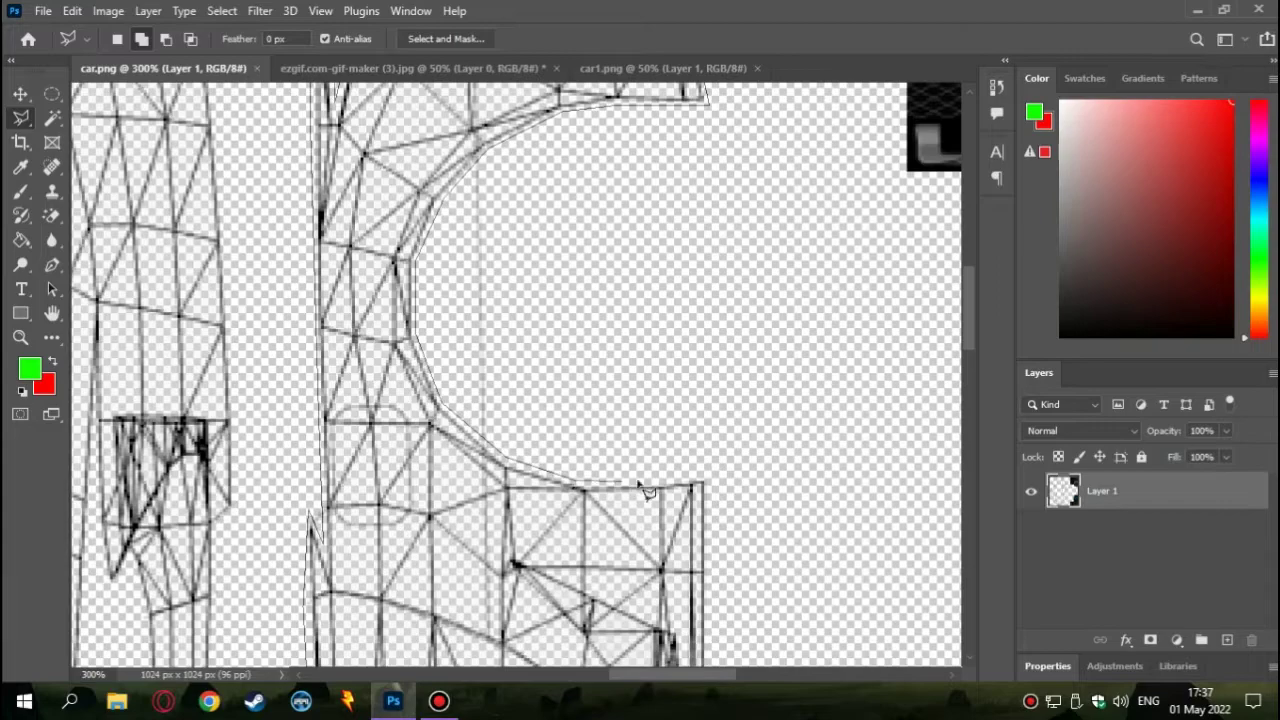
Pan along the arched panel's curved wheel-arch edge to follow its outline
{"action": "scroll", "coordinate": [718, 627], "scroll_direction": "down", "scroll_amount": 1}
{"action": "scroll", "coordinate": [718, 627], "scroll_direction": "down", "scroll_amount": 2}
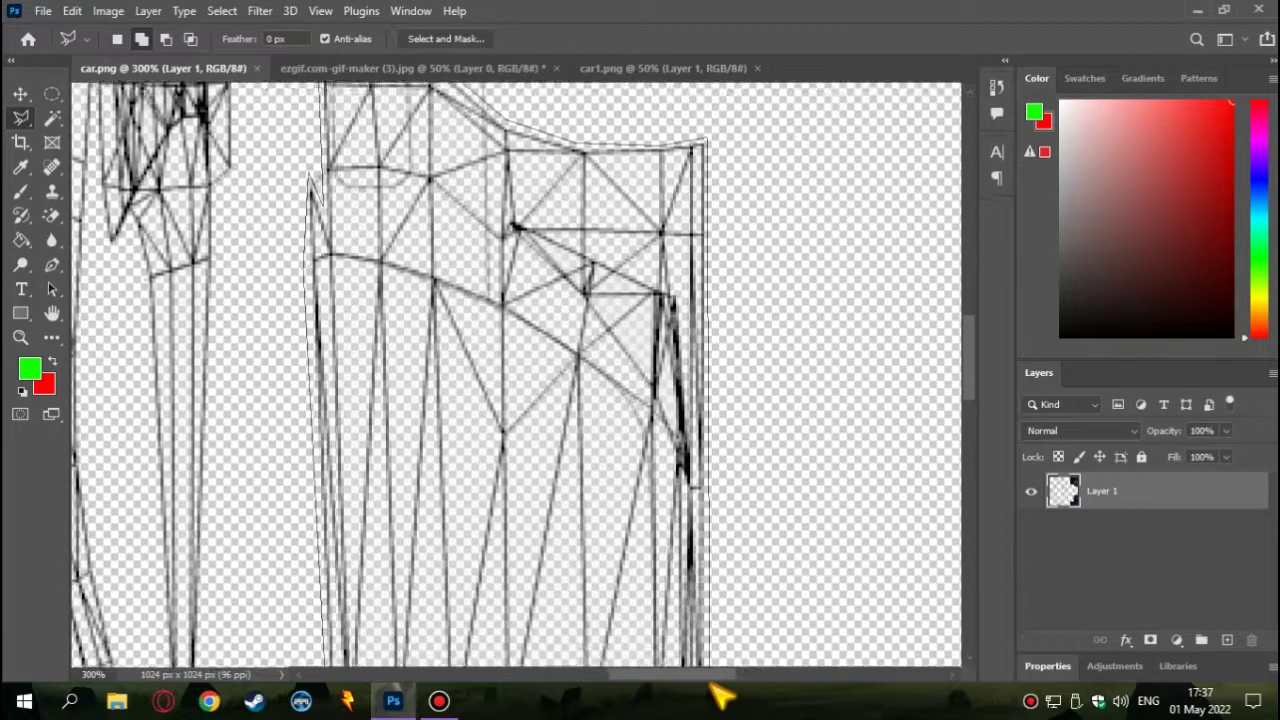
{"action": "scroll", "coordinate": [716, 600], "scroll_direction": "down", "scroll_amount": 2}
{"action": "scroll", "coordinate": [714, 557], "scroll_direction": "down", "scroll_amount": 2}
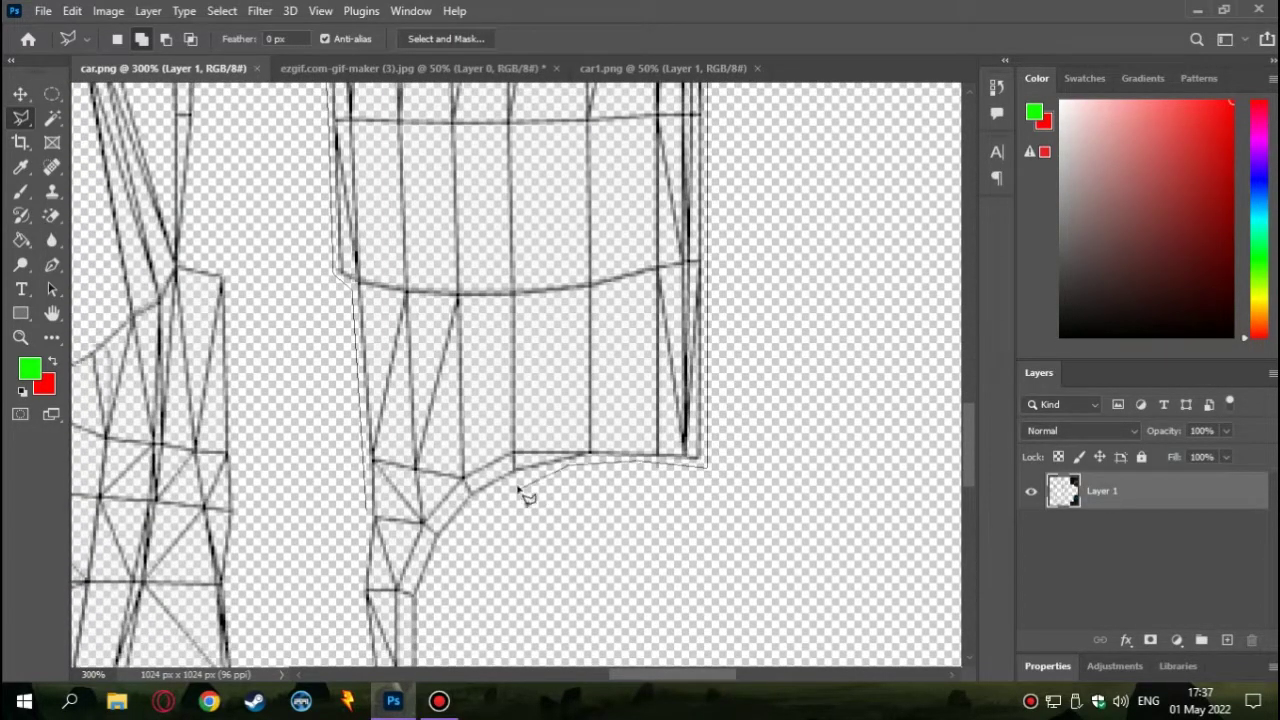
{"action": "scroll", "coordinate": [440, 545], "scroll_direction": "down", "scroll_amount": 2}
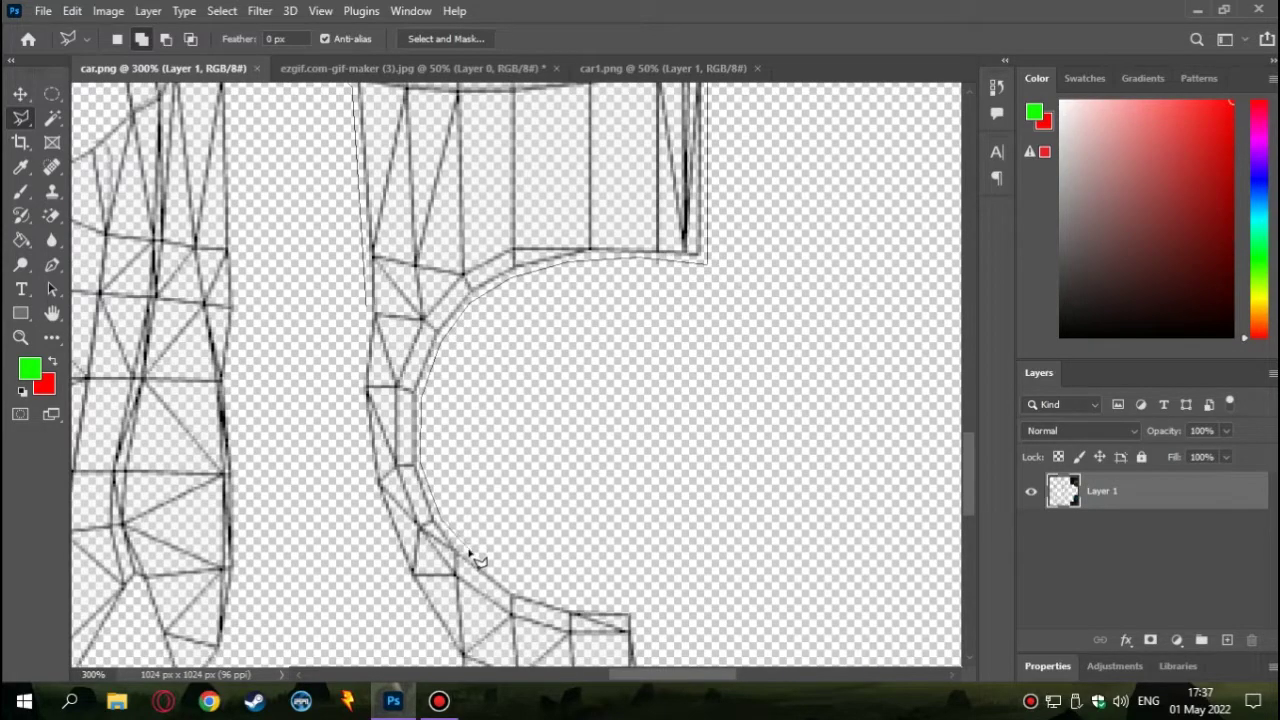
{"action": "scroll", "coordinate": [645, 540], "scroll_direction": "down", "scroll_amount": 2}
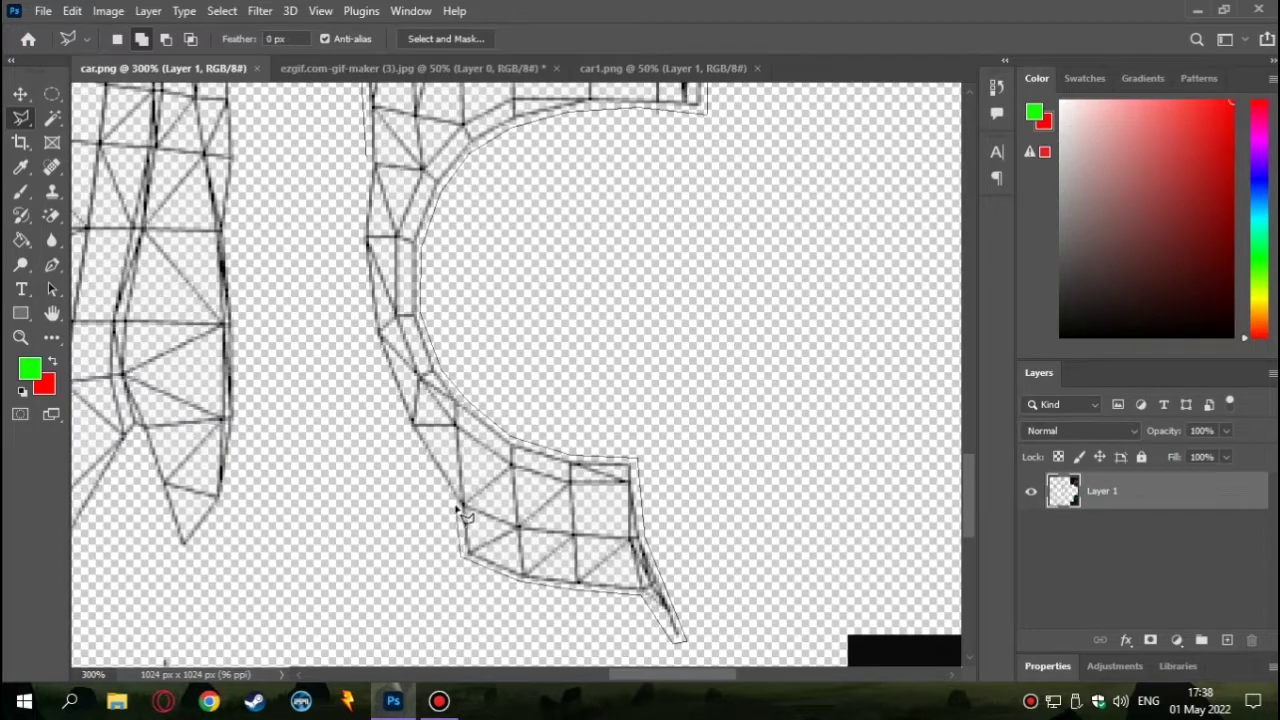
{"action": "scroll", "coordinate": [375, 330], "scroll_direction": "up", "scroll_amount": 4}
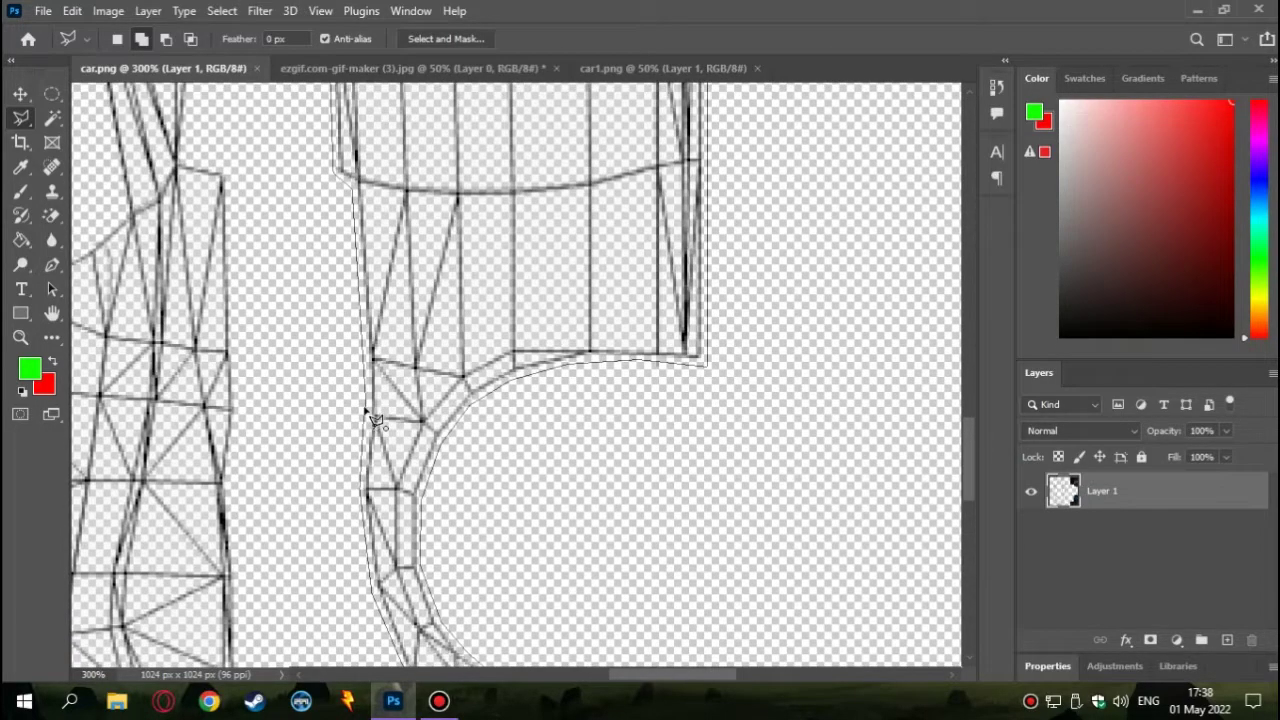
{"action": "scroll", "coordinate": [700, 660], "scroll_direction": "left", "scroll_amount": 3}
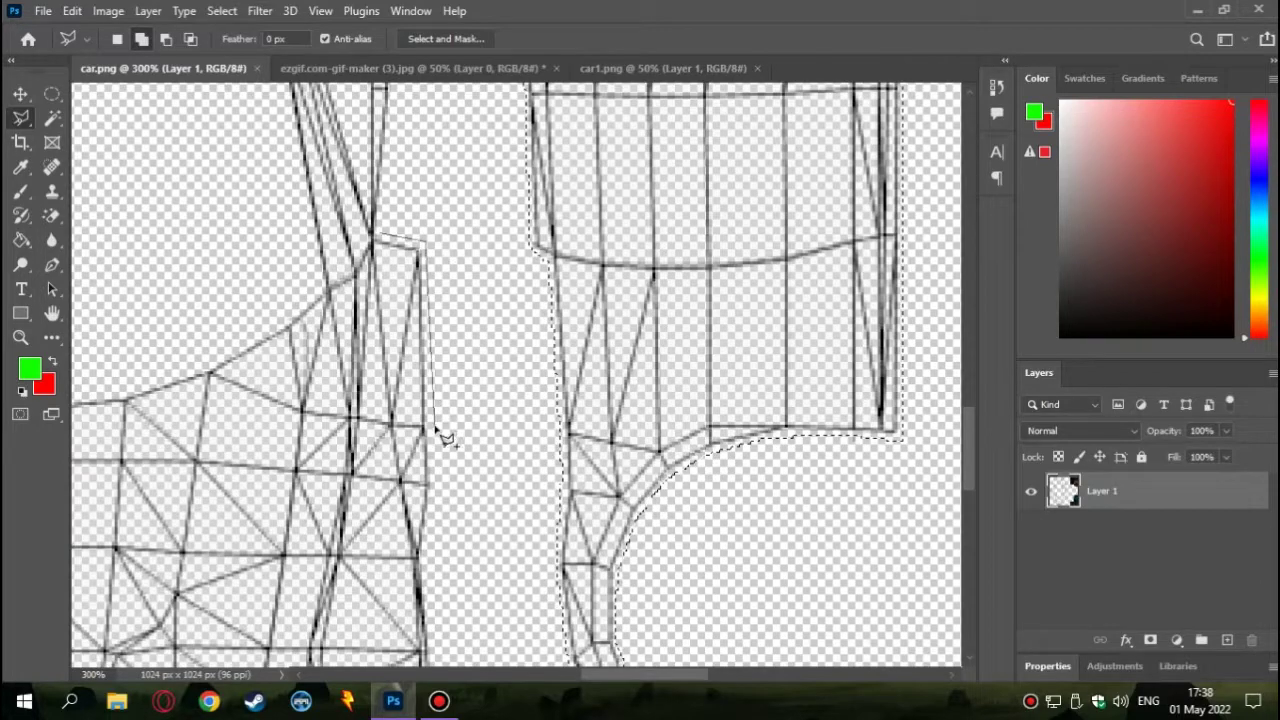
Pan to the front panel and add outline points along the top of its arch
{"action": "scroll", "coordinate": [436, 570], "scroll_direction": "down", "scroll_amount": 3}
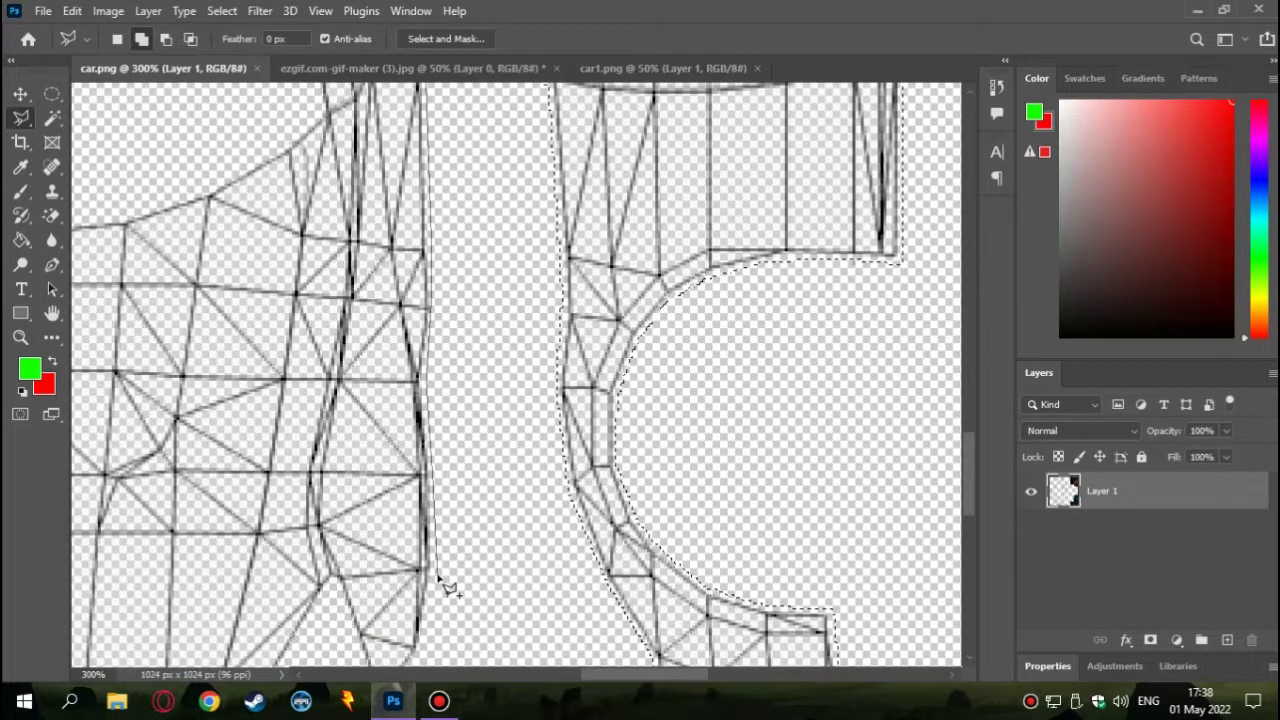
{"action": "scroll", "coordinate": [445, 560], "scroll_direction": "down", "scroll_amount": 3}
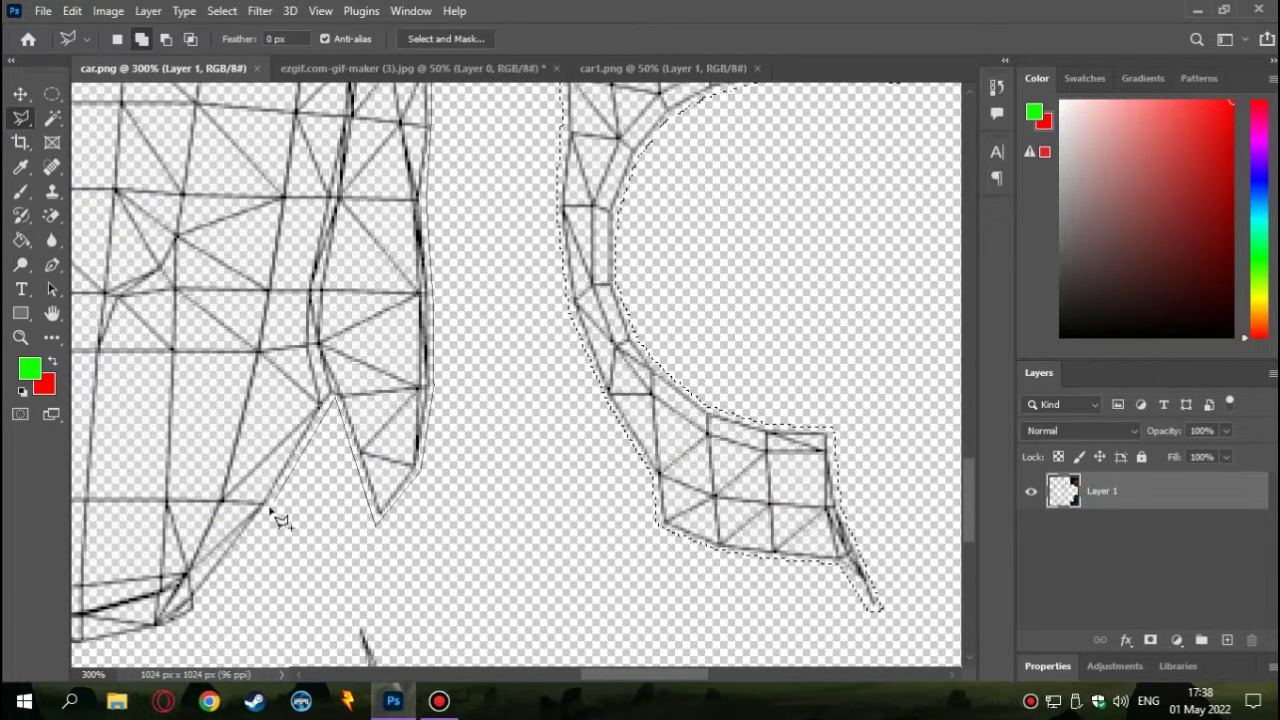
{"action": "scroll", "coordinate": [280, 520], "scroll_direction": "down", "scroll_amount": 3}
{"action": "scroll", "coordinate": [280, 520], "scroll_direction": "left", "scroll_amount": 4}
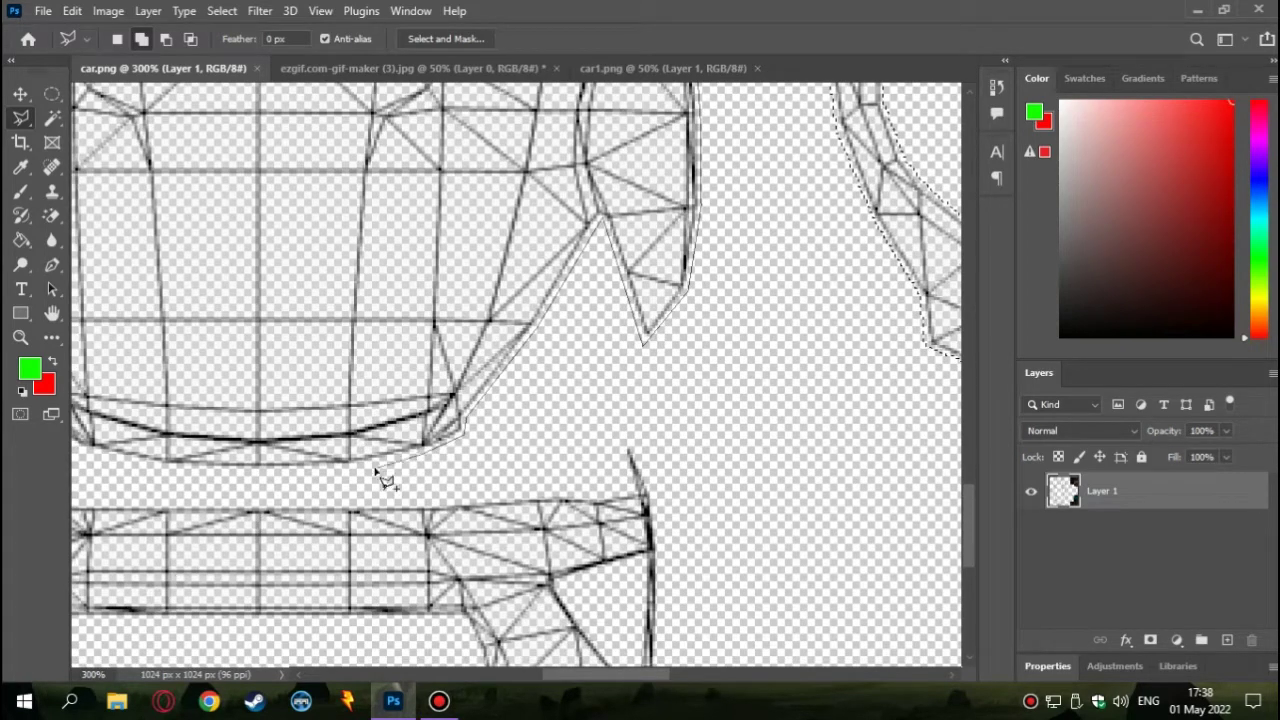
{"action": "scroll", "coordinate": [80, 443], "scroll_direction": "left", "scroll_amount": 5}
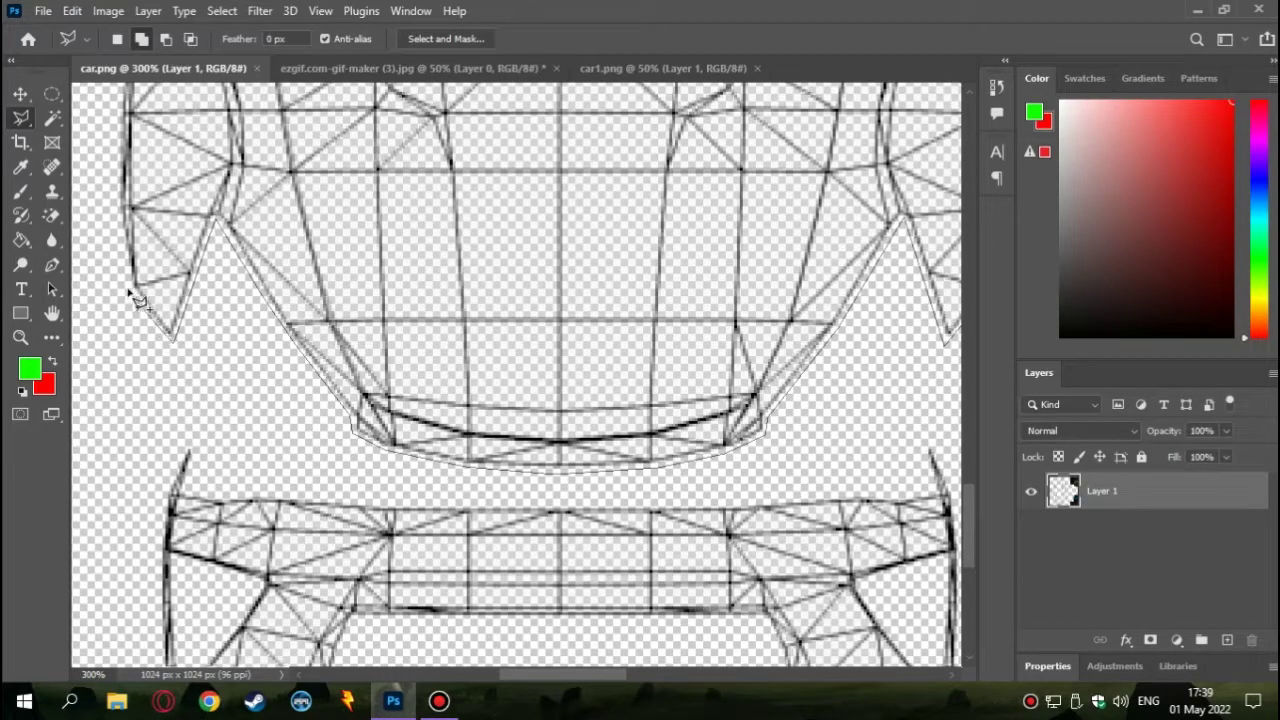
{"action": "scroll", "coordinate": [125, 215], "scroll_direction": "up", "scroll_amount": 3}
{"action": "scroll", "coordinate": [125, 215], "scroll_direction": "left", "scroll_amount": 3}
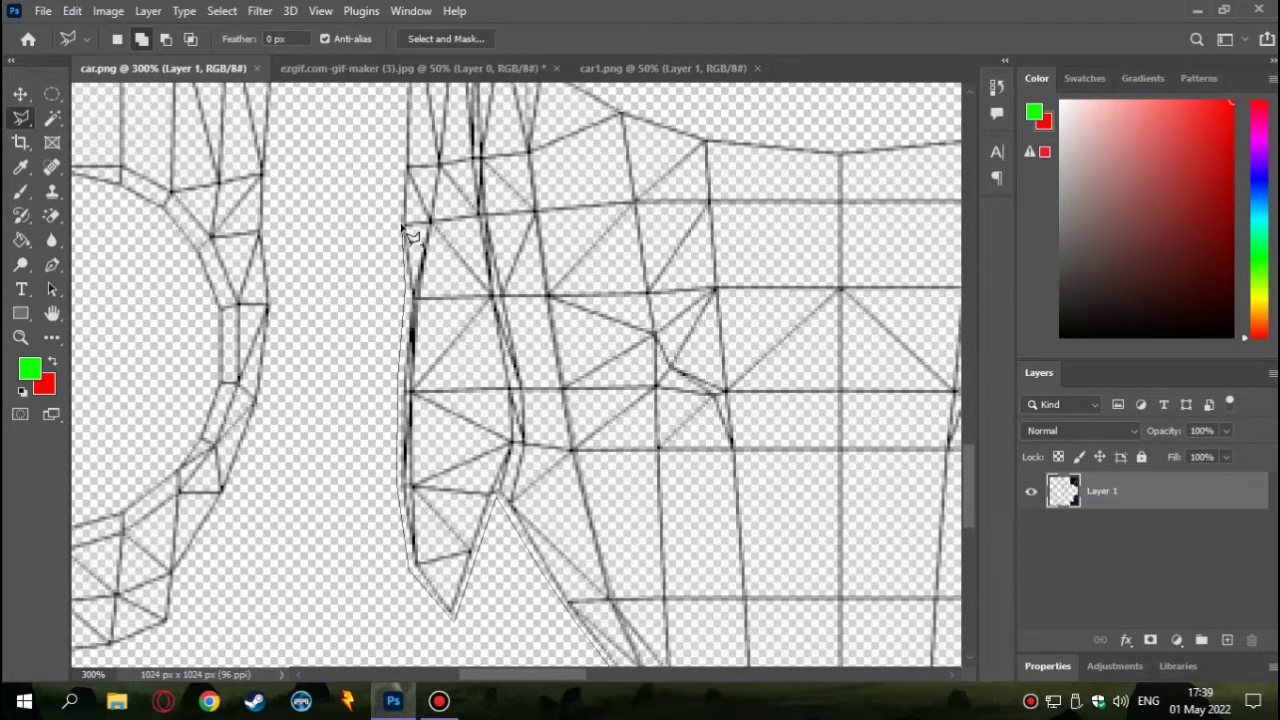
{"action": "scroll", "coordinate": [405, 232], "scroll_direction": "up", "scroll_amount": 3}
{"action": "scroll", "coordinate": [415, 225], "scroll_direction": "up", "scroll_amount": 3}
{"action": "scroll", "coordinate": [420, 230], "scroll_direction": "left", "scroll_amount": 2}
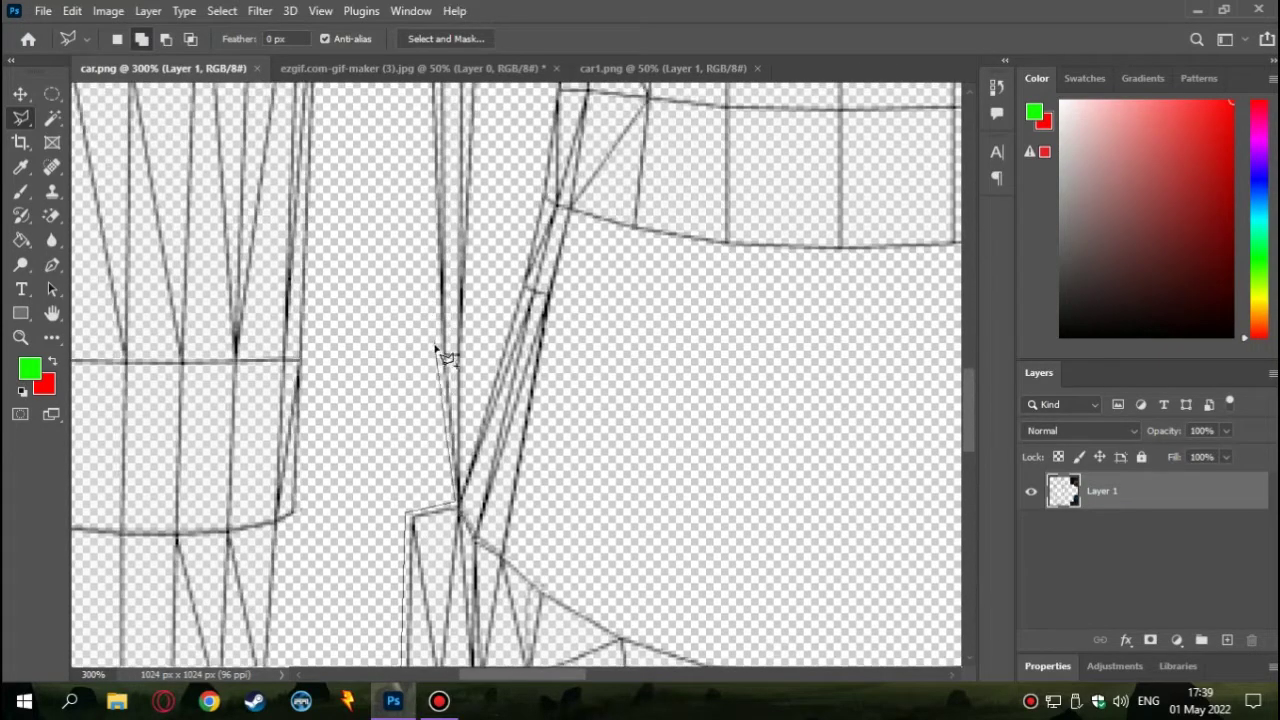
{"action": "scroll", "coordinate": [419, 195], "scroll_direction": "up", "scroll_amount": 5}
{"action": "scroll", "coordinate": [408, 165], "scroll_direction": "up", "scroll_amount": 3}
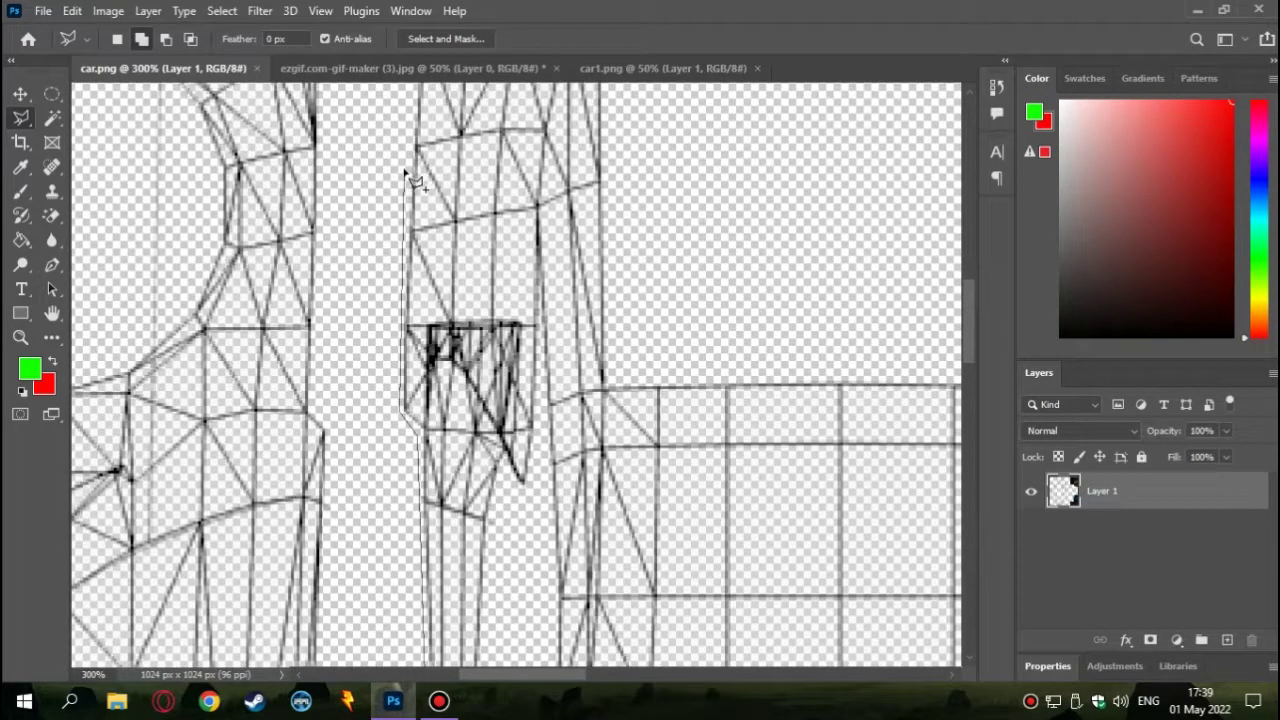
{"action": "scroll", "coordinate": [412, 175], "scroll_direction": "up", "scroll_amount": 3}
{"action": "scroll", "coordinate": [420, 160], "scroll_direction": "up", "scroll_amount": 3}
{"action": "scroll", "coordinate": [450, 155], "scroll_direction": "up", "scroll_amount": 3}
{"action": "scroll", "coordinate": [478, 162], "scroll_direction": "up", "scroll_amount": 3}
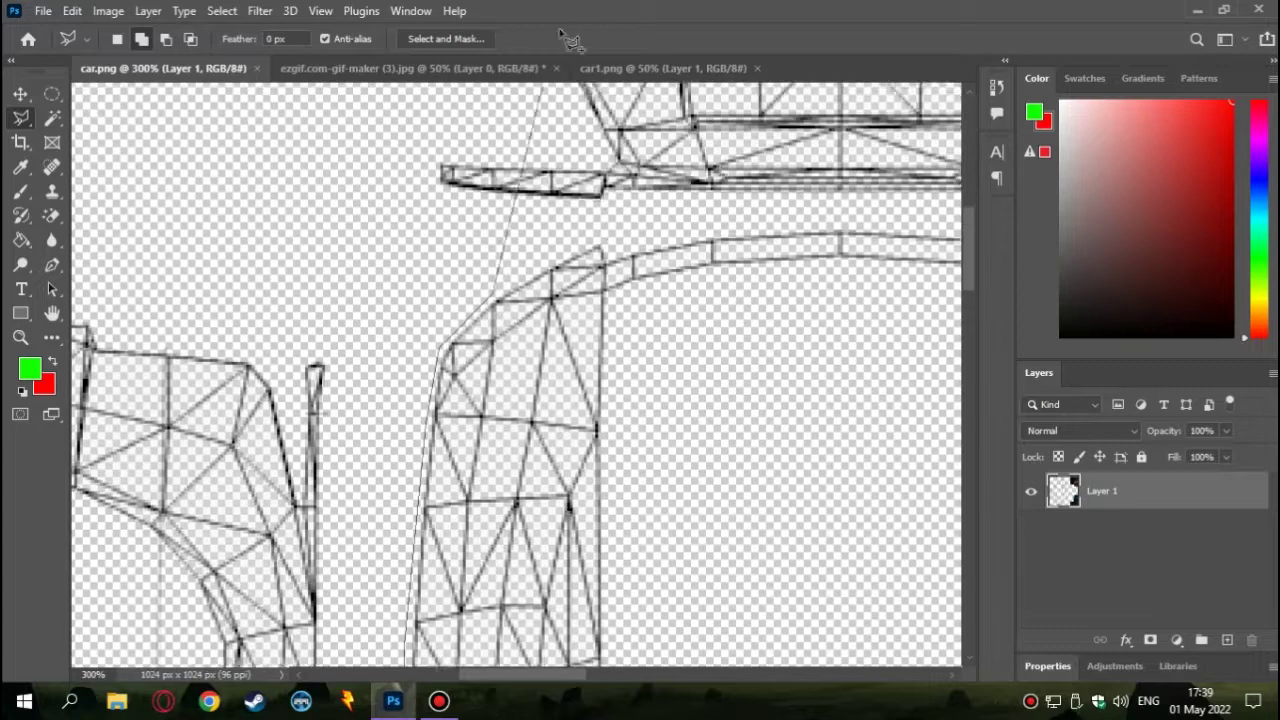
{"action": "scroll", "coordinate": [560, 260], "scroll_direction": "up", "scroll_amount": 1}
{"action": "left_click", "coordinate": [710, 295]}
{"action": "left_click", "coordinate": [843, 294]}
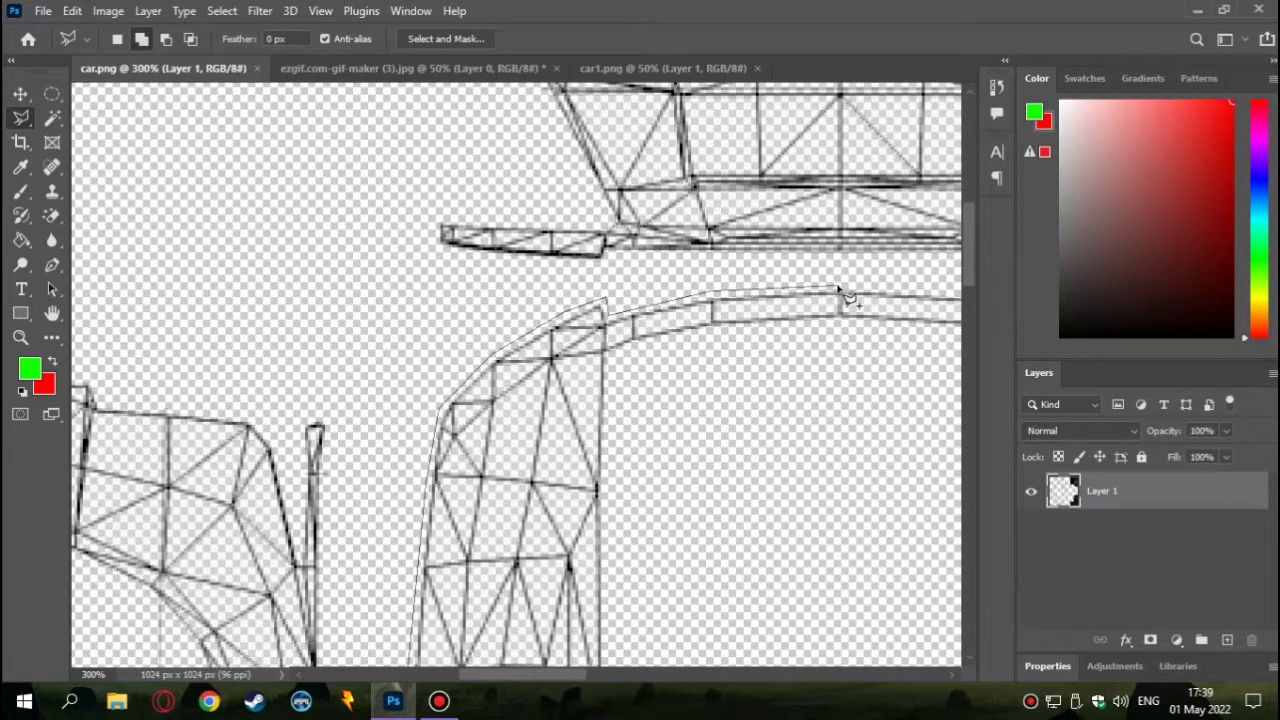
Trace the front panel's curved lower edge and close it into the selection
{"action": "scroll", "coordinate": [843, 294], "scroll_direction": "right", "scroll_amount": 5}
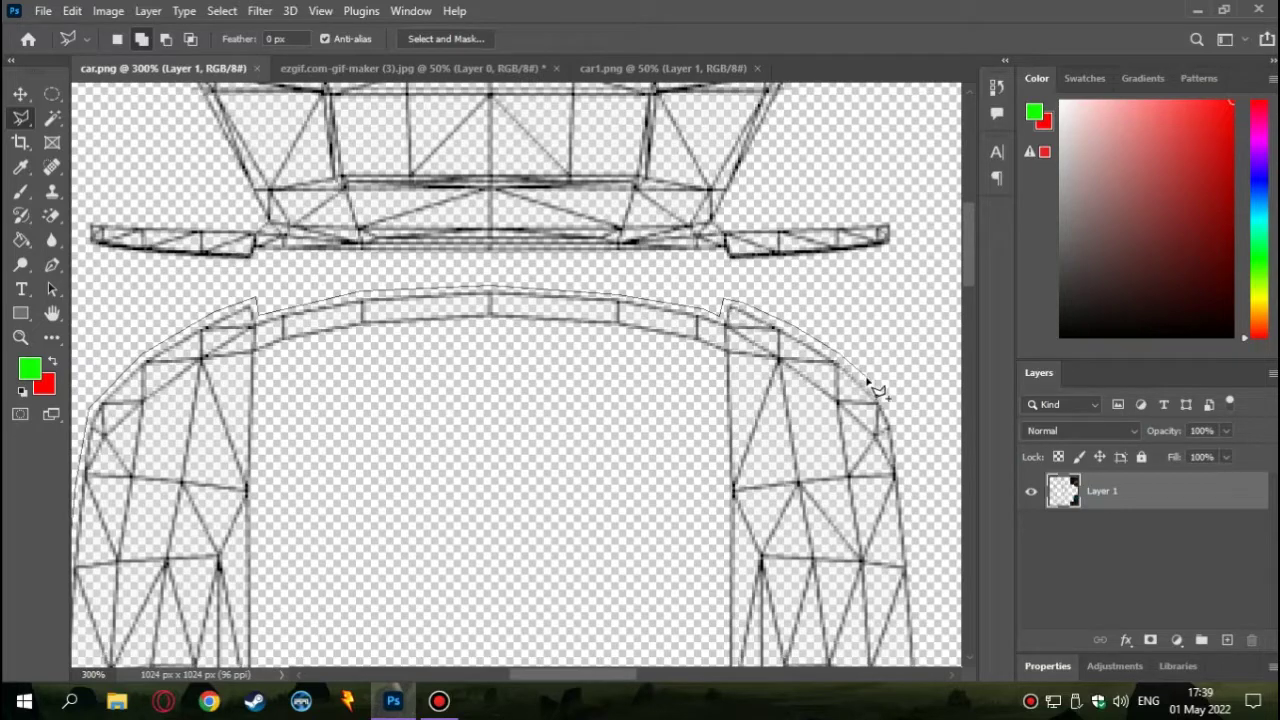
{"action": "scroll", "coordinate": [900, 440], "scroll_direction": "down", "scroll_amount": 2}
{"action": "scroll", "coordinate": [700, 215], "scroll_direction": "down", "scroll_amount": 7}
{"action": "scroll", "coordinate": [700, 215], "scroll_direction": "right", "scroll_amount": 3}
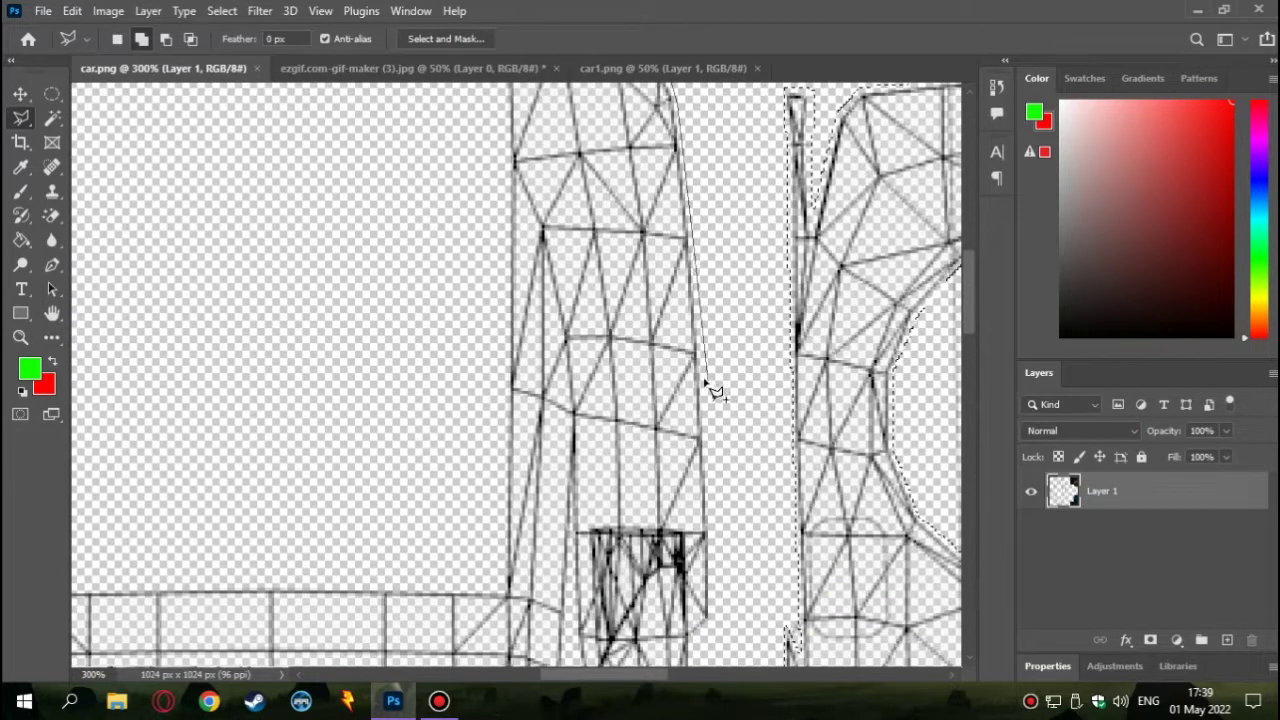
{"action": "scroll", "coordinate": [716, 628], "scroll_direction": "down", "scroll_amount": 5}
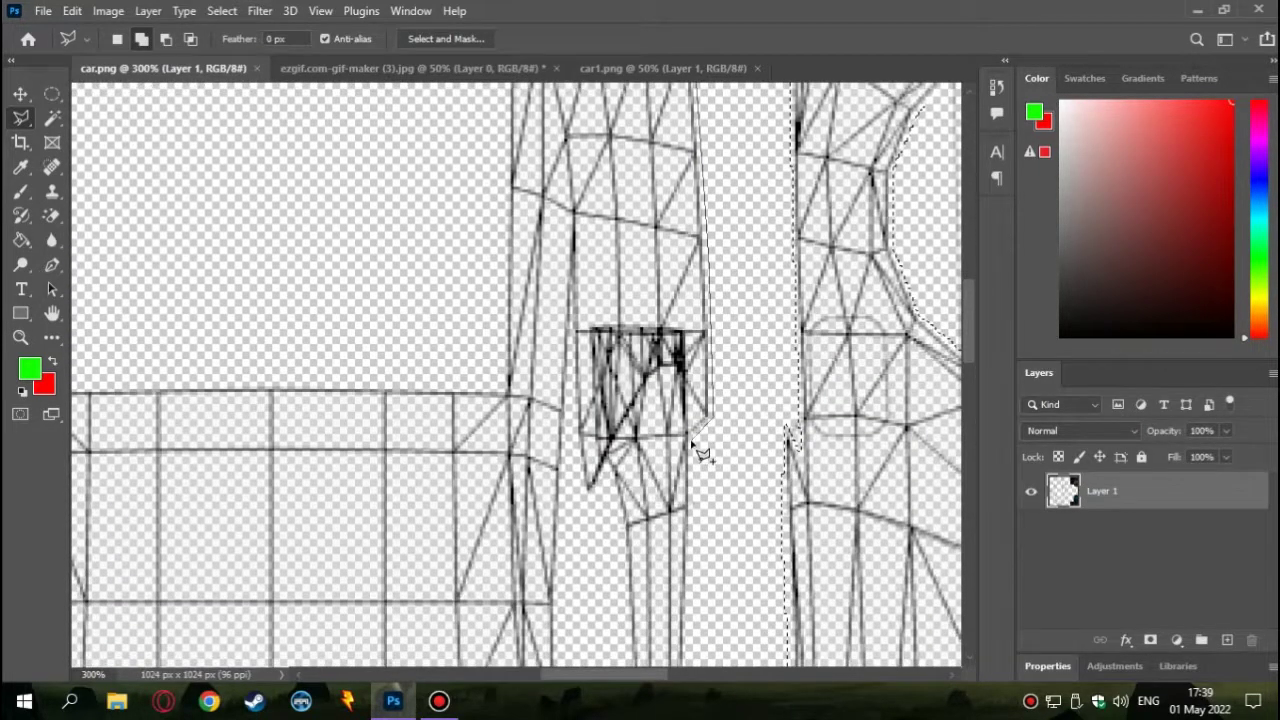
{"action": "scroll", "coordinate": [693, 553], "scroll_direction": "down", "scroll_amount": 3}
{"action": "scroll", "coordinate": [682, 583], "scroll_direction": "down", "scroll_amount": 3}
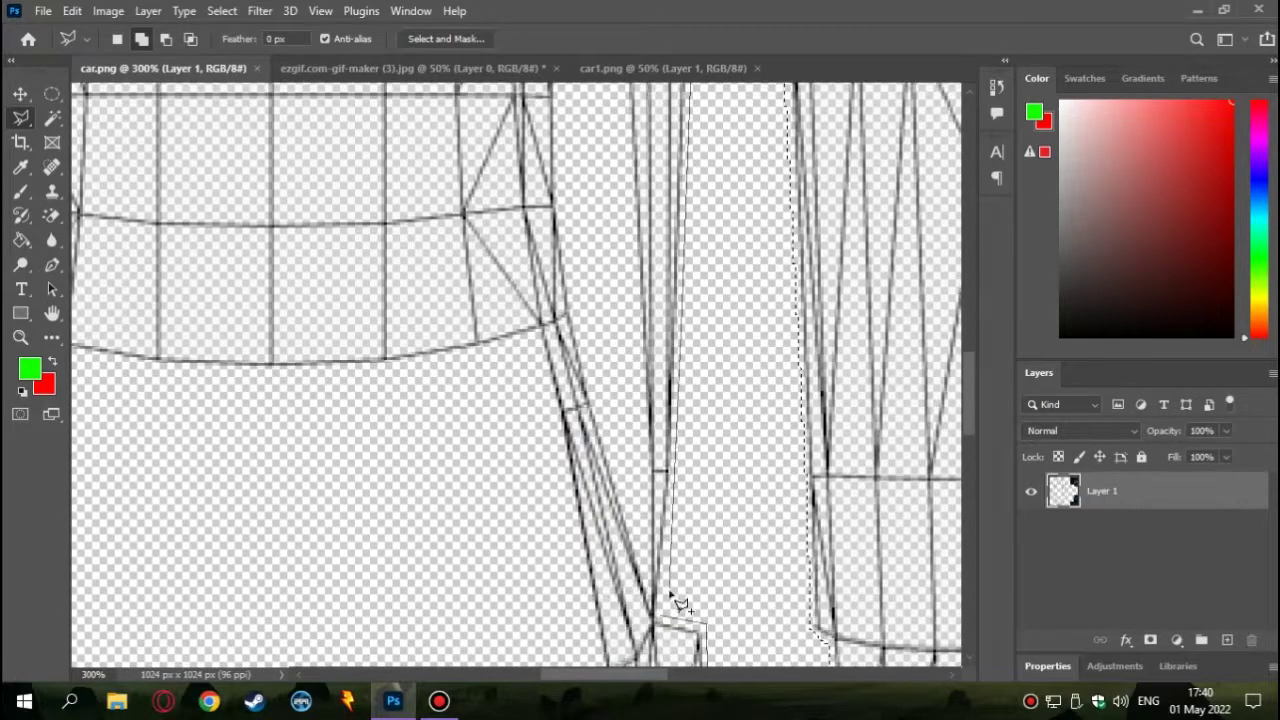
{"action": "scroll", "coordinate": [672, 627], "scroll_direction": "down", "scroll_amount": 3}
{"action": "left_click", "coordinate": [400, 486]}
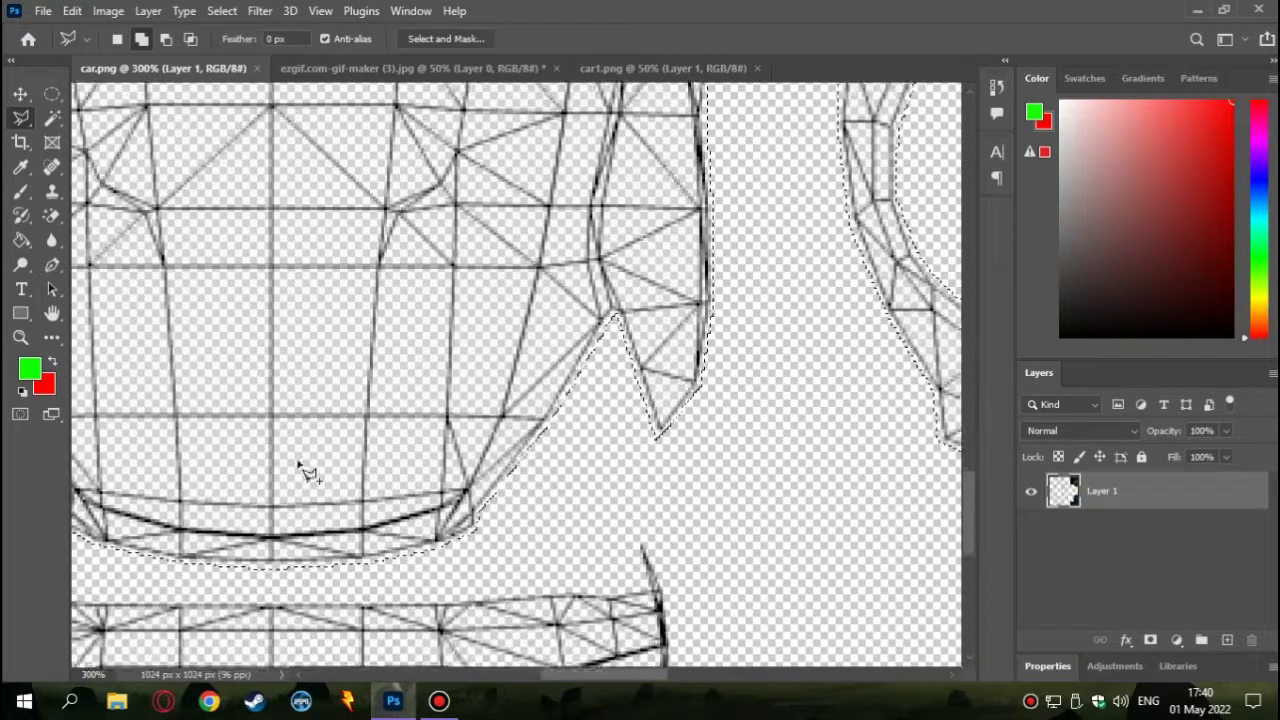
{"action": "left_click", "coordinate": [306, 466]}
Close the current outline into the selection
{"action": "left_click_drag", "start_coordinate": [604, 676], "coordinate": [542, 676]}
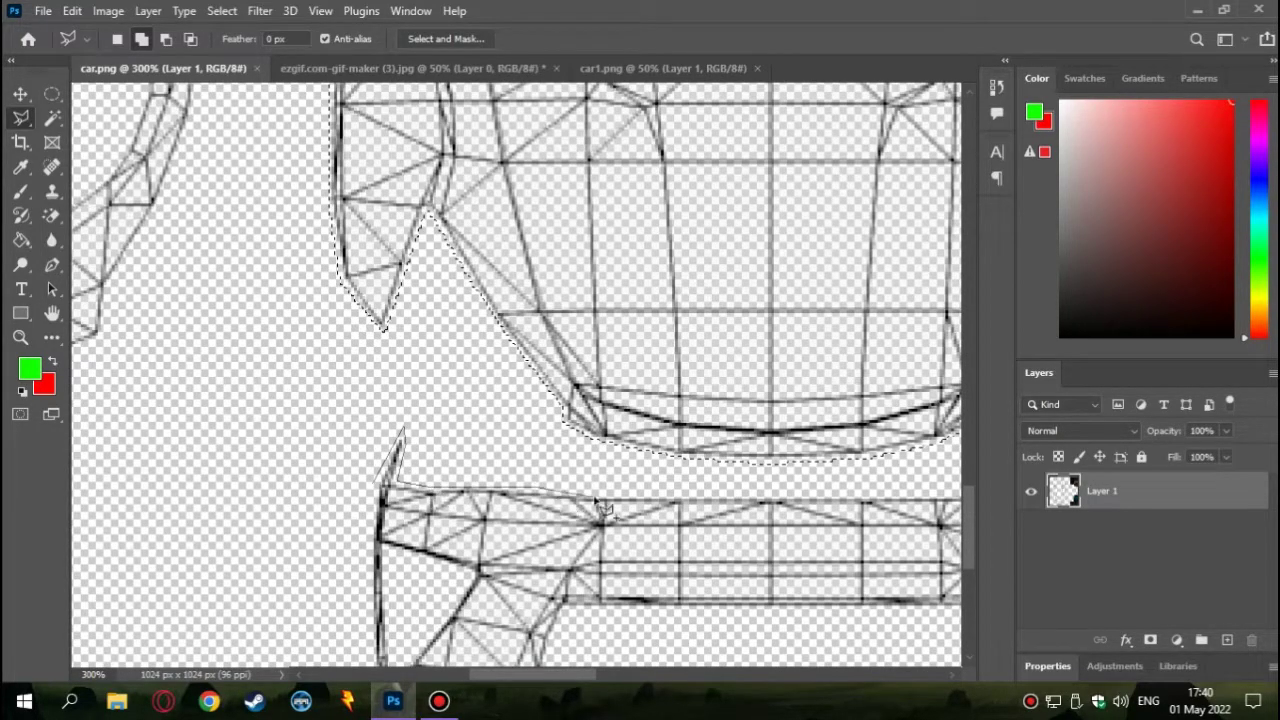
{"action": "scroll", "coordinate": [610, 510], "scroll_direction": "right", "scroll_amount": 5}
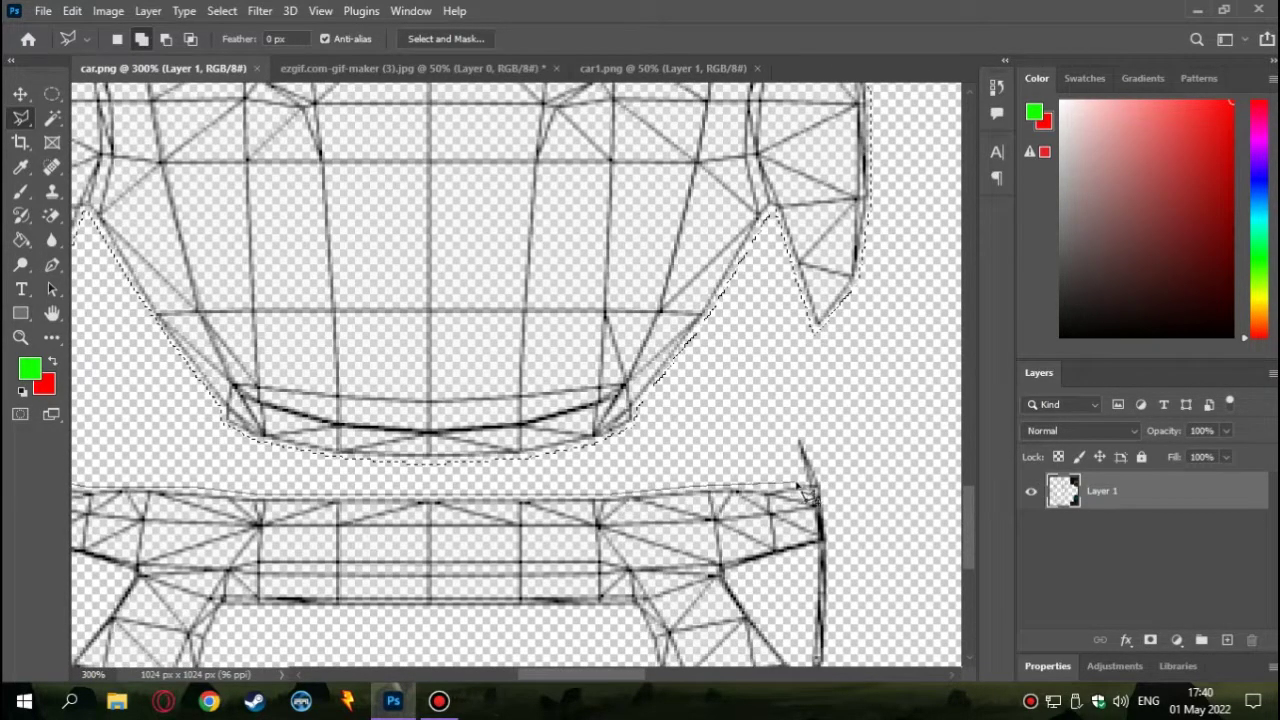
{"action": "scroll", "coordinate": [838, 548], "scroll_direction": "down", "scroll_amount": 3}
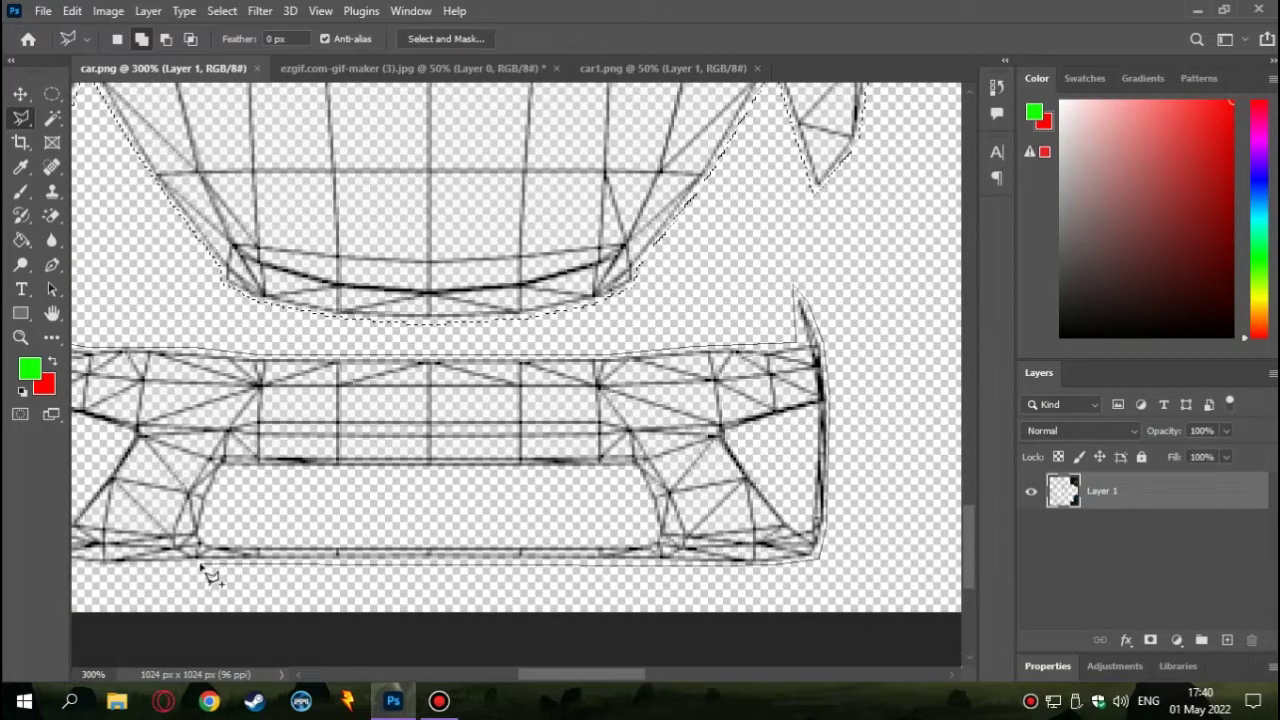
{"action": "scroll", "coordinate": [140, 578], "scroll_direction": "left", "scroll_amount": 4}
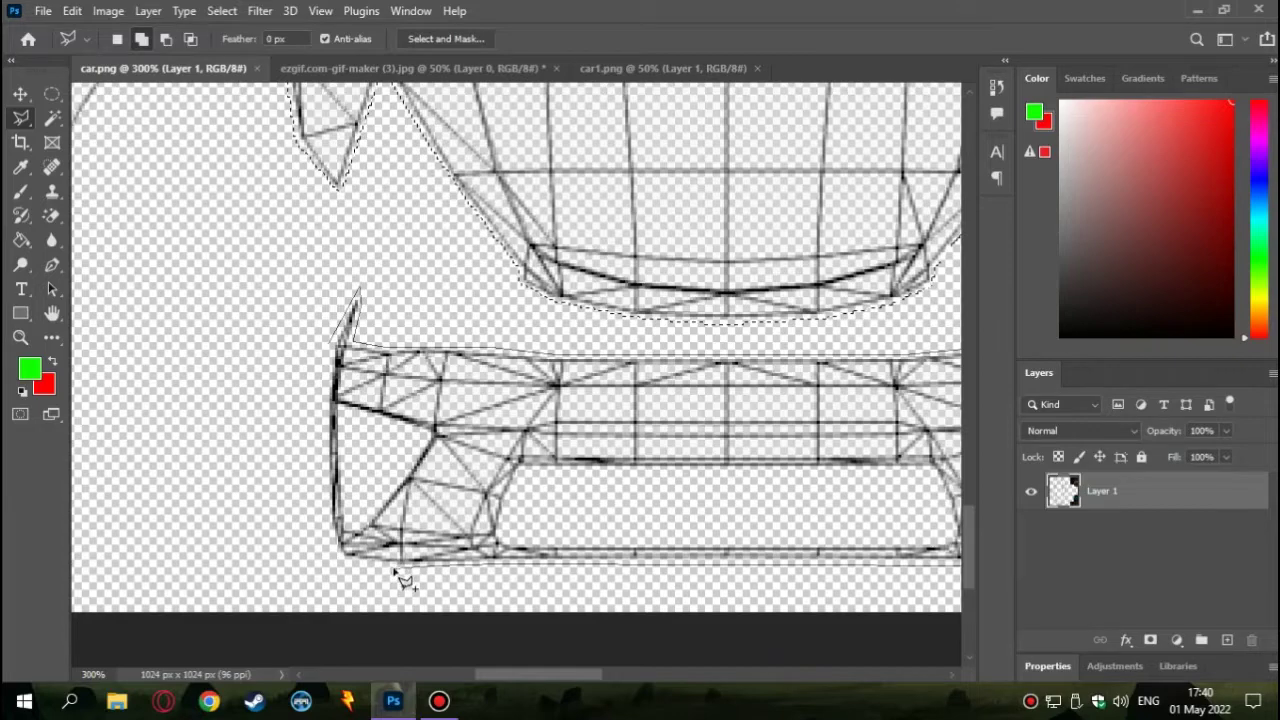
{"action": "left_click", "coordinate": [337, 352]}
Anchor corners along the wheel-arch side panel's edge down to its right side
{"action": "scroll", "coordinate": [451, 423], "scroll_direction": "left", "scroll_amount": 7}
{"action": "scroll", "coordinate": [414, 394], "scroll_direction": "up", "scroll_amount": 3}
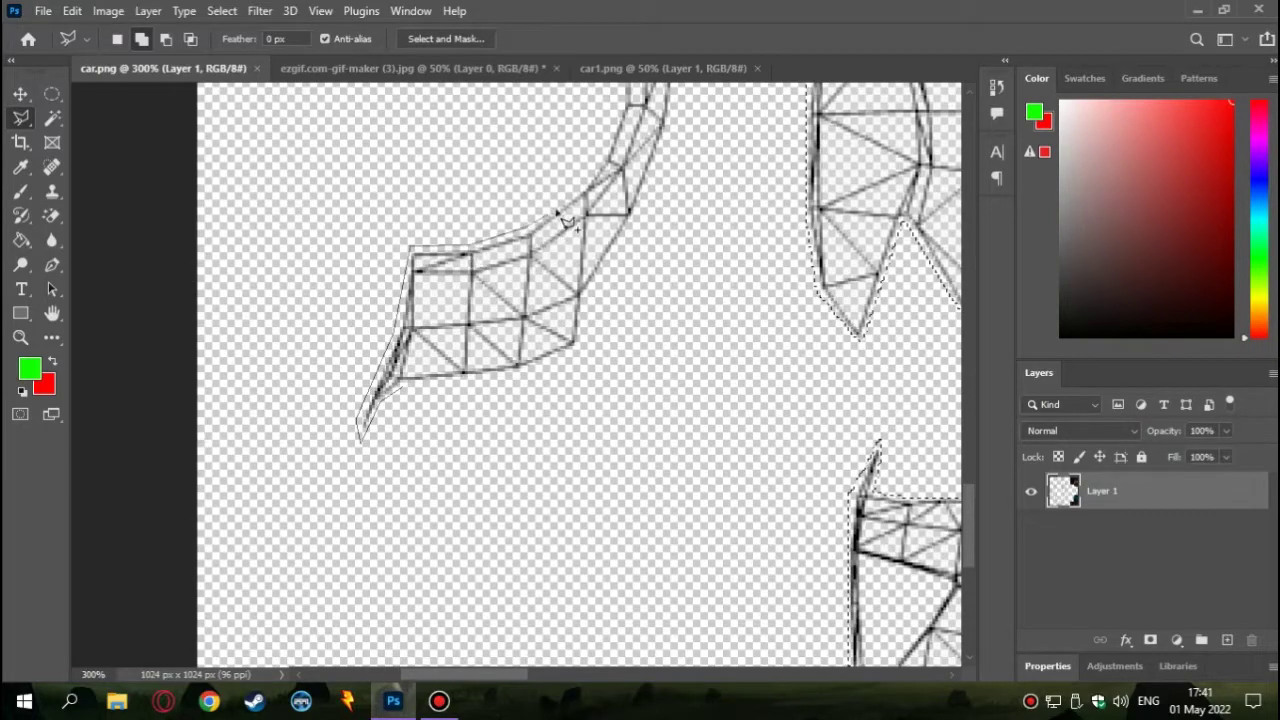
{"action": "scroll", "coordinate": [565, 222], "scroll_direction": "up", "scroll_amount": 5}
{"action": "scroll", "coordinate": [503, 452], "scroll_direction": "right", "scroll_amount": 2}
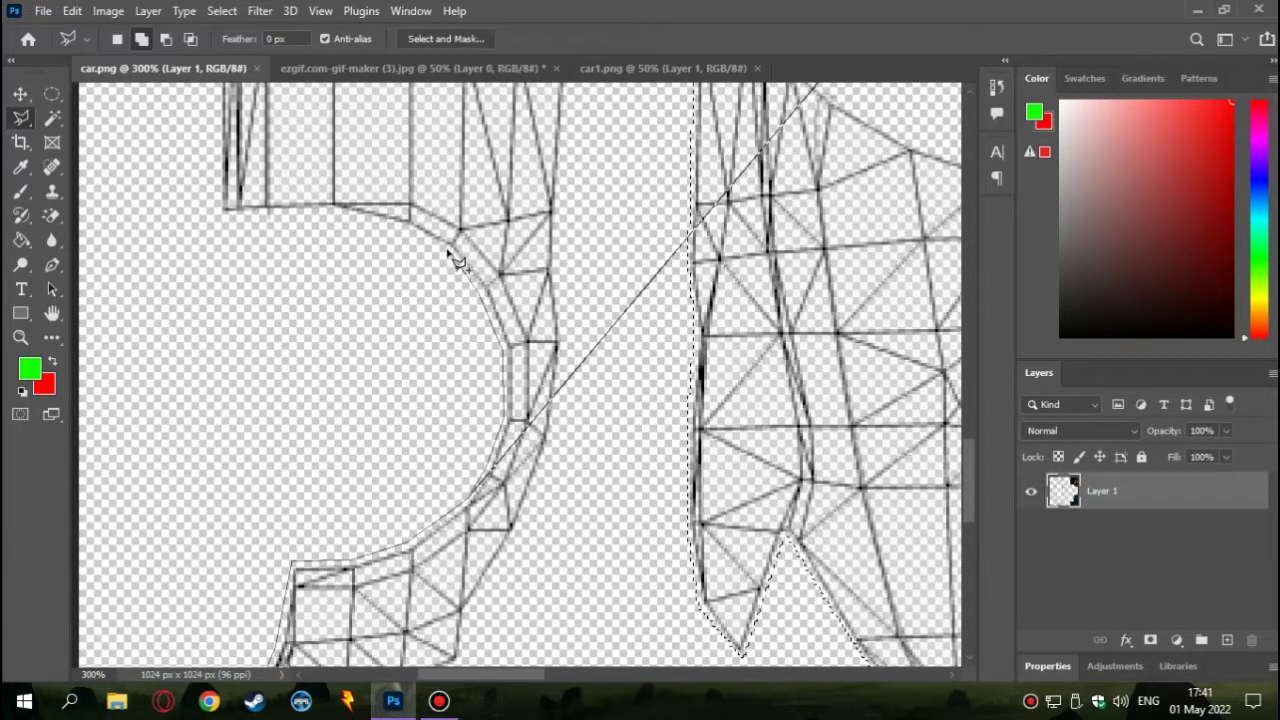
{"action": "scroll", "coordinate": [257, 186], "scroll_direction": "left", "scroll_amount": 3}
{"action": "scroll", "coordinate": [300, 160], "scroll_direction": "left", "scroll_amount": 5}
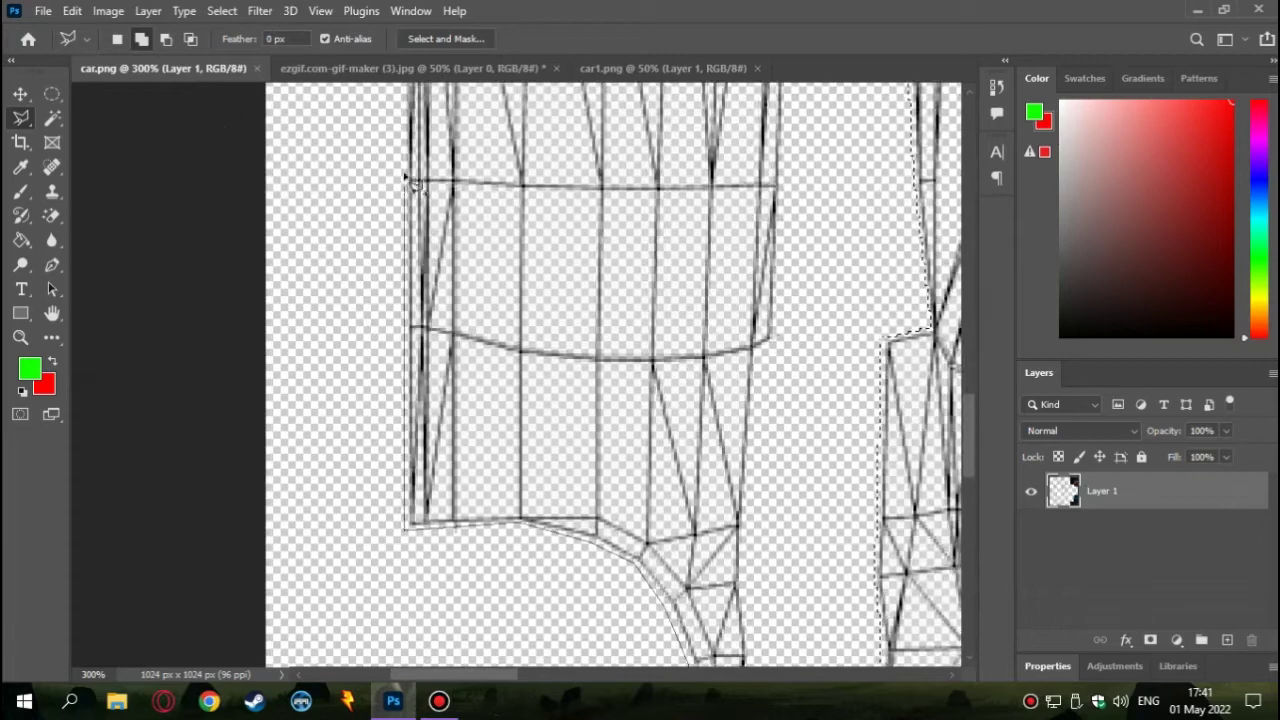
{"action": "scroll", "coordinate": [400, 122], "scroll_direction": "up", "scroll_amount": 5}
{"action": "scroll", "coordinate": [400, 125], "scroll_direction": "up", "scroll_amount": 1}
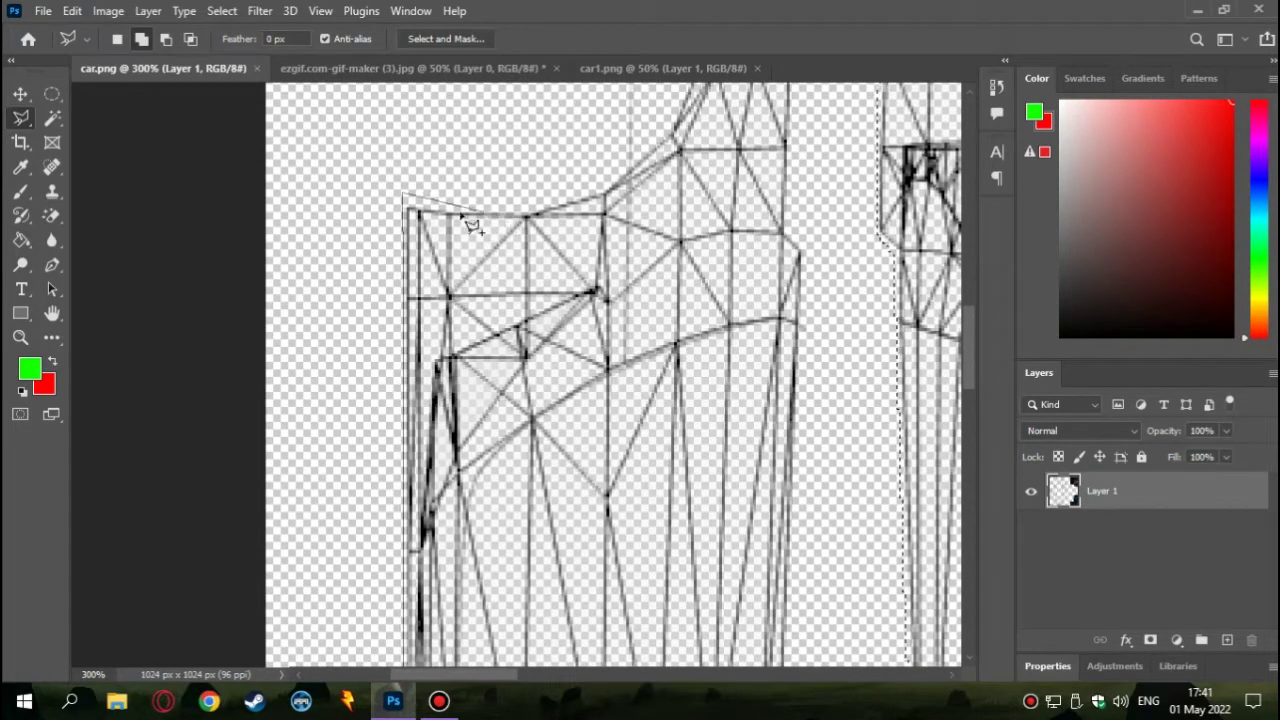
{"action": "scroll", "coordinate": [700, 300], "scroll_direction": "up", "scroll_amount": 5}
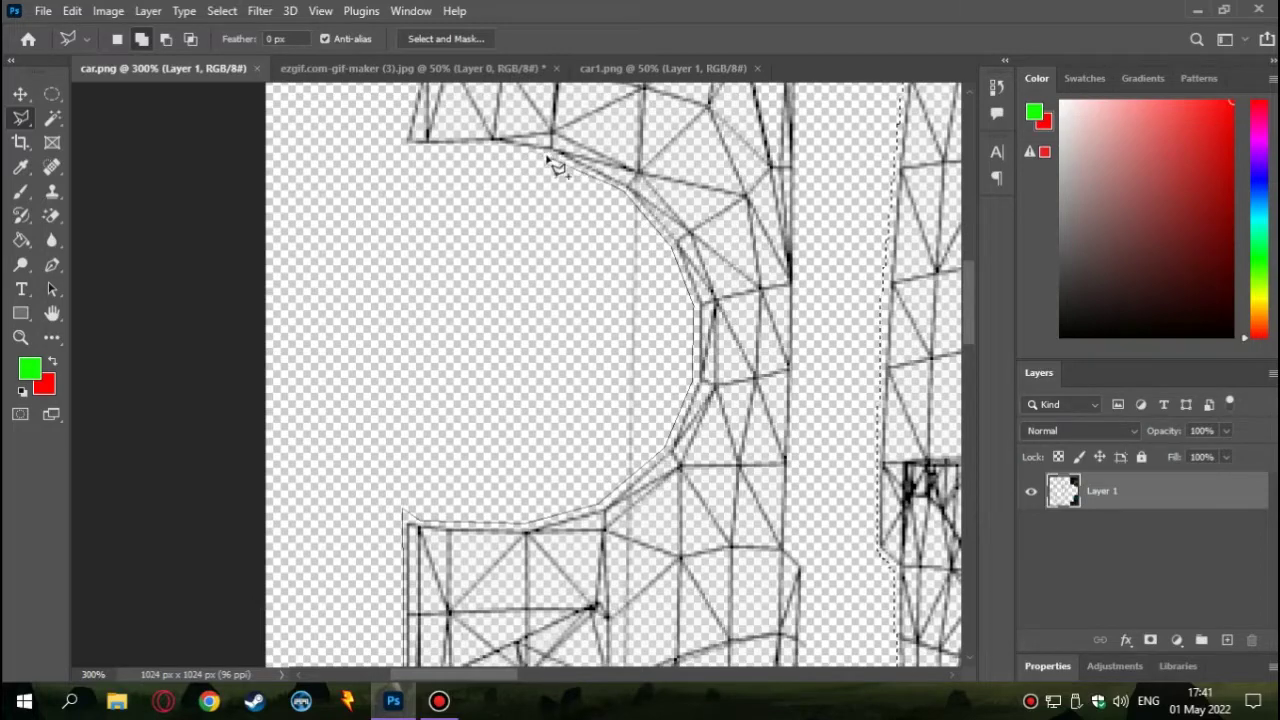
{"action": "scroll", "coordinate": [420, 200], "scroll_direction": "up", "scroll_amount": 4}
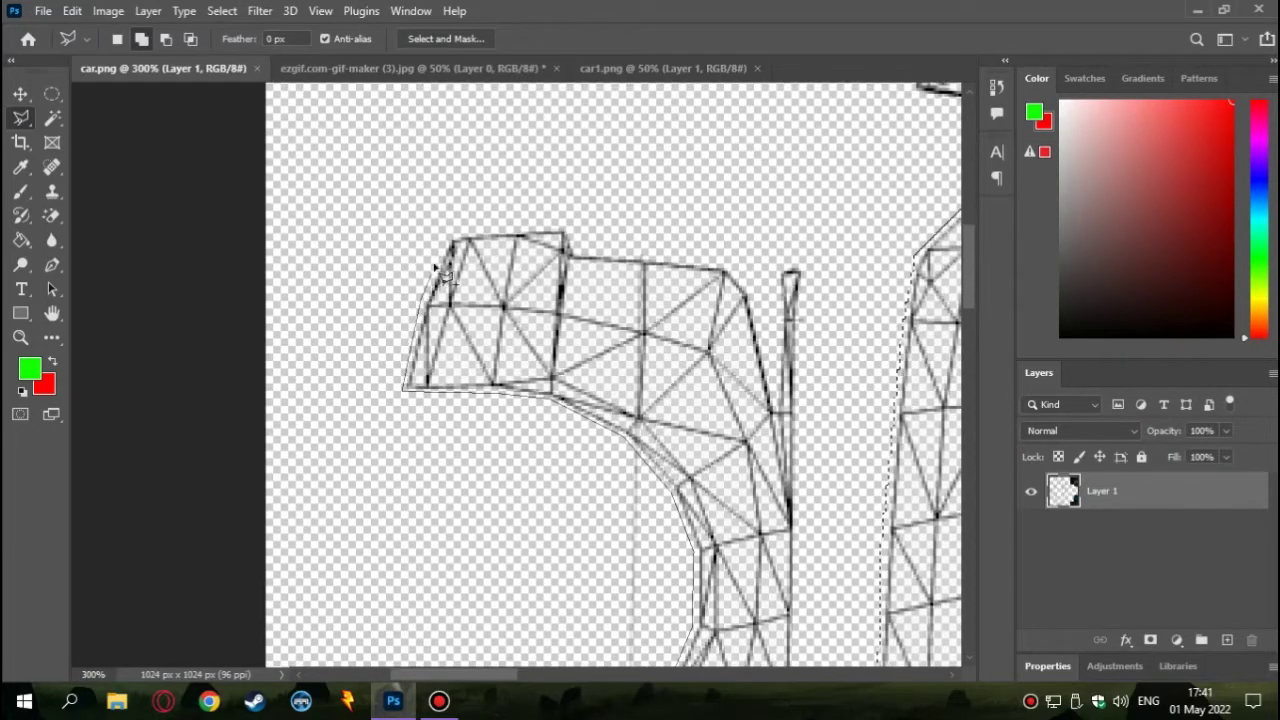
{"action": "left_click", "coordinate": [722, 265]}
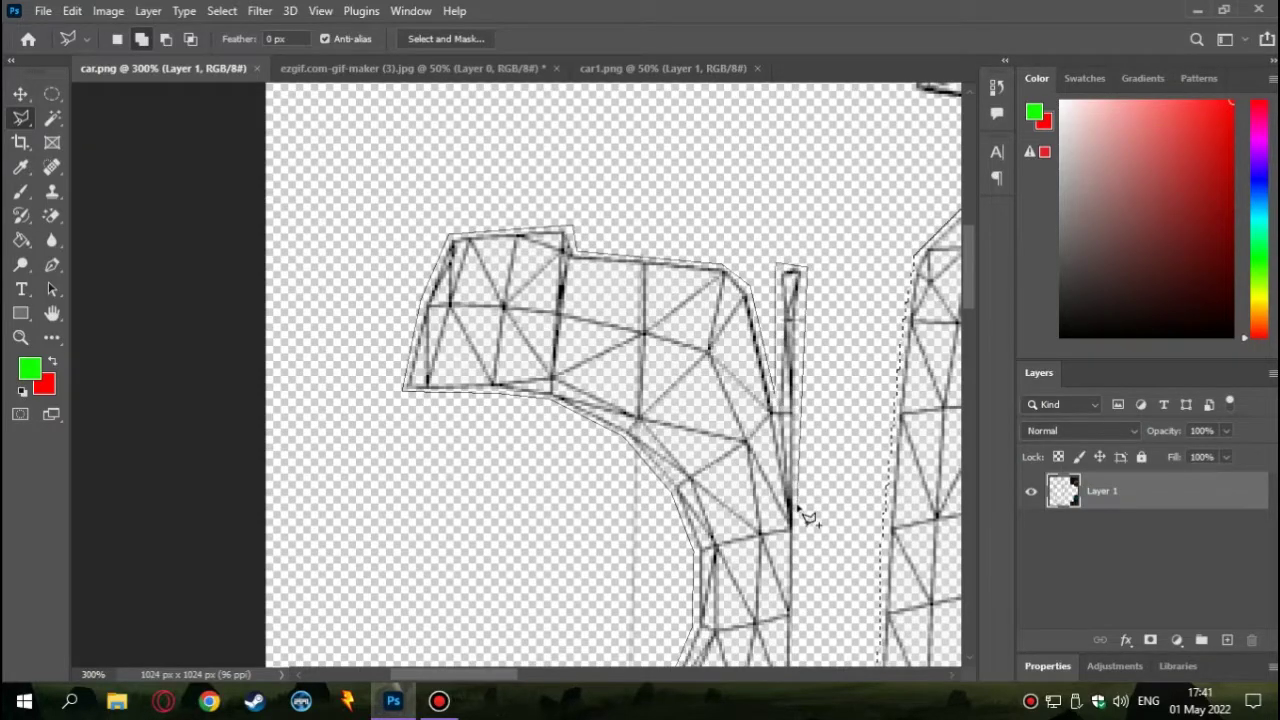
{"action": "scroll", "coordinate": [800, 514], "scroll_direction": "down", "scroll_amount": 3}
{"action": "left_click", "coordinate": [800, 560]}
Outline the bumper piece's lower-left strut along its bottom
{"action": "scroll", "coordinate": [814, 634], "scroll_direction": "down", "scroll_amount": 4}
{"action": "scroll", "coordinate": [808, 570], "scroll_direction": "down", "scroll_amount": 2}
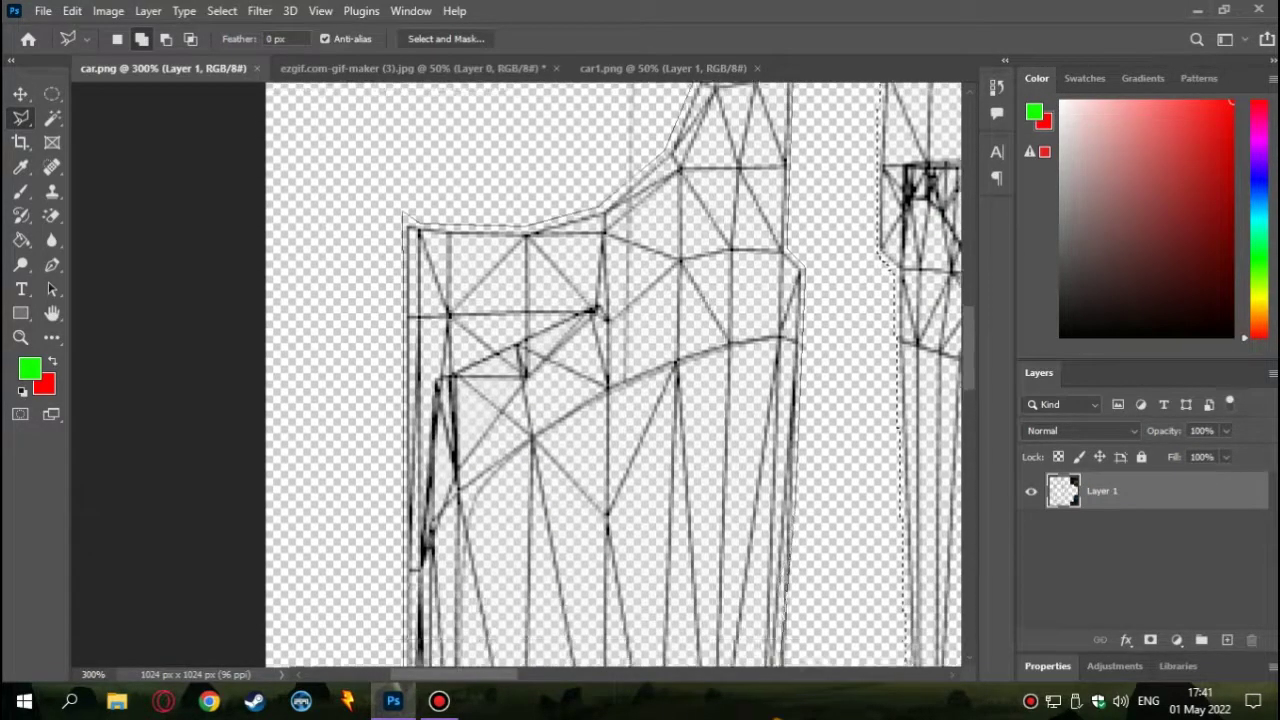
{"action": "scroll", "coordinate": [795, 600], "scroll_direction": "down", "scroll_amount": 2}
{"action": "scroll", "coordinate": [775, 520], "scroll_direction": "down", "scroll_amount": 2}
{"action": "scroll", "coordinate": [760, 500], "scroll_direction": "down", "scroll_amount": 2}
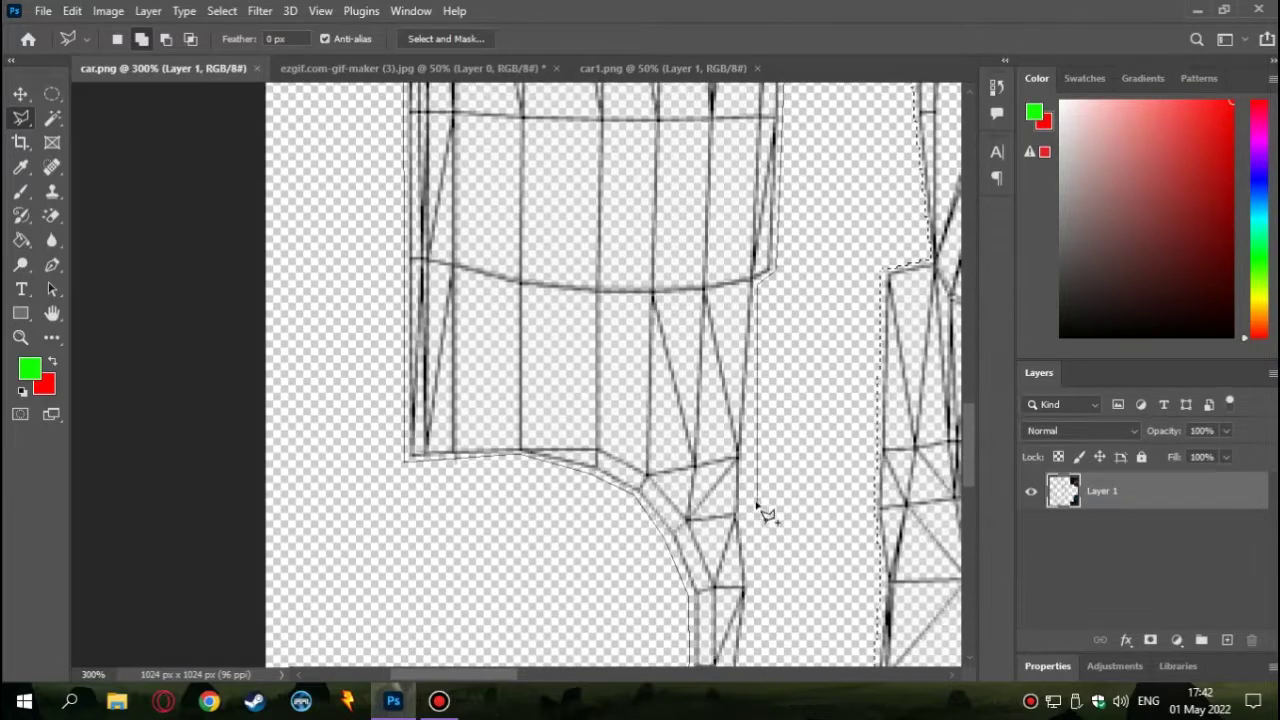
{"action": "scroll", "coordinate": [752, 530], "scroll_direction": "down", "scroll_amount": 2}
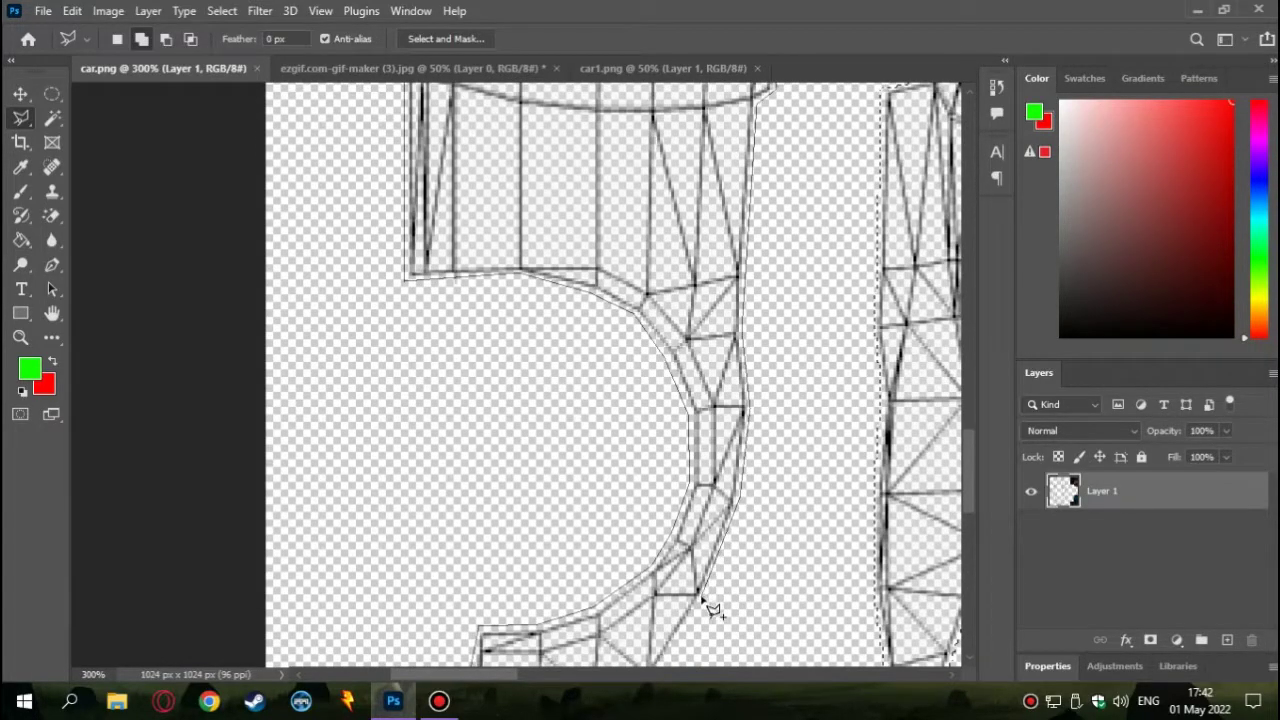
{"action": "scroll", "coordinate": [690, 570], "scroll_direction": "down", "scroll_amount": 2}
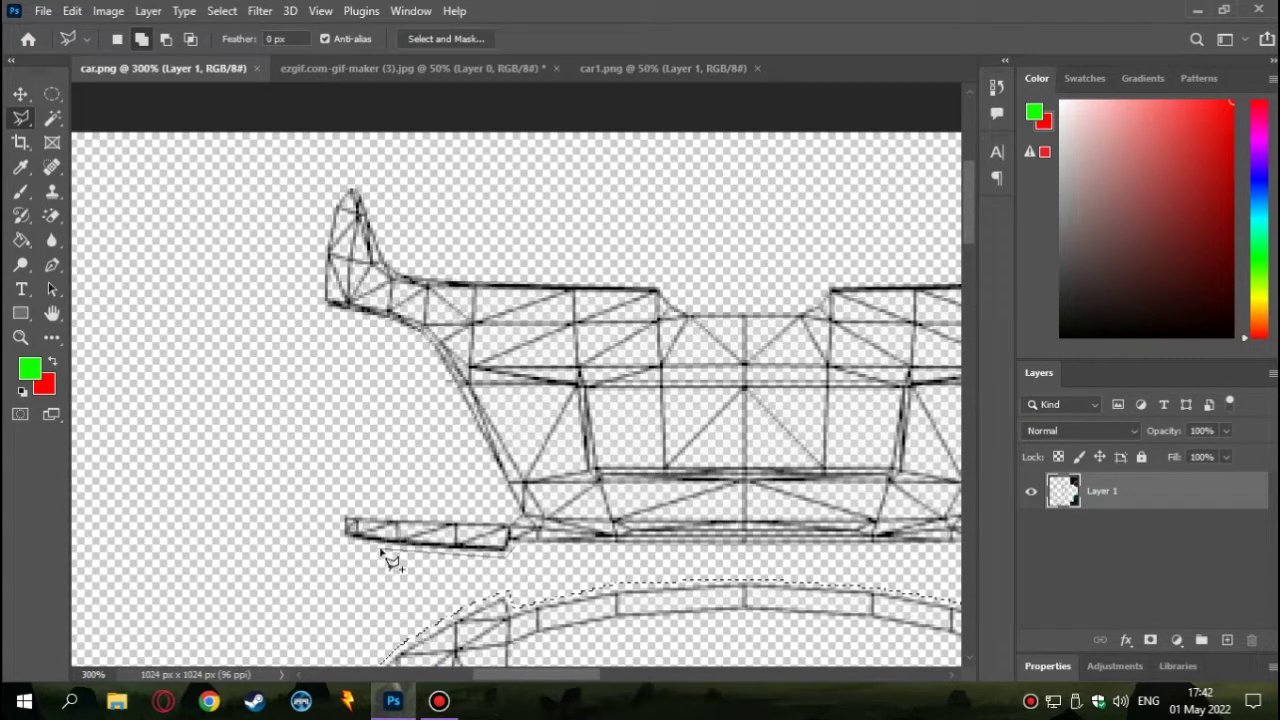
{"action": "left_click", "coordinate": [341, 514]}
{"action": "left_click", "coordinate": [343, 538]}
{"action": "left_click", "coordinate": [508, 550]}
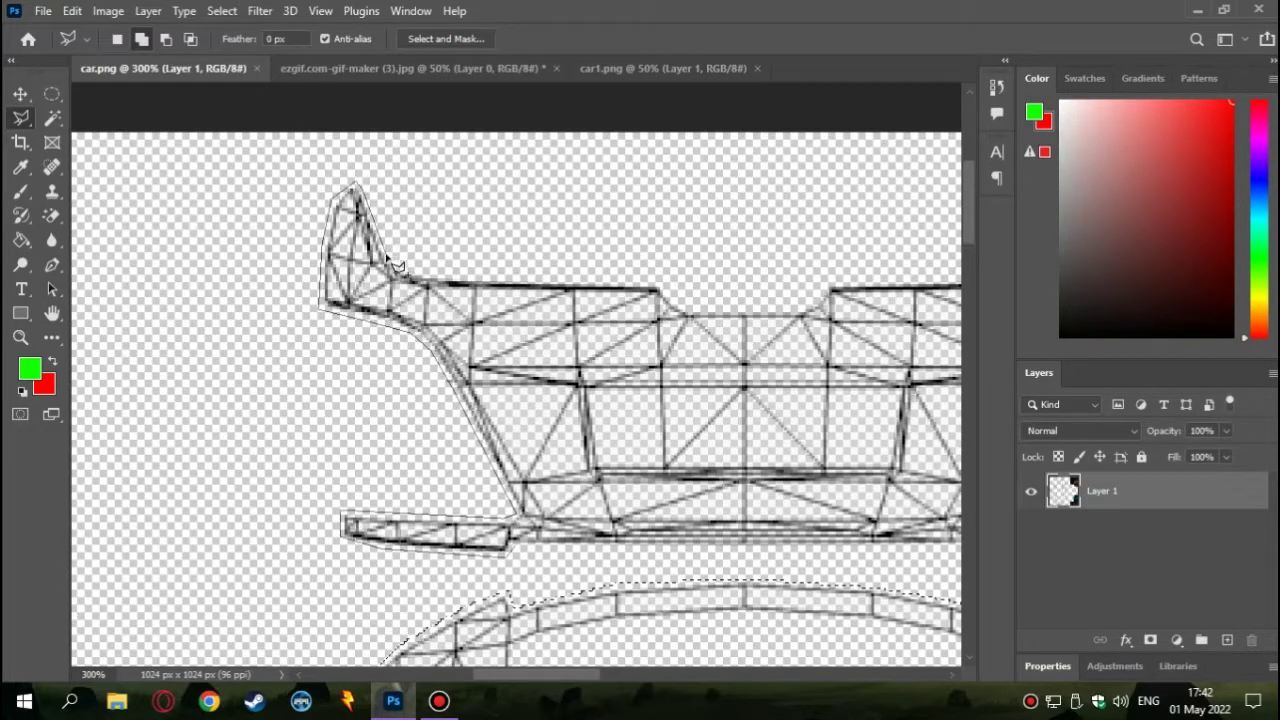
Extend the outline along the bumper's top edge and dip to its right tip
{"action": "left_click", "coordinate": [660, 290]}
{"action": "left_click", "coordinate": [680, 310]}
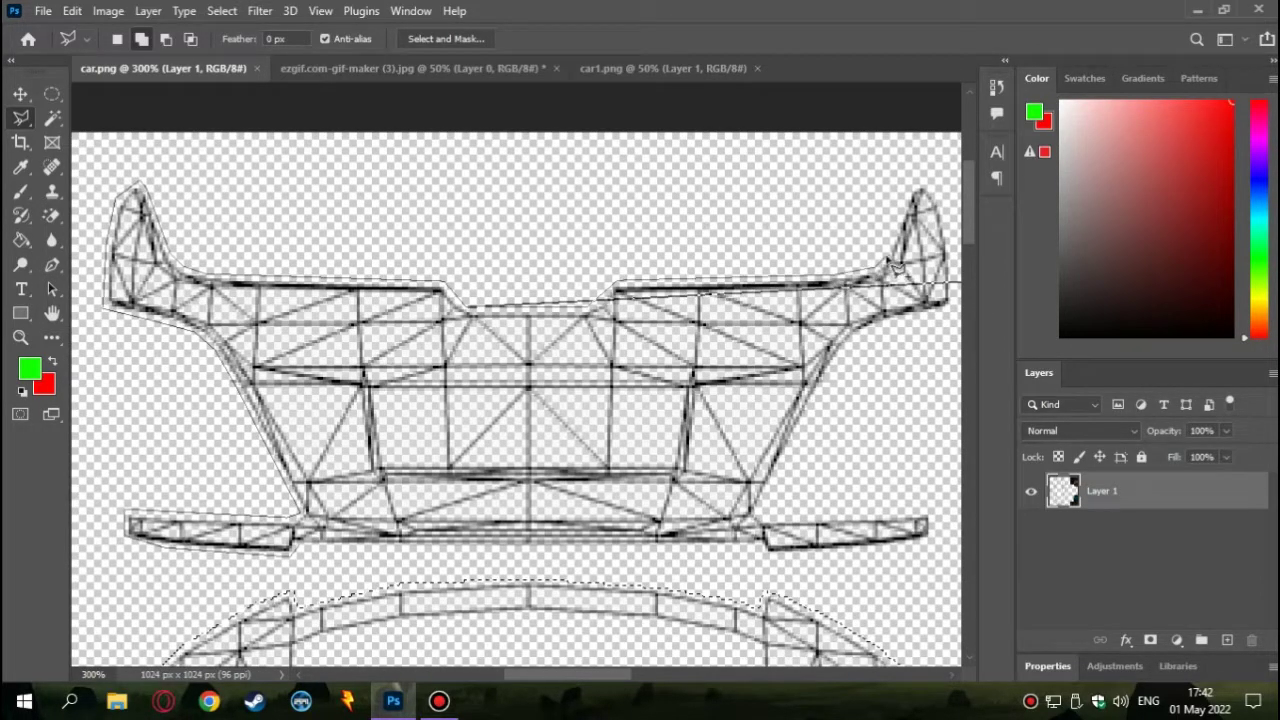
{"action": "left_click_drag", "start_coordinate": [918, 192], "coordinate": [710, 190]}
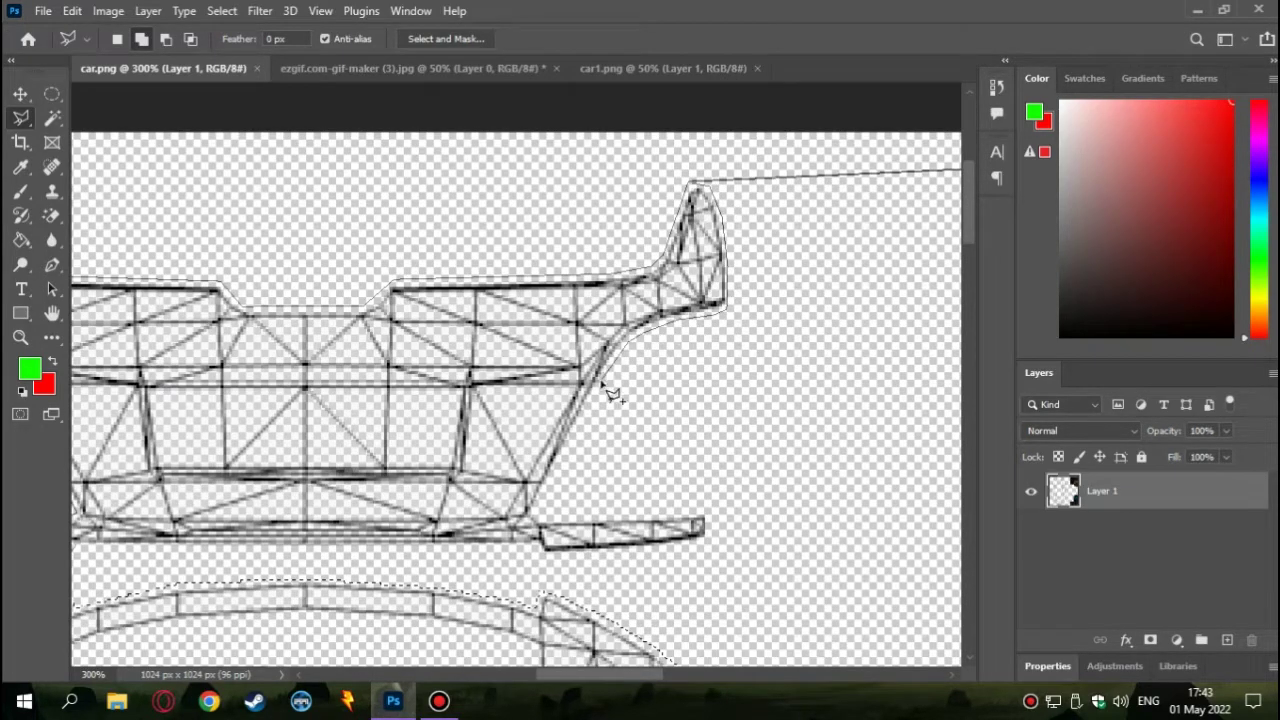
{"action": "left_click", "coordinate": [708, 526]}
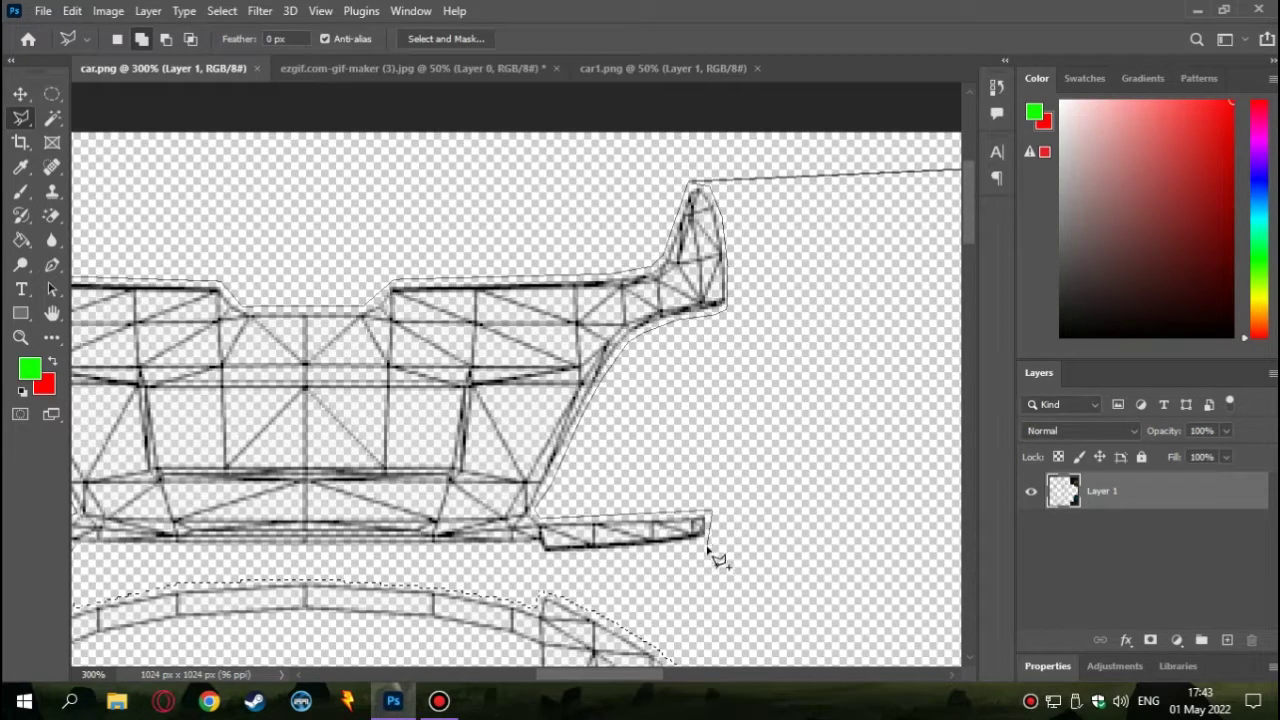
{"action": "left_click_drag", "start_coordinate": [714, 557], "coordinate": [662, 492]}
Close the bumper outline, then cut out the first window opening along the inner arch
{"action": "double_click", "coordinate": [200, 480]}
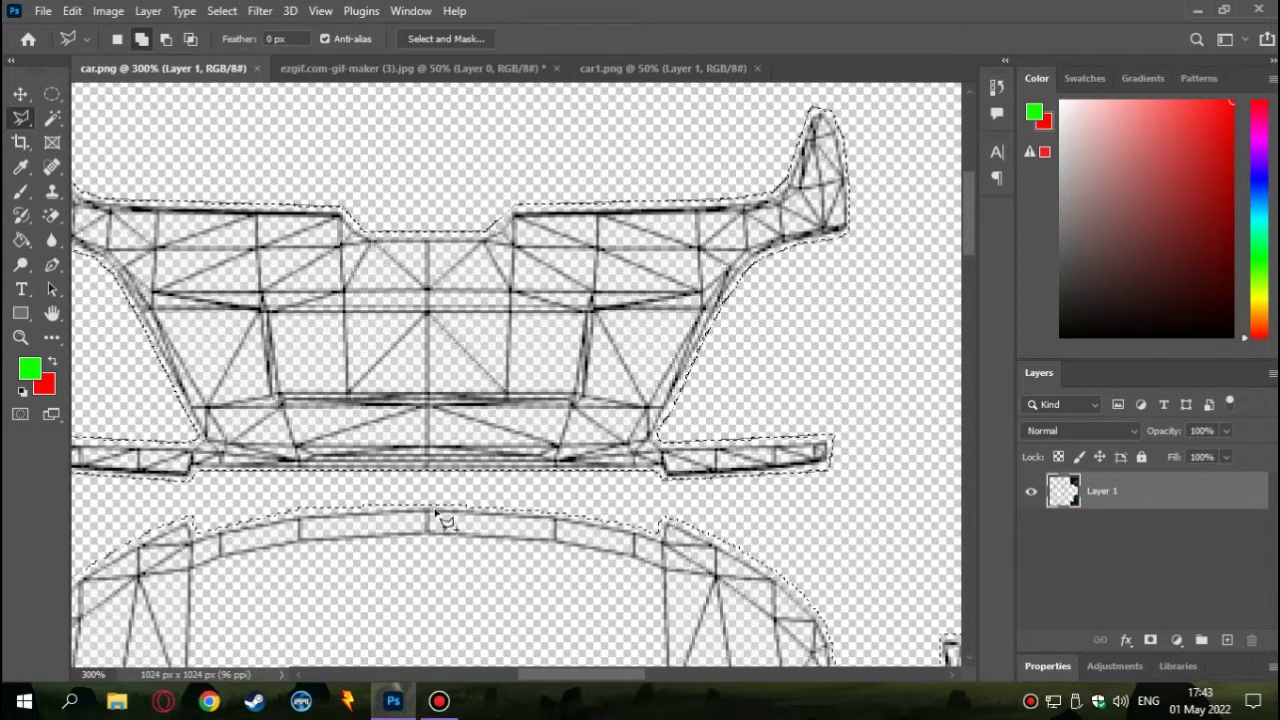
{"action": "scroll", "coordinate": [195, 520], "scroll_direction": "down", "scroll_amount": 3}
{"action": "left_click", "coordinate": [197, 350]}
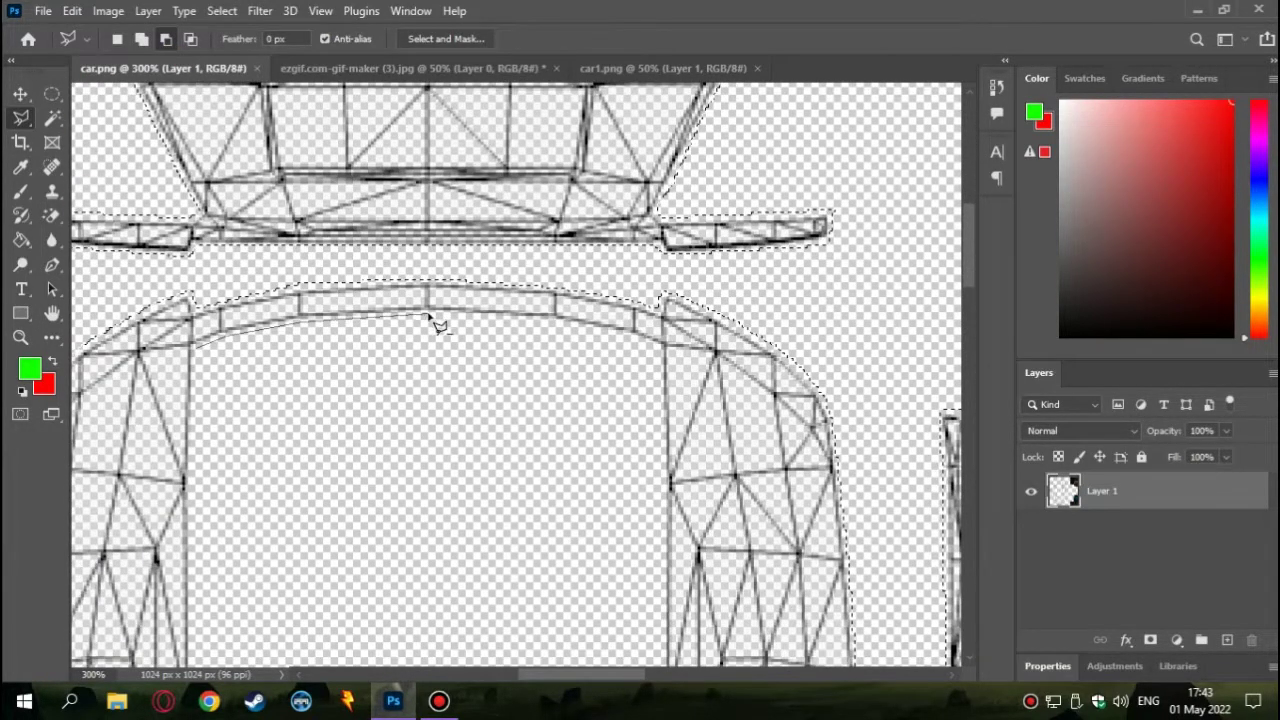
{"action": "left_click", "coordinate": [628, 341]}
{"action": "scroll", "coordinate": [670, 580], "scroll_direction": "down", "scroll_amount": 5}
{"action": "left_click", "coordinate": [658, 497]}
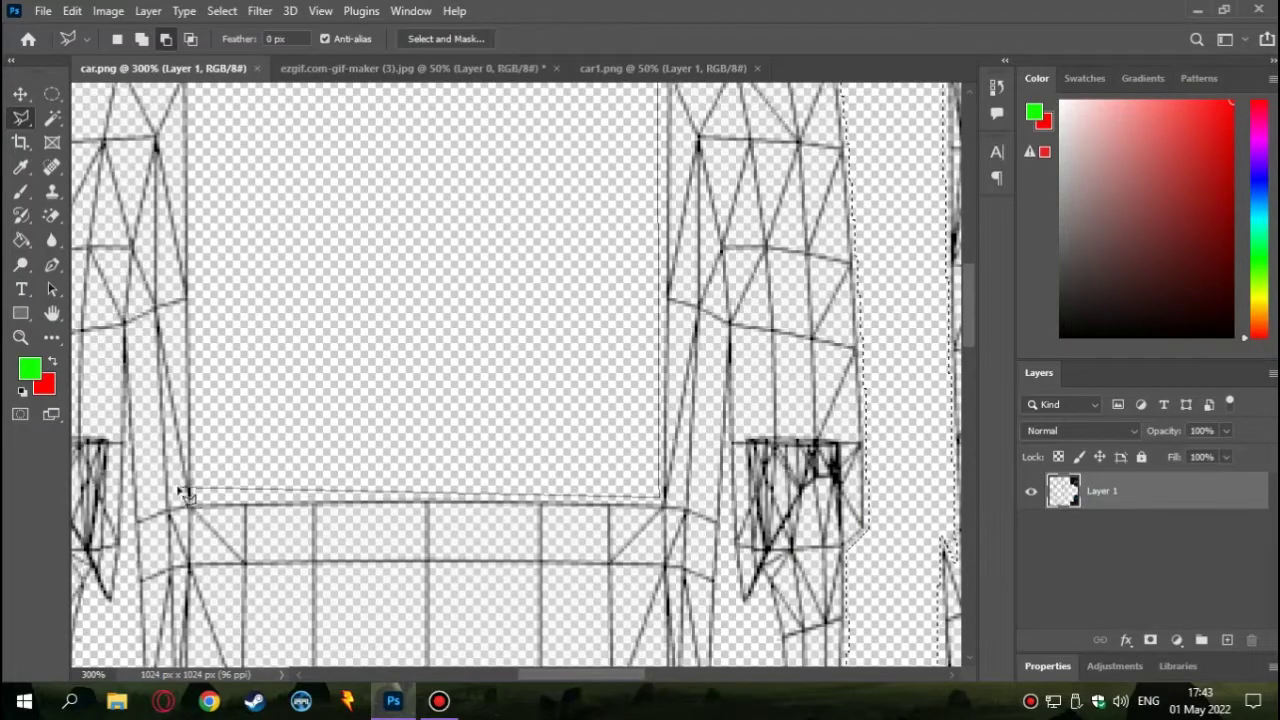
{"action": "left_click", "coordinate": [198, 501]}
{"action": "scroll", "coordinate": [215, 180], "scroll_direction": "up", "scroll_amount": 5}
{"action": "left_click", "coordinate": [200, 143]}
Zoom in and anchor corners along the next window opening's panel edge
{"action": "scroll", "coordinate": [294, 531], "scroll_direction": "down", "scroll_amount": 3}
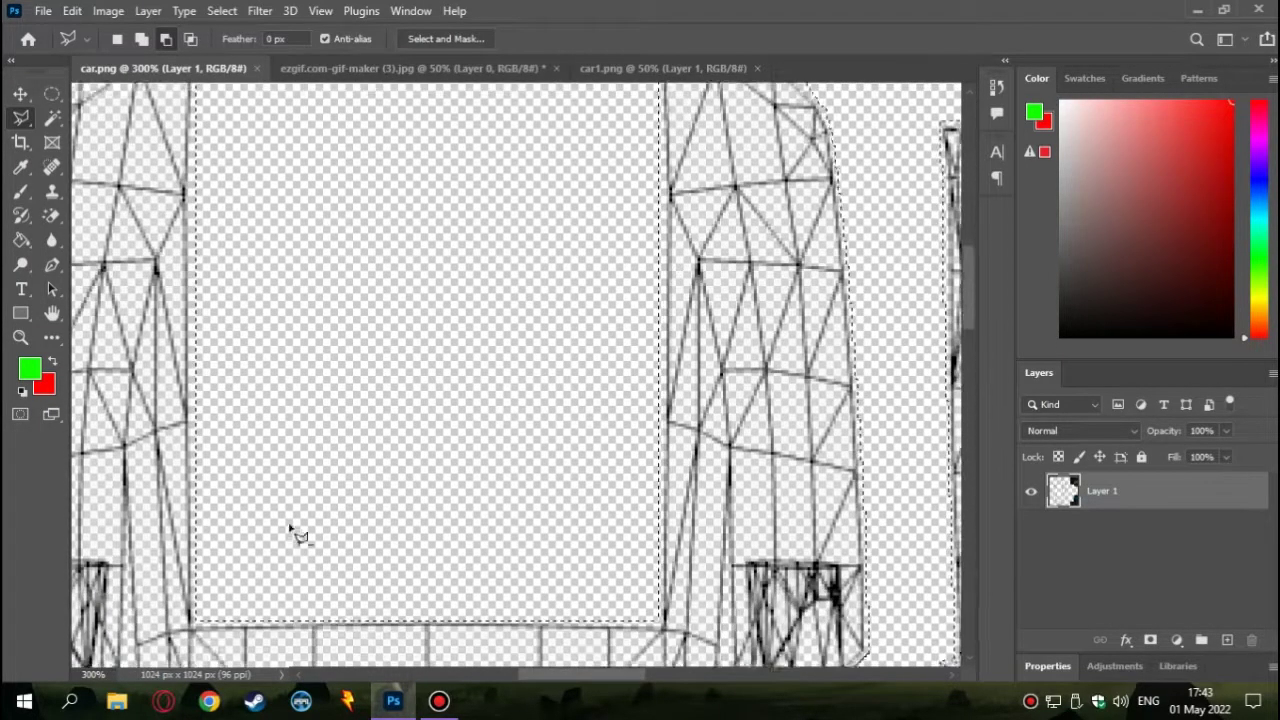
{"action": "key", "text": "ctrl+minus"}
{"action": "scroll", "coordinate": [600, 430], "scroll_direction": "down", "scroll_amount": 3}
{"action": "key", "text": "ctrl+plus"}
{"action": "scroll", "coordinate": [760, 350], "scroll_direction": "up", "scroll_amount": 1}
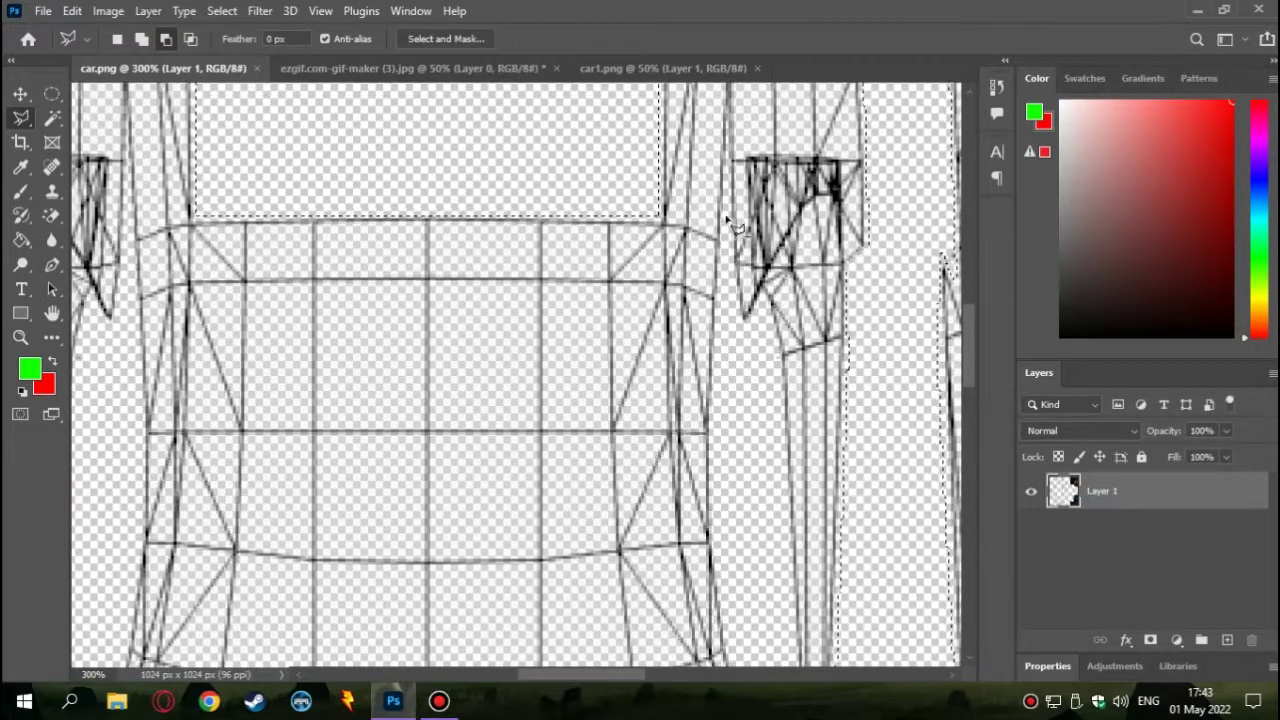
{"action": "left_click", "coordinate": [740, 322]}
{"action": "scroll", "coordinate": [777, 342], "scroll_direction": "down", "scroll_amount": 3}
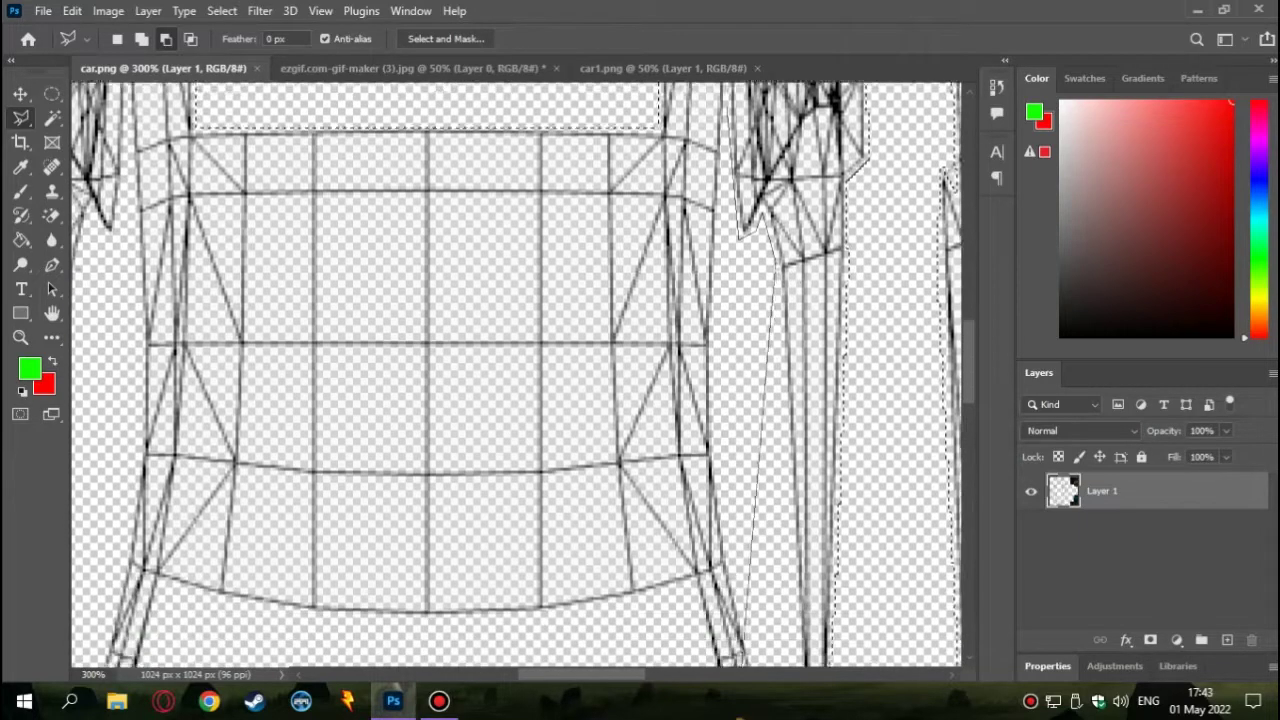
{"action": "scroll", "coordinate": [800, 450], "scroll_direction": "down", "scroll_amount": 3}
{"action": "left_click", "coordinate": [791, 588]}
{"action": "scroll", "coordinate": [735, 390], "scroll_direction": "up", "scroll_amount": 3}
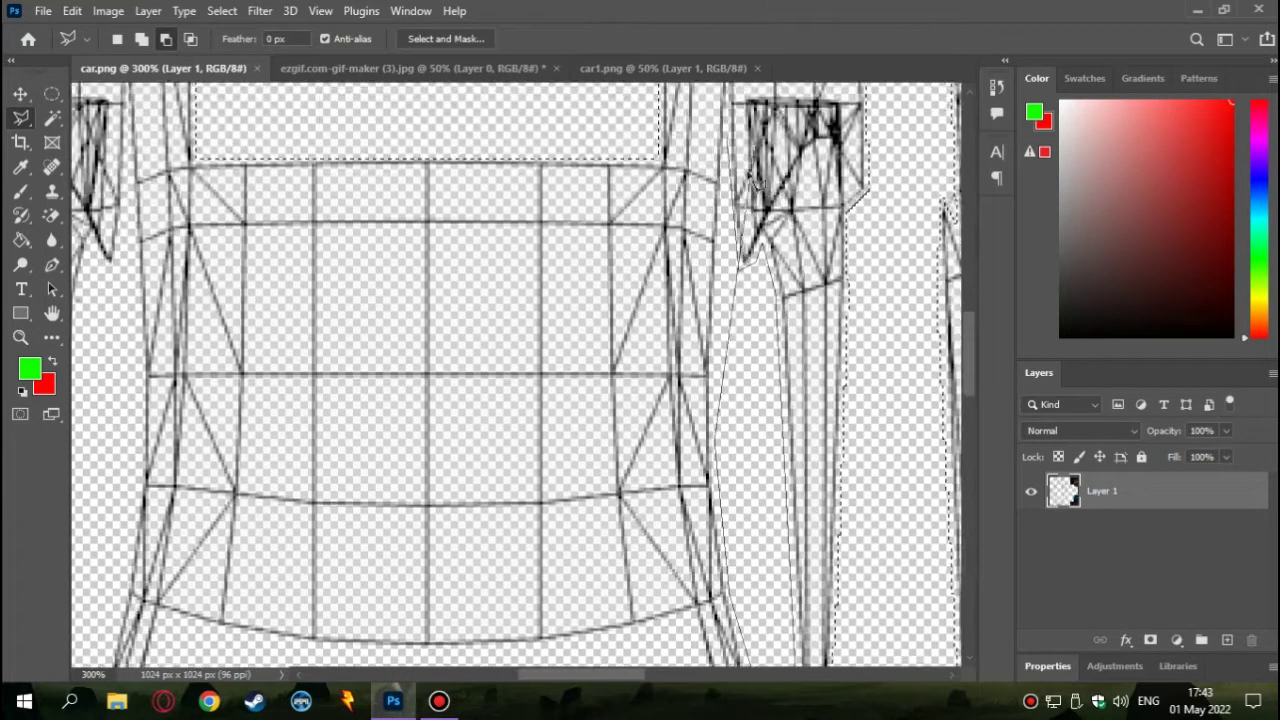
{"action": "left_click_drag", "start_coordinate": [555, 674], "coordinate": [527, 674]}
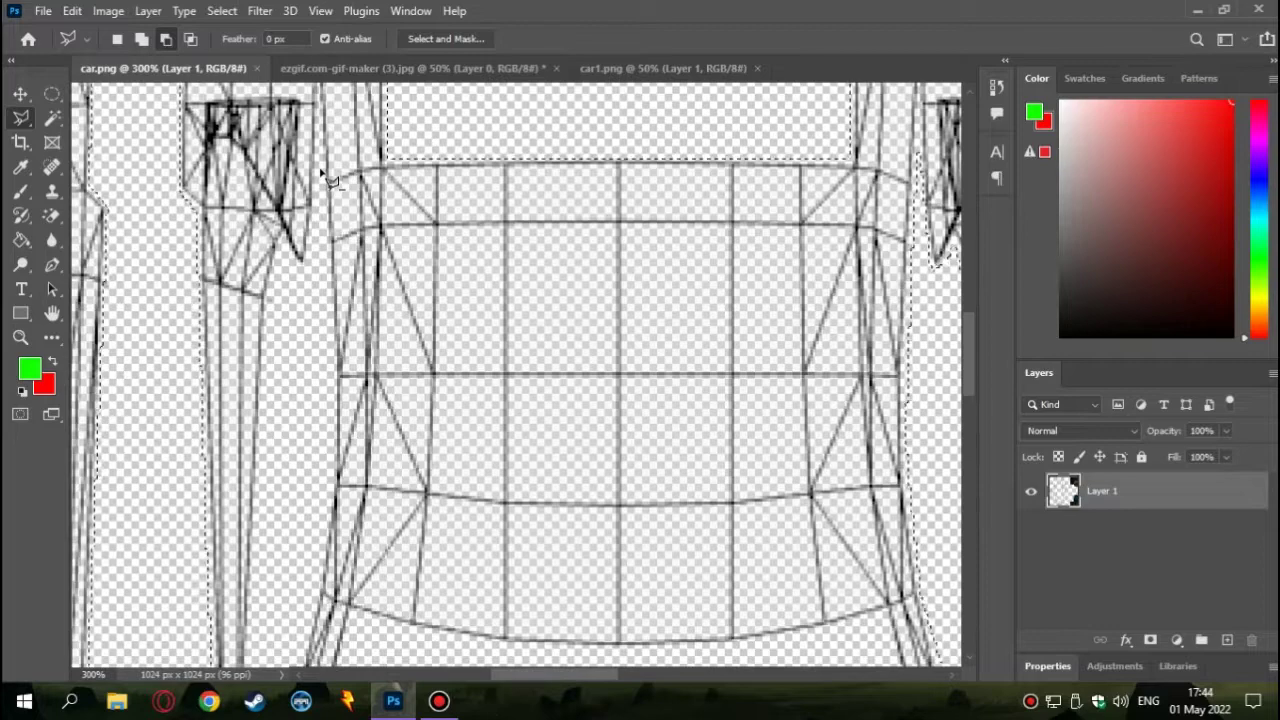
Trace the grid opening's curved bottom edge, close it, and zoom out to the whole template
{"action": "scroll", "coordinate": [325, 390], "scroll_direction": "down", "scroll_amount": 3}
{"action": "scroll", "coordinate": [251, 600], "scroll_direction": "down", "scroll_amount": 1}
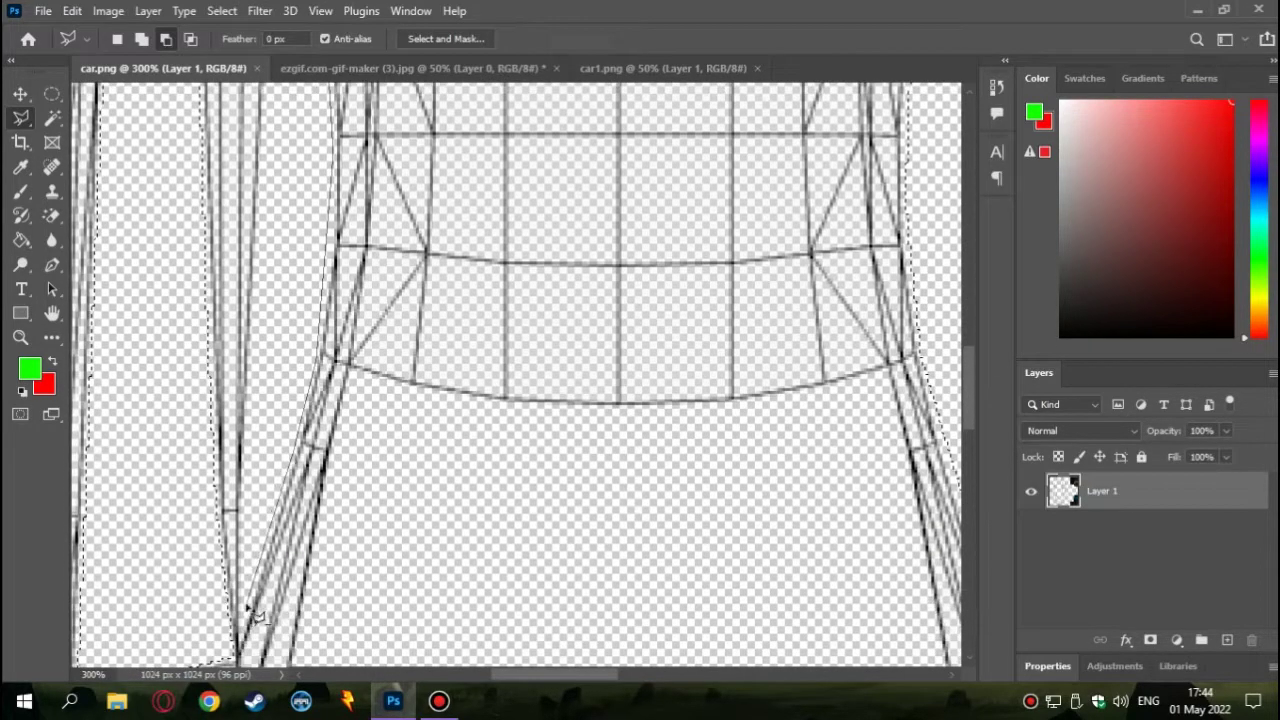
{"action": "scroll", "coordinate": [290, 320], "scroll_direction": "up", "scroll_amount": 2}
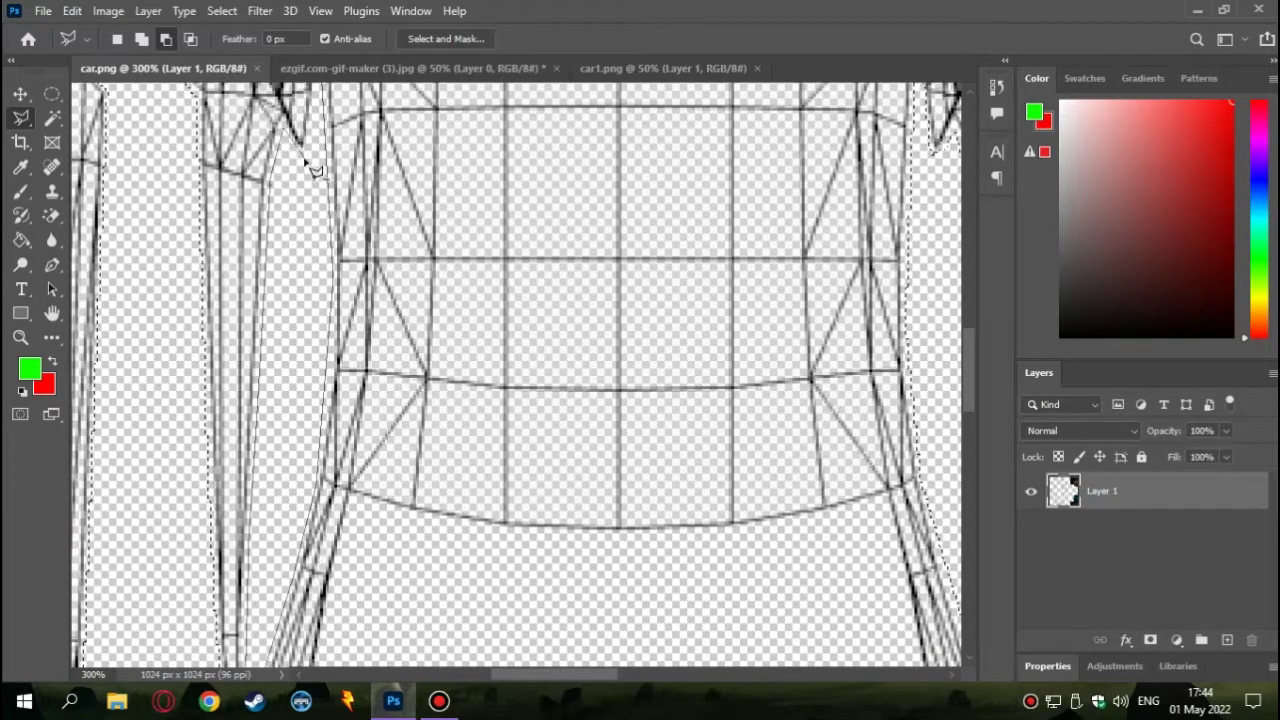
{"action": "scroll", "coordinate": [320, 330], "scroll_direction": "down", "scroll_amount": 3}
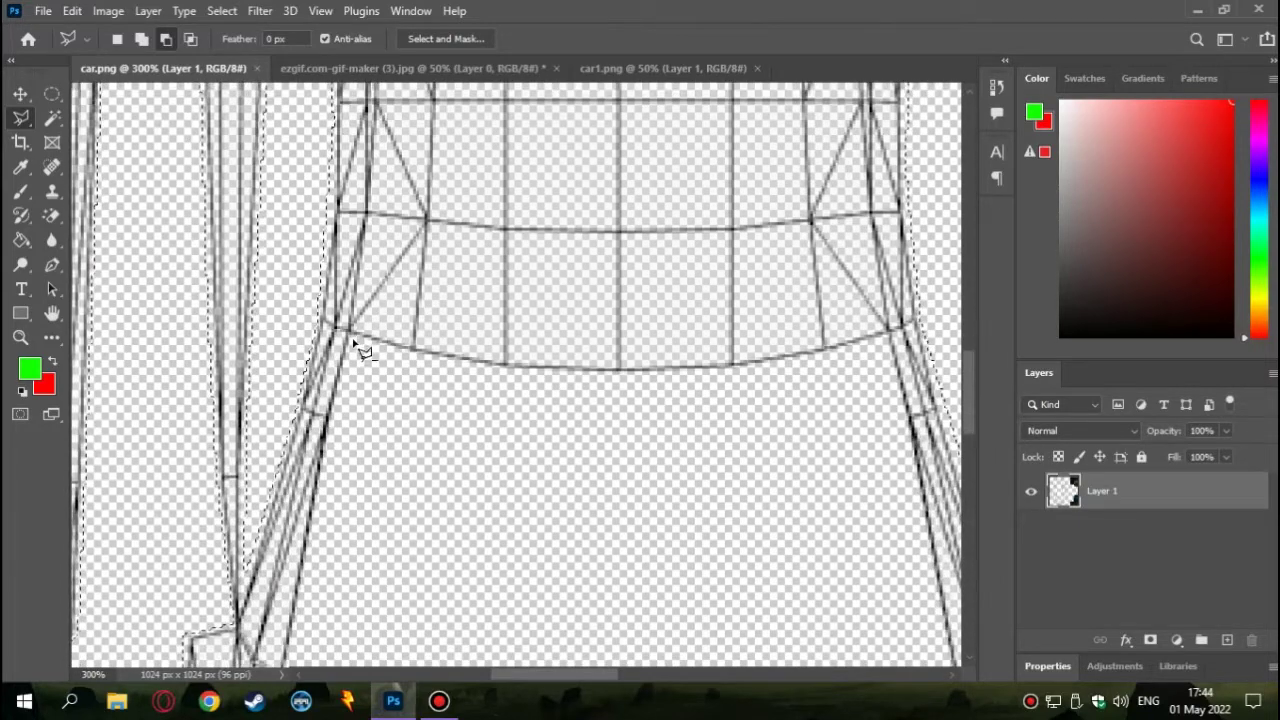
{"action": "left_click", "coordinate": [343, 333]}
{"action": "left_click", "coordinate": [506, 375]}
{"action": "left_click", "coordinate": [888, 332]}
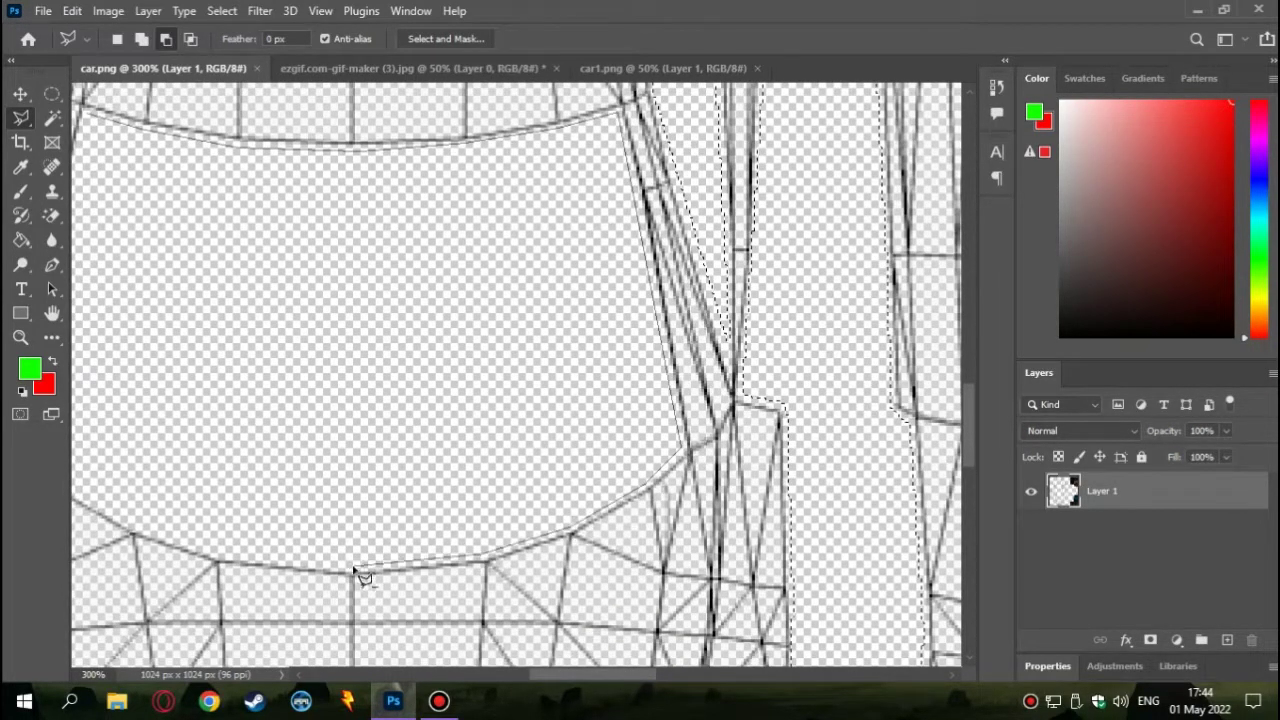
{"action": "left_click", "coordinate": [222, 560]}
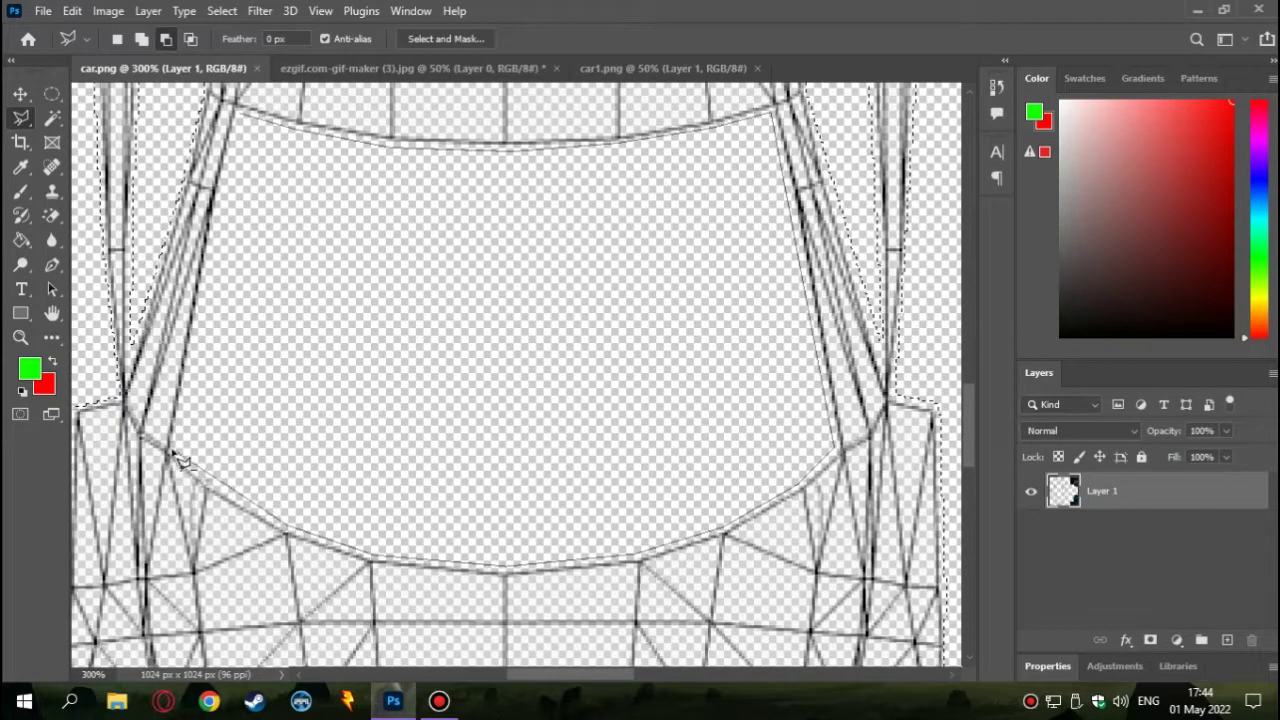
{"action": "left_click", "coordinate": [329, 366]}
{"action": "key", "text": "ctrl+minus"}
{"action": "key", "text": "ctrl+minus"}
{"action": "key", "text": "ctrl+minus"}
{"action": "key", "text": "ctrl+minus"}
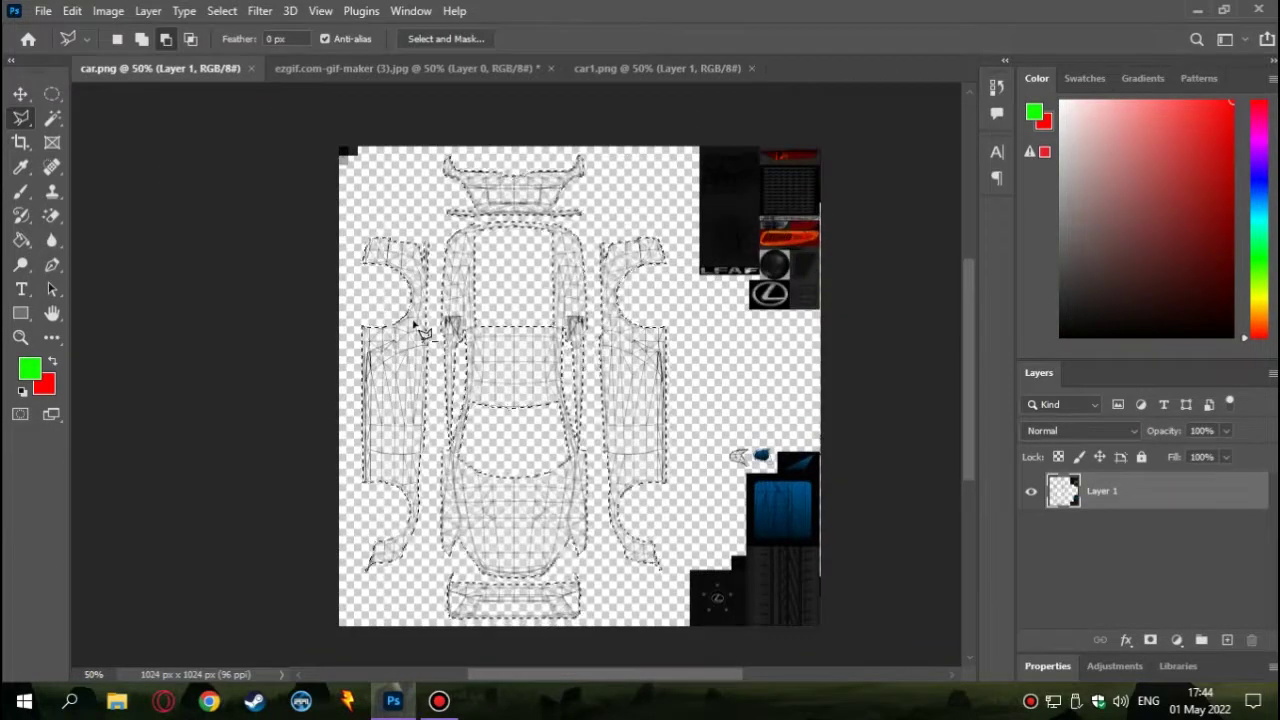
Choose the Paint Bucket tool with white as the foreground colour
{"action": "left_click", "coordinate": [21, 240]}
{"action": "left_click", "coordinate": [30, 370]}
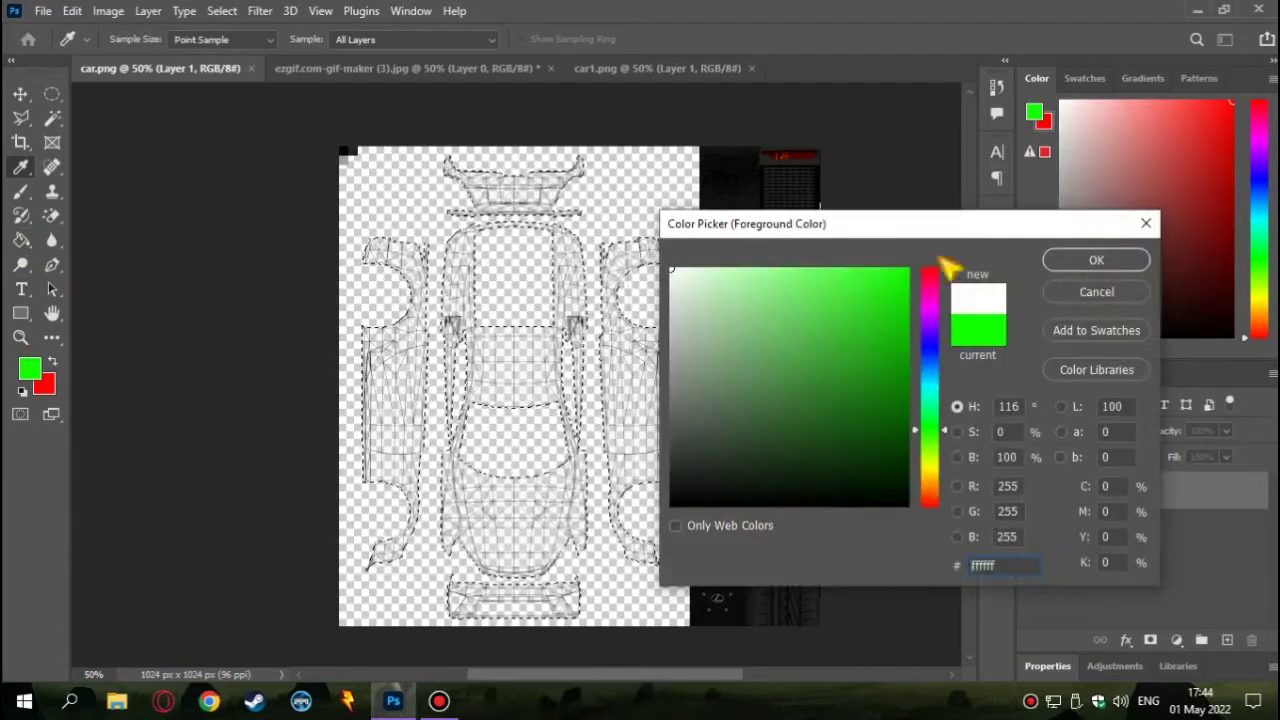
{"action": "left_click", "coordinate": [1096, 260]}
Fill the centre band, upper body columns, left strip and bottom area white
{"action": "key", "text": "ctrl+plus"}
{"action": "key", "text": "ctrl+plus"}
{"action": "left_click", "coordinate": [514, 368]}
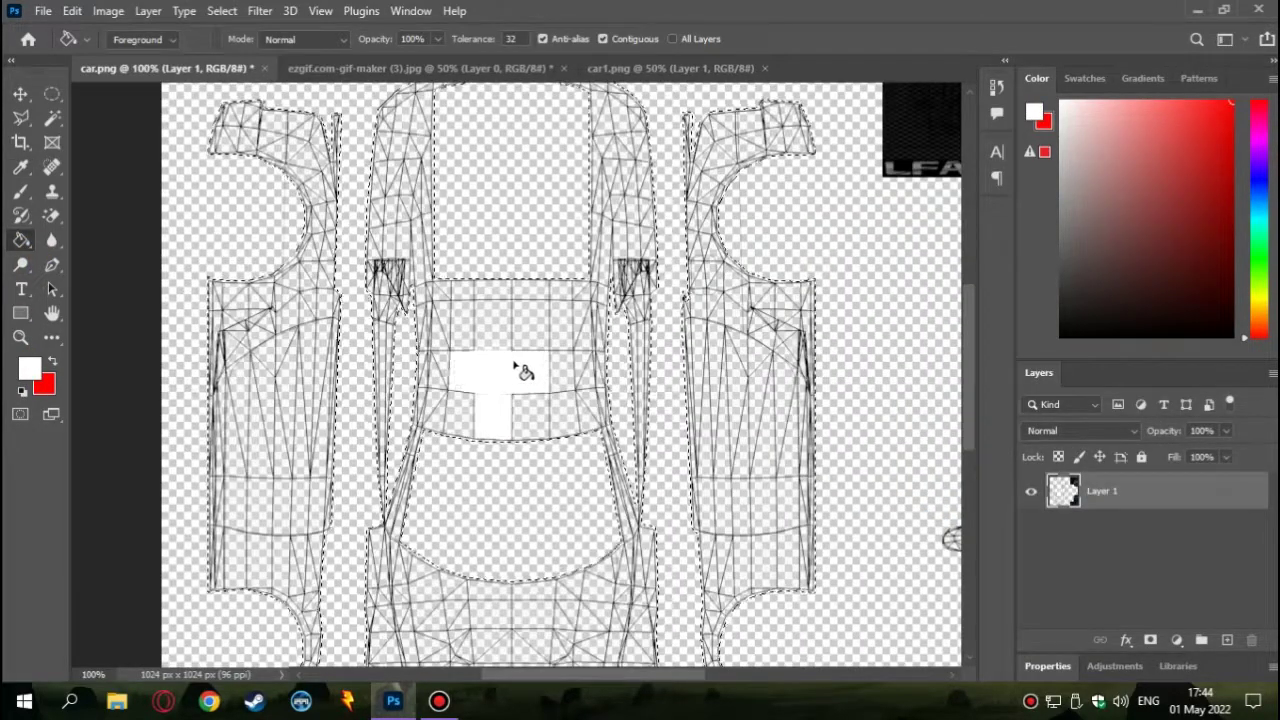
{"action": "left_click", "coordinate": [505, 345]}
{"action": "left_click", "coordinate": [430, 300]}
{"action": "left_click", "coordinate": [420, 217]}
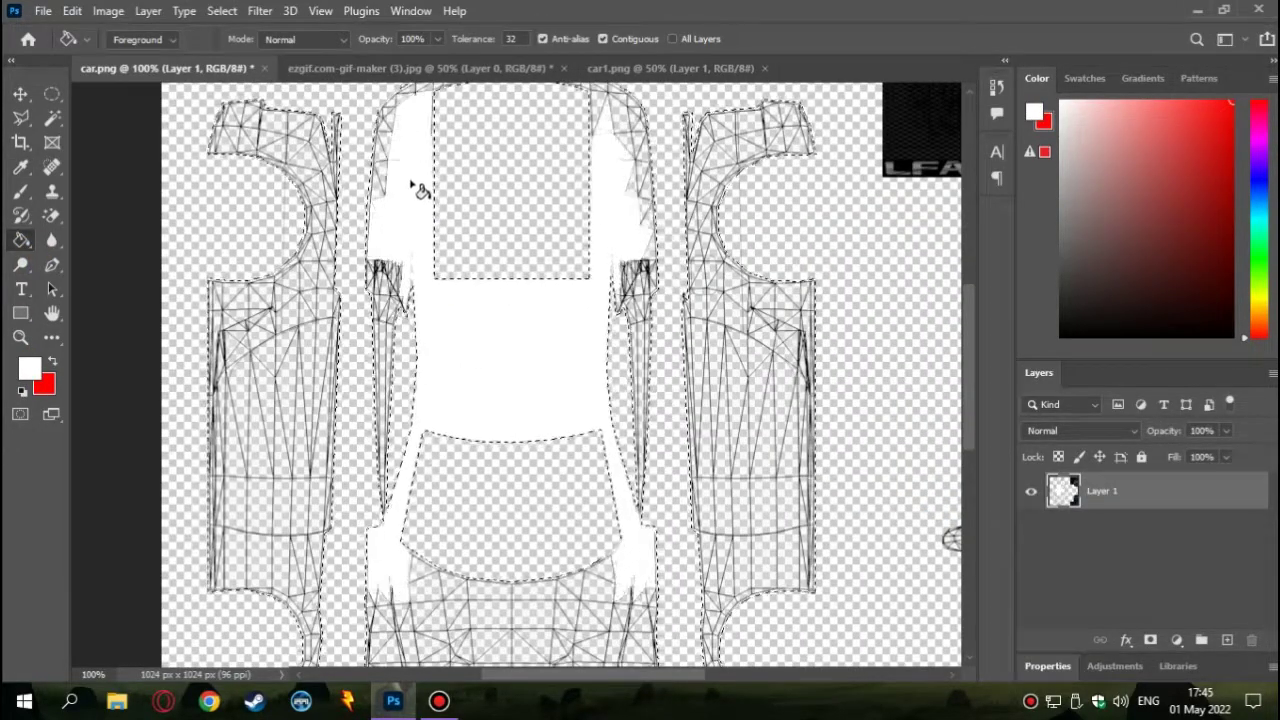
{"action": "left_click", "coordinate": [386, 288]}
{"action": "scroll", "coordinate": [405, 460], "scroll_direction": "down", "scroll_amount": 2}
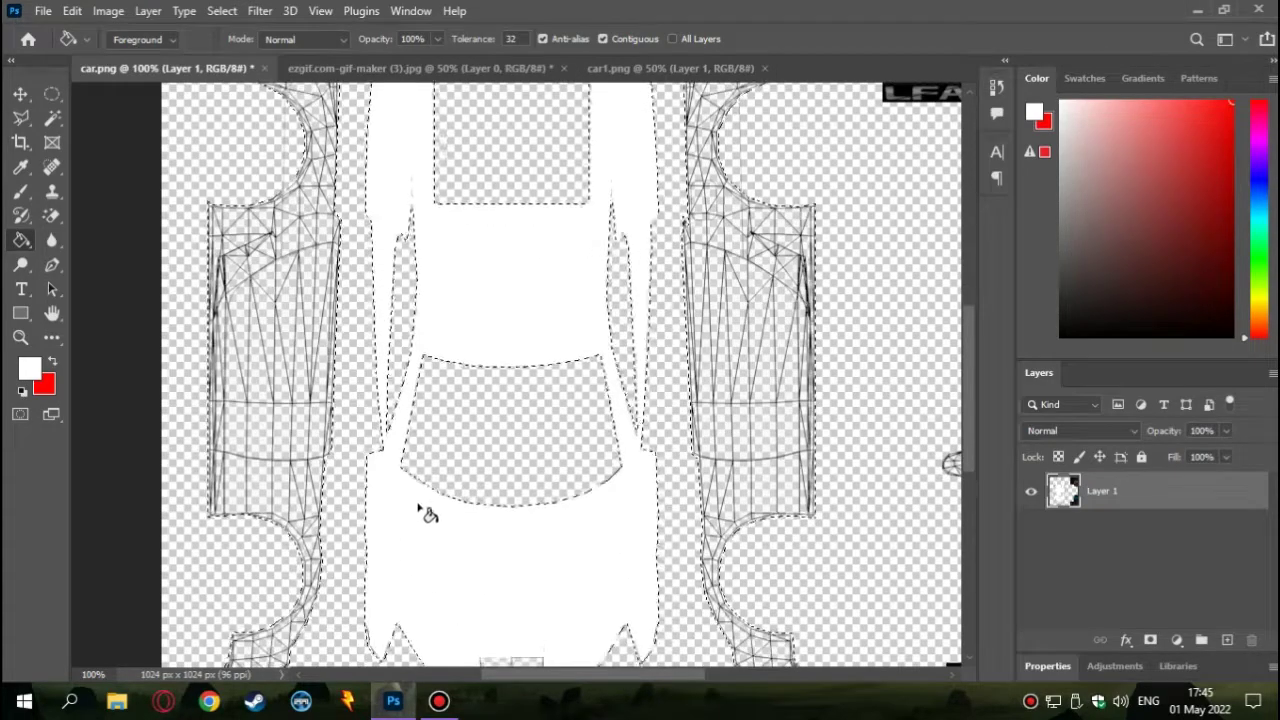
{"action": "scroll", "coordinate": [420, 510], "scroll_direction": "down", "scroll_amount": 2}
{"action": "left_click", "coordinate": [524, 623]}
Fill the right side panel's wireframe cells solid white
{"action": "scroll", "coordinate": [730, 420], "scroll_direction": "up", "scroll_amount": 2}
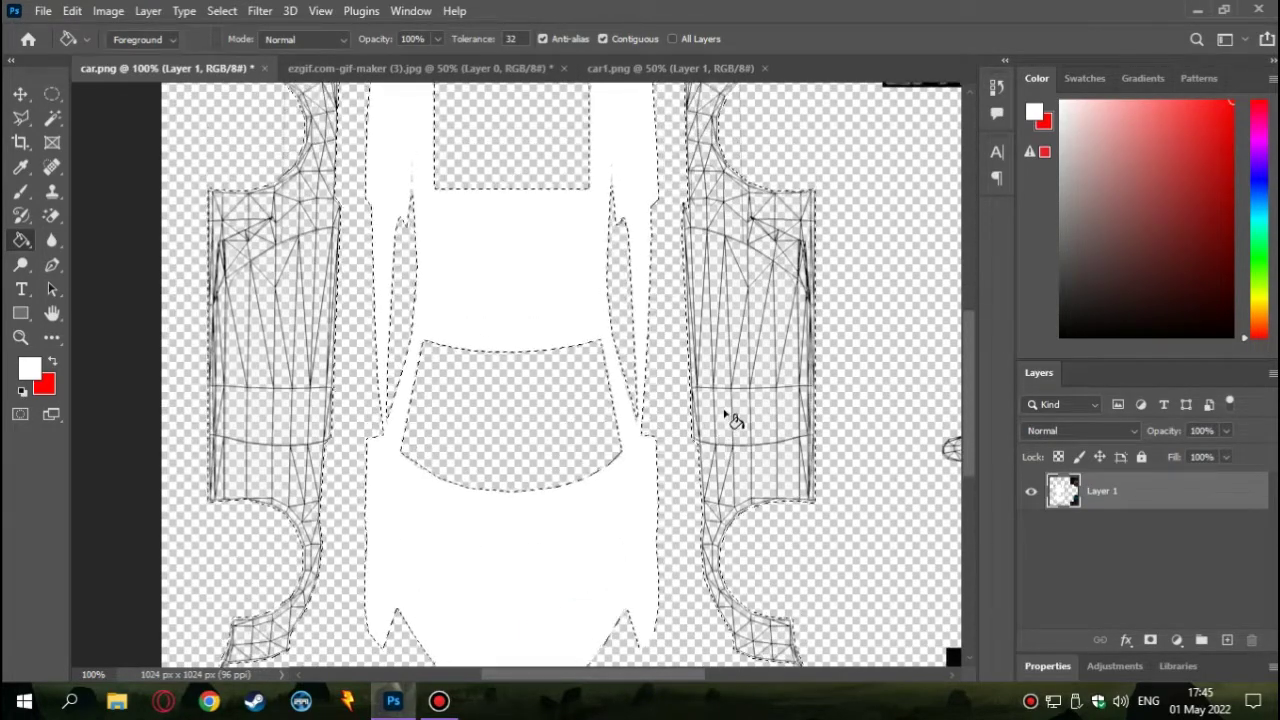
{"action": "left_click", "coordinate": [730, 420]}
{"action": "left_click", "coordinate": [783, 330]}
{"action": "left_click", "coordinate": [745, 320]}
{"action": "left_click", "coordinate": [727, 238]}
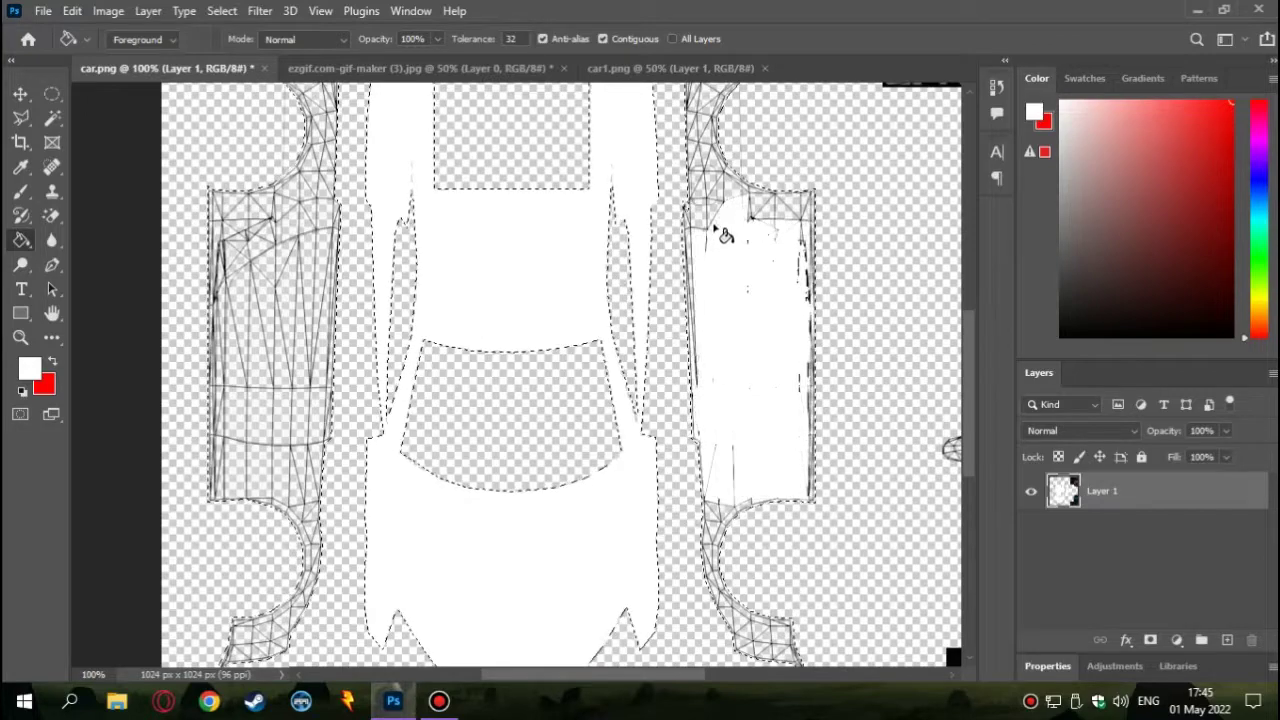
{"action": "left_click", "coordinate": [709, 175]}
Fill the right top piece's wireframe cells solid white
{"action": "scroll", "coordinate": [706, 250], "scroll_direction": "up", "scroll_amount": 3}
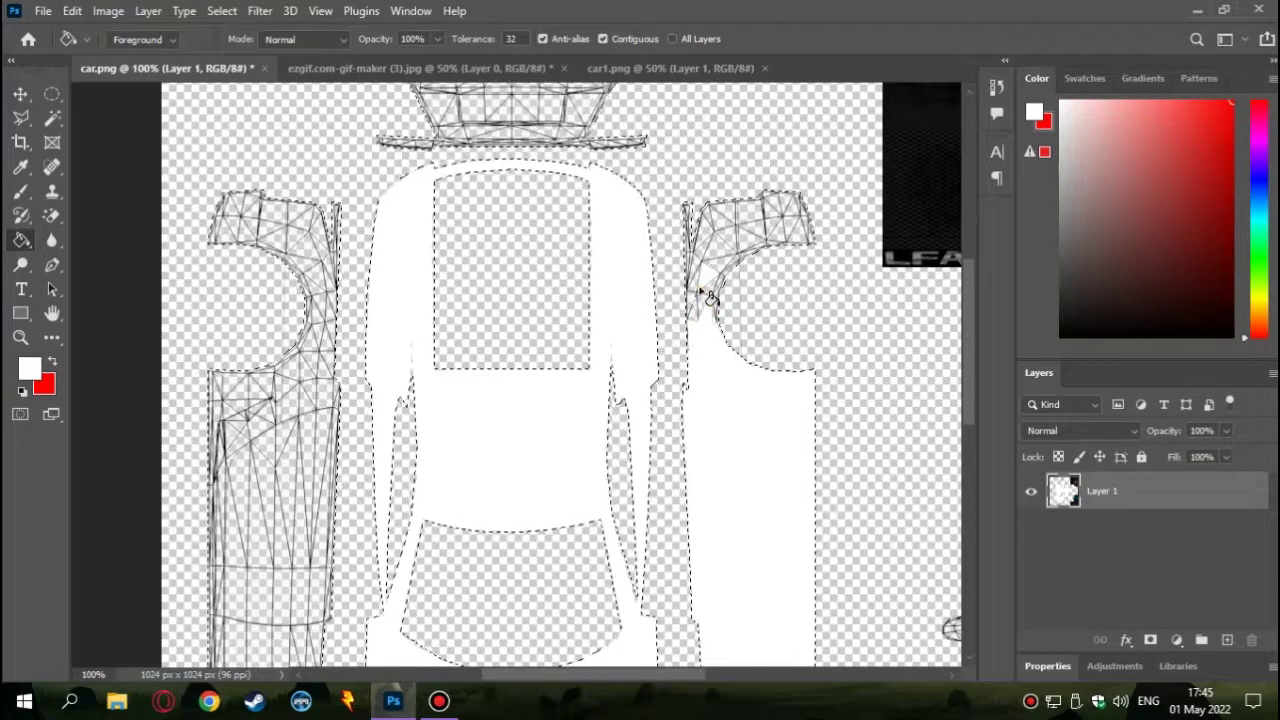
{"action": "left_click", "coordinate": [707, 297]}
{"action": "left_click", "coordinate": [697, 251]}
{"action": "left_click", "coordinate": [710, 260]}
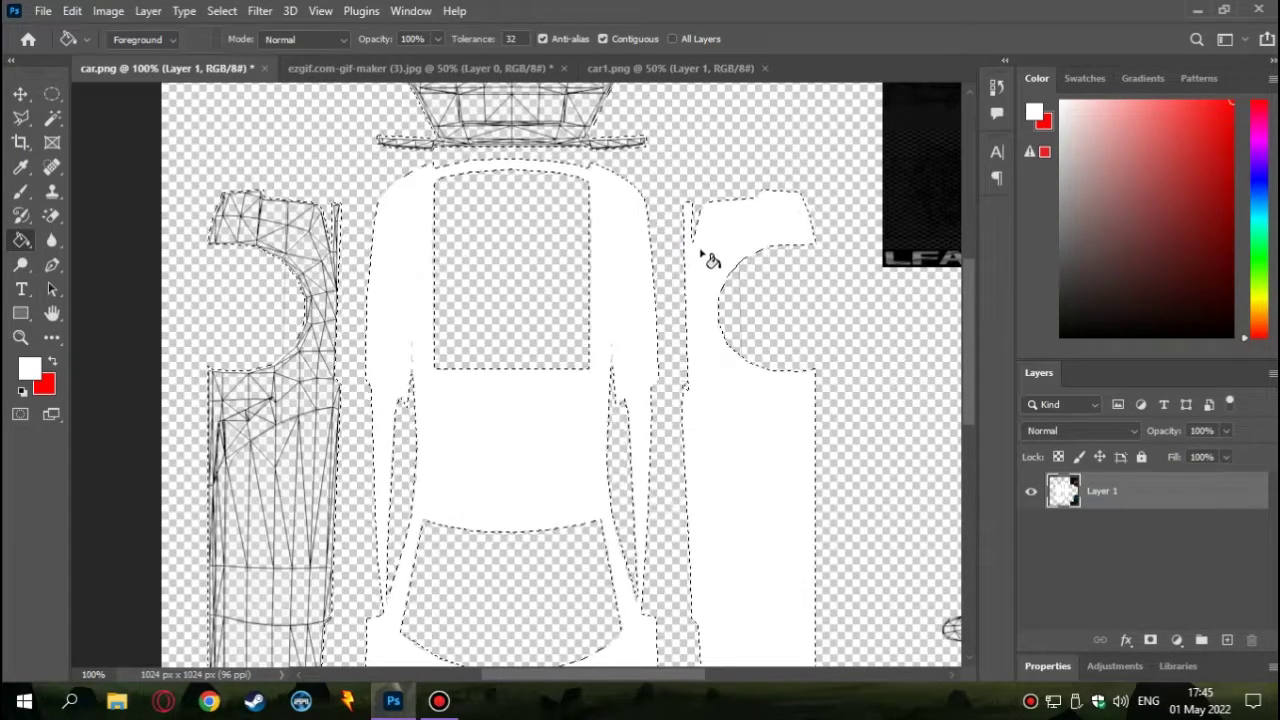
Fill the left piece's wireframe cells solid white
{"action": "scroll", "coordinate": [760, 460], "scroll_direction": "down", "scroll_amount": 3}
{"action": "scroll", "coordinate": [766, 400], "scroll_direction": "down", "scroll_amount": 1}
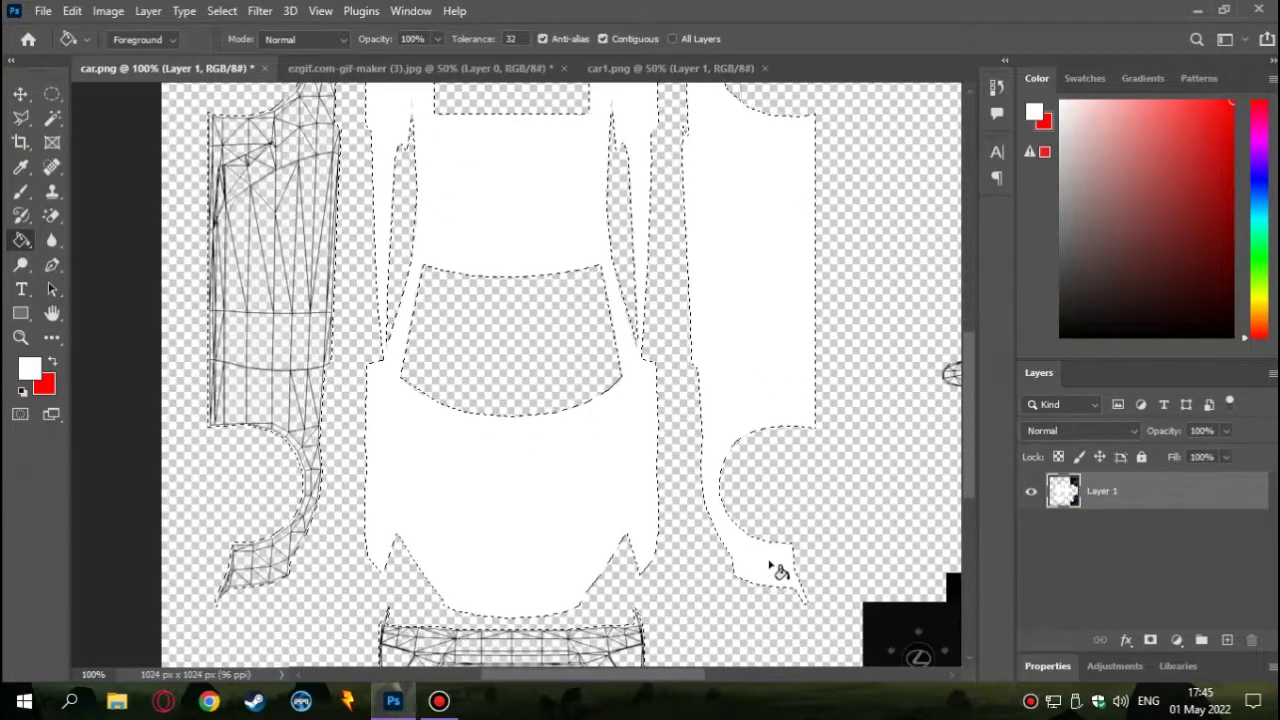
{"action": "left_click", "coordinate": [300, 465]}
{"action": "left_click", "coordinate": [300, 543]}
{"action": "scroll", "coordinate": [310, 480], "scroll_direction": "up", "scroll_amount": 2}
{"action": "left_click", "coordinate": [255, 355]}
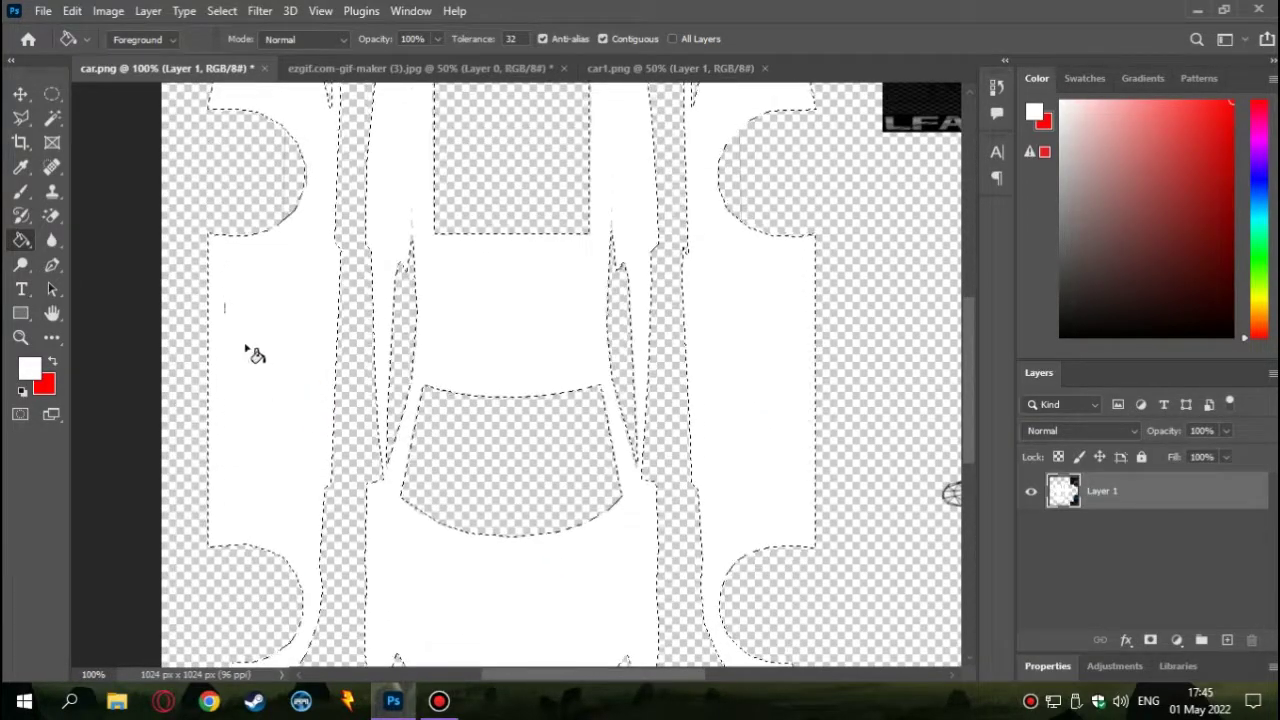
Fill the top piece's wireframe cells solid white
{"action": "scroll", "coordinate": [290, 300], "scroll_direction": "up", "scroll_amount": 3}
{"action": "scroll", "coordinate": [400, 260], "scroll_direction": "up", "scroll_amount": 3}
{"action": "left_click", "coordinate": [462, 255]}
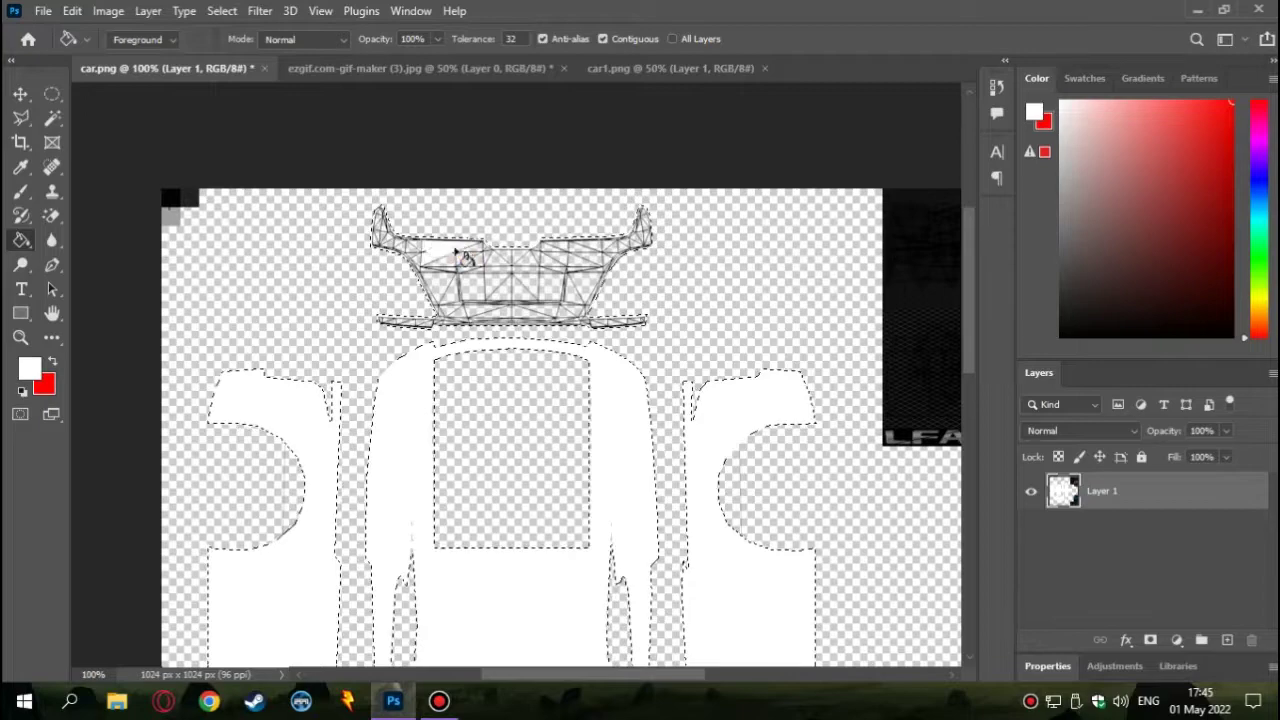
{"action": "left_click", "coordinate": [440, 264]}
{"action": "left_click", "coordinate": [480, 277]}
{"action": "left_click", "coordinate": [490, 305]}
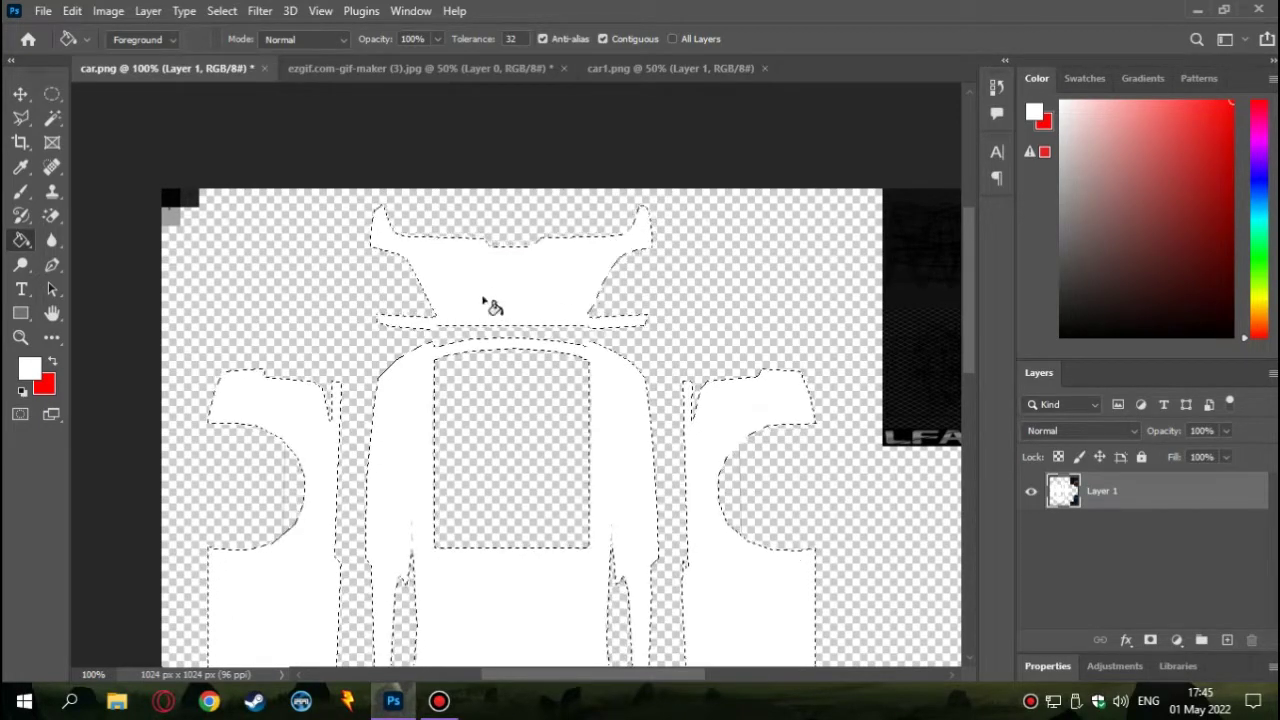
Zoom in to check the window edges, then zoom back out to the whole template
{"action": "key", "text": "ctrl+plus"}
{"action": "key", "text": "ctrl+plus"}
{"action": "key", "text": "ctrl+plus"}
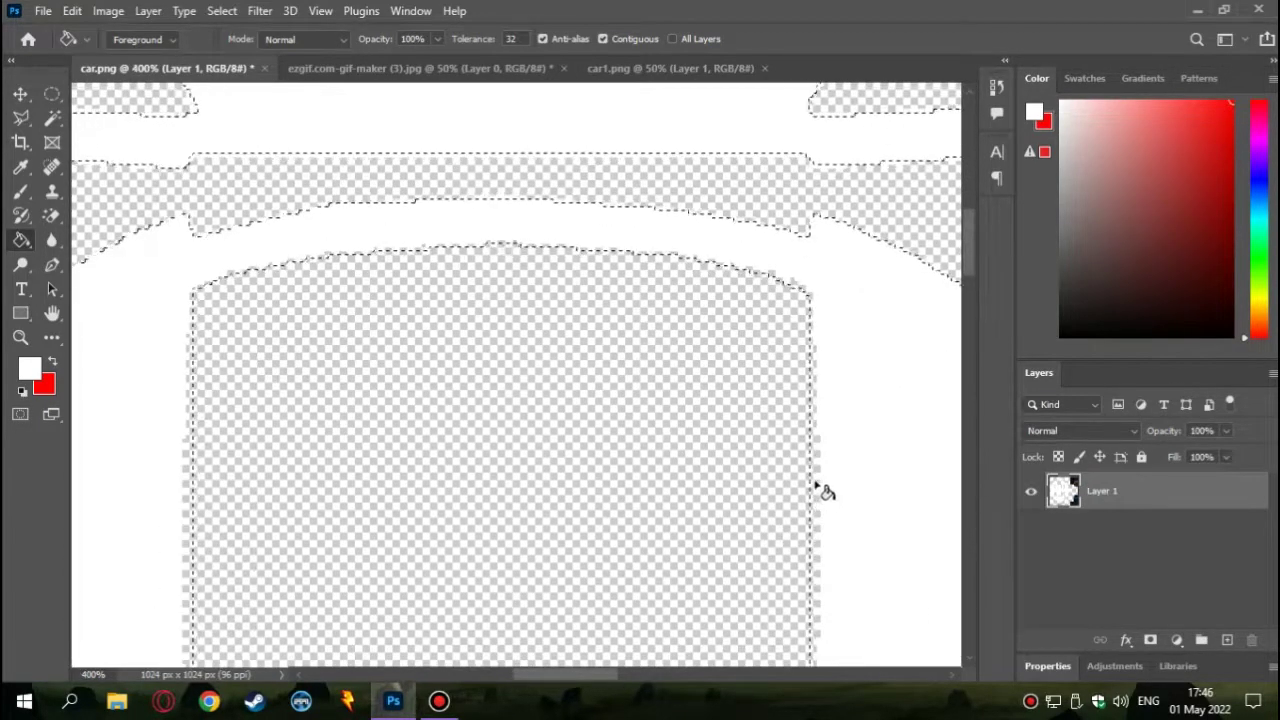
{"action": "key", "text": "ctrl+minus"}
{"action": "scroll", "coordinate": [805, 514], "scroll_direction": "down", "scroll_amount": 3}
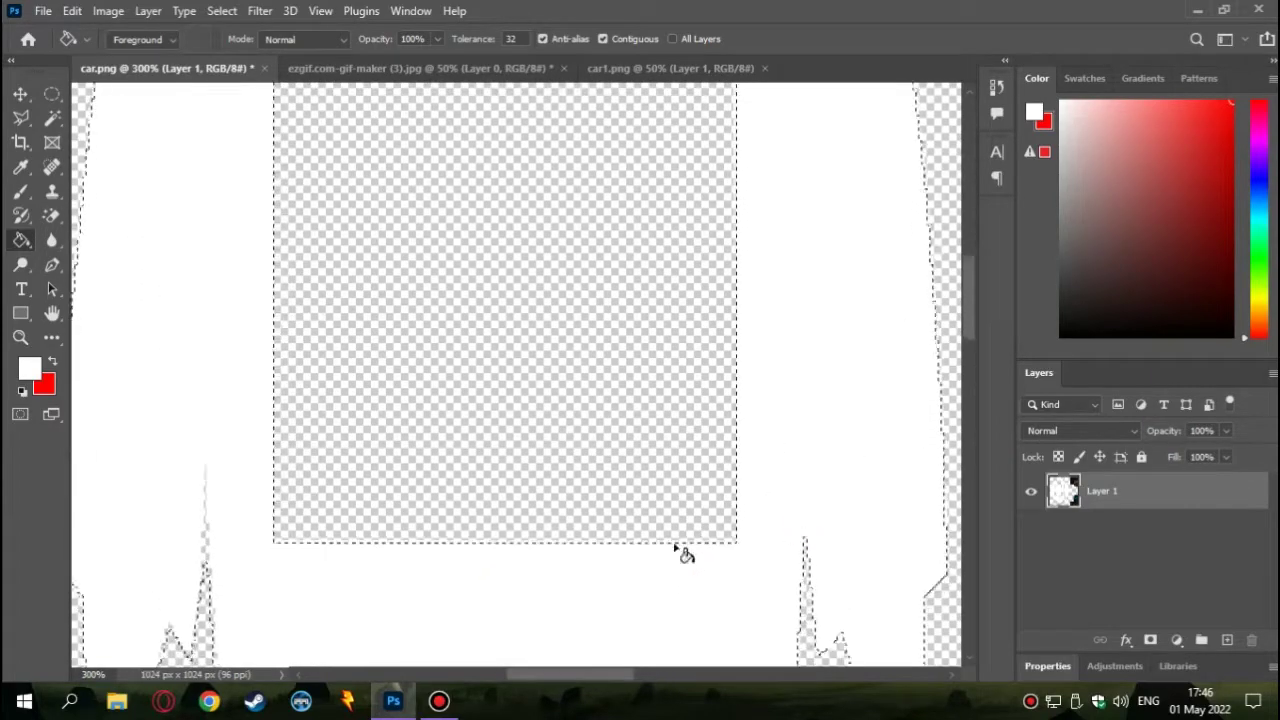
{"action": "scroll", "coordinate": [685, 553], "scroll_direction": "down", "scroll_amount": 1}
{"action": "scroll", "coordinate": [211, 466], "scroll_direction": "down", "scroll_amount": 2}
{"action": "scroll", "coordinate": [760, 471], "scroll_direction": "down", "scroll_amount": 3}
{"action": "scroll", "coordinate": [743, 534], "scroll_direction": "down", "scroll_amount": 2}
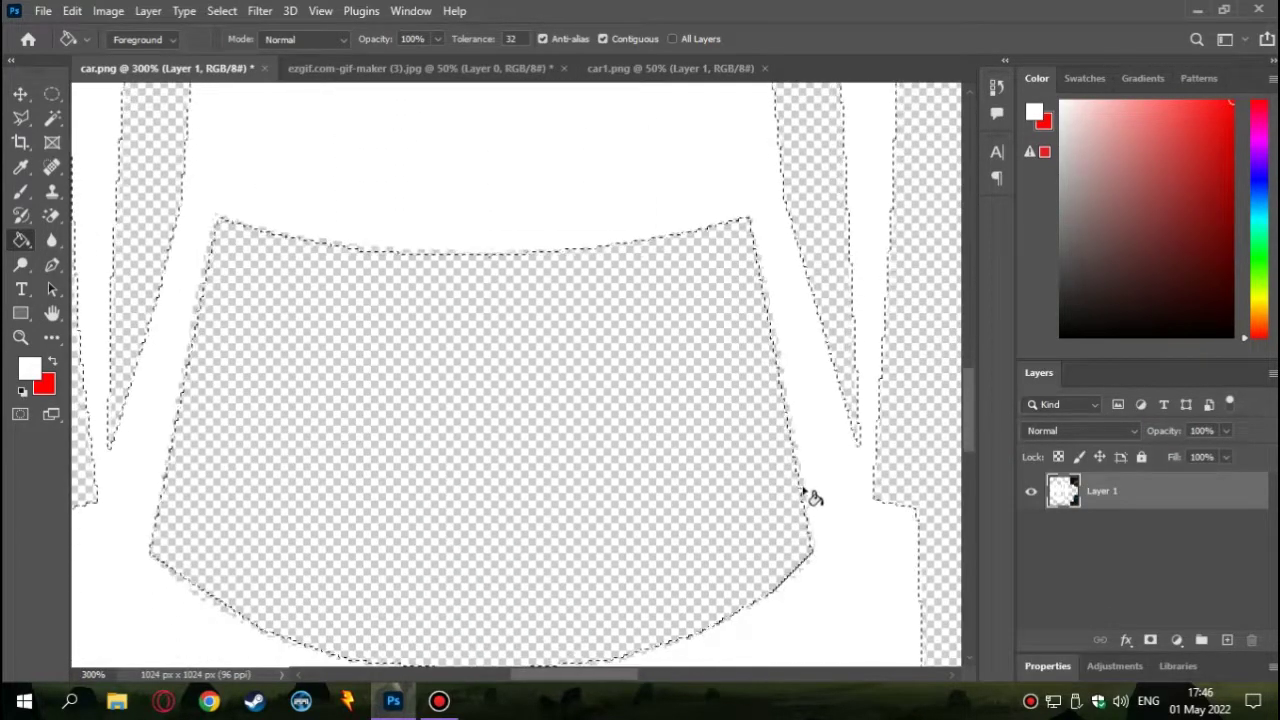
{"action": "key", "text": "ctrl+minus"}
{"action": "key", "text": "ctrl+minus"}
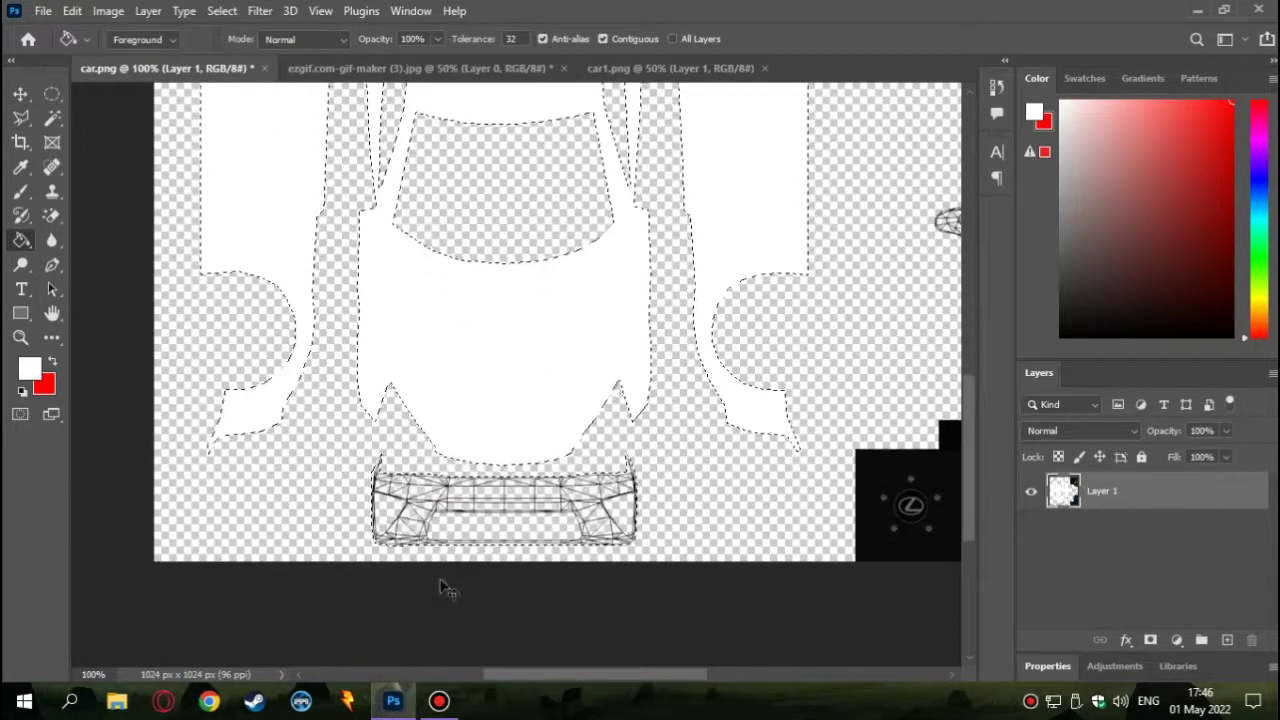
{"action": "key", "text": "ctrl+plus"}
Outline the front bumper's lower opening with the Polygonal Lasso
{"action": "left_click", "coordinate": [20, 117]}
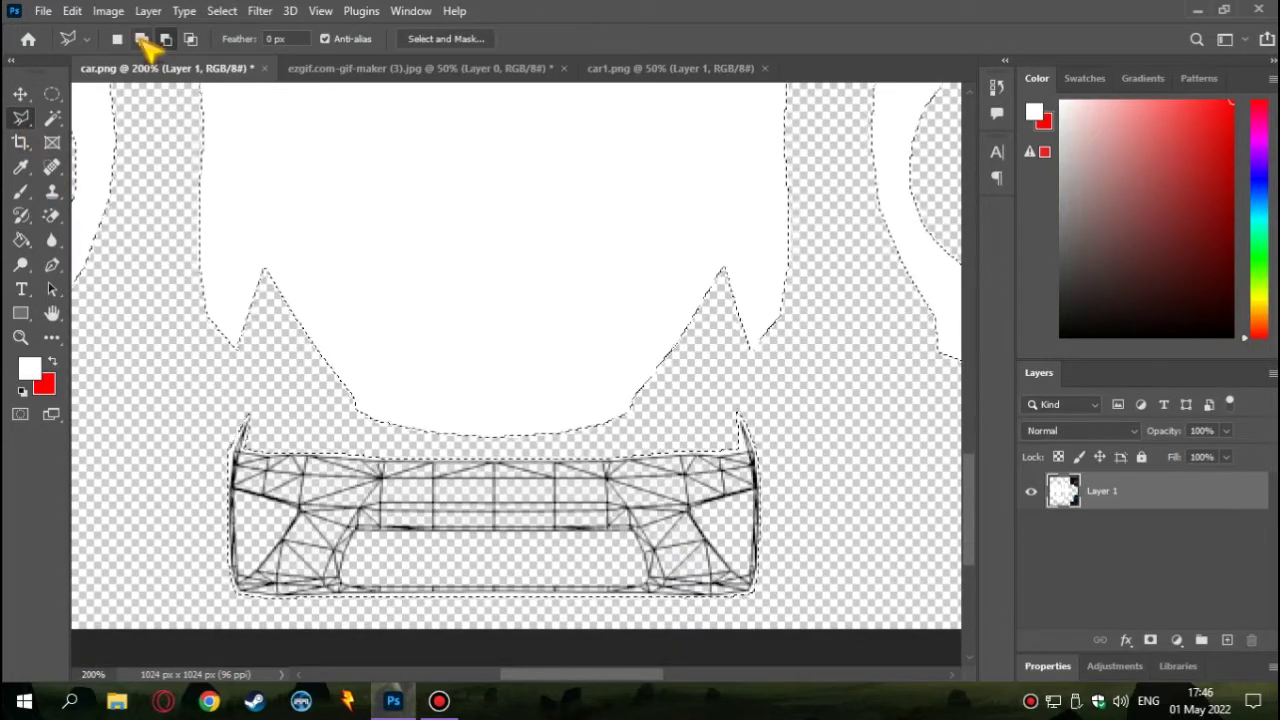
{"action": "left_click", "coordinate": [357, 531]}
{"action": "left_click", "coordinate": [357, 531]}
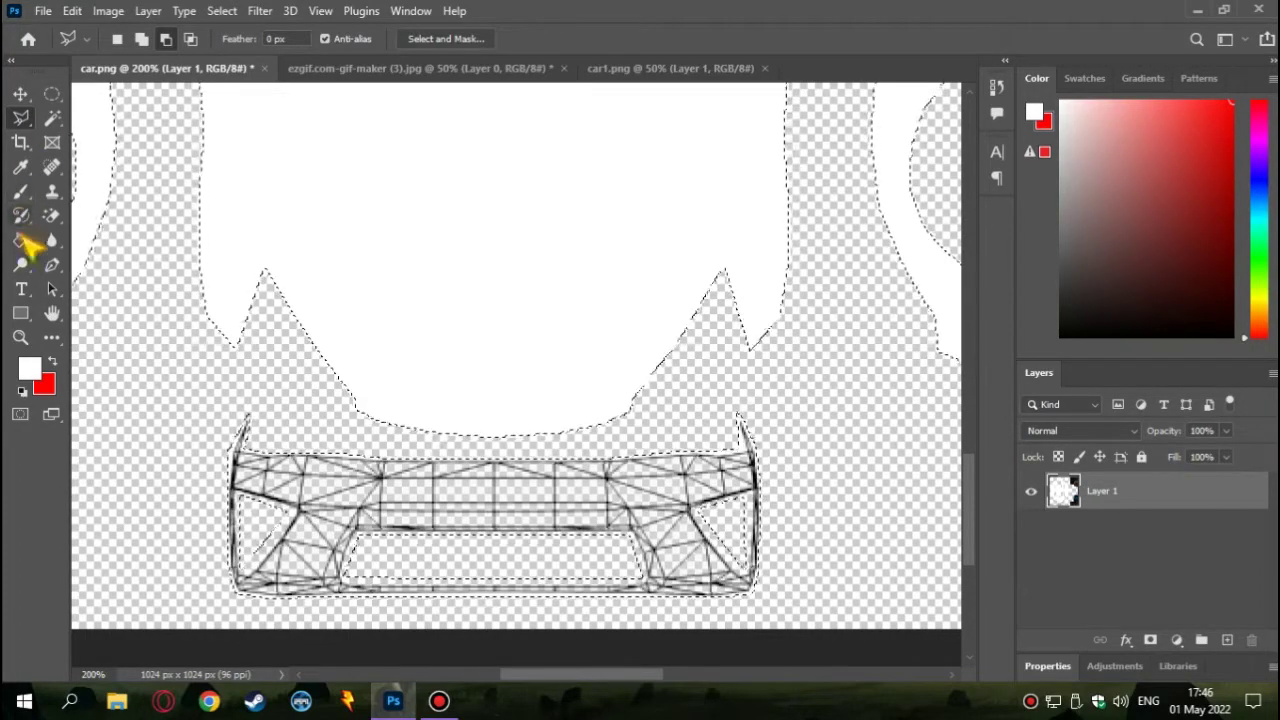
Paint Bucket the bumper's wireframe cells white, then zoom out to the whole sheet
{"action": "left_click", "coordinate": [22, 240]}
{"action": "left_click", "coordinate": [314, 528]}
{"action": "left_click", "coordinate": [340, 500]}
{"action": "left_click", "coordinate": [500, 500]}
{"action": "left_click", "coordinate": [668, 514]}
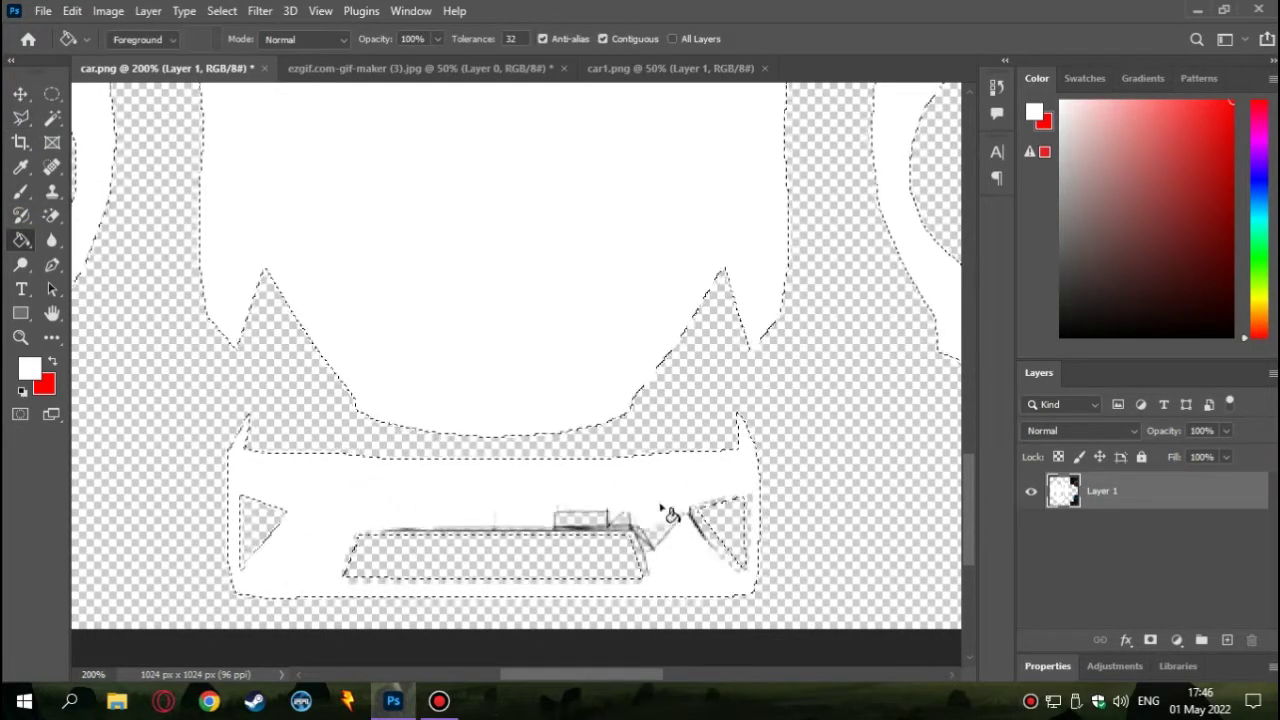
{"action": "left_click", "coordinate": [657, 571]}
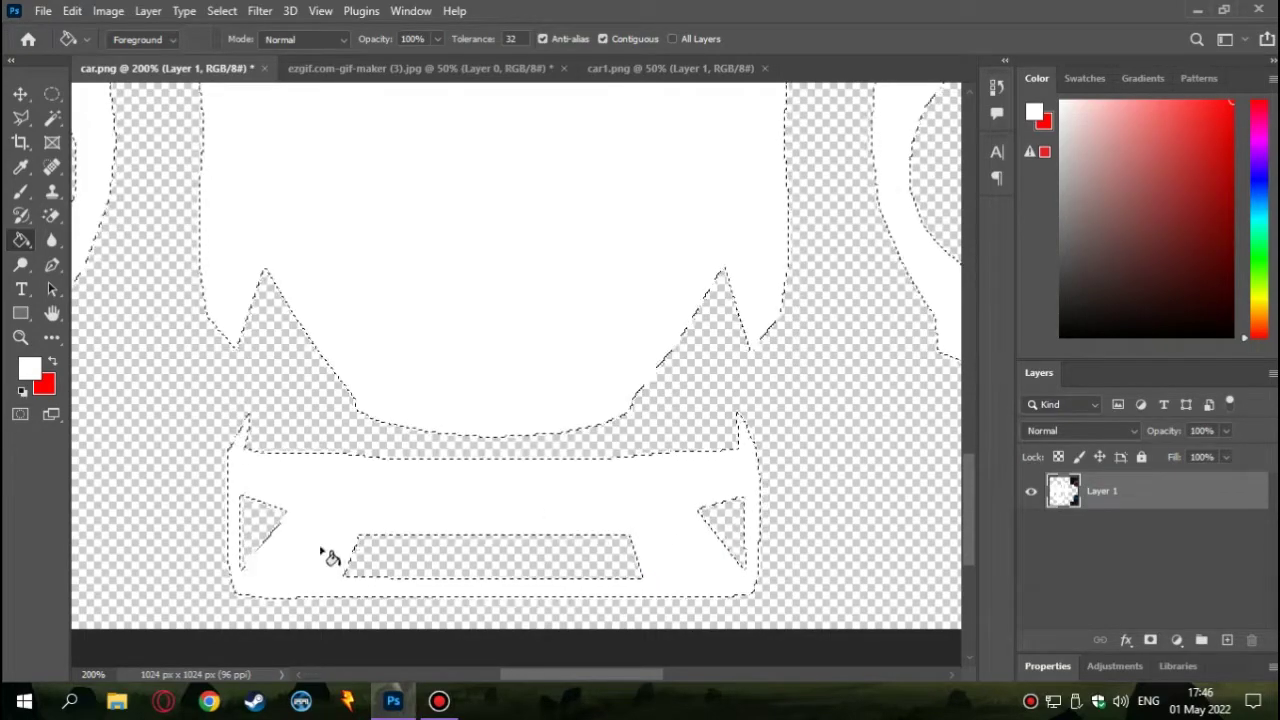
{"action": "mouse_move", "coordinate": [374, 500]}
{"action": "left_mouse_down"}
{"action": "mouse_move", "coordinate": [810, 622]}
{"action": "mouse_move", "coordinate": [340, 438]}
{"action": "left_mouse_up"}
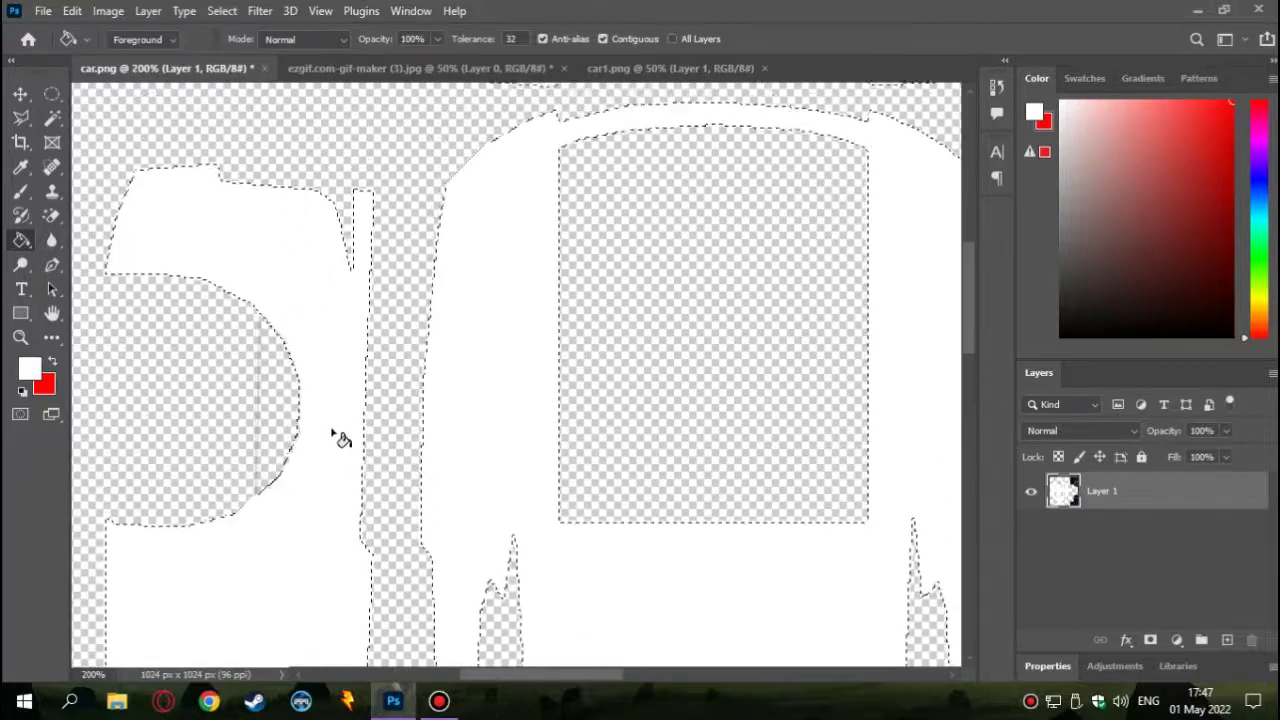
{"action": "key", "text": "ctrl+minus"}
{"action": "key", "text": "ctrl+minus"}
{"action": "key", "text": "ctrl+minus"}
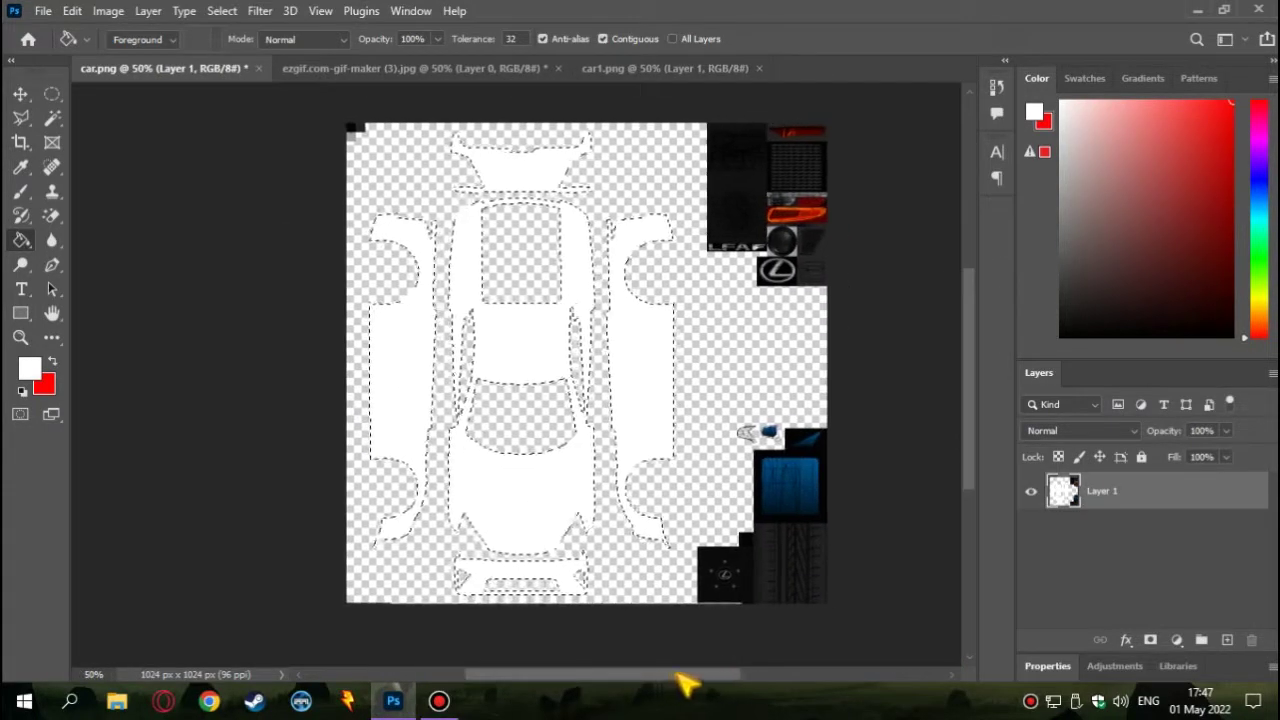
Deselect and save a Photoshop PSD copy of the template as car1.psd
{"action": "key", "text": "ctrl+d"}
{"action": "left_click", "coordinate": [43, 10]}
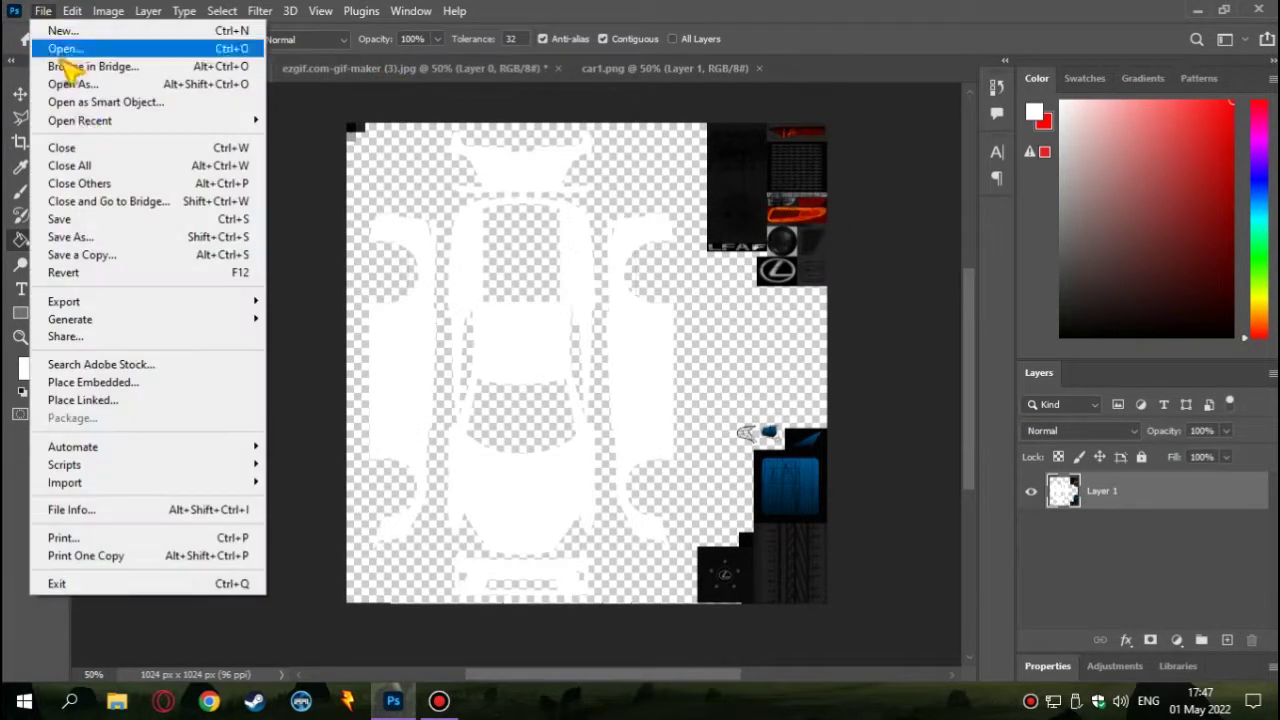
{"action": "left_click", "coordinate": [90, 256]}
{"action": "left_click", "coordinate": [466, 550]}
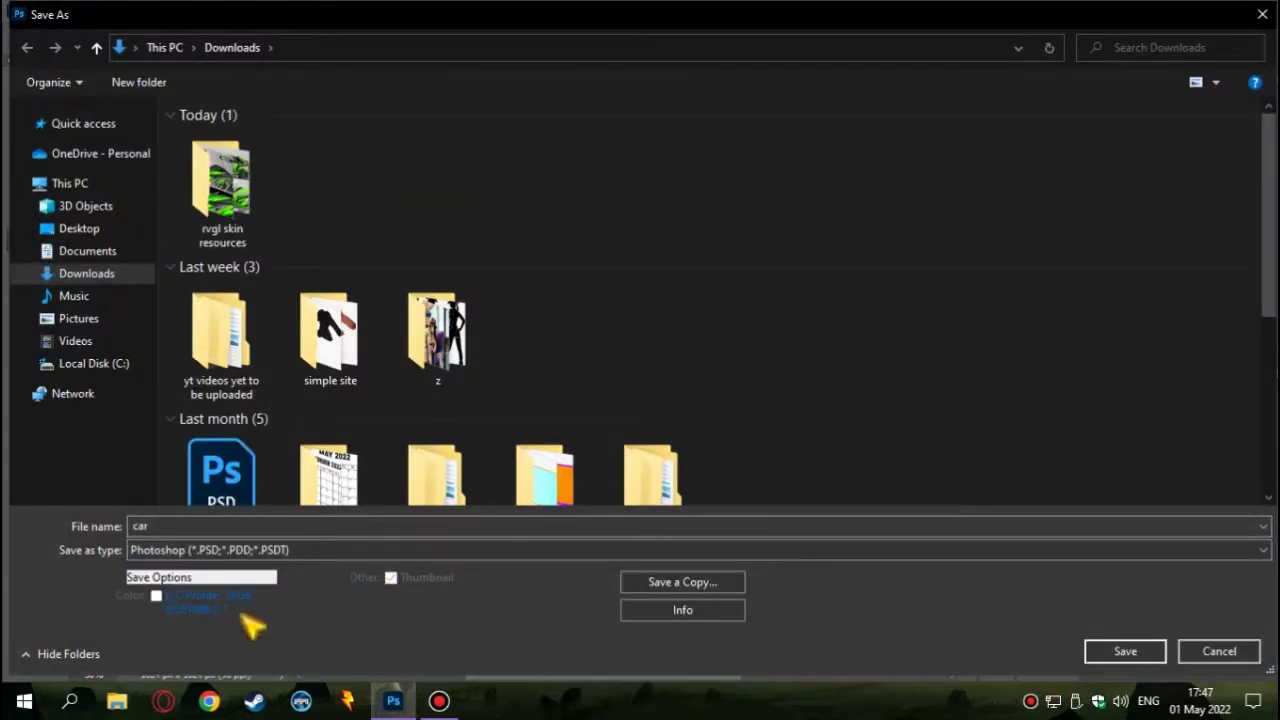
{"action": "left_click", "coordinate": [1125, 651]}
{"action": "left_click", "coordinate": [757, 350]}
{"action": "left_click", "coordinate": [190, 526]}
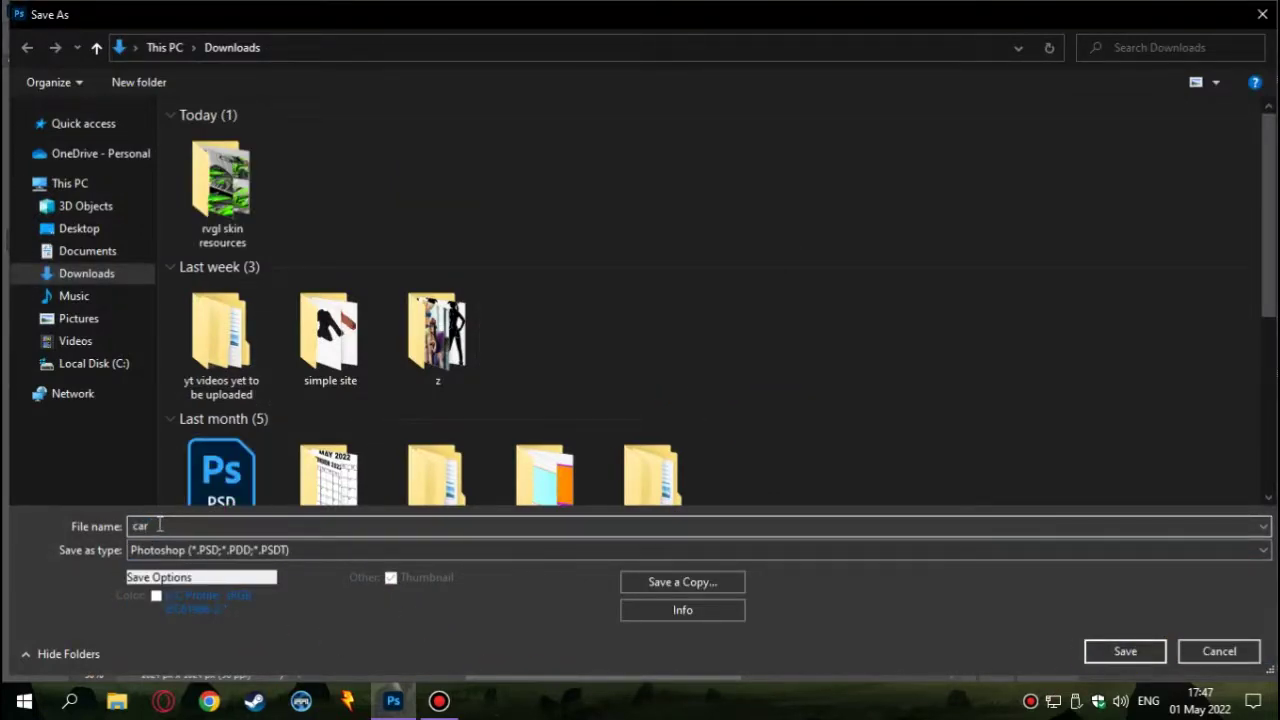
{"action": "type", "text": "1"}
{"action": "left_click", "coordinate": [1125, 651]}
{"action": "left_click", "coordinate": [849, 180]}
{"action": "left_click", "coordinate": [365, 68]}
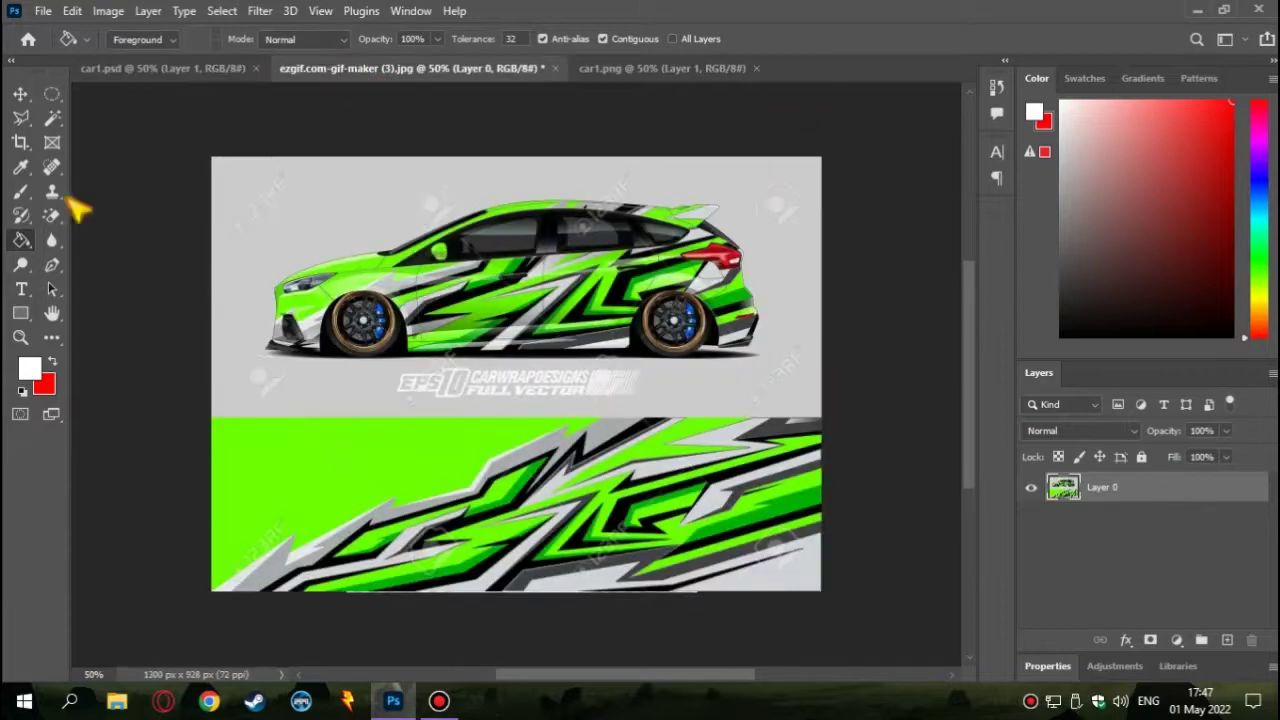
{"action": "scroll", "coordinate": [560, 525], "scroll_direction": "up", "scroll_amount": 1}
{"action": "scroll", "coordinate": [565, 505], "scroll_direction": "up", "scroll_amount": 1}
{"action": "scroll", "coordinate": [580, 483], "scroll_direction": "down", "scroll_amount": 1}
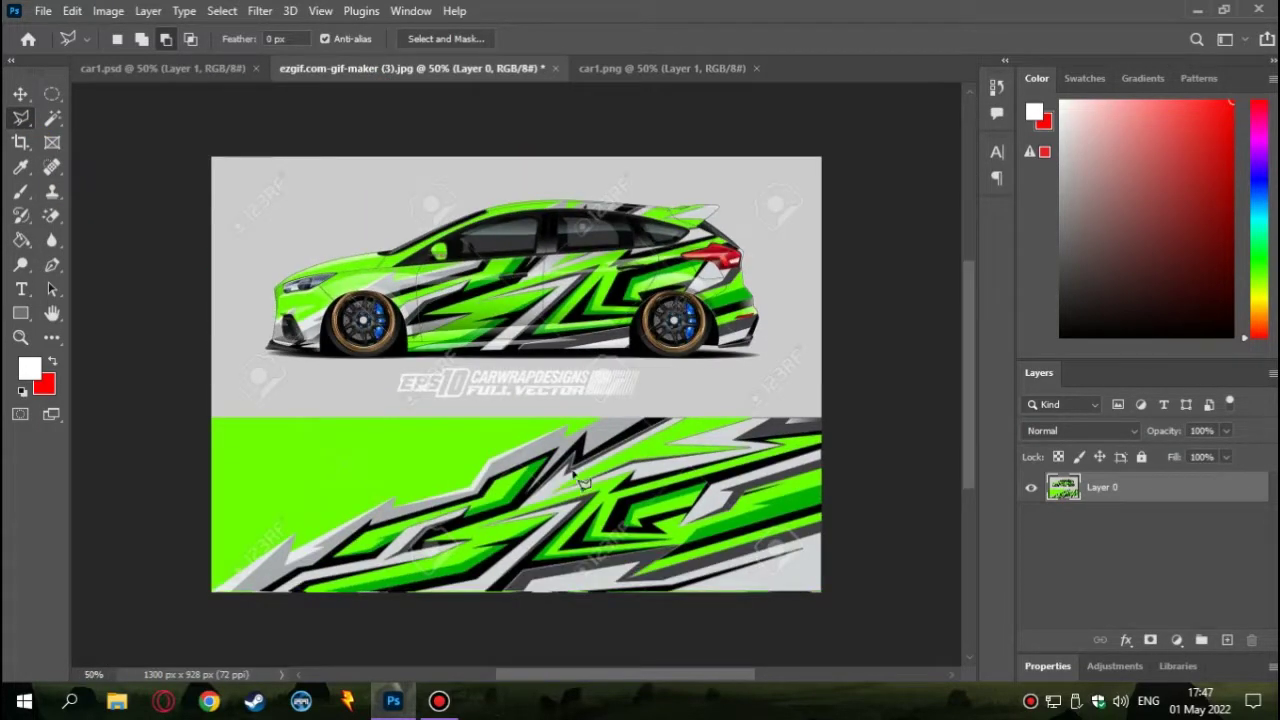
{"action": "left_click", "coordinate": [108, 10]}
{"action": "left_click", "coordinate": [205, 149]}
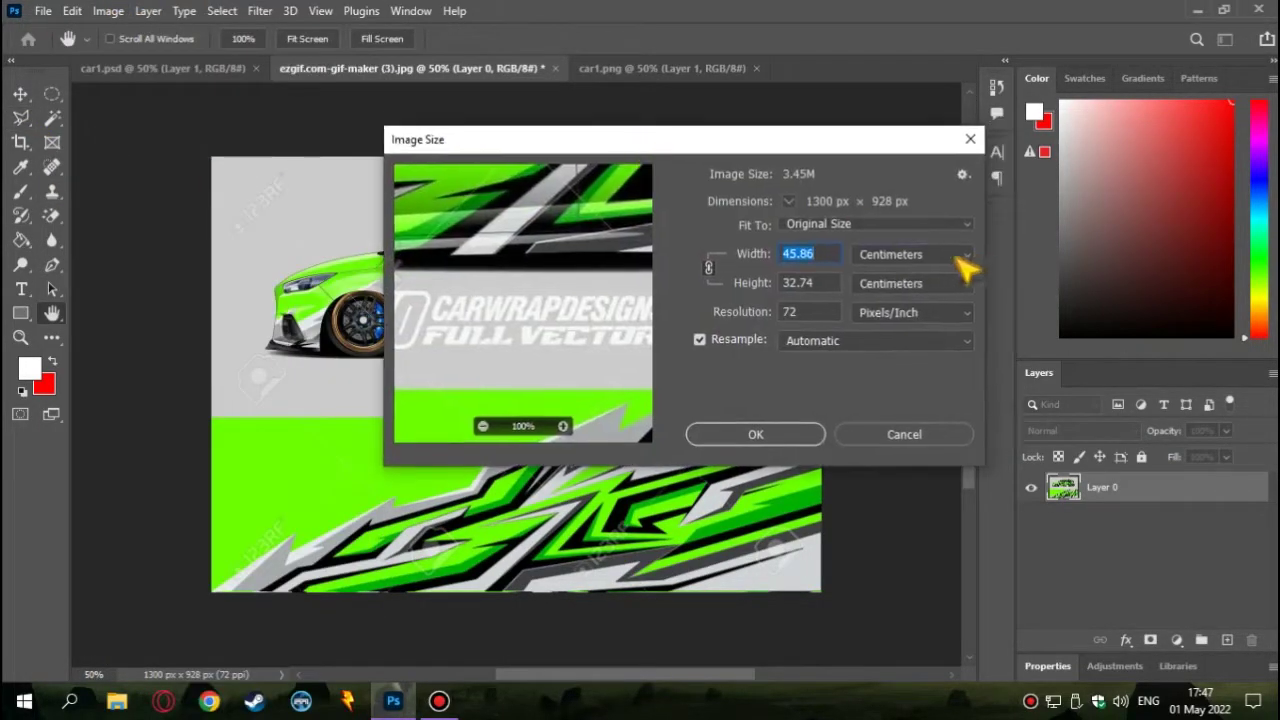
{"action": "left_click", "coordinate": [950, 256]}
{"action": "left_click", "coordinate": [940, 289]}
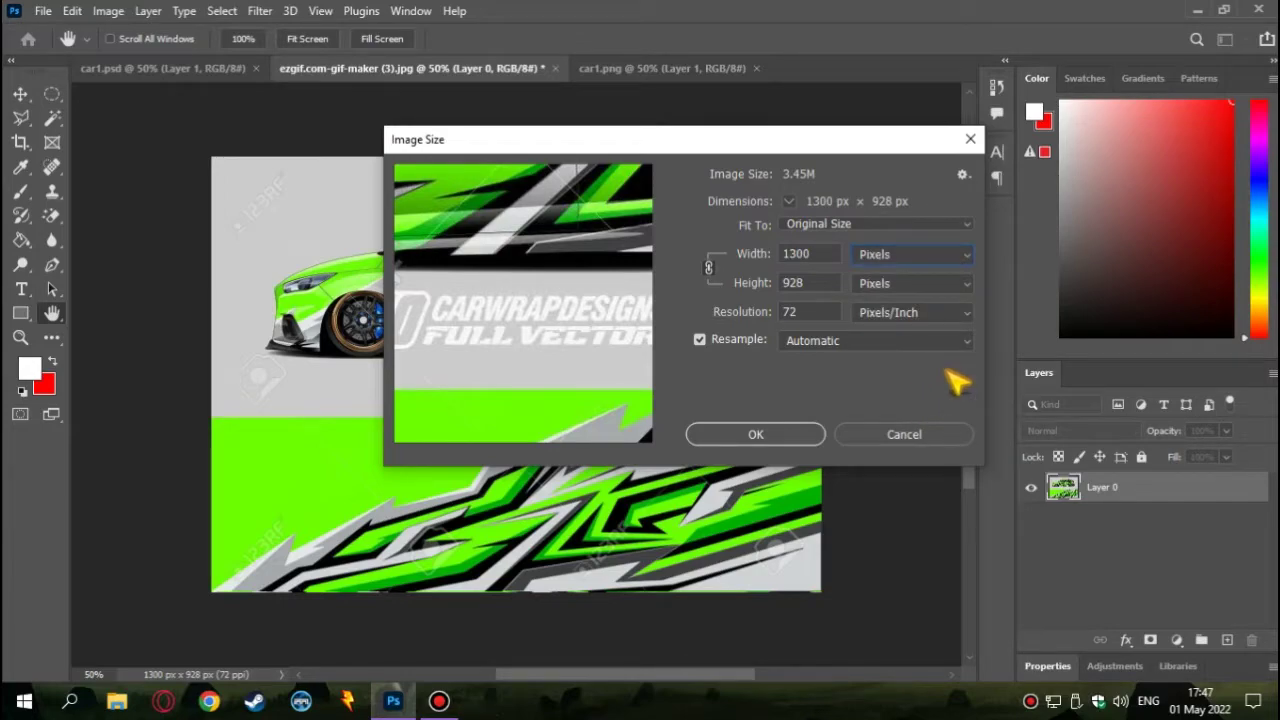
{"action": "left_click", "coordinate": [970, 140]}
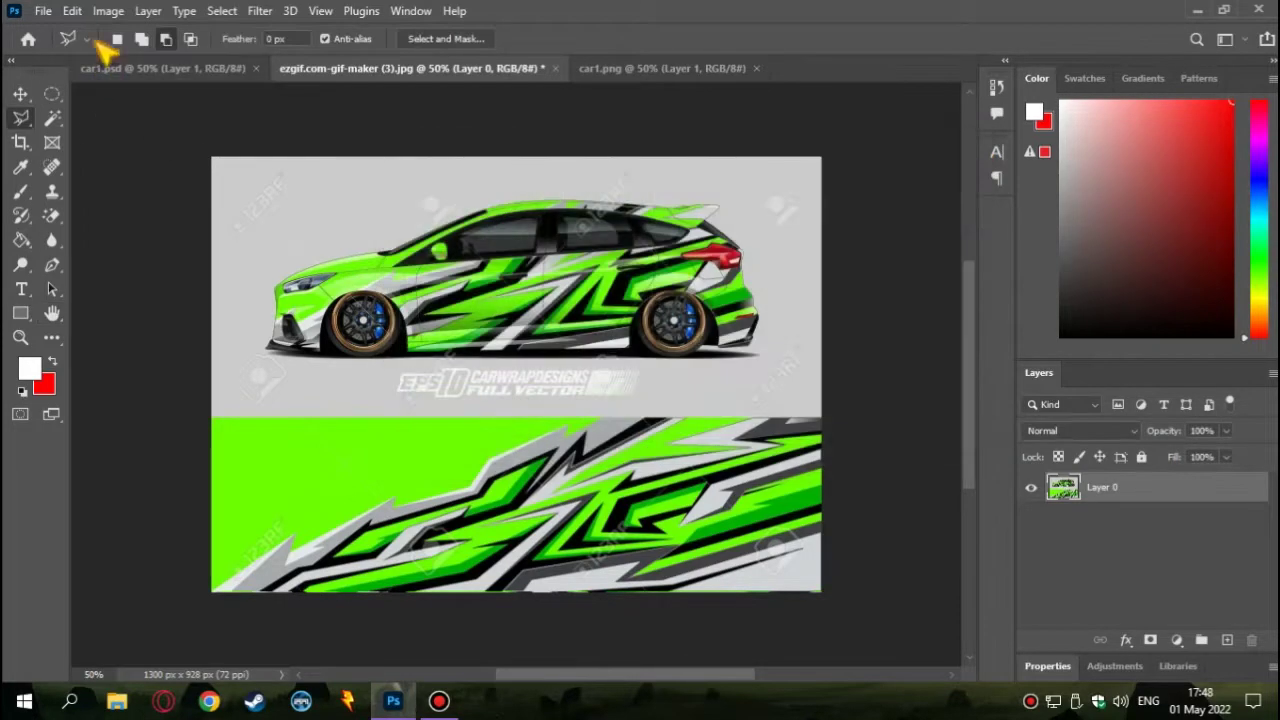
{"action": "left_click", "coordinate": [43, 10]}
Create a new 1300 × 928 px document
{"action": "left_click", "coordinate": [60, 38]}
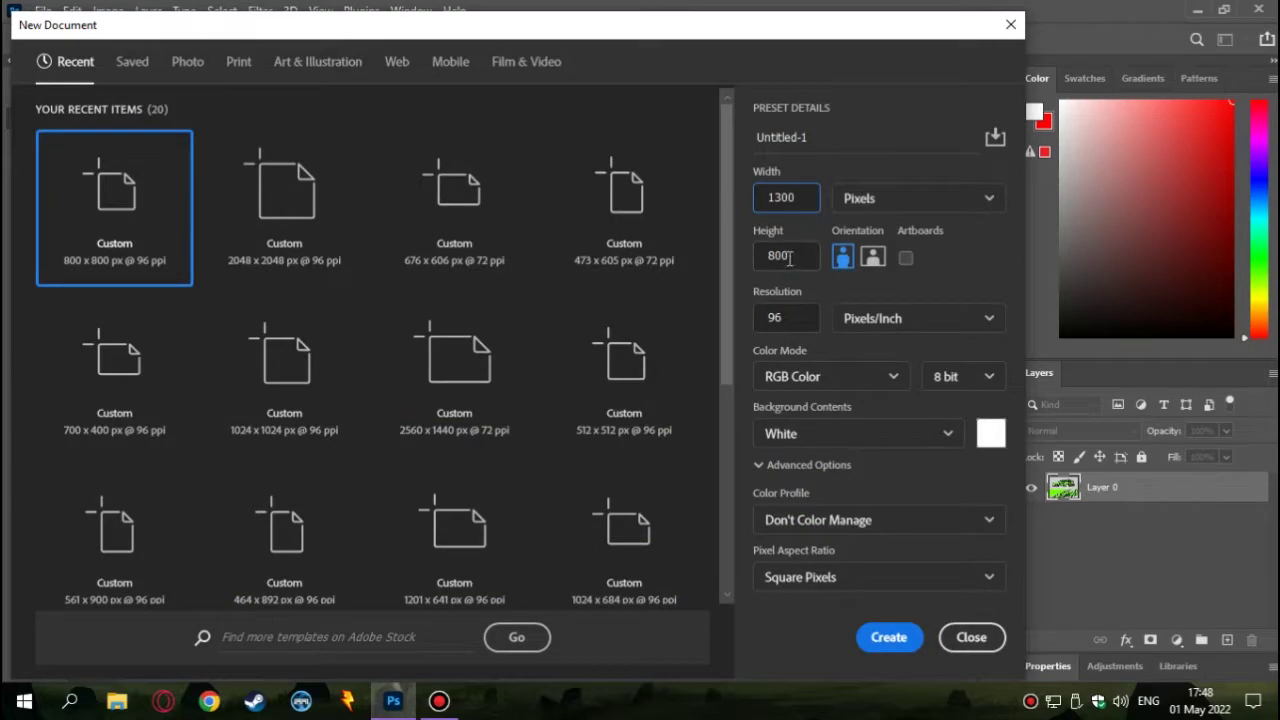
{"action": "type", "text": "8"}
{"action": "left_click", "coordinate": [888, 637]}
{"action": "left_click", "coordinate": [1244, 487]}
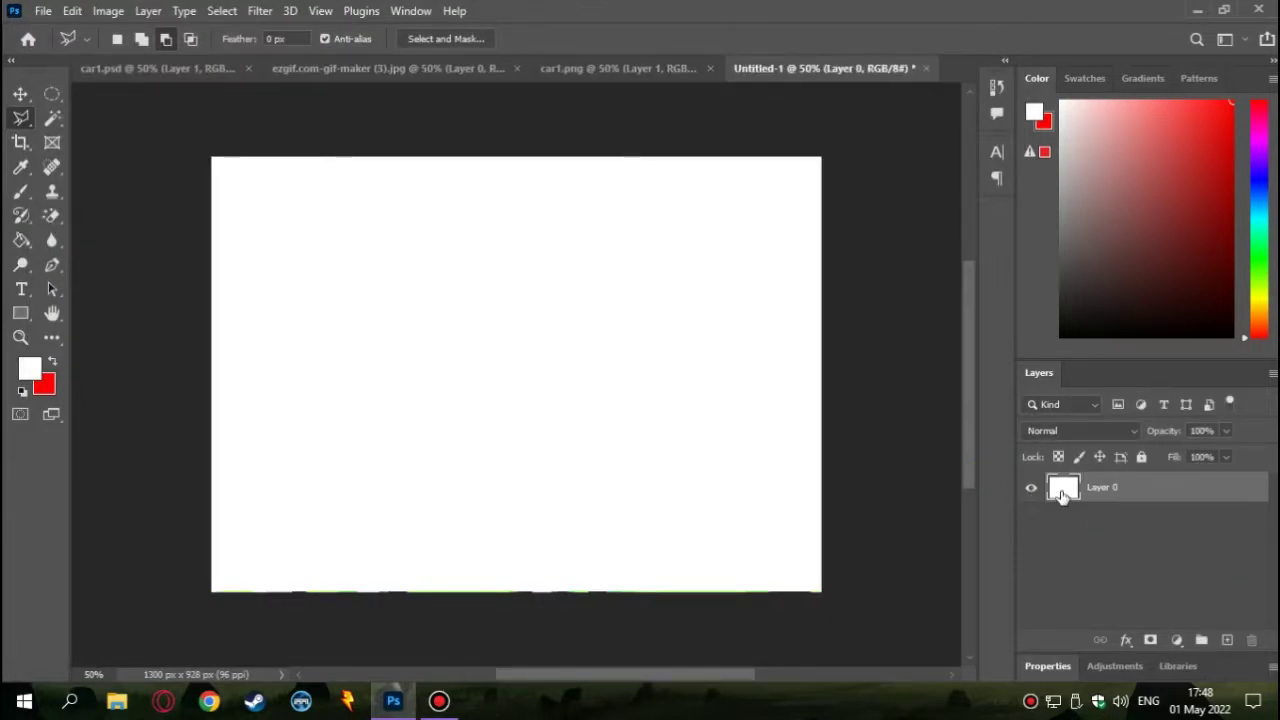
Set the new document's layer opacity to 0%, then return to the green car-wrap image
{"action": "double_click", "coordinate": [1063, 487]}
{"action": "type", "text": "0"}
{"action": "left_click", "coordinate": [991, 190]}
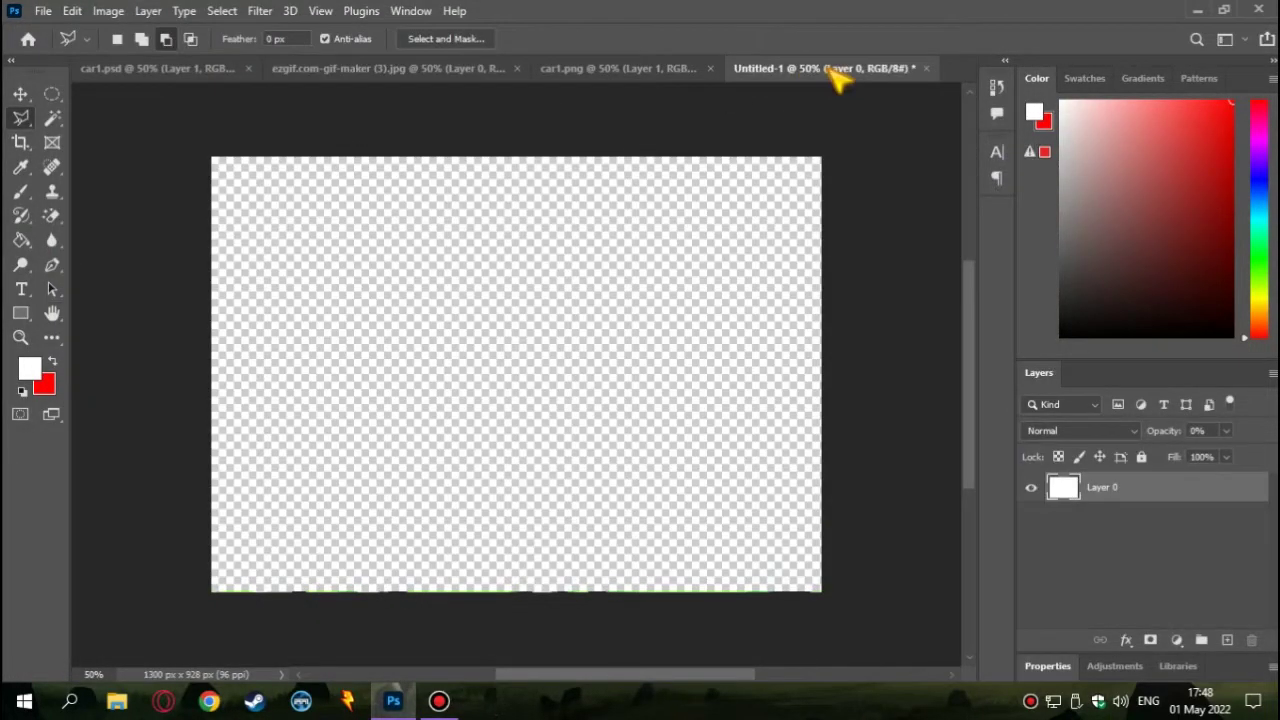
{"action": "left_click_drag", "start_coordinate": [810, 75], "coordinate": [608, 71]}
{"action": "key", "text": "ctrl+shift+Tab"}
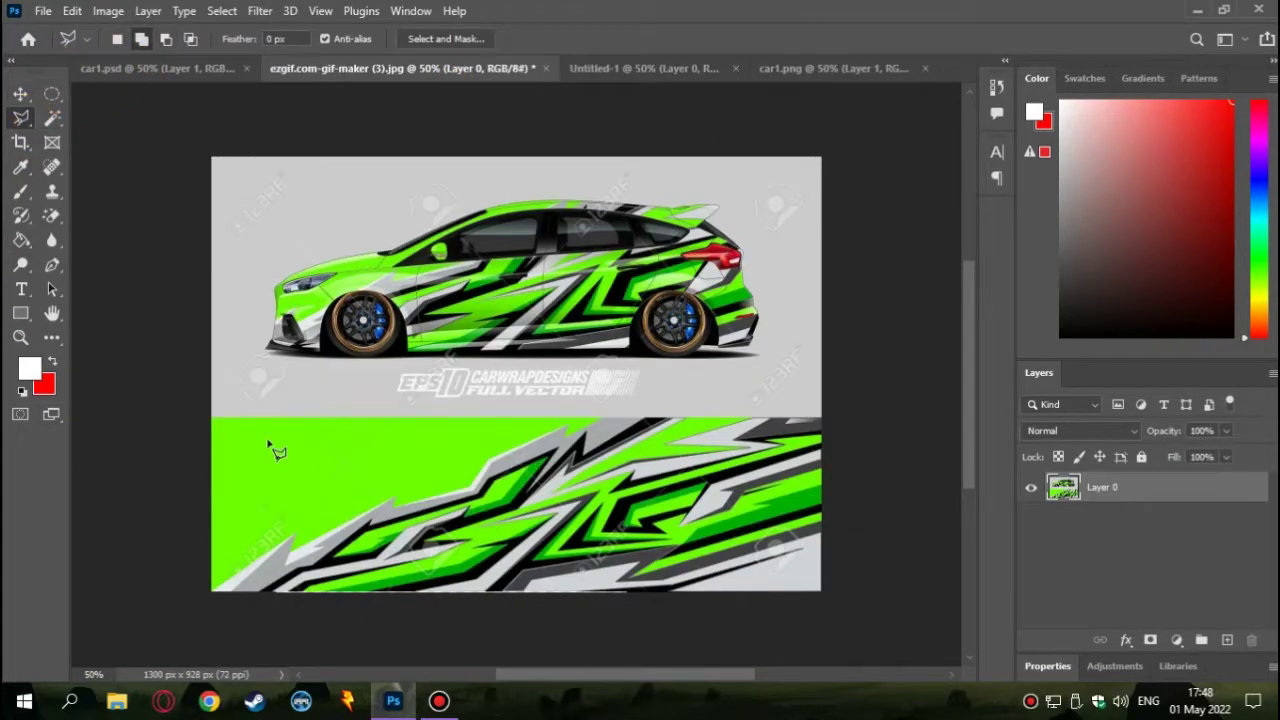
Pan to the image's left edge and drop the unfinished selection outline
{"action": "scroll", "coordinate": [280, 455], "scroll_direction": "up", "scroll_amount": 1}
{"action": "scroll", "coordinate": [289, 460], "scroll_direction": "up", "scroll_amount": 1}
{"action": "scroll", "coordinate": [295, 420], "scroll_direction": "up", "scroll_amount": 1}
{"action": "scroll", "coordinate": [297, 406], "scroll_direction": "up", "scroll_amount": 1}
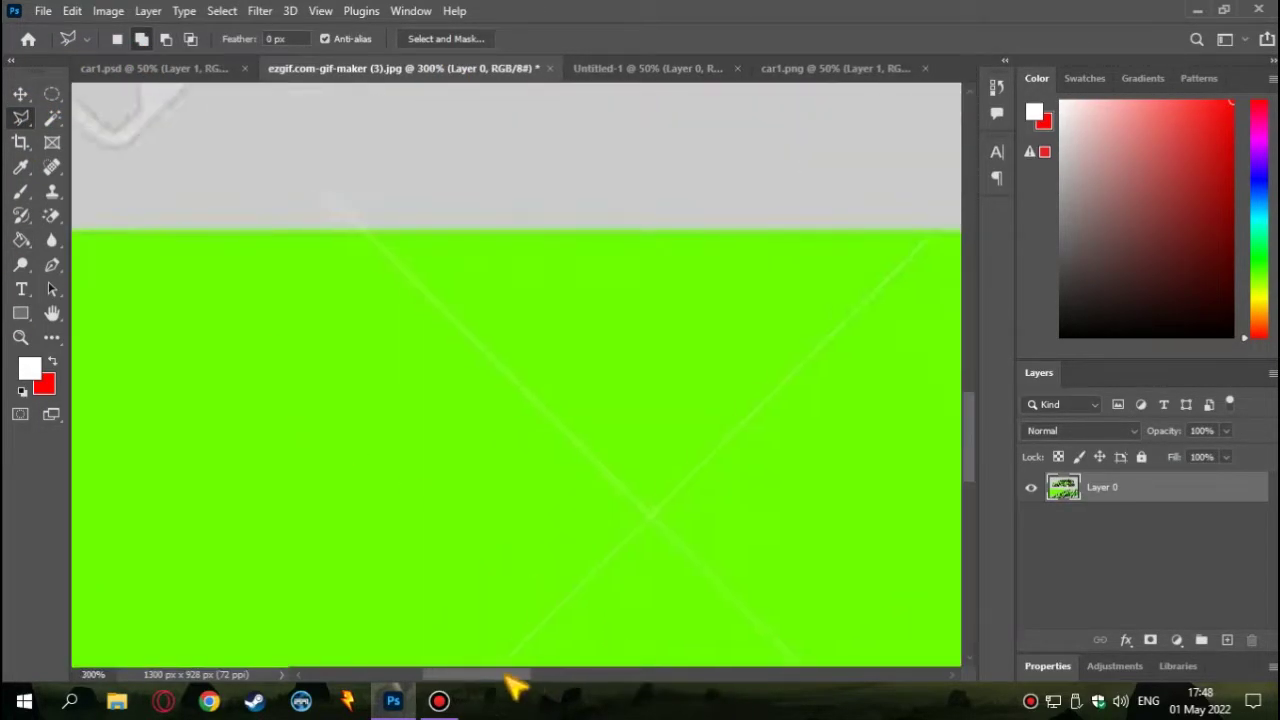
{"action": "left_click_drag", "start_coordinate": [507, 677], "coordinate": [383, 355]}
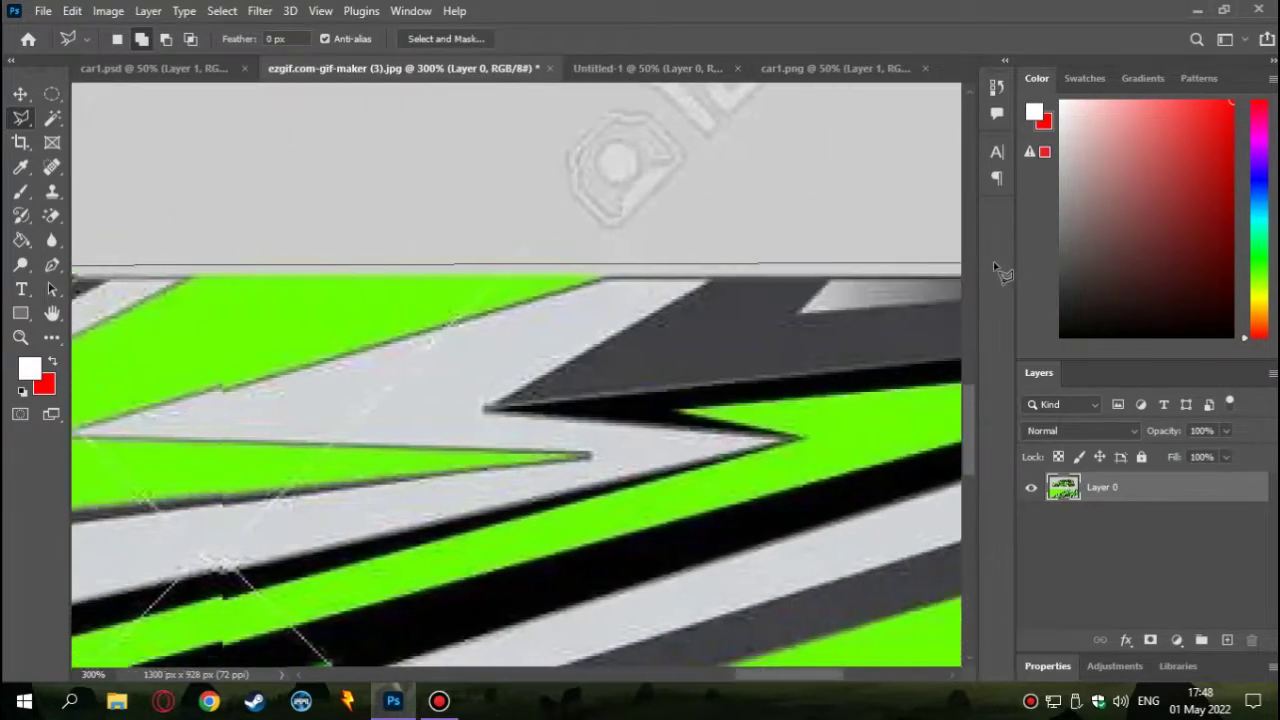
{"action": "scroll", "coordinate": [500, 400], "scroll_direction": "down", "scroll_amount": 2}
{"action": "scroll", "coordinate": [500, 400], "scroll_direction": "down", "scroll_amount": 2}
{"action": "left_click", "coordinate": [20, 94]}
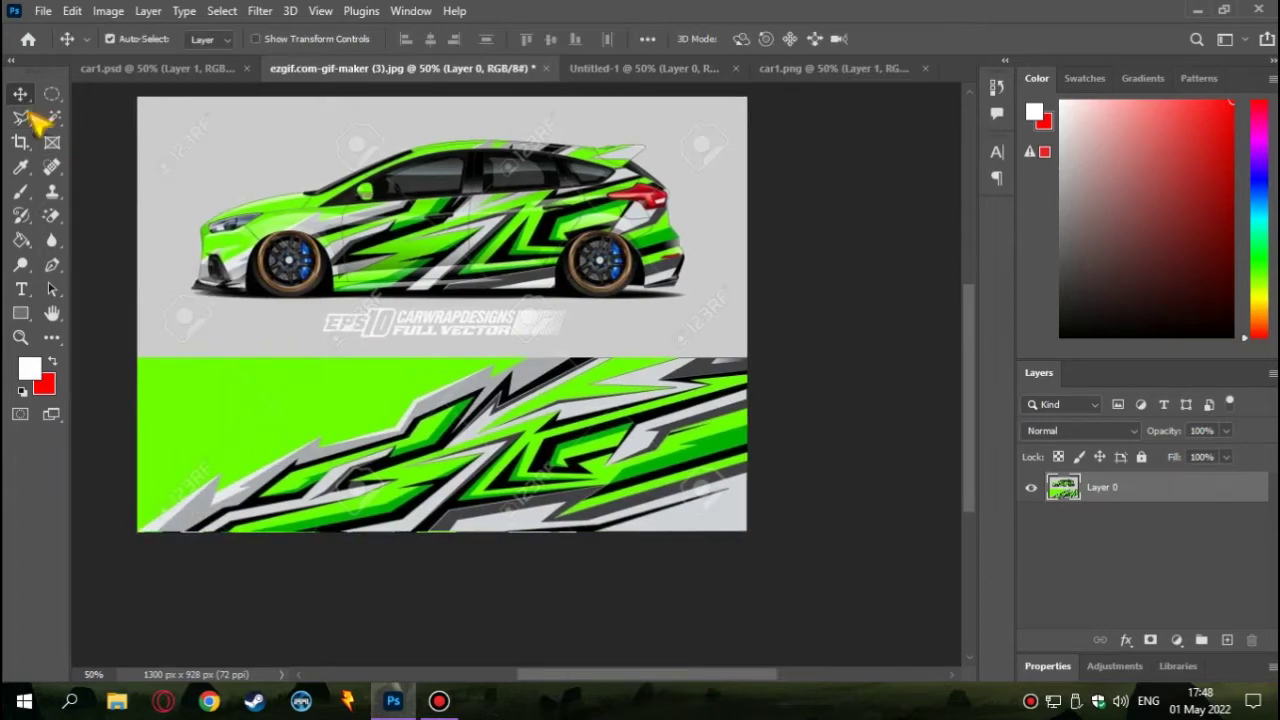
Crop the image down to the lower green-and-grey wrap band, 1300 × 372 px
{"action": "left_click", "coordinate": [20, 142]}
{"action": "left_click_drag", "start_coordinate": [441, 97], "coordinate": [441, 357]}
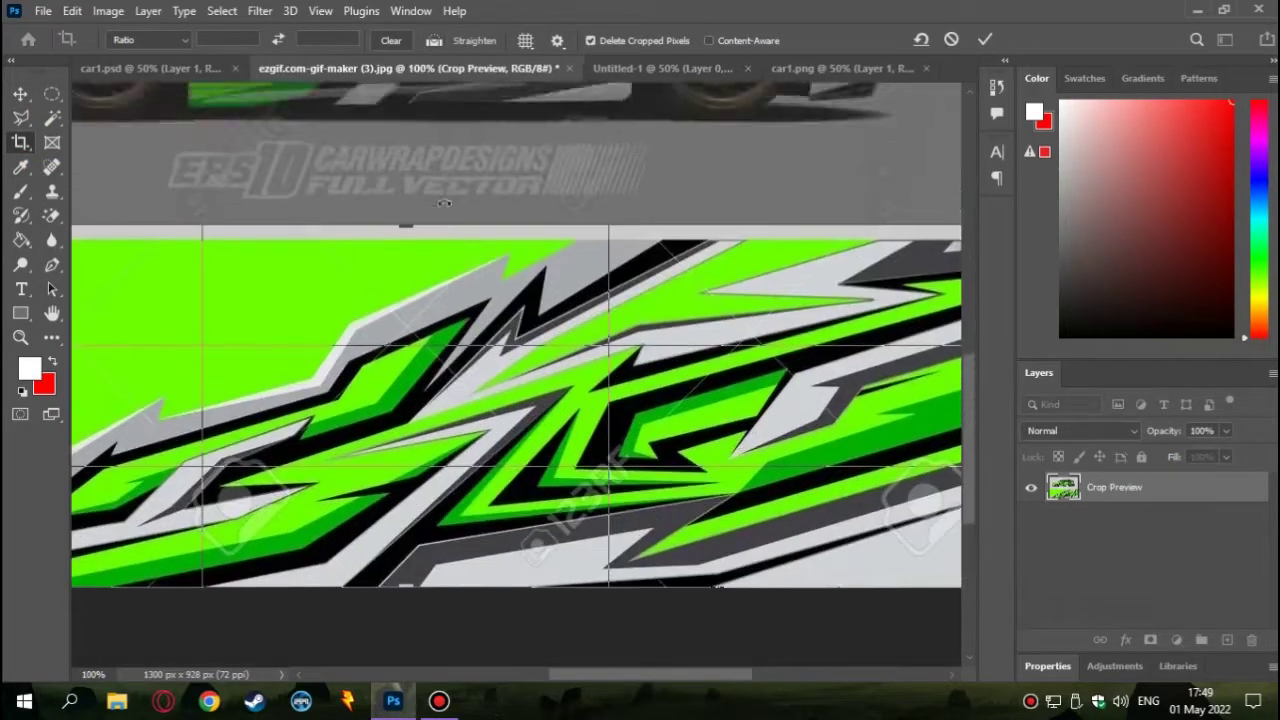
{"action": "scroll", "coordinate": [444, 203], "scroll_direction": "up", "scroll_amount": 1}
{"action": "left_click_drag", "start_coordinate": [291, 183], "coordinate": [289, 195]}
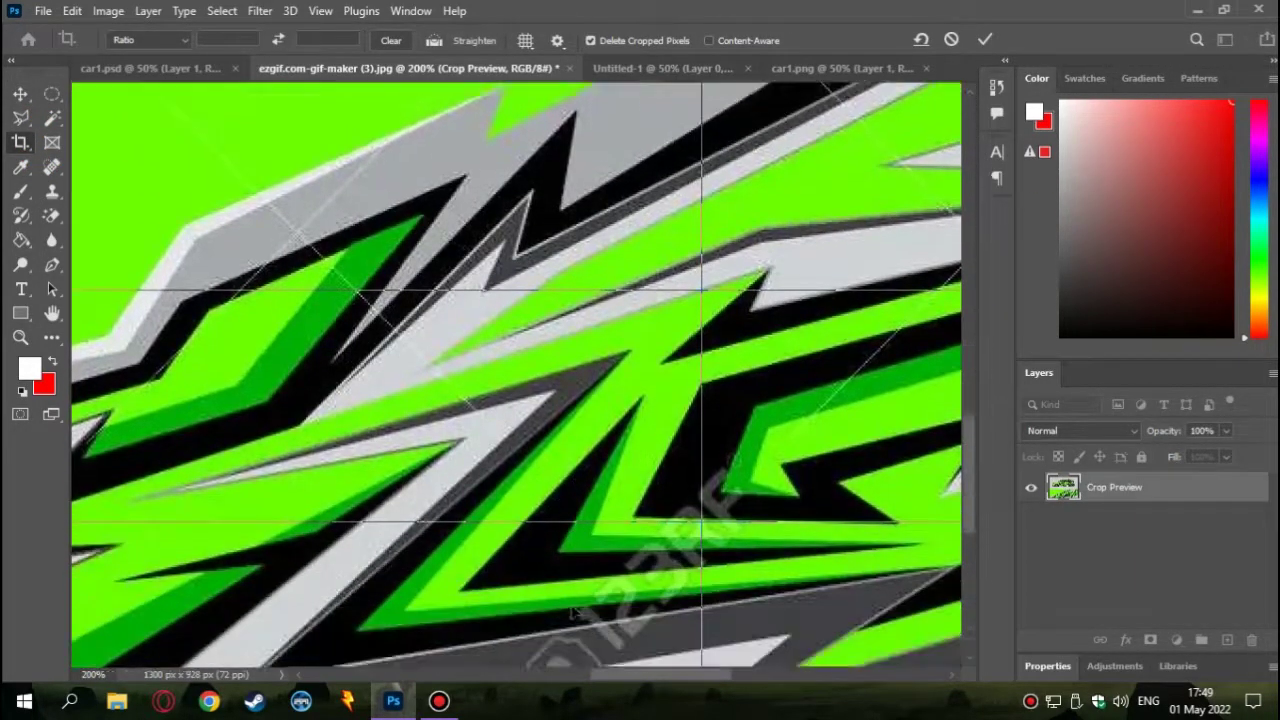
{"action": "scroll", "coordinate": [557, 605], "scroll_direction": "down", "scroll_amount": 2}
{"action": "key", "text": "Return"}
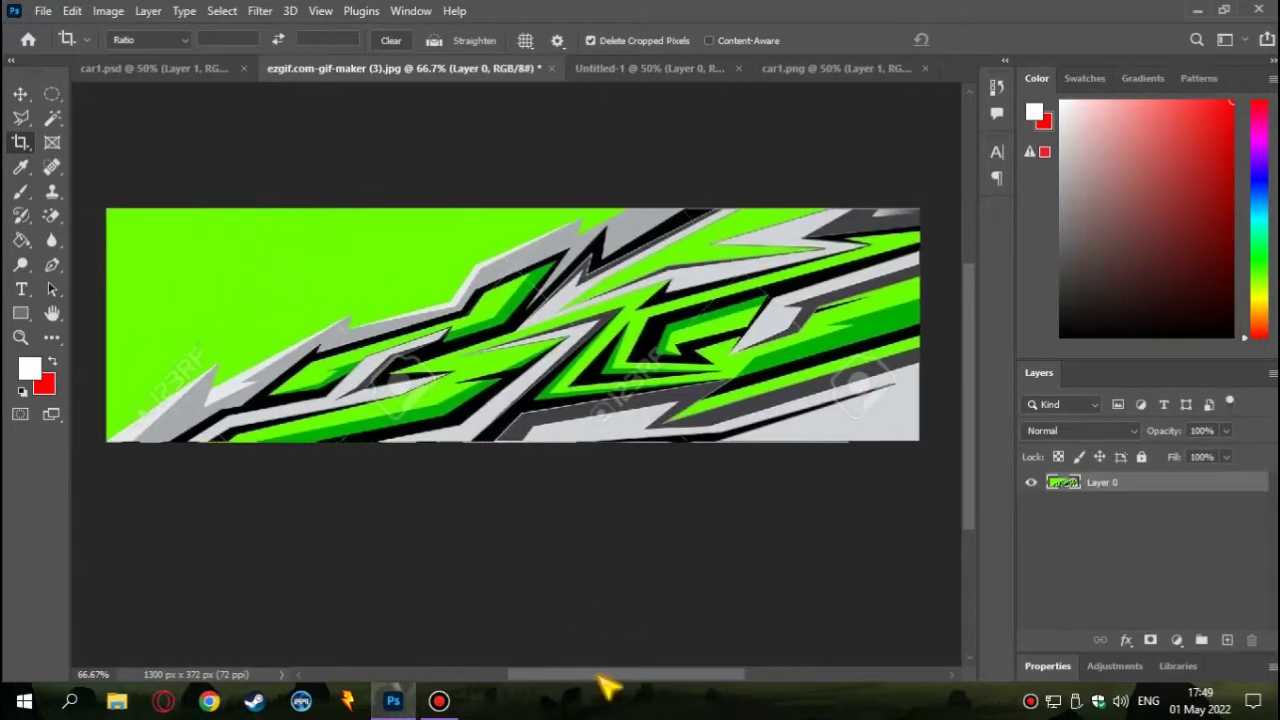
Trace and close a first Polygonal Lasso shape from the grey edge to the image's top-left corner
{"action": "key", "text": "l"}
{"action": "scroll", "coordinate": [220, 294], "scroll_direction": "up", "scroll_amount": 1}
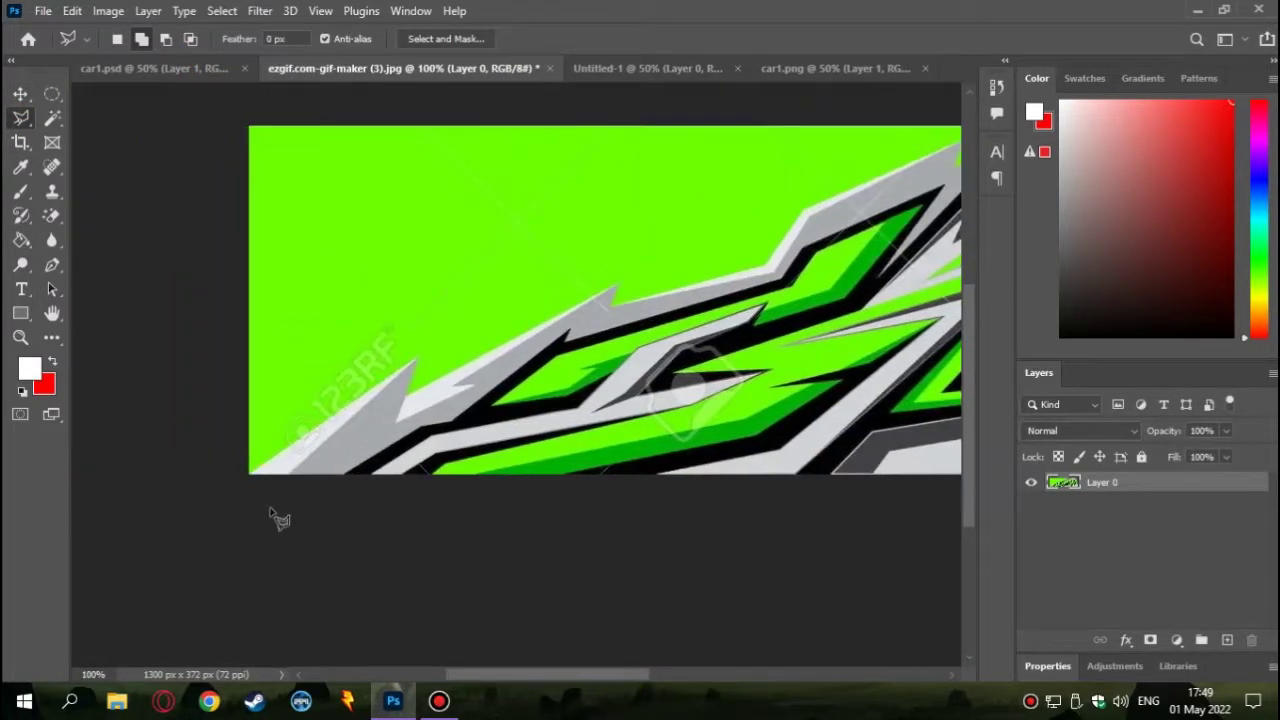
{"action": "scroll", "coordinate": [291, 531], "scroll_direction": "up", "scroll_amount": 1}
{"action": "scroll", "coordinate": [326, 528], "scroll_direction": "up", "scroll_amount": 1}
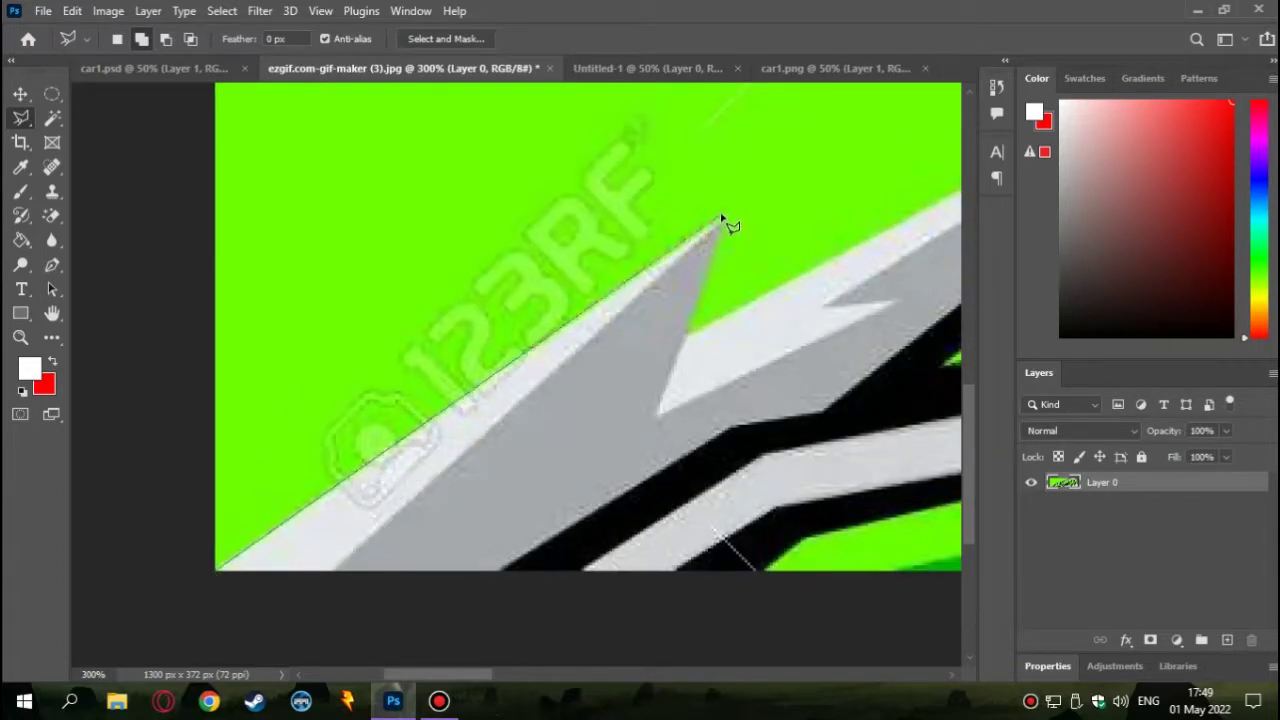
{"action": "scroll", "coordinate": [691, 328], "scroll_direction": "up", "scroll_amount": 3}
{"action": "scroll", "coordinate": [724, 281], "scroll_direction": "right", "scroll_amount": 5}
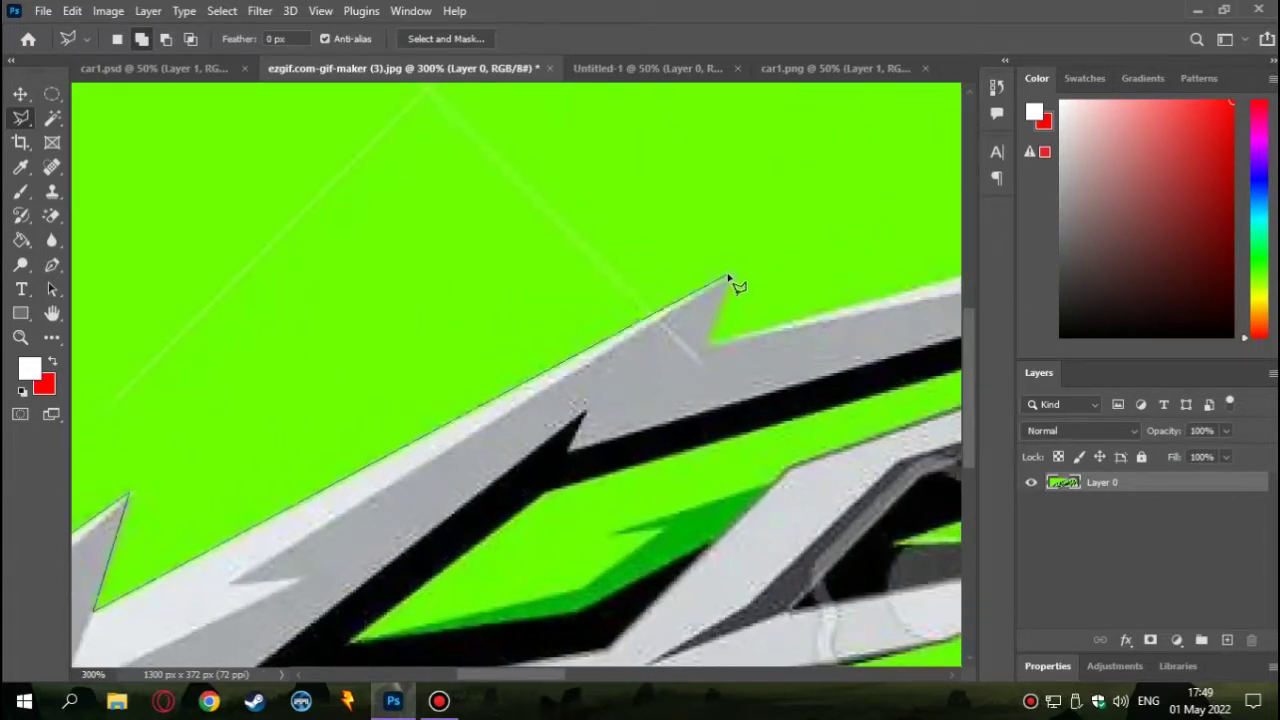
{"action": "scroll", "coordinate": [718, 350], "scroll_direction": "down", "scroll_amount": 3}
{"action": "scroll", "coordinate": [640, 229], "scroll_direction": "left", "scroll_amount": 3}
{"action": "left_click", "coordinate": [345, 508]}
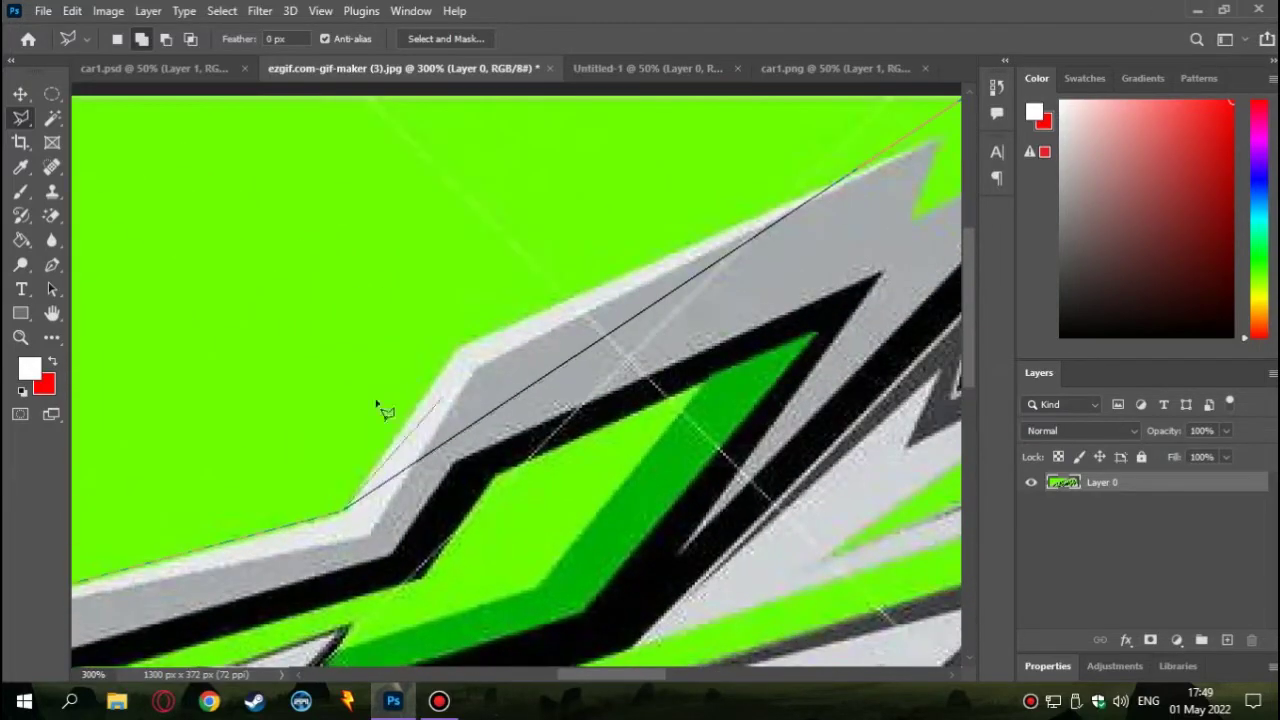
{"action": "scroll", "coordinate": [555, 325], "scroll_direction": "up", "scroll_amount": 5}
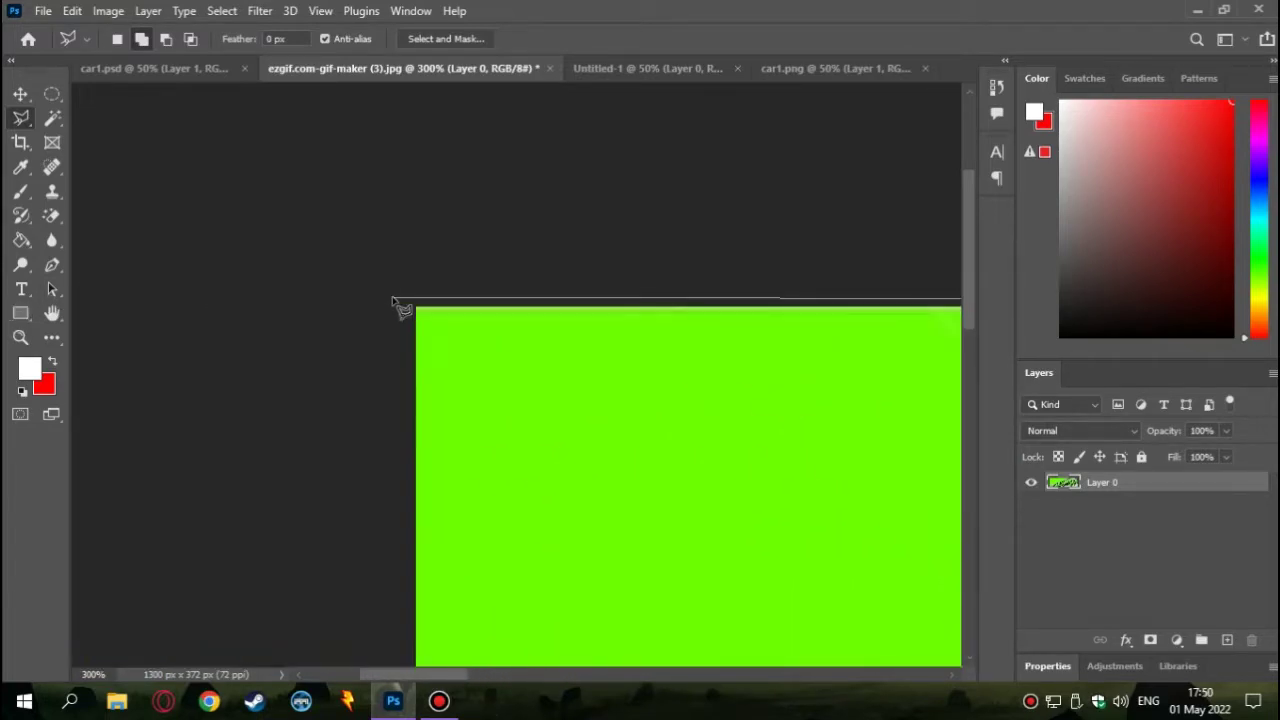
{"action": "left_click", "coordinate": [408, 262]}
{"action": "key", "text": "ctrl+minus"}
{"action": "key", "text": "ctrl+minus"}
{"action": "double_click", "coordinate": [429, 534]}
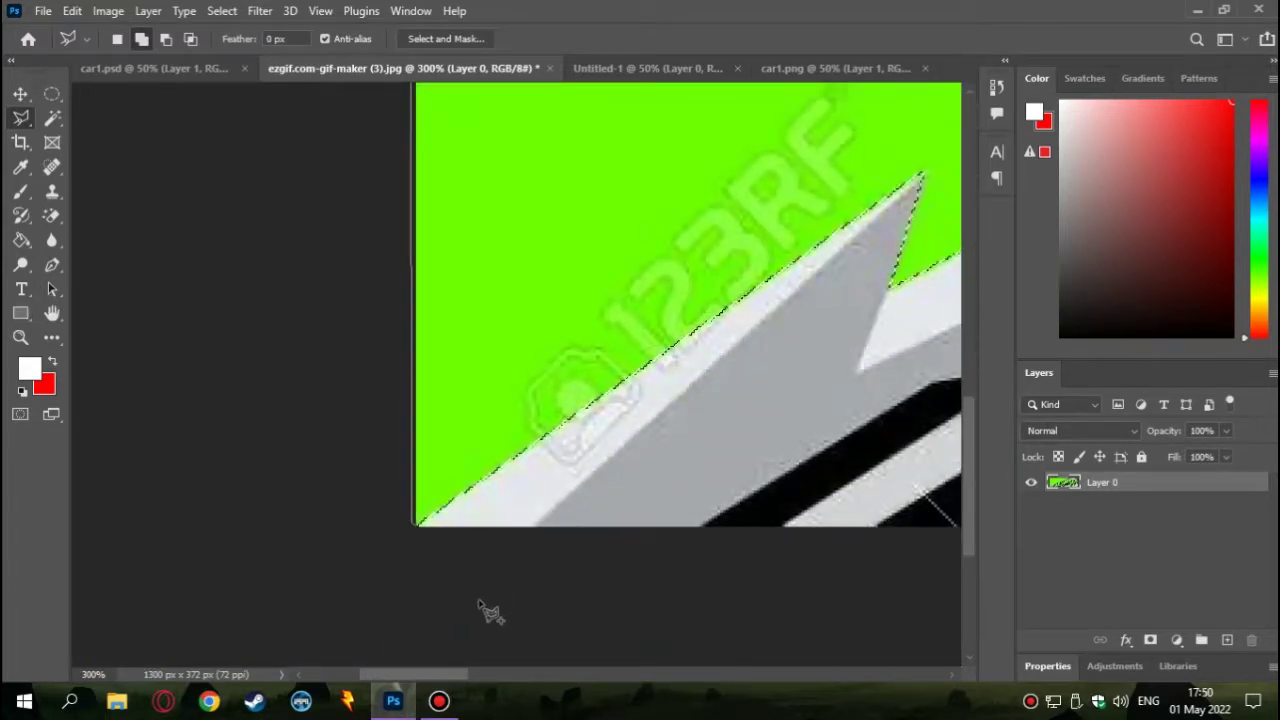
Zoomed in, outline the next green band, fixing corners at its tip and the grey tip
{"action": "scroll", "coordinate": [491, 609], "scroll_direction": "down", "scroll_amount": 2}
{"action": "scroll", "coordinate": [491, 609], "scroll_direction": "left", "scroll_amount": 1}
{"action": "key", "text": "ctrl+plus"}
{"action": "key", "text": "ctrl+plus"}
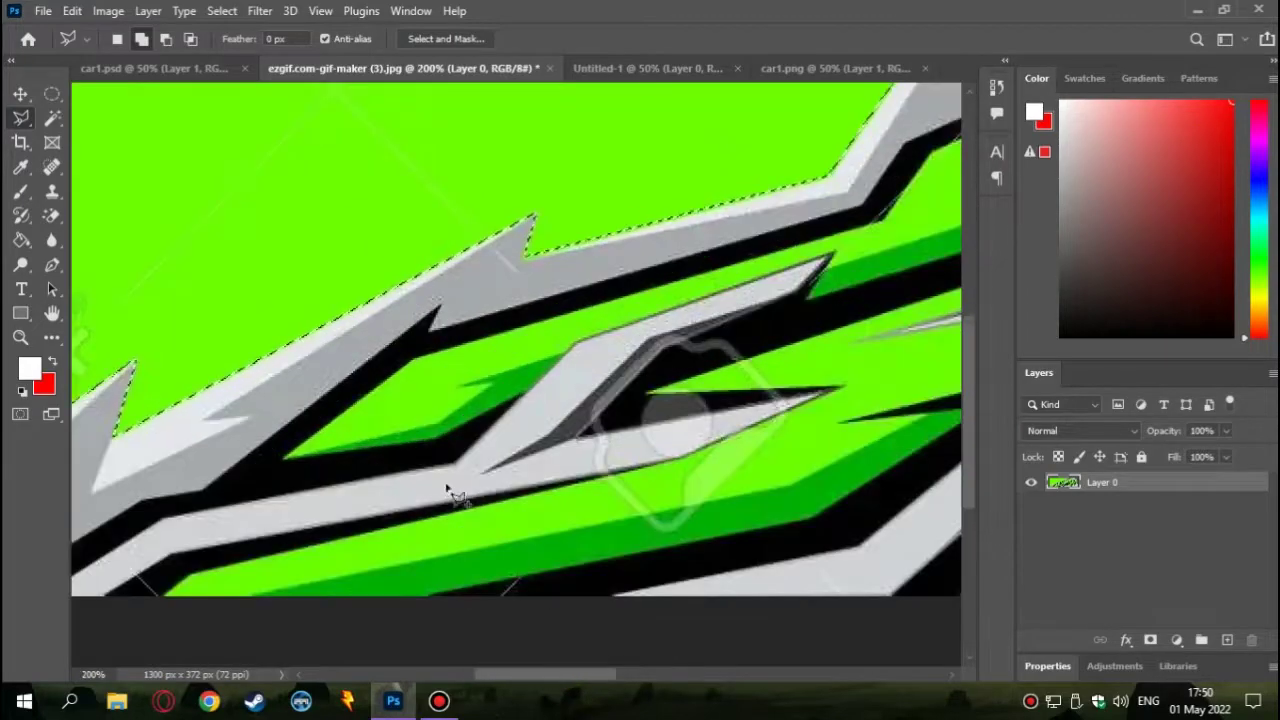
{"action": "scroll", "coordinate": [553, 690], "scroll_direction": "down", "scroll_amount": 1}
{"action": "key", "text": "ctrl+plus"}
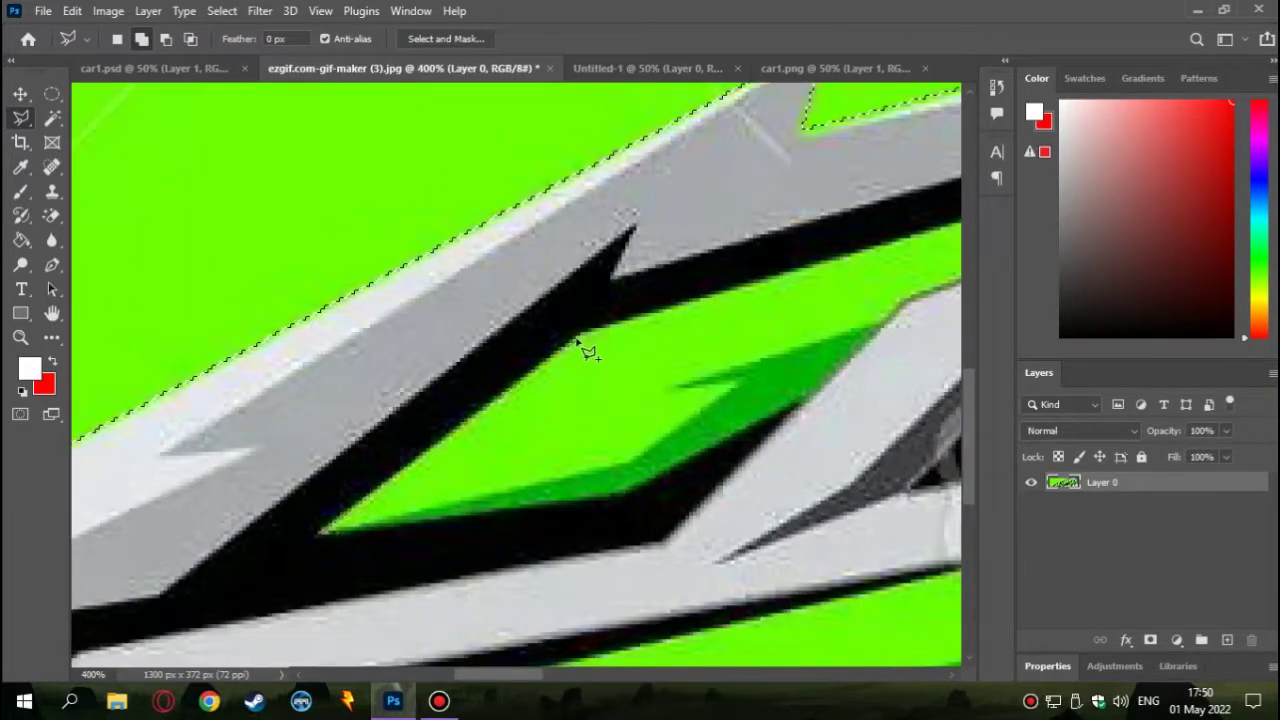
{"action": "left_click", "coordinate": [583, 342]}
{"action": "scroll", "coordinate": [645, 330], "scroll_direction": "up", "scroll_amount": 3}
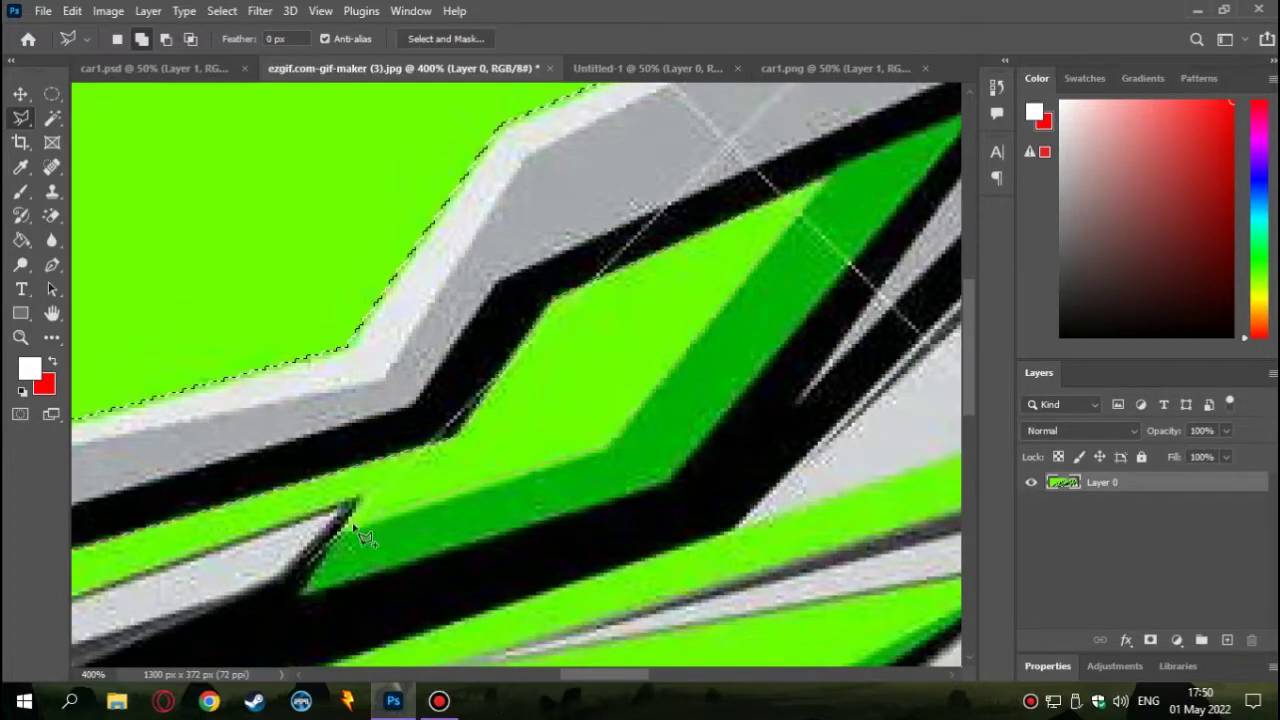
{"action": "scroll", "coordinate": [363, 502], "scroll_direction": "down", "scroll_amount": 3}
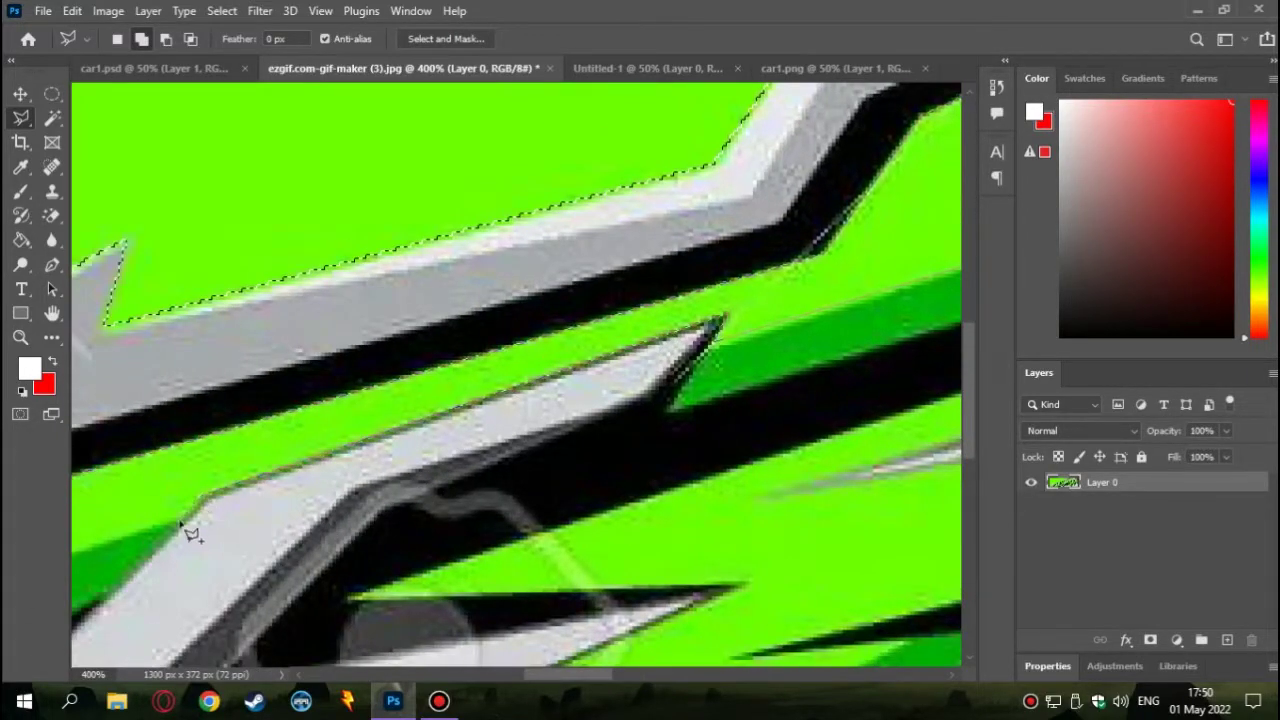
{"action": "scroll", "coordinate": [190, 530], "scroll_direction": "left", "scroll_amount": 3}
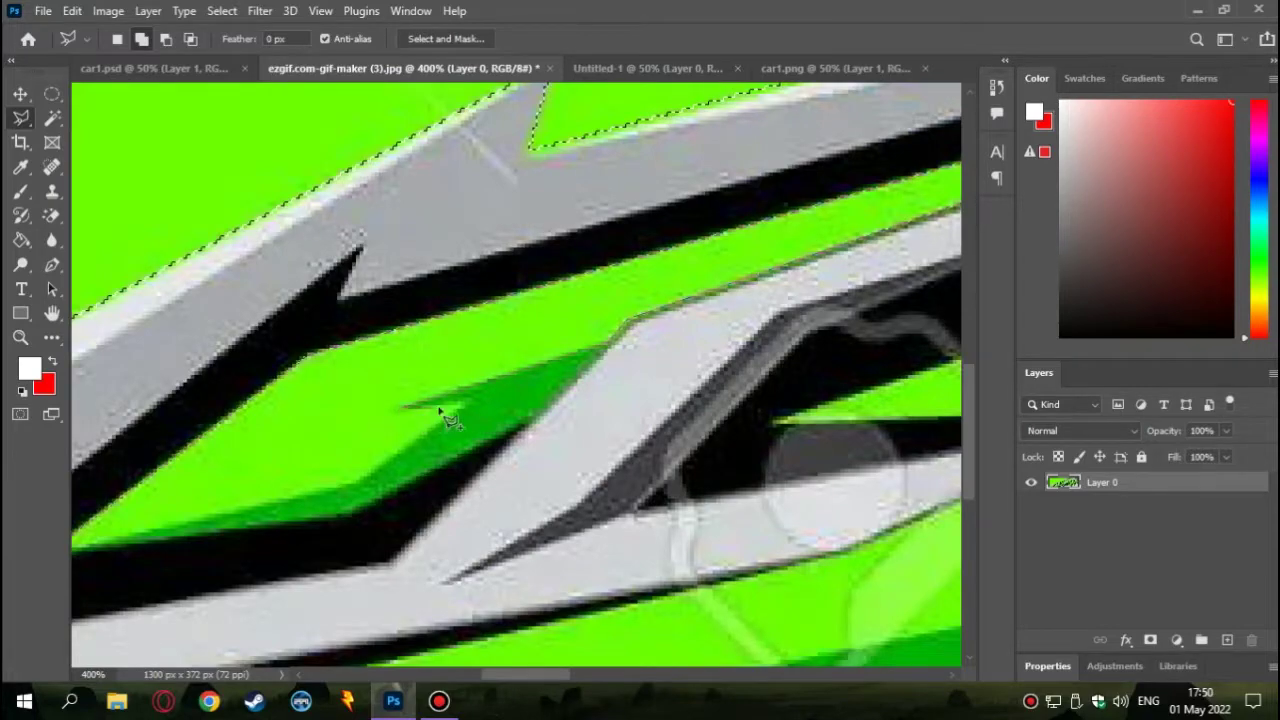
{"action": "scroll", "coordinate": [150, 525], "scroll_direction": "left", "scroll_amount": 3}
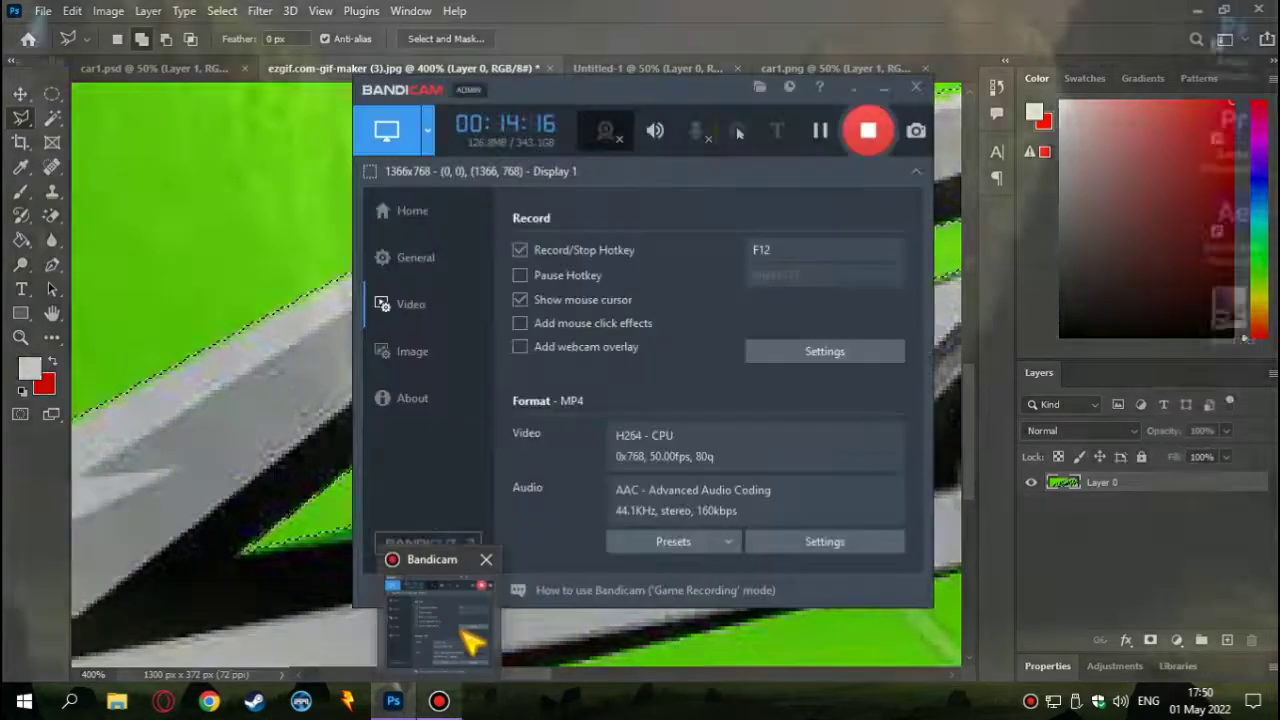
{"action": "left_click", "coordinate": [465, 625]}
{"action": "left_click", "coordinate": [258, 422]}
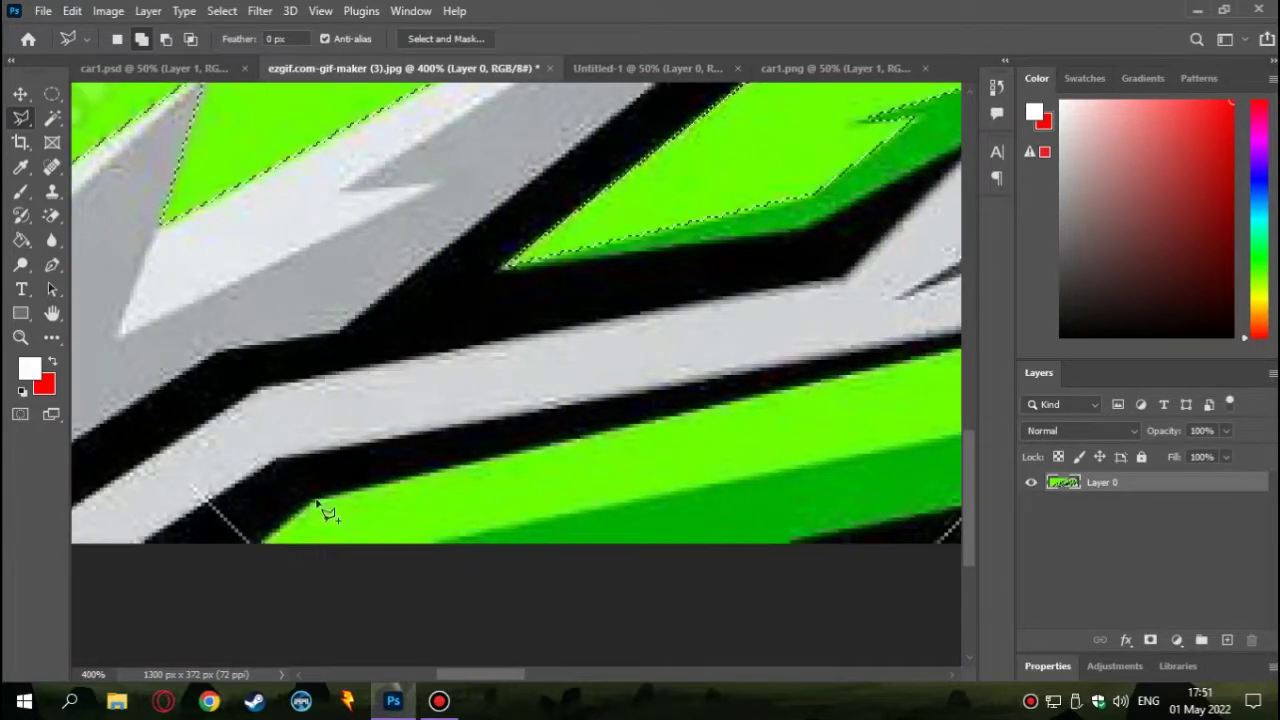
{"action": "scroll", "coordinate": [537, 391], "scroll_direction": "up", "scroll_amount": 5}
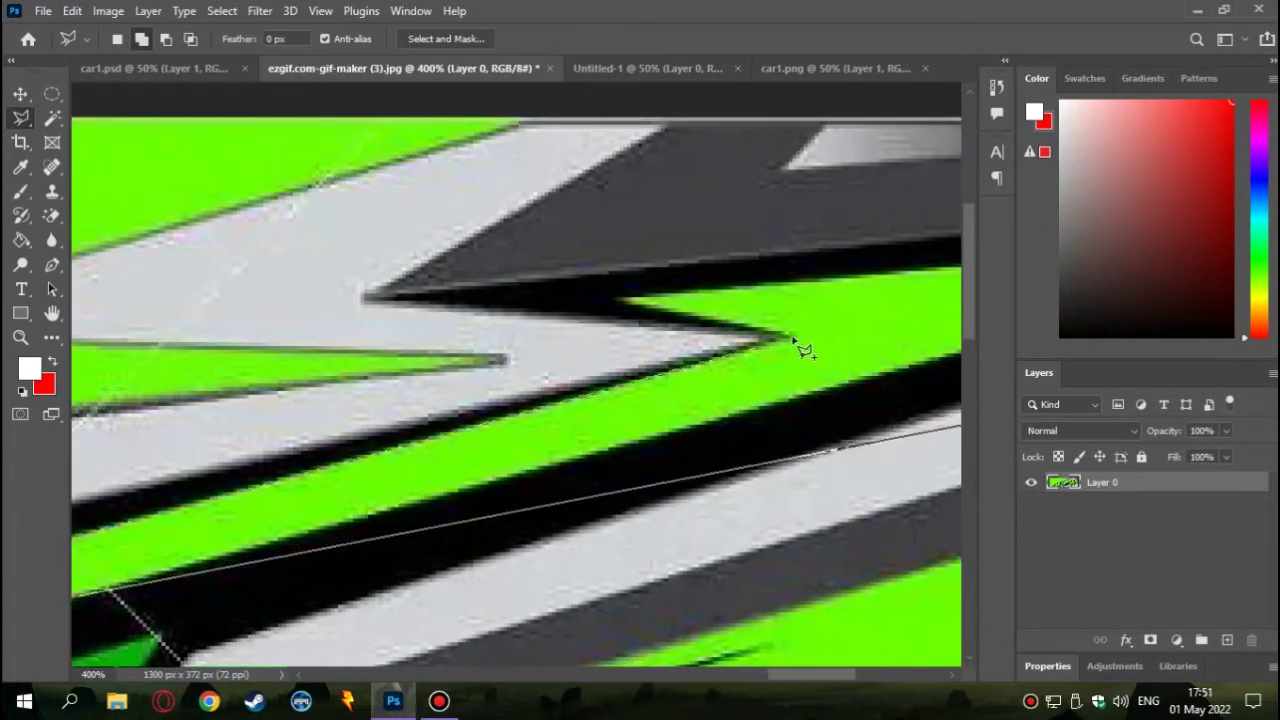
{"action": "left_click", "coordinate": [619, 302]}
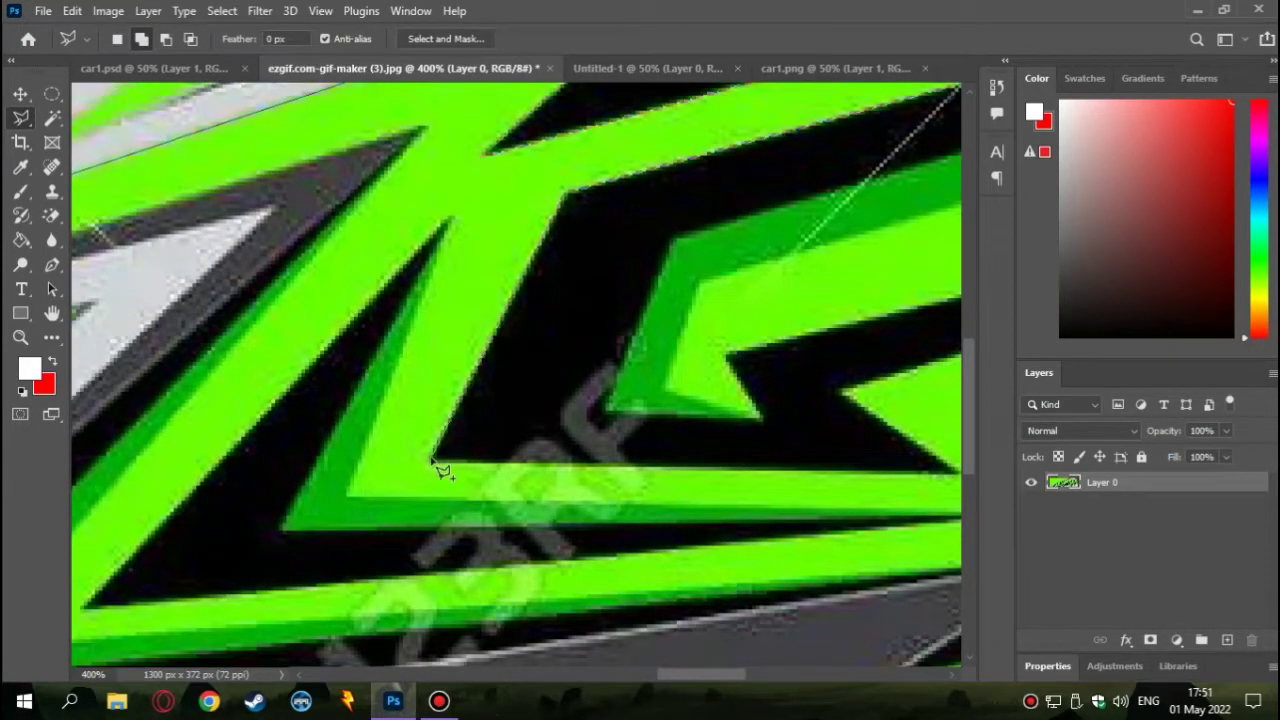
{"action": "left_click", "coordinate": [432, 461]}
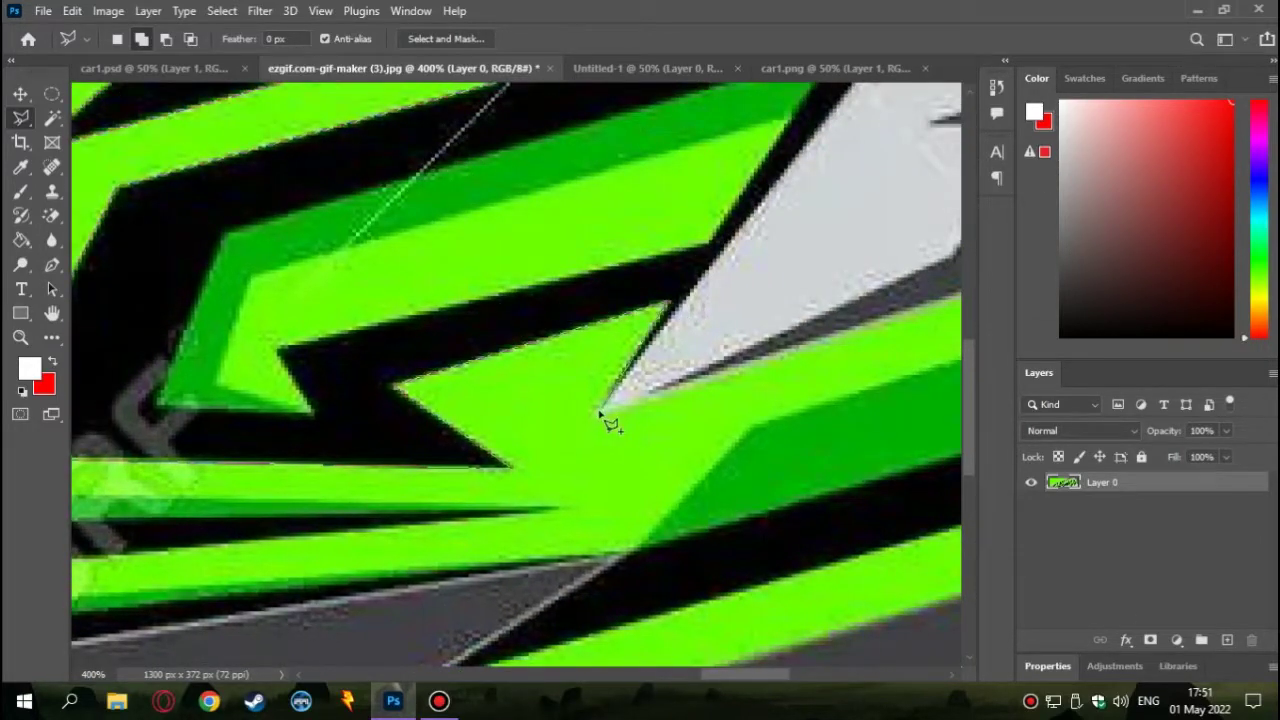
{"action": "left_click", "coordinate": [601, 411]}
Continue the outline along the right edge, notch tips, green stripe edge and sliver tip
{"action": "left_click_drag", "start_coordinate": [921, 191], "coordinate": [493, 422]}
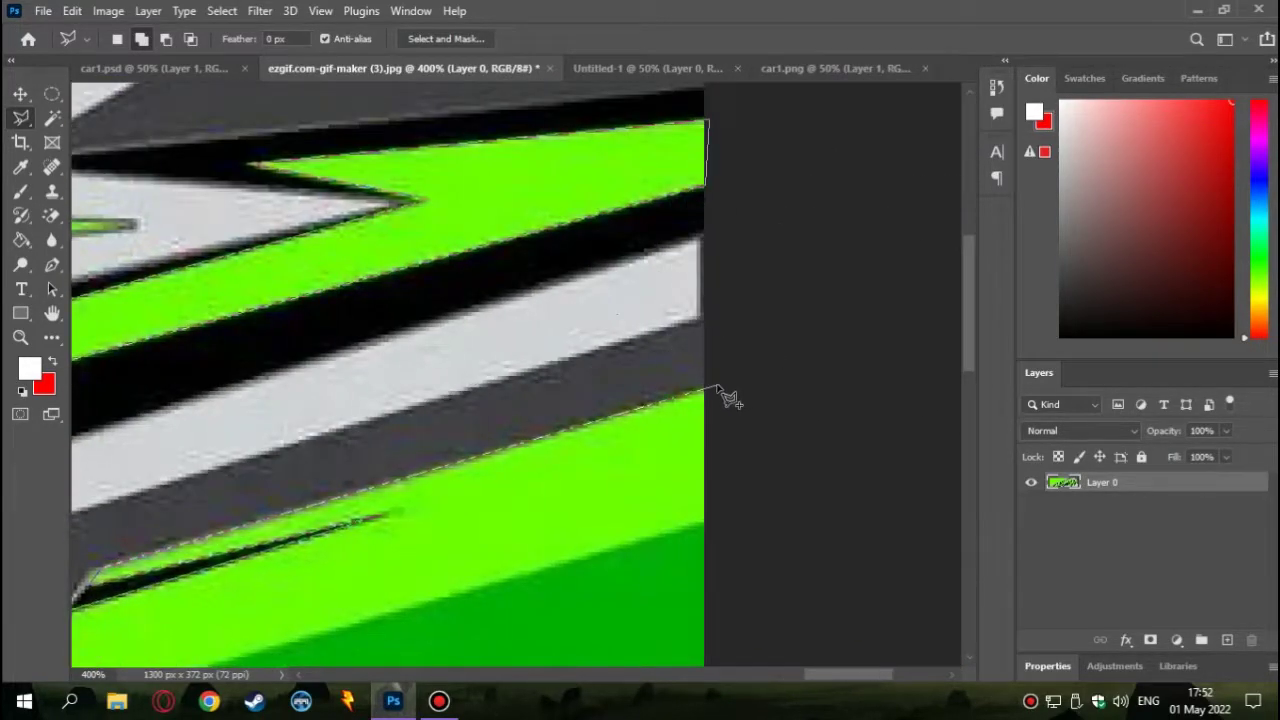
{"action": "left_click", "coordinate": [716, 388]}
{"action": "scroll", "coordinate": [711, 367], "scroll_direction": "down", "scroll_amount": 3}
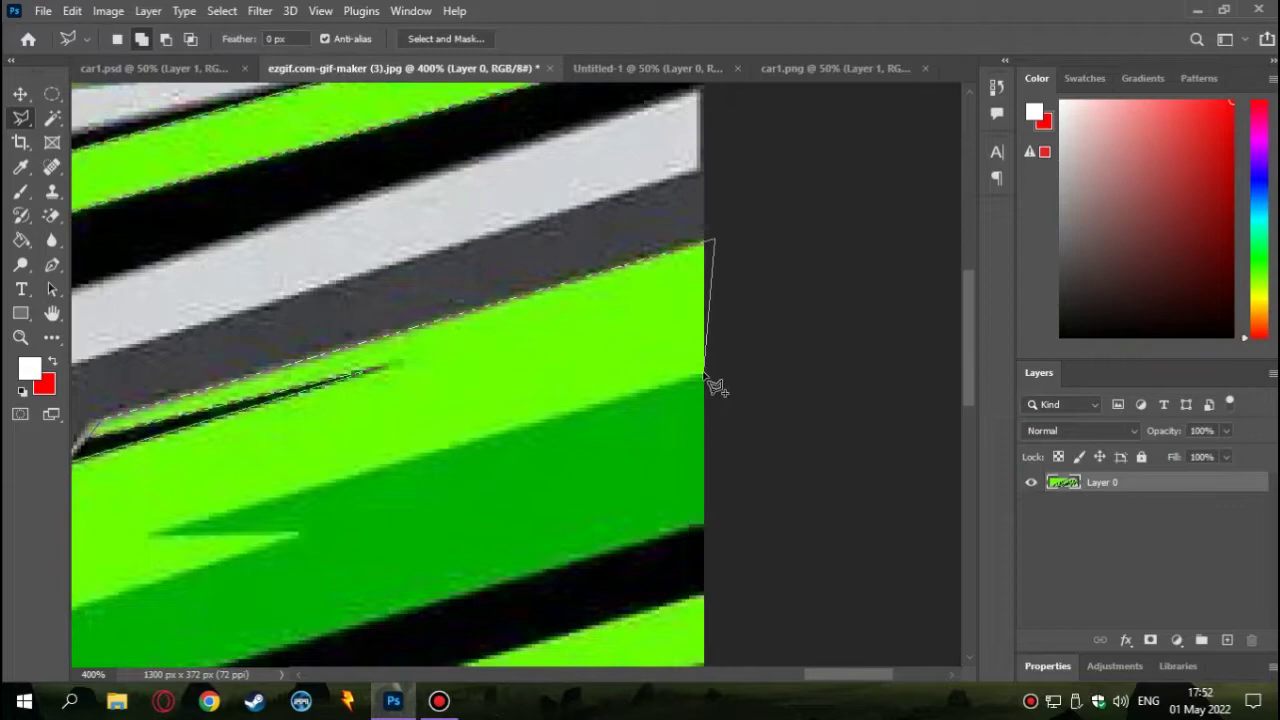
{"action": "scroll", "coordinate": [378, 428], "scroll_direction": "left", "scroll_amount": 3}
{"action": "scroll", "coordinate": [378, 428], "scroll_direction": "down", "scroll_amount": 2}
{"action": "left_click", "coordinate": [504, 419]}
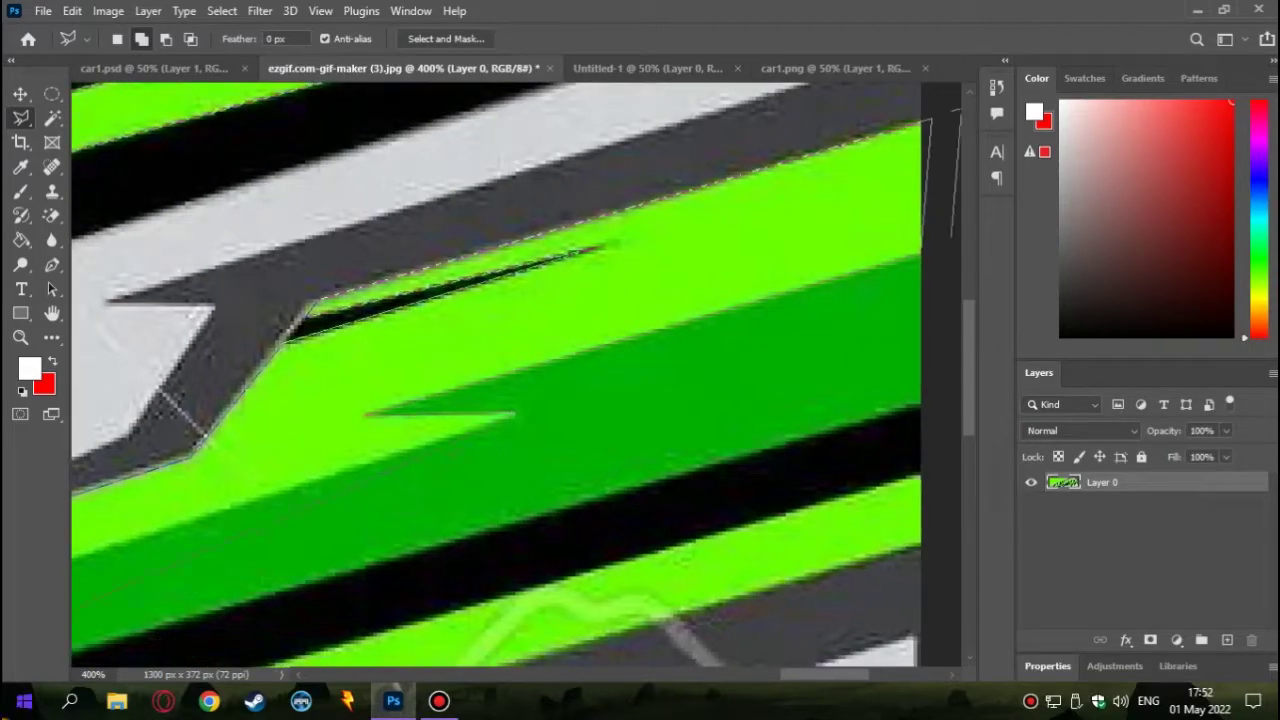
{"action": "scroll", "coordinate": [505, 420], "scroll_direction": "left", "scroll_amount": 3}
{"action": "scroll", "coordinate": [505, 420], "scroll_direction": "down", "scroll_amount": 2}
{"action": "left_click", "coordinate": [730, 298]}
{"action": "scroll", "coordinate": [730, 298], "scroll_direction": "left", "scroll_amount": 3}
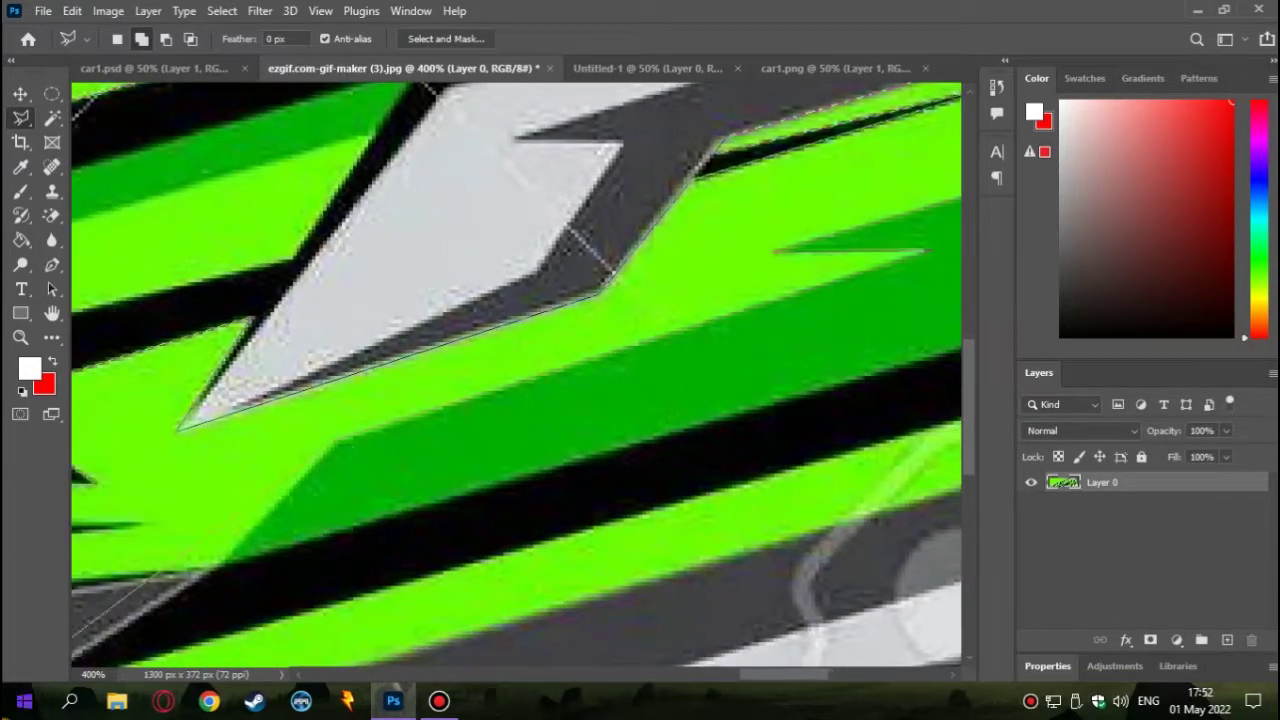
{"action": "scroll", "coordinate": [436, 425], "scroll_direction": "down", "scroll_amount": 2}
{"action": "left_click", "coordinate": [436, 443]}
{"action": "scroll", "coordinate": [436, 443], "scroll_direction": "left", "scroll_amount": 3}
{"action": "scroll", "coordinate": [200, 430], "scroll_direction": "left", "scroll_amount": 3}
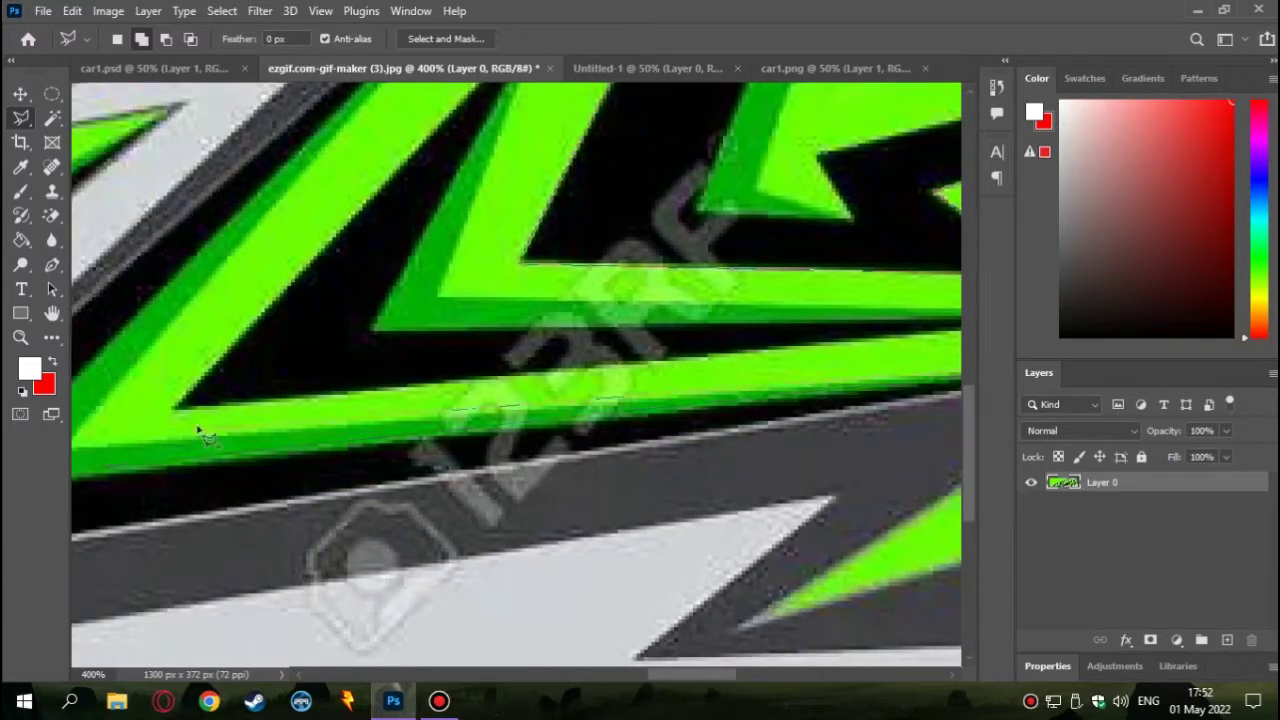
{"action": "scroll", "coordinate": [256, 455], "scroll_direction": "down", "scroll_amount": 2}
{"action": "left_click", "coordinate": [257, 456]}
{"action": "scroll", "coordinate": [547, 215], "scroll_direction": "up", "scroll_amount": 3}
{"action": "scroll", "coordinate": [547, 215], "scroll_direction": "right", "scroll_amount": 2}
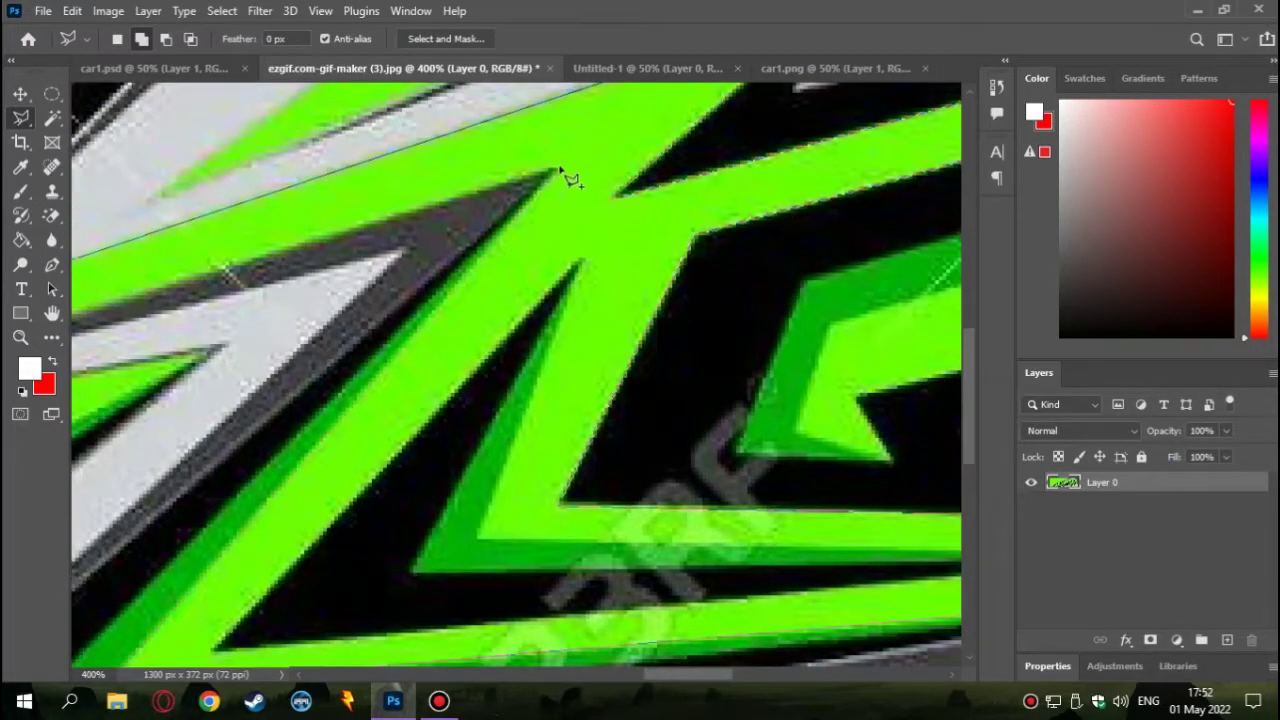
{"action": "left_click", "coordinate": [558, 170]}
{"action": "scroll", "coordinate": [558, 170], "scroll_direction": "left", "scroll_amount": 3}
{"action": "scroll", "coordinate": [283, 418], "scroll_direction": "down", "scroll_amount": 2}
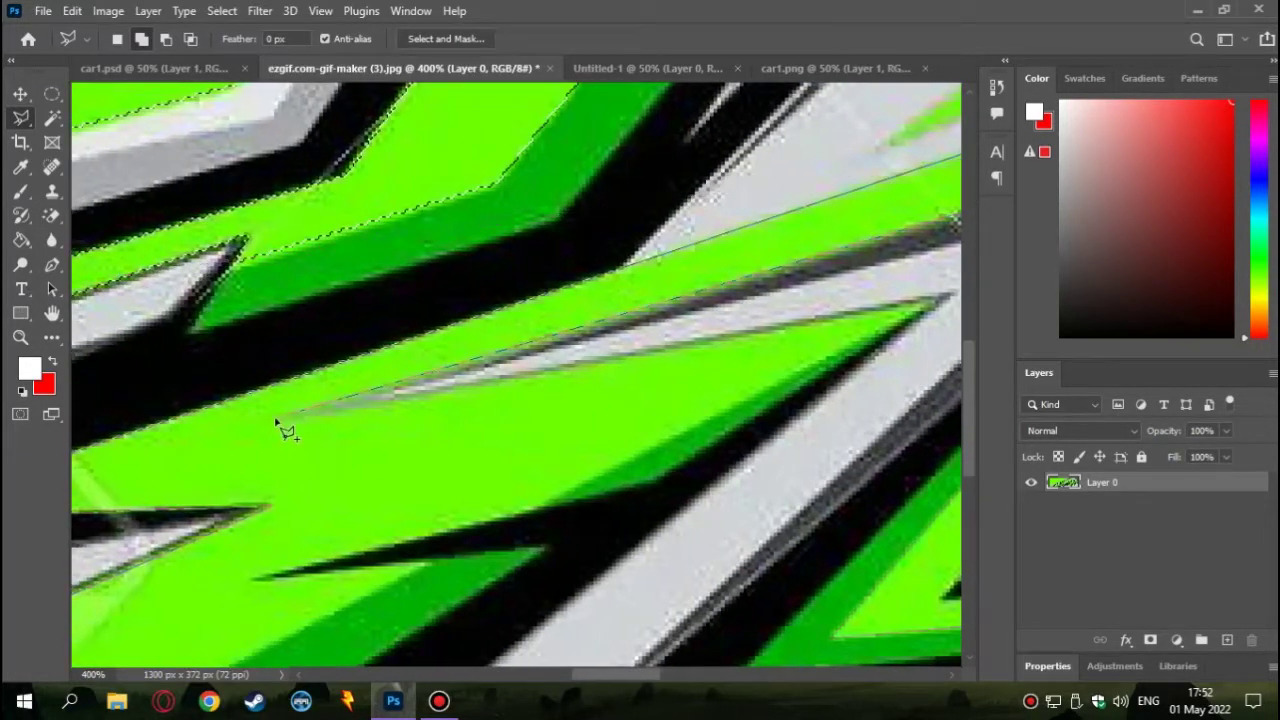
{"action": "left_click", "coordinate": [277, 421]}
{"action": "scroll", "coordinate": [277, 421], "scroll_direction": "right", "scroll_amount": 2}
{"action": "scroll", "coordinate": [410, 515], "scroll_direction": "left", "scroll_amount": 3}
{"action": "scroll", "coordinate": [277, 425], "scroll_direction": "down", "scroll_amount": 2}
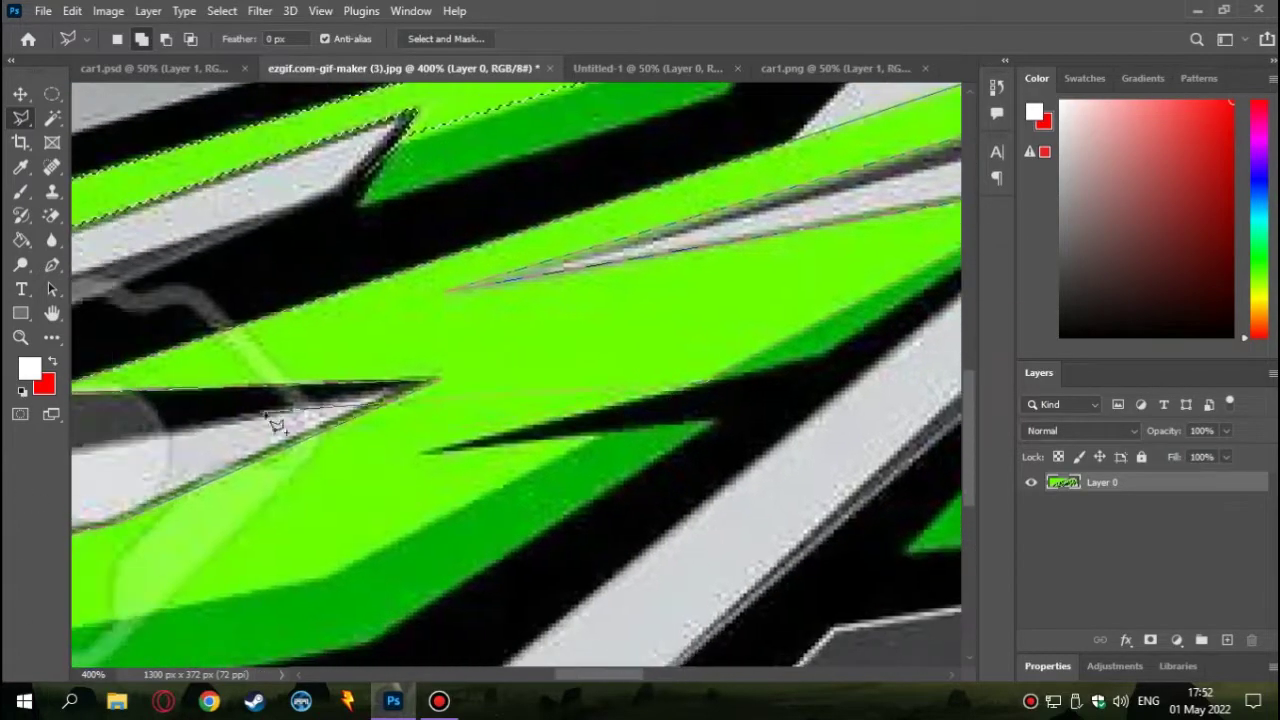
{"action": "scroll", "coordinate": [345, 585], "scroll_direction": "left", "scroll_amount": 3}
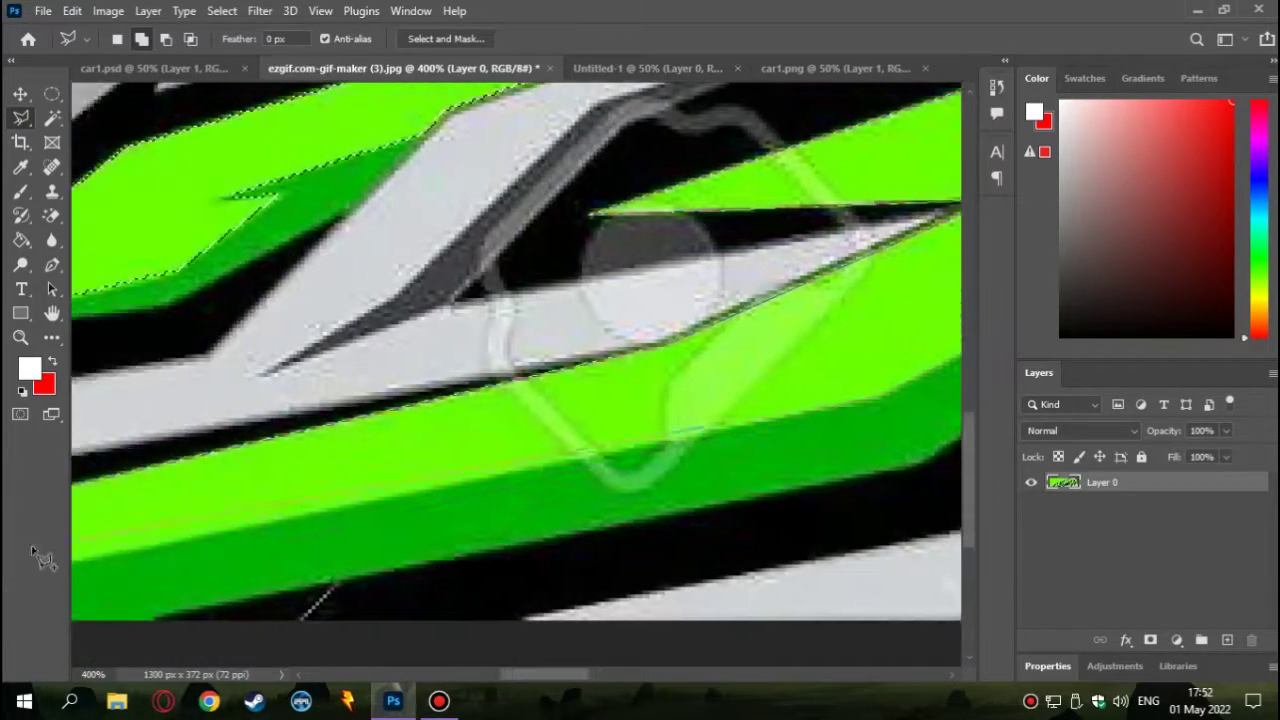
{"action": "scroll", "coordinate": [360, 620], "scroll_direction": "down", "scroll_amount": 2}
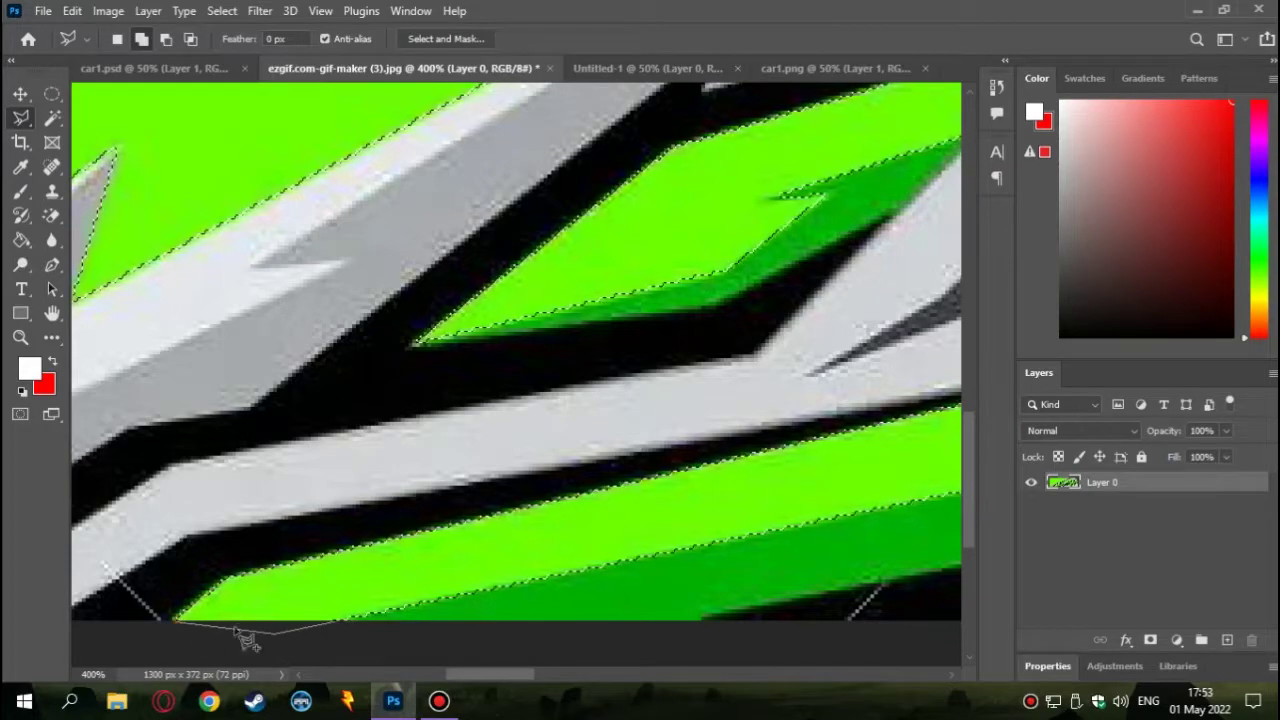
Zoom out and pan across the wrap strip to review the selection's coverage
{"action": "key", "text": "ctrl+minus"}
{"action": "key", "text": "ctrl+minus"}
{"action": "key", "text": "ctrl+minus"}
{"action": "key", "text": "ctrl+minus"}
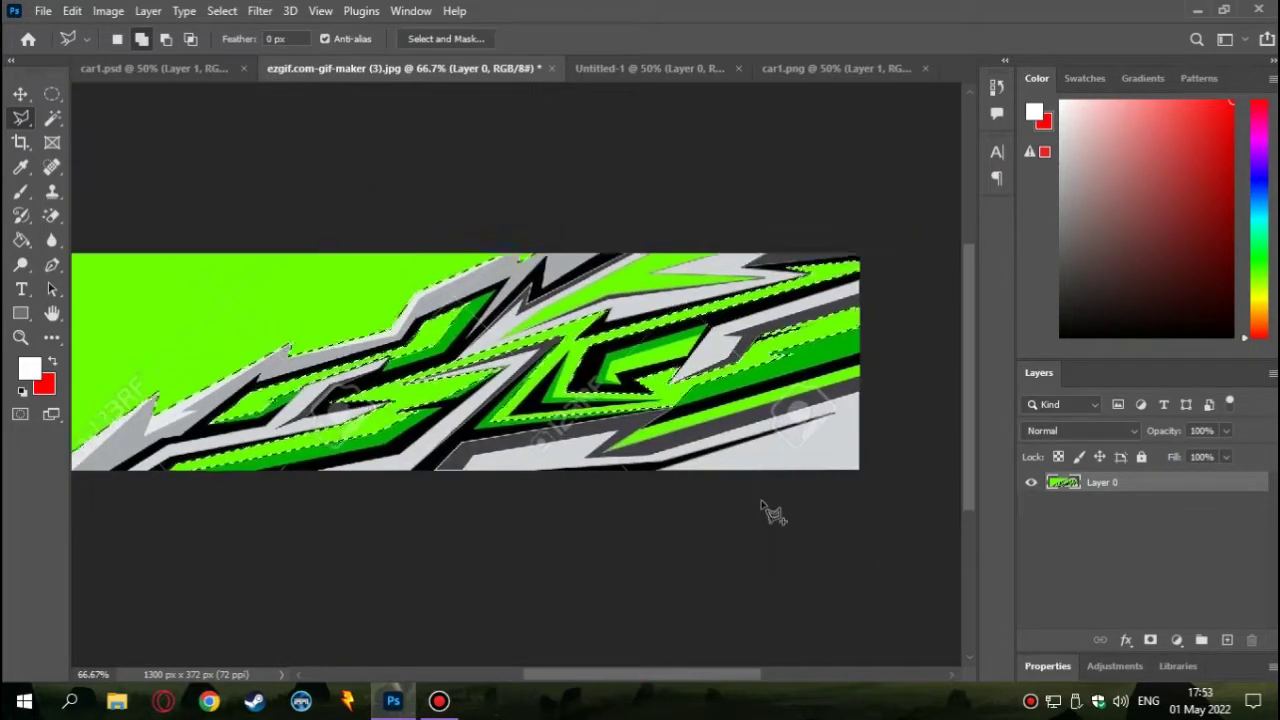
{"action": "key", "text": "ctrl+plus"}
{"action": "key", "text": "ctrl+plus"}
{"action": "key", "text": "ctrl+plus"}
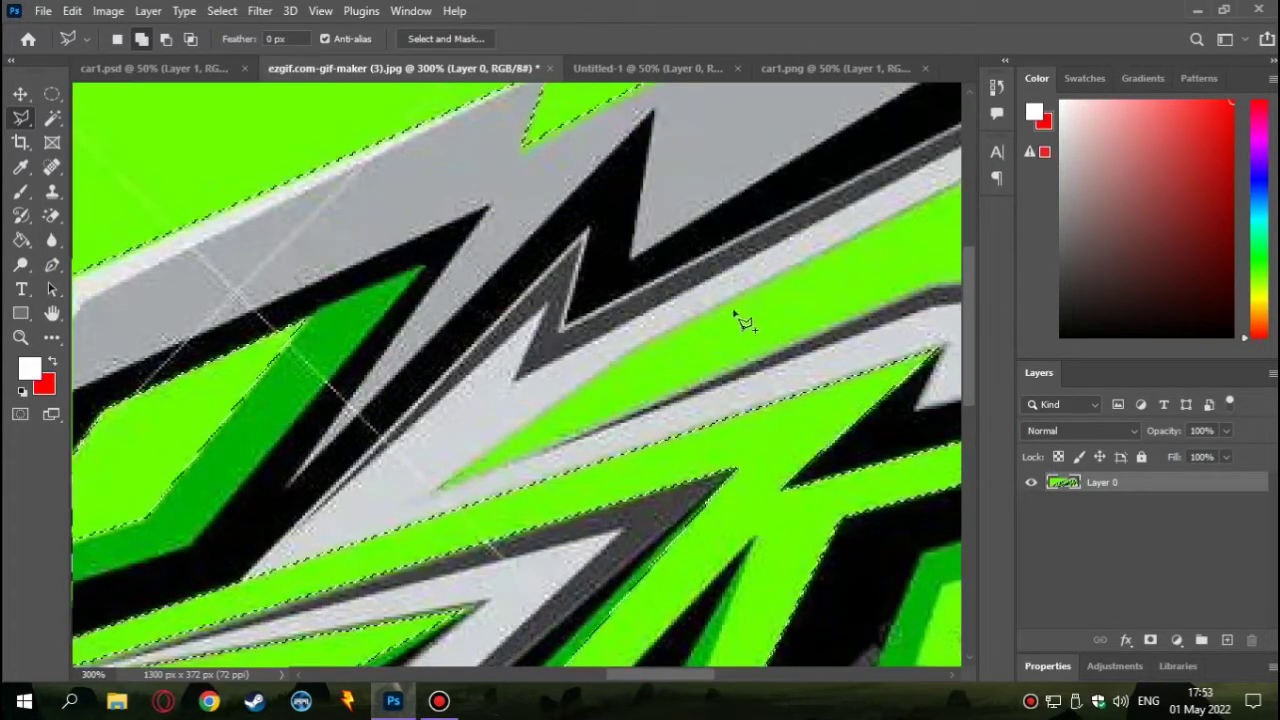
{"action": "scroll", "coordinate": [760, 340], "scroll_direction": "up", "scroll_amount": 5}
{"action": "scroll", "coordinate": [700, 194], "scroll_direction": "right", "scroll_amount": 3}
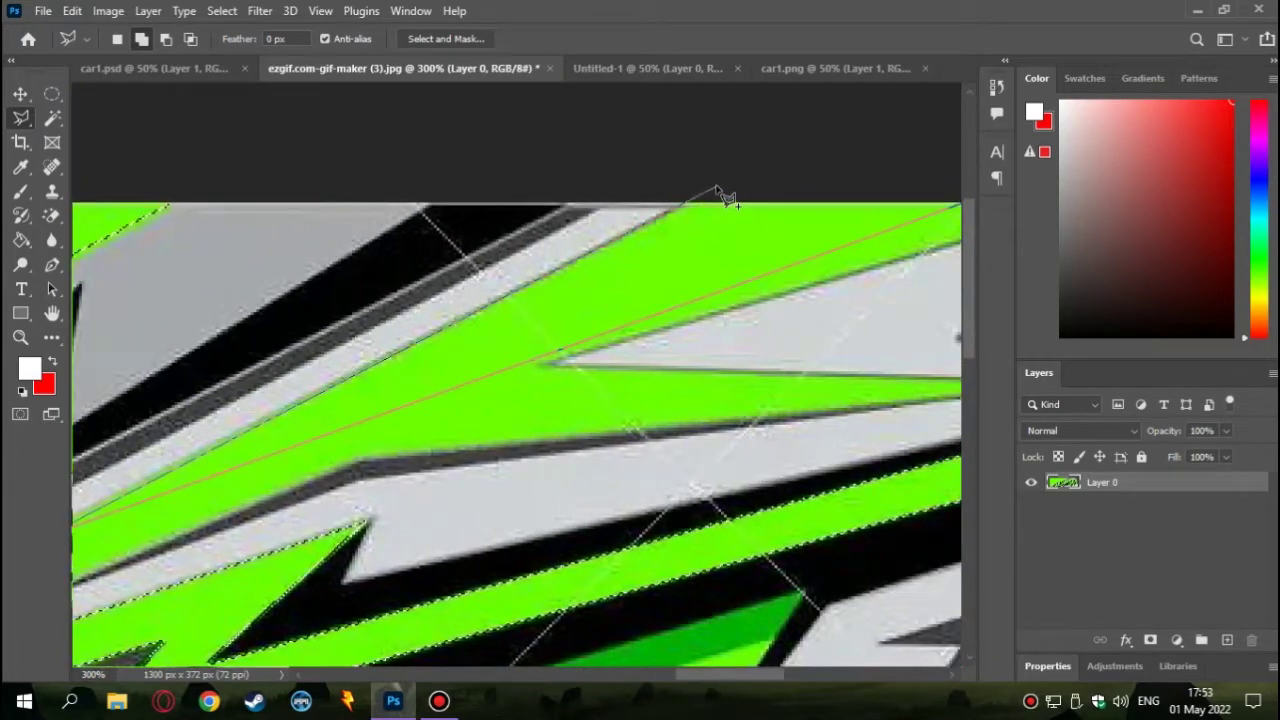
{"action": "scroll", "coordinate": [700, 198], "scroll_direction": "right", "scroll_amount": 3}
{"action": "scroll", "coordinate": [352, 362], "scroll_direction": "left", "scroll_amount": 3}
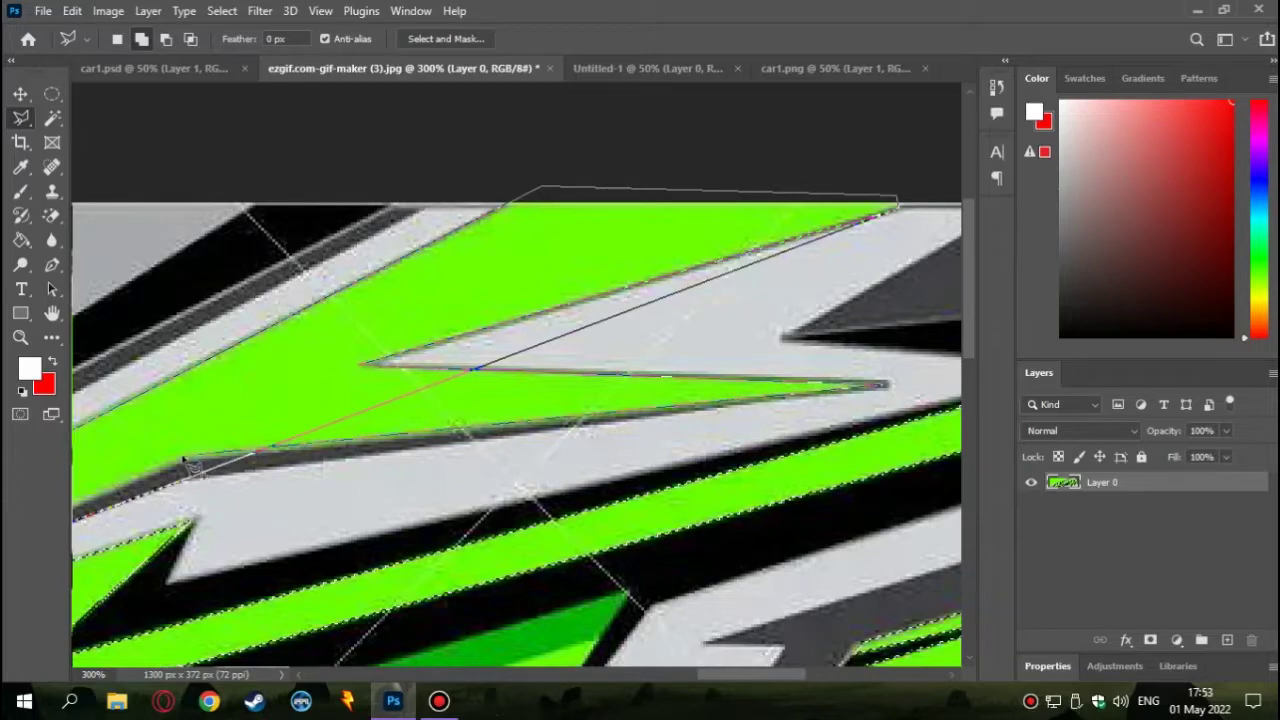
{"action": "scroll", "coordinate": [185, 460], "scroll_direction": "down", "scroll_amount": 5}
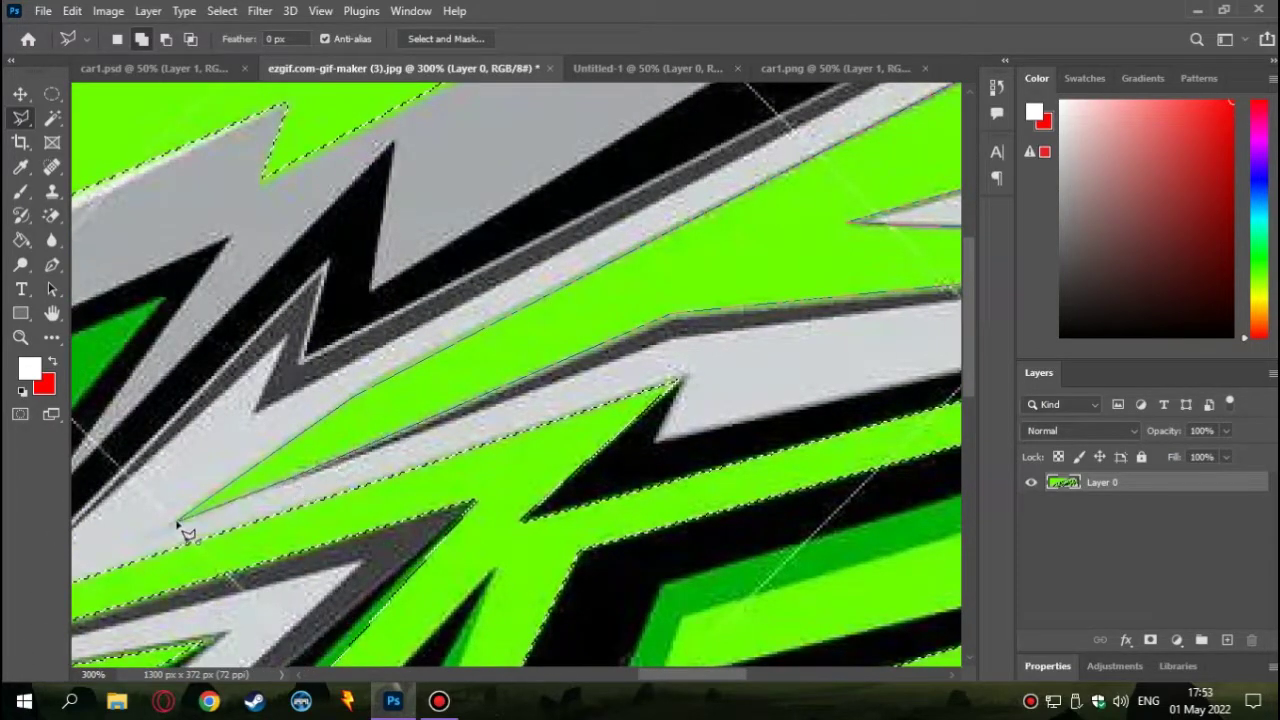
{"action": "scroll", "coordinate": [600, 560], "scroll_direction": "right", "scroll_amount": 3}
{"action": "scroll", "coordinate": [450, 560], "scroll_direction": "down", "scroll_amount": 3}
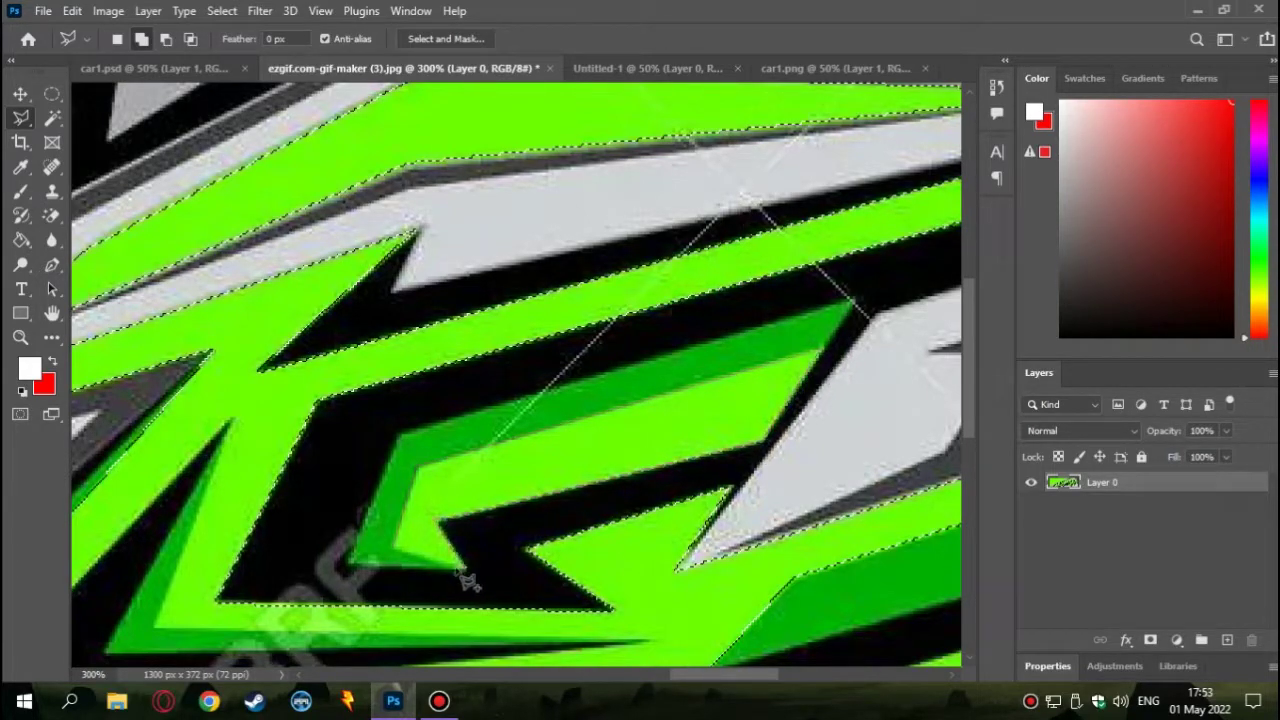
{"action": "scroll", "coordinate": [397, 556], "scroll_direction": "down", "scroll_amount": 3}
{"action": "scroll", "coordinate": [480, 548], "scroll_direction": "down", "scroll_amount": 2}
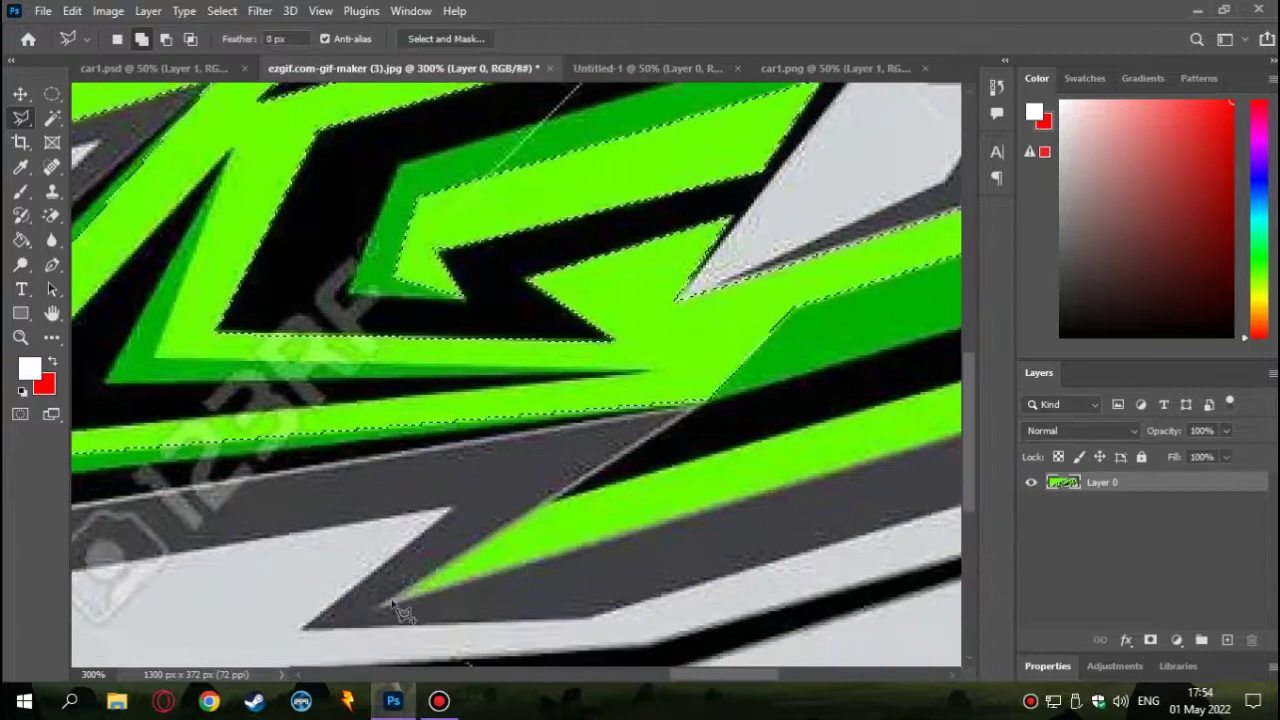
{"action": "scroll", "coordinate": [600, 480], "scroll_direction": "right", "scroll_amount": 5}
{"action": "scroll", "coordinate": [720, 400], "scroll_direction": "right", "scroll_amount": 3}
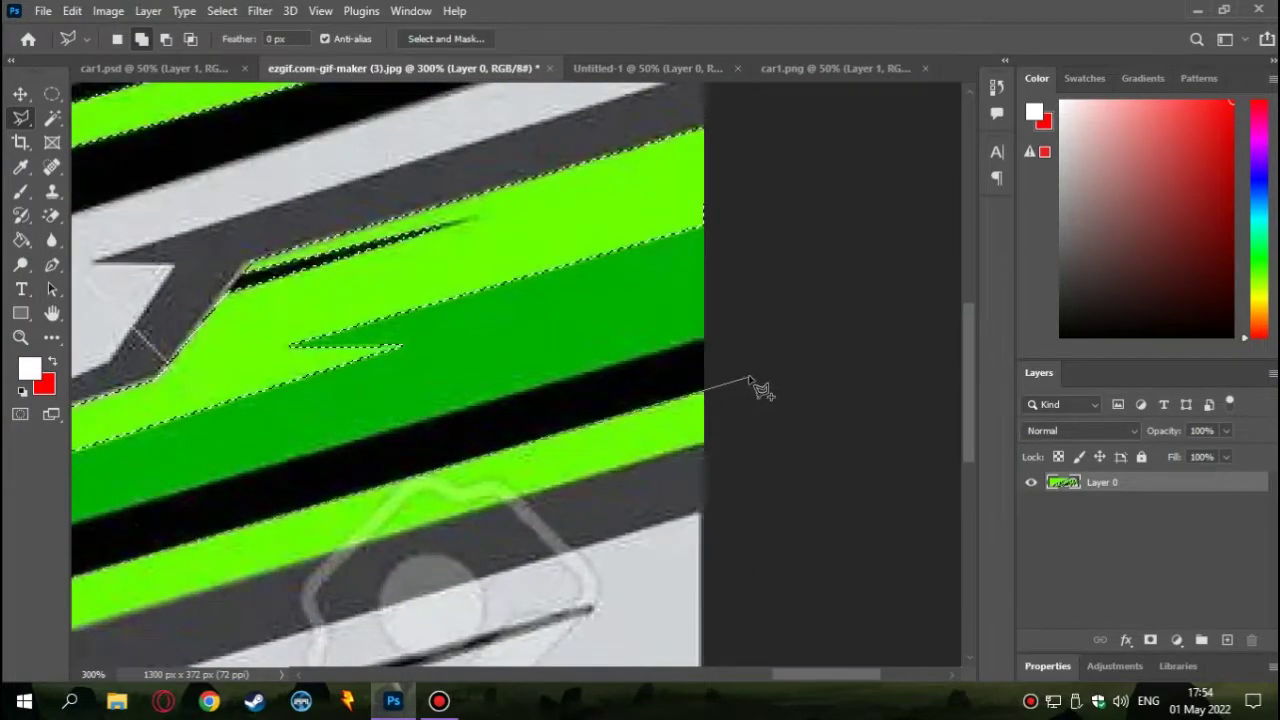
{"action": "scroll", "coordinate": [716, 457], "scroll_direction": "left", "scroll_amount": 10}
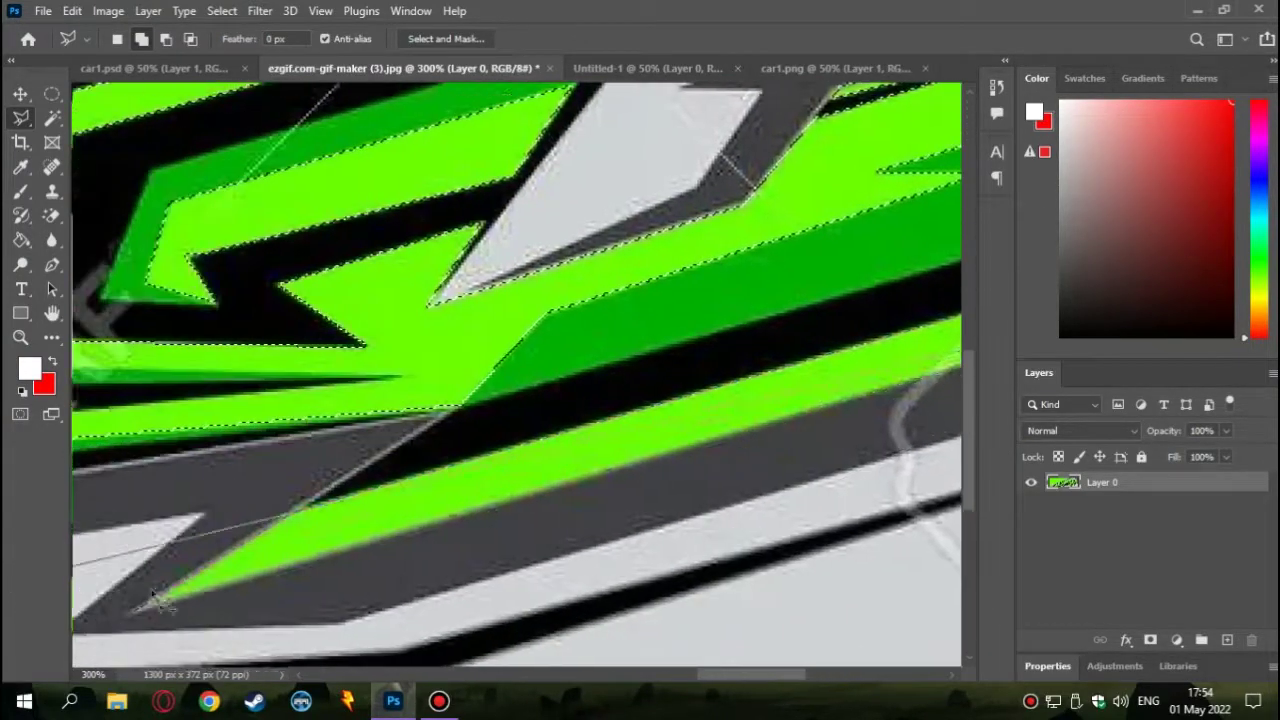
{"action": "scroll", "coordinate": [600, 480], "scroll_direction": "left", "scroll_amount": 1}
{"action": "scroll", "coordinate": [416, 510], "scroll_direction": "down", "scroll_amount": 2}
{"action": "scroll", "coordinate": [410, 510], "scroll_direction": "down", "scroll_amount": 1}
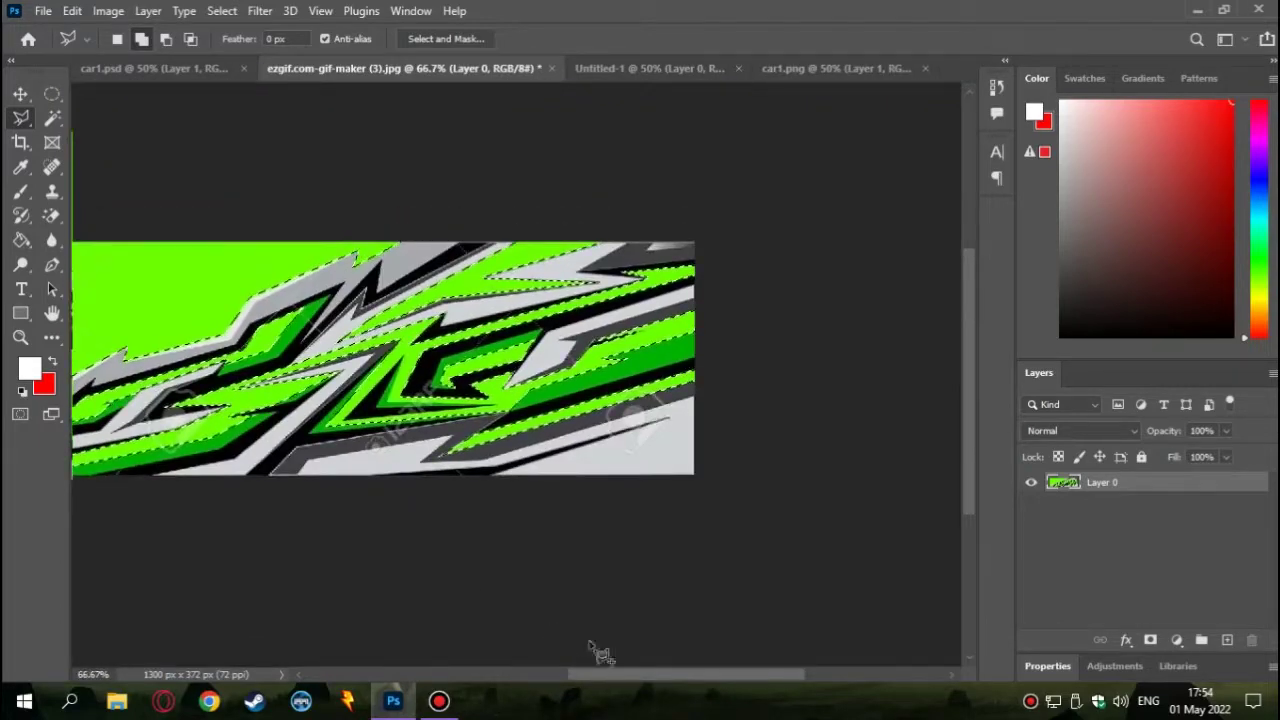
Set foreground to bright green 3cff00 and background to yellow d8ff00
{"action": "left_click", "coordinate": [20, 167]}
{"action": "left_click", "coordinate": [29, 368]}
{"action": "left_click", "coordinate": [917, 260]}
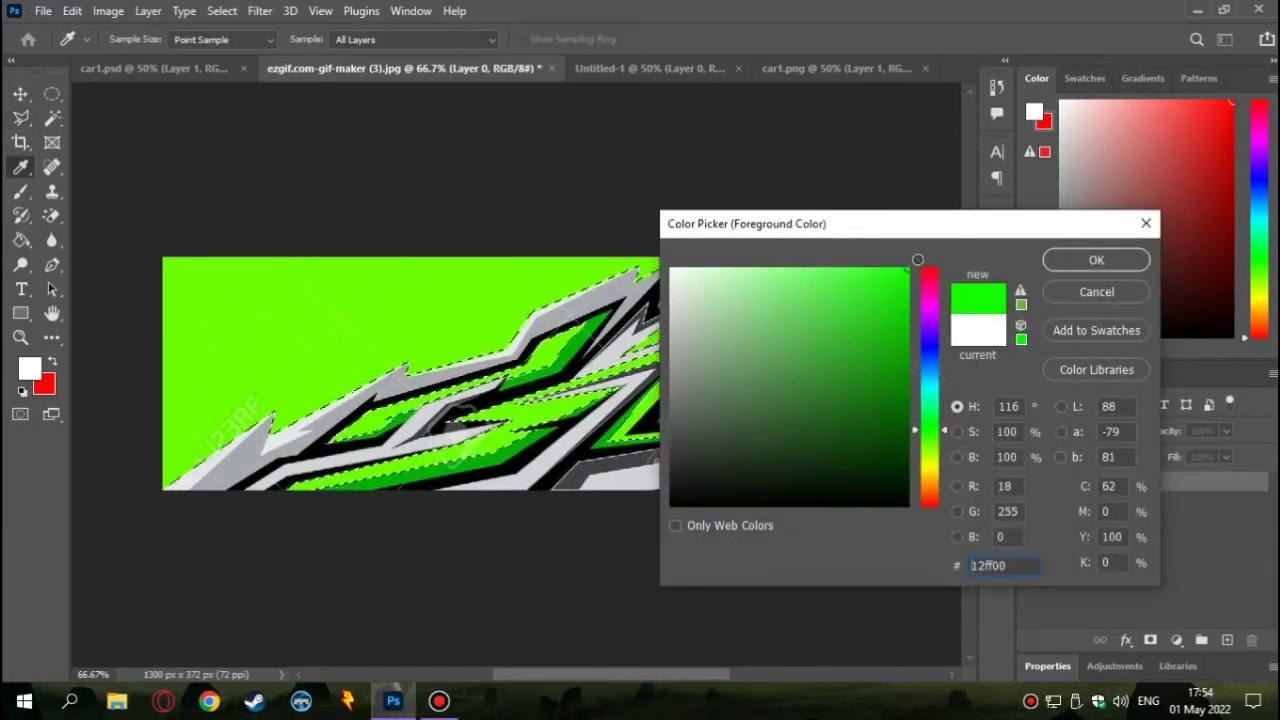
{"action": "left_click", "coordinate": [935, 456]}
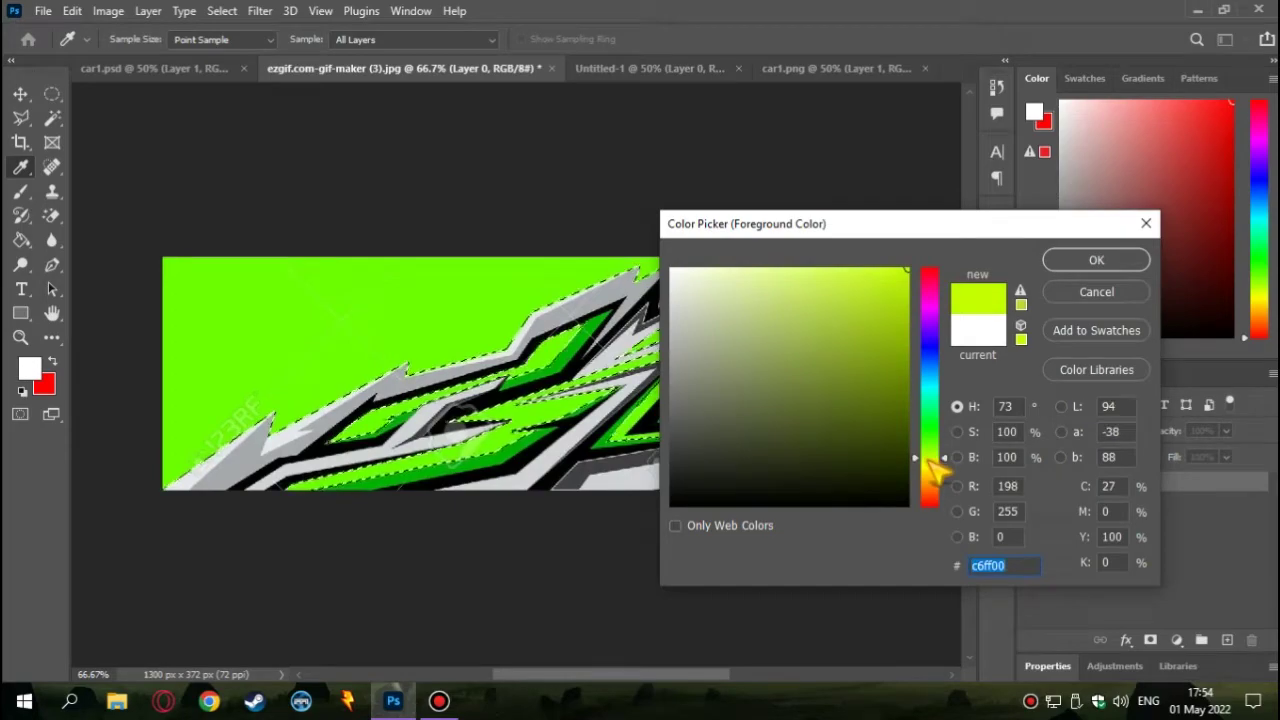
{"action": "left_click_drag", "start_coordinate": [928, 460], "coordinate": [930, 462]}
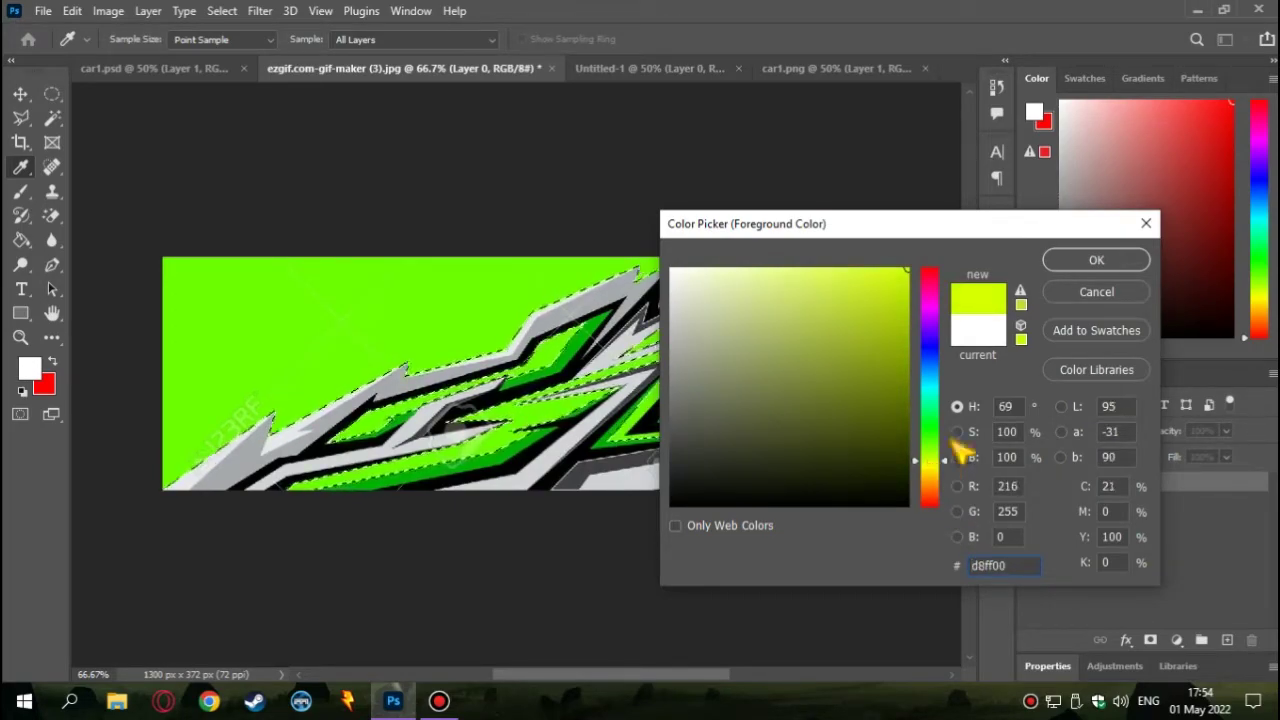
{"action": "left_click", "coordinate": [1096, 259]}
{"action": "left_click", "coordinate": [52, 362]}
{"action": "left_click", "coordinate": [29, 369]}
{"action": "left_click", "coordinate": [930, 436]}
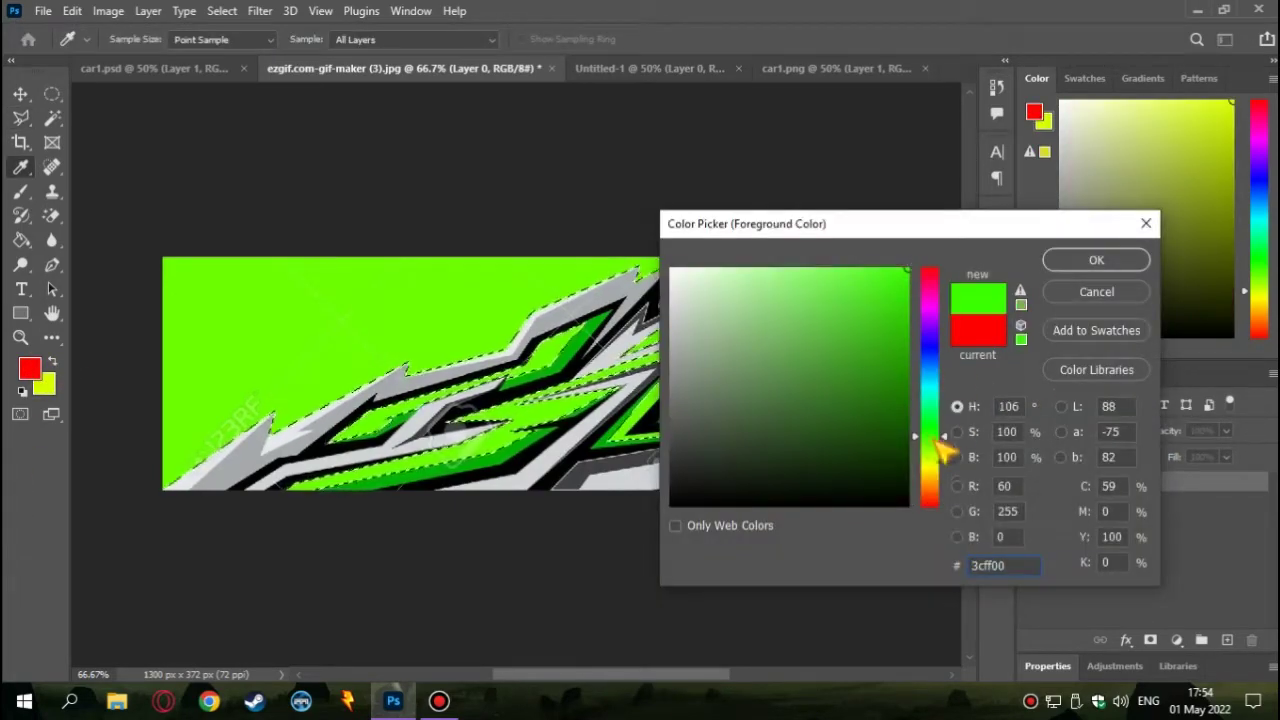
{"action": "left_click", "coordinate": [1090, 262]}
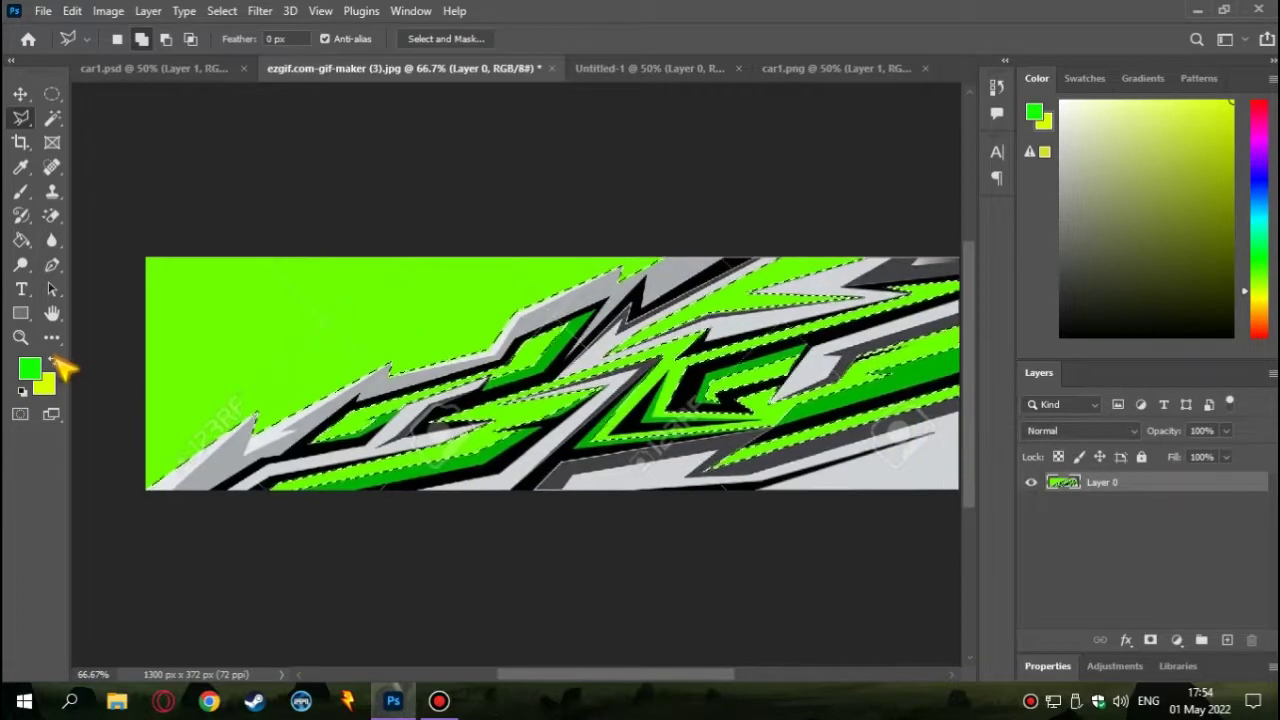
{"action": "left_click", "coordinate": [53, 362]}
{"action": "left_click", "coordinate": [53, 362]}
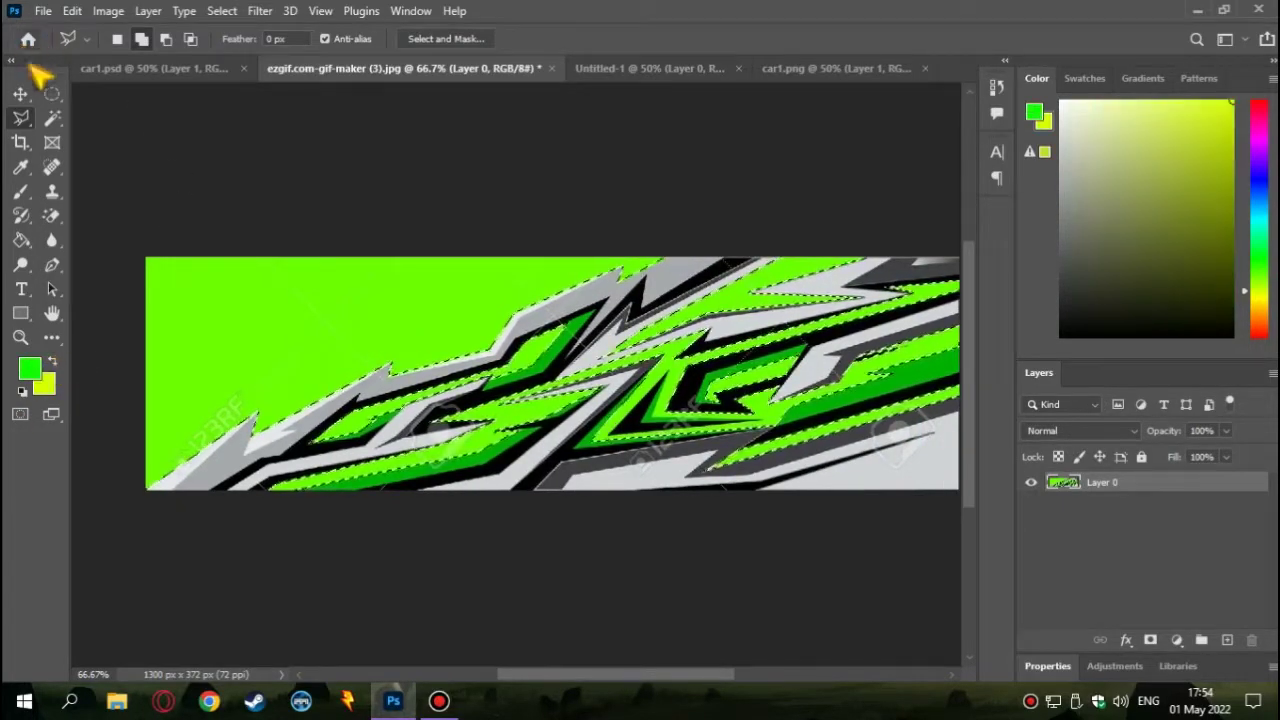
Fill the selected bands with a green-to-yellow gradient dragged across the selection
{"action": "left_click", "coordinate": [20, 240]}
{"action": "left_click", "coordinate": [90, 241]}
{"action": "left_click_drag", "start_coordinate": [640, 676], "coordinate": [650, 686]}
{"action": "left_click_drag", "start_coordinate": [106, 482], "coordinate": [310, 432]}
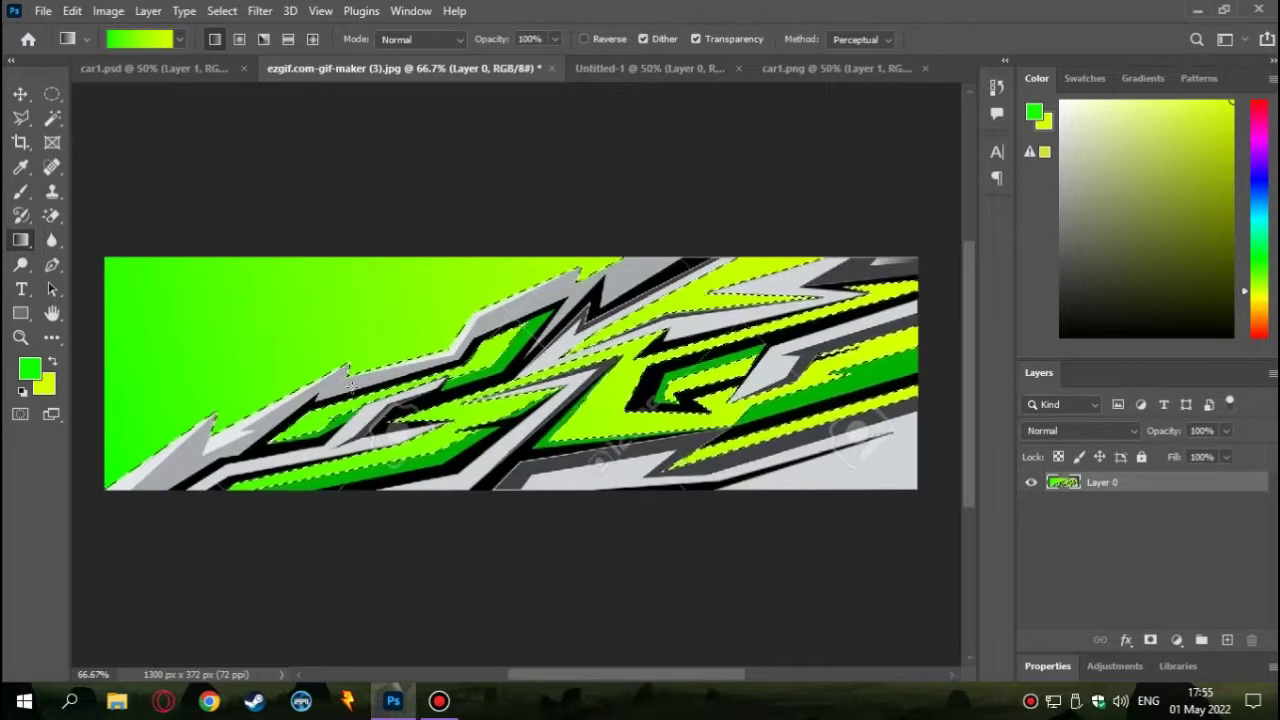
{"action": "left_click", "coordinate": [22, 118]}
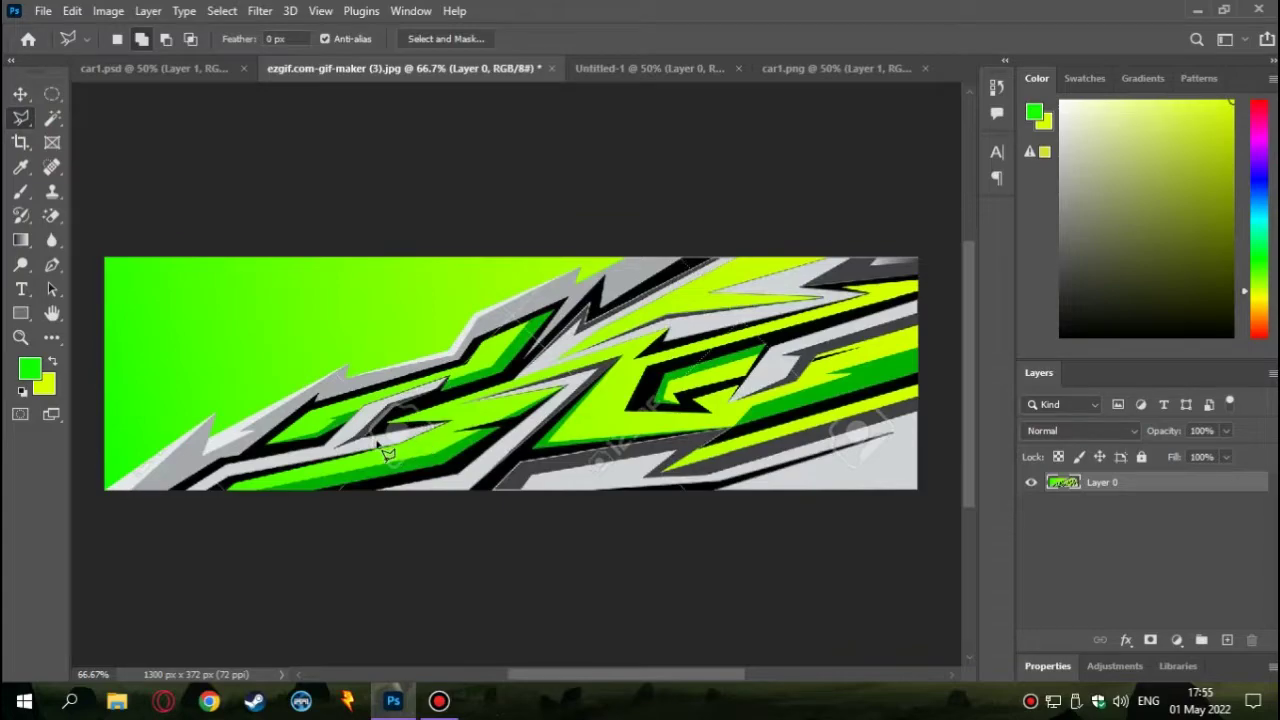
Switch to the Magic Wand and check its selection options menu
{"action": "key", "text": "ctrl+plus"}
{"action": "key", "text": "ctrl+plus"}
{"action": "key", "text": "ctrl+minus"}
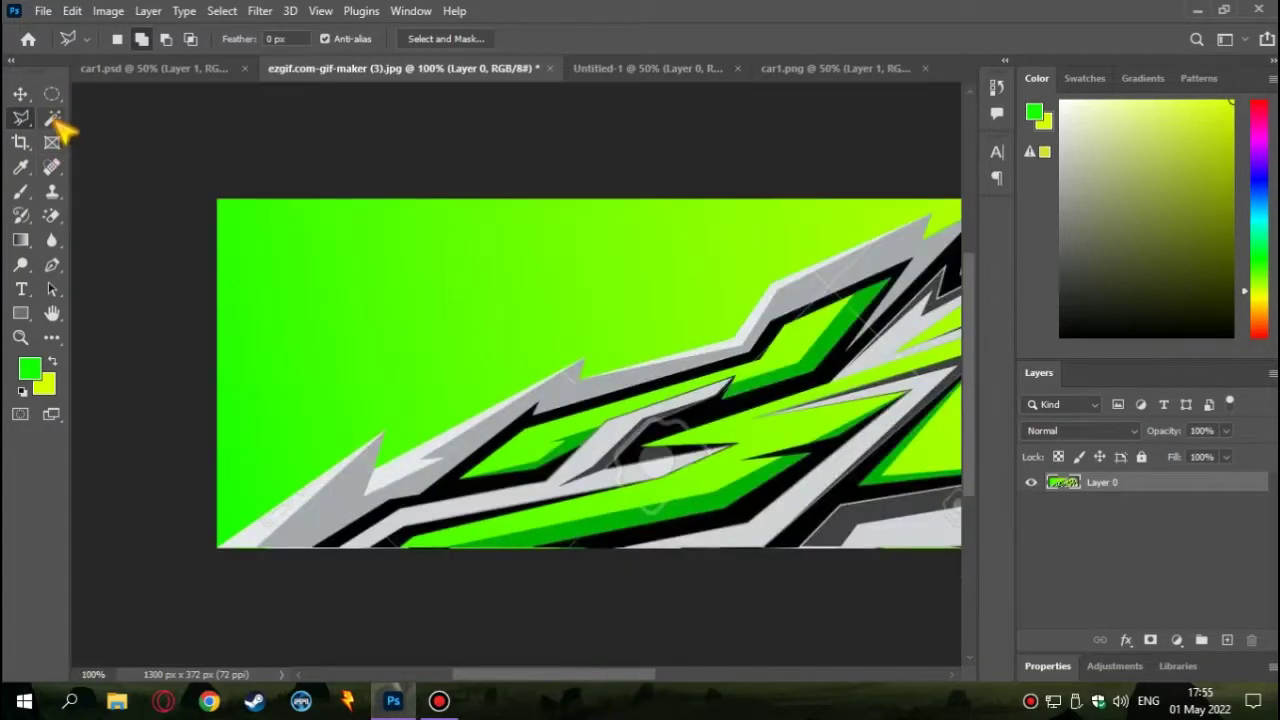
{"action": "left_click", "coordinate": [52, 118]}
{"action": "scroll", "coordinate": [508, 646], "scroll_direction": "right", "scroll_amount": 1}
{"action": "right_click", "coordinate": [405, 497]}
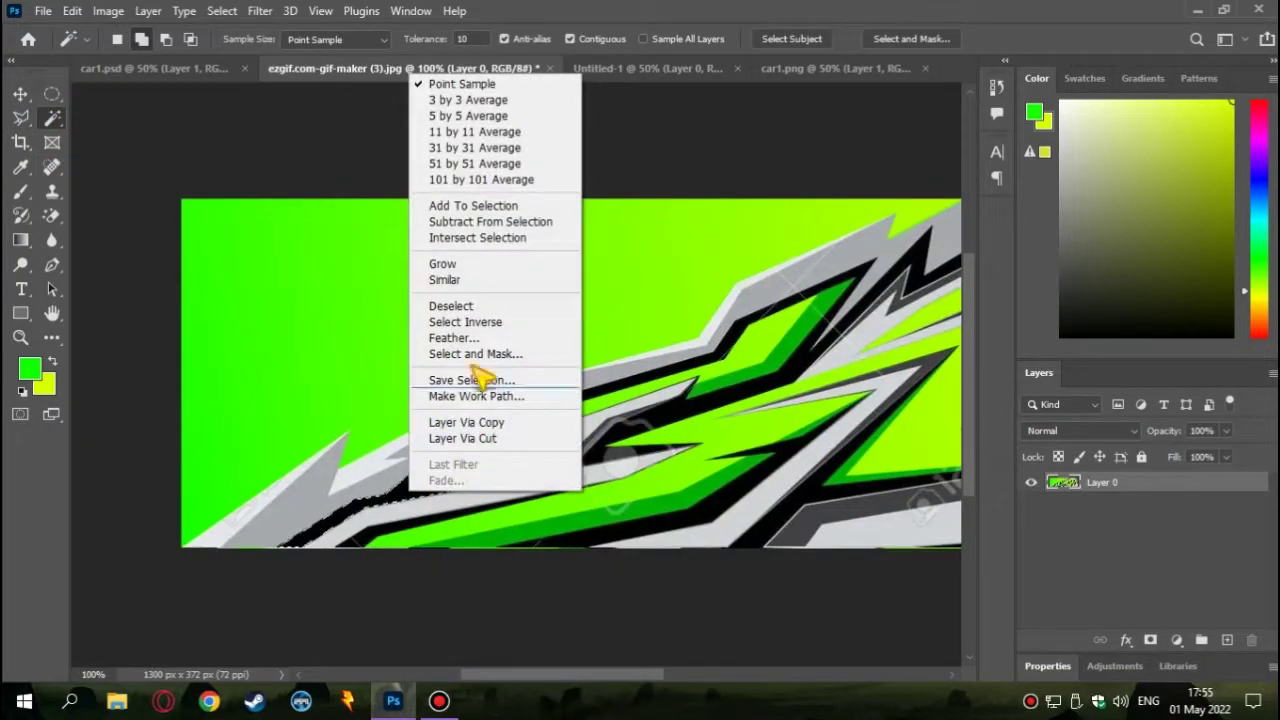
{"action": "key", "text": "ctrl+minus"}
{"action": "scroll", "coordinate": [620, 680], "scroll_direction": "right", "scroll_amount": 3}
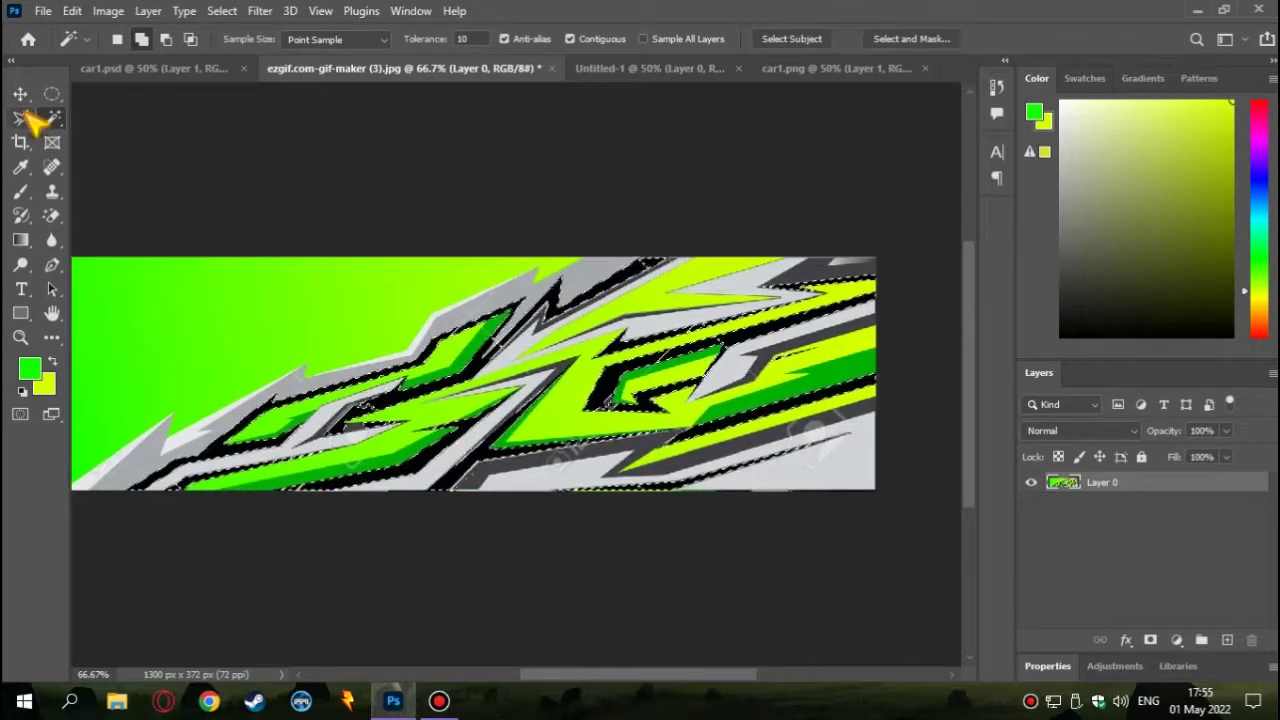
Choose the Paint Bucket, set the foreground to black 000000, and clear the selection
{"action": "right_click", "coordinate": [20, 240]}
{"action": "left_click", "coordinate": [100, 258]}
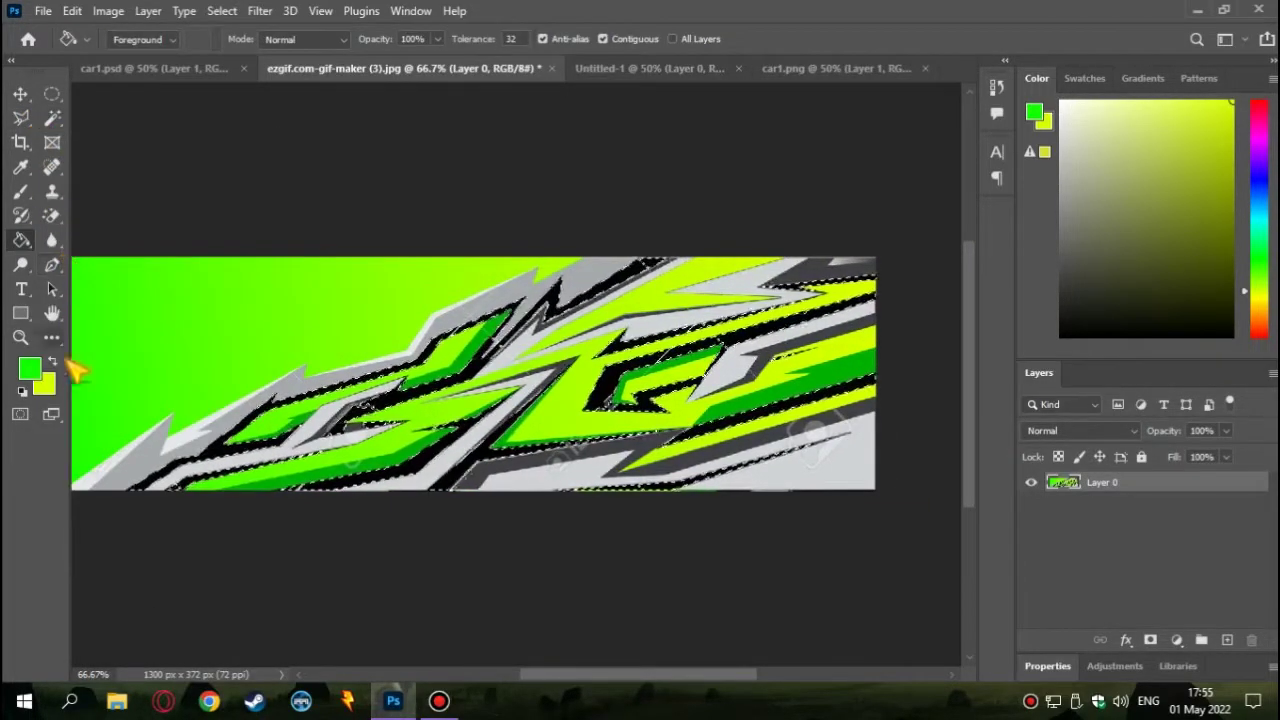
{"action": "left_click", "coordinate": [29, 369]}
{"action": "type", "text": "000000"}
{"action": "left_click", "coordinate": [1094, 257]}
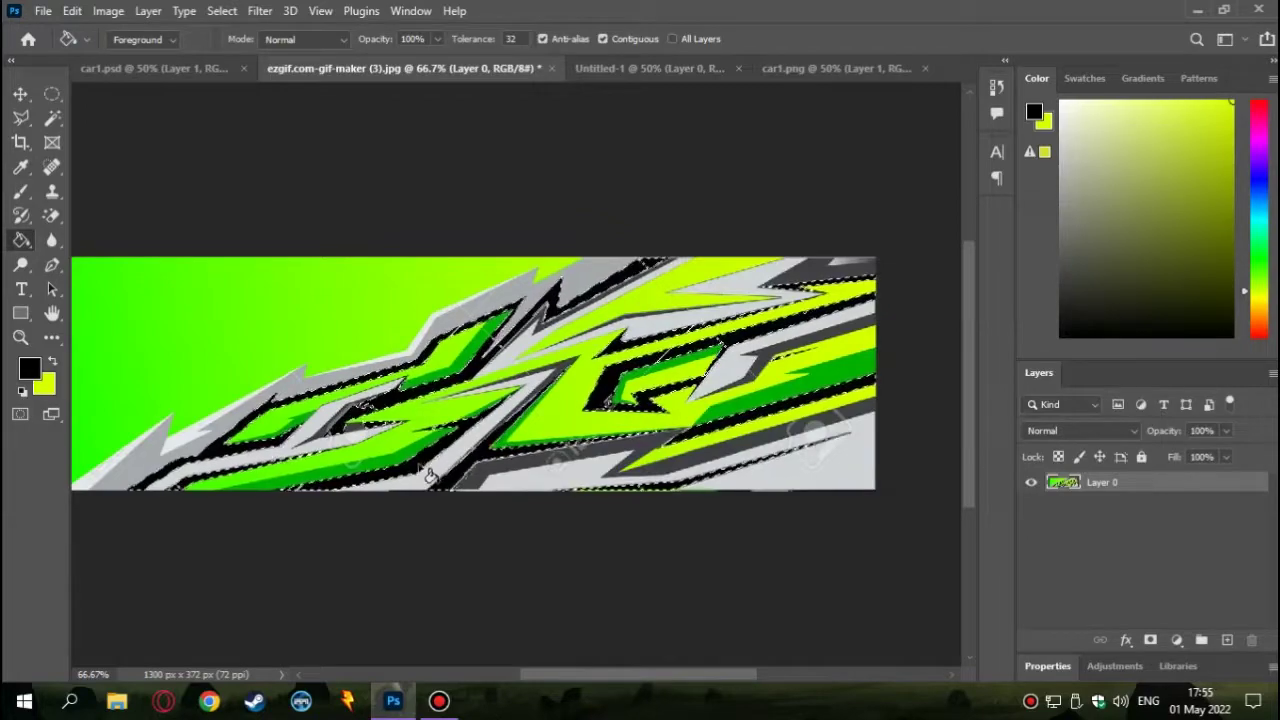
{"action": "key", "text": "ctrl+d"}
{"action": "key", "text": "l"}
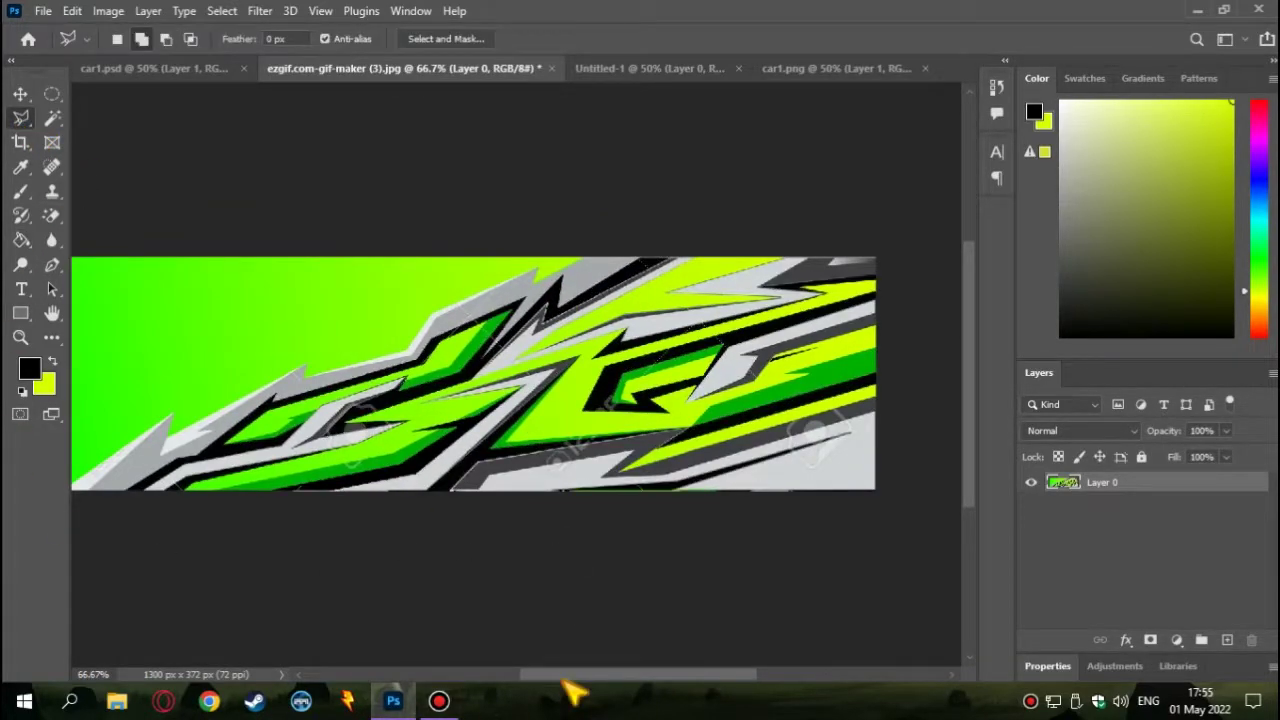
{"action": "key", "text": "ctrl+plus"}
{"action": "key", "text": "ctrl+plus"}
{"action": "scroll", "coordinate": [480, 620], "scroll_direction": "down", "scroll_amount": 1}
At 300% zoom, place the first lasso points at the spike tip and along the band edge
{"action": "key", "text": "ctrl+plus"}
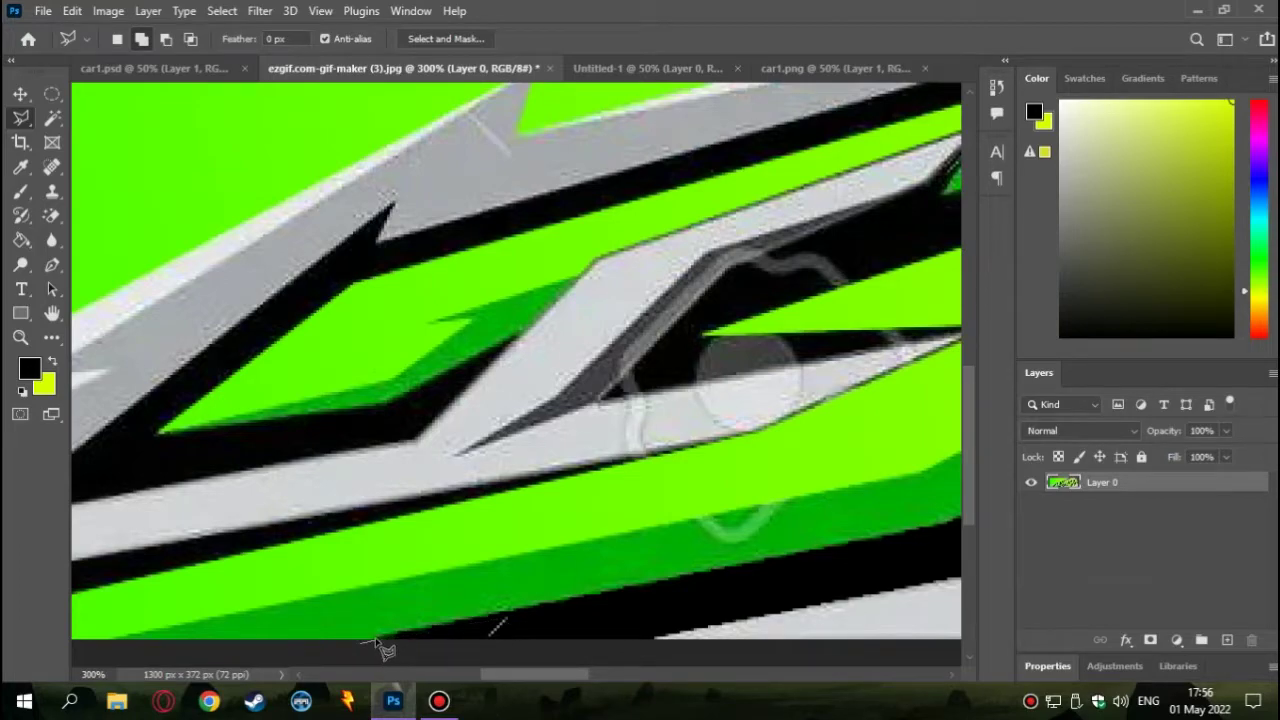
{"action": "scroll", "coordinate": [818, 497], "scroll_direction": "right", "scroll_amount": 3}
{"action": "scroll", "coordinate": [690, 530], "scroll_direction": "right", "scroll_amount": 2}
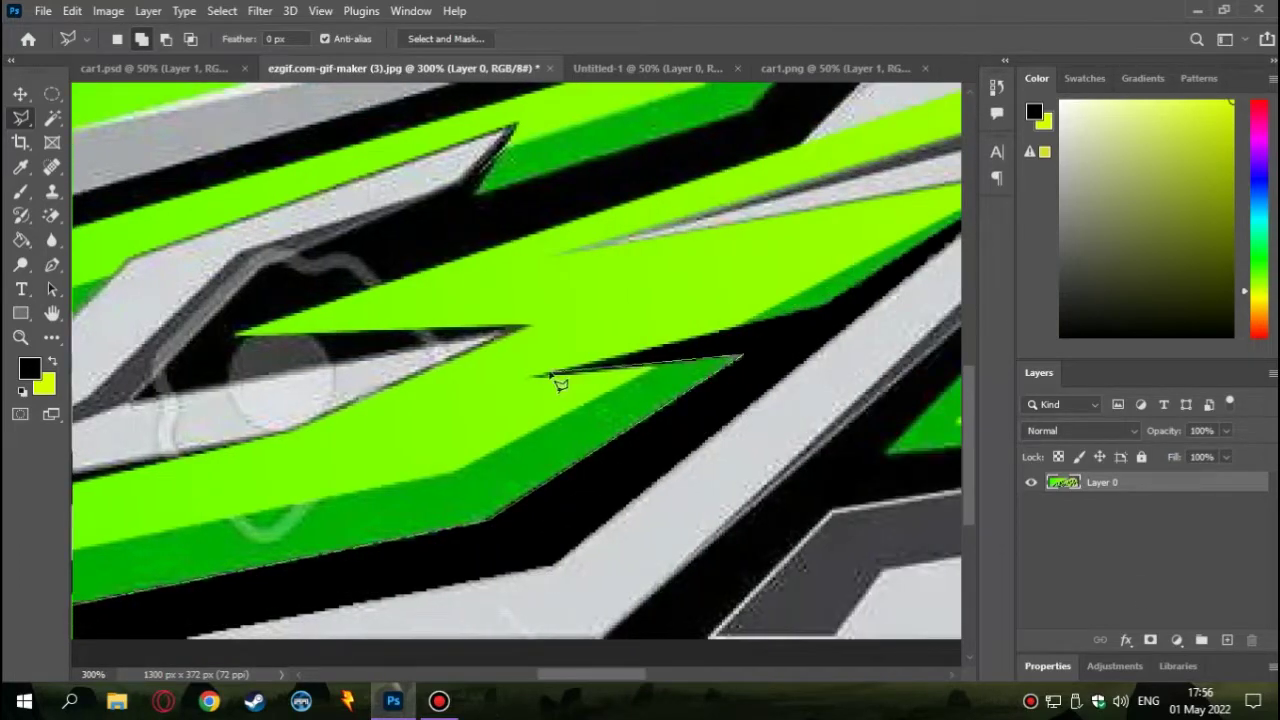
{"action": "scroll", "coordinate": [830, 318], "scroll_direction": "right", "scroll_amount": 3}
{"action": "scroll", "coordinate": [765, 290], "scroll_direction": "up", "scroll_amount": 1}
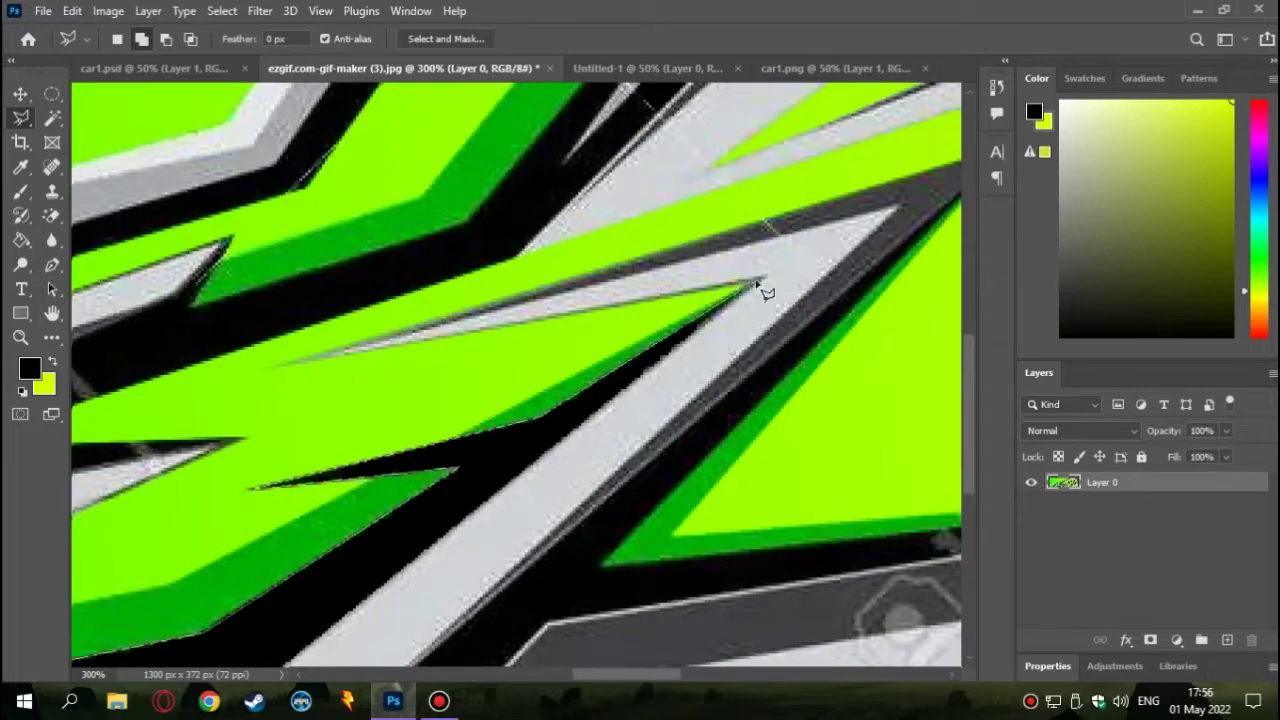
{"action": "left_click", "coordinate": [272, 372]}
{"action": "scroll", "coordinate": [833, 285], "scroll_direction": "right", "scroll_amount": 2}
{"action": "scroll", "coordinate": [833, 285], "scroll_direction": "up", "scroll_amount": 1}
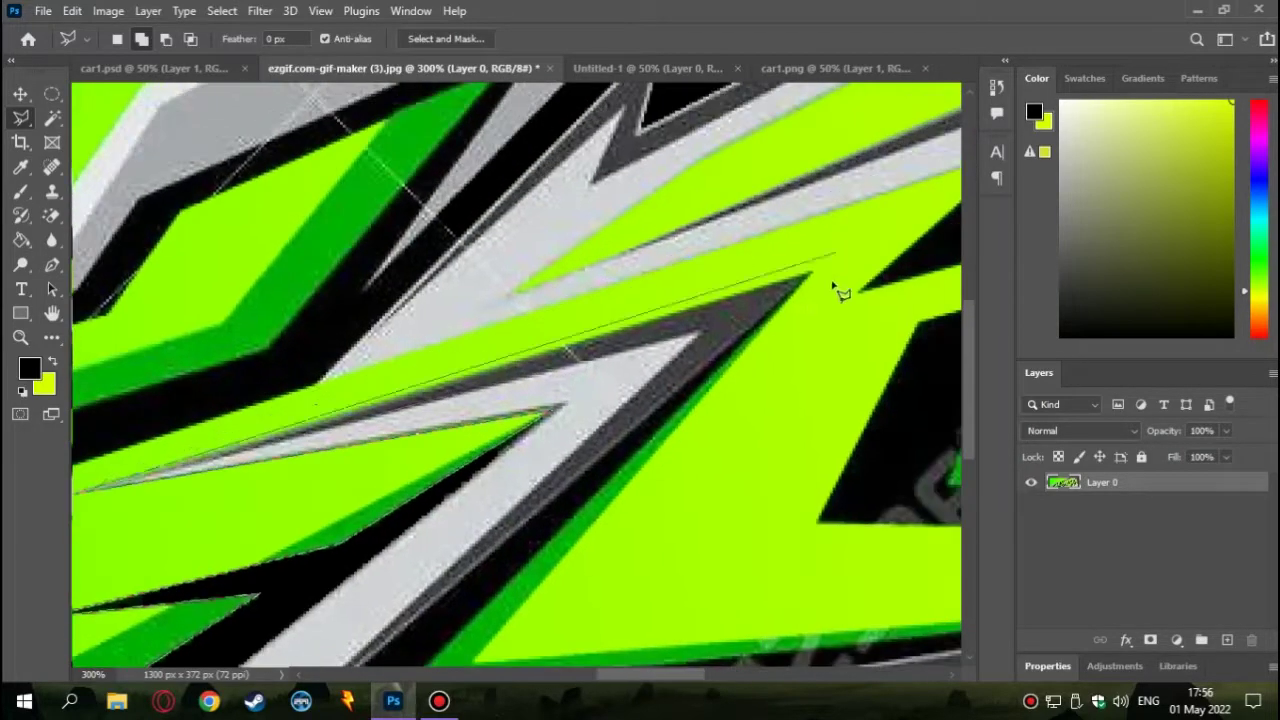
{"action": "scroll", "coordinate": [815, 280], "scroll_direction": "left", "scroll_amount": 2}
{"action": "scroll", "coordinate": [560, 330], "scroll_direction": "left", "scroll_amount": 1}
{"action": "scroll", "coordinate": [323, 394], "scroll_direction": "down", "scroll_amount": 1}
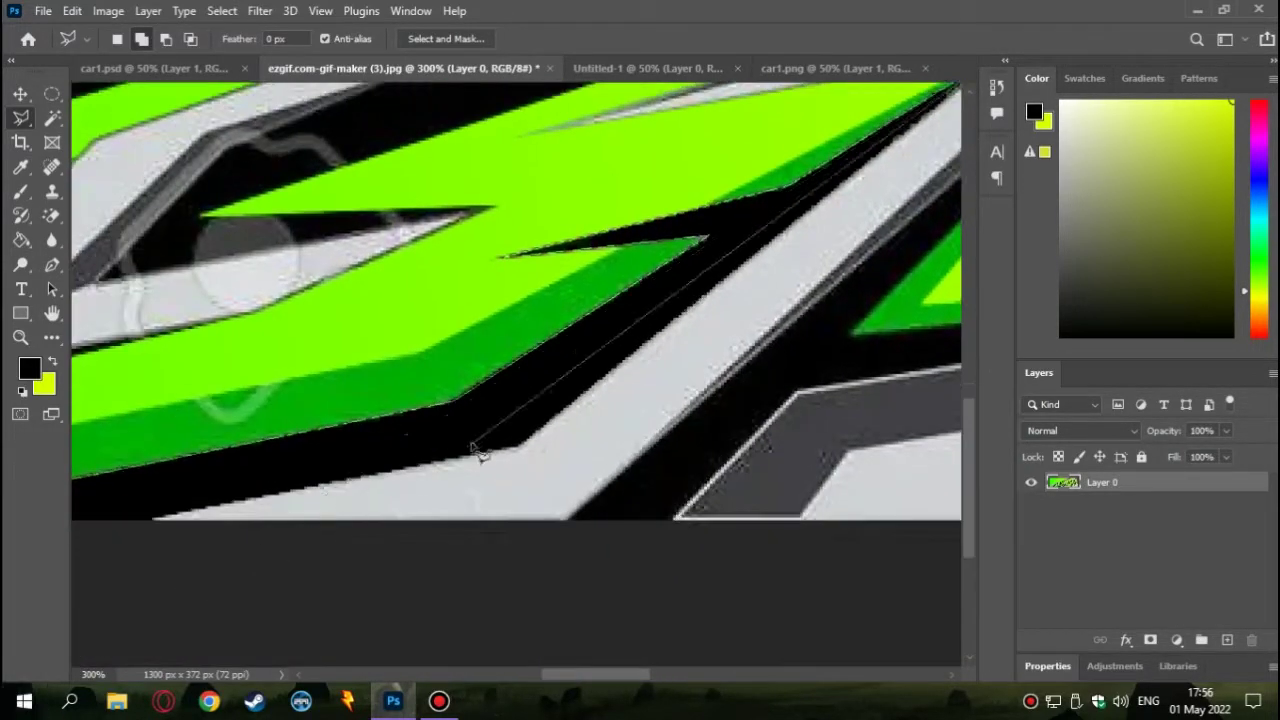
{"action": "left_click", "coordinate": [518, 452]}
{"action": "scroll", "coordinate": [440, 470], "scroll_direction": "left", "scroll_amount": 2}
{"action": "scroll", "coordinate": [362, 488], "scroll_direction": "down", "scroll_amount": 1}
{"action": "scroll", "coordinate": [429, 534], "scroll_direction": "right", "scroll_amount": 3}
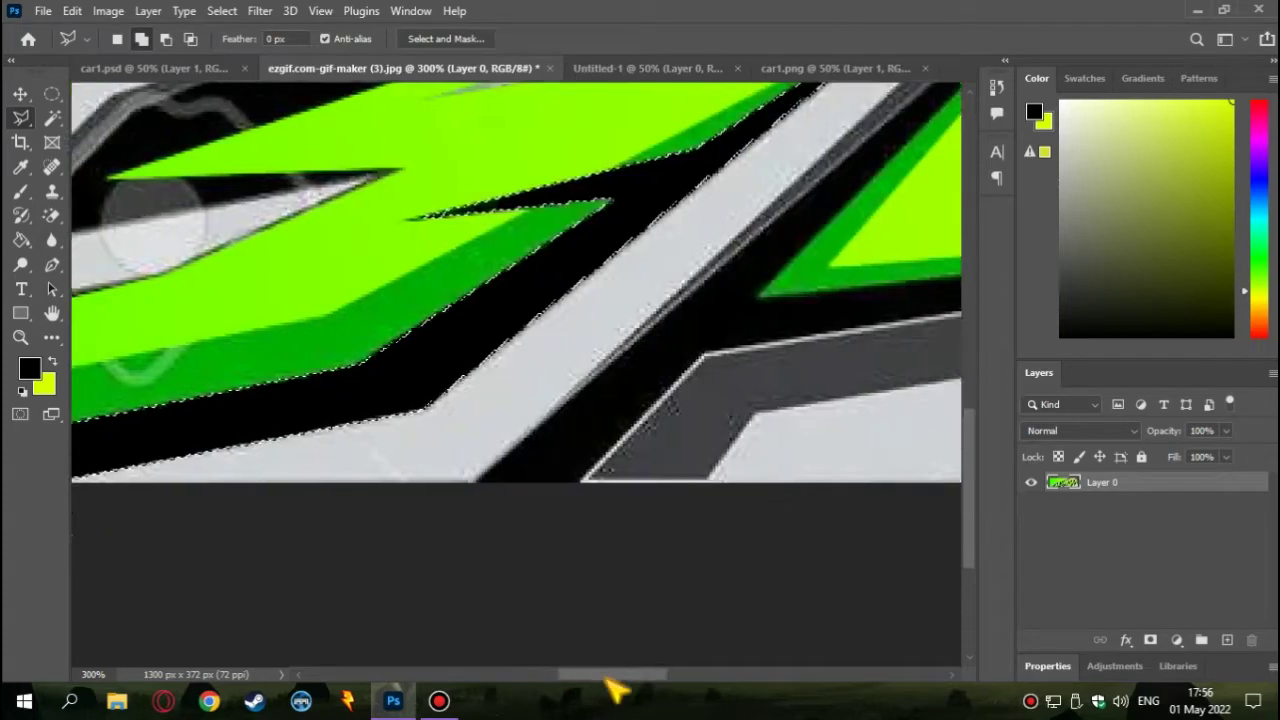
{"action": "scroll", "coordinate": [674, 391], "scroll_direction": "up", "scroll_amount": 2}
{"action": "scroll", "coordinate": [709, 377], "scroll_direction": "right", "scroll_amount": 3}
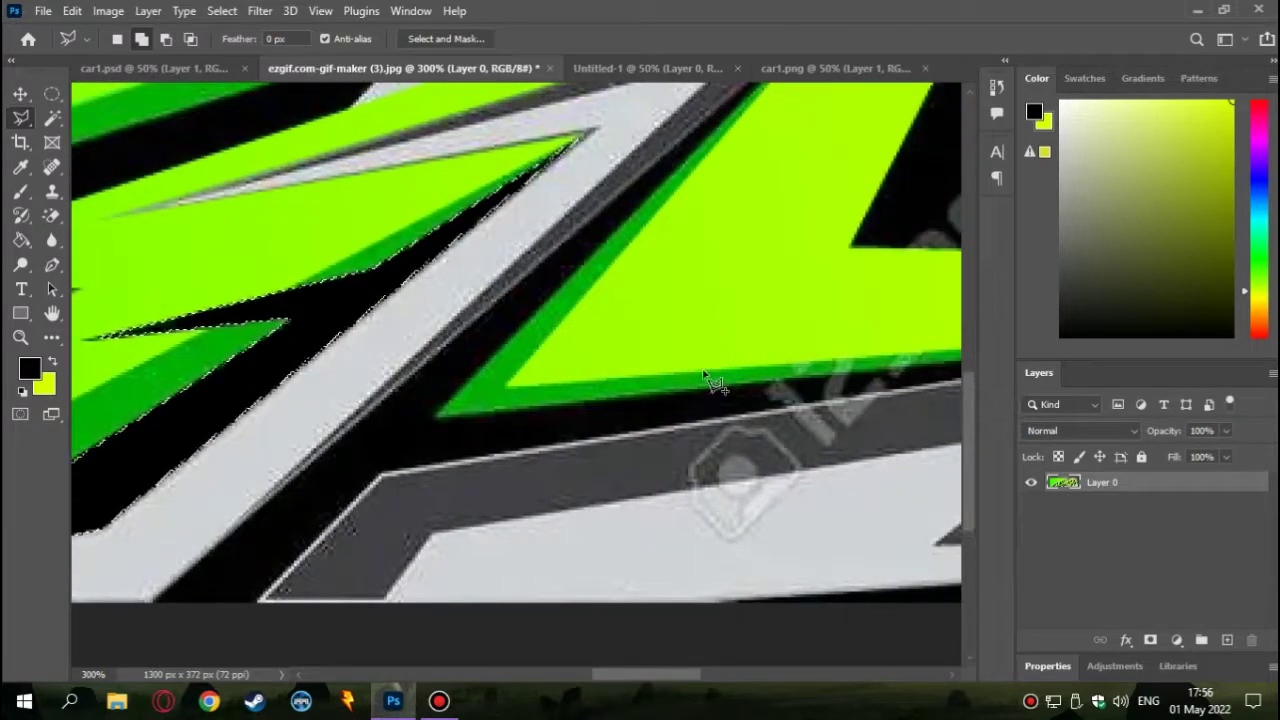
{"action": "scroll", "coordinate": [823, 149], "scroll_direction": "up", "scroll_amount": 2}
{"action": "scroll", "coordinate": [258, 620], "scroll_direction": "down", "scroll_amount": 2}
{"action": "scroll", "coordinate": [258, 620], "scroll_direction": "left", "scroll_amount": 3}
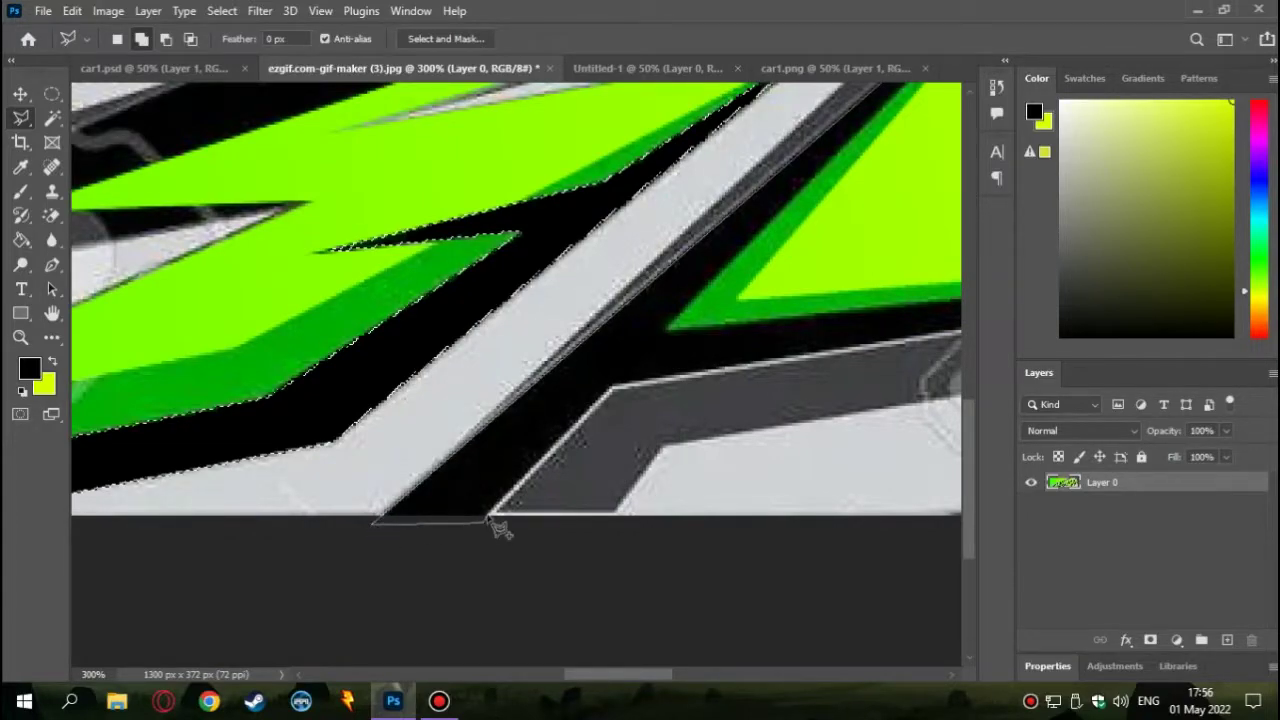
{"action": "scroll", "coordinate": [617, 395], "scroll_direction": "up", "scroll_amount": 2}
{"action": "scroll", "coordinate": [617, 395], "scroll_direction": "right", "scroll_amount": 3}
{"action": "scroll", "coordinate": [700, 390], "scroll_direction": "right", "scroll_amount": 1}
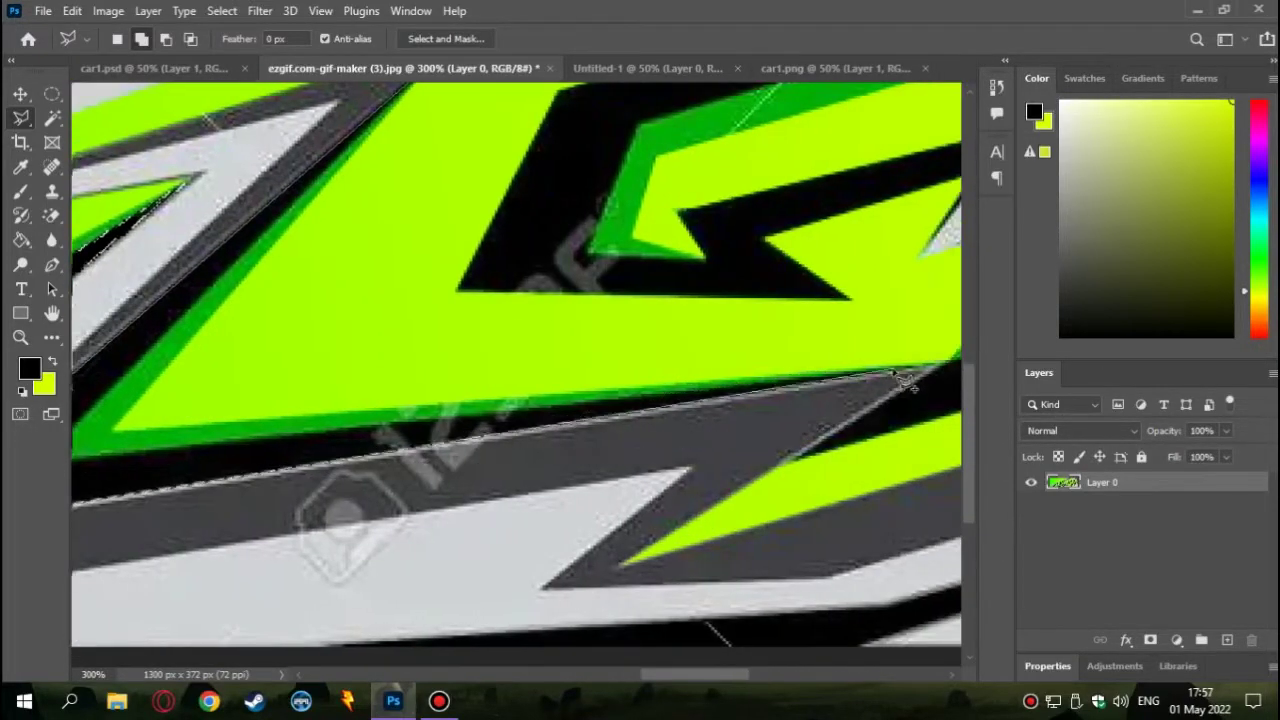
{"action": "scroll", "coordinate": [251, 470], "scroll_direction": "left", "scroll_amount": 2}
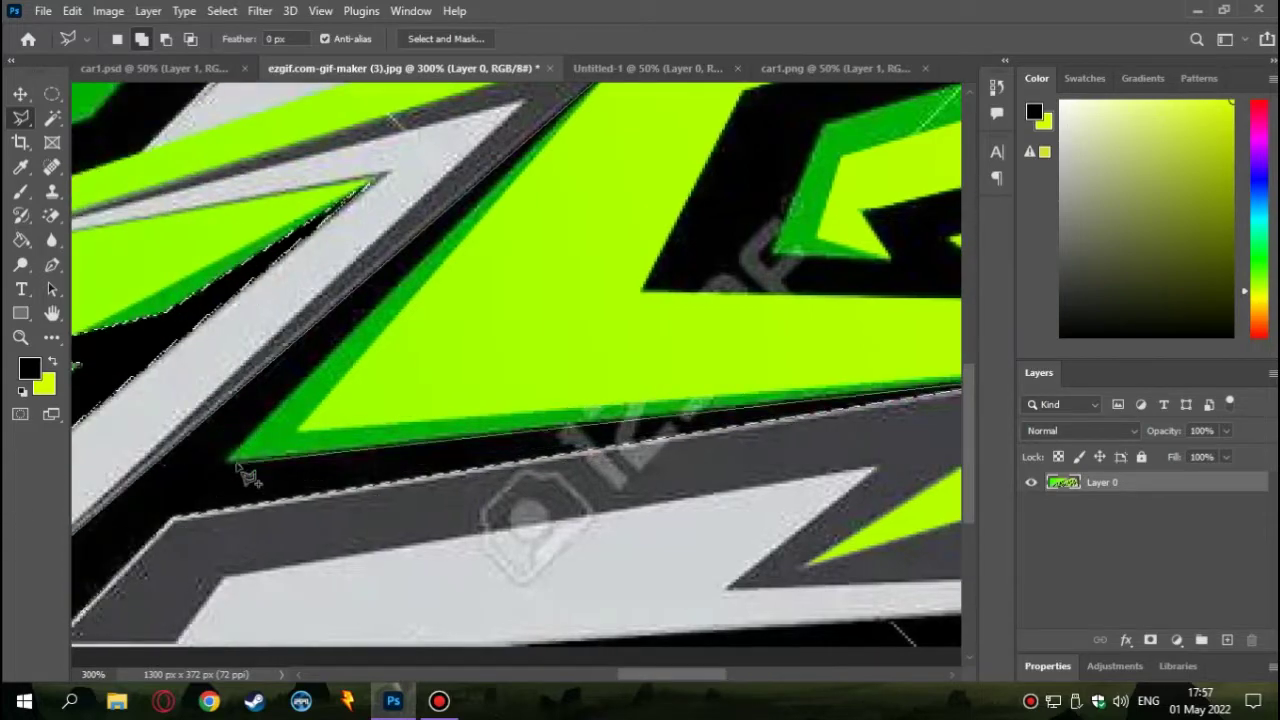
{"action": "scroll", "coordinate": [617, 190], "scroll_direction": "up", "scroll_amount": 2}
{"action": "scroll", "coordinate": [617, 190], "scroll_direction": "left", "scroll_amount": 1}
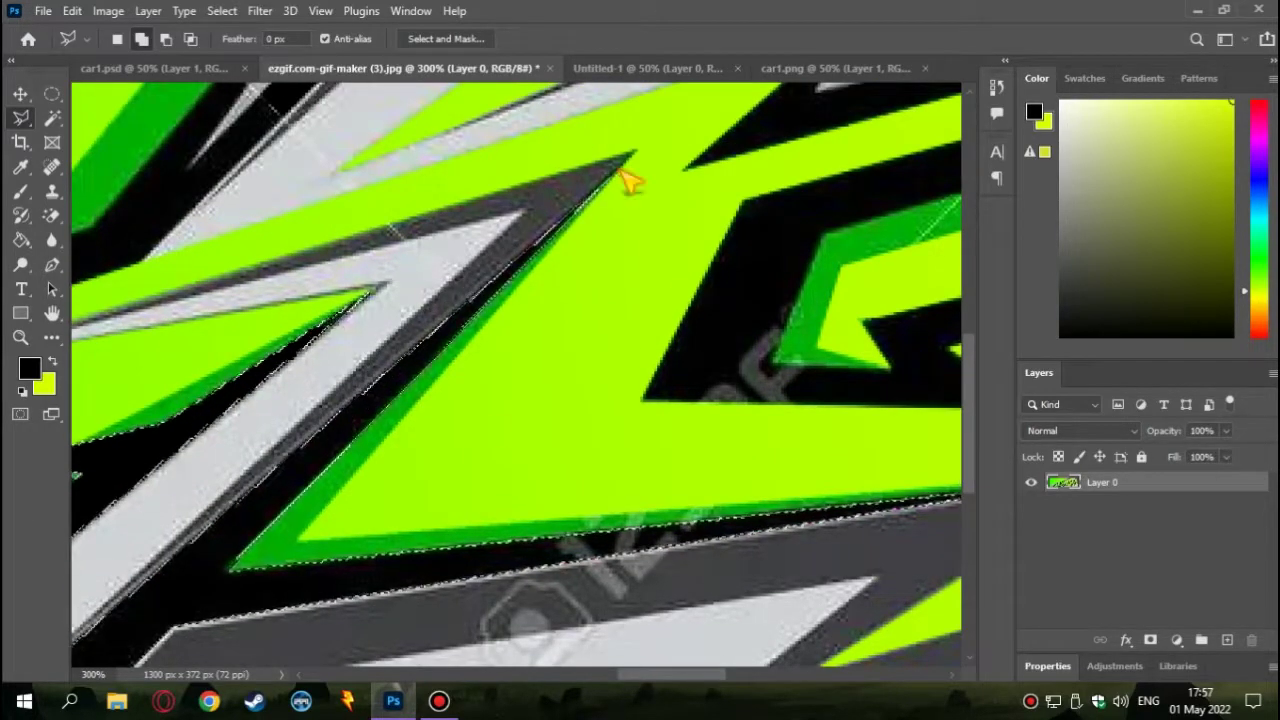
Continue the lasso outline, fixing a corner at the pointed shape's tip
{"action": "key", "text": "ctrl+minus"}
{"action": "key", "text": "ctrl+minus"}
{"action": "key", "text": "ctrl+minus"}
{"action": "left_click_drag", "start_coordinate": [573, 674], "coordinate": [520, 674]}
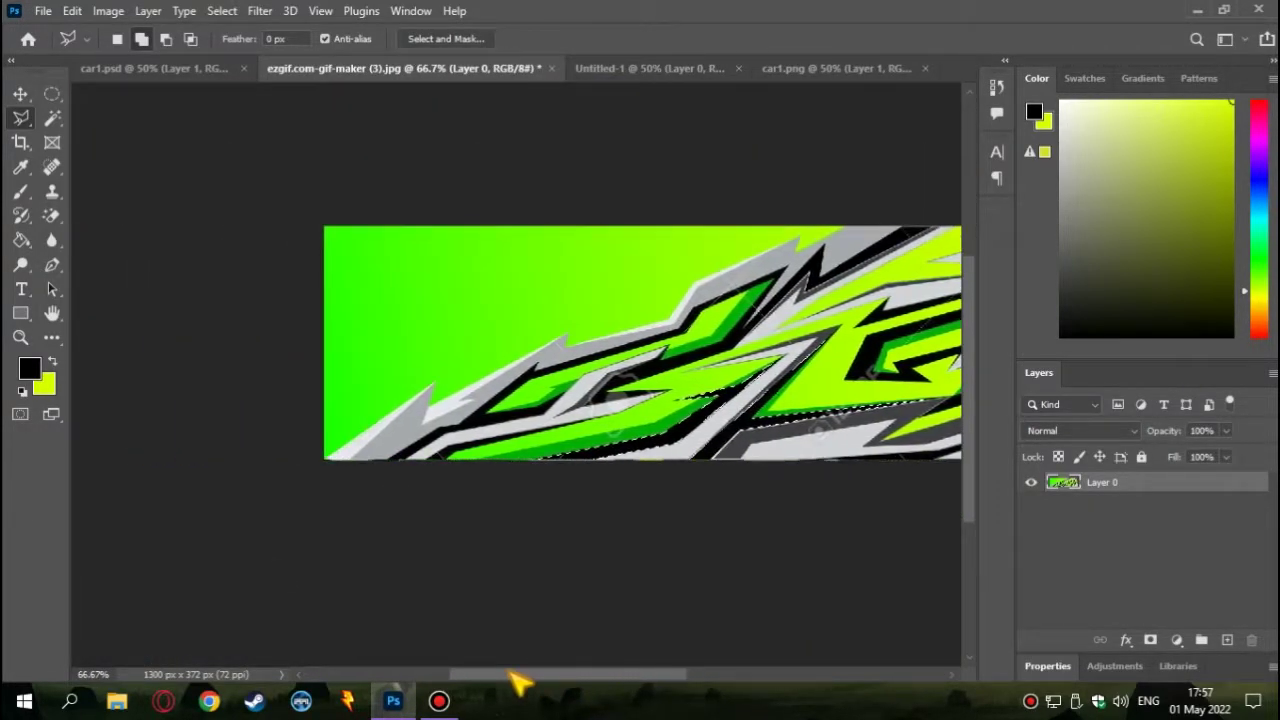
{"action": "key", "text": "ctrl+plus"}
{"action": "key", "text": "ctrl+plus"}
{"action": "scroll", "coordinate": [600, 637], "scroll_direction": "down", "scroll_amount": 1}
{"action": "scroll", "coordinate": [340, 555], "scroll_direction": "down", "scroll_amount": 2}
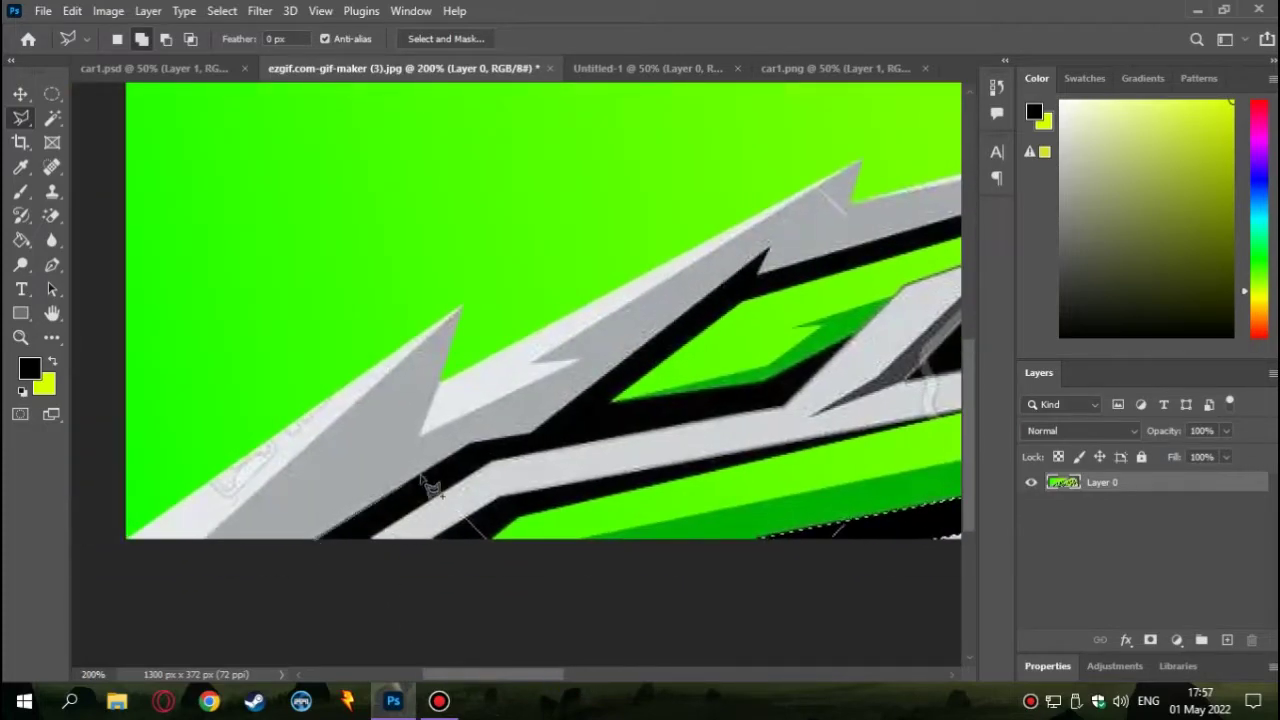
{"action": "scroll", "coordinate": [600, 403], "scroll_direction": "up", "scroll_amount": 2}
{"action": "scroll", "coordinate": [600, 403], "scroll_direction": "right", "scroll_amount": 2}
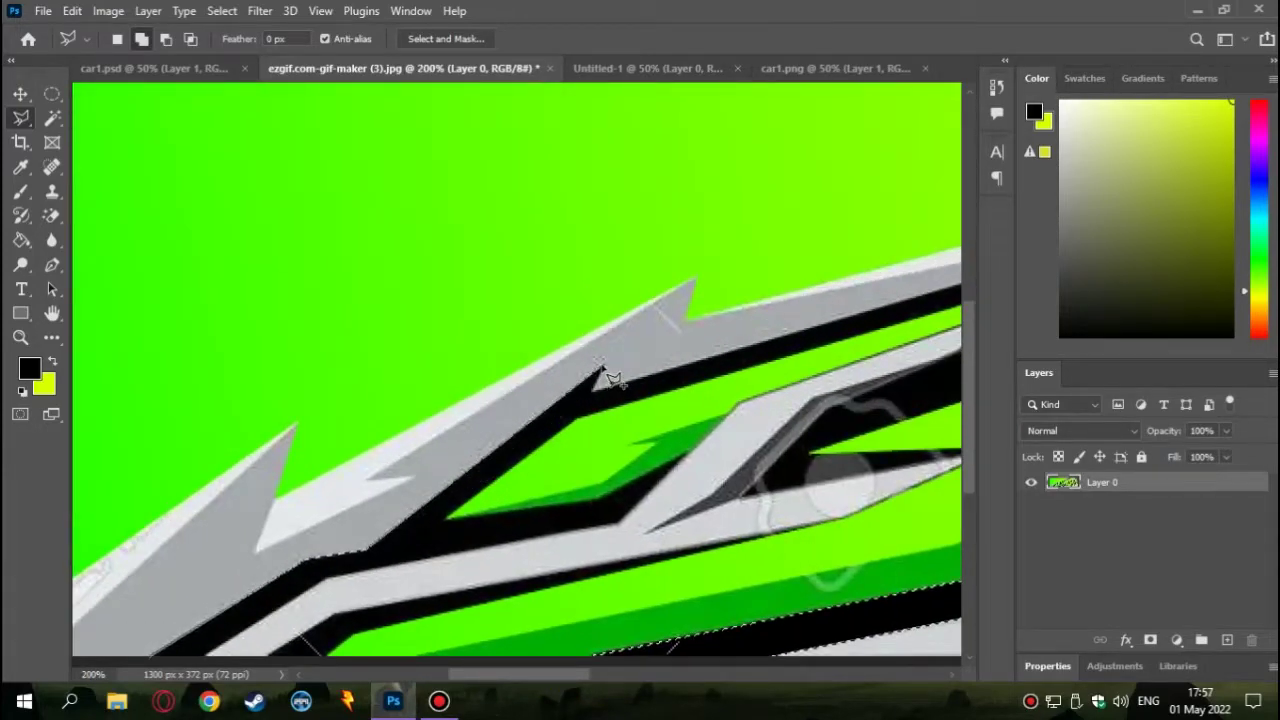
{"action": "scroll", "coordinate": [780, 315], "scroll_direction": "right", "scroll_amount": 4}
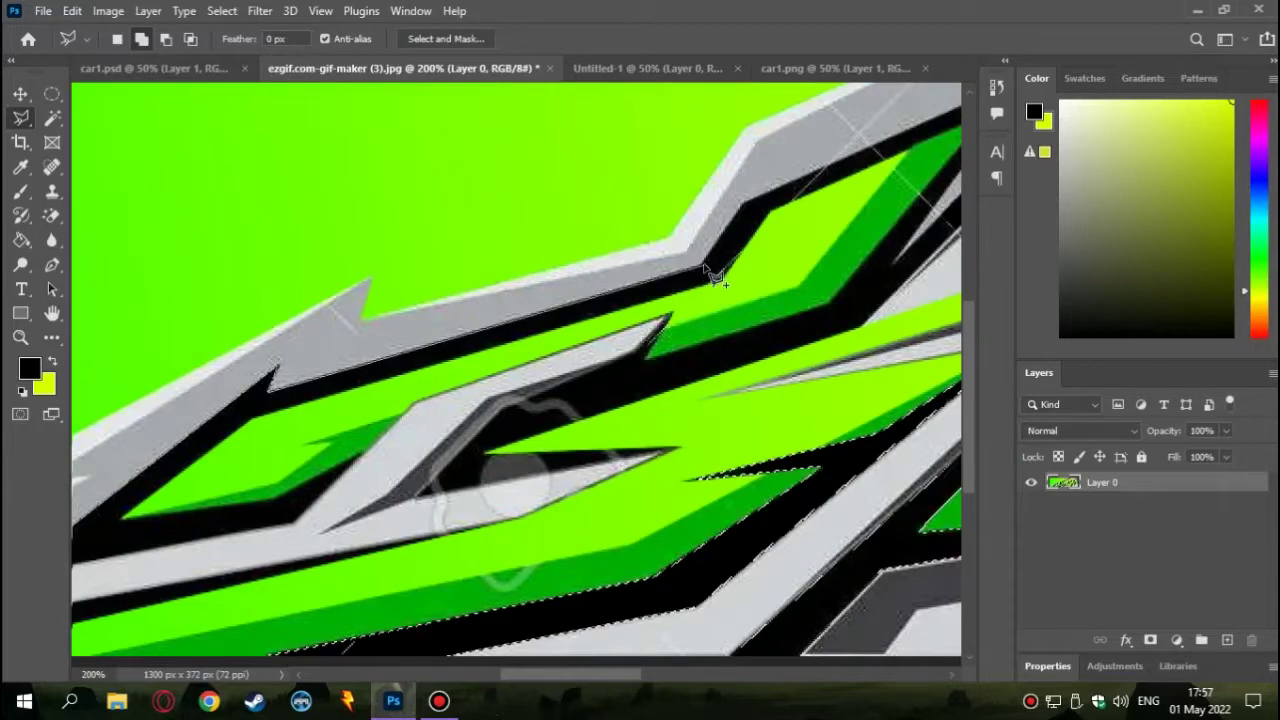
{"action": "scroll", "coordinate": [700, 410], "scroll_direction": "up", "scroll_amount": 2}
{"action": "scroll", "coordinate": [700, 410], "scroll_direction": "right", "scroll_amount": 3}
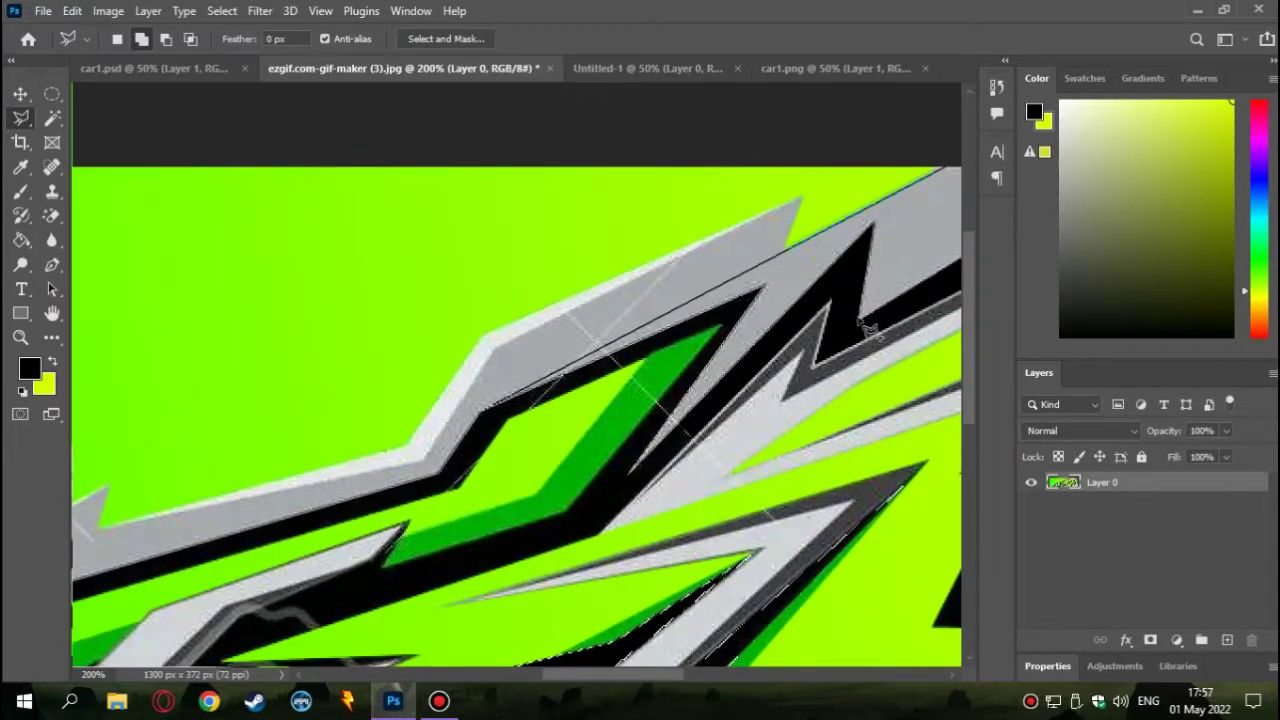
{"action": "scroll", "coordinate": [868, 330], "scroll_direction": "right", "scroll_amount": 3}
{"action": "scroll", "coordinate": [868, 330], "scroll_direction": "up", "scroll_amount": 1}
{"action": "scroll", "coordinate": [645, 310], "scroll_direction": "up", "scroll_amount": 2}
{"action": "scroll", "coordinate": [645, 310], "scroll_direction": "right", "scroll_amount": 3}
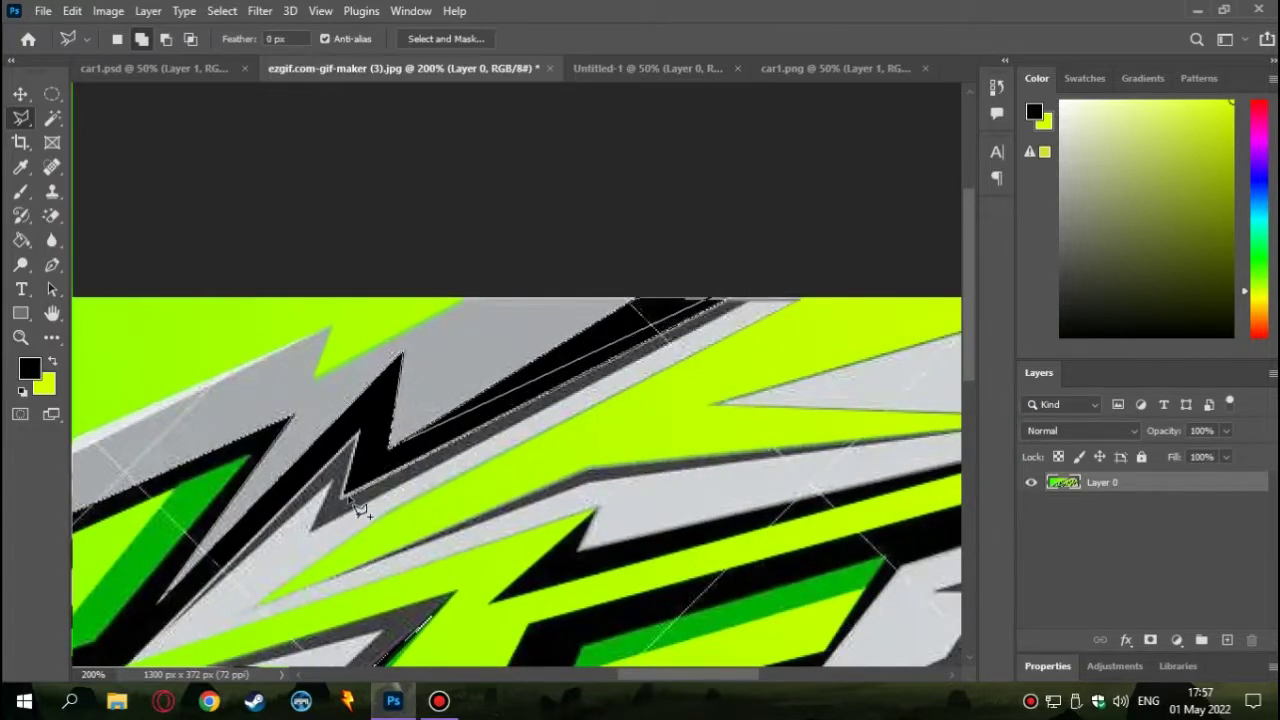
{"action": "scroll", "coordinate": [355, 505], "scroll_direction": "up", "scroll_amount": 2}
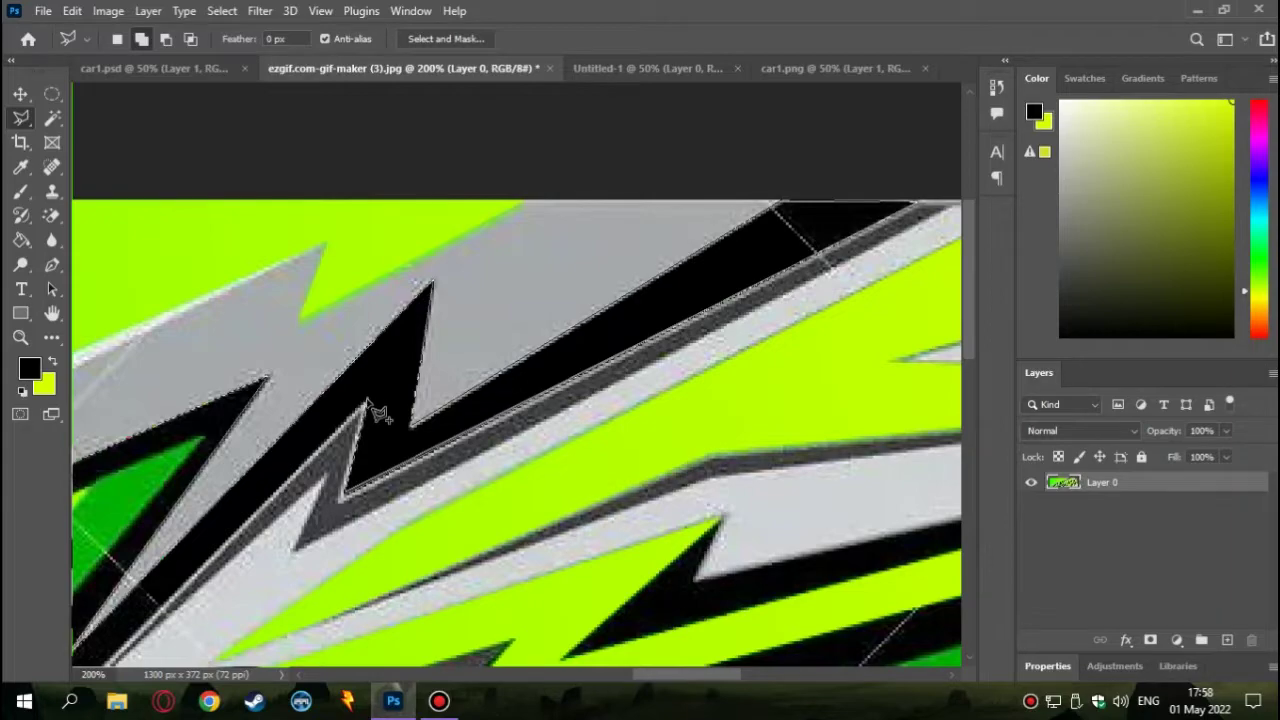
{"action": "scroll", "coordinate": [378, 413], "scroll_direction": "down", "scroll_amount": 2}
{"action": "scroll", "coordinate": [378, 413], "scroll_direction": "left", "scroll_amount": 2}
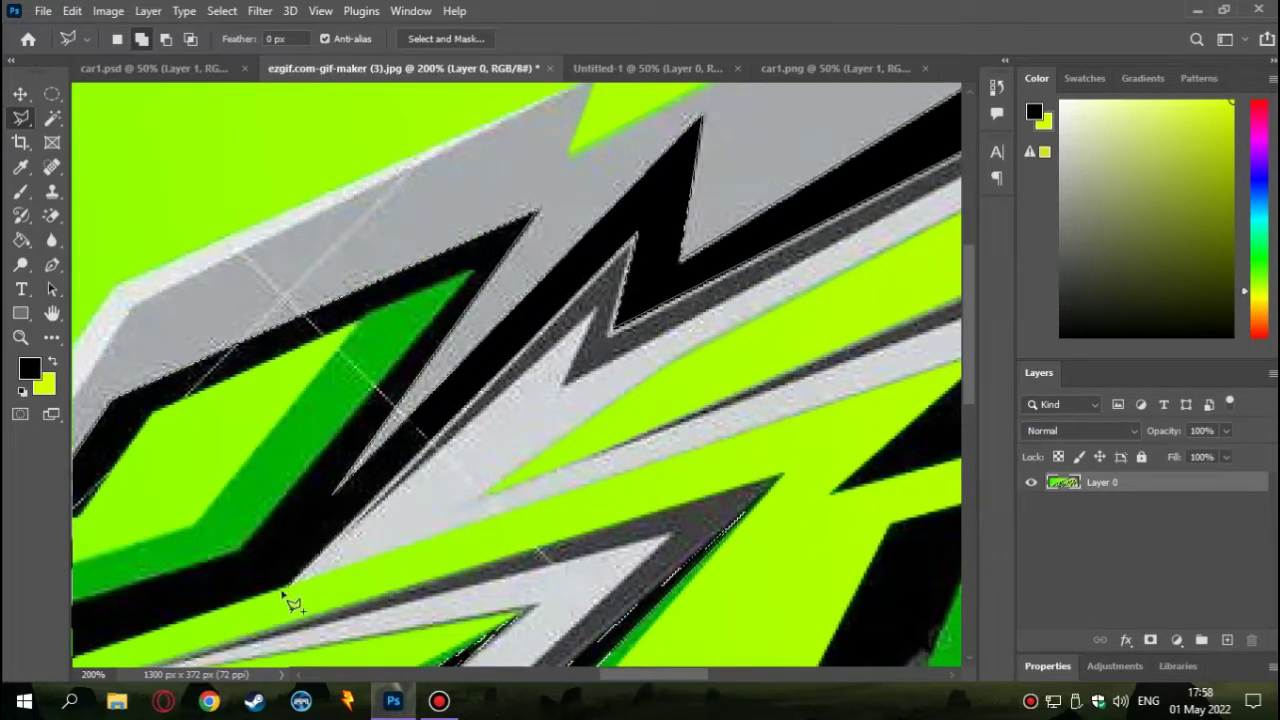
{"action": "scroll", "coordinate": [200, 580], "scroll_direction": "down", "scroll_amount": 2}
{"action": "scroll", "coordinate": [250, 560], "scroll_direction": "left", "scroll_amount": 3}
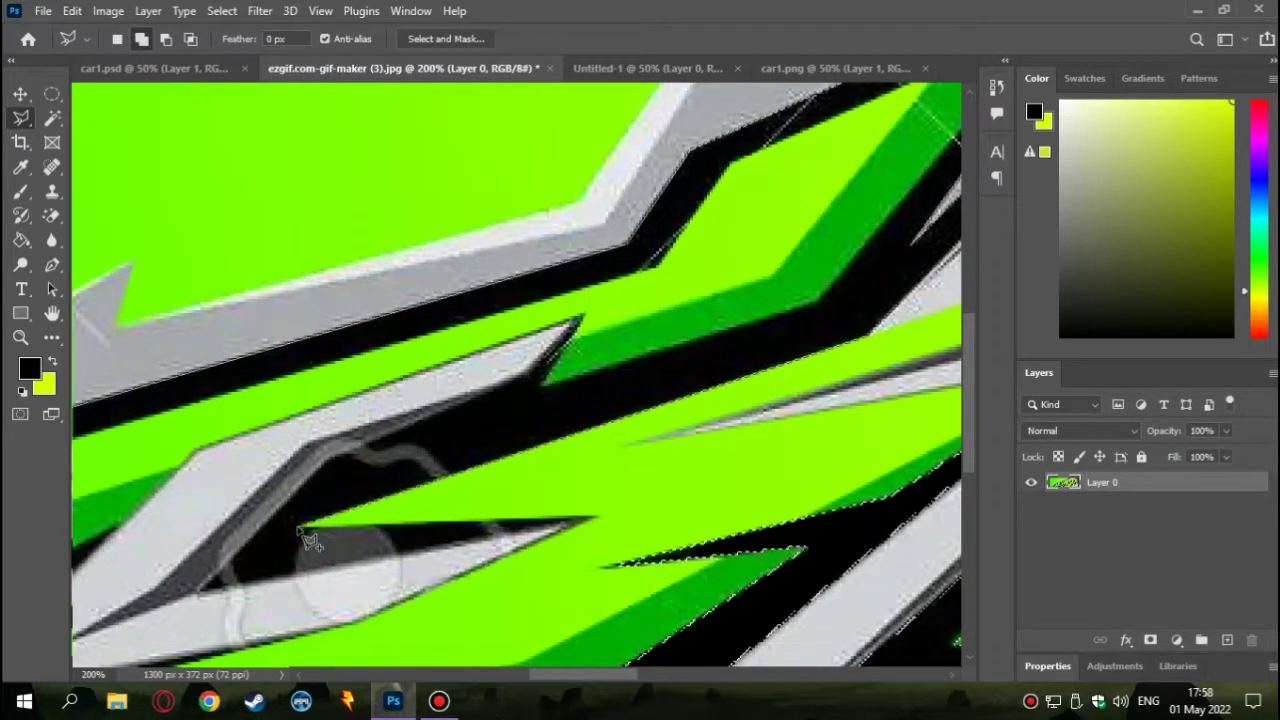
{"action": "scroll", "coordinate": [188, 614], "scroll_direction": "down", "scroll_amount": 2}
{"action": "scroll", "coordinate": [188, 614], "scroll_direction": "left", "scroll_amount": 3}
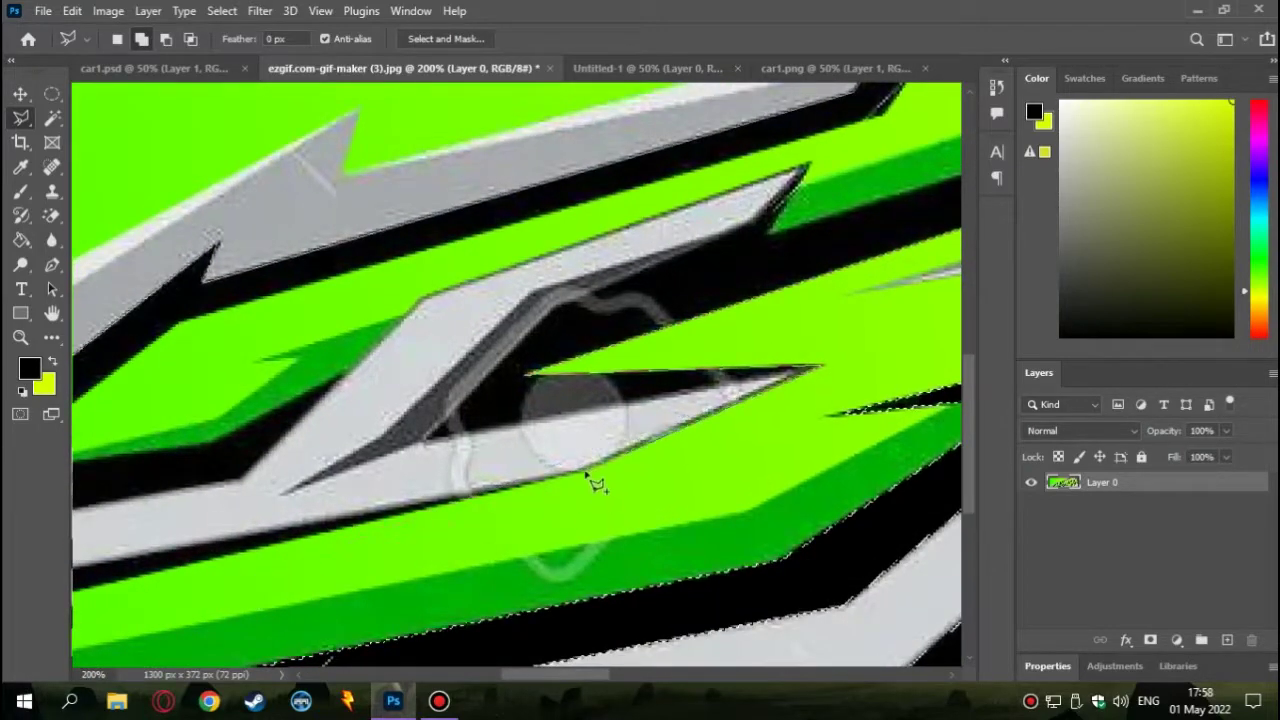
{"action": "scroll", "coordinate": [234, 434], "scroll_direction": "down", "scroll_amount": 3}
{"action": "scroll", "coordinate": [250, 470], "scroll_direction": "left", "scroll_amount": 3}
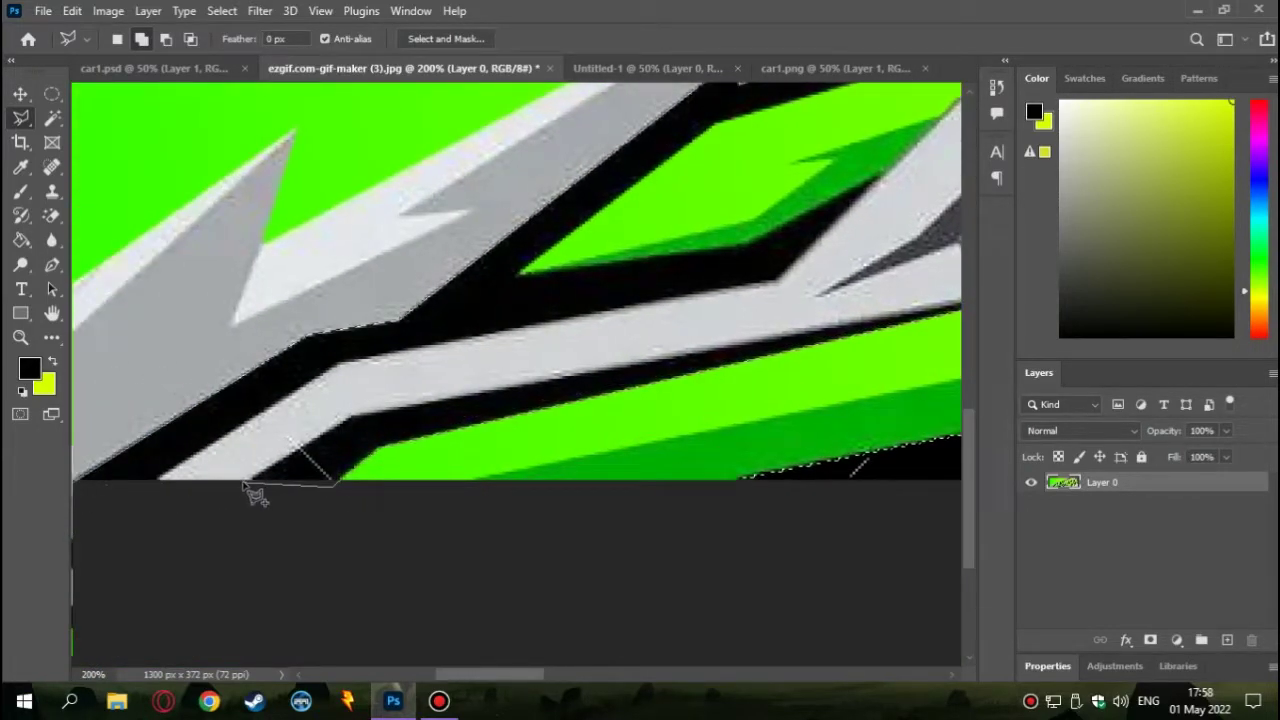
{"action": "scroll", "coordinate": [362, 428], "scroll_direction": "up", "scroll_amount": 3}
{"action": "scroll", "coordinate": [362, 428], "scroll_direction": "right", "scroll_amount": 3}
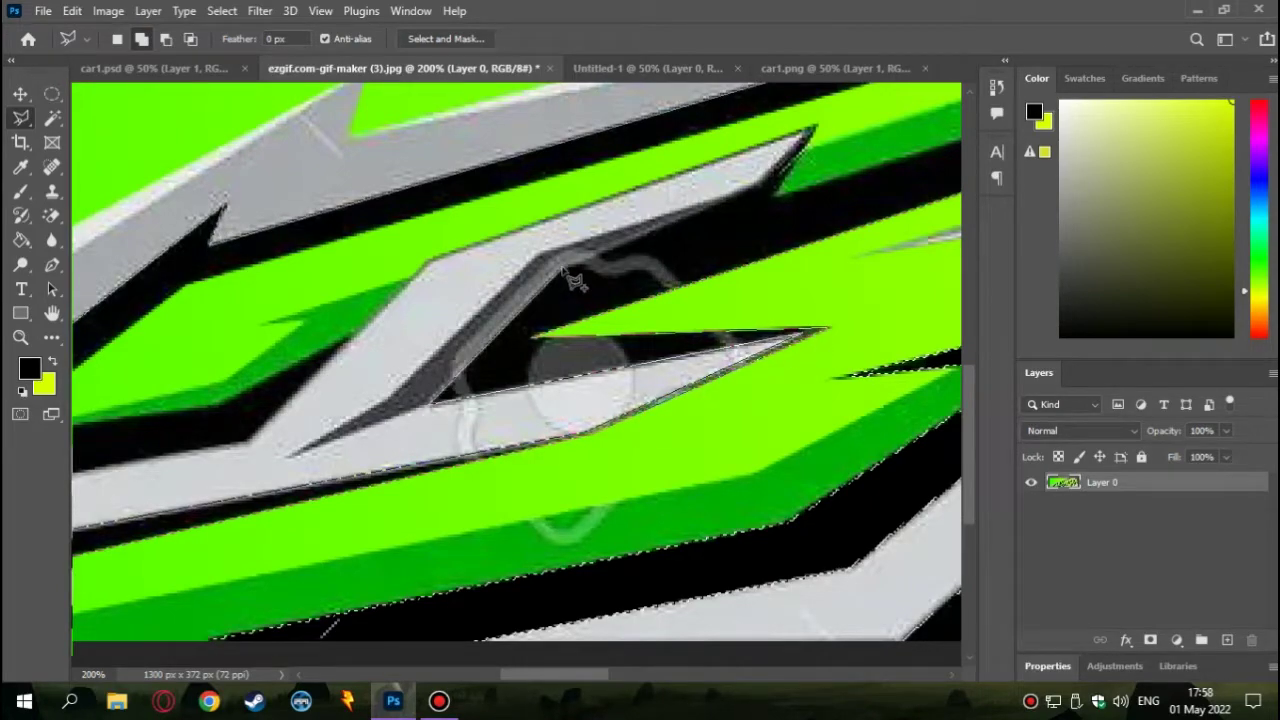
{"action": "scroll", "coordinate": [575, 282], "scroll_direction": "up", "scroll_amount": 3}
{"action": "scroll", "coordinate": [469, 528], "scroll_direction": "right", "scroll_amount": 3}
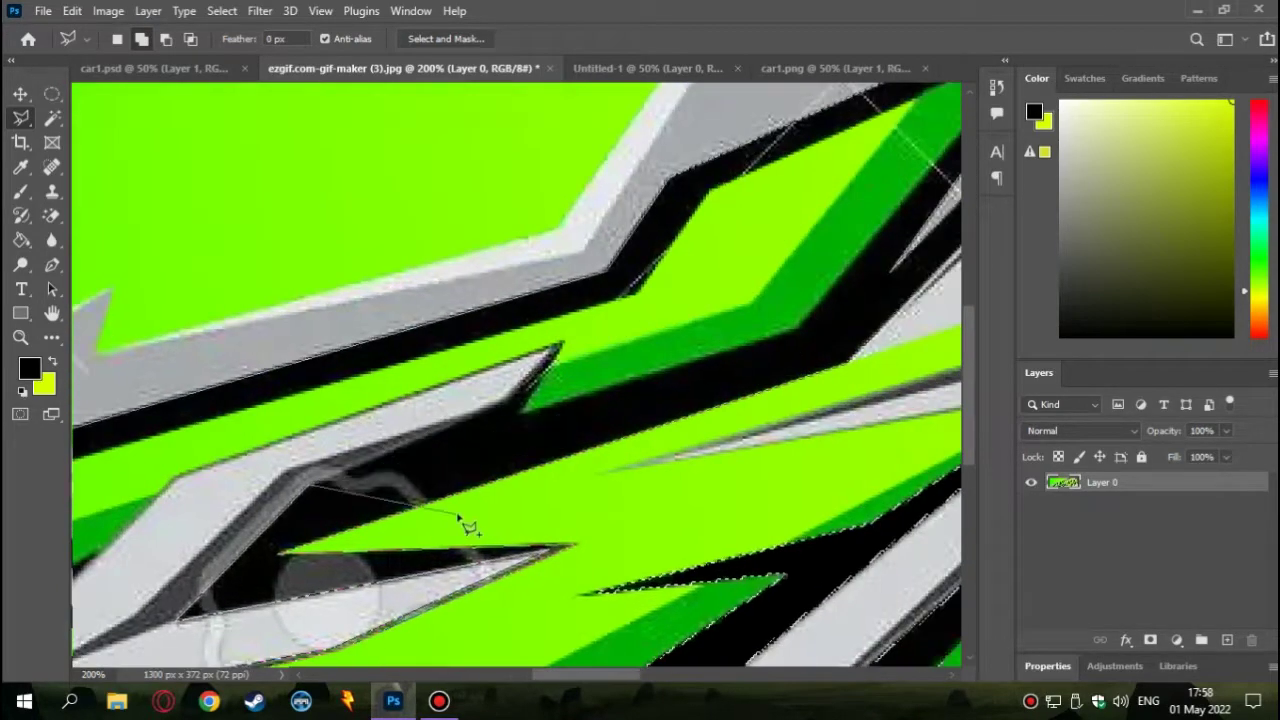
{"action": "left_click", "coordinate": [520, 410]}
{"action": "scroll", "coordinate": [520, 410], "scroll_direction": "up", "scroll_amount": 3}
{"action": "scroll", "coordinate": [805, 500], "scroll_direction": "left", "scroll_amount": 3}
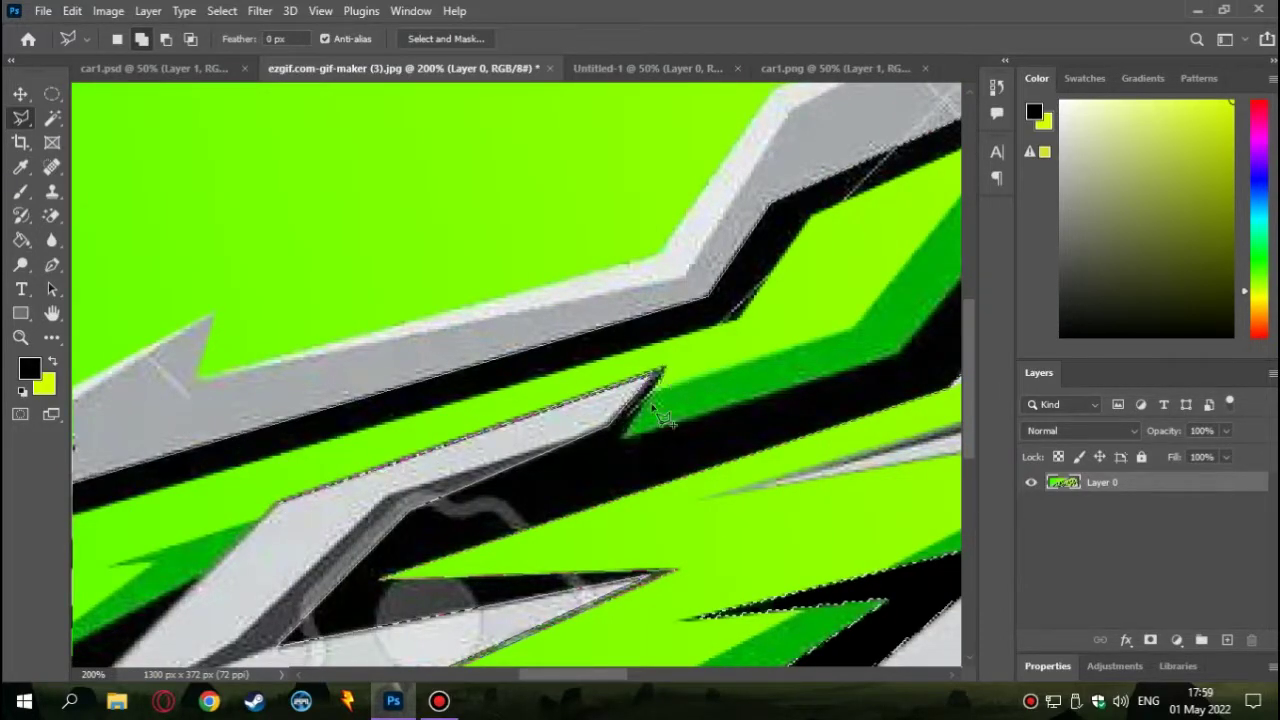
{"action": "scroll", "coordinate": [720, 390], "scroll_direction": "up", "scroll_amount": 3}
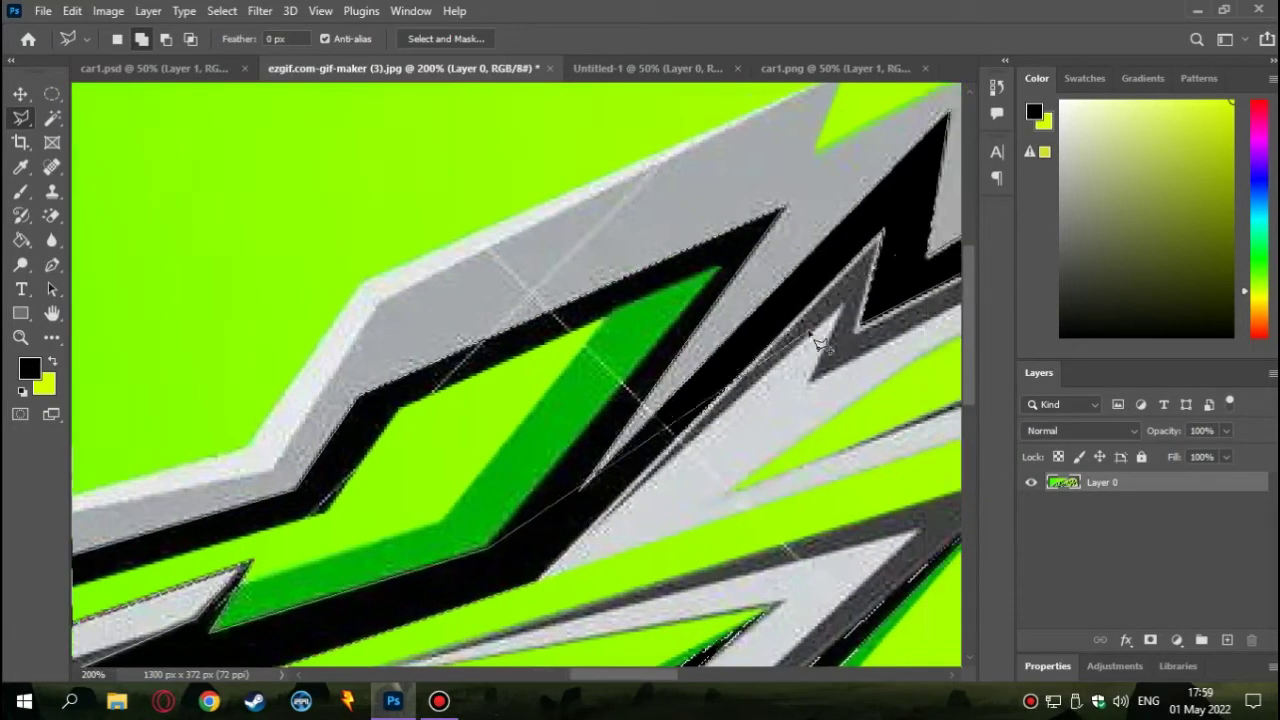
{"action": "scroll", "coordinate": [790, 320], "scroll_direction": "right", "scroll_amount": 3}
{"action": "scroll", "coordinate": [300, 525], "scroll_direction": "down", "scroll_amount": 3}
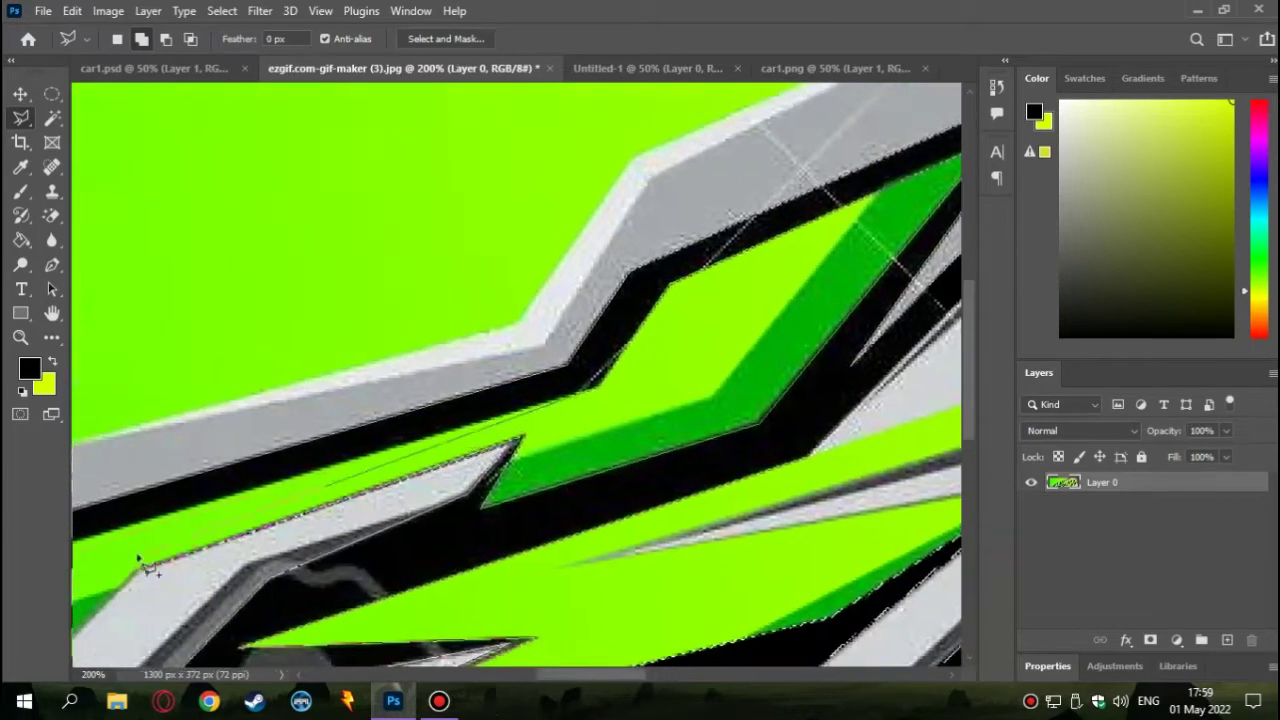
{"action": "scroll", "coordinate": [256, 526], "scroll_direction": "left", "scroll_amount": 3}
{"action": "scroll", "coordinate": [247, 516], "scroll_direction": "down", "scroll_amount": 3}
{"action": "scroll", "coordinate": [322, 490], "scroll_direction": "left", "scroll_amount": 3}
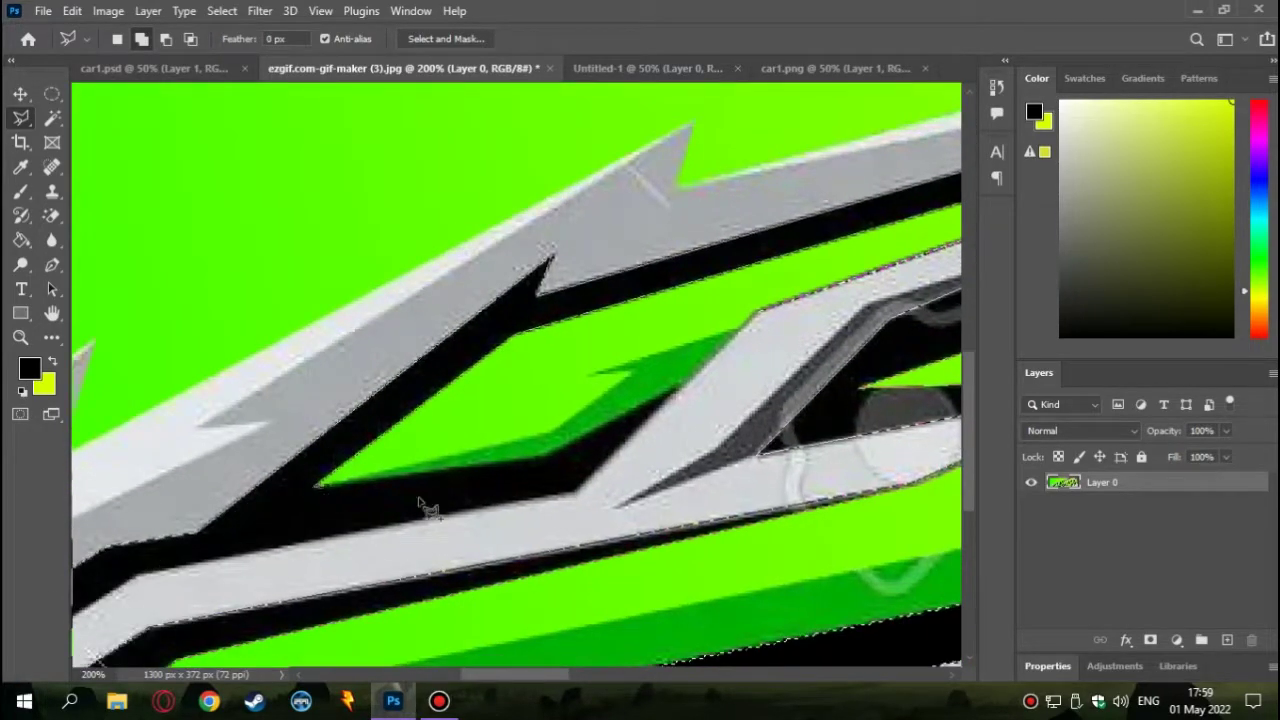
{"action": "scroll", "coordinate": [585, 498], "scroll_direction": "down", "scroll_amount": 3}
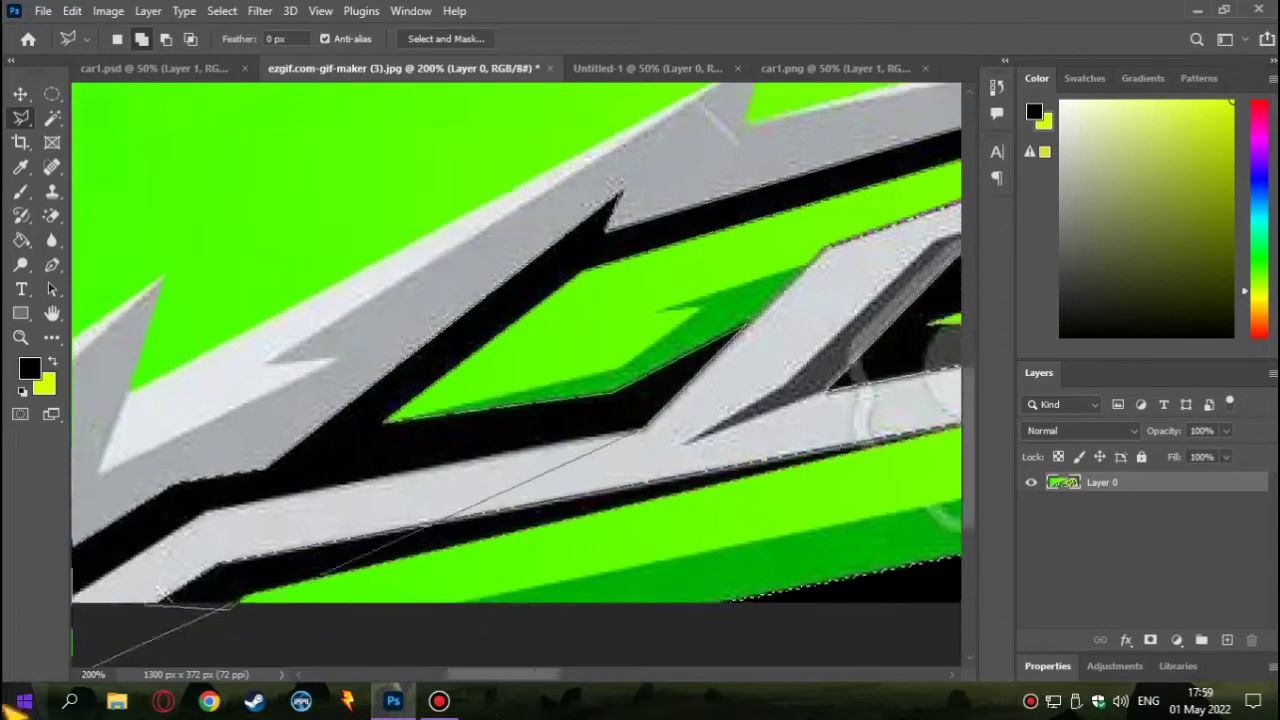
{"action": "scroll", "coordinate": [470, 463], "scroll_direction": "left", "scroll_amount": 3}
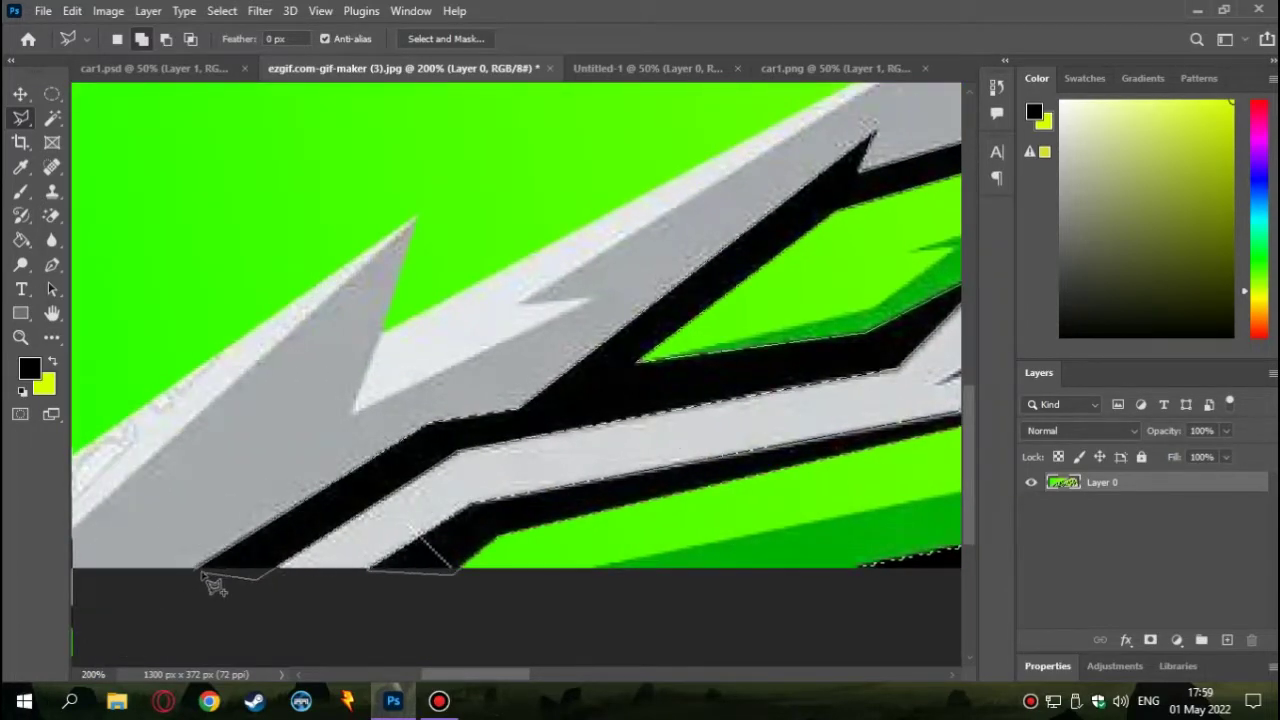
{"action": "scroll", "coordinate": [457, 629], "scroll_direction": "down", "scroll_amount": 2}
{"action": "scroll", "coordinate": [443, 606], "scroll_direction": "down", "scroll_amount": 1}
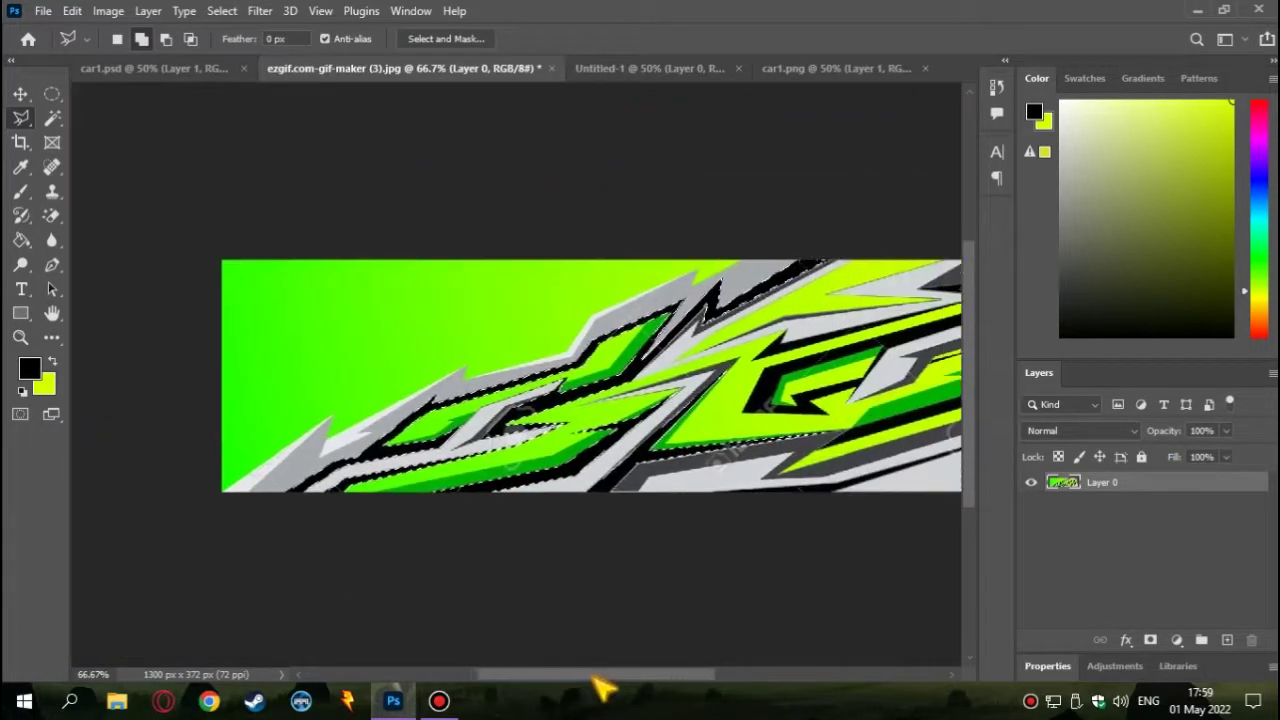
Close the traced lasso outline around the black stripe
{"action": "scroll", "coordinate": [557, 591], "scroll_direction": "up", "scroll_amount": 2}
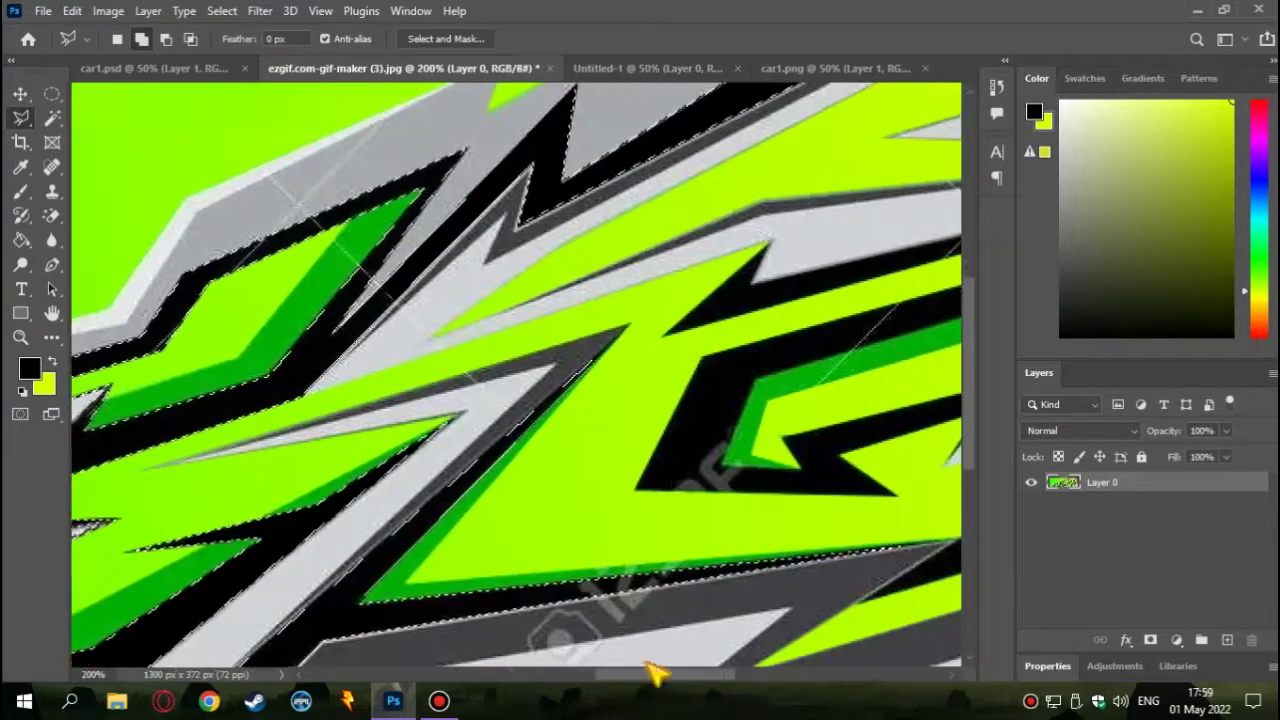
{"action": "scroll", "coordinate": [623, 534], "scroll_direction": "right", "scroll_amount": 2}
{"action": "scroll", "coordinate": [560, 360], "scroll_direction": "up", "scroll_amount": 1}
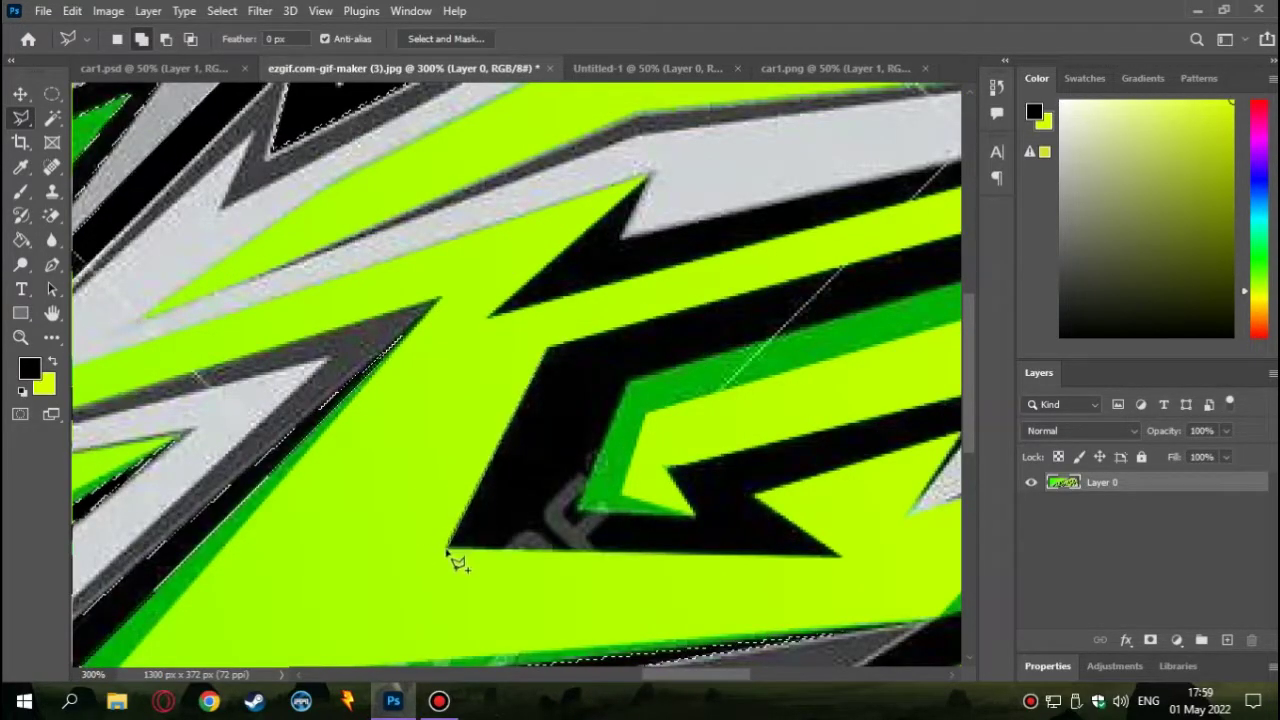
{"action": "scroll", "coordinate": [762, 507], "scroll_direction": "right", "scroll_amount": 2}
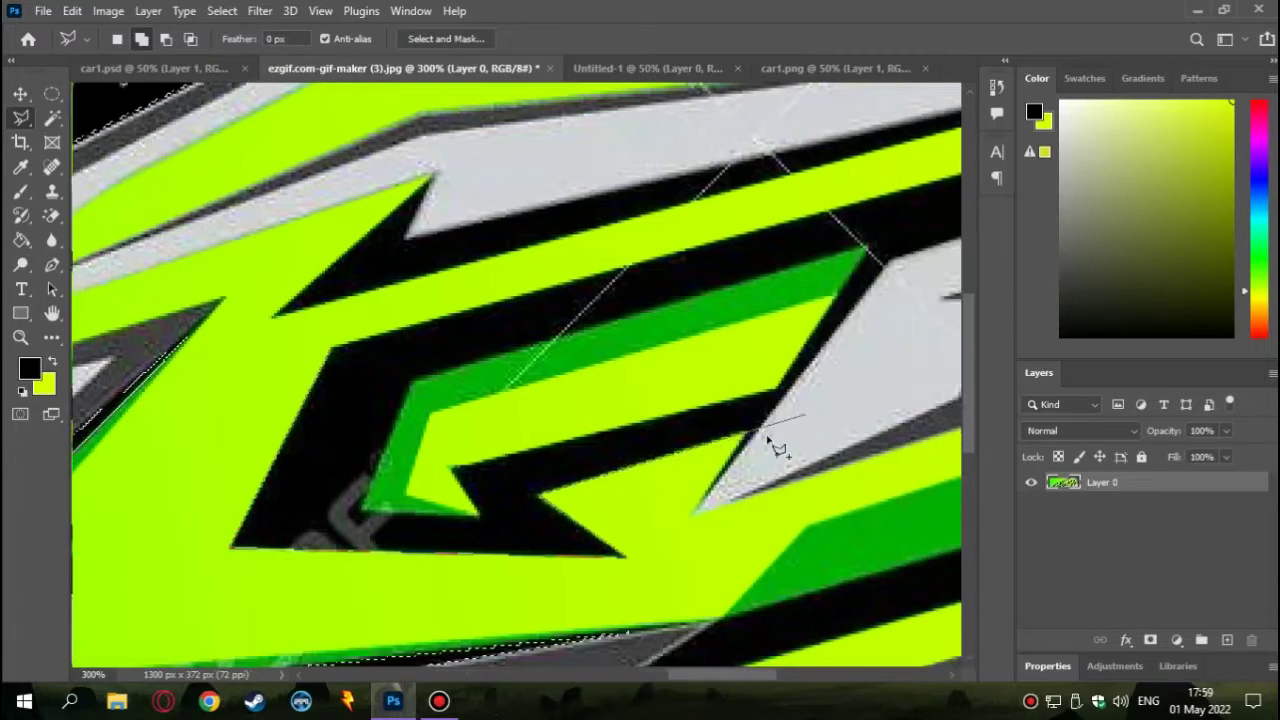
{"action": "scroll", "coordinate": [905, 295], "scroll_direction": "right", "scroll_amount": 2}
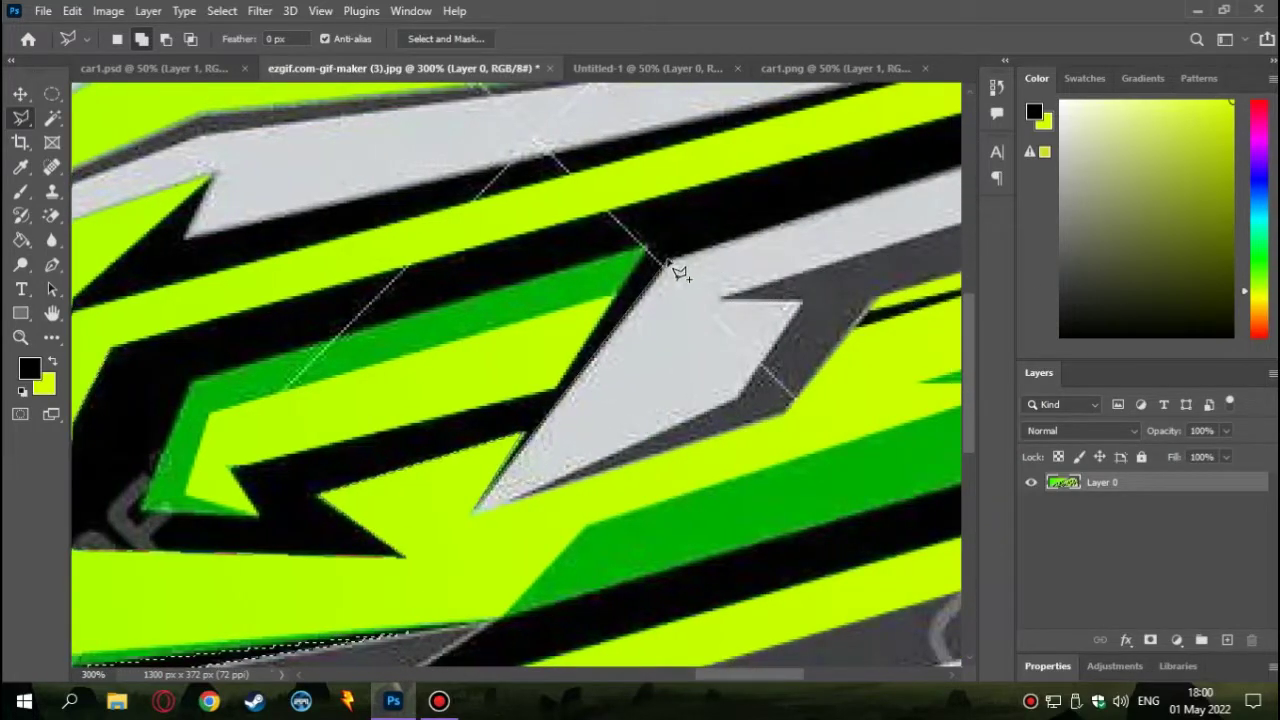
{"action": "scroll", "coordinate": [700, 272], "scroll_direction": "right", "scroll_amount": 2}
{"action": "scroll", "coordinate": [700, 272], "scroll_direction": "up", "scroll_amount": 1}
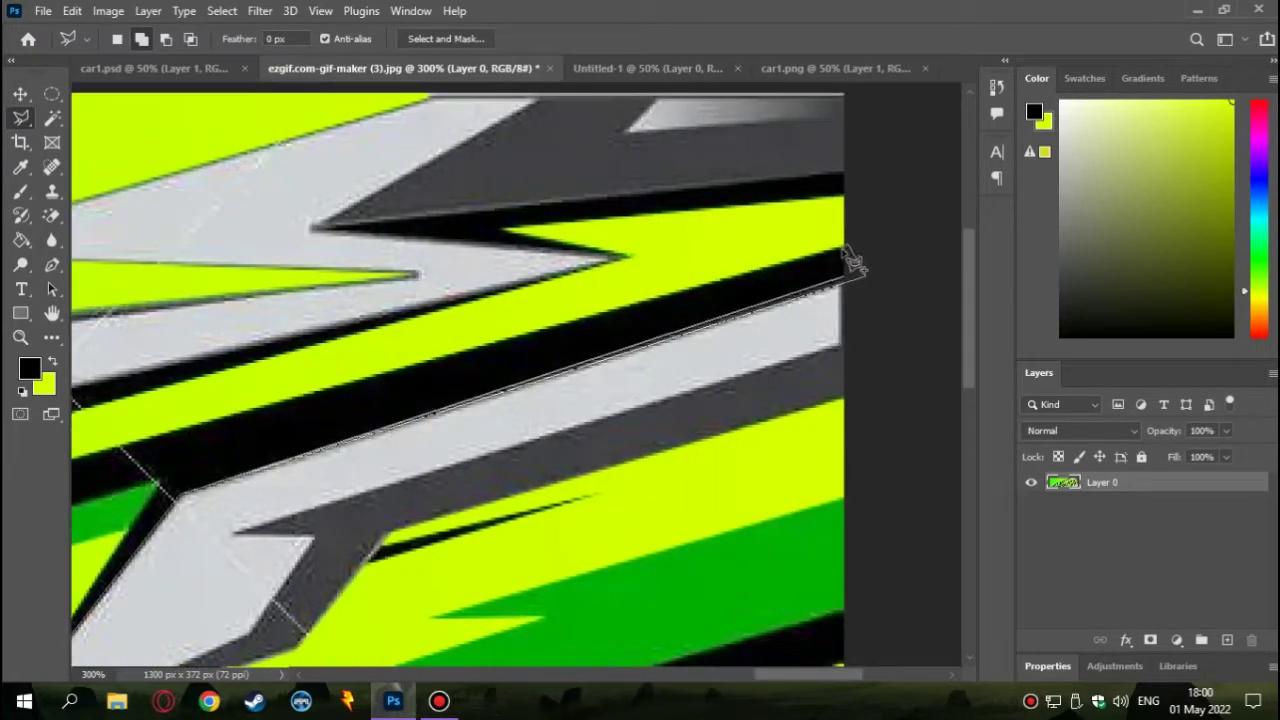
{"action": "scroll", "coordinate": [157, 514], "scroll_direction": "left", "scroll_amount": 3}
{"action": "scroll", "coordinate": [394, 491], "scroll_direction": "down", "scroll_amount": 1}
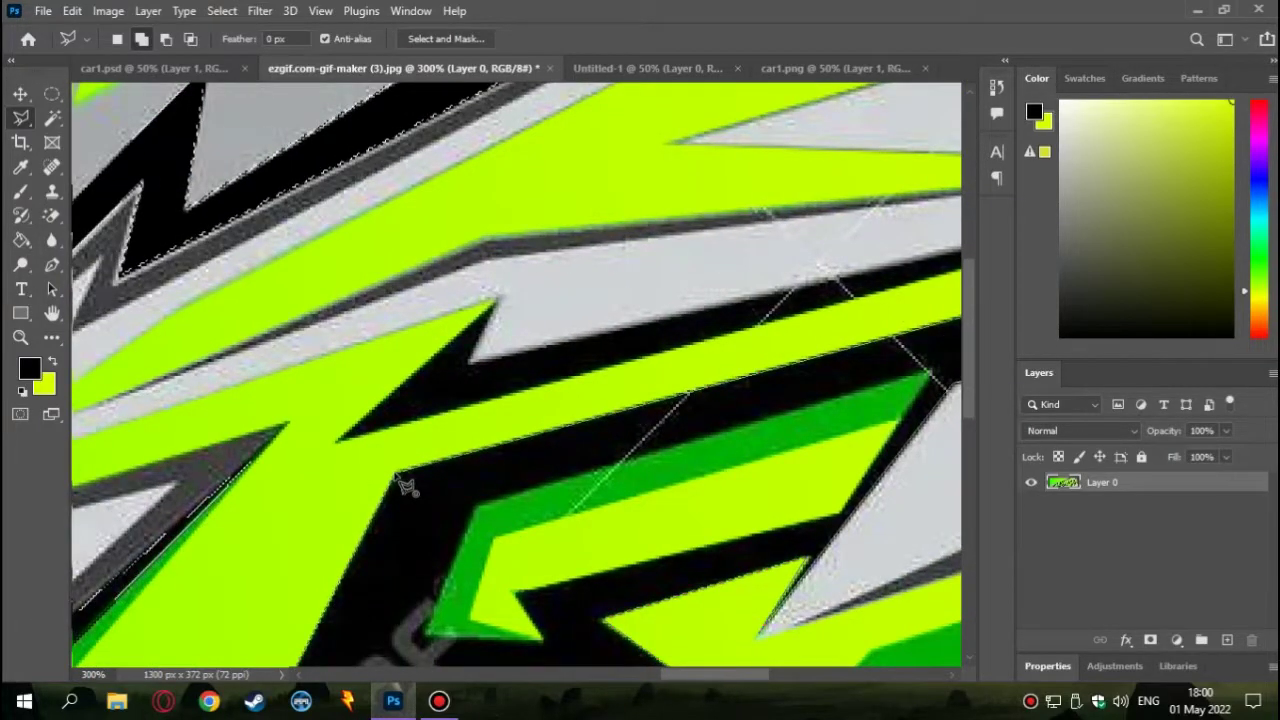
{"action": "scroll", "coordinate": [405, 487], "scroll_direction": "down", "scroll_amount": 2}
{"action": "scroll", "coordinate": [300, 350], "scroll_direction": "right", "scroll_amount": 2}
{"action": "scroll", "coordinate": [420, 277], "scroll_direction": "down", "scroll_amount": 1}
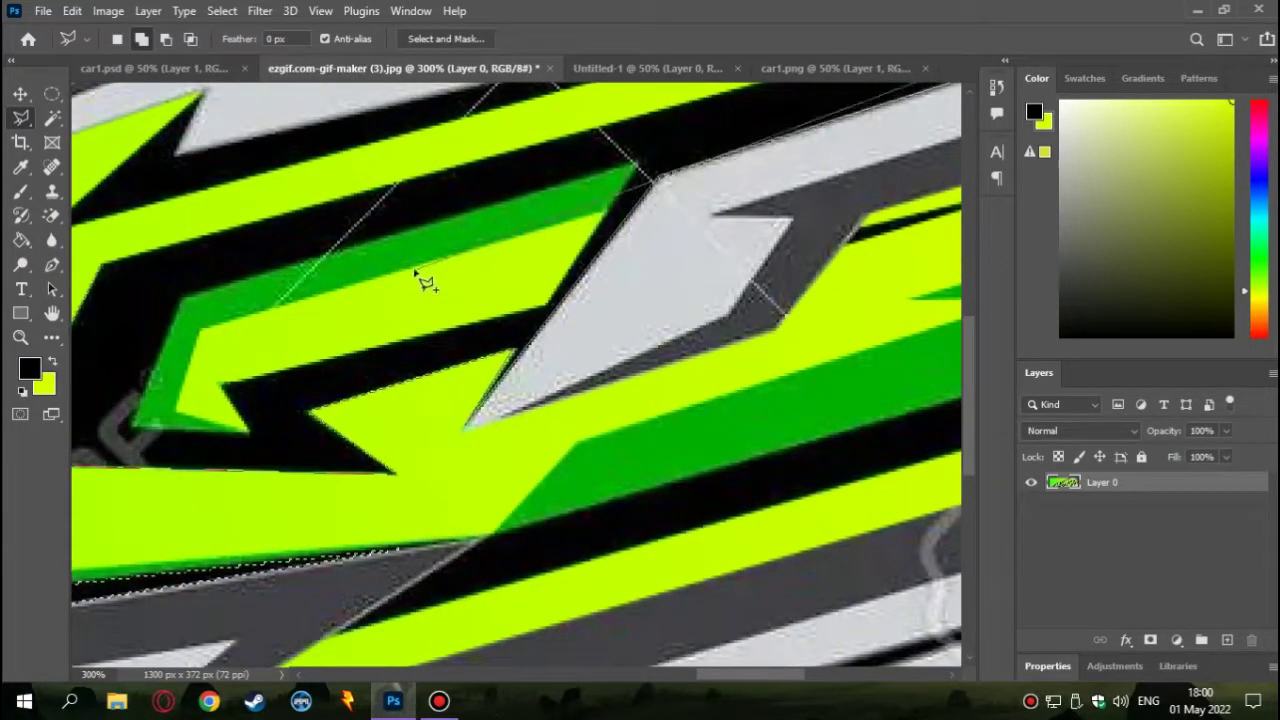
{"action": "scroll", "coordinate": [420, 277], "scroll_direction": "left", "scroll_amount": 1}
{"action": "scroll", "coordinate": [232, 220], "scroll_direction": "left", "scroll_amount": 2}
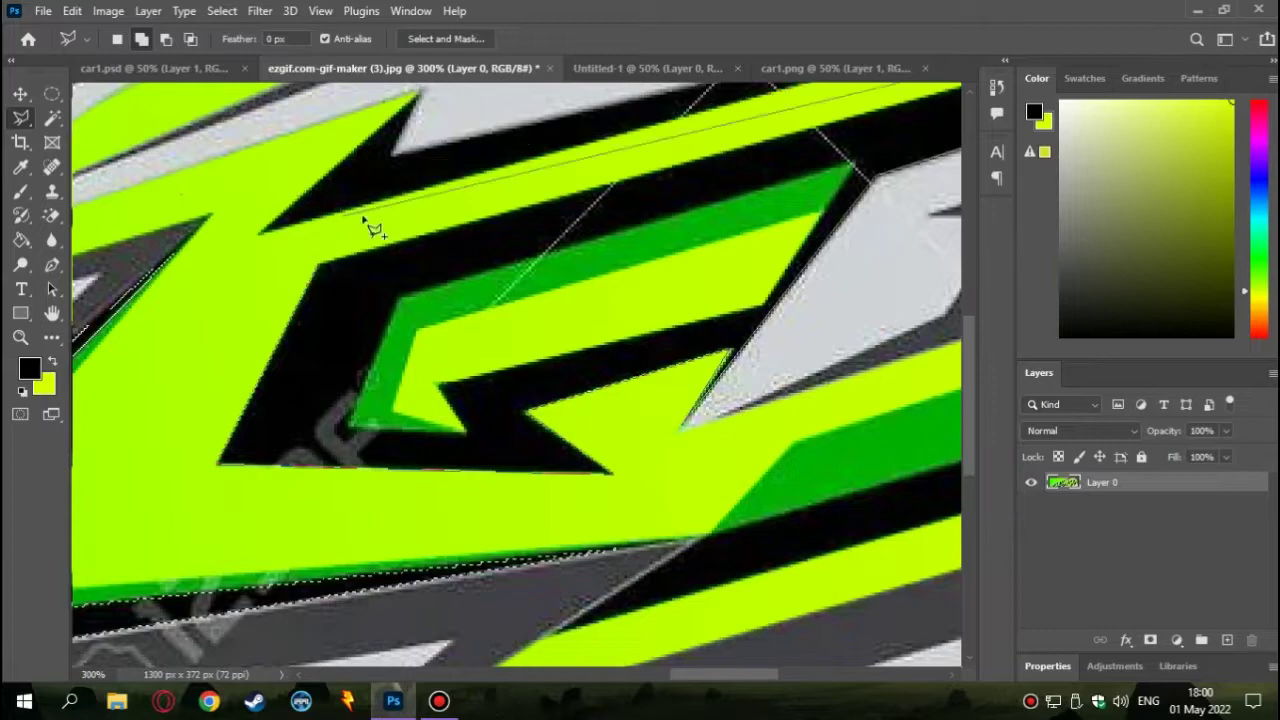
{"action": "left_click", "coordinate": [327, 270]}
In subtract mode, trace points at the grey shape's corner, past the right edge, and along the band
{"action": "left_click", "coordinate": [166, 38]}
{"action": "left_click", "coordinate": [860, 172]}
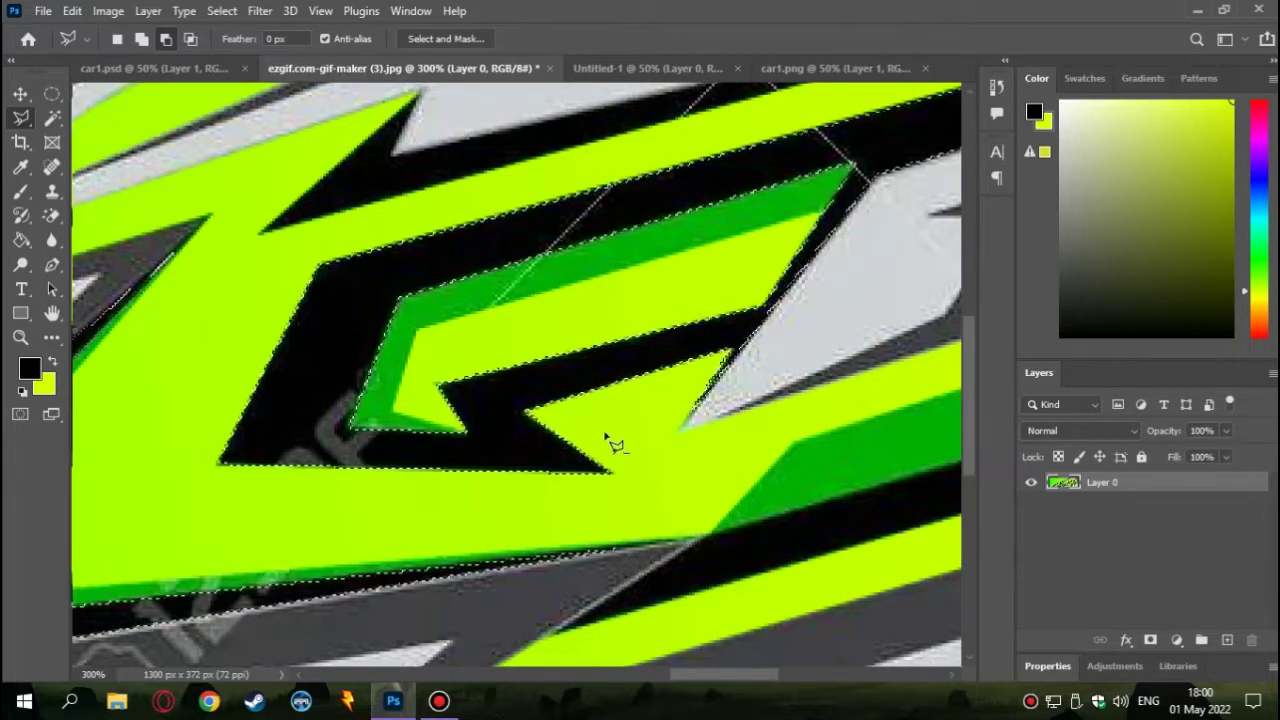
{"action": "key", "text": "ctrl+minus"}
{"action": "key", "text": "ctrl+minus"}
{"action": "key", "text": "ctrl+plus"}
{"action": "scroll", "coordinate": [580, 530], "scroll_direction": "up", "scroll_amount": 1}
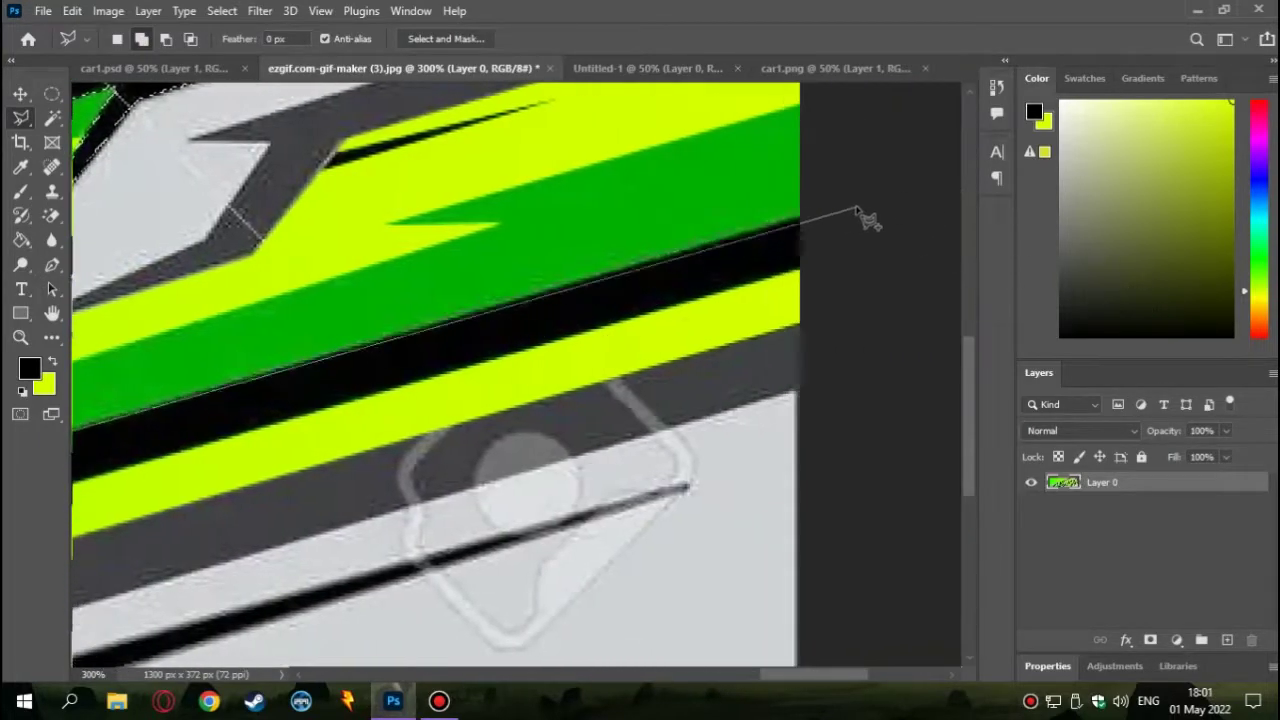
{"action": "left_click", "coordinate": [852, 200]}
{"action": "scroll", "coordinate": [728, 292], "scroll_direction": "left", "scroll_amount": 3}
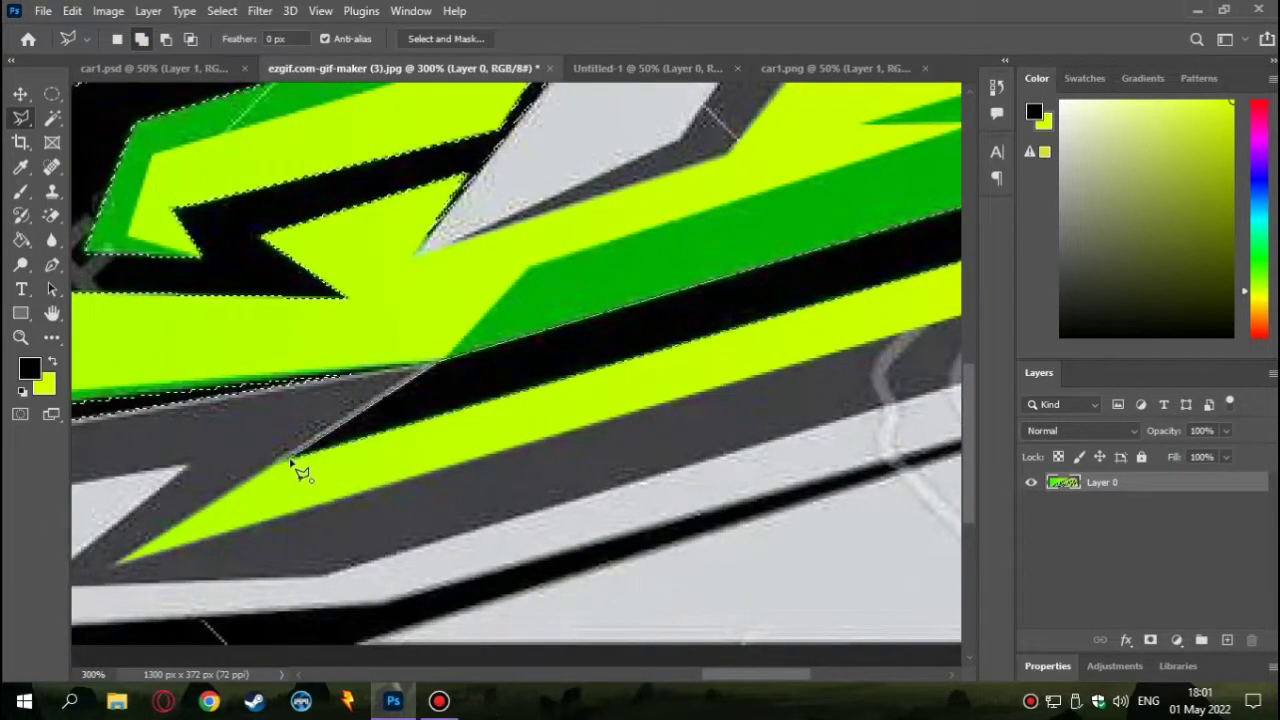
{"action": "scroll", "coordinate": [330, 470], "scroll_direction": "left", "scroll_amount": 3}
{"action": "scroll", "coordinate": [350, 567], "scroll_direction": "down", "scroll_amount": 2}
{"action": "scroll", "coordinate": [300, 575], "scroll_direction": "right", "scroll_amount": 3}
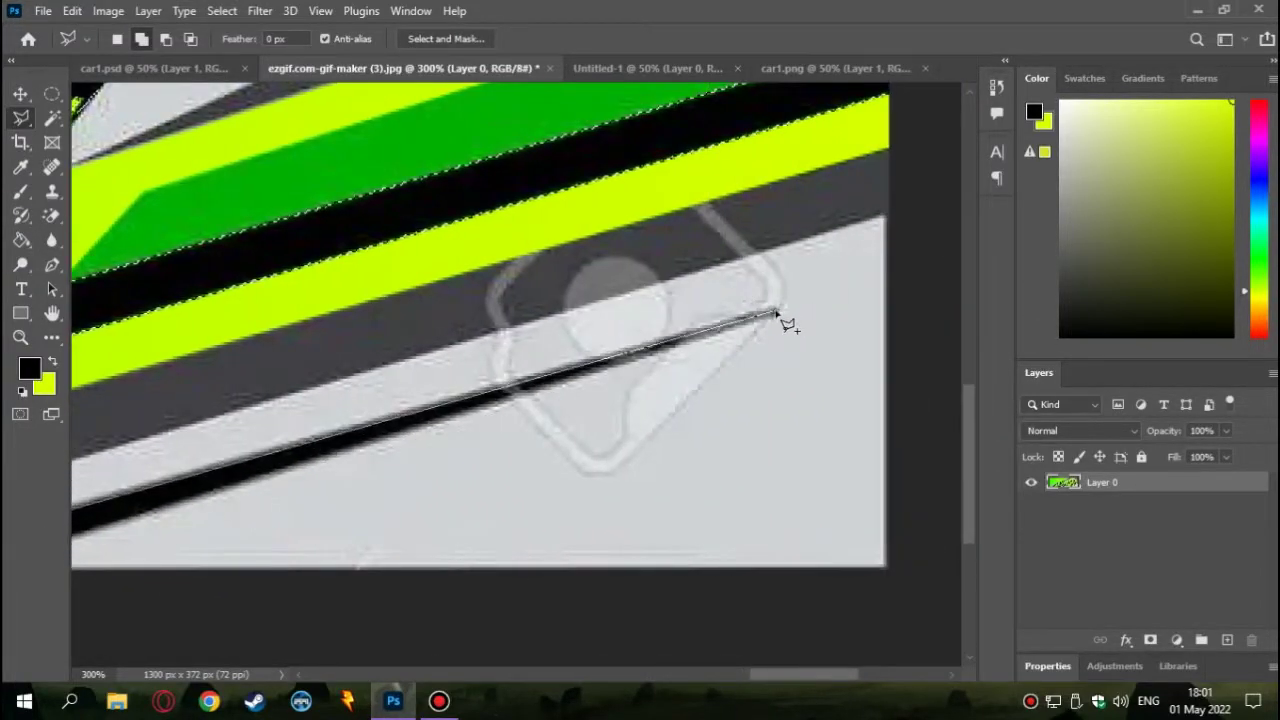
{"action": "left_click", "coordinate": [787, 323]}
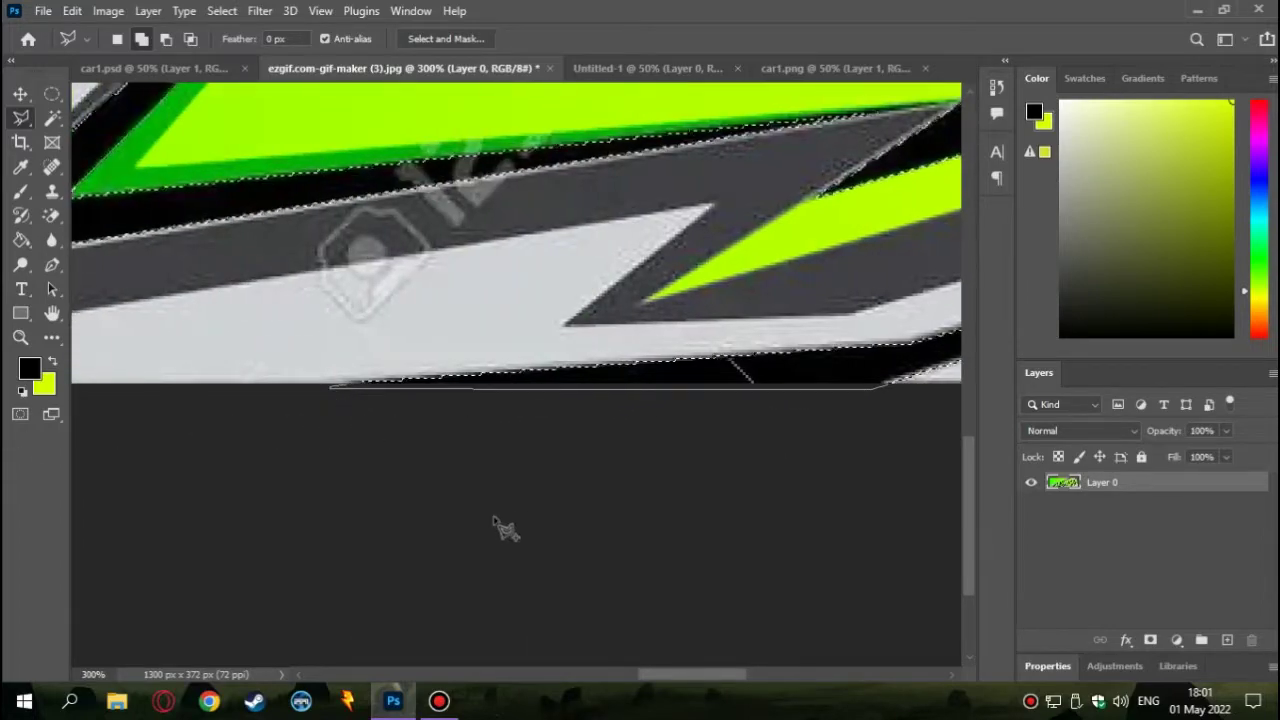
Add lasso points at the wedge tips and right edge, then zoom out to the whole image
{"action": "key", "text": "ctrl+minus"}
{"action": "key", "text": "ctrl+plus"}
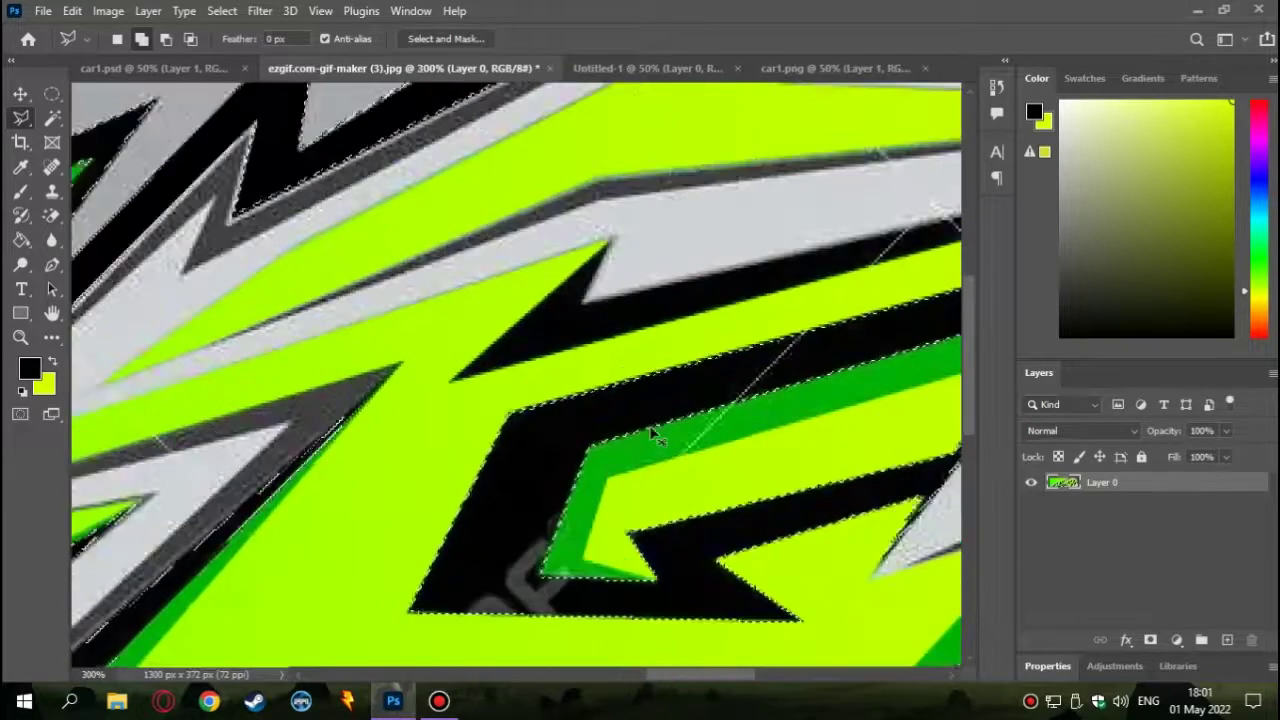
{"action": "key", "text": "ctrl+plus"}
{"action": "left_click", "coordinate": [430, 435]}
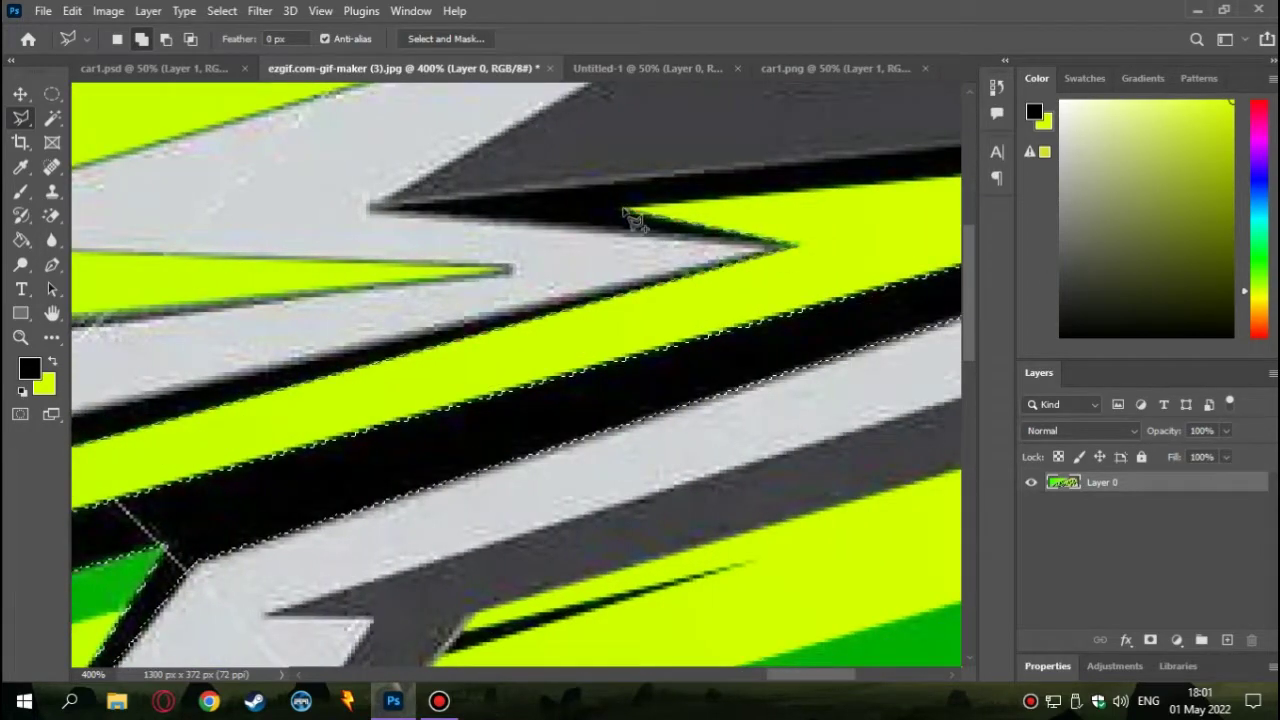
{"action": "left_click", "coordinate": [630, 218]}
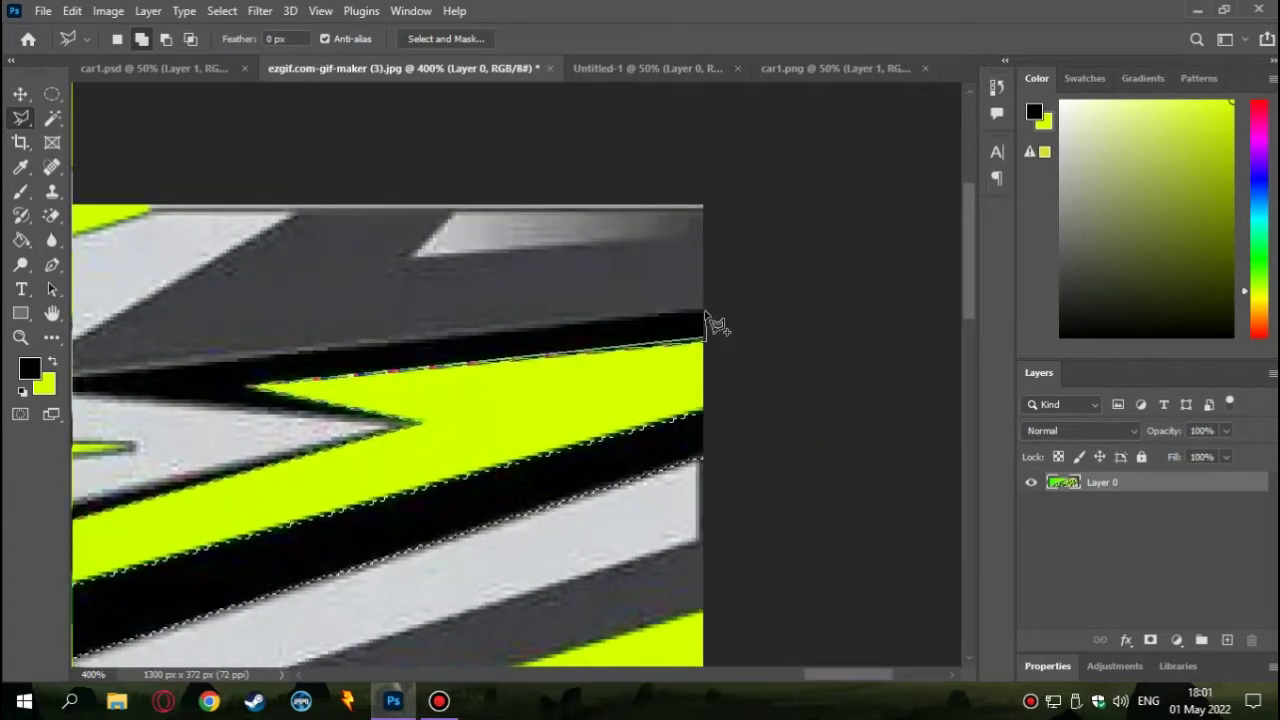
{"action": "left_click", "coordinate": [705, 318]}
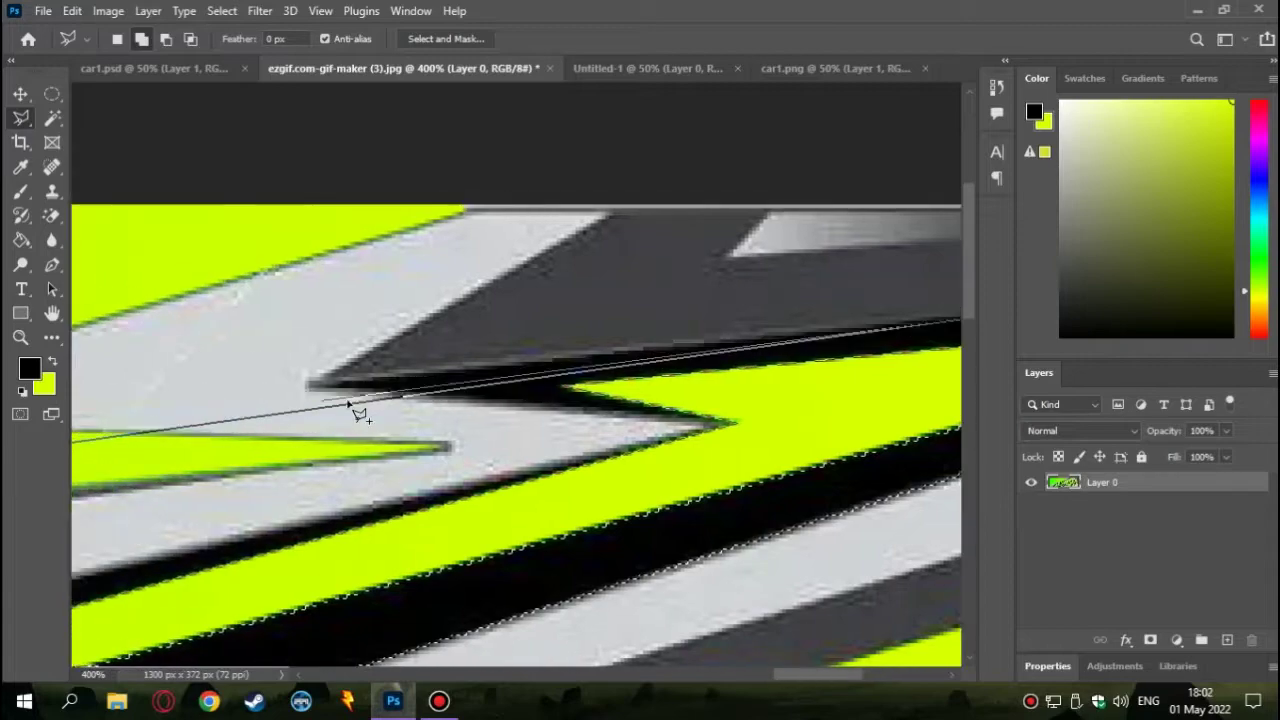
{"action": "left_click", "coordinate": [717, 428]}
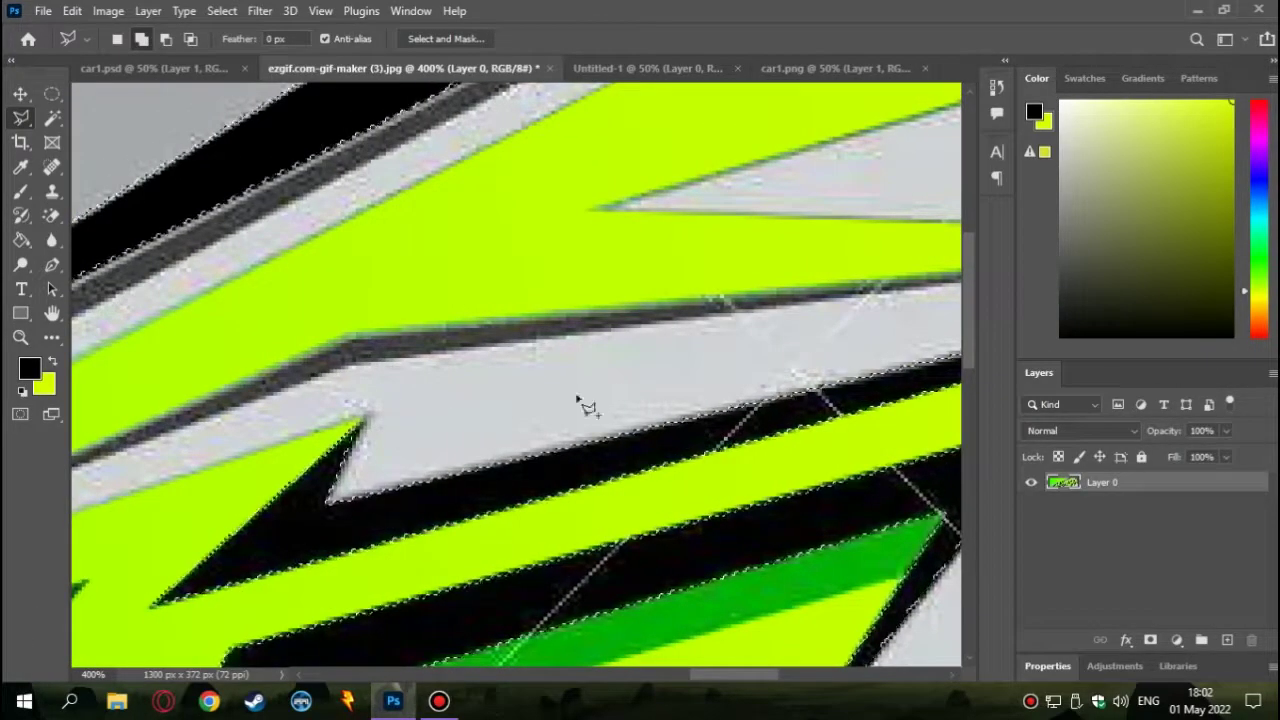
{"action": "key", "text": "ctrl+minus"}
{"action": "key", "text": "ctrl+minus"}
{"action": "key", "text": "ctrl+minus"}
{"action": "key", "text": "ctrl+minus"}
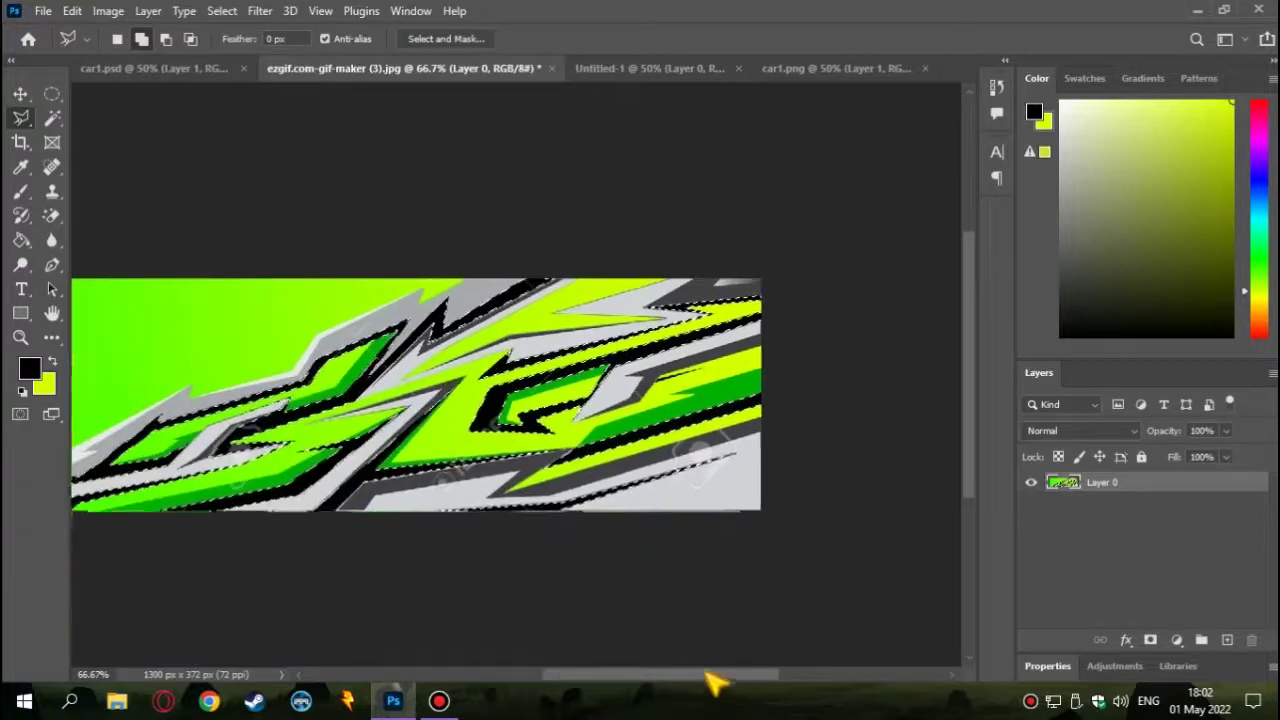
Set the background colour to black (000000)
{"action": "left_click_drag", "start_coordinate": [715, 683], "coordinate": [650, 683]}
{"action": "left_click", "coordinate": [43, 383]}
{"action": "type", "text": "000000"}
{"action": "left_click", "coordinate": [1095, 257]}
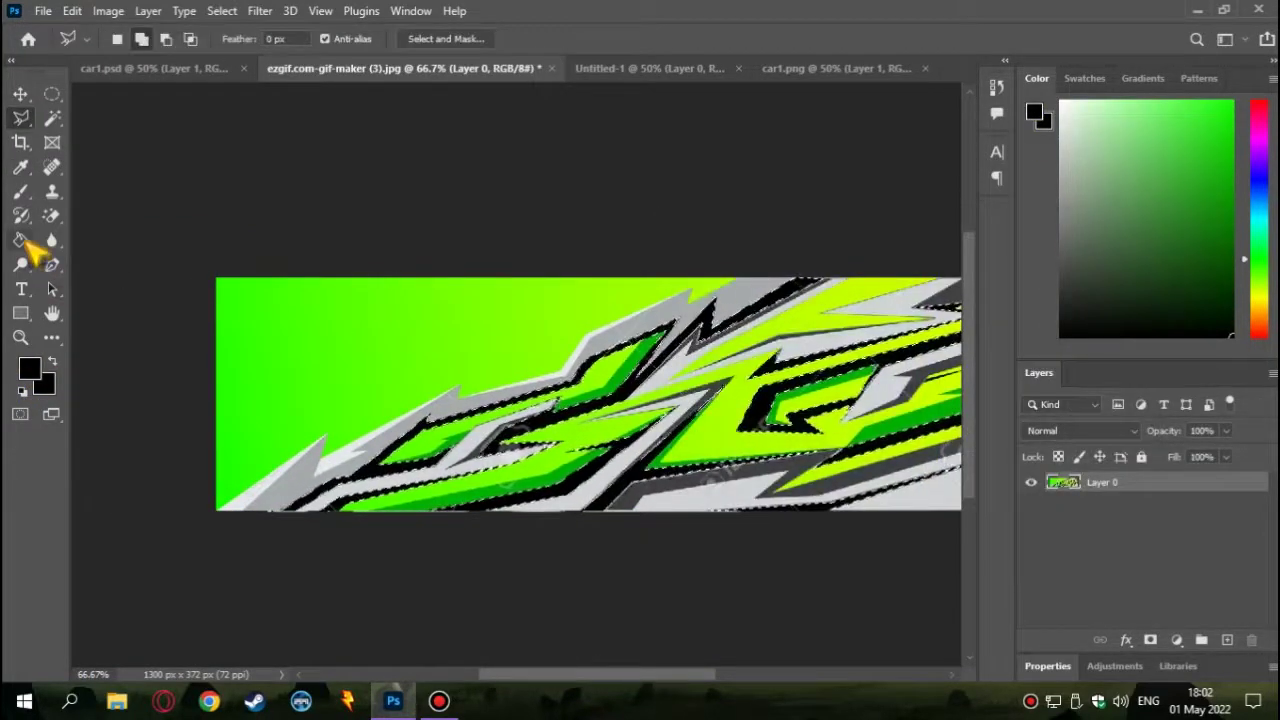
Pick the Gradient tool, then return to the Polygonal Lasso zoomed in on the artwork
{"action": "right_click", "coordinate": [22, 242]}
{"action": "left_click", "coordinate": [90, 240]}
{"action": "scroll", "coordinate": [638, 408], "scroll_direction": "right", "scroll_amount": 5}
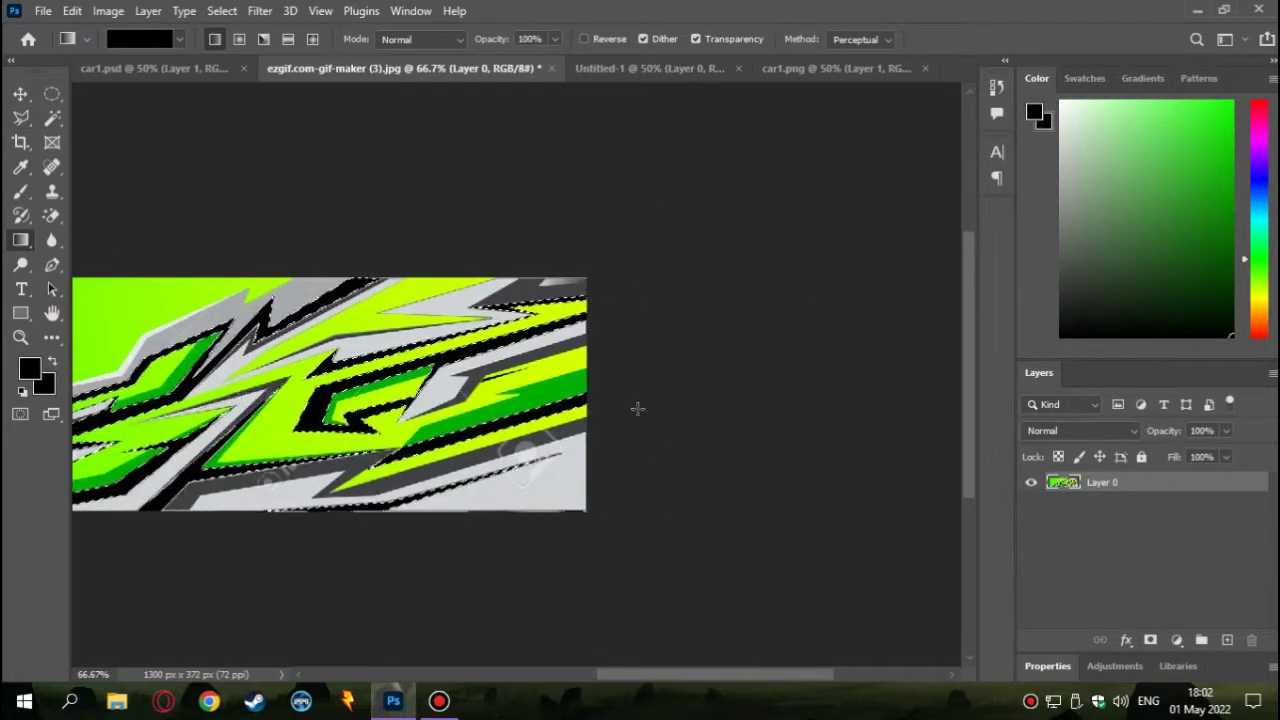
{"action": "scroll", "coordinate": [543, 623], "scroll_direction": "left", "scroll_amount": 5}
{"action": "scroll", "coordinate": [432, 477], "scroll_direction": "down", "scroll_amount": 1}
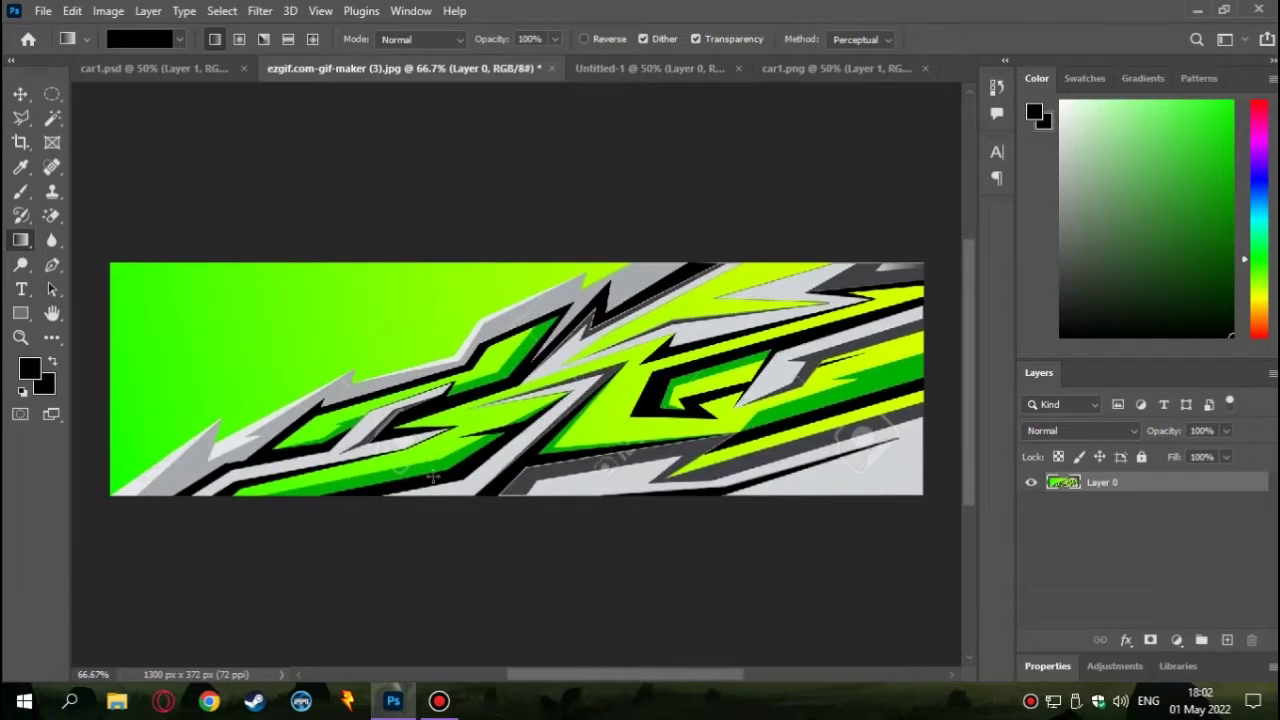
{"action": "left_click", "coordinate": [21, 117]}
{"action": "key", "text": "ctrl+plus"}
{"action": "key", "text": "ctrl+plus"}
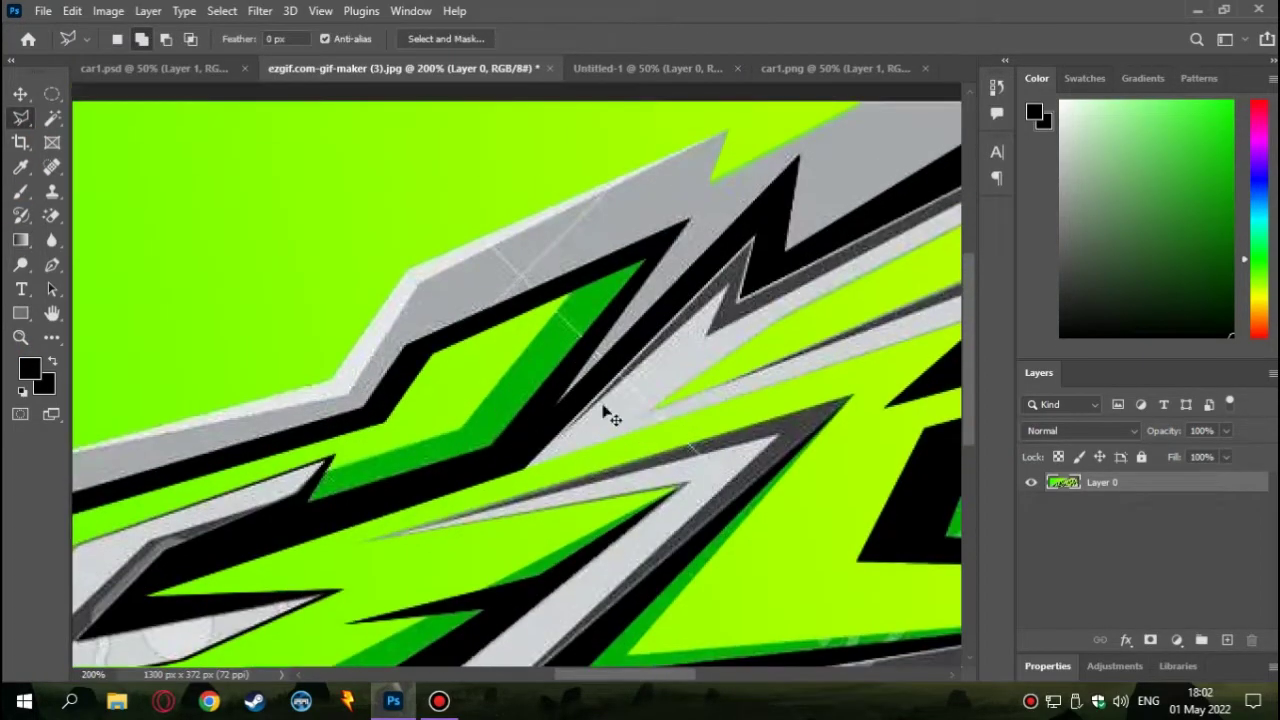
{"action": "key", "text": "ctrl+plus"}
Select the Paint Bucket tool and set the foreground colour to dark green 098200
{"action": "left_click", "coordinate": [21, 240]}
{"action": "left_click", "coordinate": [110, 257]}
{"action": "left_click", "coordinate": [29, 369]}
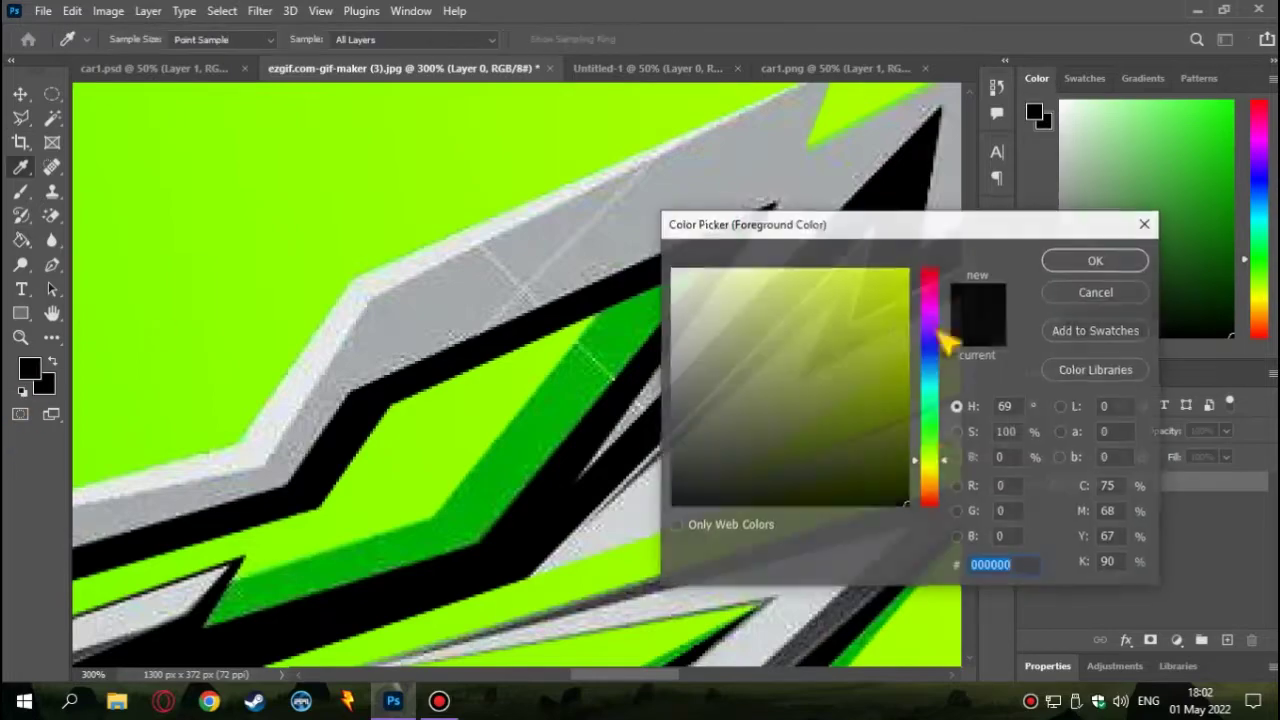
{"action": "left_click", "coordinate": [930, 427]}
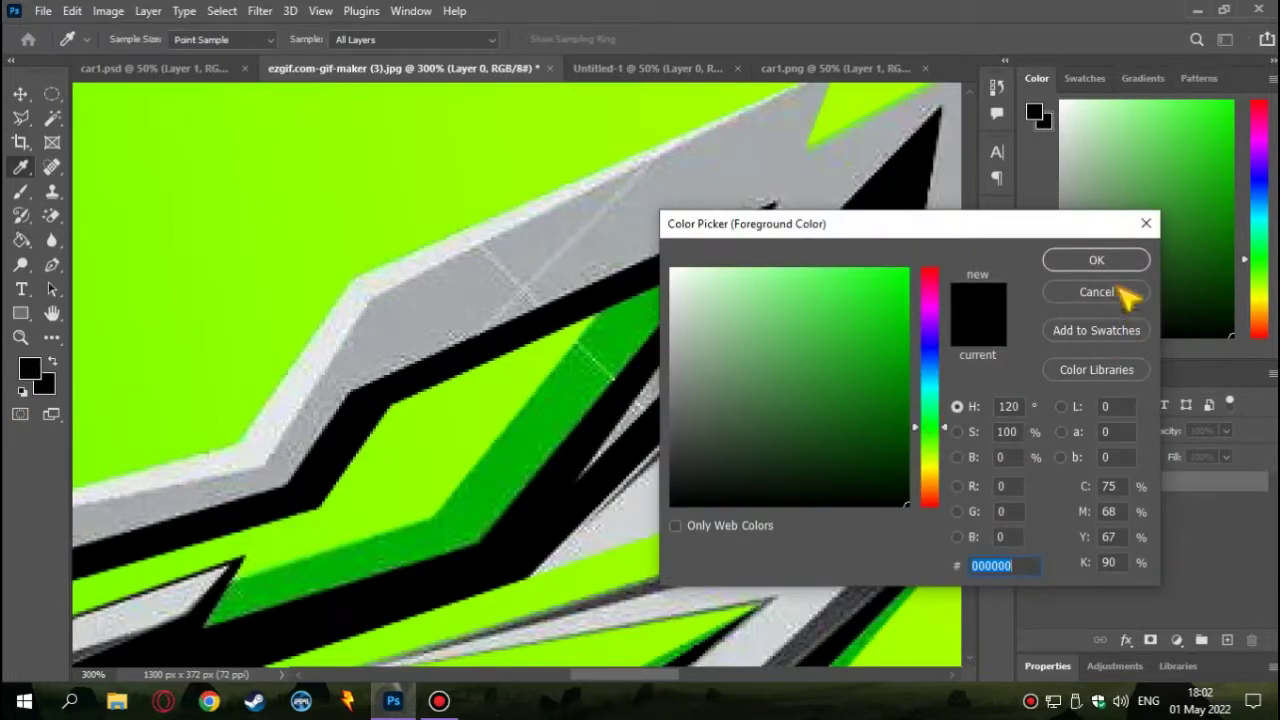
{"action": "left_click", "coordinate": [854, 322]}
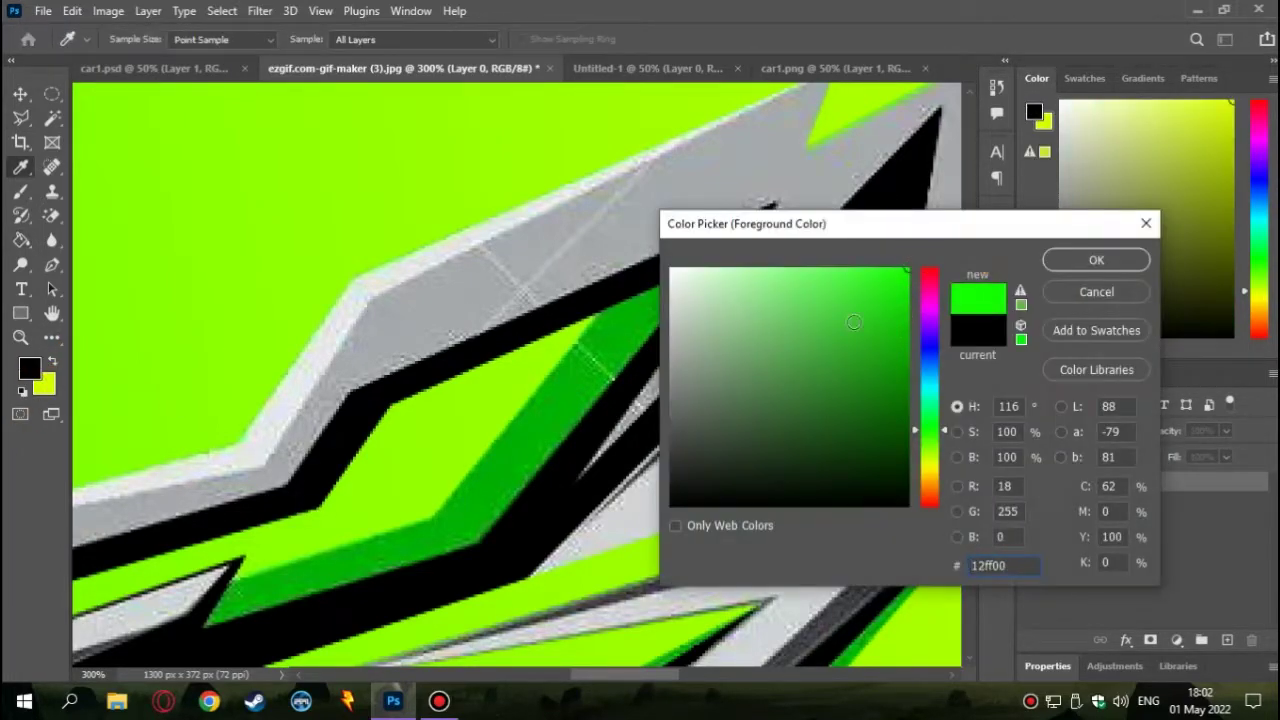
{"action": "left_click_drag", "start_coordinate": [854, 322], "coordinate": [926, 384]}
{"action": "left_click", "coordinate": [1096, 259]}
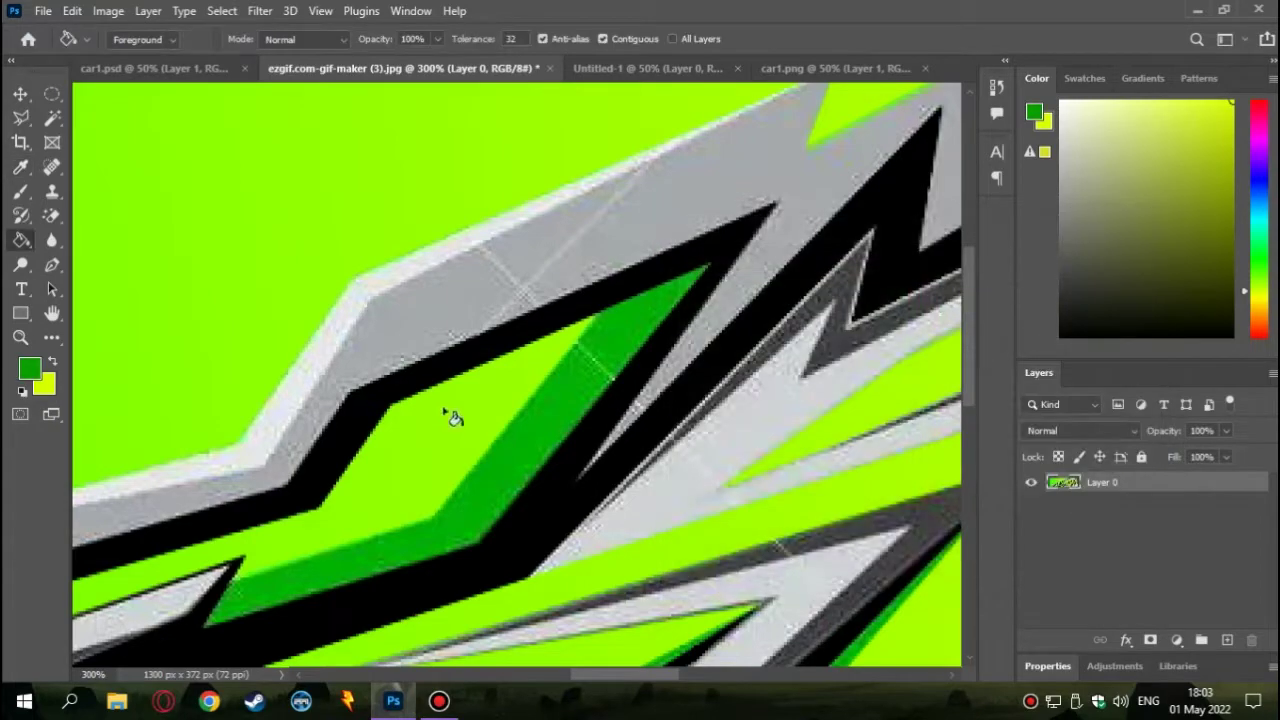
Switch back to the Polygonal Lasso with L and reposition the view on the accent band
{"action": "key", "text": "l"}
{"action": "scroll", "coordinate": [512, 343], "scroll_direction": "up", "scroll_amount": 1}
{"action": "scroll", "coordinate": [601, 337], "scroll_direction": "up", "scroll_amount": 2}
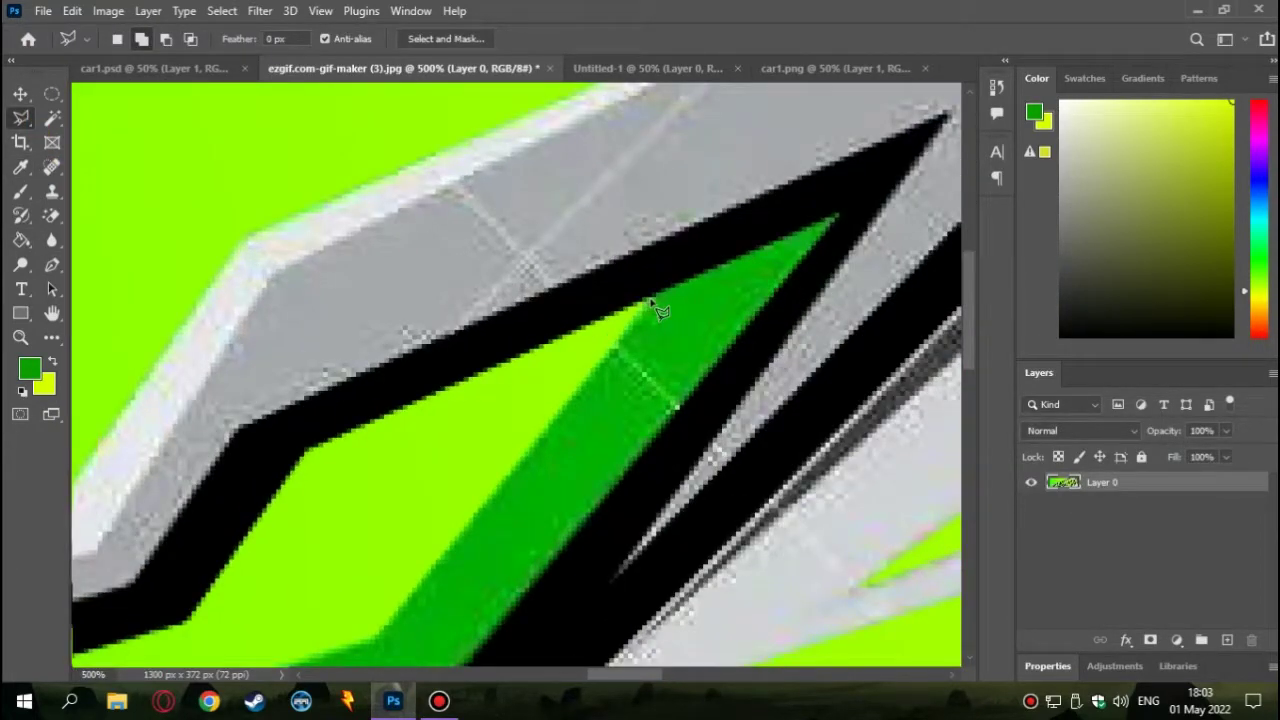
{"action": "scroll", "coordinate": [775, 310], "scroll_direction": "down", "scroll_amount": 3}
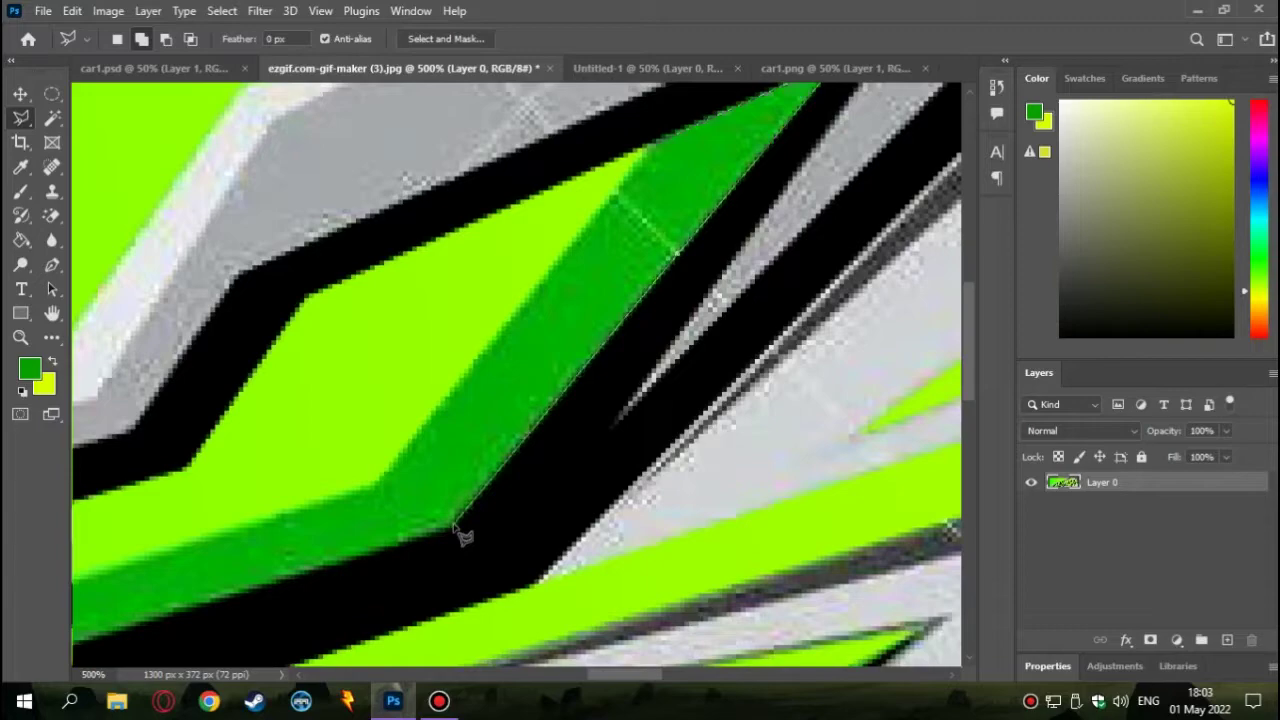
Trace a dark-green accent band with the Polygonal Lasso and close it into a selection
{"action": "scroll", "coordinate": [200, 600], "scroll_direction": "down", "scroll_amount": 4}
{"action": "scroll", "coordinate": [300, 520], "scroll_direction": "left", "scroll_amount": 6}
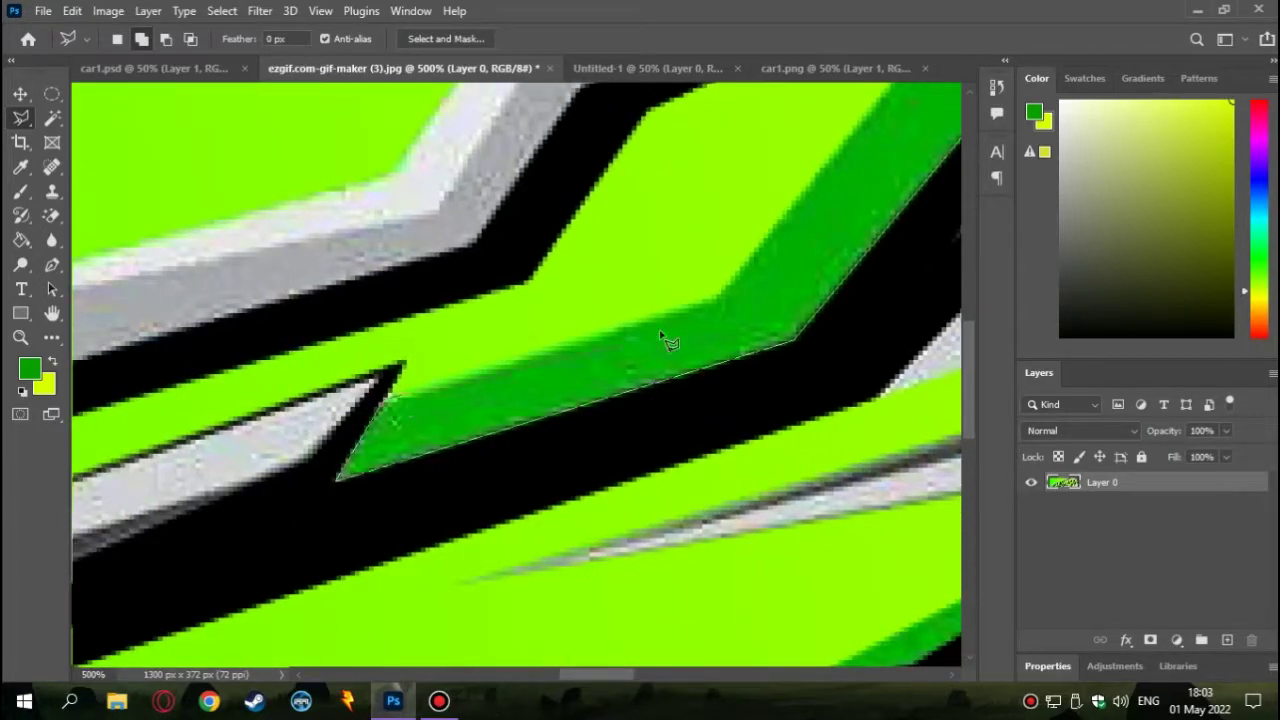
{"action": "scroll", "coordinate": [716, 303], "scroll_direction": "up", "scroll_amount": 3}
{"action": "scroll", "coordinate": [600, 350], "scroll_direction": "left", "scroll_amount": 3}
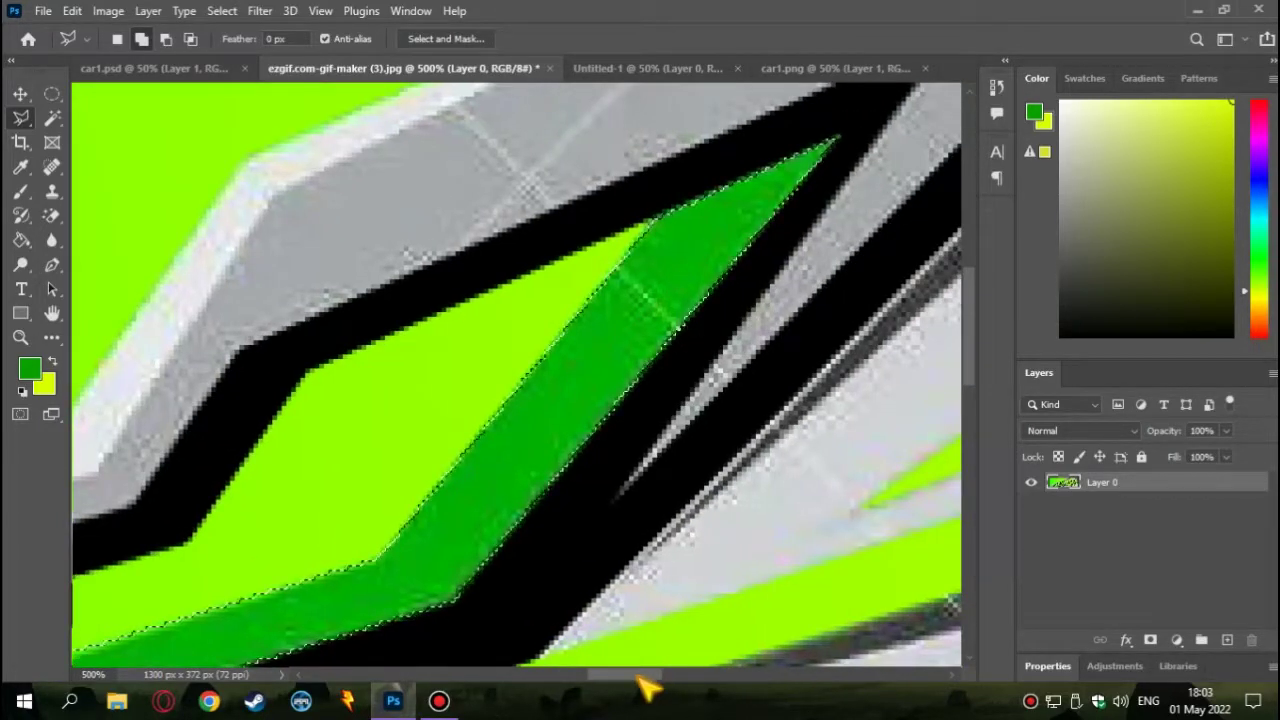
{"action": "scroll", "coordinate": [300, 506], "scroll_direction": "up", "scroll_amount": 3}
{"action": "scroll", "coordinate": [305, 512], "scroll_direction": "down", "scroll_amount": 6}
{"action": "scroll", "coordinate": [449, 551], "scroll_direction": "down", "scroll_amount": 2}
{"action": "scroll", "coordinate": [449, 551], "scroll_direction": "left", "scroll_amount": 4}
{"action": "scroll", "coordinate": [262, 622], "scroll_direction": "left", "scroll_amount": 5}
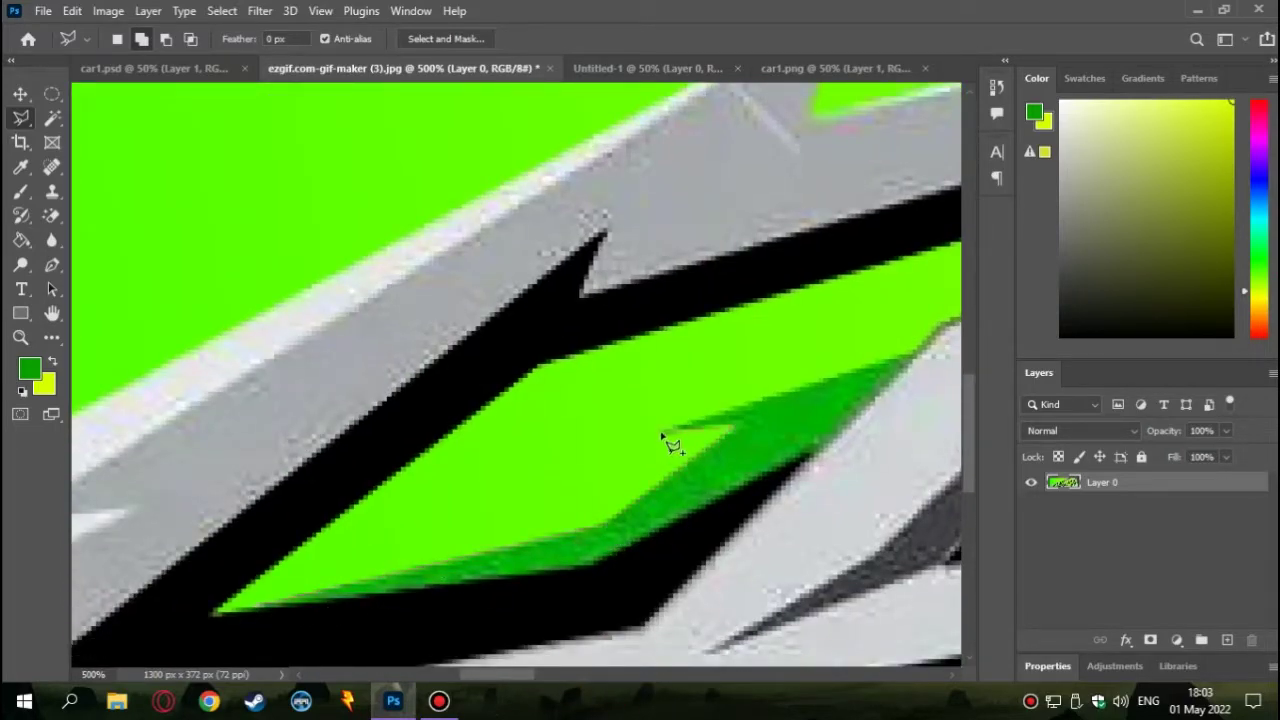
{"action": "scroll", "coordinate": [740, 362], "scroll_direction": "right", "scroll_amount": 3}
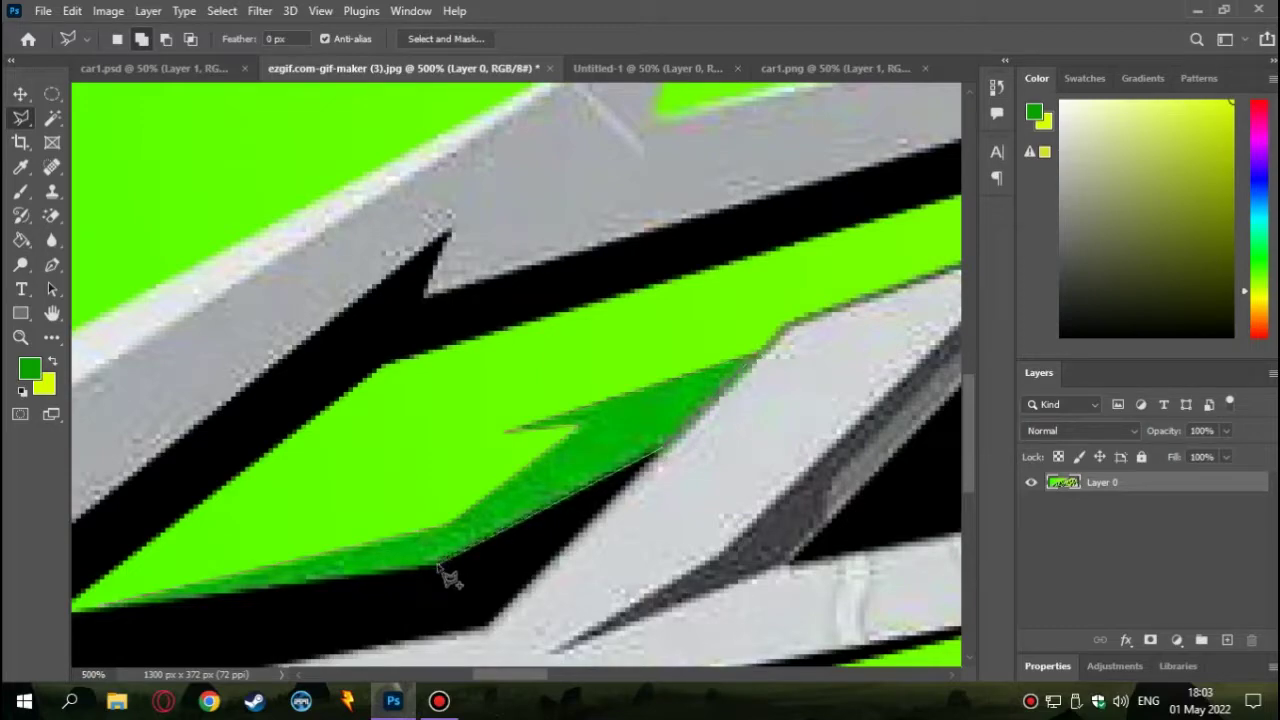
{"action": "scroll", "coordinate": [531, 546], "scroll_direction": "down", "scroll_amount": 2}
{"action": "scroll", "coordinate": [515, 609], "scroll_direction": "down", "scroll_amount": 3, "text": "alt"}
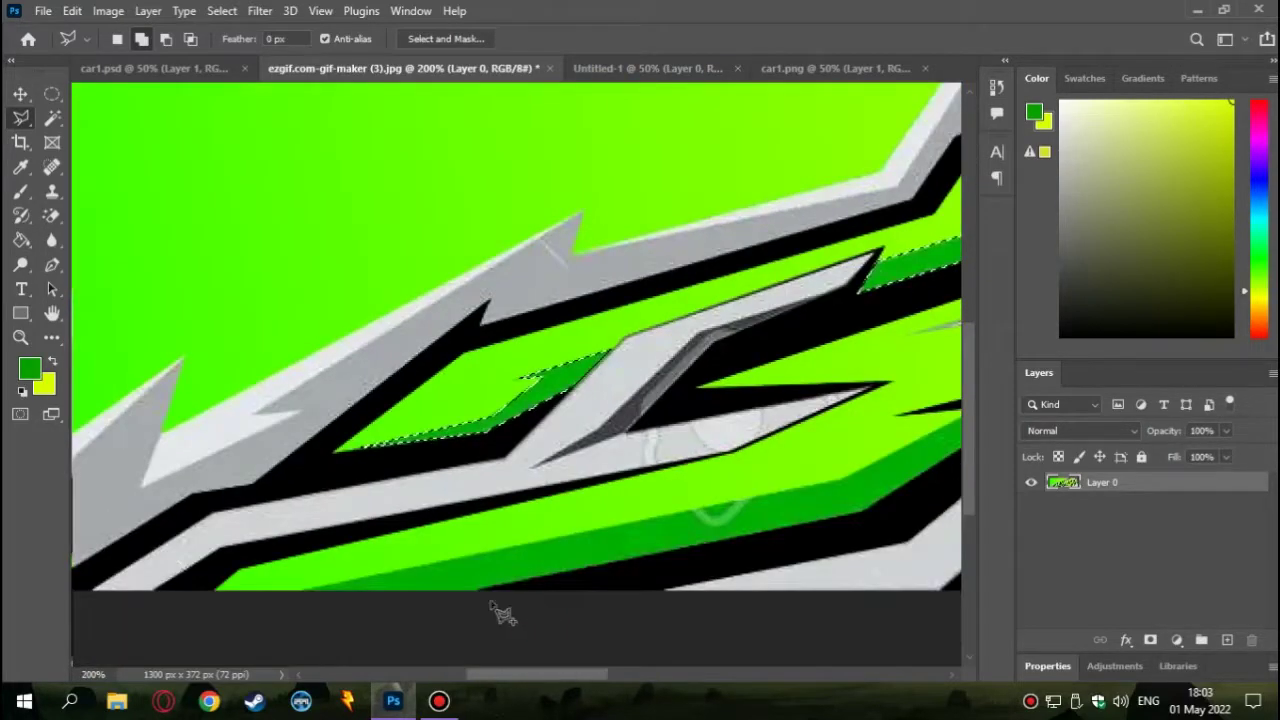
{"action": "scroll", "coordinate": [505, 640], "scroll_direction": "down", "scroll_amount": 1}
{"action": "scroll", "coordinate": [537, 583], "scroll_direction": "up", "scroll_amount": 2, "text": "alt"}
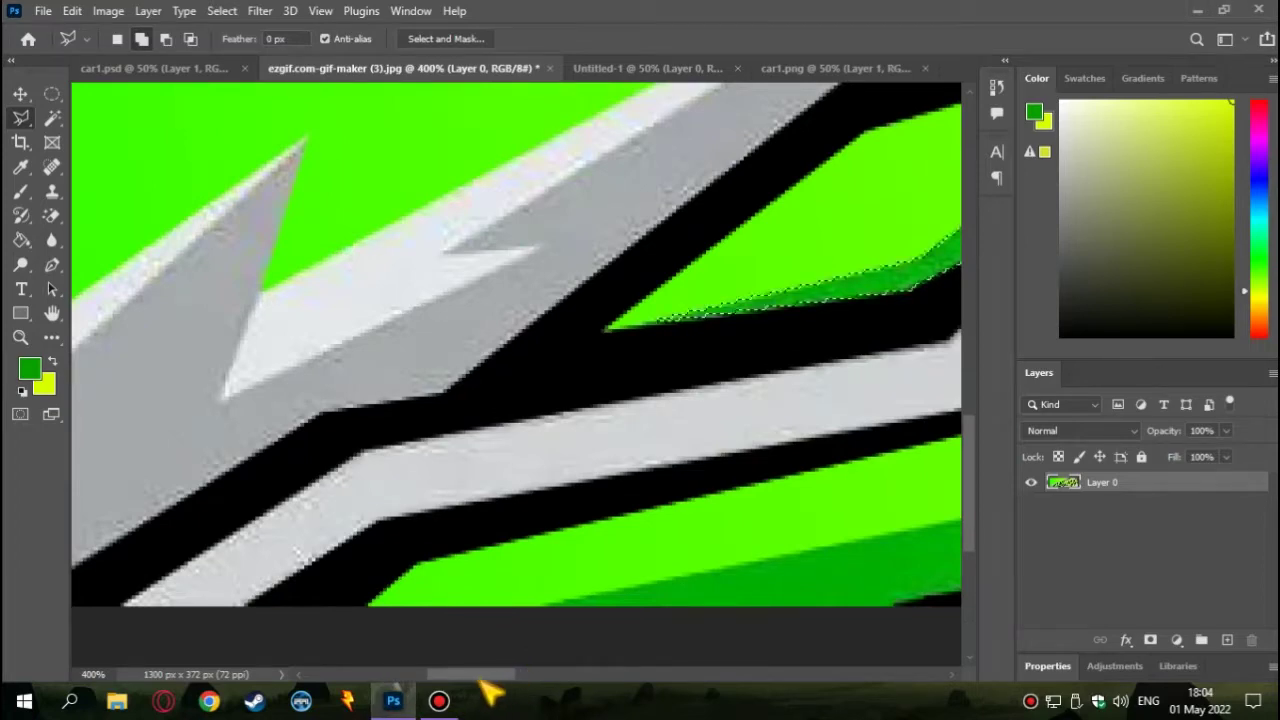
{"action": "scroll", "coordinate": [400, 620], "scroll_direction": "down", "scroll_amount": 2}
{"action": "scroll", "coordinate": [680, 362], "scroll_direction": "right", "scroll_amount": 5}
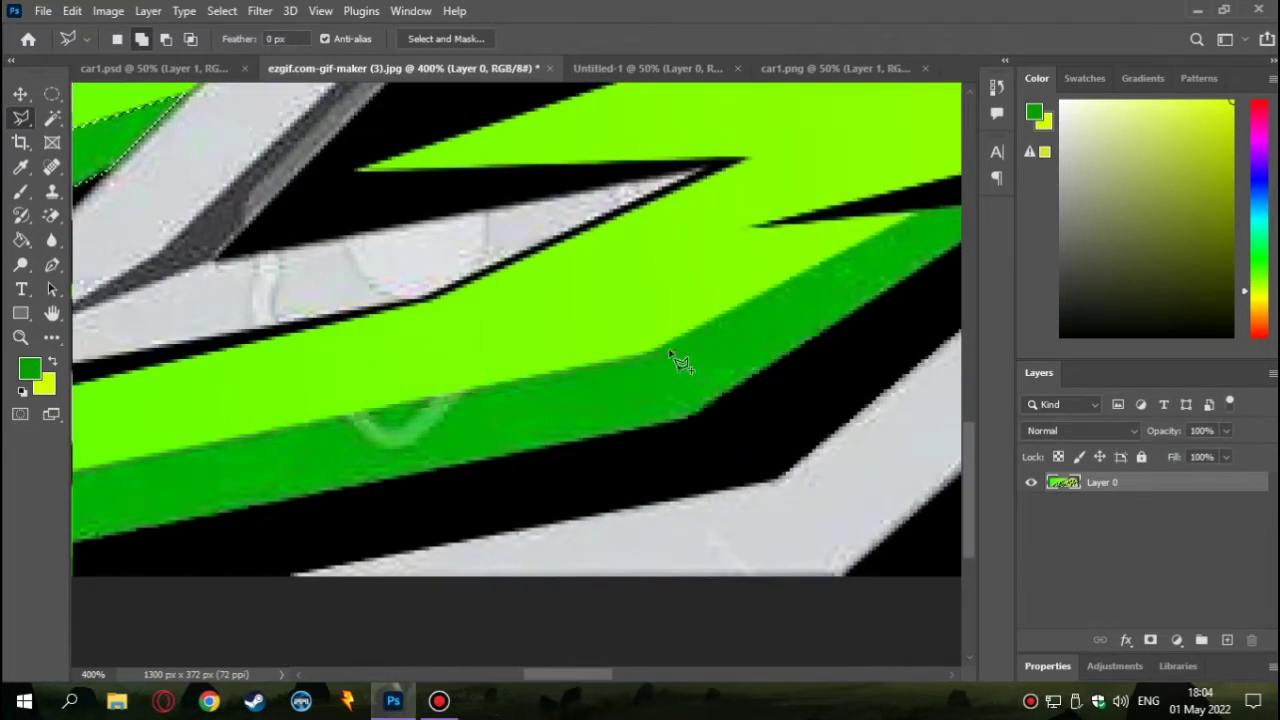
{"action": "scroll", "coordinate": [655, 365], "scroll_direction": "up", "scroll_amount": 3}
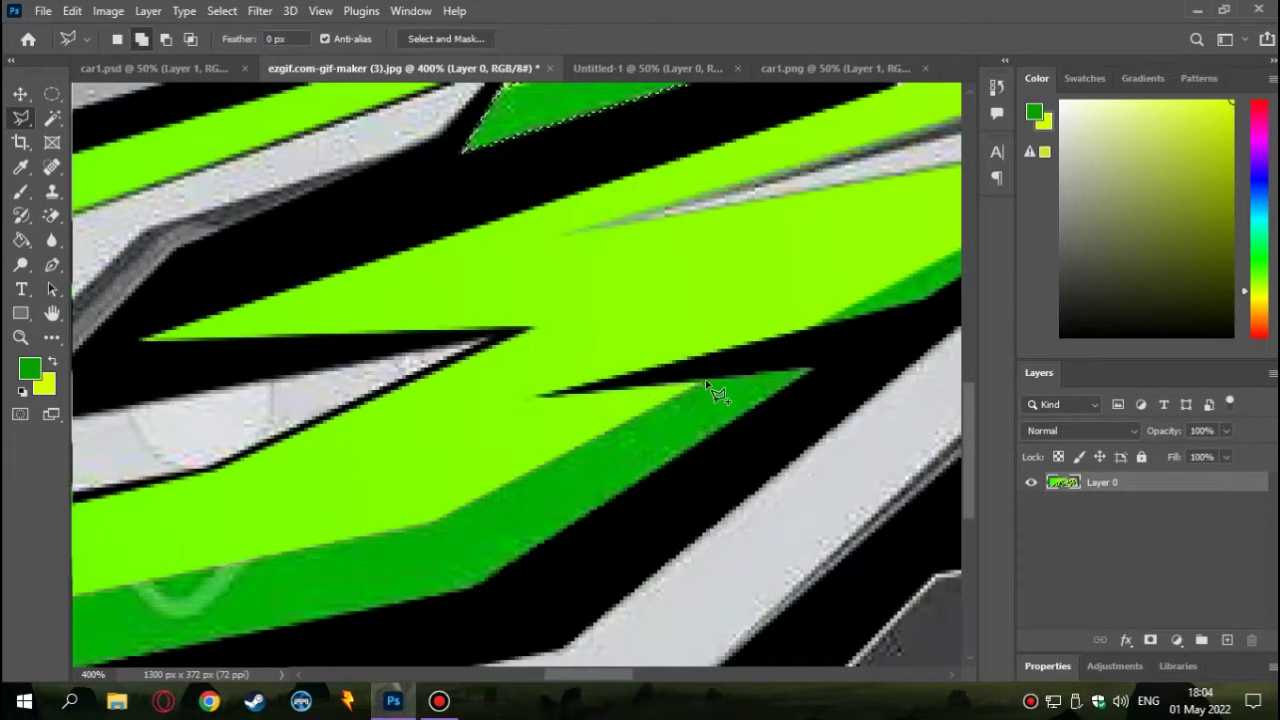
{"action": "left_click", "coordinate": [496, 582]}
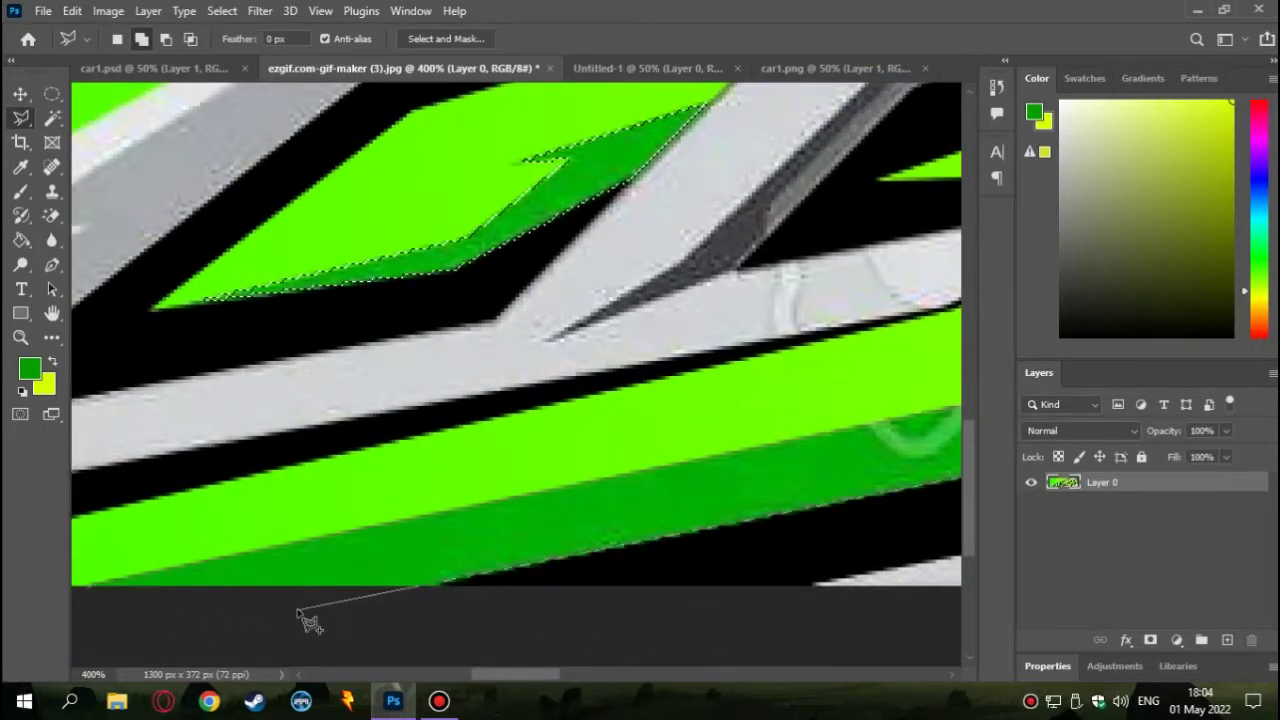
{"action": "double_click", "coordinate": [165, 612]}
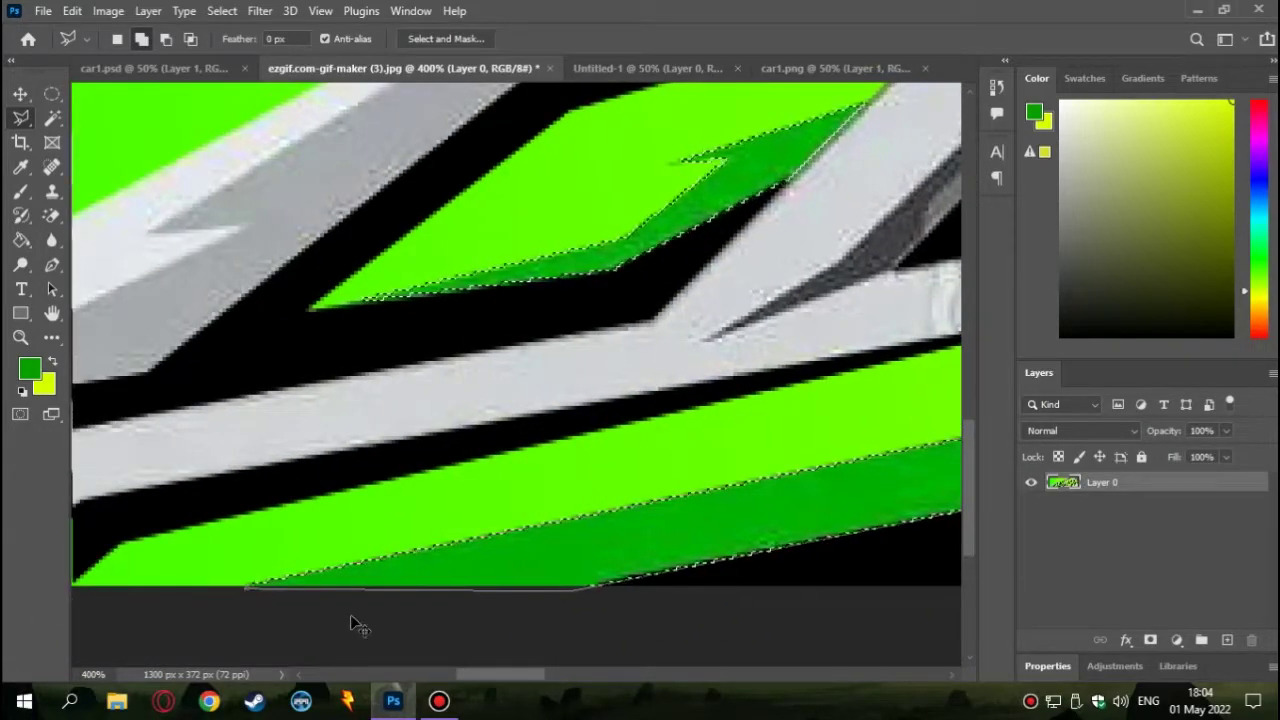
{"action": "key", "text": "ctrl+1"}
{"action": "key", "text": "ctrl+plus"}
{"action": "key", "text": "ctrl+plus"}
{"action": "key", "text": "ctrl+plus"}
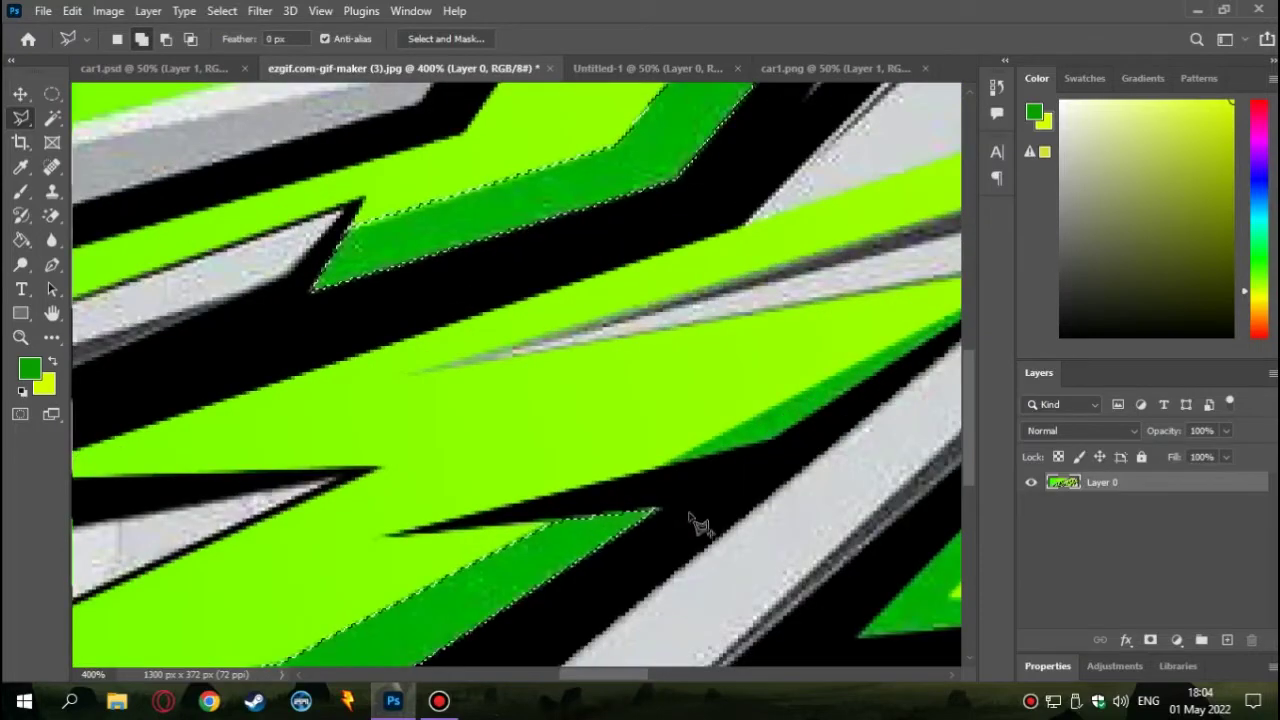
Add the thin dark-green sliver on the right side to the lasso selection
{"action": "scroll", "coordinate": [585, 480], "scroll_direction": "down", "scroll_amount": 2}
{"action": "scroll", "coordinate": [775, 318], "scroll_direction": "right", "scroll_amount": 3}
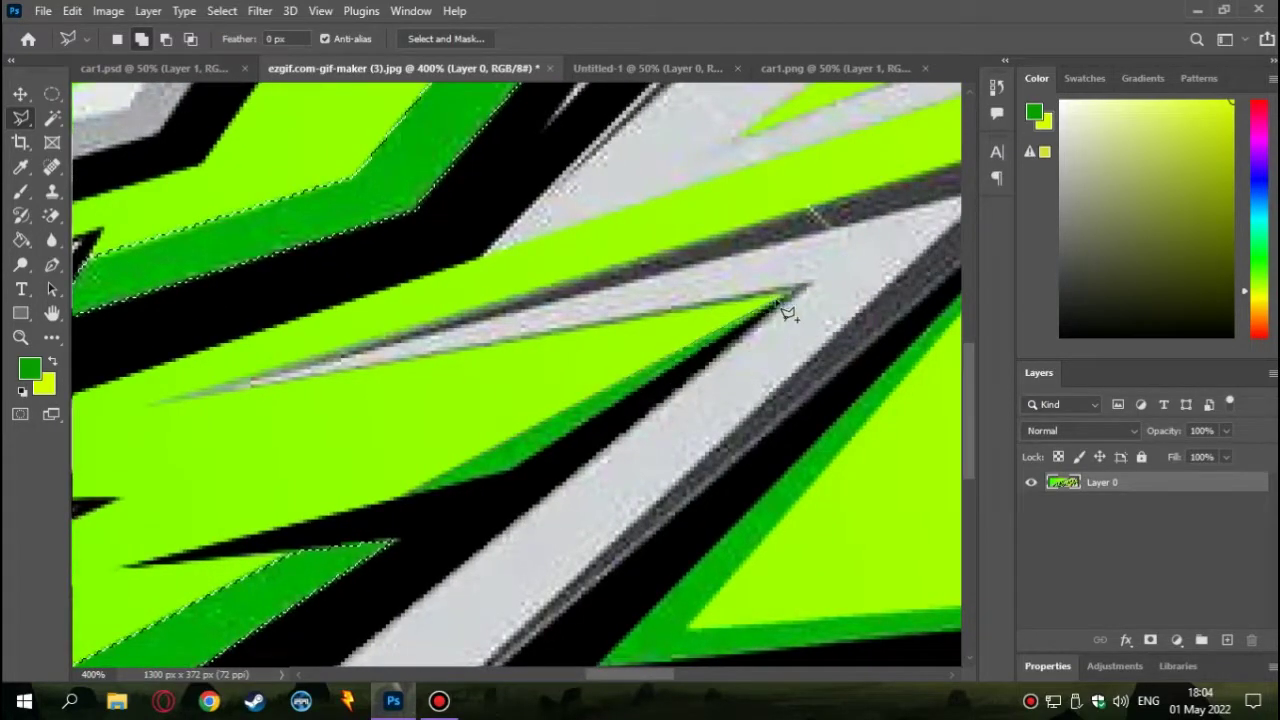
{"action": "scroll", "coordinate": [937, 134], "scroll_direction": "right", "scroll_amount": 3}
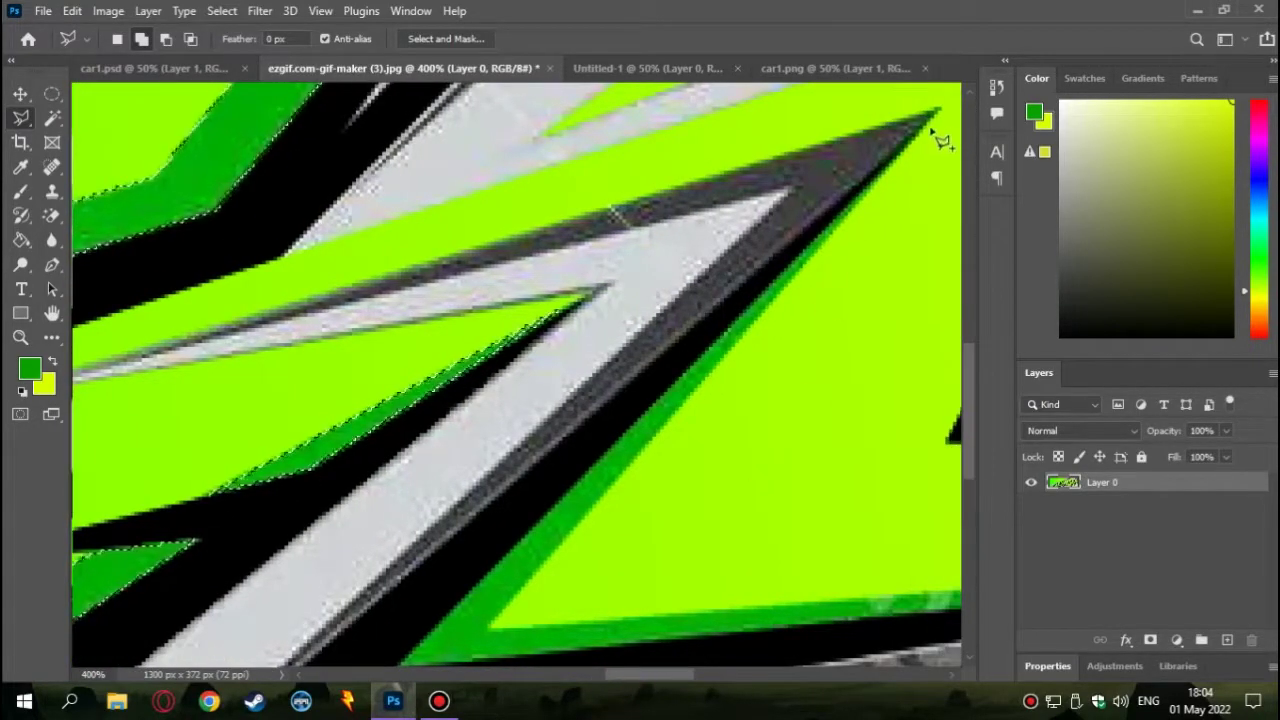
{"action": "scroll", "coordinate": [914, 157], "scroll_direction": "down", "scroll_amount": 2}
{"action": "scroll", "coordinate": [414, 543], "scroll_direction": "down", "scroll_amount": 2}
{"action": "scroll", "coordinate": [600, 450], "scroll_direction": "right", "scroll_amount": 3}
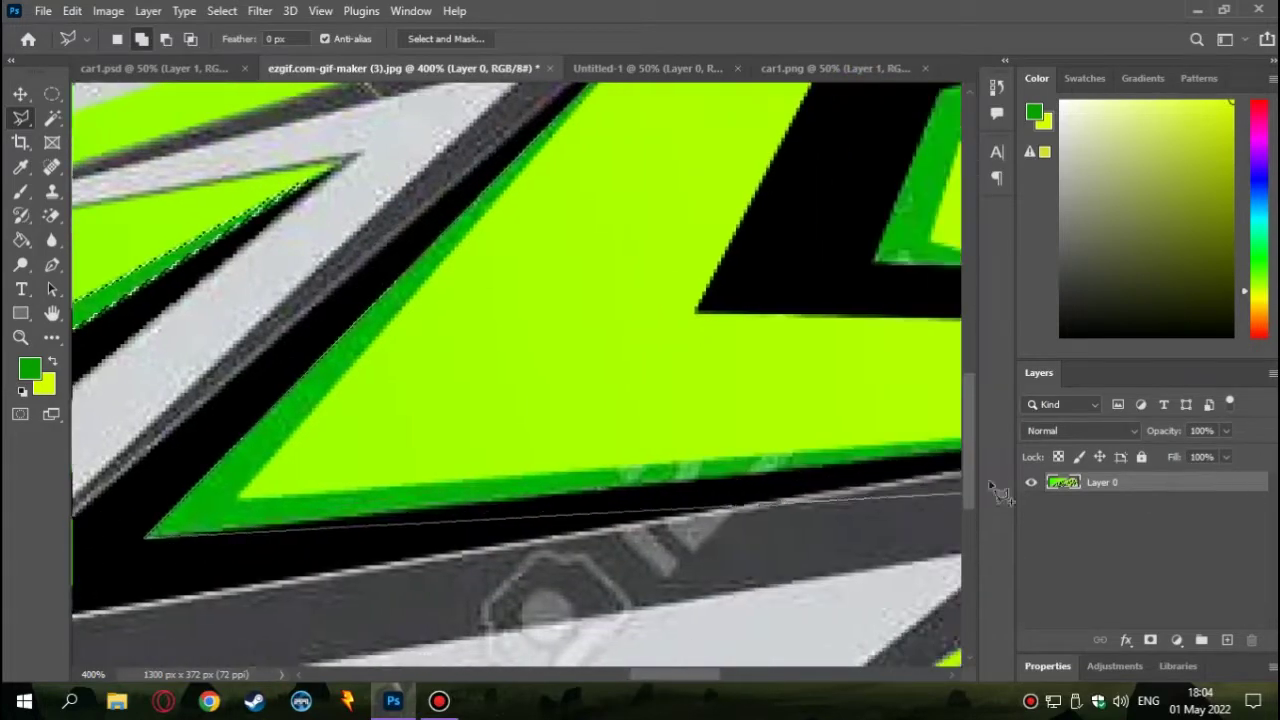
{"action": "scroll", "coordinate": [908, 423], "scroll_direction": "right", "scroll_amount": 3}
{"action": "scroll", "coordinate": [920, 420], "scroll_direction": "down", "scroll_amount": 2}
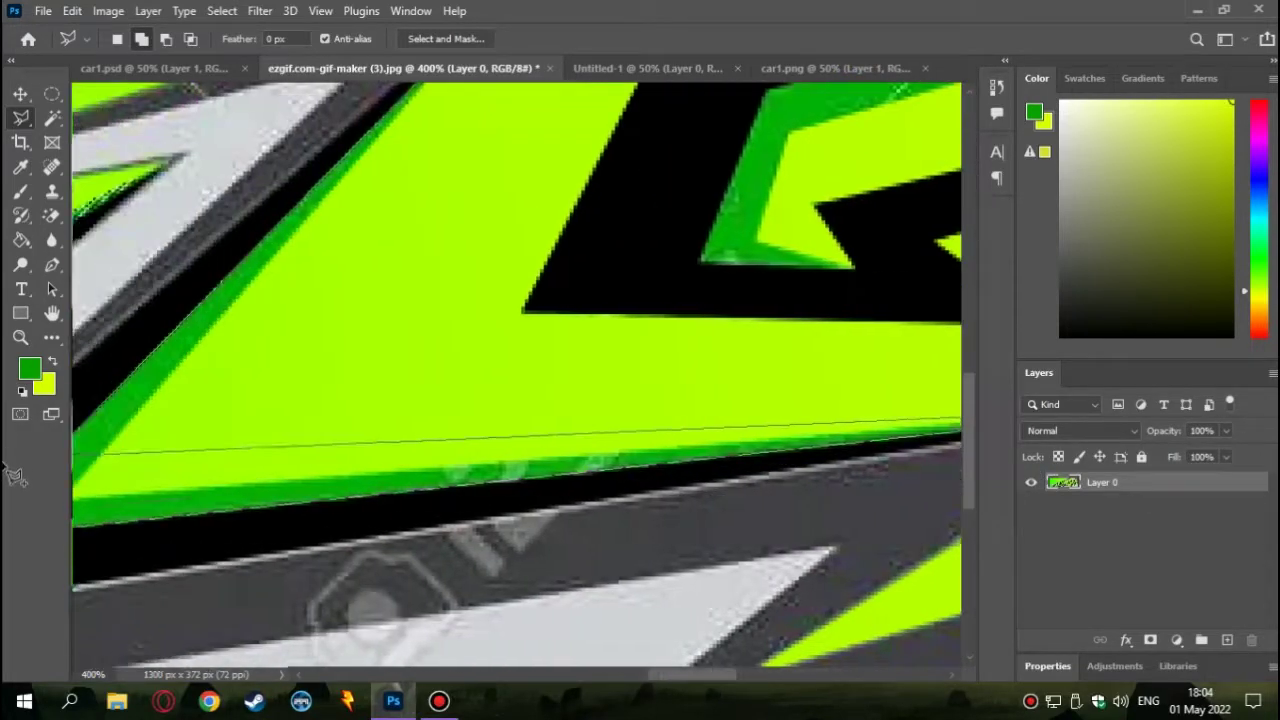
{"action": "scroll", "coordinate": [285, 505], "scroll_direction": "left", "scroll_amount": 5}
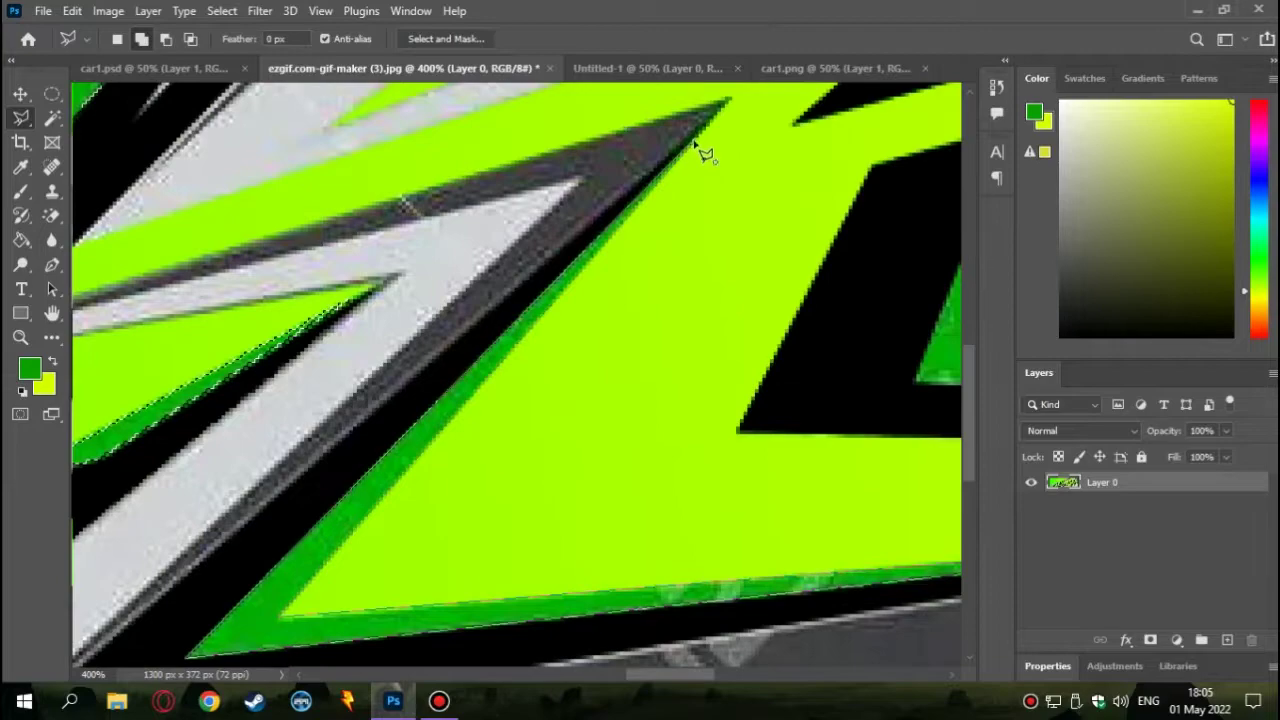
{"action": "scroll", "coordinate": [700, 149], "scroll_direction": "down", "scroll_amount": 2}
{"action": "scroll", "coordinate": [770, 690], "scroll_direction": "right", "scroll_amount": 3}
{"action": "scroll", "coordinate": [770, 690], "scroll_direction": "right", "scroll_amount": 1}
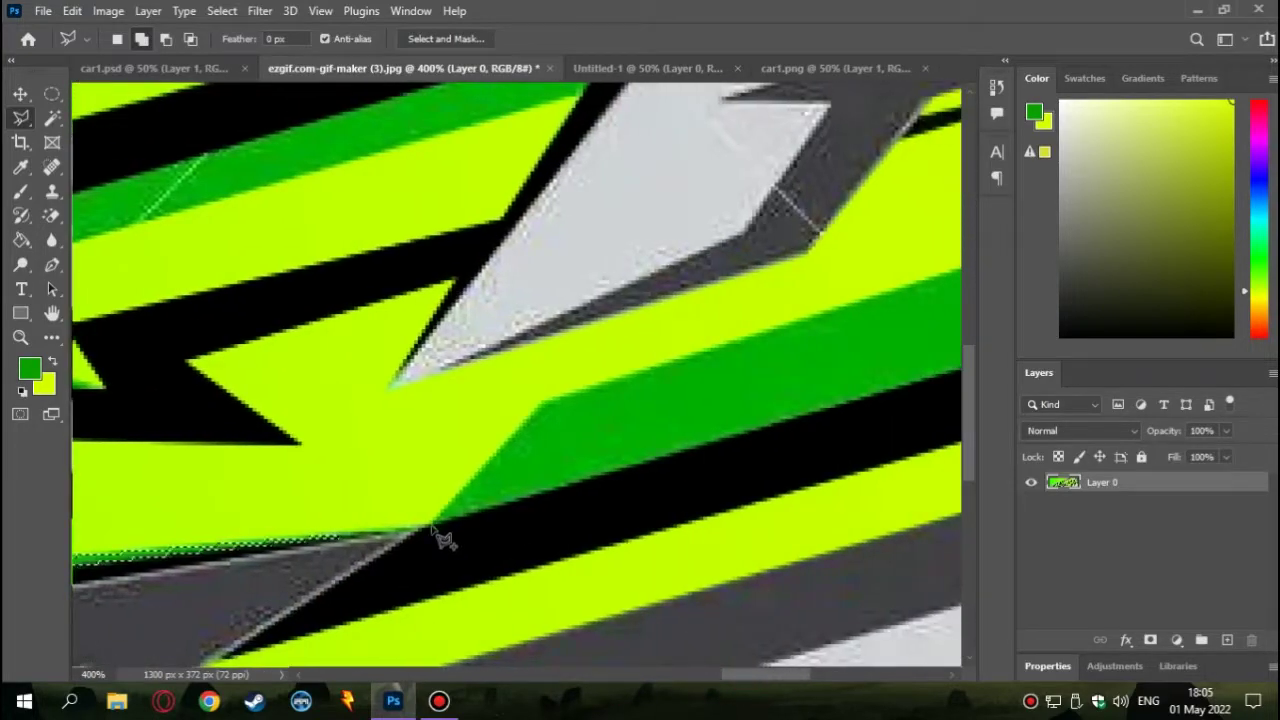
{"action": "scroll", "coordinate": [660, 232], "scroll_direction": "right", "scroll_amount": 5}
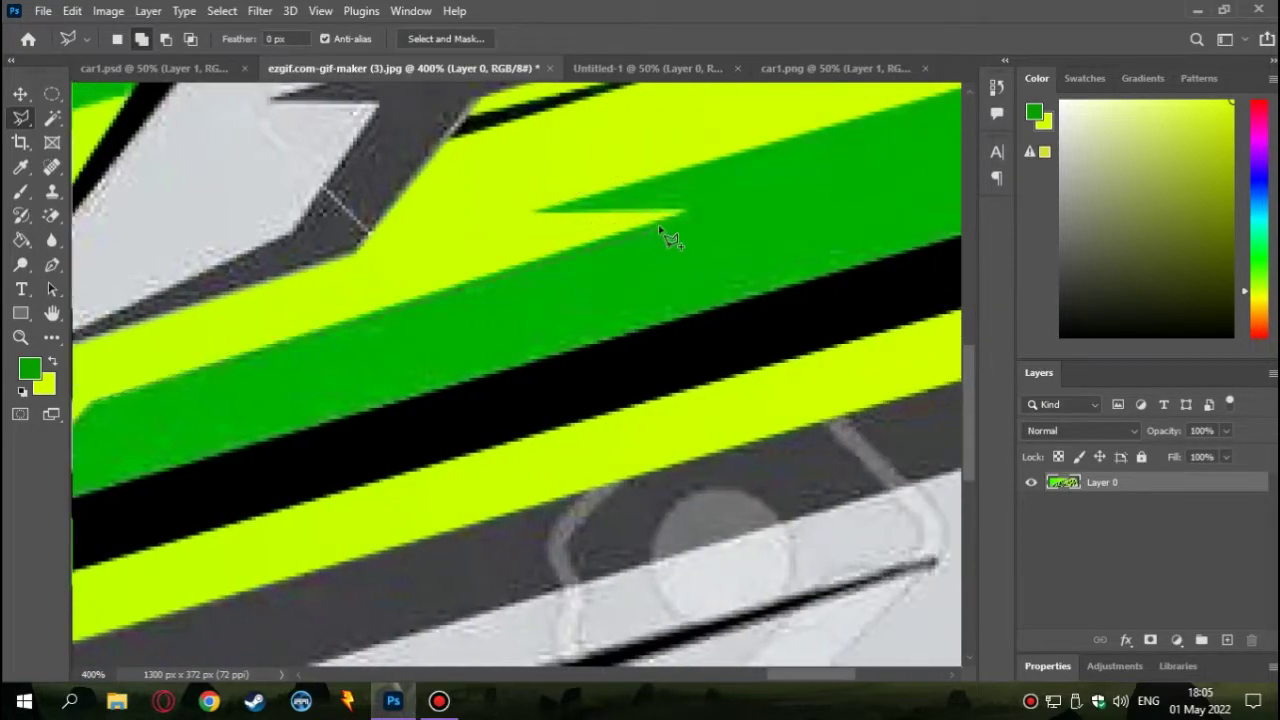
{"action": "left_click", "coordinate": [530, 215]}
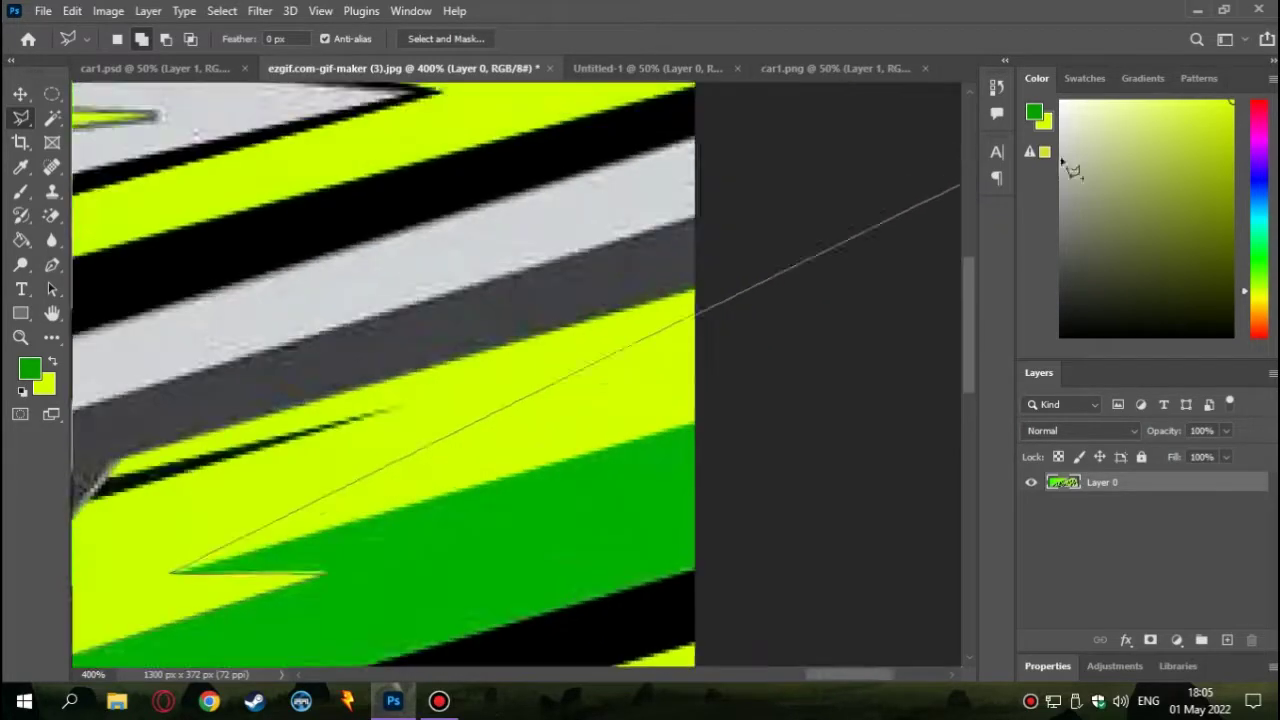
{"action": "double_click", "coordinate": [665, 580]}
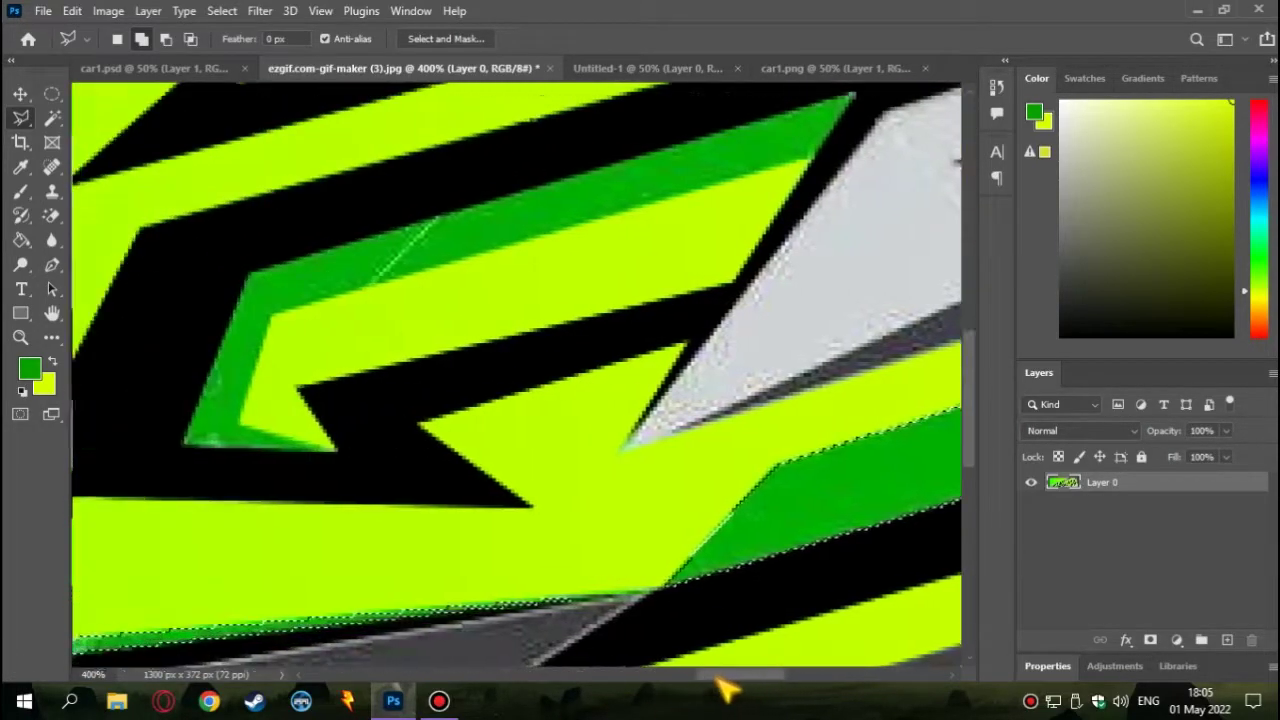
Add the central dark-green hooked band to the selection, then zoom out to the whole design
{"action": "left_click_drag", "start_coordinate": [718, 678], "coordinate": [698, 678]}
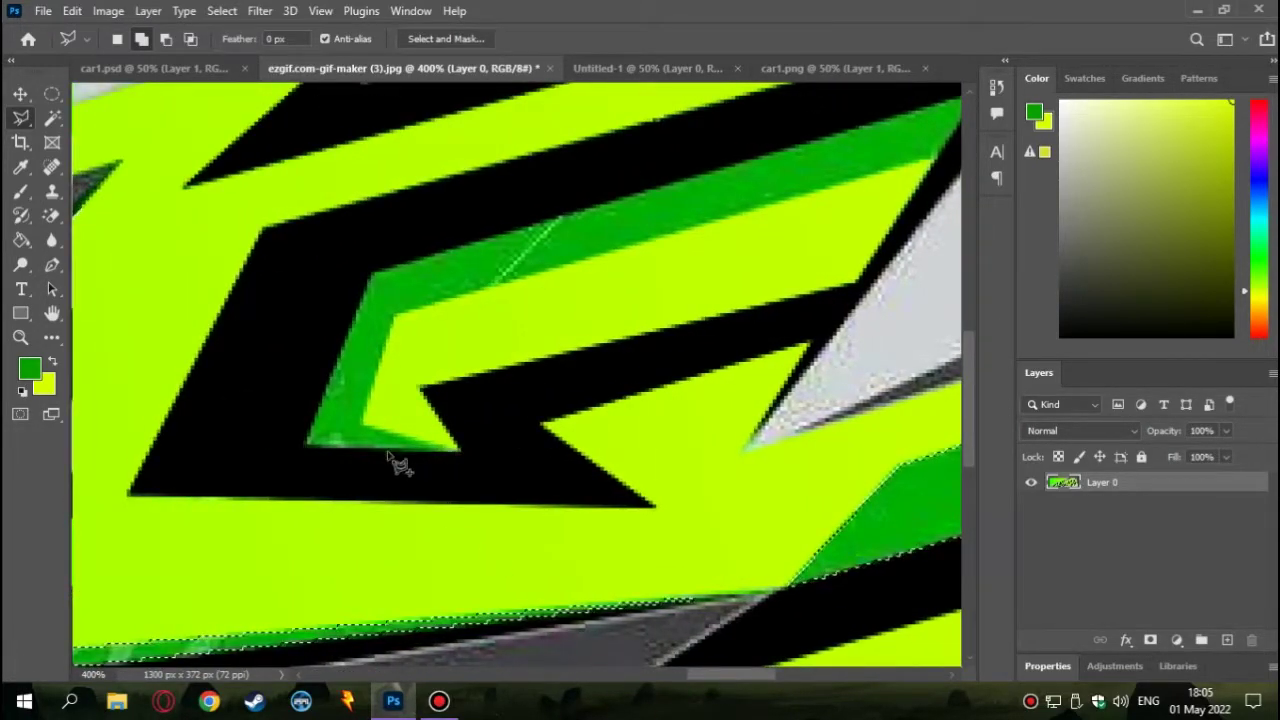
{"action": "left_click", "coordinate": [375, 272]}
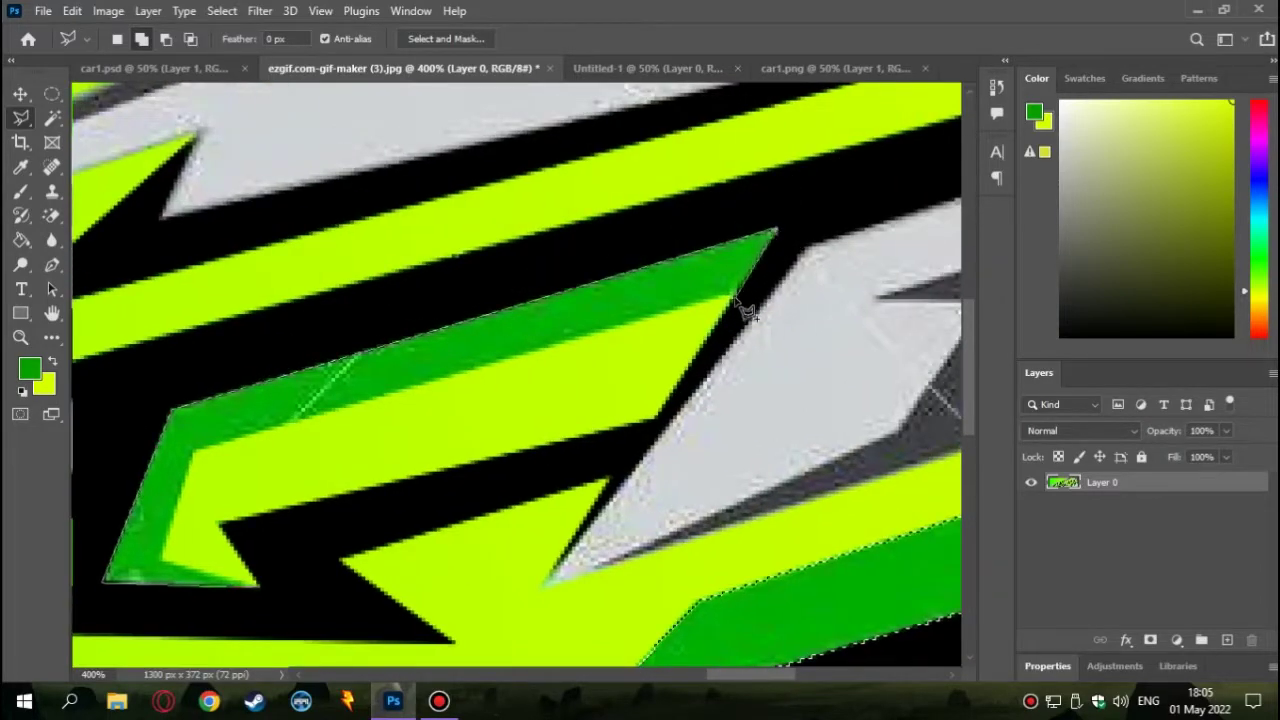
{"action": "double_click", "coordinate": [268, 597]}
{"action": "scroll", "coordinate": [423, 580], "scroll_direction": "down", "scroll_amount": 1}
{"action": "scroll", "coordinate": [571, 528], "scroll_direction": "down", "scroll_amount": 2}
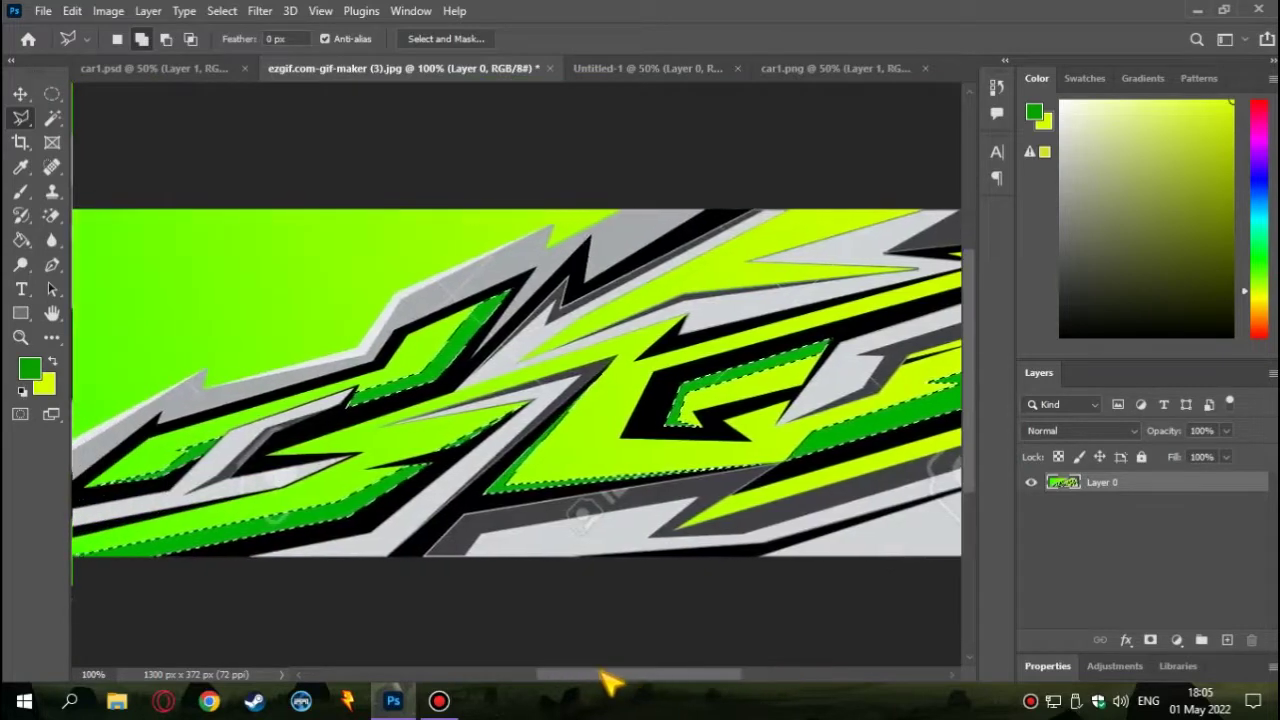
{"action": "key", "text": "ctrl+minus"}
{"action": "left_click", "coordinate": [21, 240]}
Check the foreground fill colour in the colour picker, leaving it unchanged
{"action": "left_click", "coordinate": [29, 369]}
{"action": "left_click", "coordinate": [1094, 257]}
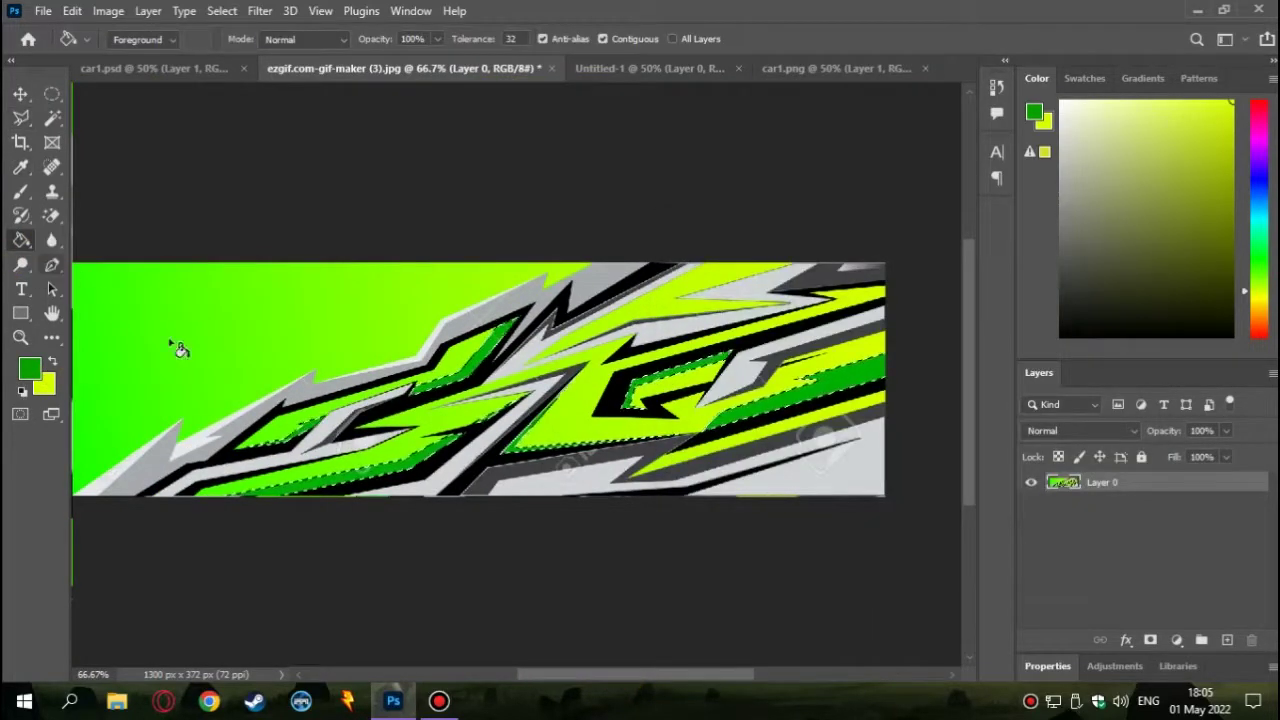
{"action": "scroll", "coordinate": [563, 646], "scroll_direction": "up", "scroll_amount": 1}
{"action": "scroll", "coordinate": [580, 566], "scroll_direction": "up", "scroll_amount": 1}
{"action": "scroll", "coordinate": [621, 559], "scroll_direction": "up", "scroll_amount": 1}
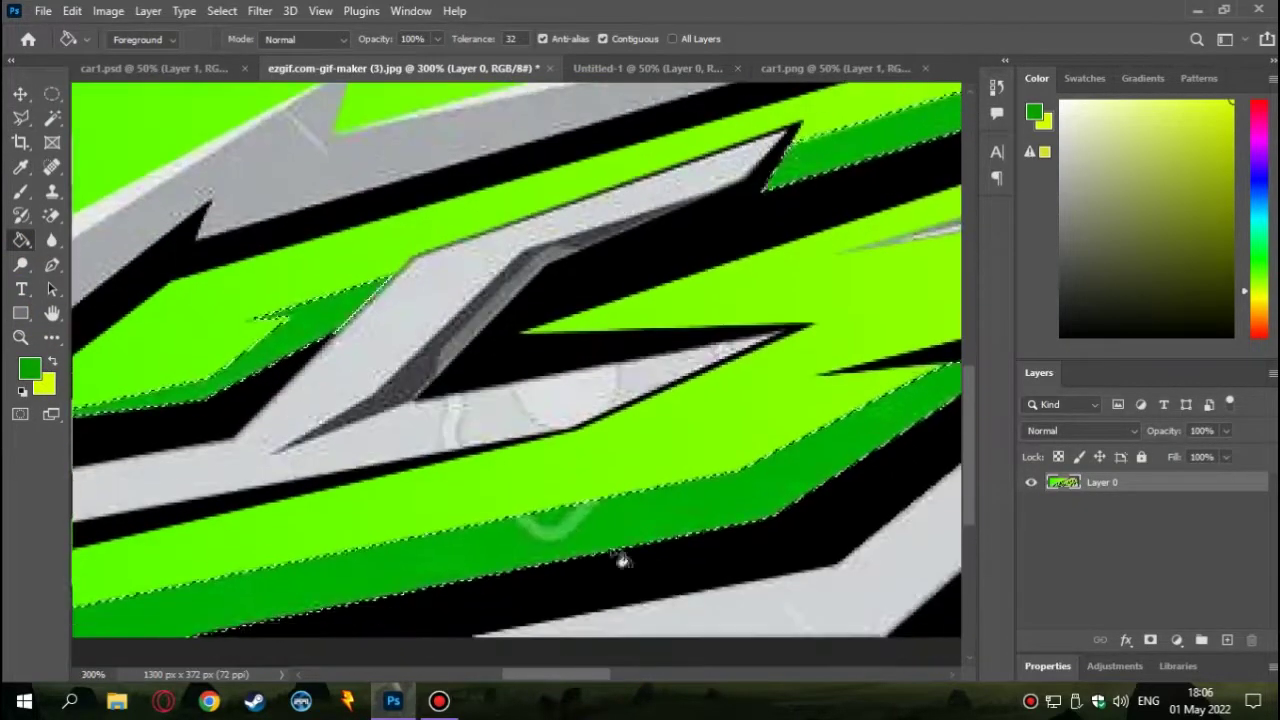
{"action": "scroll", "coordinate": [563, 560], "scroll_direction": "right", "scroll_amount": 3}
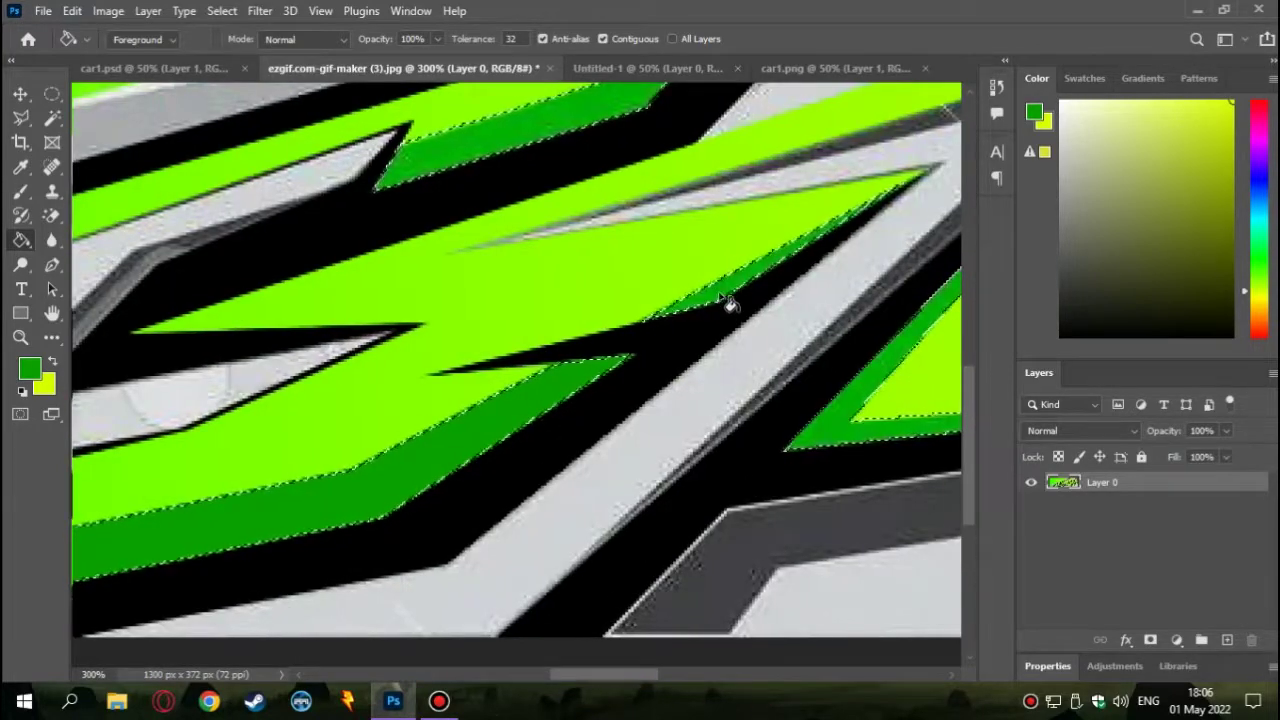
Pan and zoom across the wrap strip to inspect the selection edges around the green bands
{"action": "scroll", "coordinate": [671, 286], "scroll_direction": "up", "scroll_amount": 2}
{"action": "scroll", "coordinate": [675, 270], "scroll_direction": "up", "scroll_amount": 1}
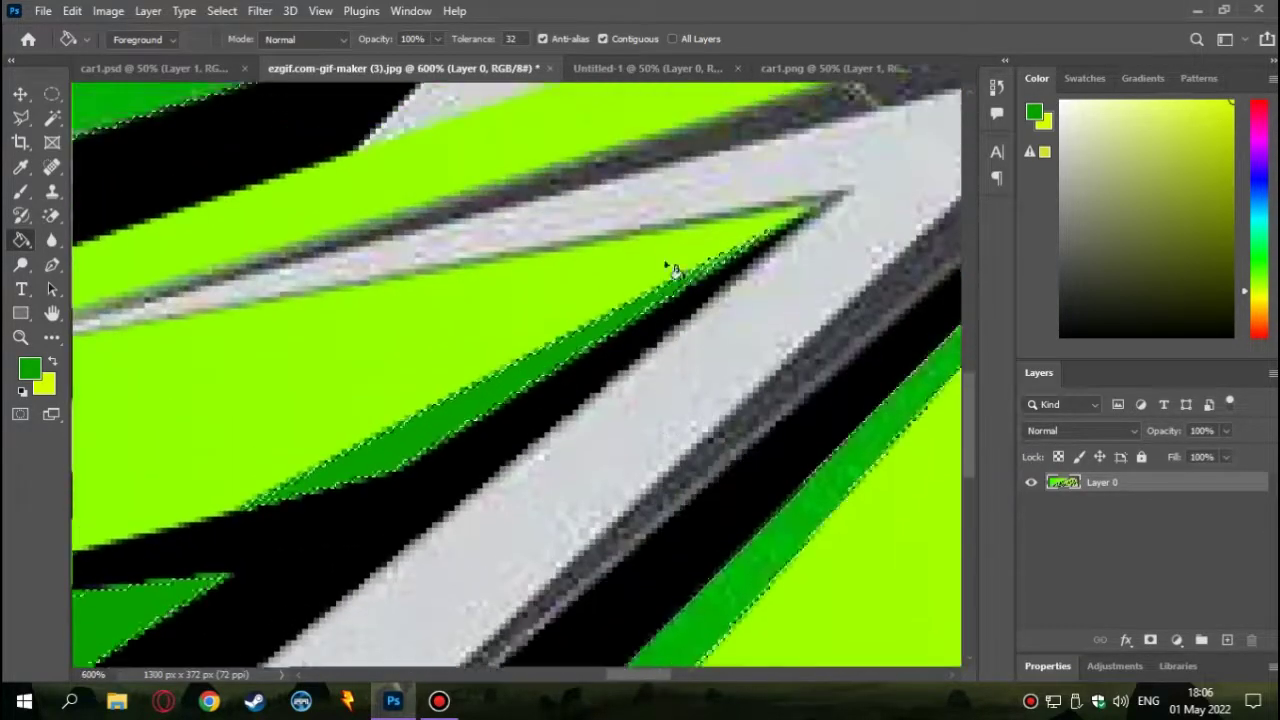
{"action": "scroll", "coordinate": [673, 270], "scroll_direction": "up", "scroll_amount": 1}
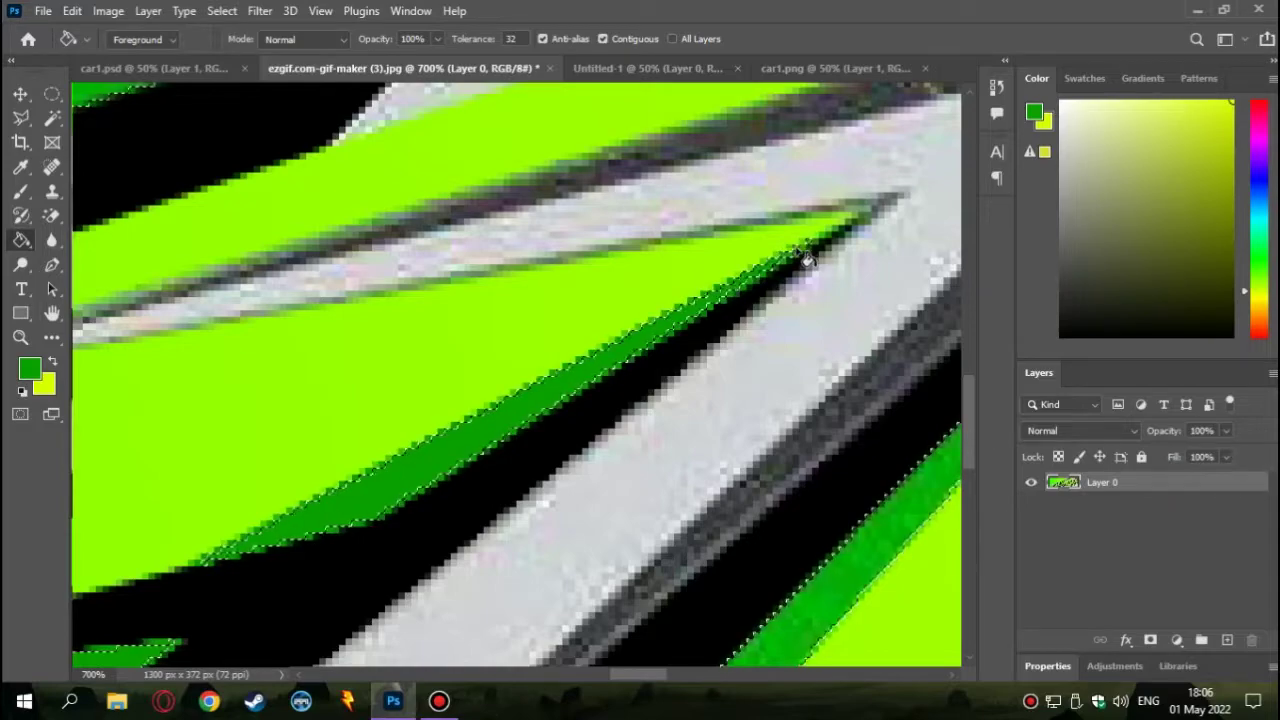
{"action": "scroll", "coordinate": [620, 677], "scroll_direction": "down", "scroll_amount": 3}
{"action": "scroll", "coordinate": [437, 509], "scroll_direction": "down", "scroll_amount": 1}
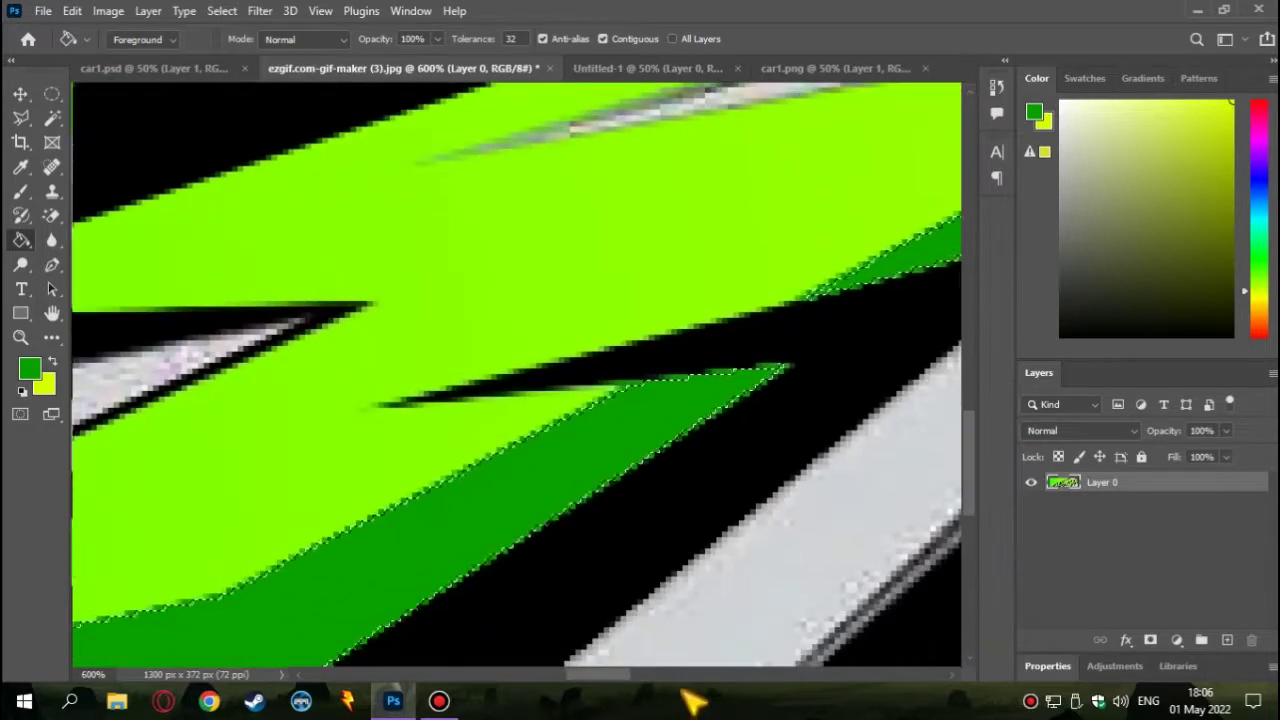
{"action": "scroll", "coordinate": [543, 686], "scroll_direction": "down", "scroll_amount": 2}
{"action": "scroll", "coordinate": [457, 571], "scroll_direction": "down", "scroll_amount": 1}
{"action": "scroll", "coordinate": [571, 686], "scroll_direction": "down", "scroll_amount": 1}
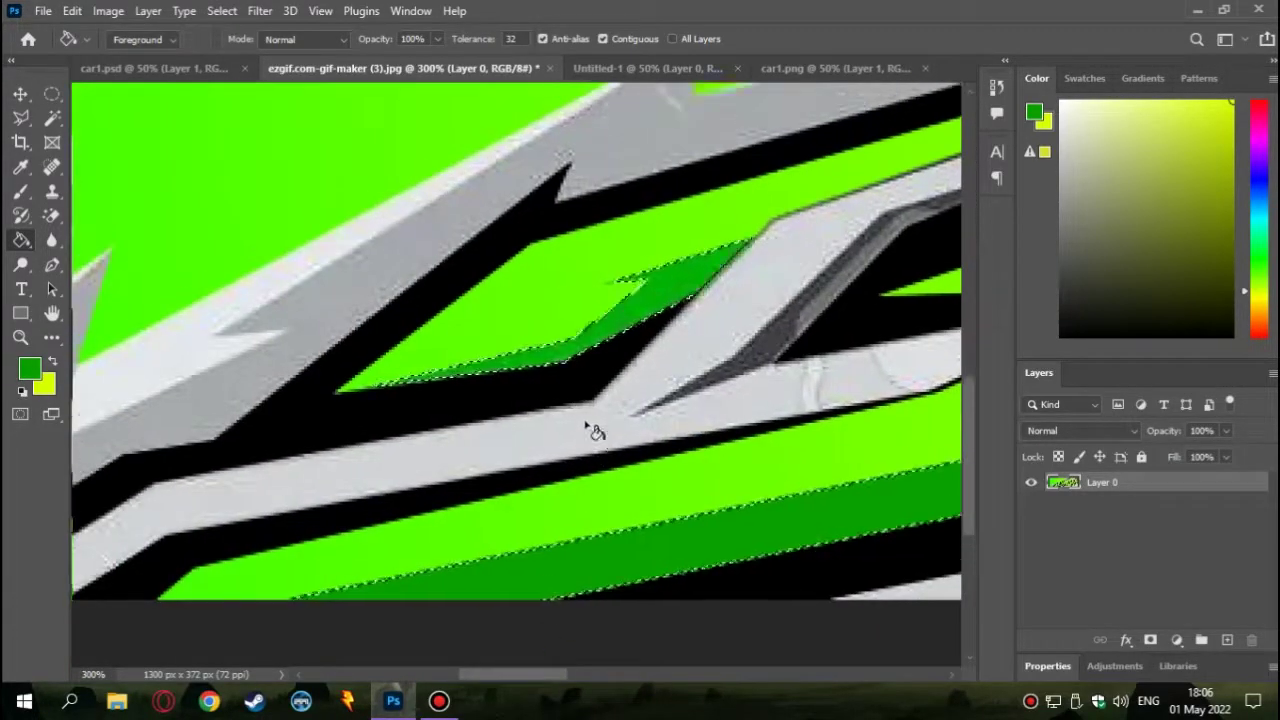
{"action": "scroll", "coordinate": [588, 420], "scroll_direction": "up", "scroll_amount": 2}
{"action": "scroll", "coordinate": [830, 260], "scroll_direction": "down", "scroll_amount": 3}
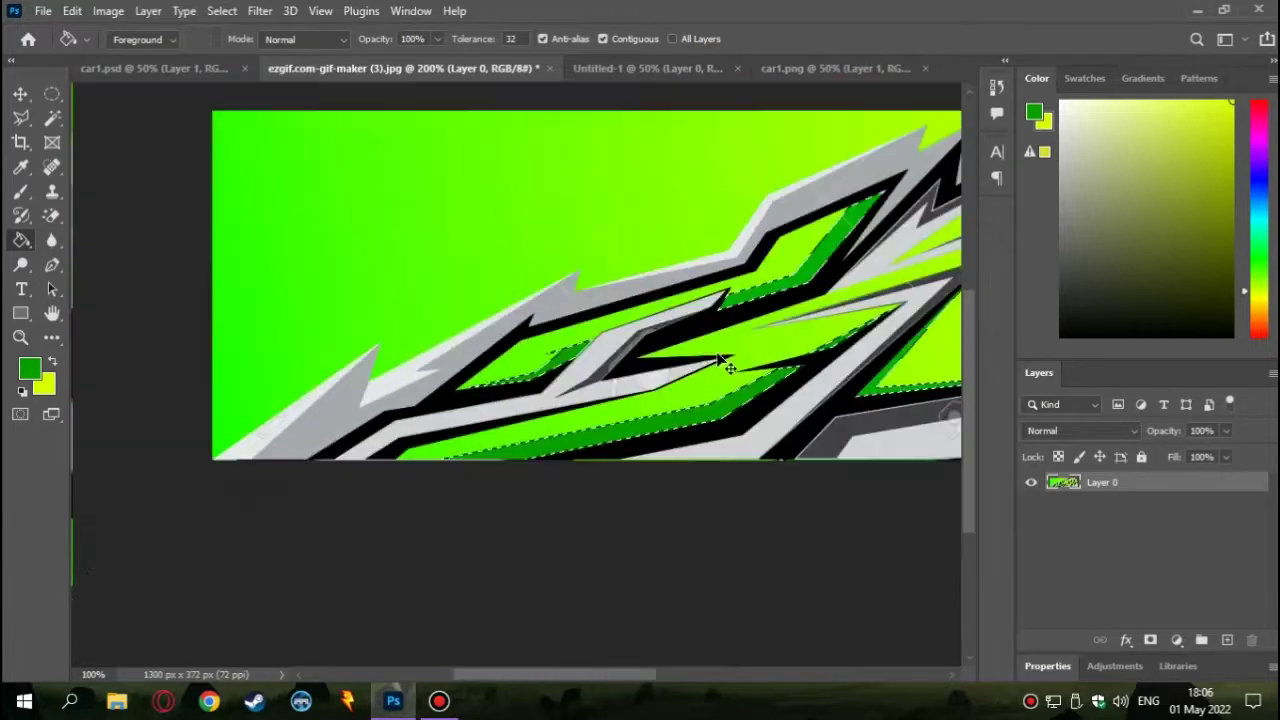
{"action": "scroll", "coordinate": [830, 260], "scroll_direction": "down", "scroll_amount": 3}
{"action": "left_click_drag", "start_coordinate": [594, 674], "coordinate": [650, 674]}
{"action": "scroll", "coordinate": [660, 435], "scroll_direction": "up", "scroll_amount": 1}
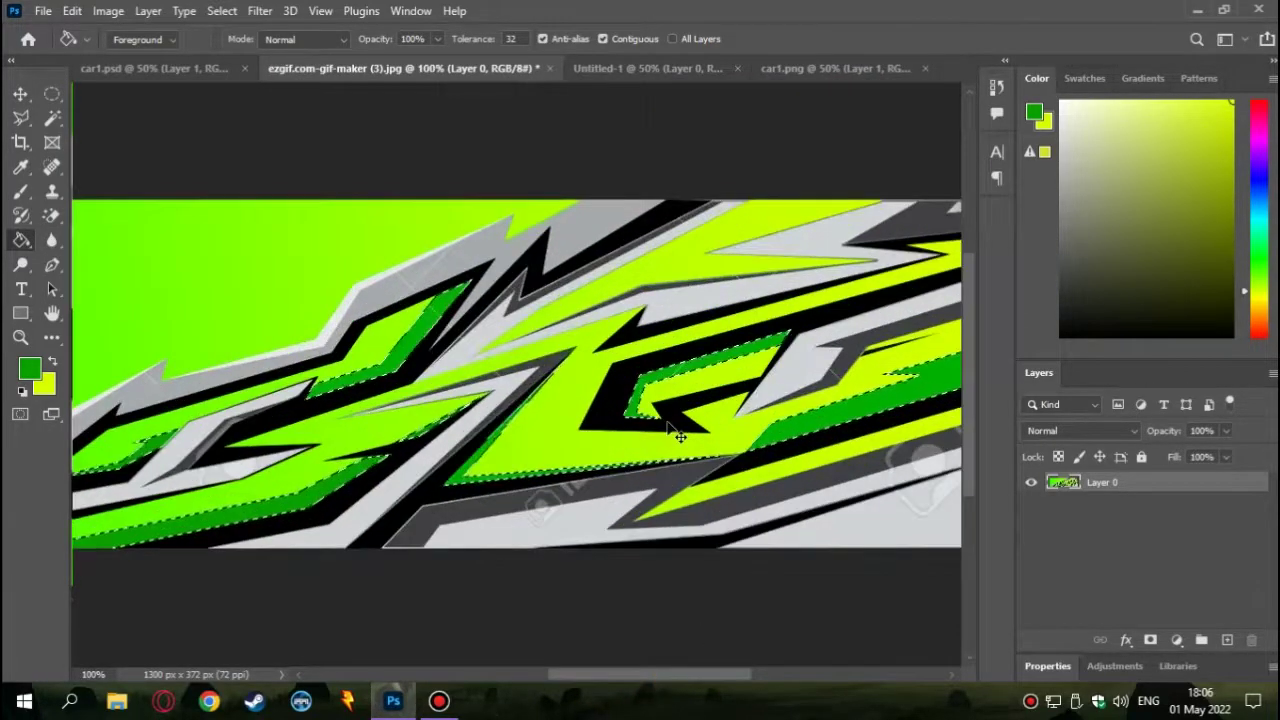
{"action": "scroll", "coordinate": [471, 571], "scroll_direction": "up", "scroll_amount": 2}
{"action": "scroll", "coordinate": [457, 451], "scroll_direction": "up", "scroll_amount": 1}
{"action": "scroll", "coordinate": [447, 502], "scroll_direction": "down", "scroll_amount": 1}
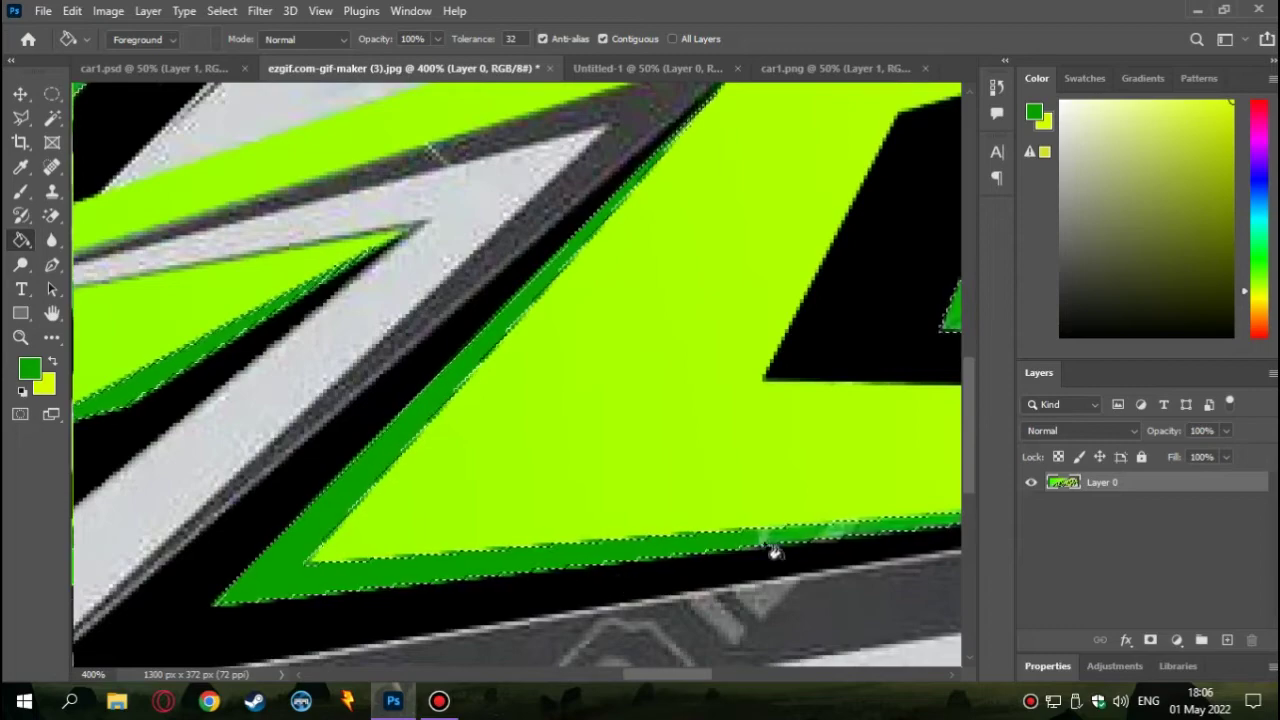
{"action": "left_click_drag", "start_coordinate": [680, 680], "coordinate": [415, 540]}
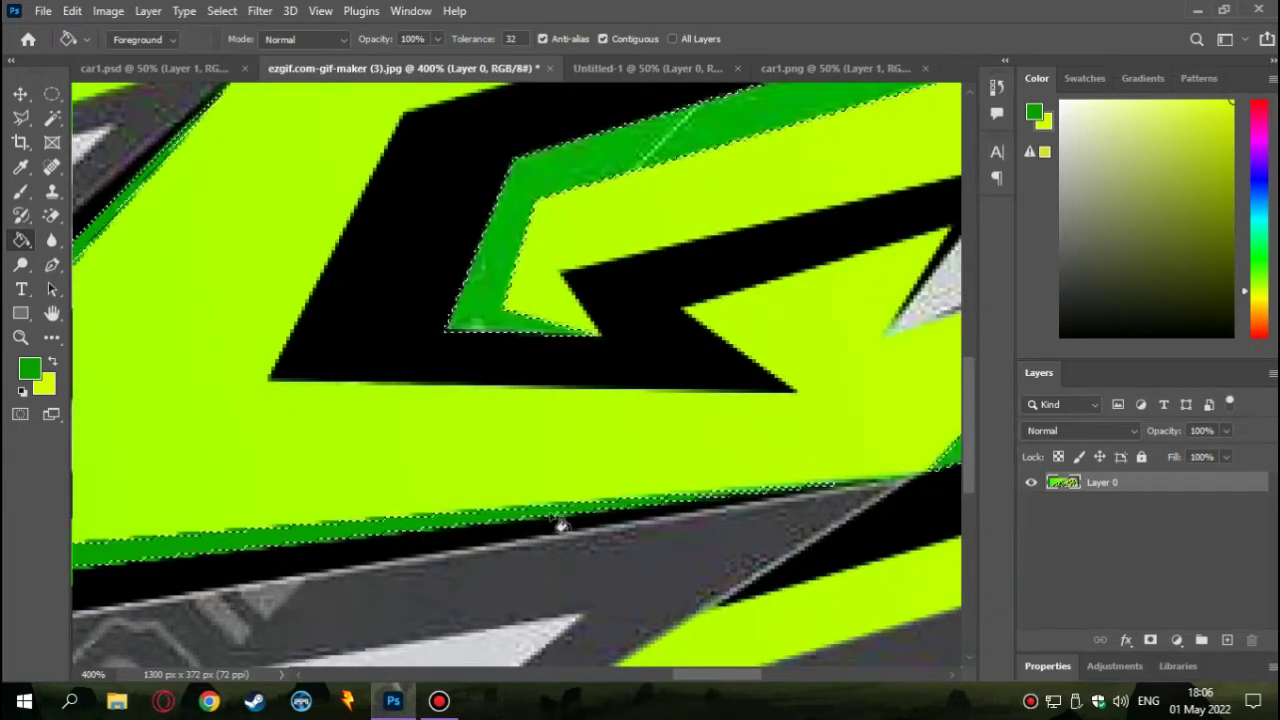
{"action": "scroll", "coordinate": [700, 511], "scroll_direction": "up", "scroll_amount": 1}
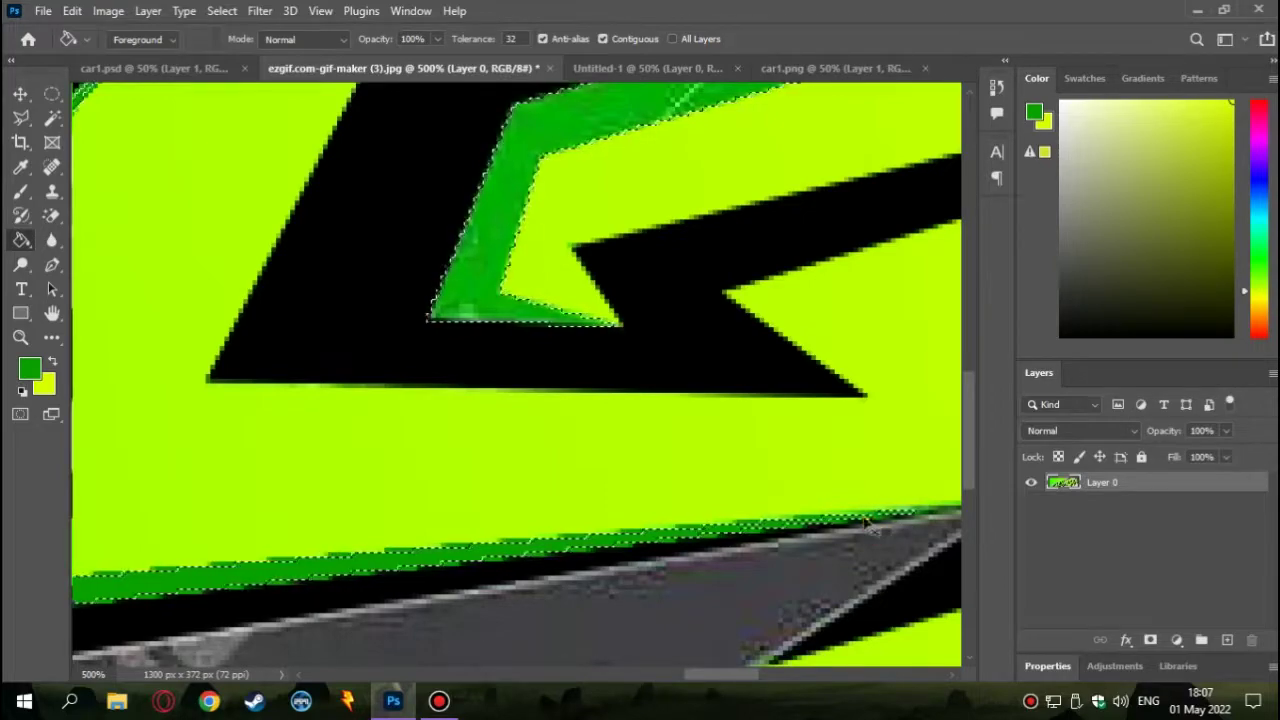
{"action": "scroll", "coordinate": [660, 480], "scroll_direction": "down", "scroll_amount": 2}
{"action": "scroll", "coordinate": [740, 674], "scroll_direction": "right", "scroll_amount": 3}
{"action": "scroll", "coordinate": [690, 672], "scroll_direction": "right", "scroll_amount": 1}
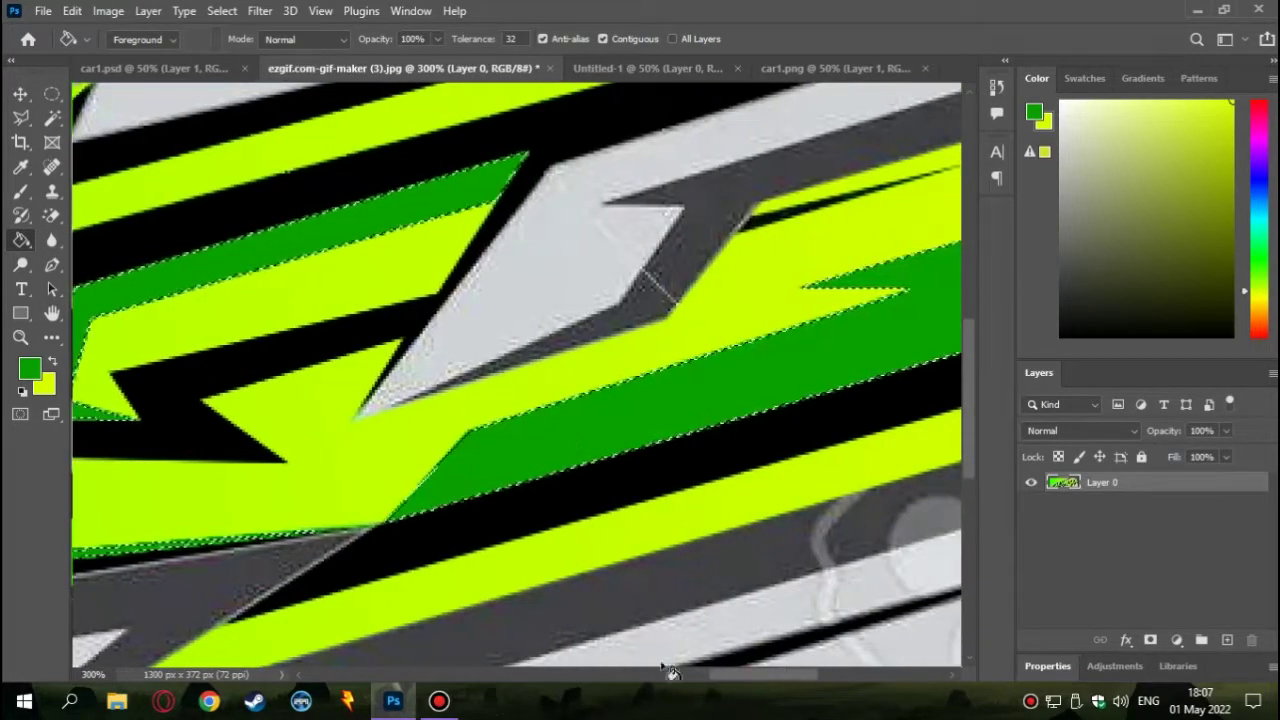
{"action": "scroll", "coordinate": [686, 366], "scroll_direction": "down", "scroll_amount": 1}
{"action": "scroll", "coordinate": [777, 634], "scroll_direction": "down", "scroll_amount": 2}
{"action": "scroll", "coordinate": [686, 677], "scroll_direction": "up", "scroll_amount": 1}
{"action": "scroll", "coordinate": [645, 655], "scroll_direction": "up", "scroll_amount": 1}
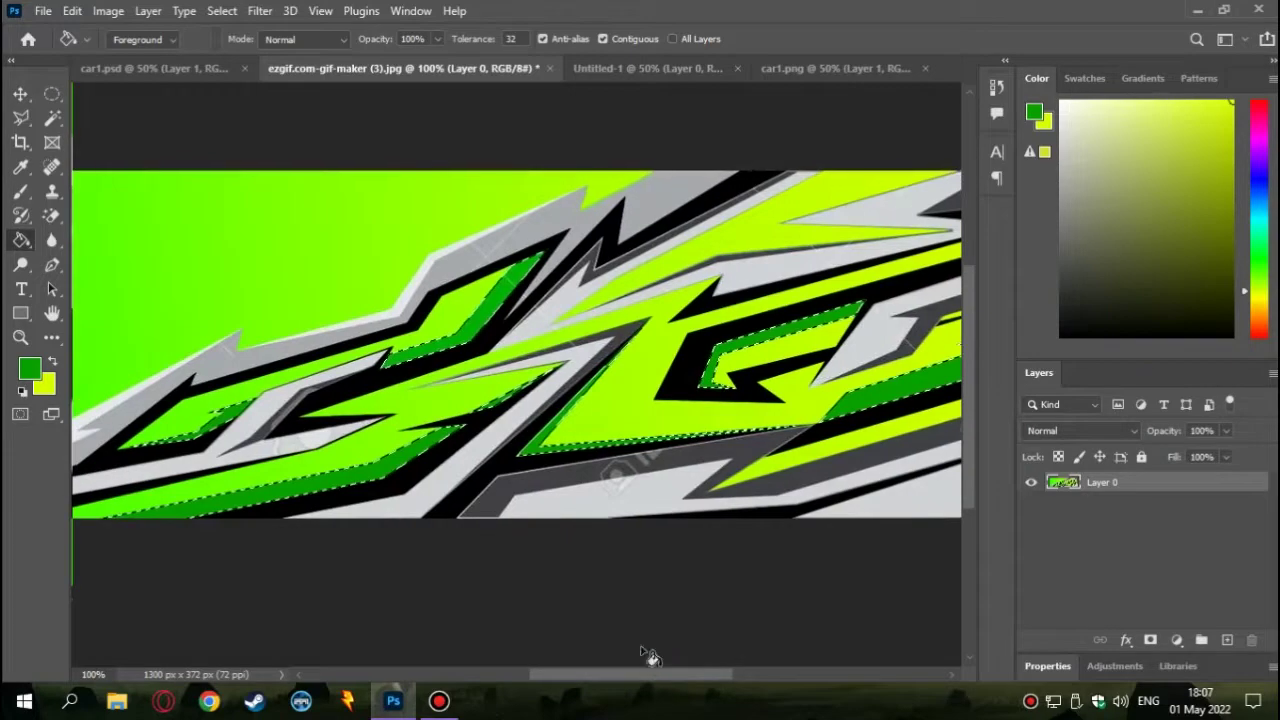
{"action": "scroll", "coordinate": [586, 600], "scroll_direction": "up", "scroll_amount": 1}
{"action": "scroll", "coordinate": [578, 235], "scroll_direction": "up", "scroll_amount": 1}
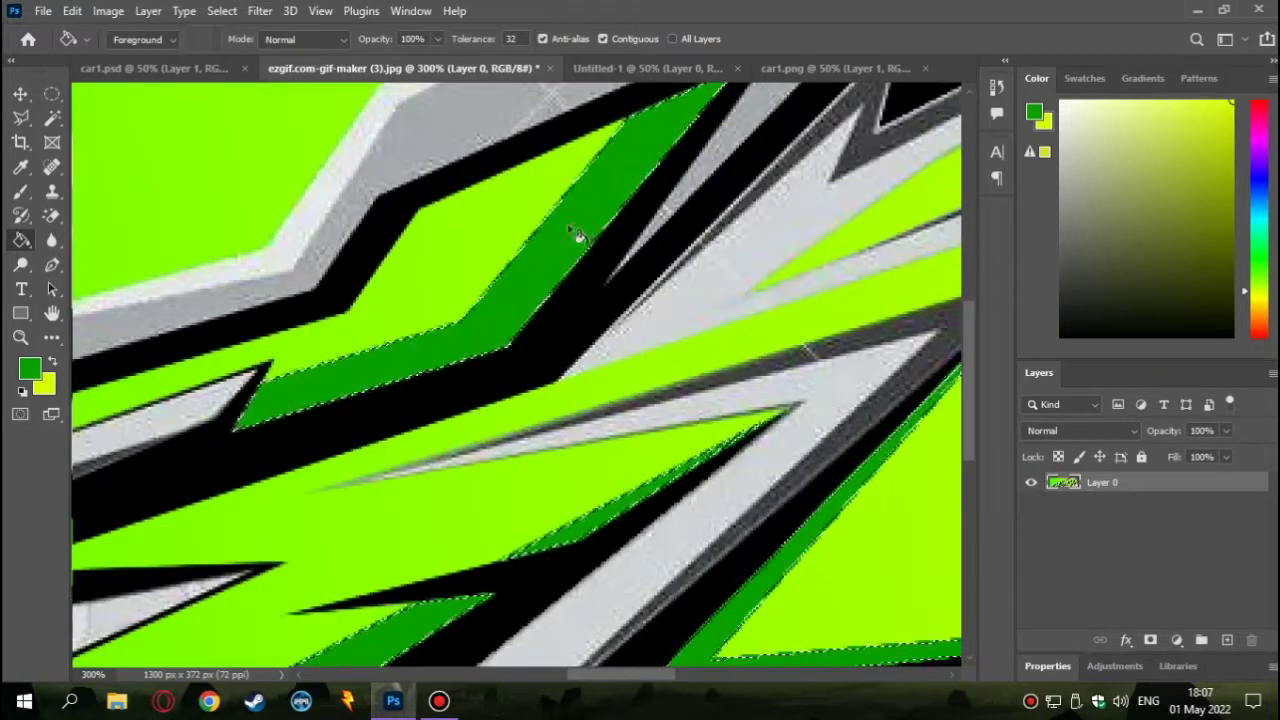
{"action": "scroll", "coordinate": [486, 586], "scroll_direction": "down", "scroll_amount": 2}
{"action": "scroll", "coordinate": [700, 678], "scroll_direction": "right", "scroll_amount": 2}
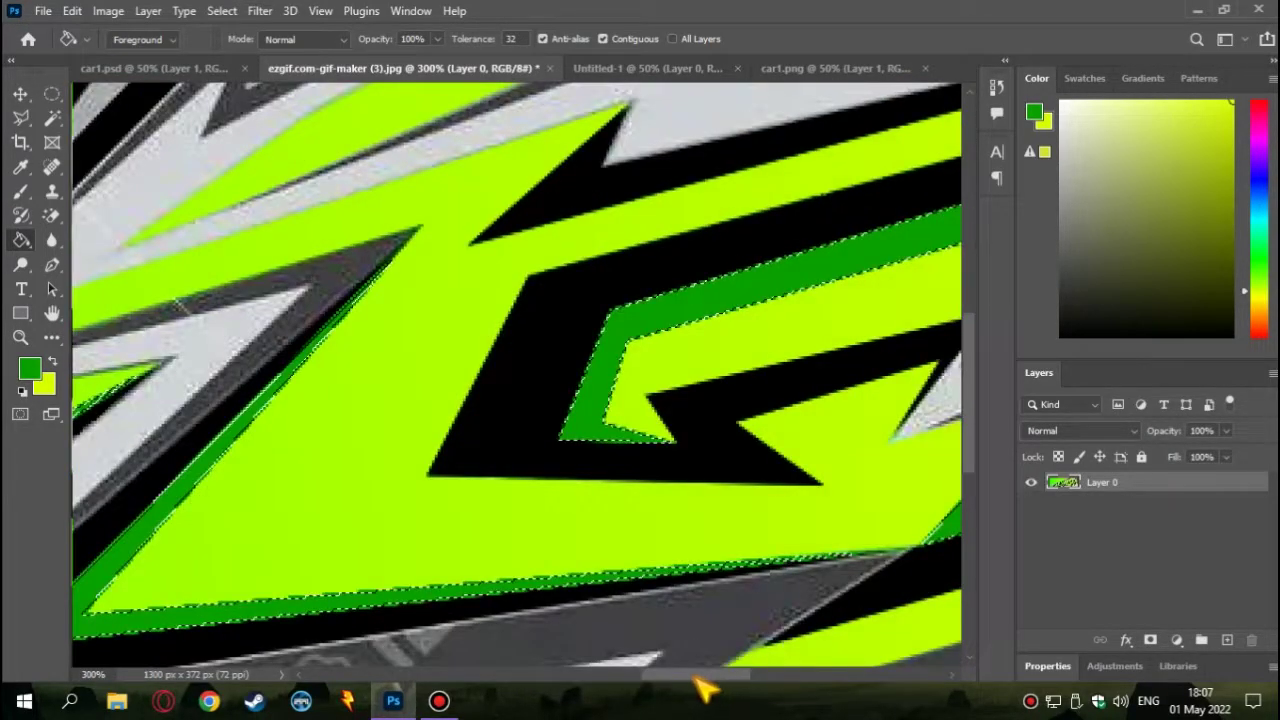
{"action": "scroll", "coordinate": [703, 688], "scroll_direction": "left", "scroll_amount": 1}
{"action": "scroll", "coordinate": [686, 486], "scroll_direction": "down", "scroll_amount": 3}
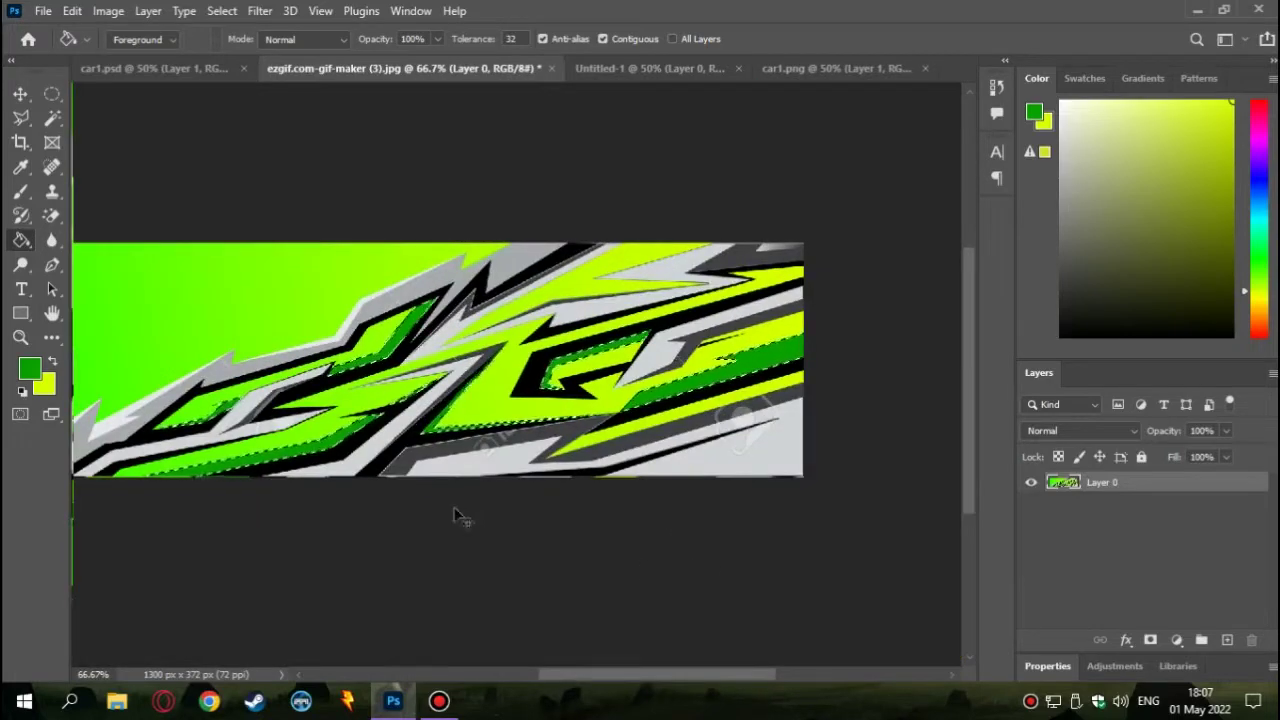
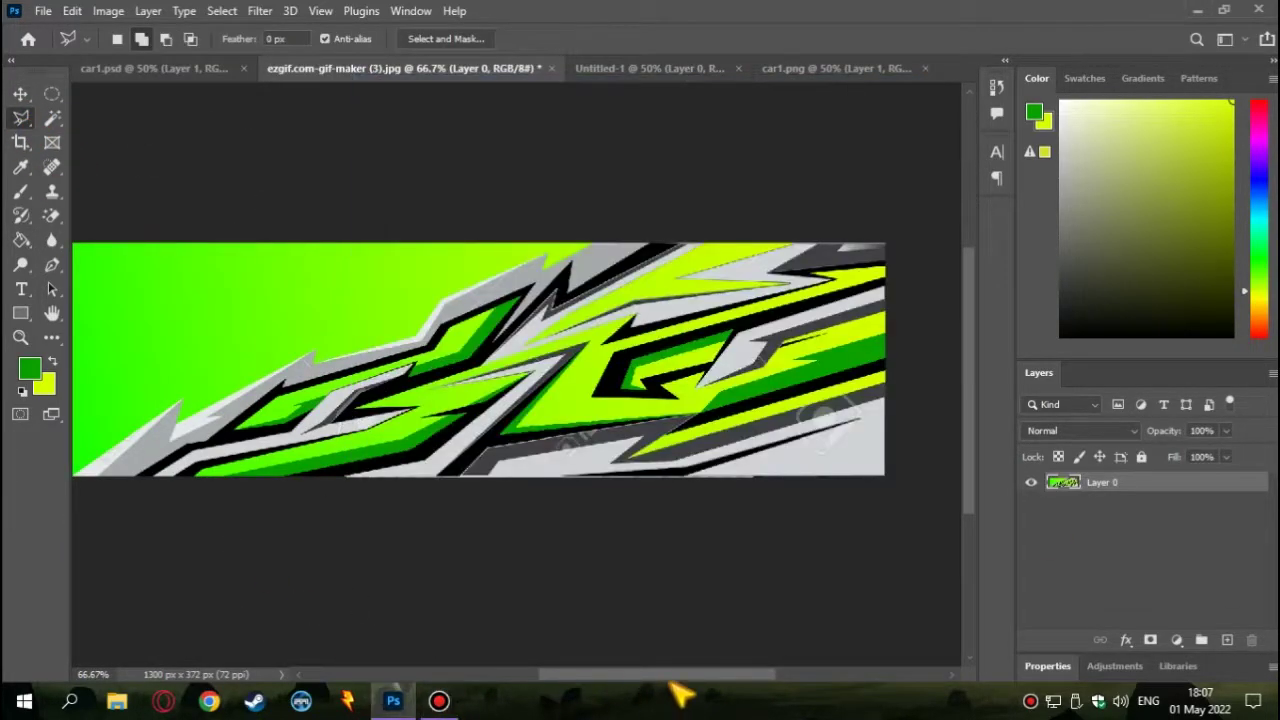
Place Polygonal Lasso points along the grey band's spike tips and bend at 400% zoom
{"action": "scroll", "coordinate": [629, 677], "scroll_direction": "left", "scroll_amount": 3}
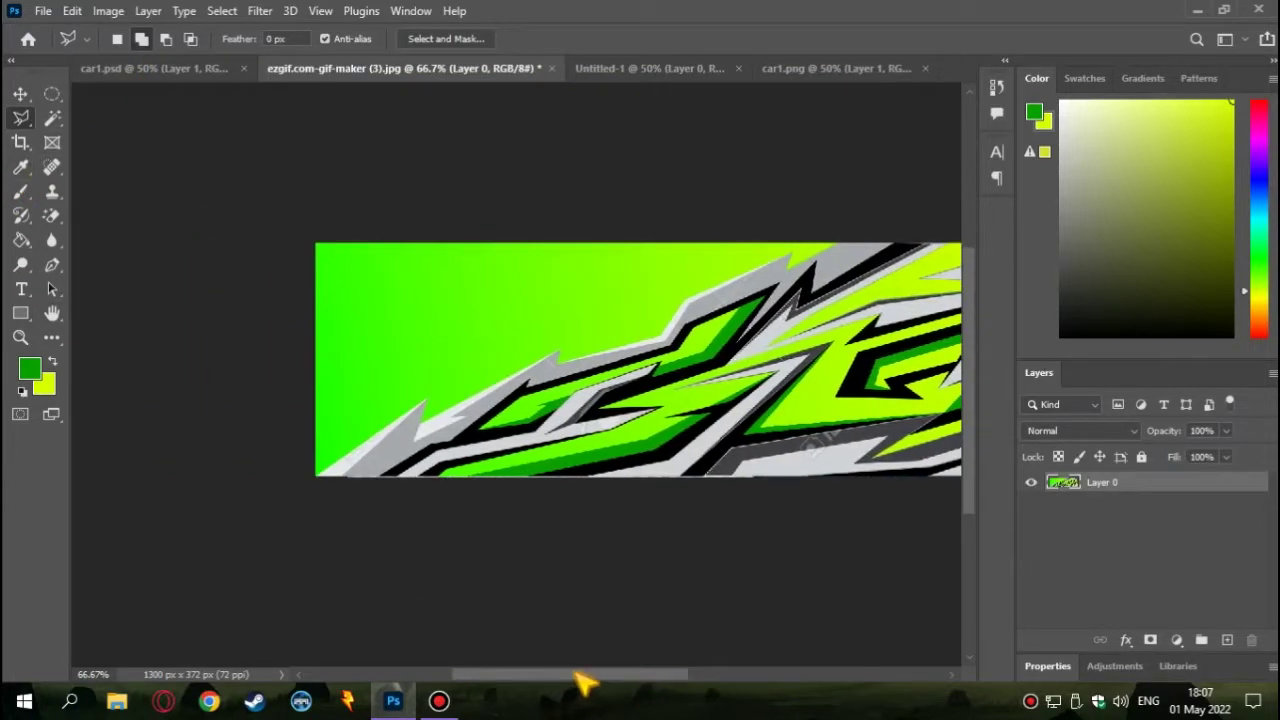
{"action": "scroll", "coordinate": [329, 523], "scroll_direction": "up", "scroll_amount": 1}
{"action": "scroll", "coordinate": [323, 517], "scroll_direction": "up", "scroll_amount": 1}
{"action": "scroll", "coordinate": [323, 517], "scroll_direction": "up", "scroll_amount": 1}
{"action": "scroll", "coordinate": [400, 583], "scroll_direction": "left", "scroll_amount": 3}
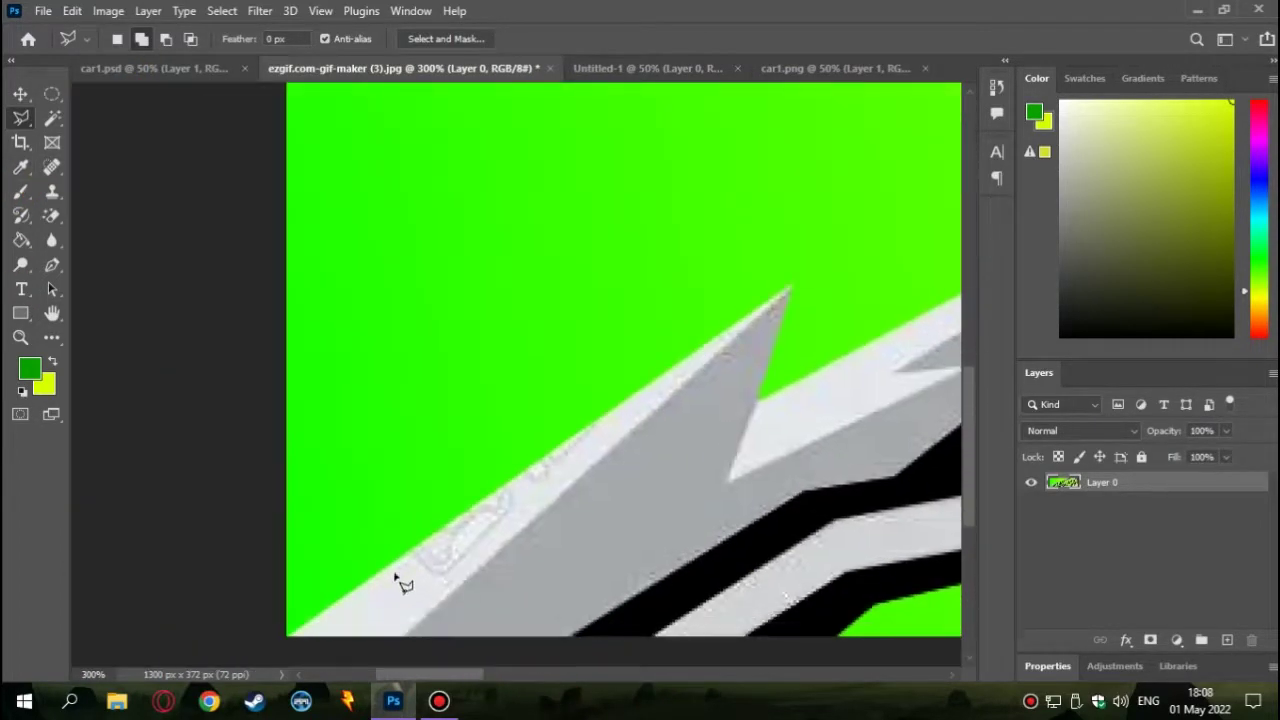
{"action": "scroll", "coordinate": [215, 637], "scroll_direction": "up", "scroll_amount": 1}
{"action": "scroll", "coordinate": [210, 615], "scroll_direction": "down", "scroll_amount": 4}
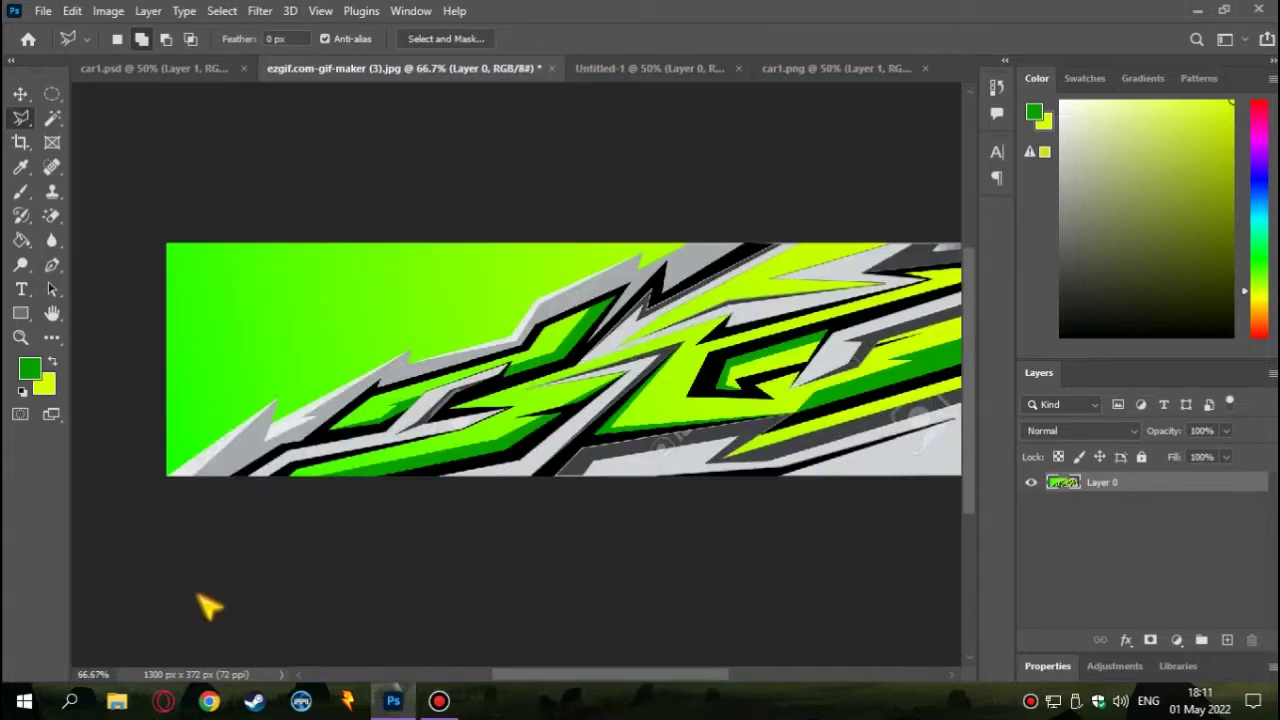
{"action": "scroll", "coordinate": [343, 514], "scroll_direction": "up", "scroll_amount": 1}
{"action": "scroll", "coordinate": [340, 500], "scroll_direction": "up", "scroll_amount": 1}
{"action": "scroll", "coordinate": [552, 677], "scroll_direction": "down", "scroll_amount": 2}
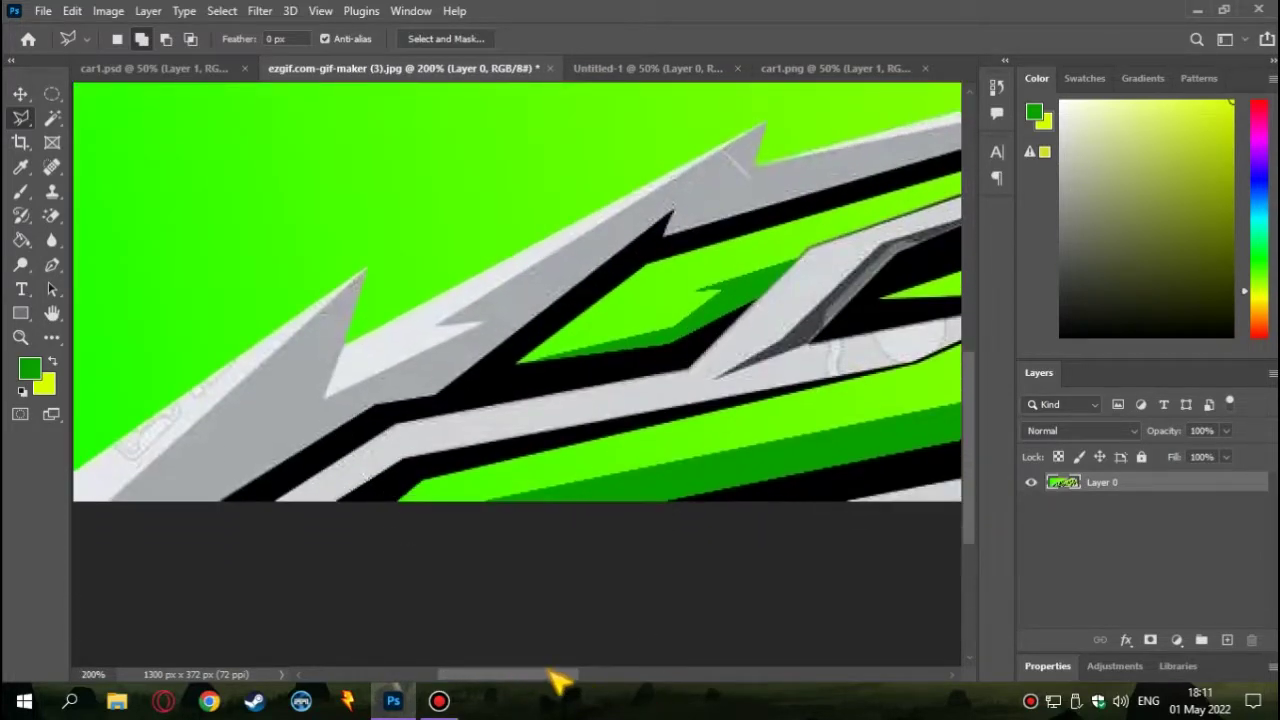
{"action": "scroll", "coordinate": [486, 663], "scroll_direction": "left", "scroll_amount": 3}
{"action": "scroll", "coordinate": [531, 623], "scroll_direction": "up", "scroll_amount": 1}
{"action": "scroll", "coordinate": [400, 600], "scroll_direction": "up", "scroll_amount": 1}
{"action": "scroll", "coordinate": [400, 600], "scroll_direction": "right", "scroll_amount": 2}
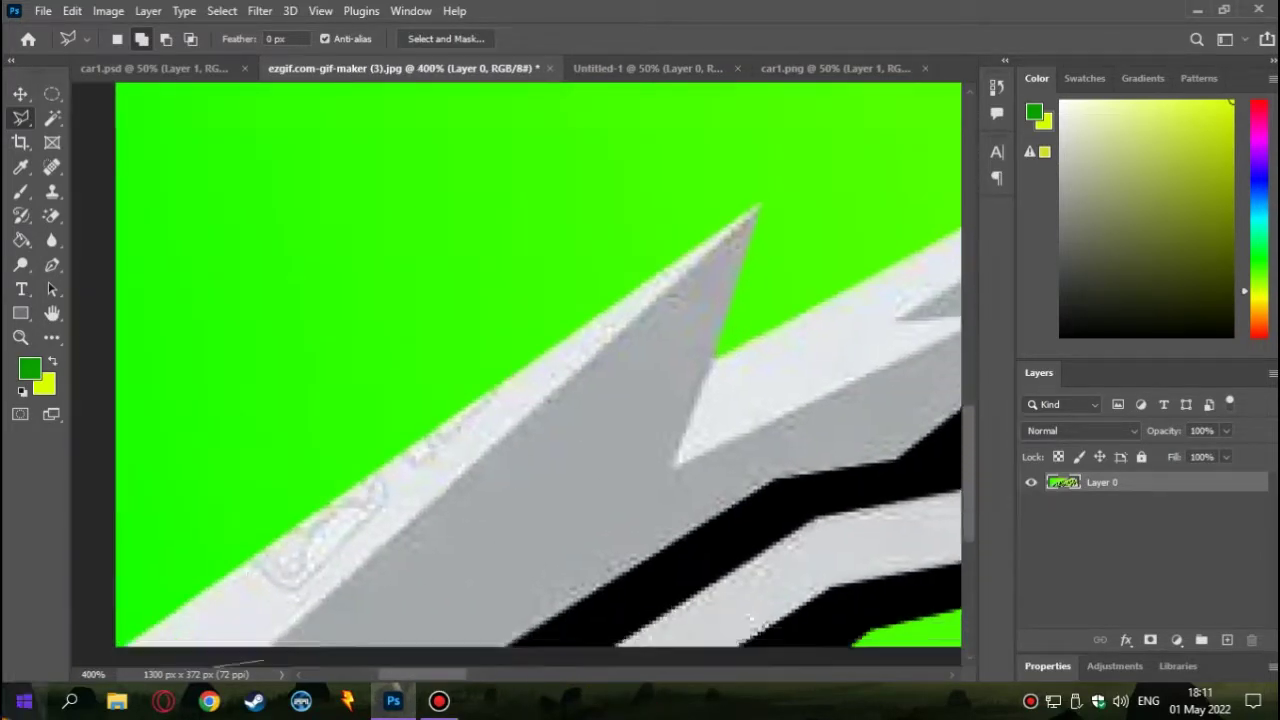
{"action": "scroll", "coordinate": [400, 545], "scroll_direction": "down", "scroll_amount": 1}
{"action": "scroll", "coordinate": [400, 545], "scroll_direction": "left", "scroll_amount": 2}
{"action": "scroll", "coordinate": [690, 270], "scroll_direction": "up", "scroll_amount": 2}
{"action": "scroll", "coordinate": [690, 270], "scroll_direction": "right", "scroll_amount": 2}
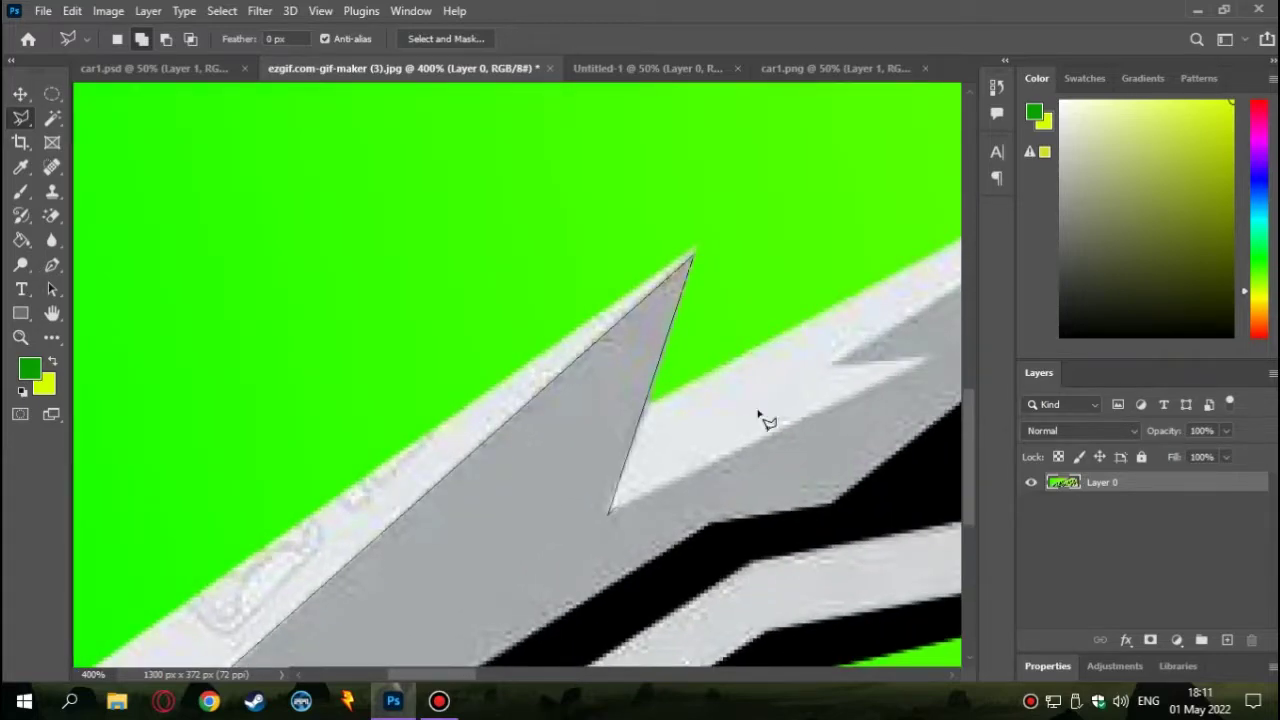
{"action": "scroll", "coordinate": [758, 412], "scroll_direction": "right", "scroll_amount": 2}
{"action": "left_click", "coordinate": [662, 371]}
{"action": "scroll", "coordinate": [760, 300], "scroll_direction": "right", "scroll_amount": 5}
{"action": "scroll", "coordinate": [893, 213], "scroll_direction": "up", "scroll_amount": 3}
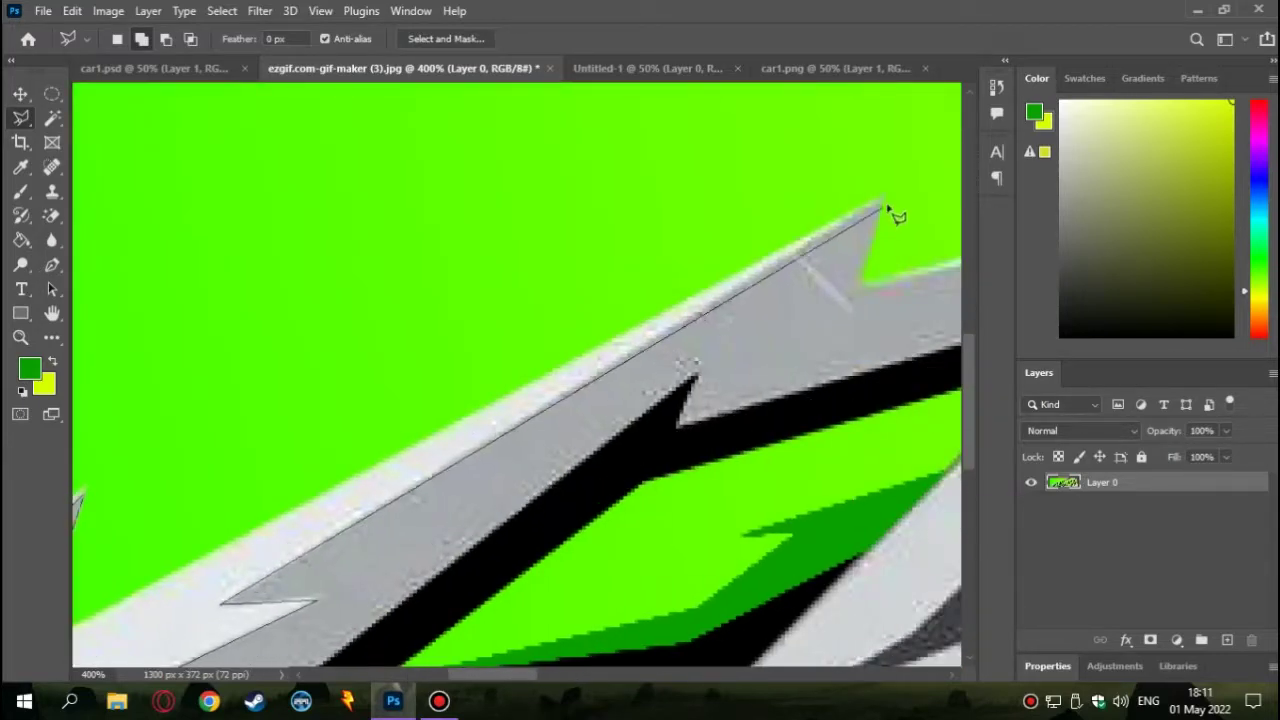
{"action": "left_click", "coordinate": [860, 291]}
{"action": "scroll", "coordinate": [700, 300], "scroll_direction": "right", "scroll_amount": 3}
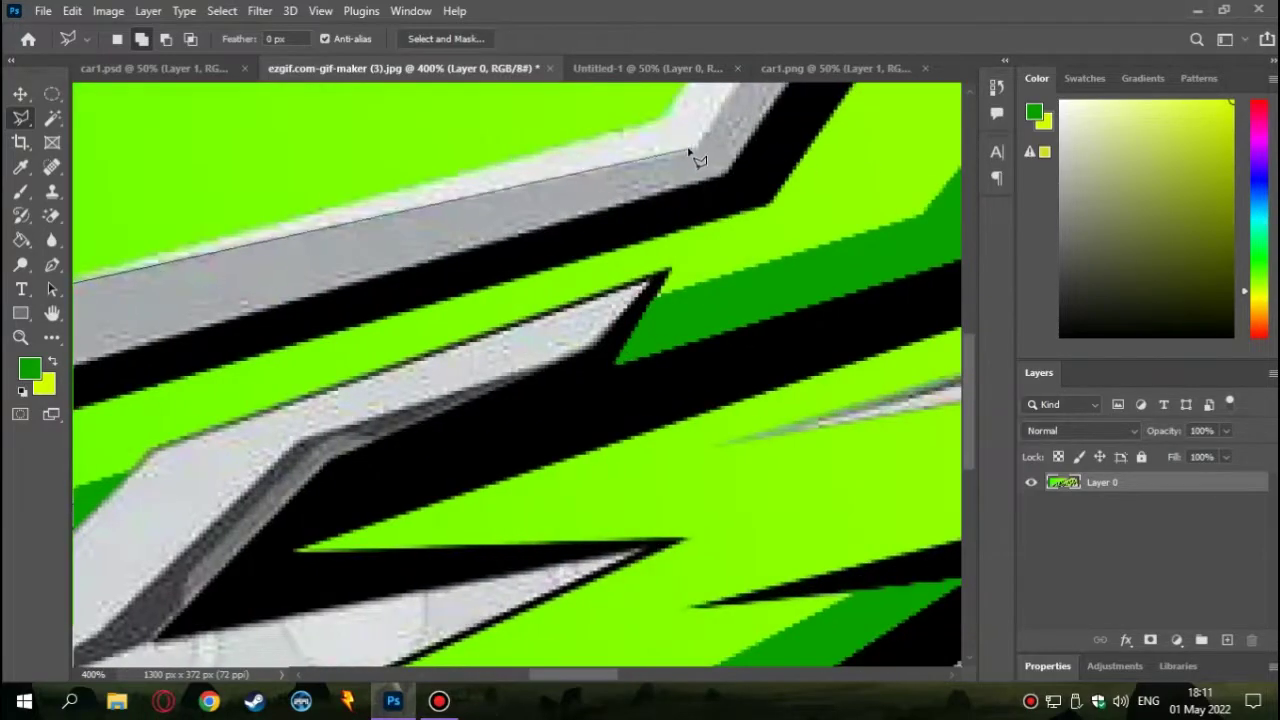
{"action": "scroll", "coordinate": [594, 206], "scroll_direction": "up", "scroll_amount": 2}
{"action": "left_click", "coordinate": [594, 206]}
{"action": "scroll", "coordinate": [750, 210], "scroll_direction": "right", "scroll_amount": 3}
{"action": "scroll", "coordinate": [918, 212], "scroll_direction": "up", "scroll_amount": 3}
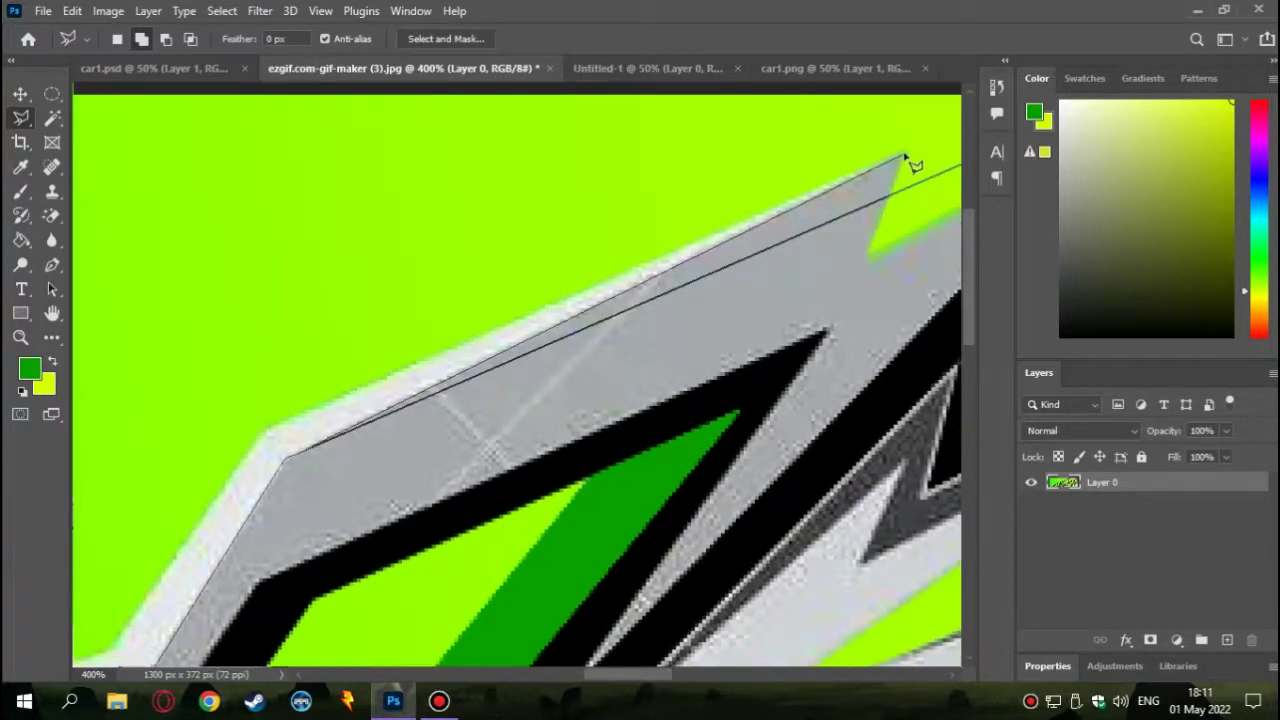
{"action": "left_click", "coordinate": [870, 257]}
Continue the outline past the remaining spikes to the grey-black corners and lower edge
{"action": "scroll", "coordinate": [870, 257], "scroll_direction": "right", "scroll_amount": 5}
{"action": "scroll", "coordinate": [548, 430], "scroll_direction": "up", "scroll_amount": 3}
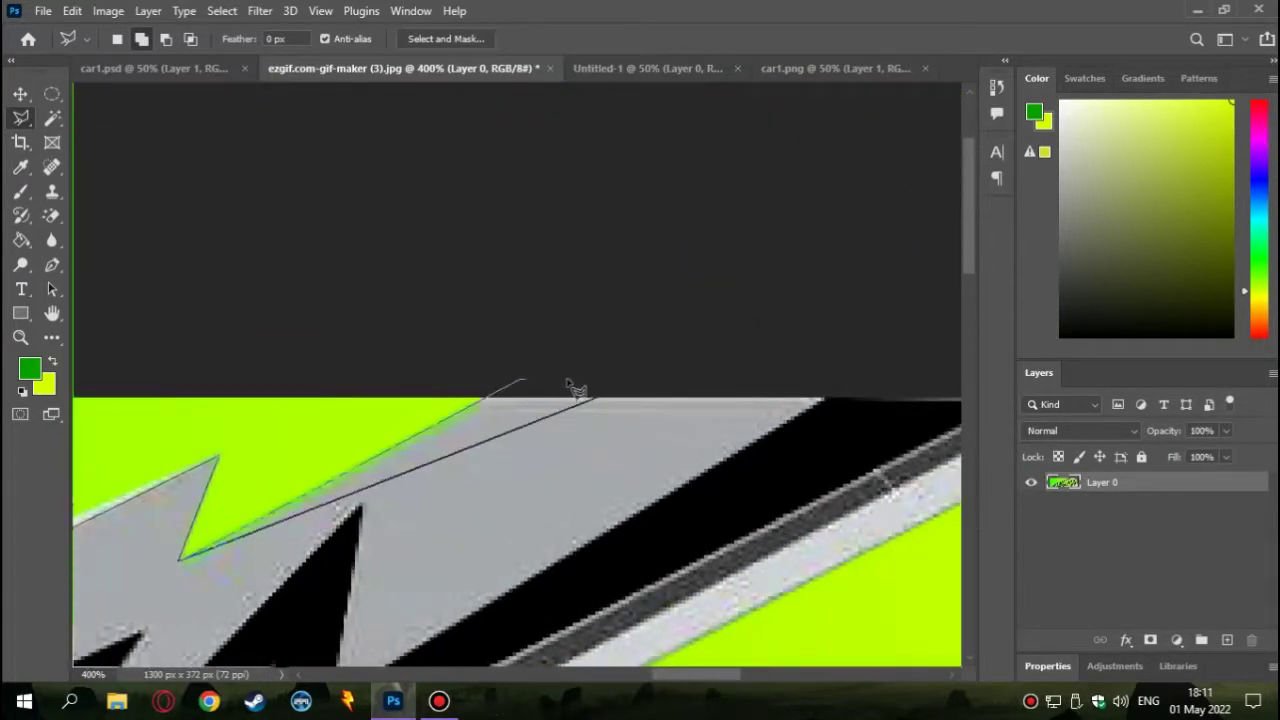
{"action": "left_click", "coordinate": [830, 410]}
{"action": "scroll", "coordinate": [830, 410], "scroll_direction": "down", "scroll_amount": 4}
{"action": "scroll", "coordinate": [830, 410], "scroll_direction": "left", "scroll_amount": 4}
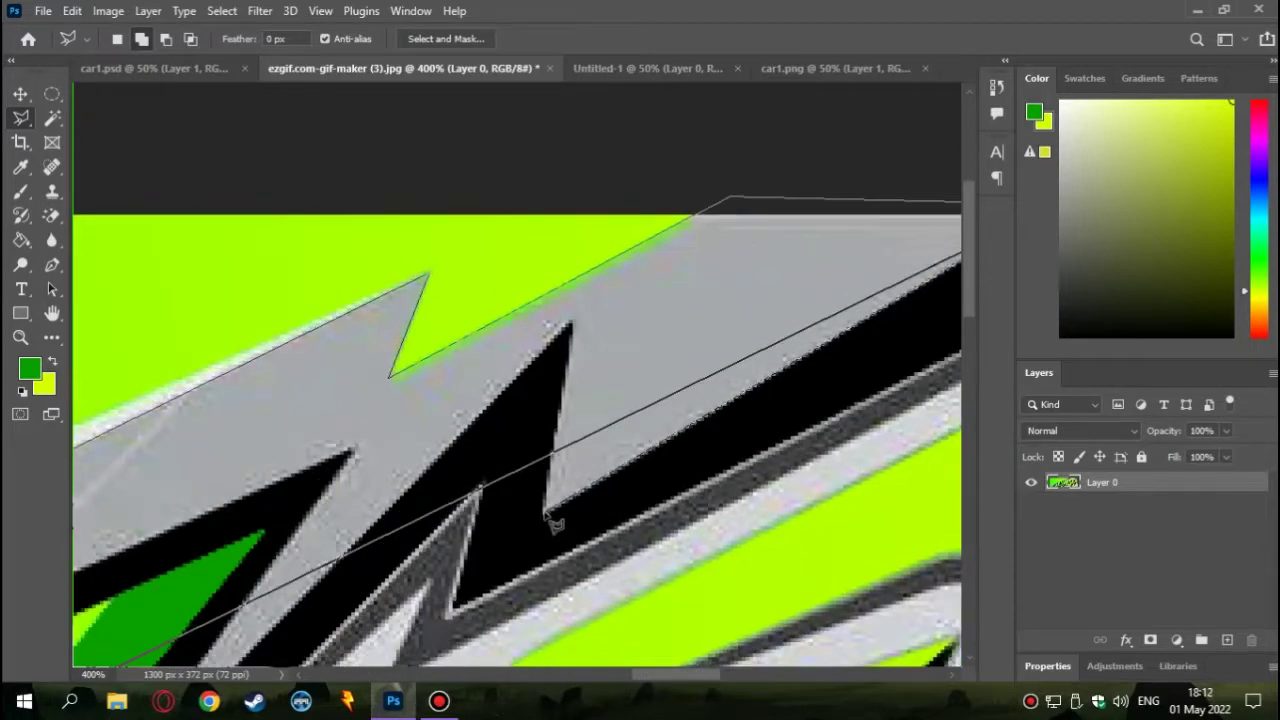
{"action": "left_click", "coordinate": [574, 324]}
{"action": "scroll", "coordinate": [207, 585], "scroll_direction": "down", "scroll_amount": 4}
{"action": "scroll", "coordinate": [207, 585], "scroll_direction": "left", "scroll_amount": 4}
{"action": "left_click", "coordinate": [628, 233]}
{"action": "scroll", "coordinate": [628, 233], "scroll_direction": "down", "scroll_amount": 4}
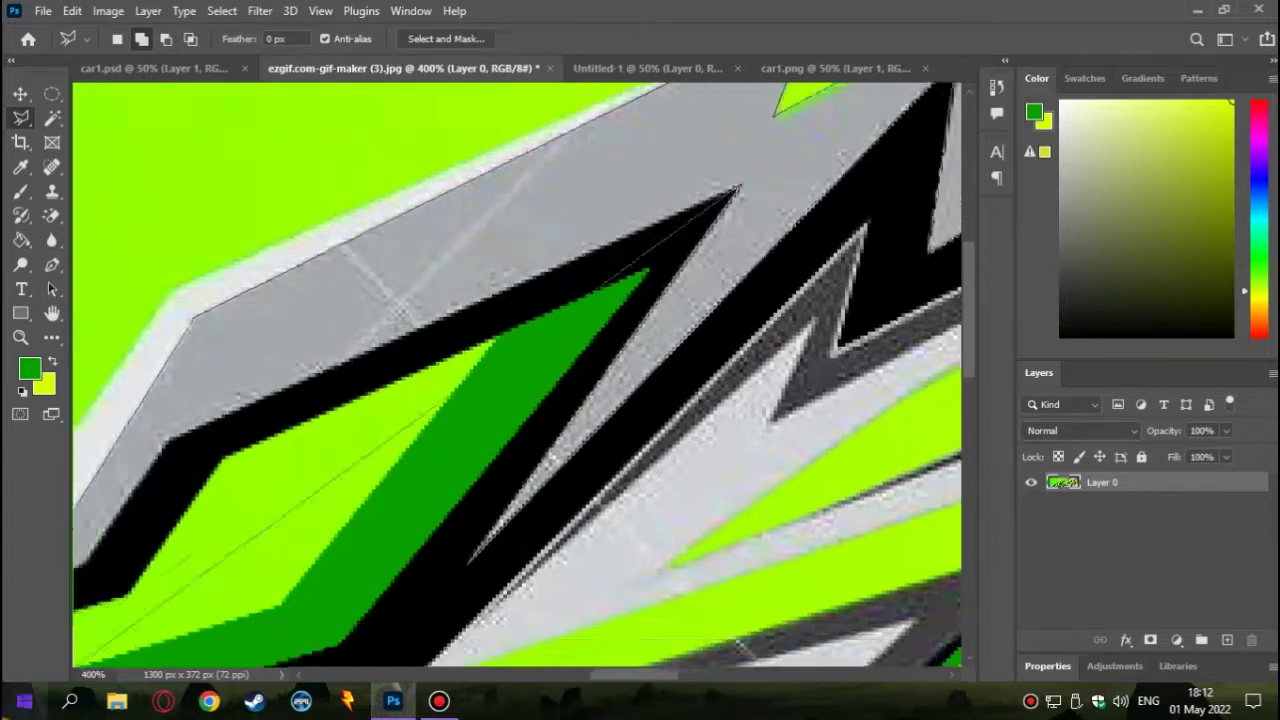
{"action": "scroll", "coordinate": [388, 282], "scroll_direction": "left", "scroll_amount": 4}
{"action": "left_click", "coordinate": [303, 408]}
{"action": "scroll", "coordinate": [303, 408], "scroll_direction": "down", "scroll_amount": 4}
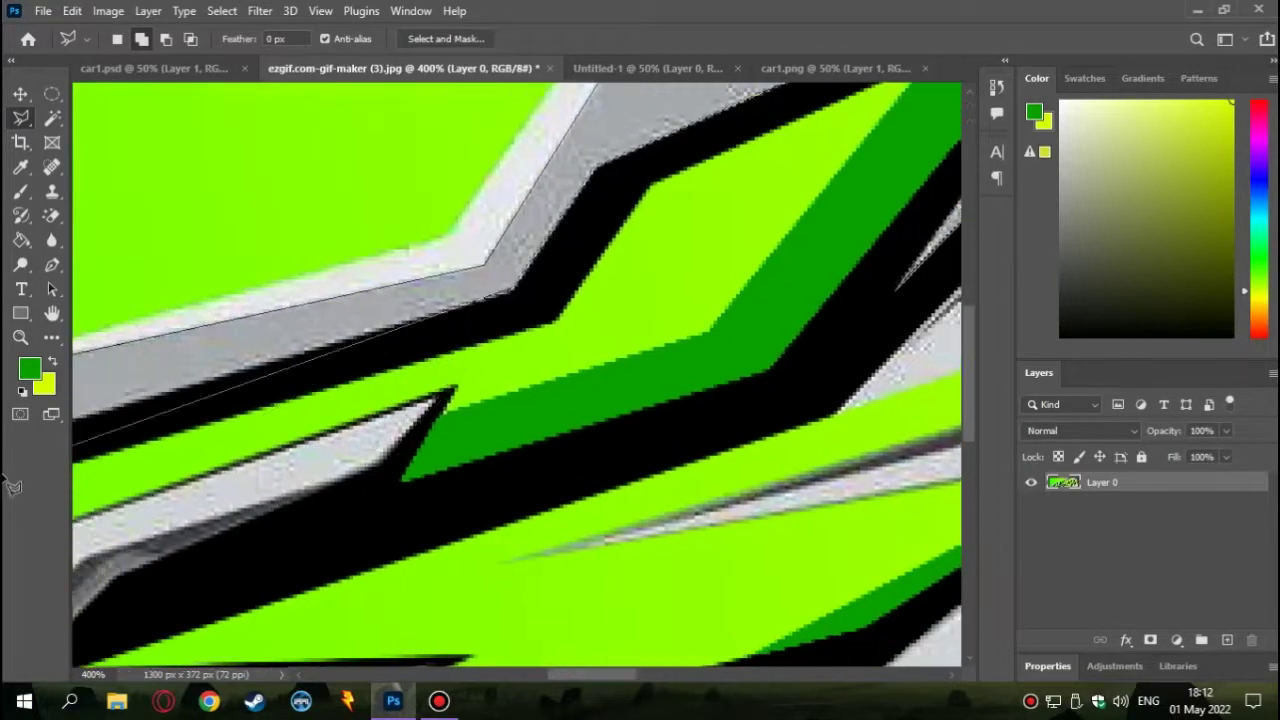
{"action": "scroll", "coordinate": [303, 408], "scroll_direction": "left", "scroll_amount": 4}
{"action": "scroll", "coordinate": [282, 455], "scroll_direction": "down", "scroll_amount": 4}
{"action": "scroll", "coordinate": [282, 455], "scroll_direction": "left", "scroll_amount": 4}
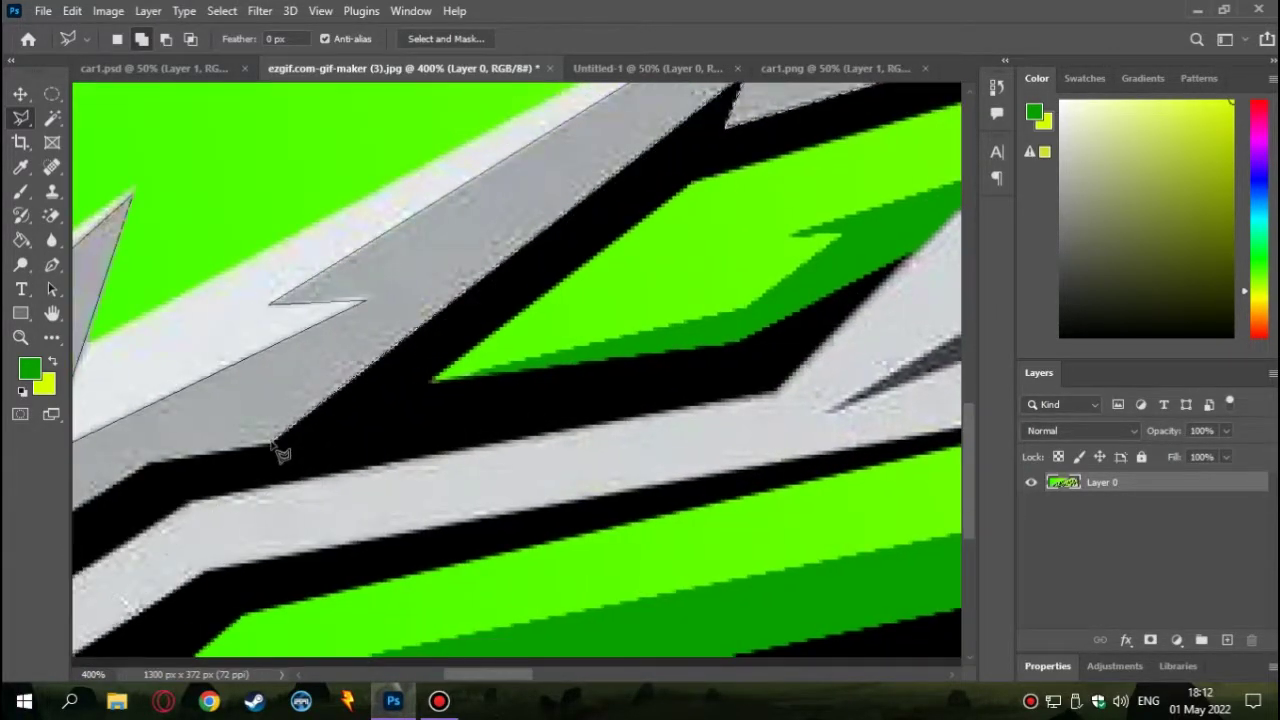
{"action": "left_click", "coordinate": [272, 448]}
{"action": "scroll", "coordinate": [277, 455], "scroll_direction": "down", "scroll_amount": 4}
{"action": "scroll", "coordinate": [455, 315], "scroll_direction": "left", "scroll_amount": 4}
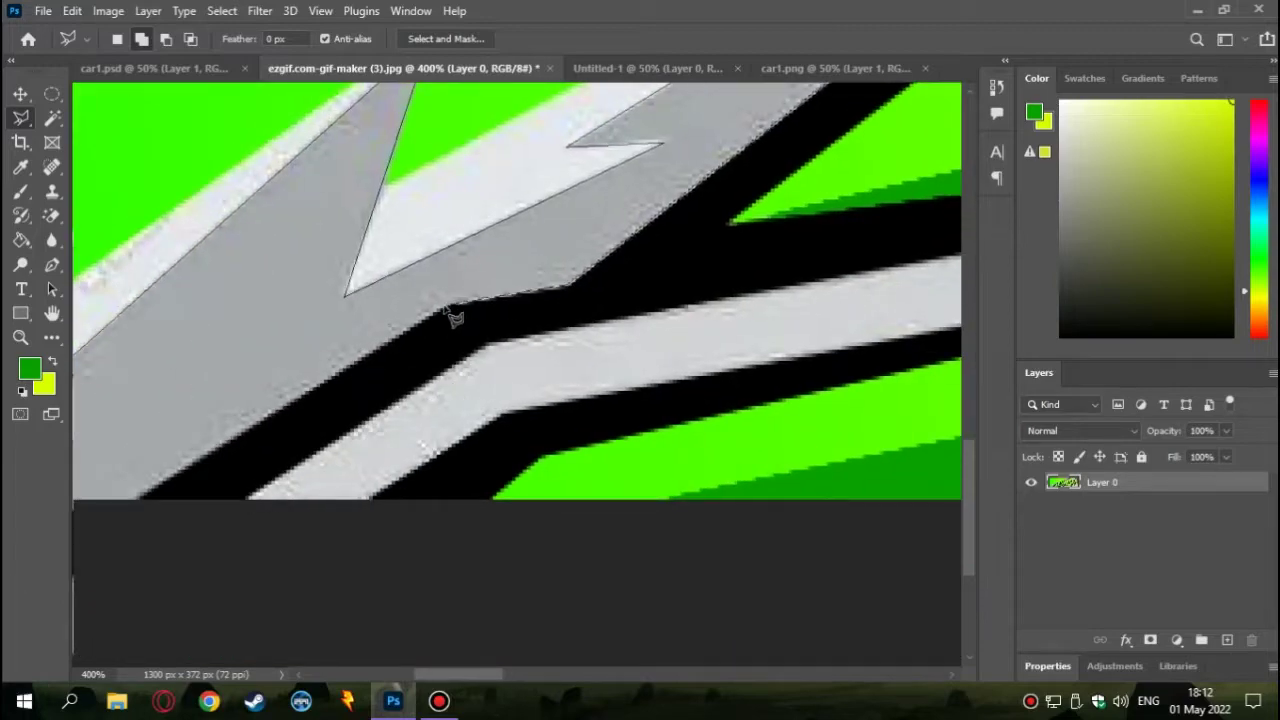
{"action": "left_click", "coordinate": [448, 309]}
{"action": "scroll", "coordinate": [448, 309], "scroll_direction": "down", "scroll_amount": 4}
{"action": "scroll", "coordinate": [390, 425], "scroll_direction": "left", "scroll_amount": 4}
{"action": "scroll", "coordinate": [486, 686], "scroll_direction": "right", "scroll_amount": 4}
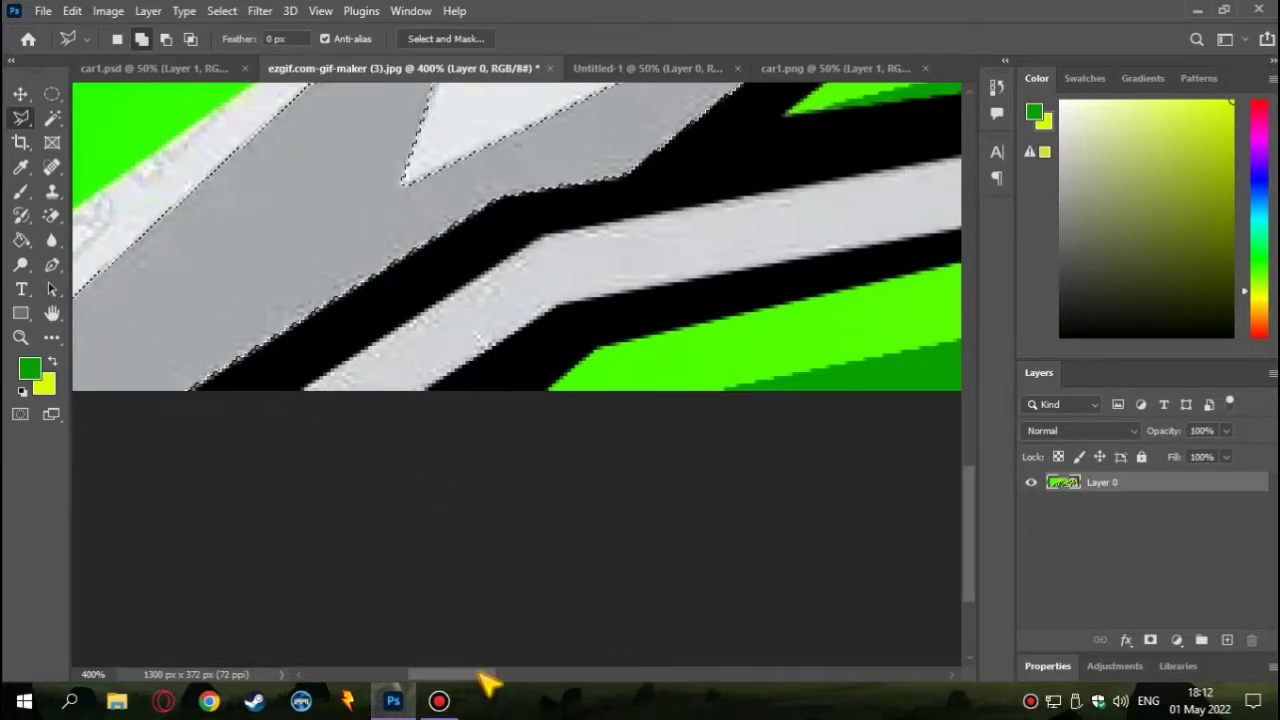
{"action": "scroll", "coordinate": [543, 474], "scroll_direction": "down", "scroll_amount": 4}
Add Polygonal Lasso points around the lower grey stripe band
{"action": "scroll", "coordinate": [543, 474], "scroll_direction": "down", "scroll_amount": 5}
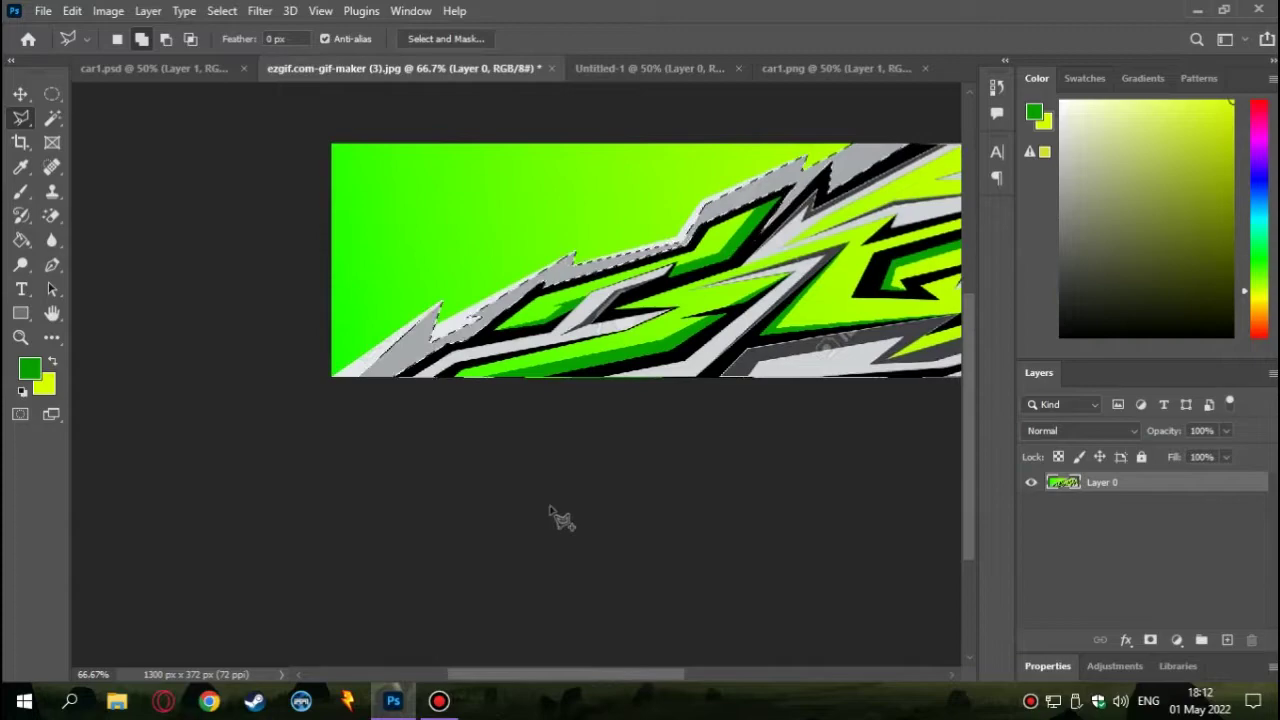
{"action": "scroll", "coordinate": [549, 514], "scroll_direction": "up", "scroll_amount": 4}
{"action": "scroll", "coordinate": [503, 475], "scroll_direction": "down", "scroll_amount": 3}
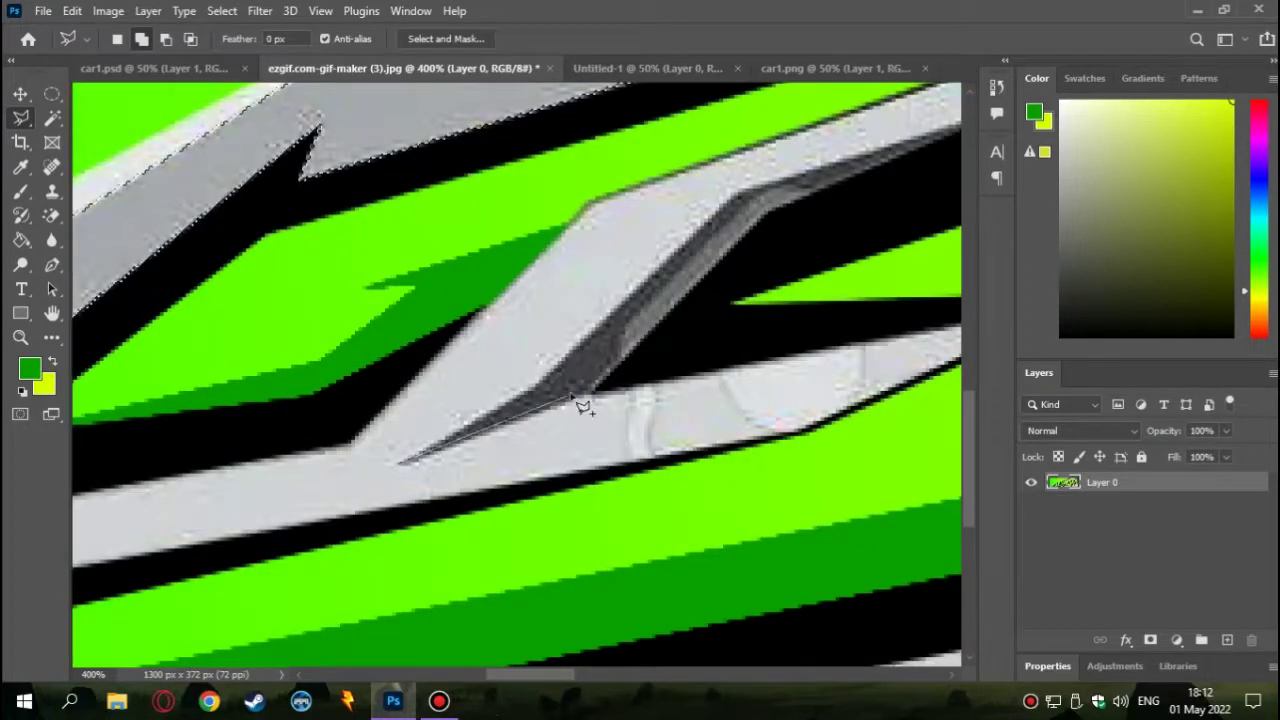
{"action": "scroll", "coordinate": [530, 390], "scroll_direction": "up", "scroll_amount": 3}
{"action": "scroll", "coordinate": [572, 325], "scroll_direction": "right", "scroll_amount": 3}
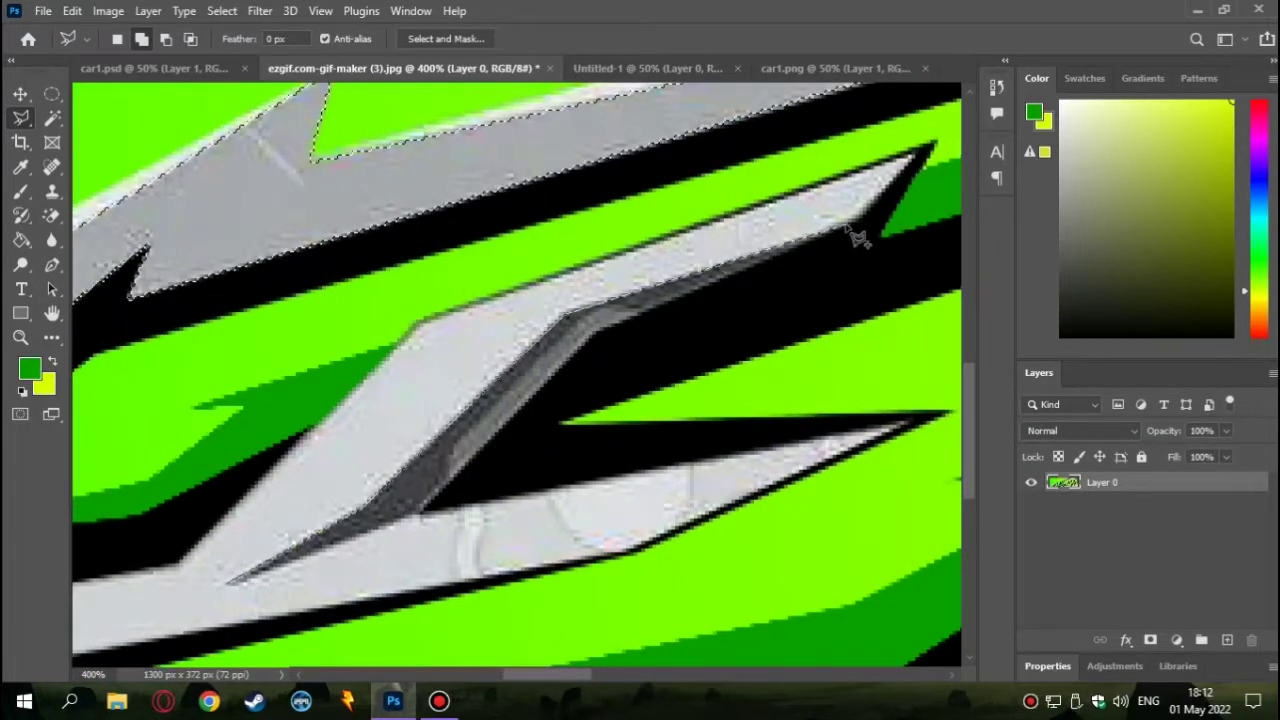
{"action": "left_click", "coordinate": [439, 700]}
{"action": "left_click", "coordinate": [306, 510]}
{"action": "scroll", "coordinate": [420, 505], "scroll_direction": "down", "scroll_amount": 4}
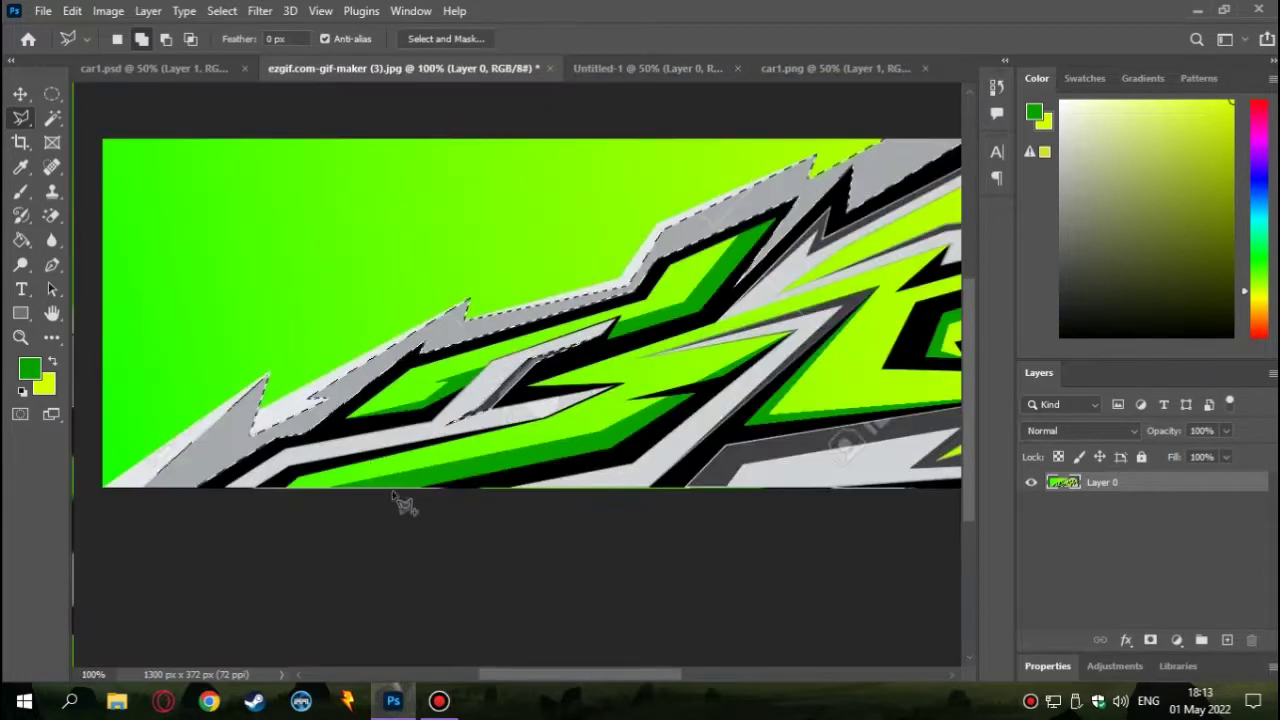
{"action": "scroll", "coordinate": [520, 400], "scroll_direction": "up", "scroll_amount": 4}
{"action": "scroll", "coordinate": [423, 423], "scroll_direction": "up", "scroll_amount": 2}
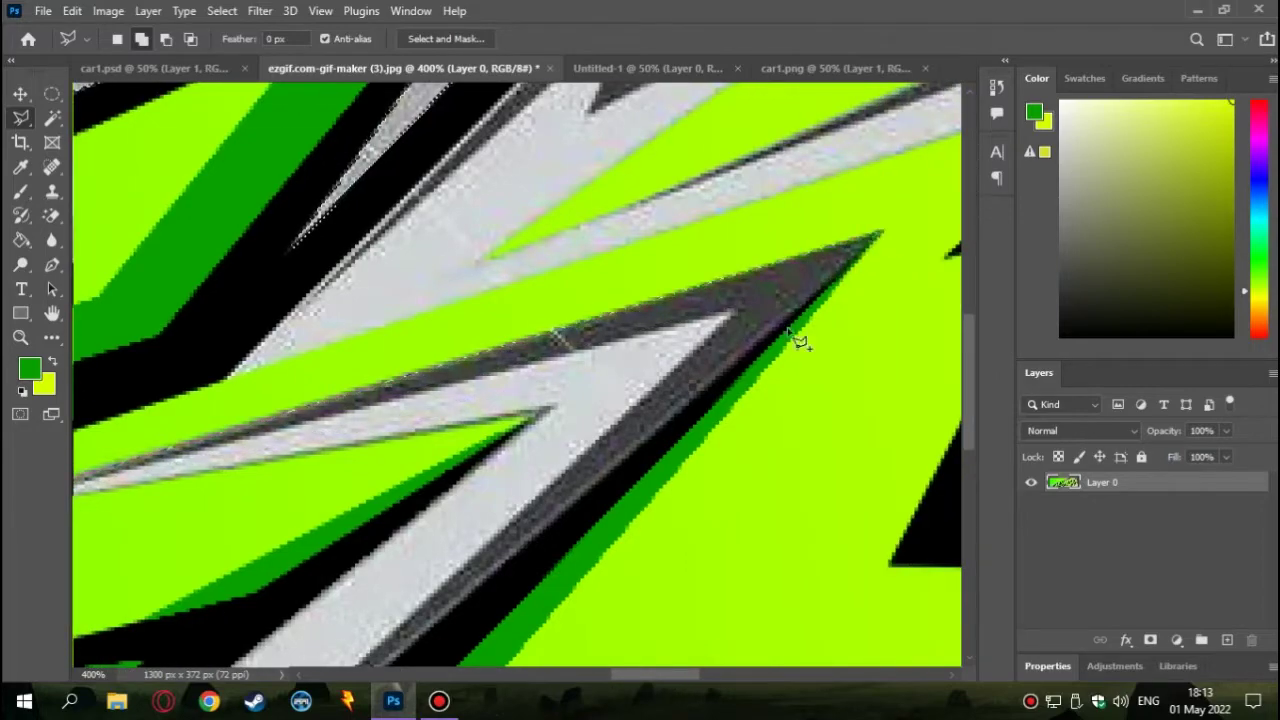
{"action": "left_click_drag", "start_coordinate": [800, 342], "coordinate": [765, 230]}
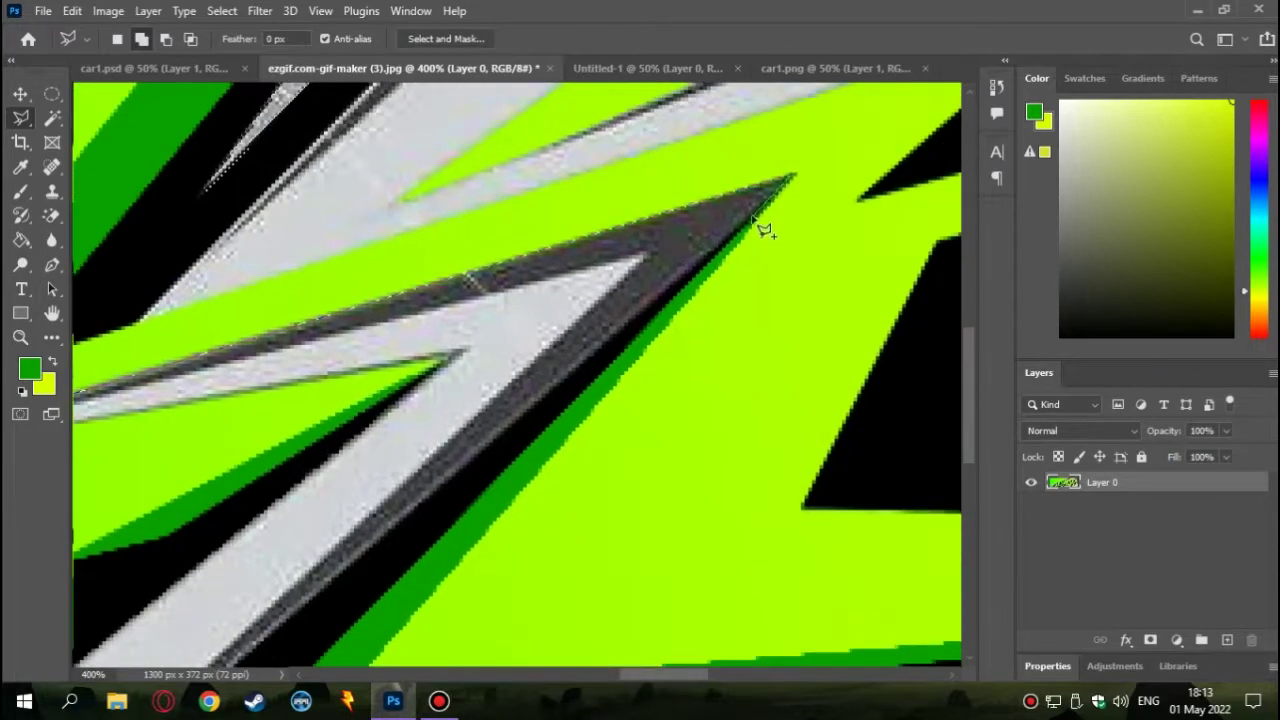
{"action": "scroll", "coordinate": [303, 595], "scroll_direction": "down", "scroll_amount": 5}
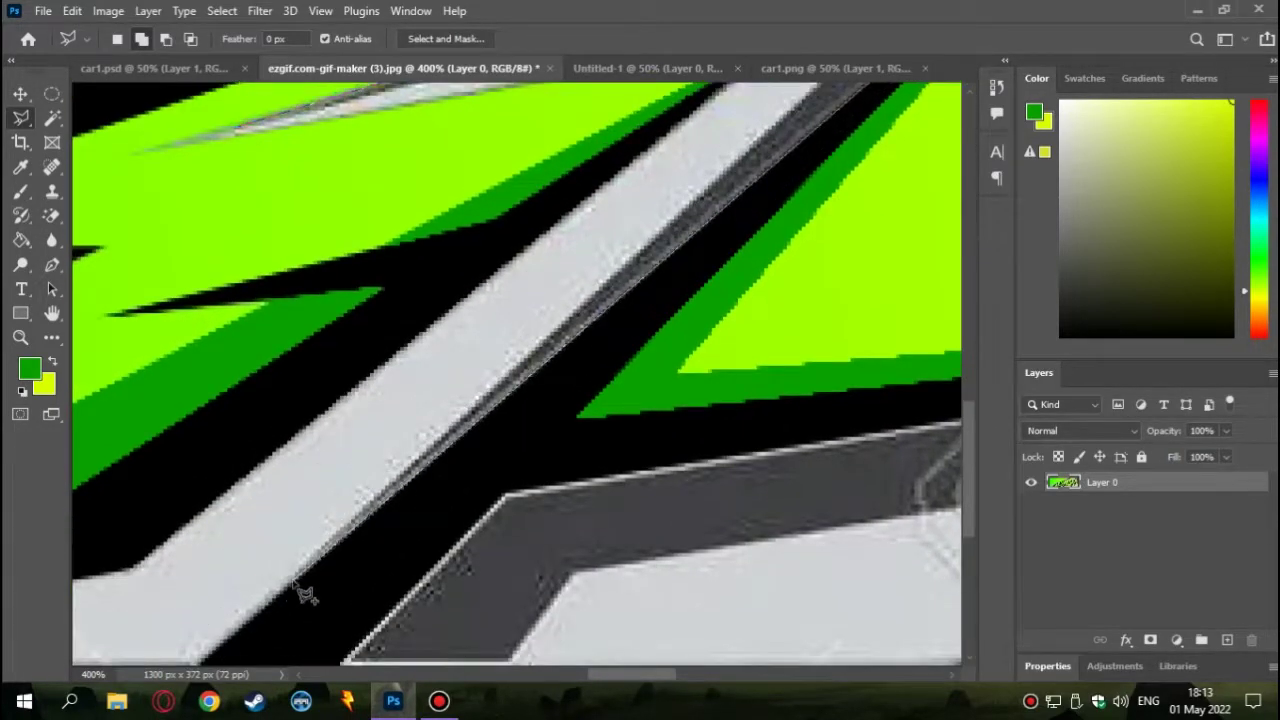
{"action": "scroll", "coordinate": [672, 208], "scroll_direction": "up", "scroll_amount": 3}
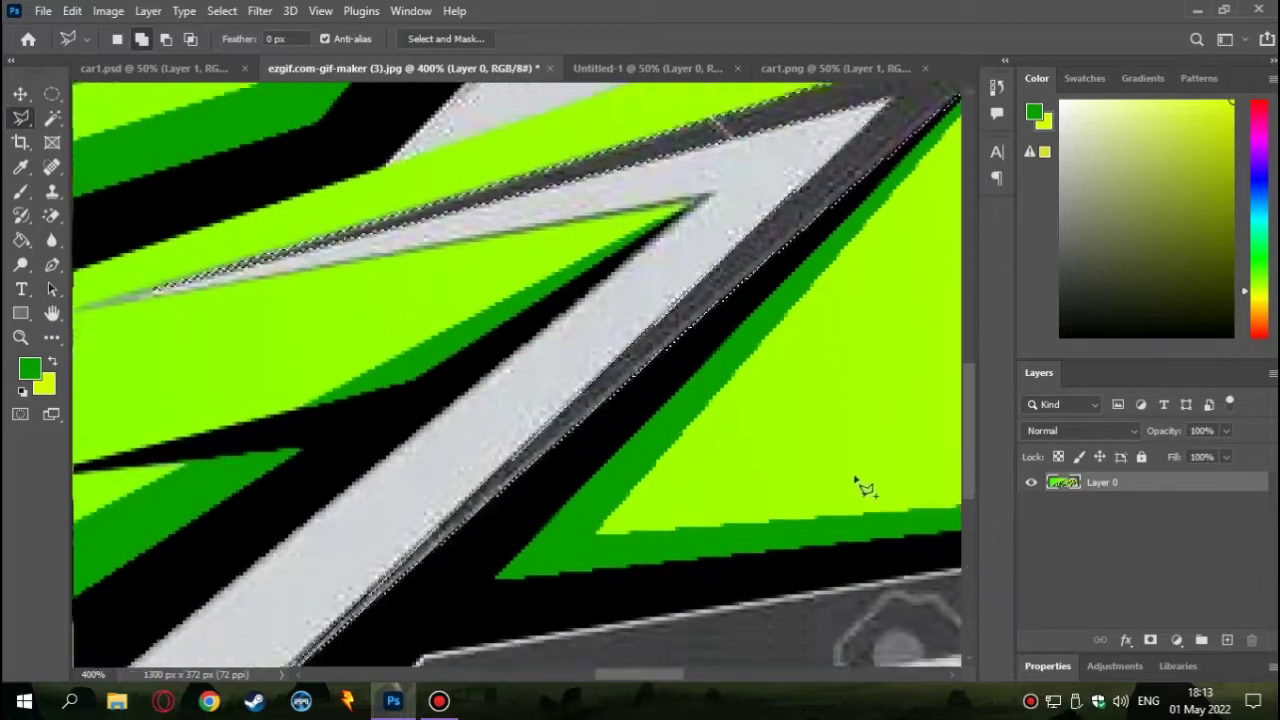
{"action": "scroll", "coordinate": [290, 592], "scroll_direction": "down", "scroll_amount": 3}
{"action": "scroll", "coordinate": [437, 437], "scroll_direction": "right", "scroll_amount": 3}
{"action": "scroll", "coordinate": [710, 225], "scroll_direction": "right", "scroll_amount": 3}
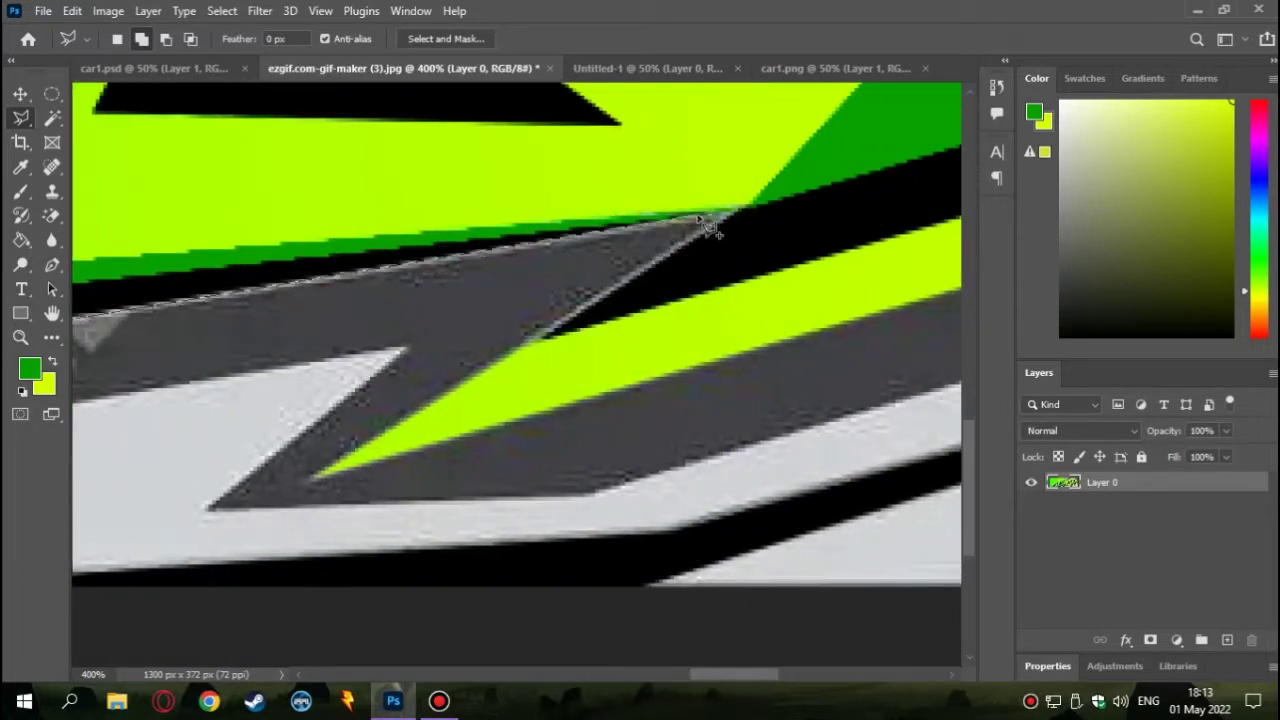
{"action": "scroll", "coordinate": [900, 338], "scroll_direction": "up", "scroll_amount": 3}
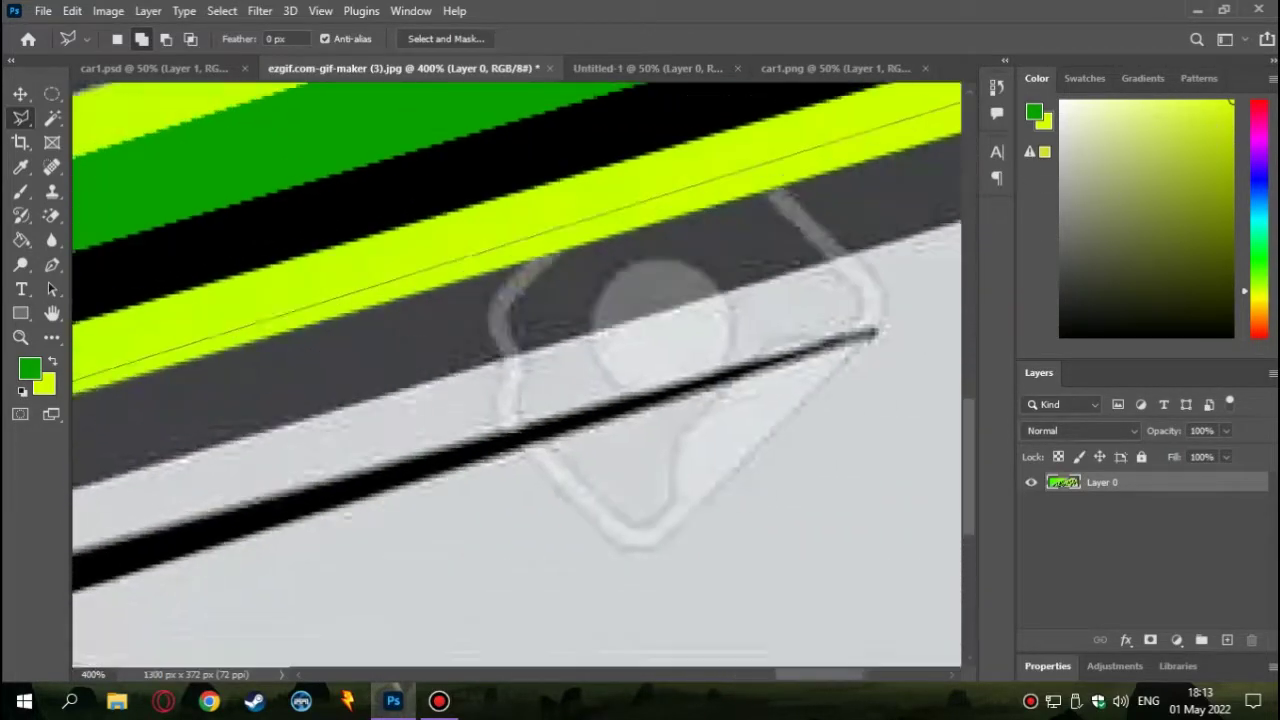
{"action": "scroll", "coordinate": [775, 215], "scroll_direction": "right", "scroll_amount": 3}
{"action": "scroll", "coordinate": [716, 318], "scroll_direction": "left", "scroll_amount": 3}
{"action": "scroll", "coordinate": [400, 450], "scroll_direction": "down", "scroll_amount": 3}
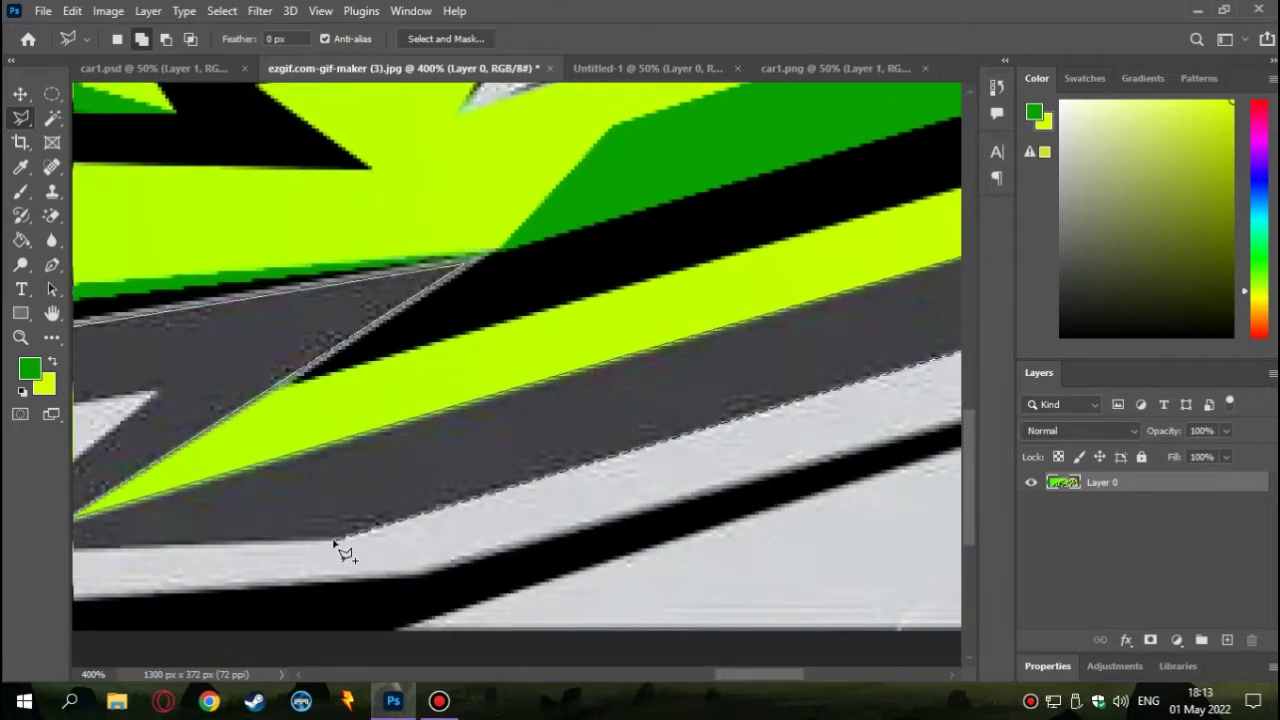
{"action": "left_click", "coordinate": [343, 540]}
Extend the outline across the middle grey band, then zoom out to the whole banner
{"action": "scroll", "coordinate": [437, 393], "scroll_direction": "left", "scroll_amount": 3}
{"action": "scroll", "coordinate": [350, 550], "scroll_direction": "left", "scroll_amount": 2}
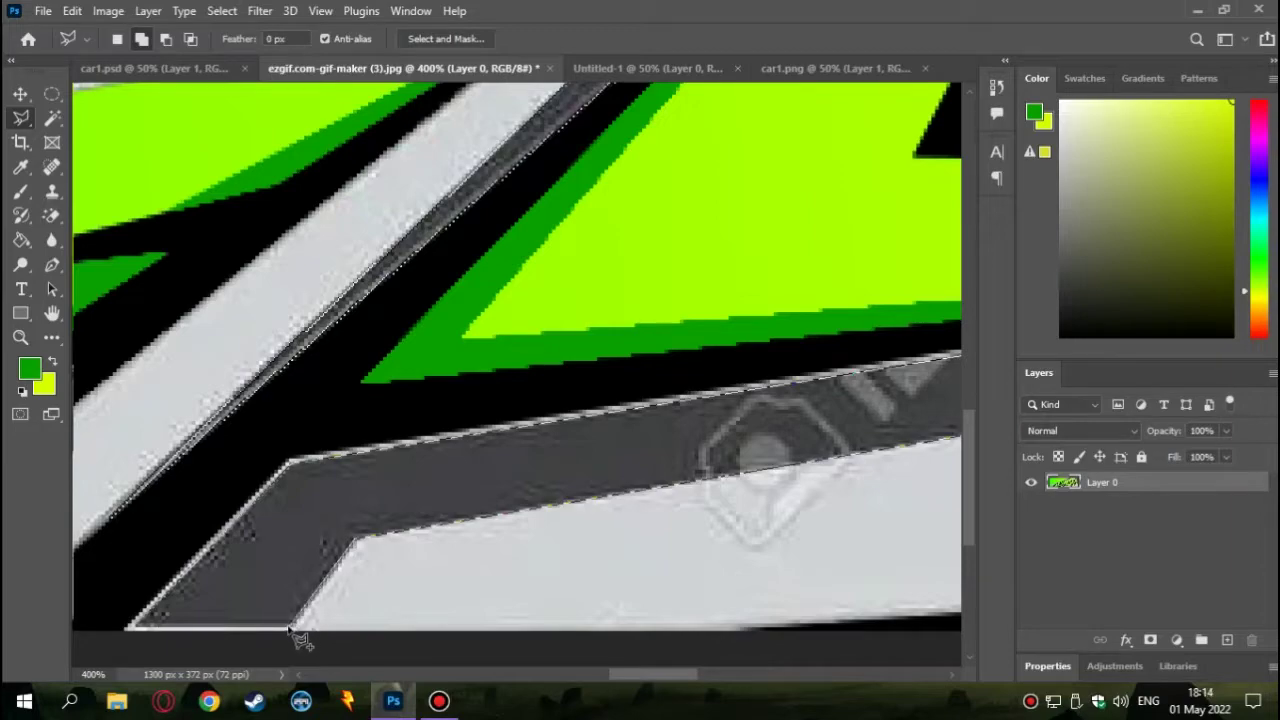
{"action": "scroll", "coordinate": [420, 590], "scroll_direction": "down", "scroll_amount": 5}
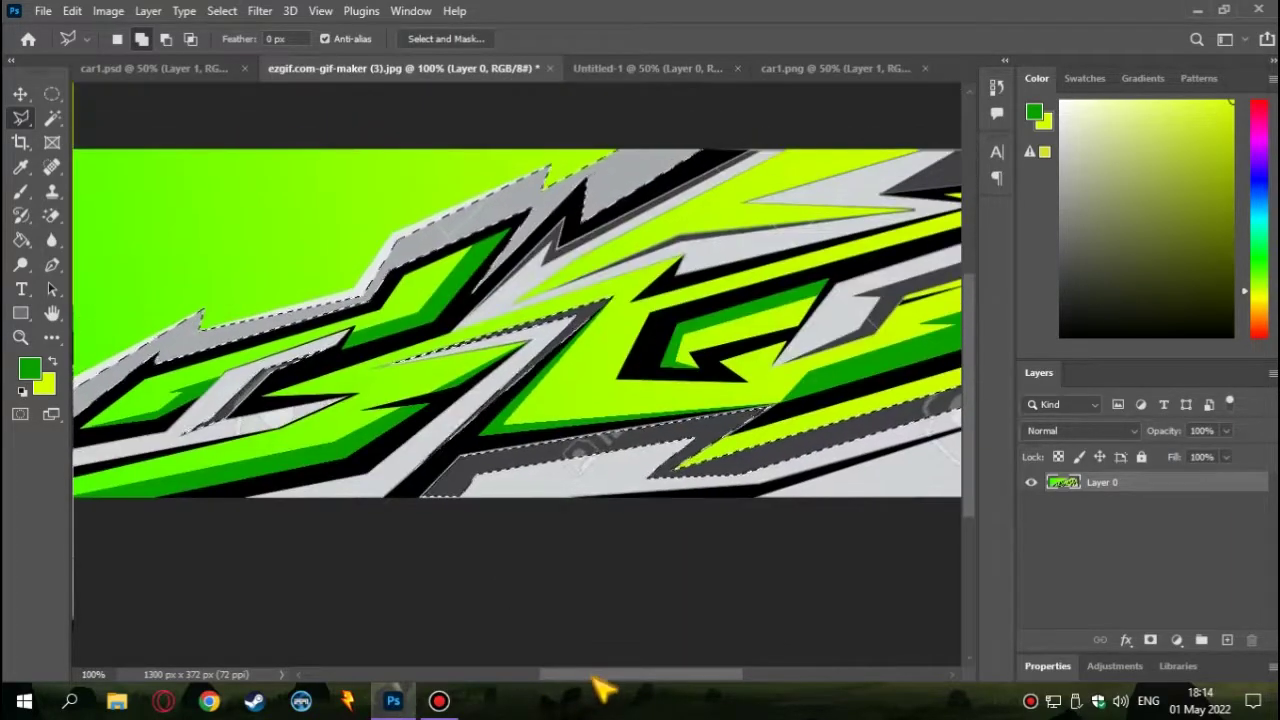
{"action": "scroll", "coordinate": [640, 660], "scroll_direction": "up", "scroll_amount": 3}
{"action": "scroll", "coordinate": [700, 690], "scroll_direction": "right", "scroll_amount": 3}
{"action": "scroll", "coordinate": [372, 500], "scroll_direction": "up", "scroll_amount": 1}
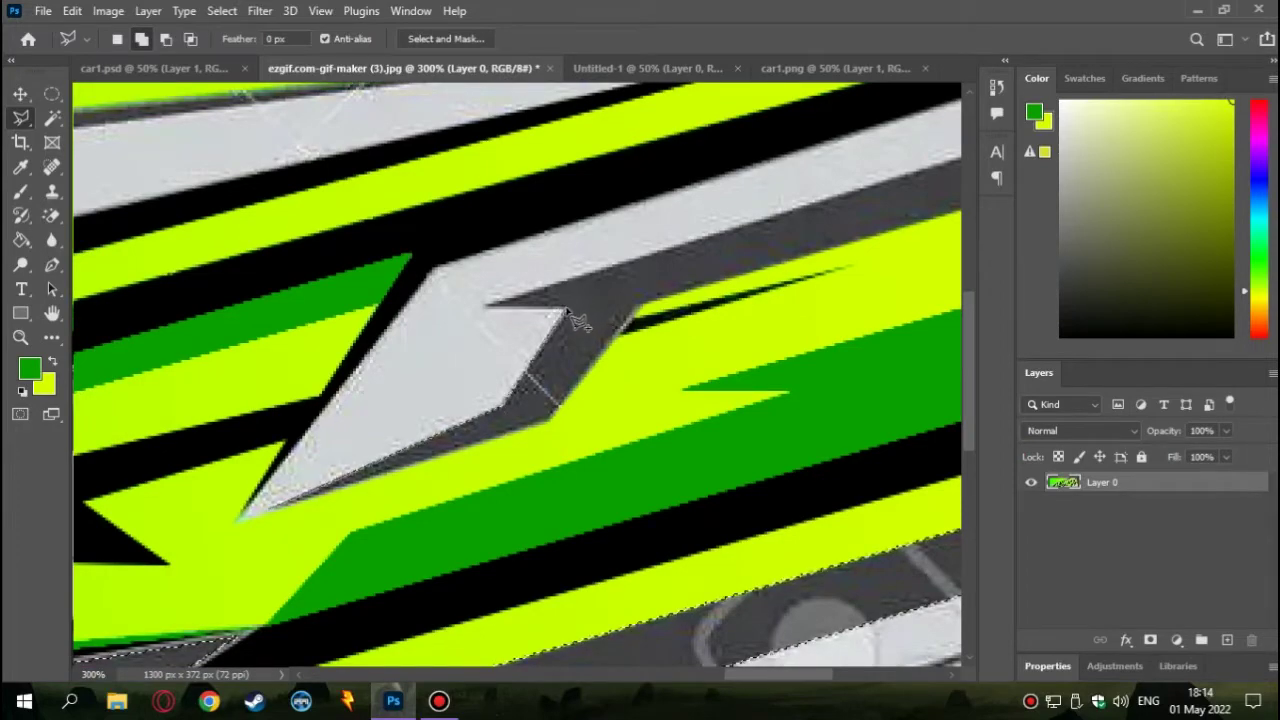
{"action": "scroll", "coordinate": [600, 310], "scroll_direction": "right", "scroll_amount": 5}
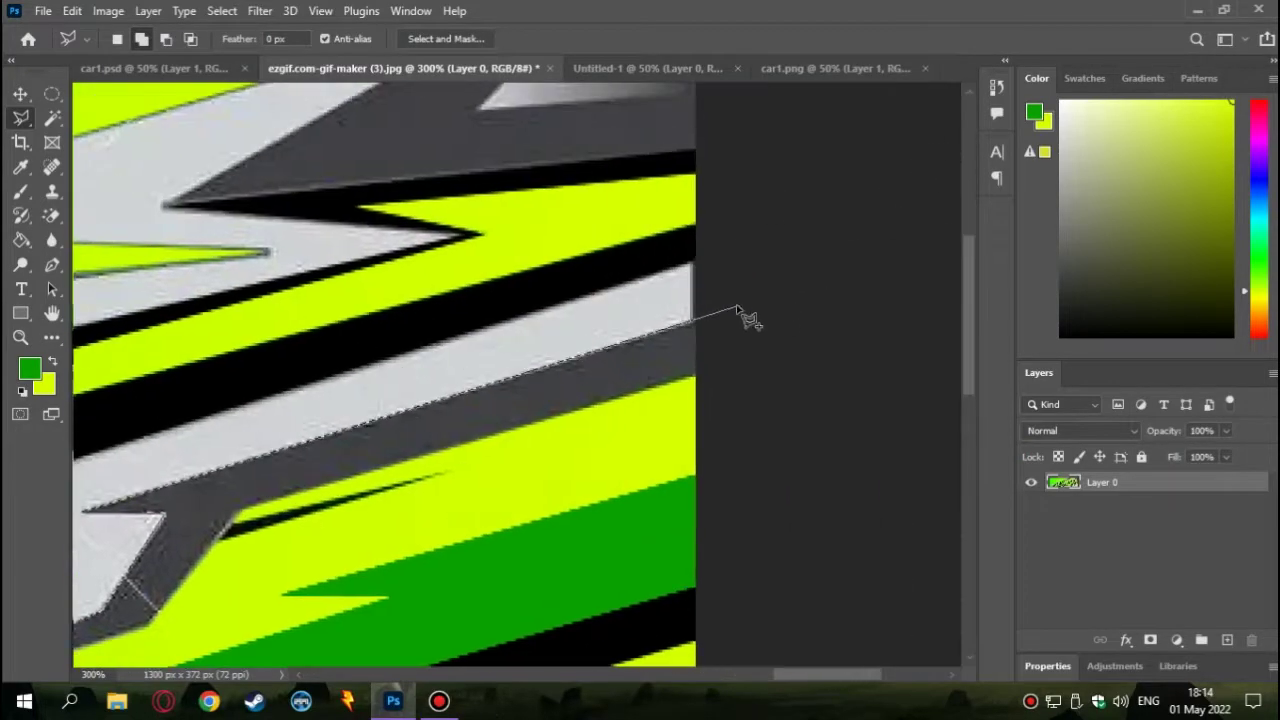
{"action": "left_click", "coordinate": [240, 512]}
{"action": "scroll", "coordinate": [220, 520], "scroll_direction": "left", "scroll_amount": 5}
{"action": "scroll", "coordinate": [197, 533], "scroll_direction": "down", "scroll_amount": 3}
{"action": "scroll", "coordinate": [474, 491], "scroll_direction": "down", "scroll_amount": 2}
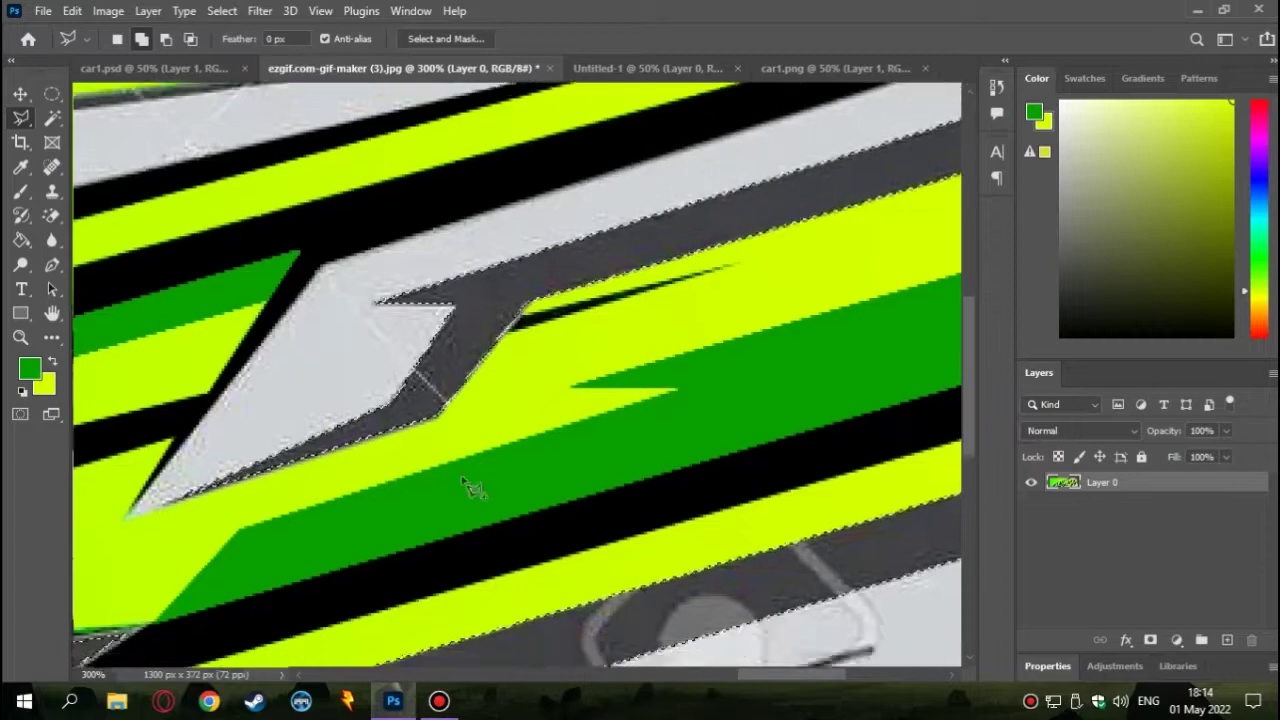
{"action": "key", "text": "ctrl+1"}
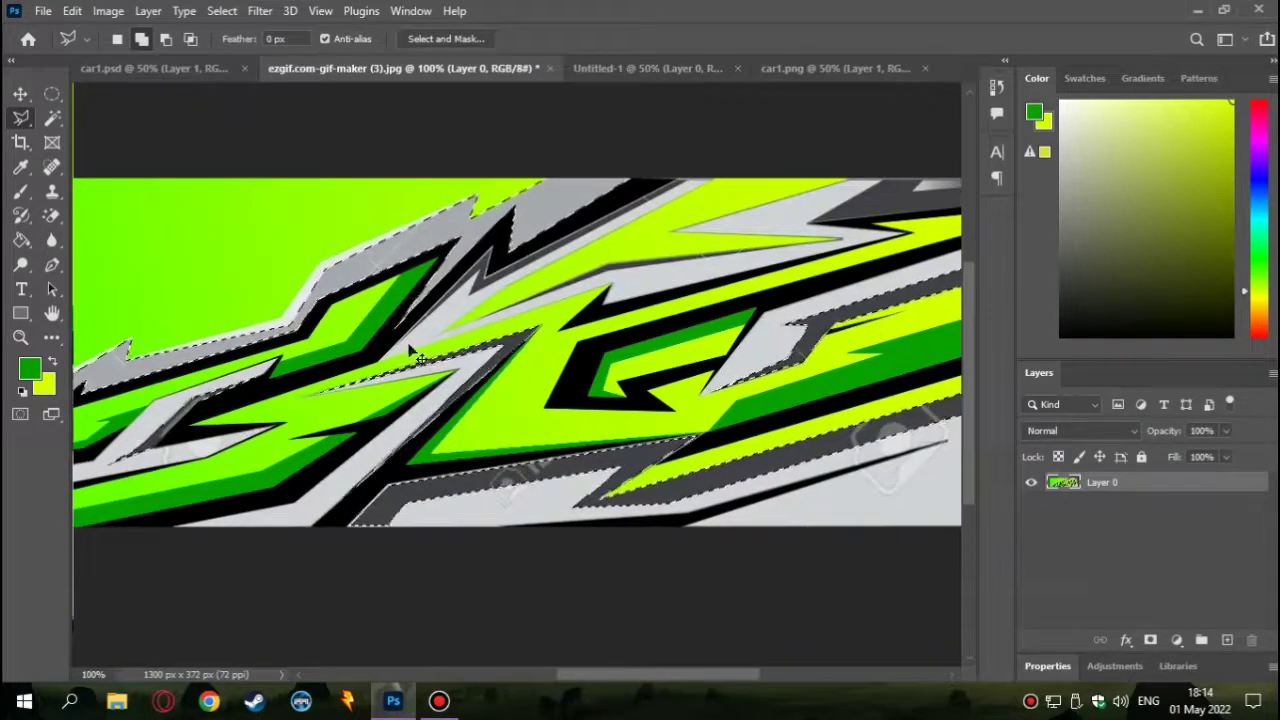
Add outline points along the grey stripe's upper edge toward the banner's upper right
{"action": "key", "text": "ctrl+plus"}
{"action": "key", "text": "ctrl+plus"}
{"action": "key", "text": "ctrl+plus"}
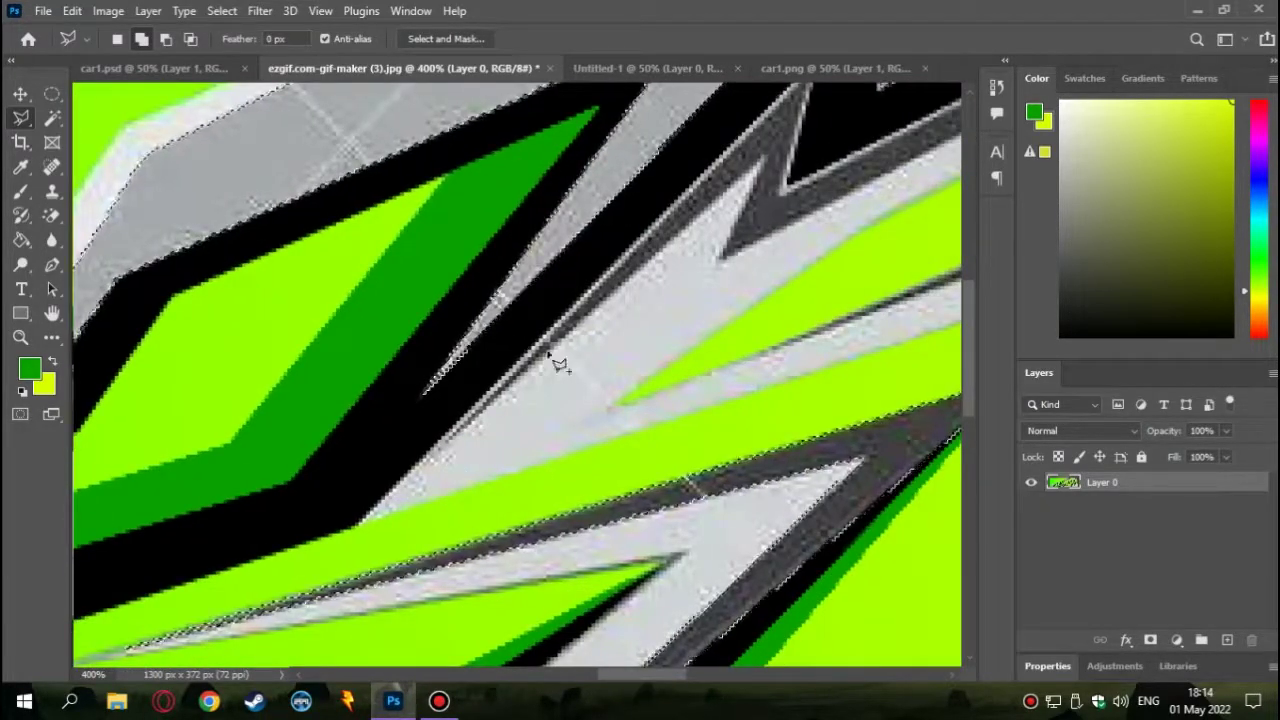
{"action": "scroll", "coordinate": [600, 300], "scroll_direction": "up", "scroll_amount": 3}
{"action": "scroll", "coordinate": [607, 370], "scroll_direction": "up", "scroll_amount": 5}
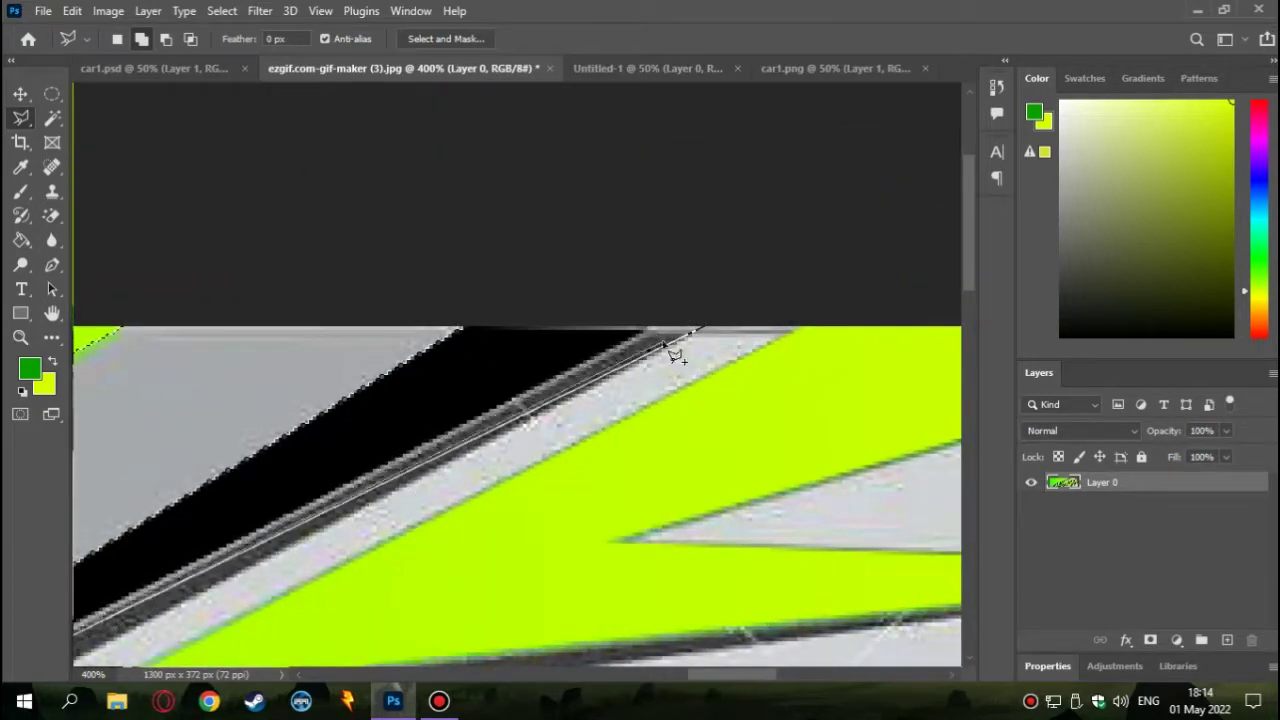
{"action": "scroll", "coordinate": [243, 634], "scroll_direction": "down", "scroll_amount": 5}
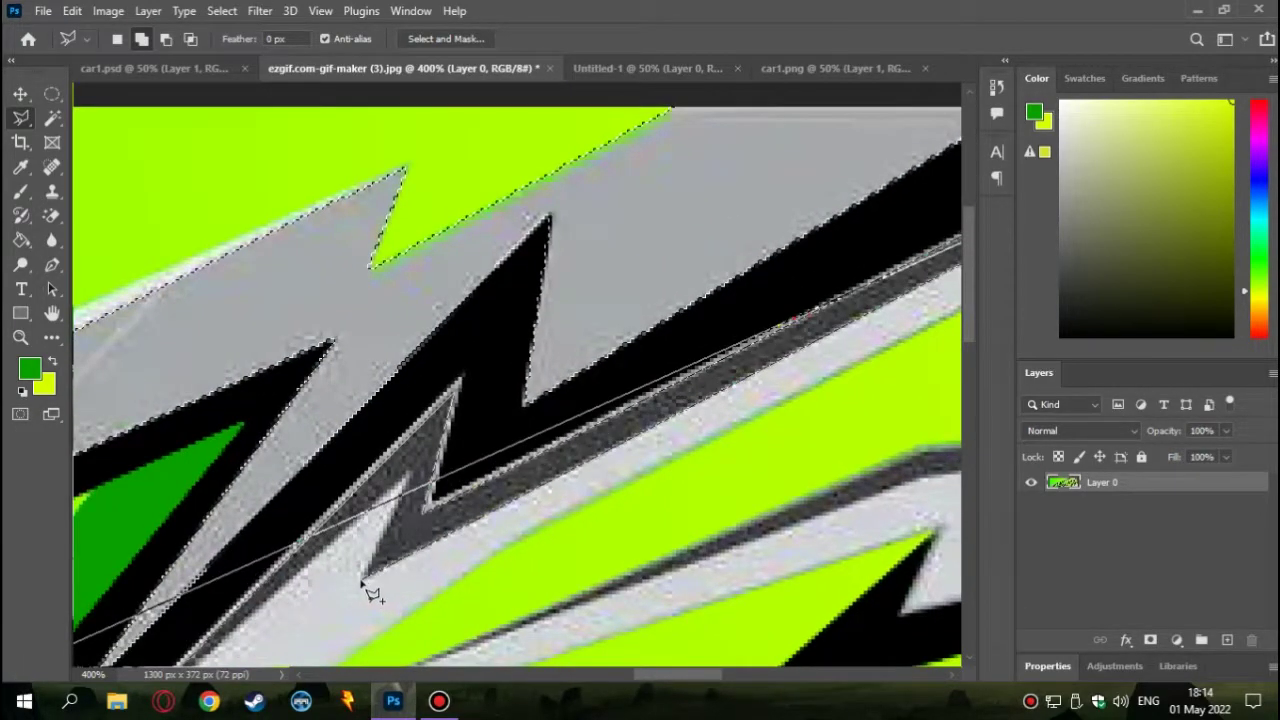
{"action": "scroll", "coordinate": [297, 571], "scroll_direction": "down", "scroll_amount": 5}
{"action": "key", "text": "ctrl+minus"}
{"action": "key", "text": "ctrl+minus"}
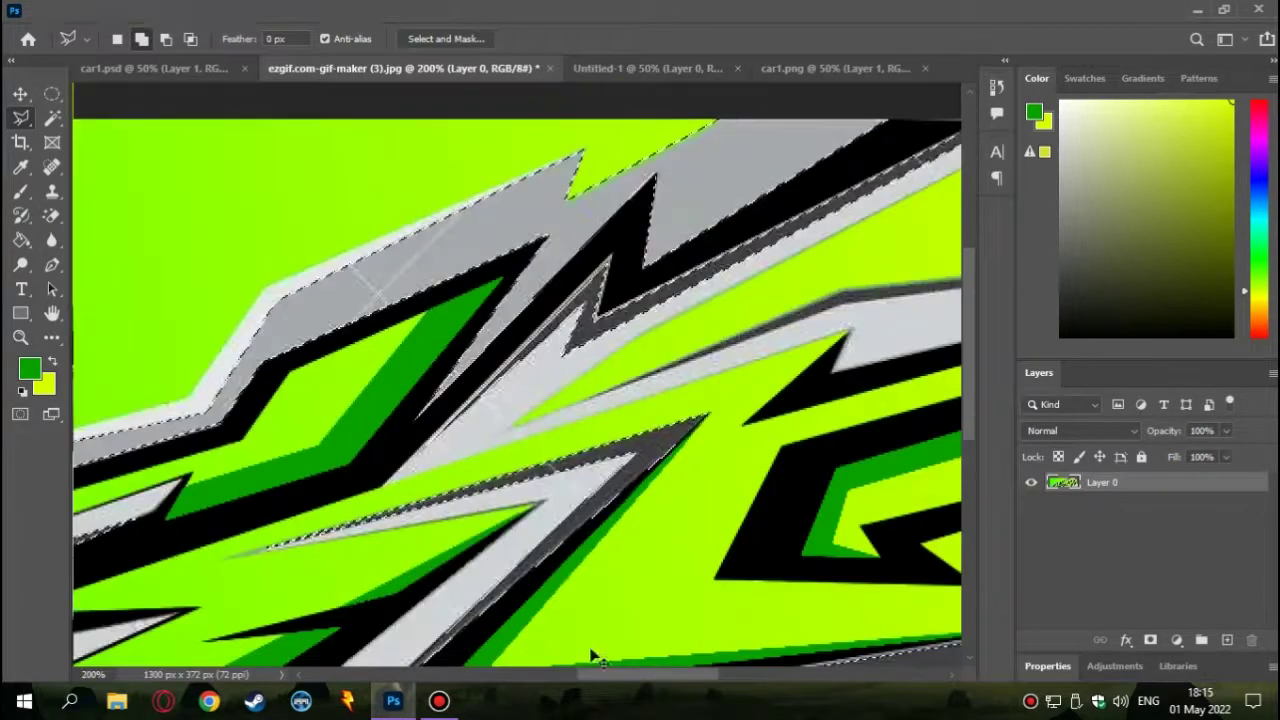
{"action": "key", "text": "ctrl+plus"}
{"action": "key", "text": "ctrl+plus"}
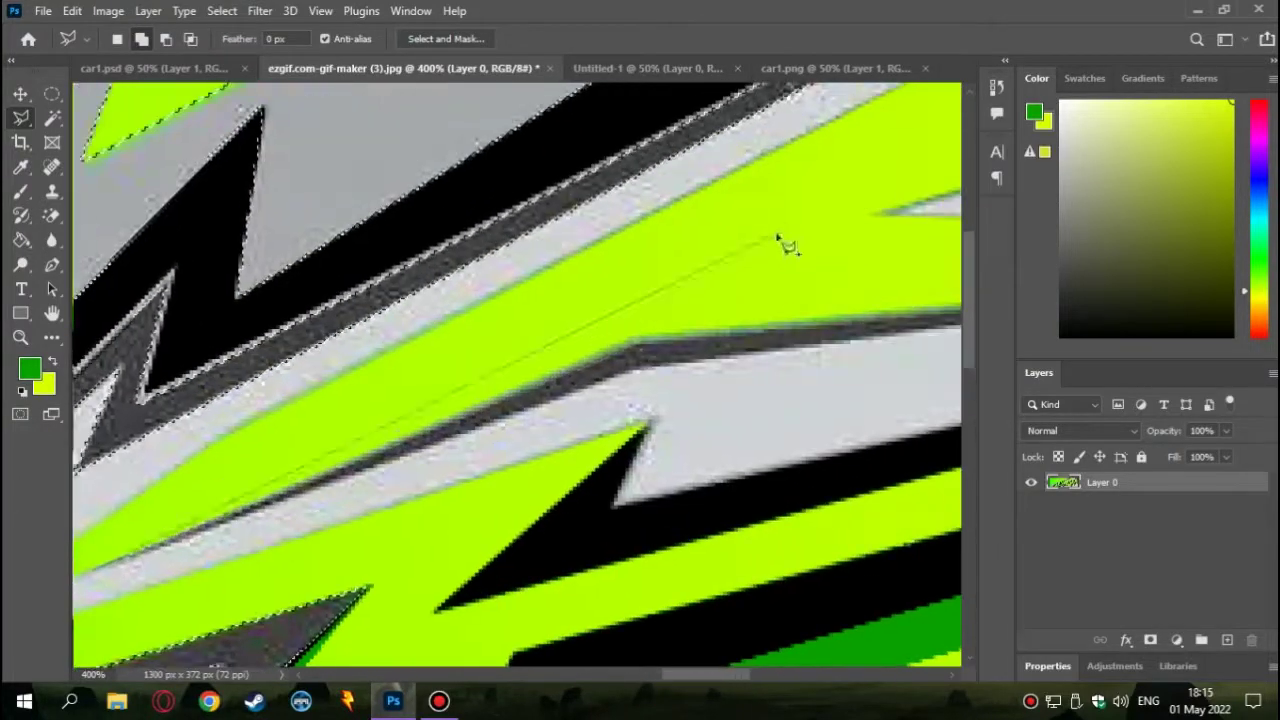
{"action": "scroll", "coordinate": [637, 343], "scroll_direction": "right", "scroll_amount": 5}
{"action": "left_click", "coordinate": [880, 257]}
{"action": "scroll", "coordinate": [880, 257], "scroll_direction": "left", "scroll_amount": 4}
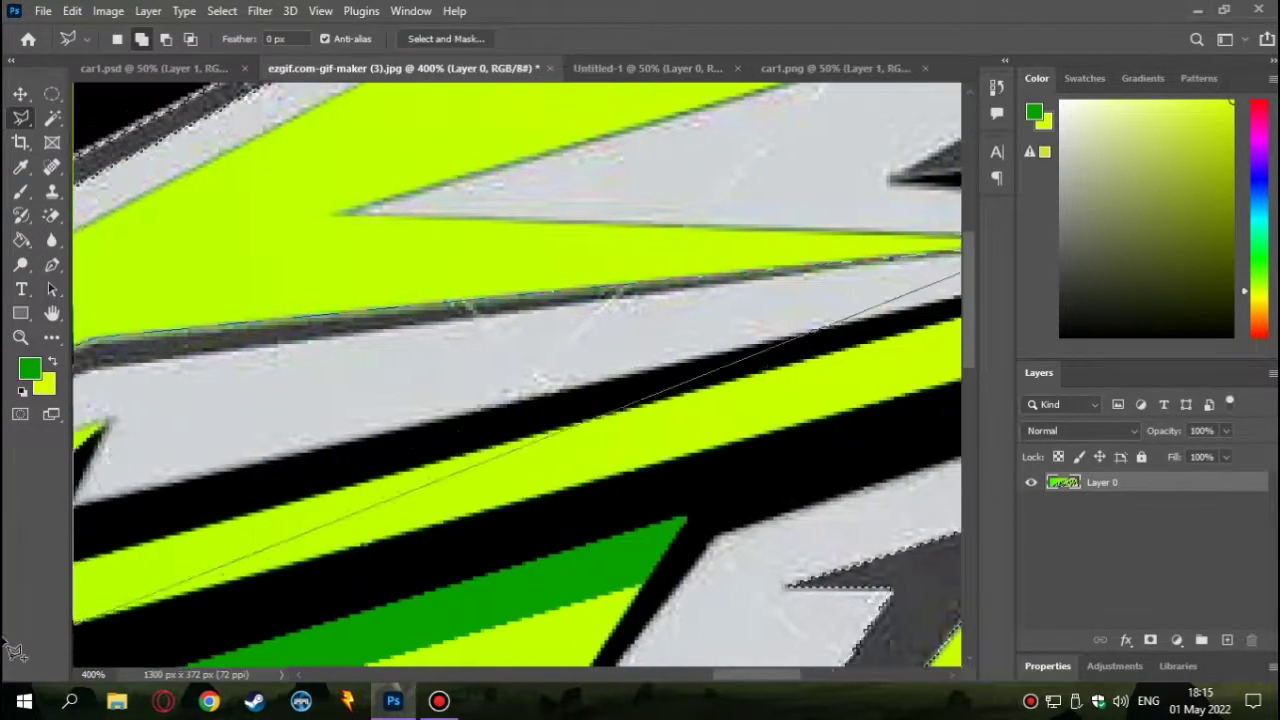
{"action": "left_click", "coordinate": [370, 375]}
{"action": "scroll", "coordinate": [370, 375], "scroll_direction": "left", "scroll_amount": 4}
{"action": "scroll", "coordinate": [160, 410], "scroll_direction": "down", "scroll_amount": 2}
Zoom and pan over the traced stripe, ending at the full 100% banner view
{"action": "key", "text": "ctrl+minus"}
{"action": "key", "text": "ctrl+minus"}
{"action": "key", "text": "ctrl+minus"}
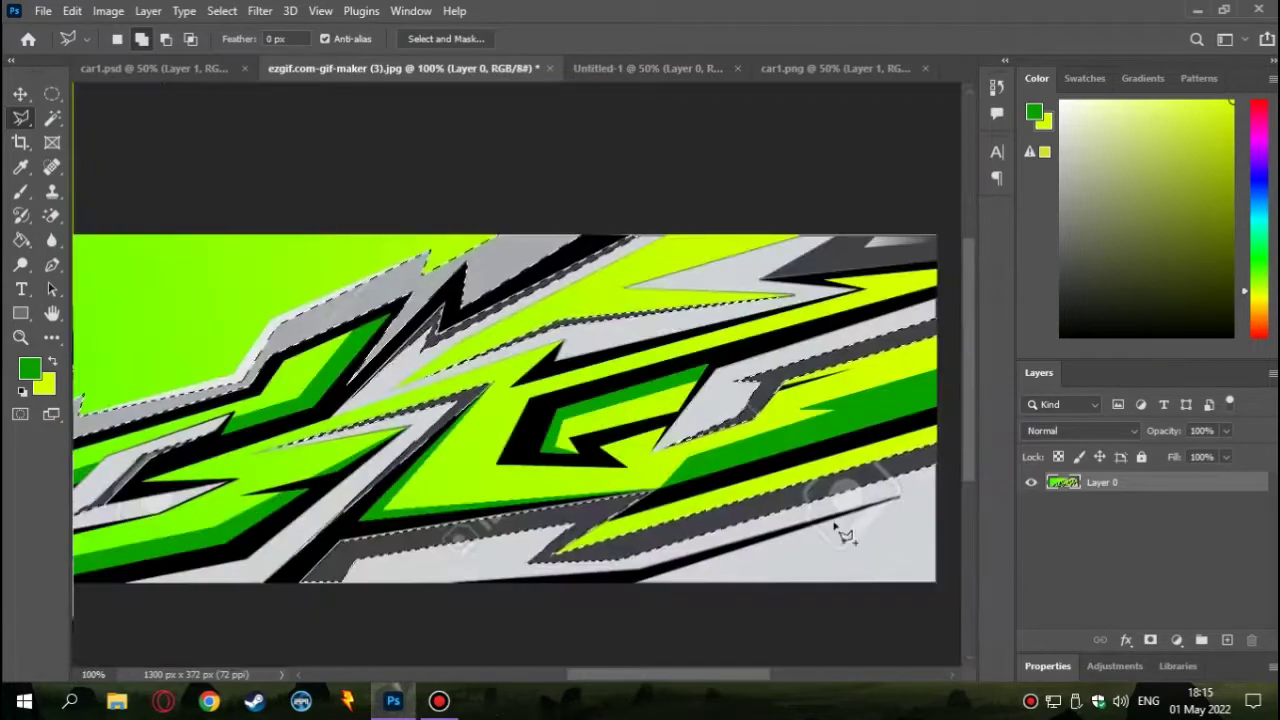
{"action": "left_click_drag", "start_coordinate": [686, 675], "coordinate": [720, 675]}
{"action": "key", "text": "ctrl+plus"}
{"action": "key", "text": "ctrl+plus"}
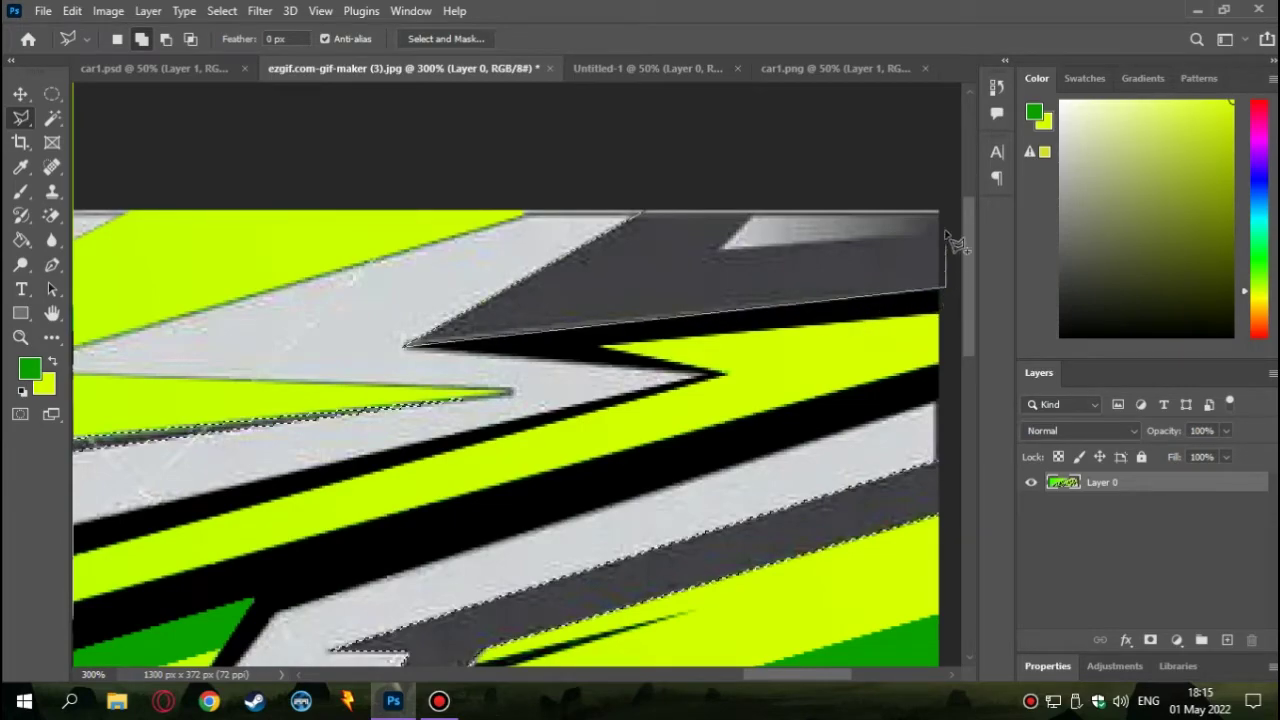
{"action": "key", "text": "ctrl+minus"}
{"action": "key", "text": "ctrl+minus"}
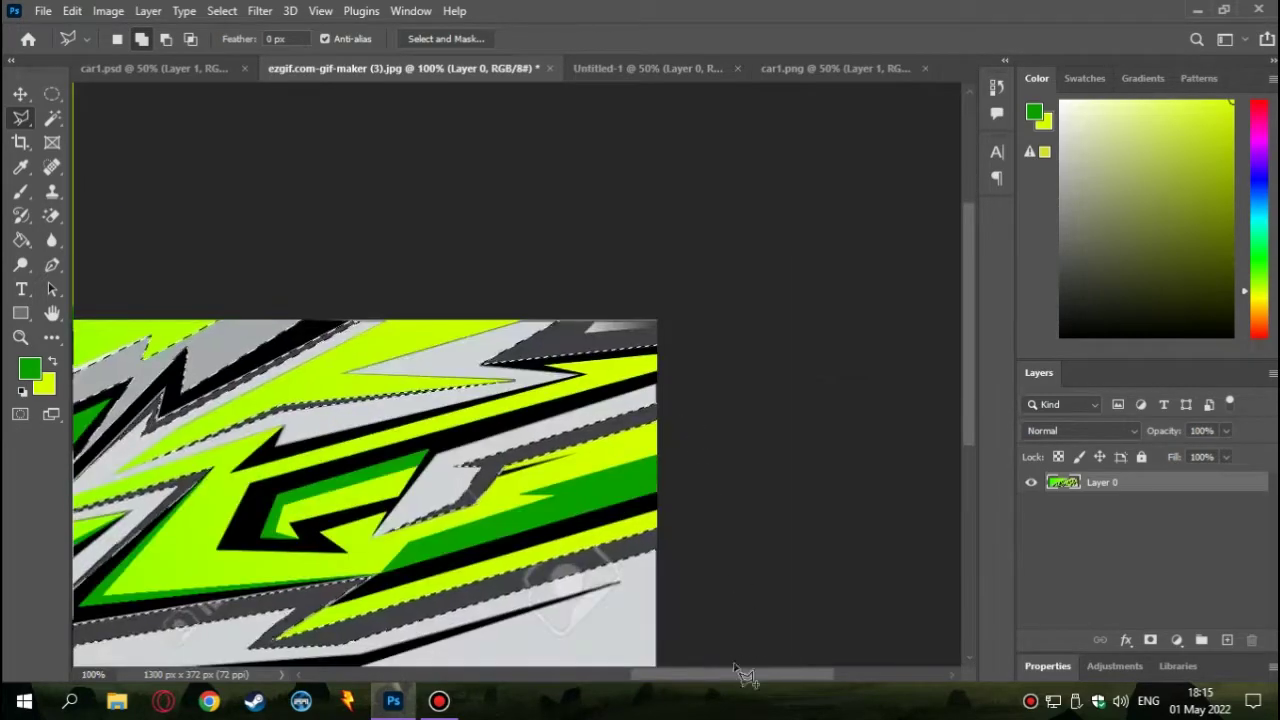
{"action": "left_click_drag", "start_coordinate": [690, 675], "coordinate": [636, 678]}
Sample dark grey from the image as the foreground colour
{"action": "key", "text": "i"}
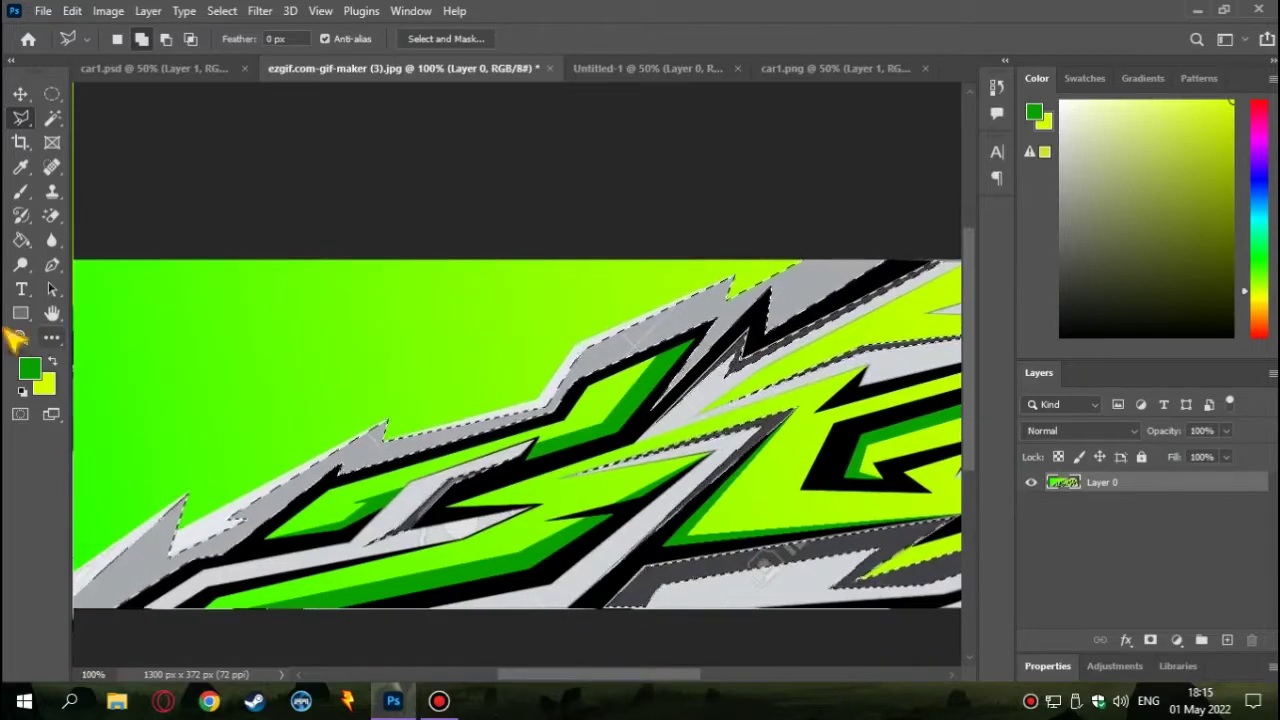
{"action": "left_click", "coordinate": [29, 369]}
{"action": "left_click", "coordinate": [1072, 263]}
Fill the thin strip beside the black diagonal with dark grey using the Paint Bucket
{"action": "left_click", "coordinate": [21, 240]}
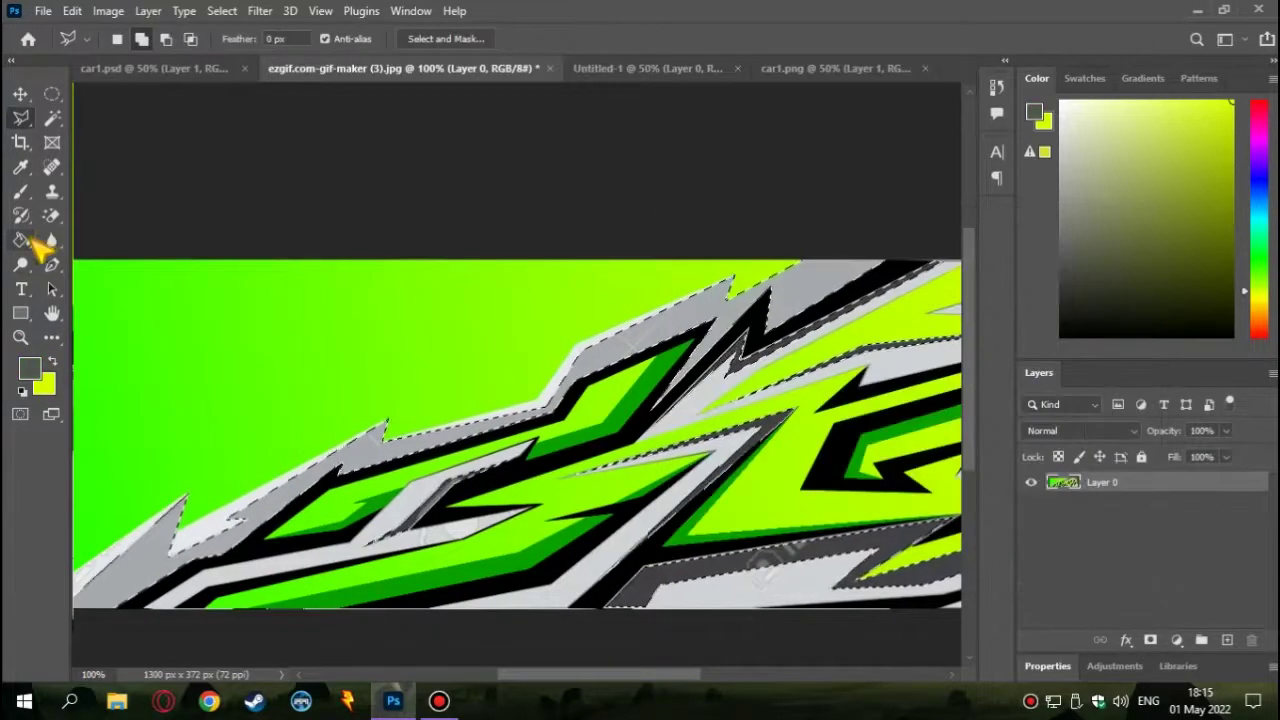
{"action": "left_click_drag", "start_coordinate": [578, 676], "coordinate": [605, 676]}
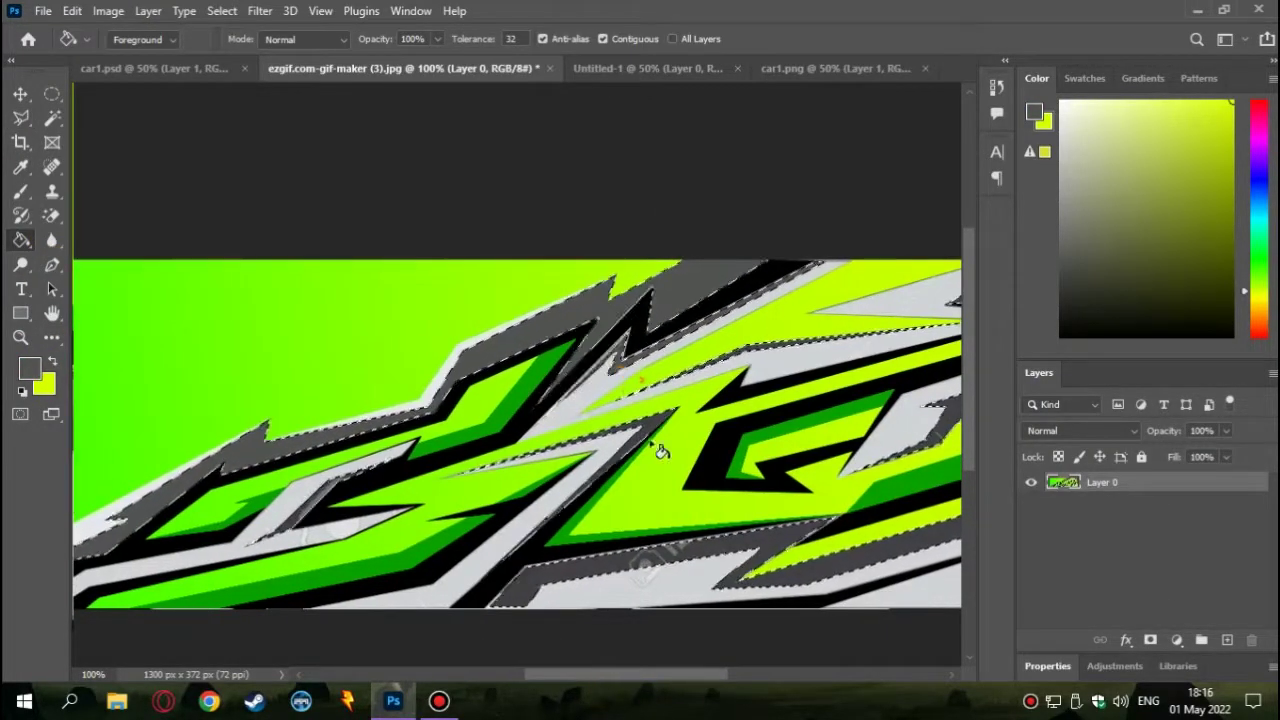
{"action": "key", "text": "ctrl+plus"}
{"action": "key", "text": "ctrl+plus"}
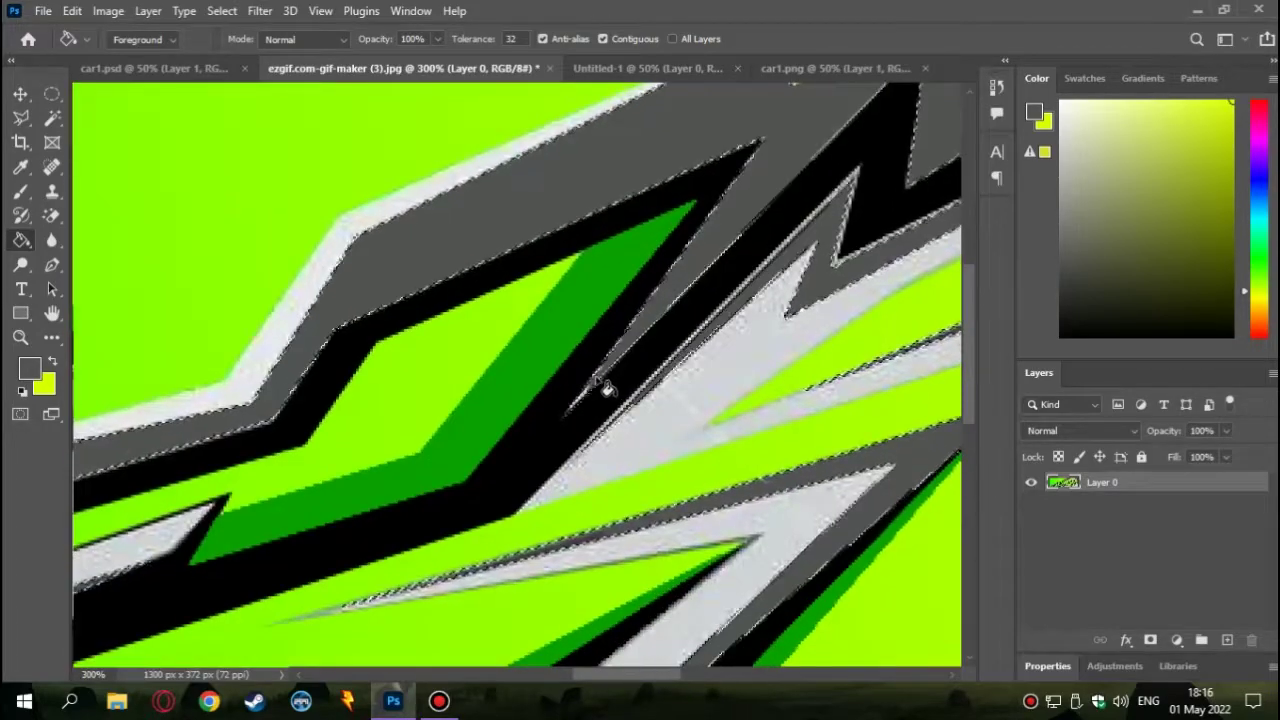
{"action": "left_click", "coordinate": [600, 386]}
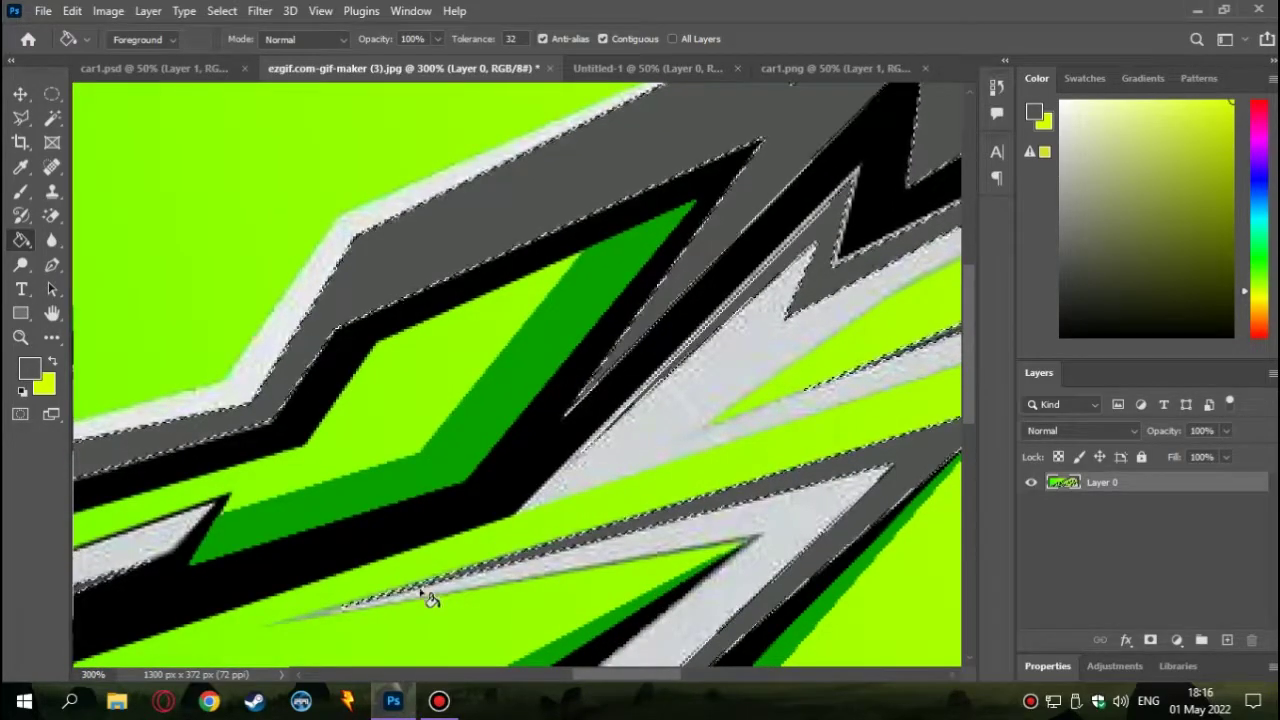
{"action": "scroll", "coordinate": [686, 514], "scroll_direction": "right", "scroll_amount": 3}
{"action": "scroll", "coordinate": [657, 549], "scroll_direction": "down", "scroll_amount": 3}
Pan around the banner to inspect the dark-grey-filled stripe bands
{"action": "scroll", "coordinate": [300, 586], "scroll_direction": "down", "scroll_amount": 3}
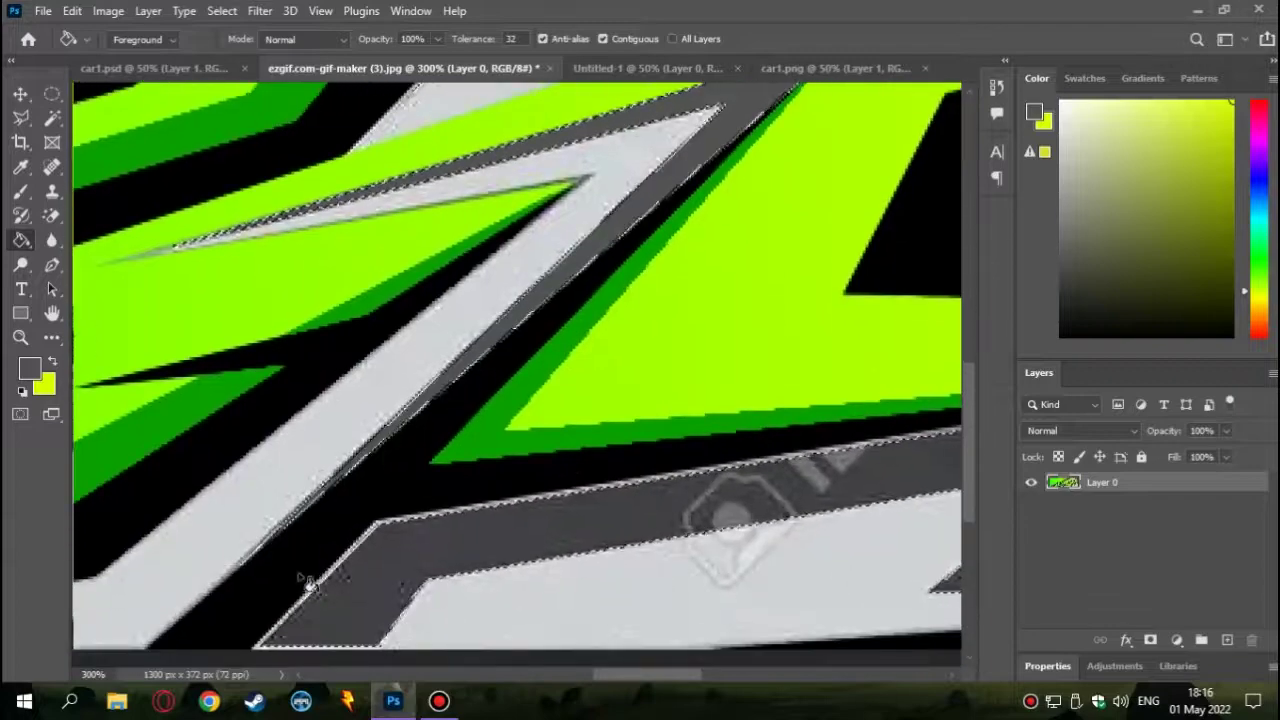
{"action": "scroll", "coordinate": [672, 686], "scroll_direction": "right", "scroll_amount": 3}
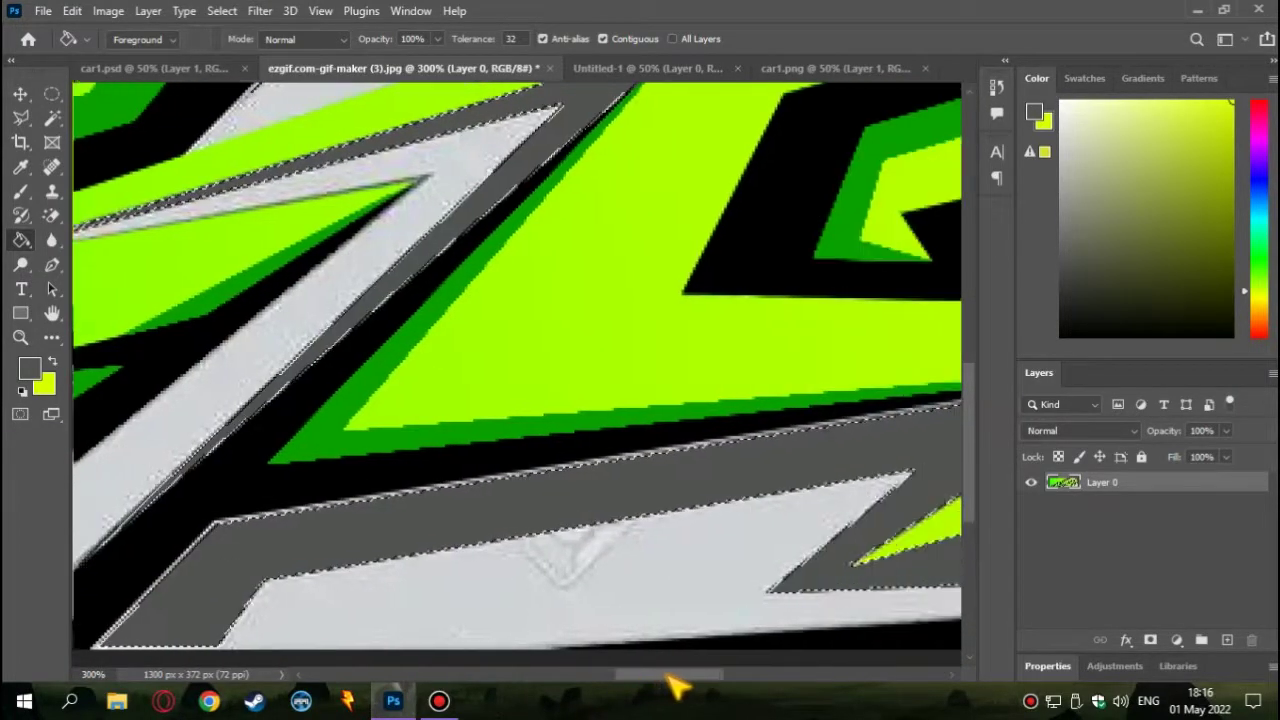
{"action": "scroll", "coordinate": [672, 686], "scroll_direction": "right", "scroll_amount": 5}
{"action": "scroll", "coordinate": [718, 565], "scroll_direction": "right", "scroll_amount": 5}
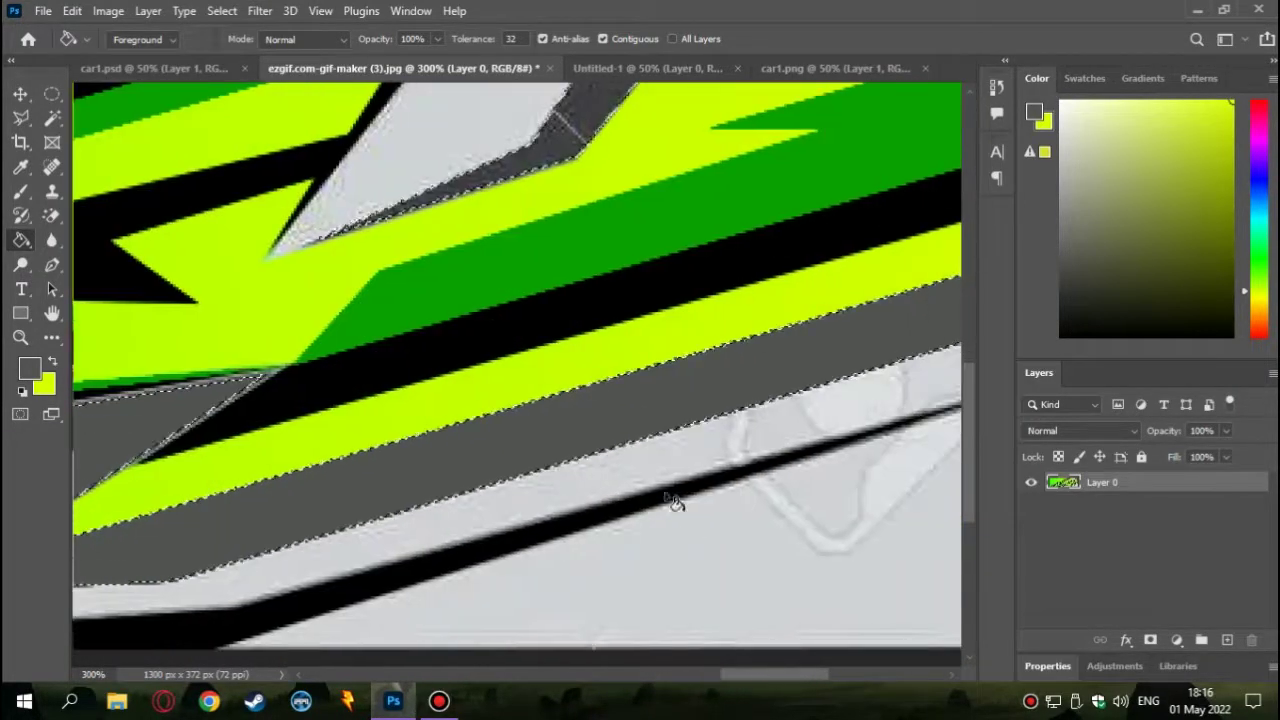
{"action": "scroll", "coordinate": [677, 466], "scroll_direction": "up", "scroll_amount": 3}
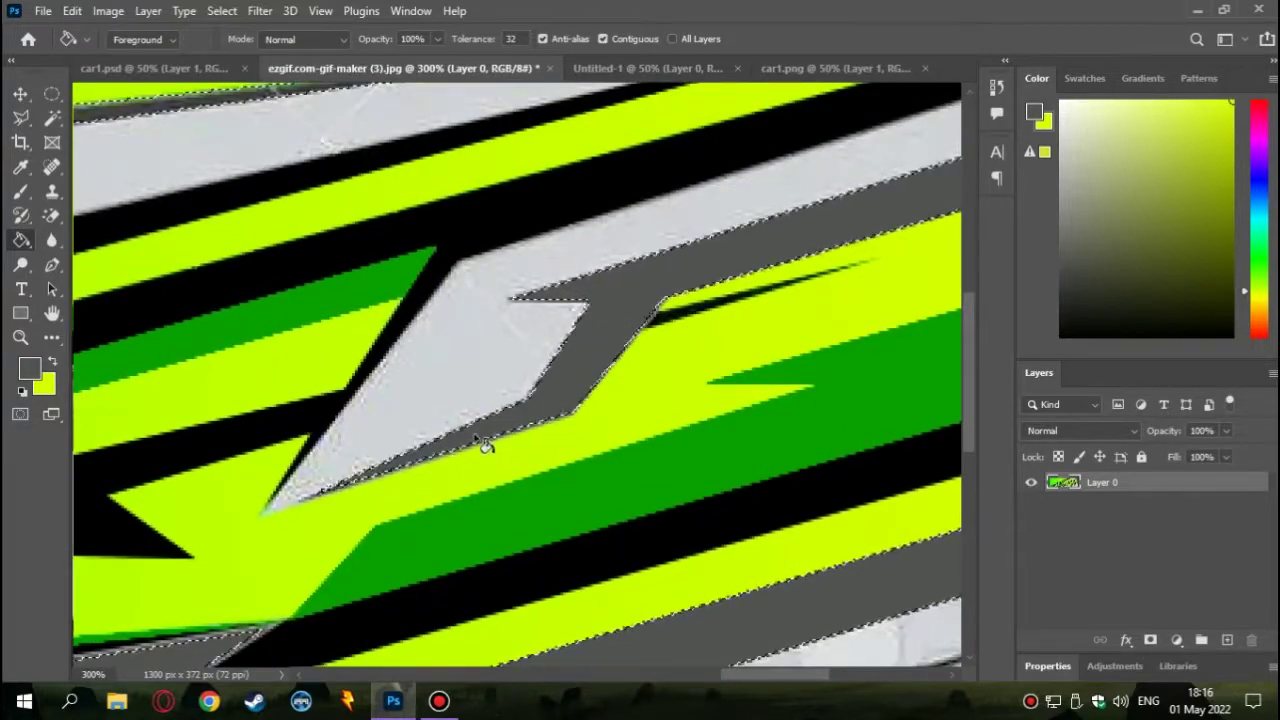
{"action": "scroll", "coordinate": [640, 480], "scroll_direction": "right", "scroll_amount": 5}
{"action": "scroll", "coordinate": [490, 290], "scroll_direction": "up", "scroll_amount": 1}
{"action": "scroll", "coordinate": [800, 684], "scroll_direction": "left", "scroll_amount": 3}
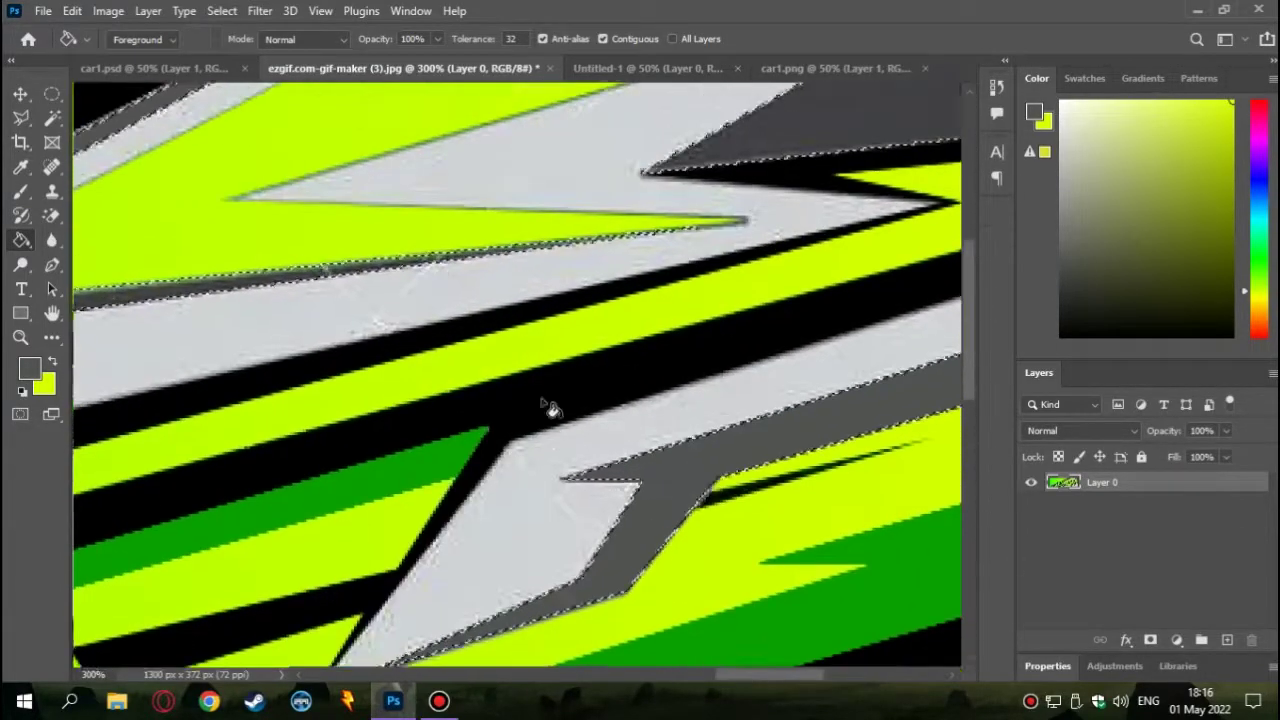
{"action": "scroll", "coordinate": [771, 684], "scroll_direction": "up", "scroll_amount": 3}
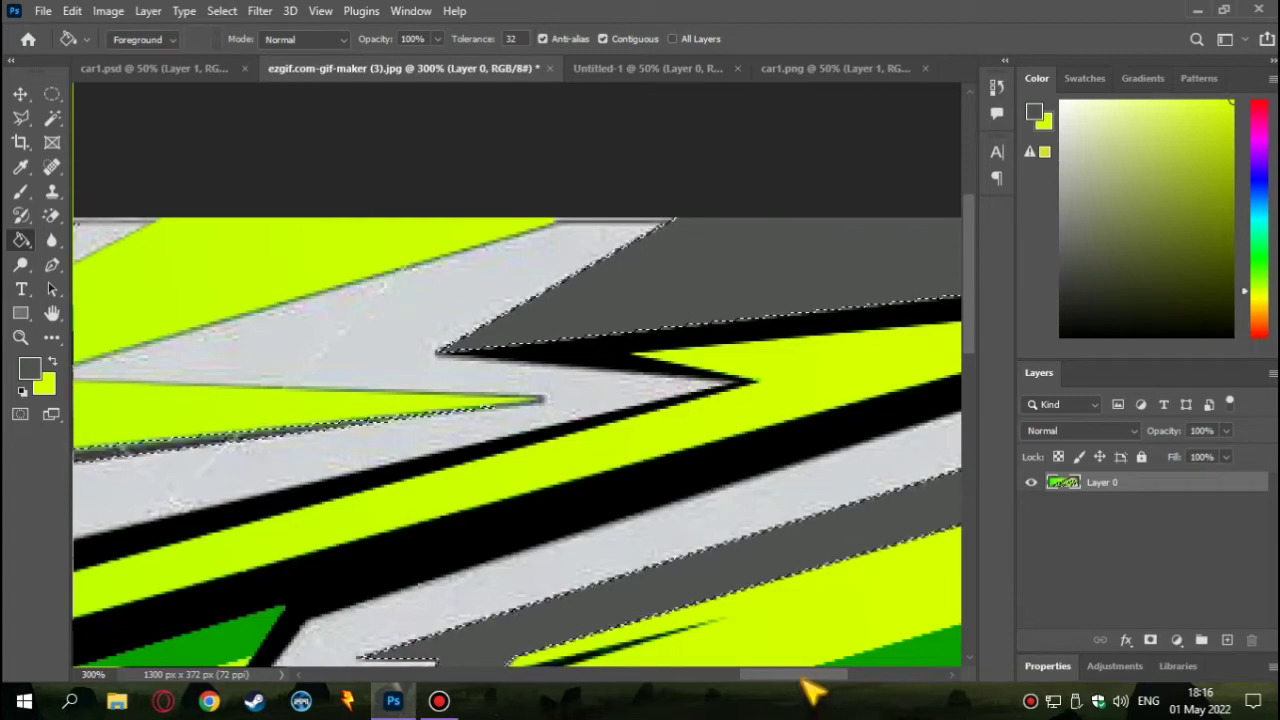
{"action": "scroll", "coordinate": [812, 690], "scroll_direction": "right", "scroll_amount": 3}
{"action": "scroll", "coordinate": [560, 325], "scroll_direction": "right", "scroll_amount": 2}
{"action": "scroll", "coordinate": [640, 500], "scroll_direction": "right", "scroll_amount": 2}
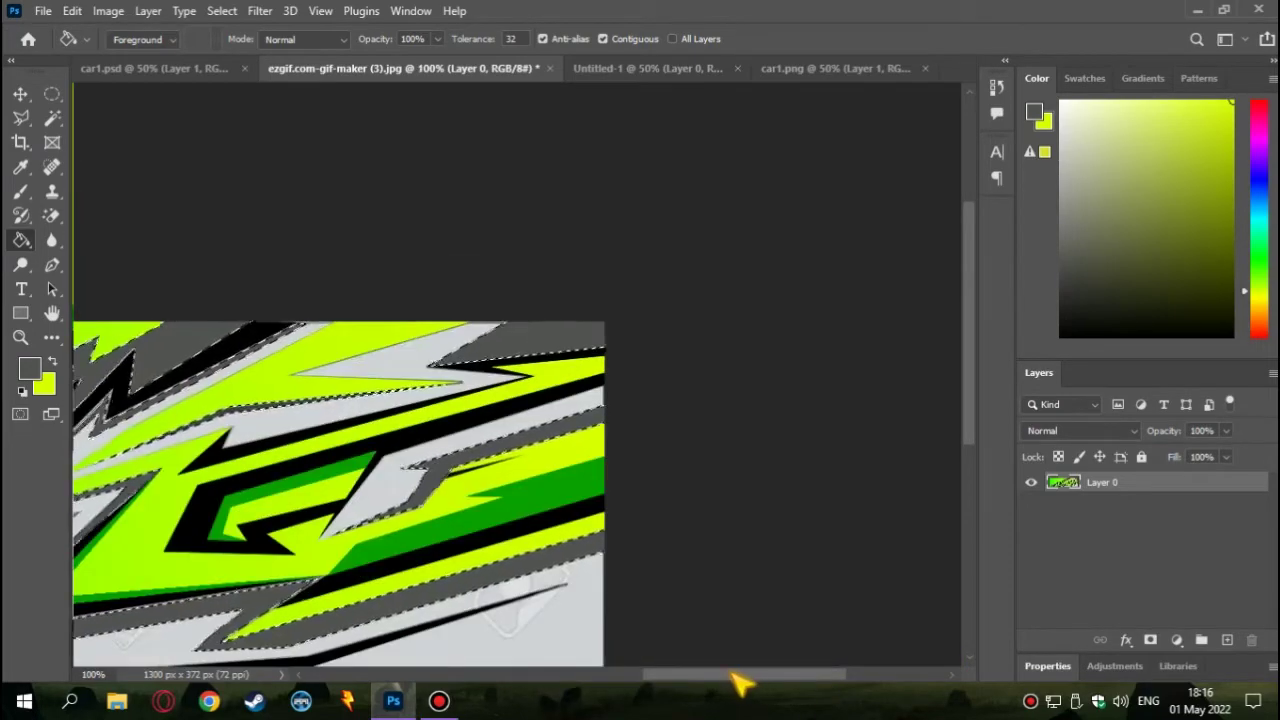
{"action": "scroll", "coordinate": [670, 560], "scroll_direction": "left", "scroll_amount": 5}
{"action": "scroll", "coordinate": [630, 470], "scroll_direction": "left", "scroll_amount": 2}
{"action": "scroll", "coordinate": [410, 590], "scroll_direction": "up", "scroll_amount": 1}
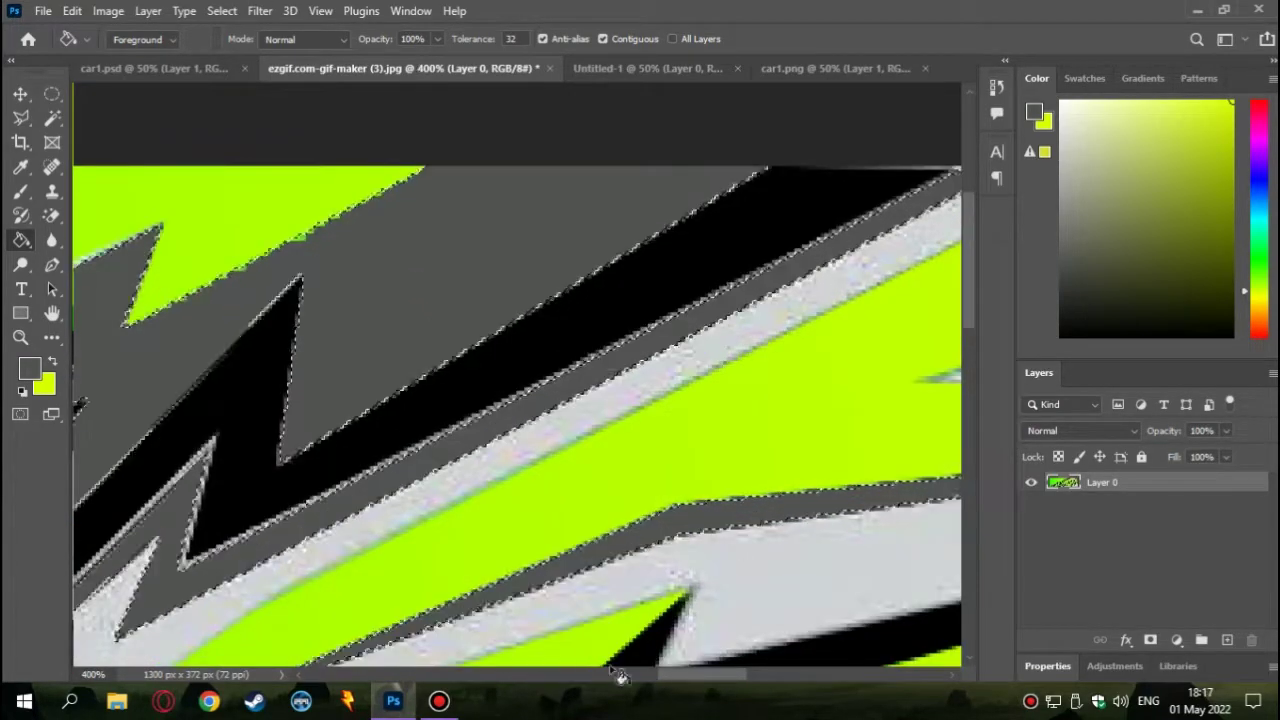
{"action": "scroll", "coordinate": [545, 532], "scroll_direction": "up", "scroll_amount": 1}
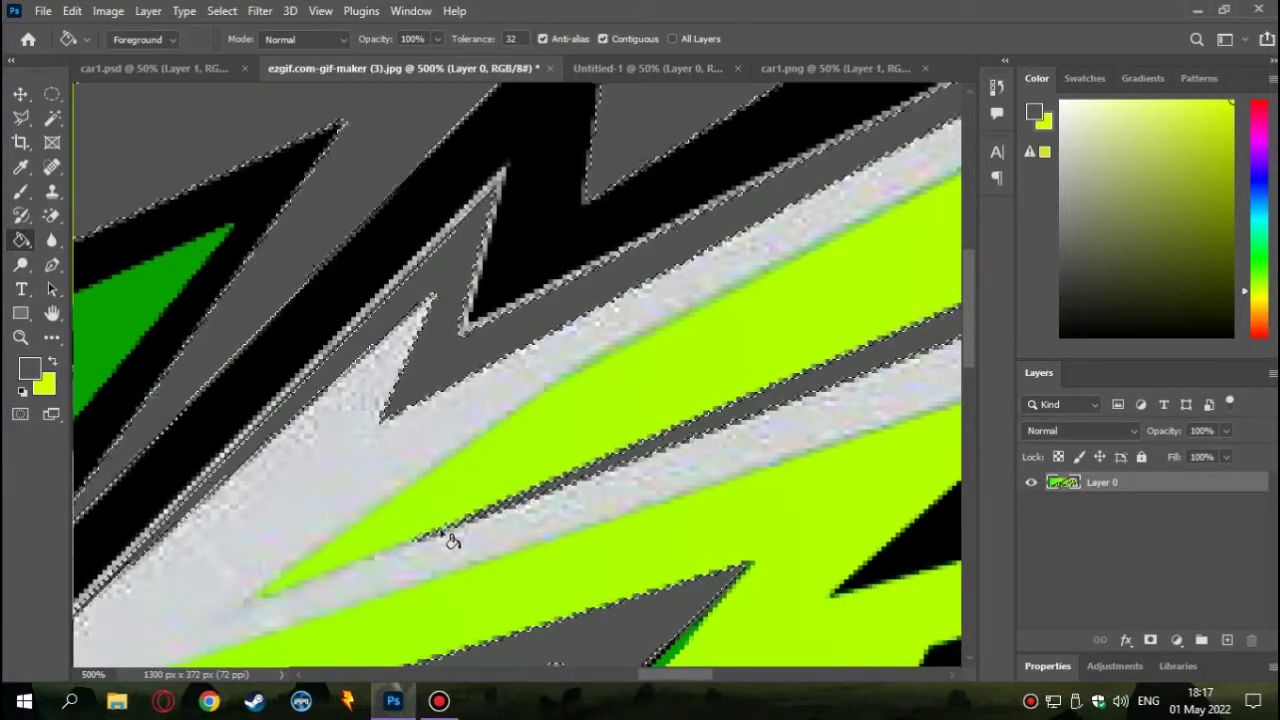
{"action": "scroll", "coordinate": [650, 680], "scroll_direction": "down", "scroll_amount": 2}
{"action": "scroll", "coordinate": [629, 480], "scroll_direction": "down", "scroll_amount": 1}
{"action": "scroll", "coordinate": [466, 466], "scroll_direction": "down", "scroll_amount": 1}
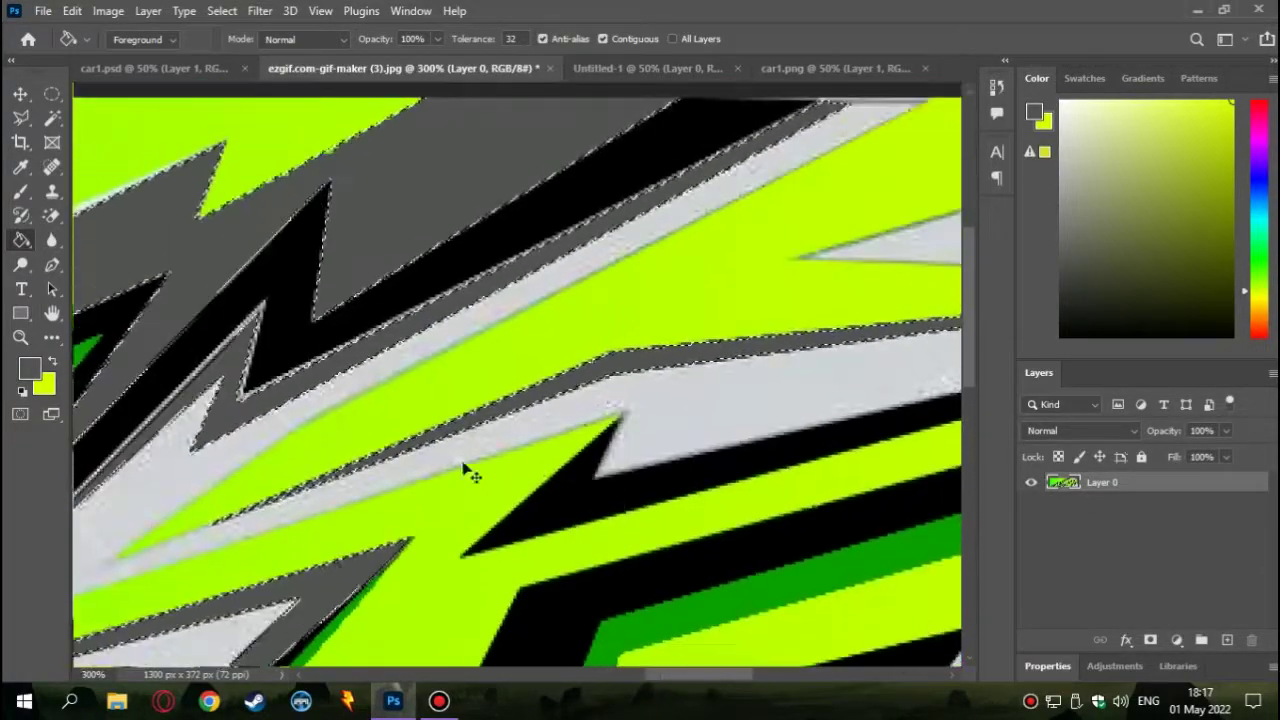
{"action": "scroll", "coordinate": [425, 365], "scroll_direction": "down", "scroll_amount": 2}
{"action": "scroll", "coordinate": [420, 500], "scroll_direction": "left", "scroll_amount": 1}
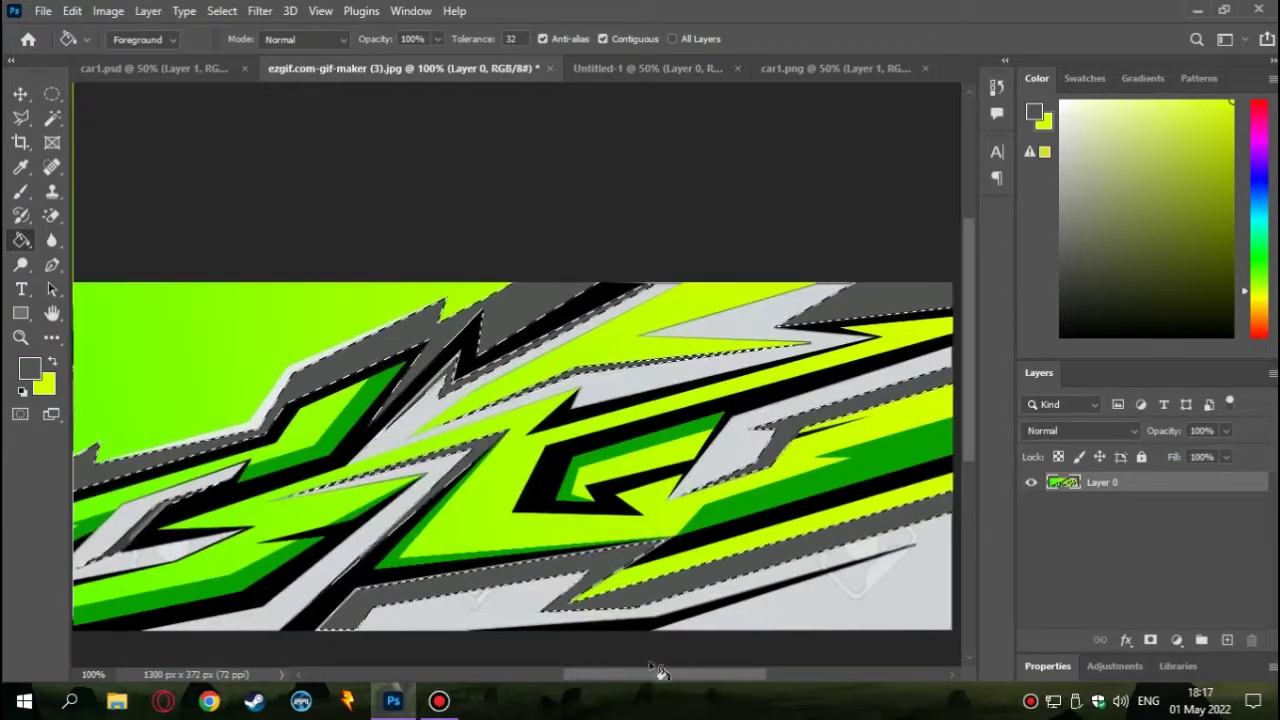
{"action": "scroll", "coordinate": [425, 567], "scroll_direction": "left", "scroll_amount": 3}
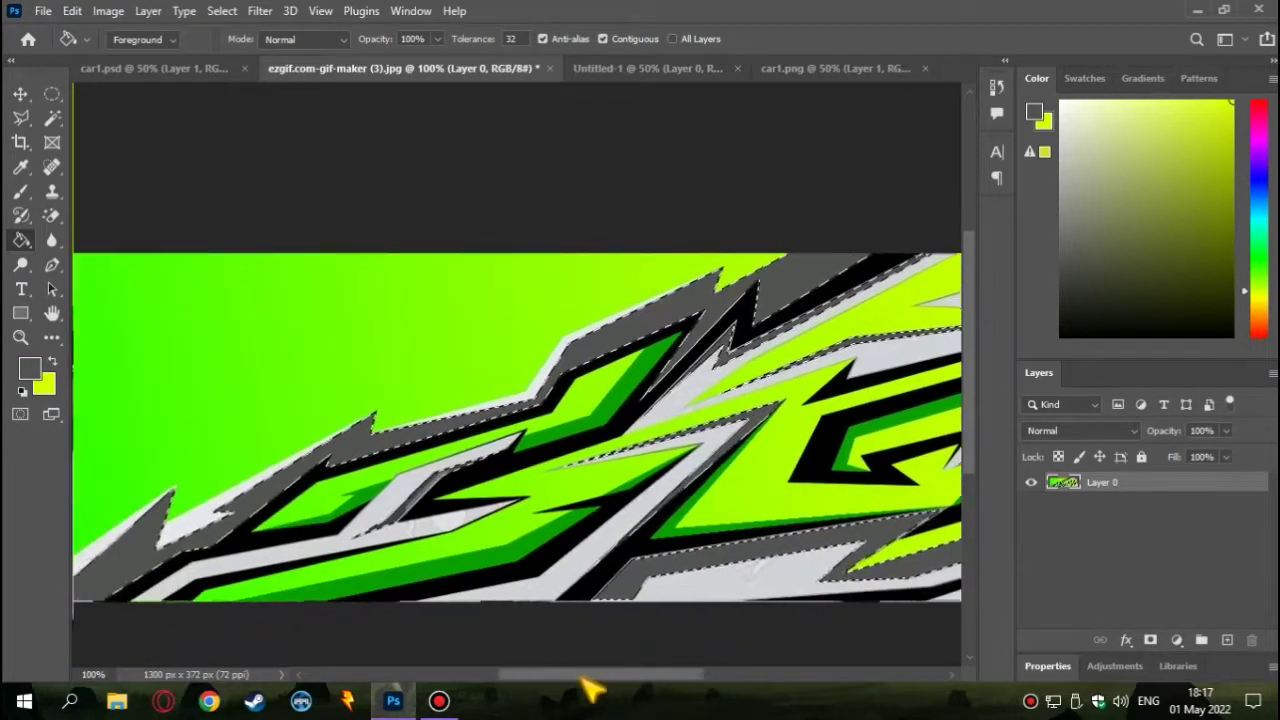
{"action": "scroll", "coordinate": [512, 578], "scroll_direction": "up", "scroll_amount": 1}
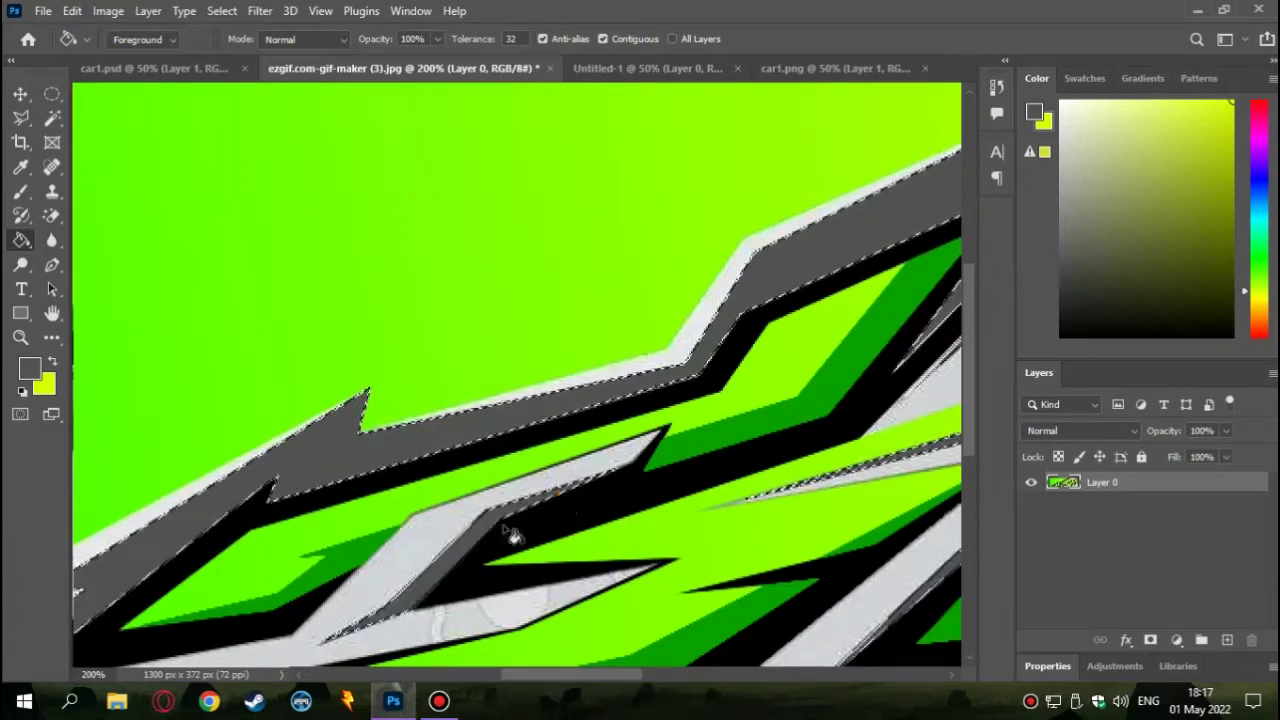
{"action": "scroll", "coordinate": [478, 604], "scroll_direction": "down", "scroll_amount": 1}
{"action": "scroll", "coordinate": [808, 345], "scroll_direction": "up", "scroll_amount": 1}
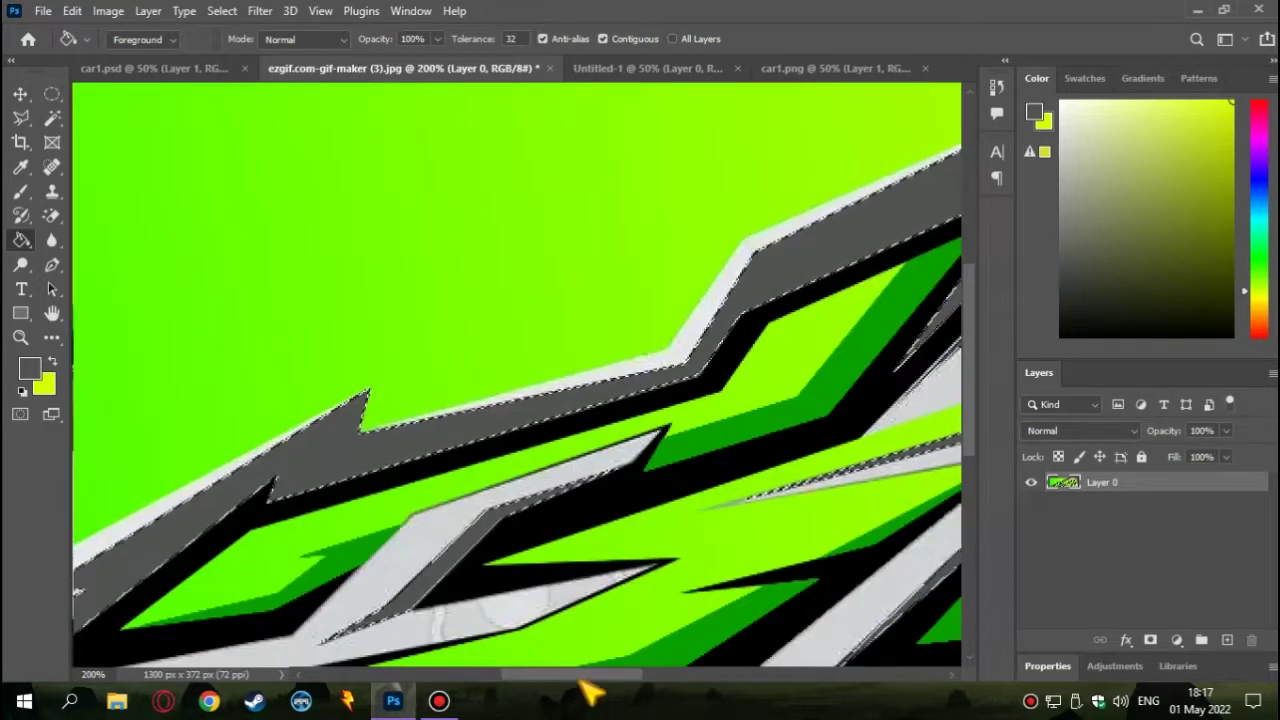
{"action": "scroll", "coordinate": [677, 286], "scroll_direction": "right", "scroll_amount": 2}
{"action": "scroll", "coordinate": [745, 632], "scroll_direction": "down", "scroll_amount": 2}
Magic Wand-select a white stripe plus all similar pale areas, and delete them to transparency
{"action": "left_click_drag", "start_coordinate": [595, 674], "coordinate": [583, 674]}
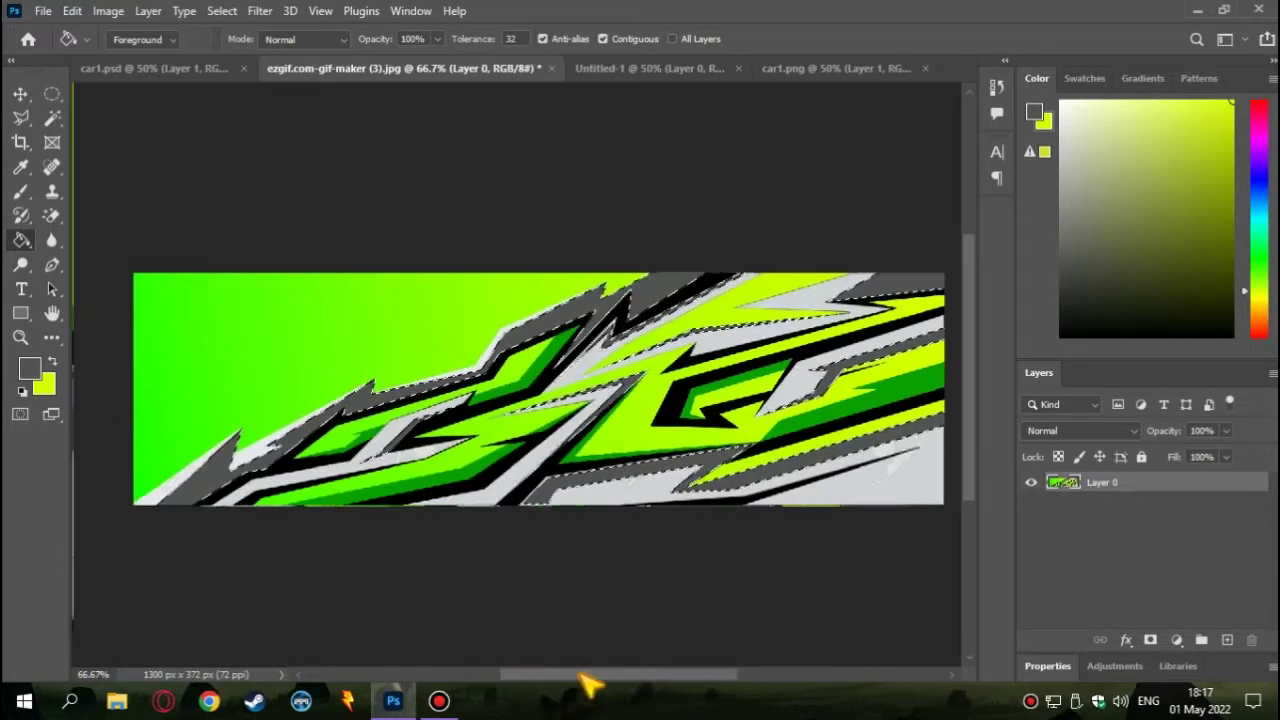
{"action": "right_click", "coordinate": [60, 118]}
{"action": "left_click", "coordinate": [130, 155]}
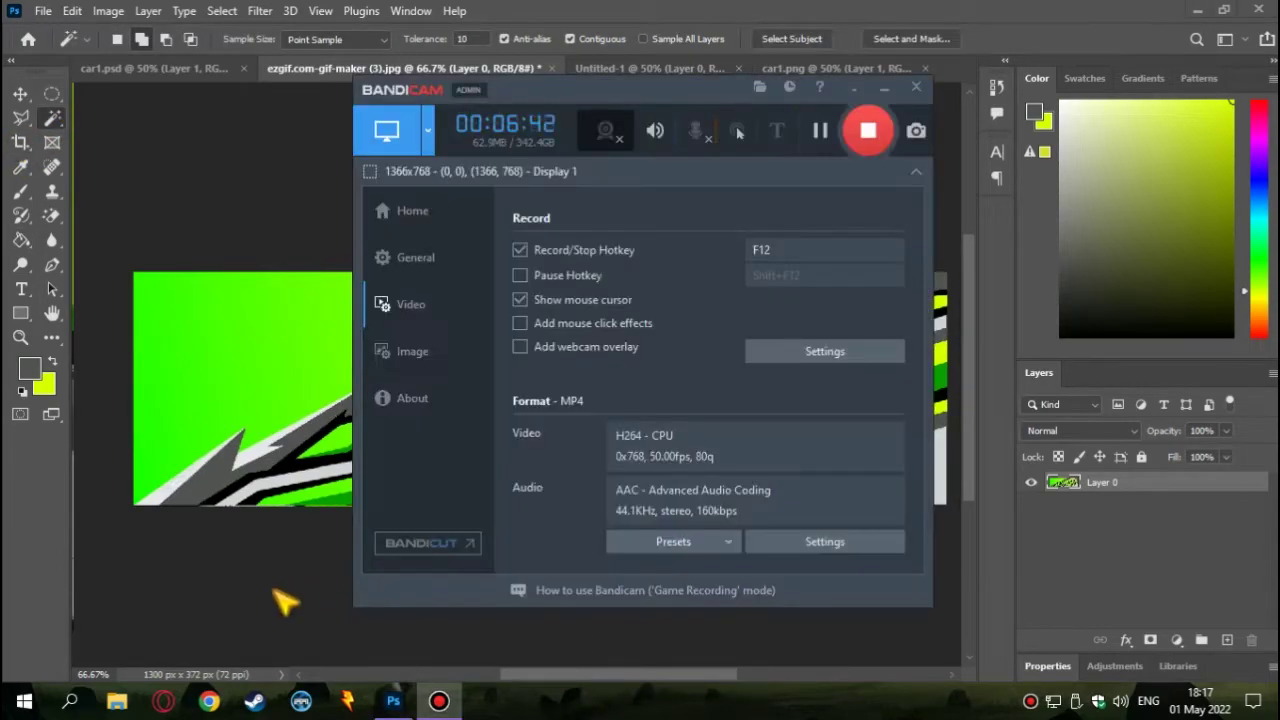
{"action": "left_click", "coordinate": [343, 486]}
{"action": "right_click", "coordinate": [343, 486]}
{"action": "left_click", "coordinate": [370, 260]}
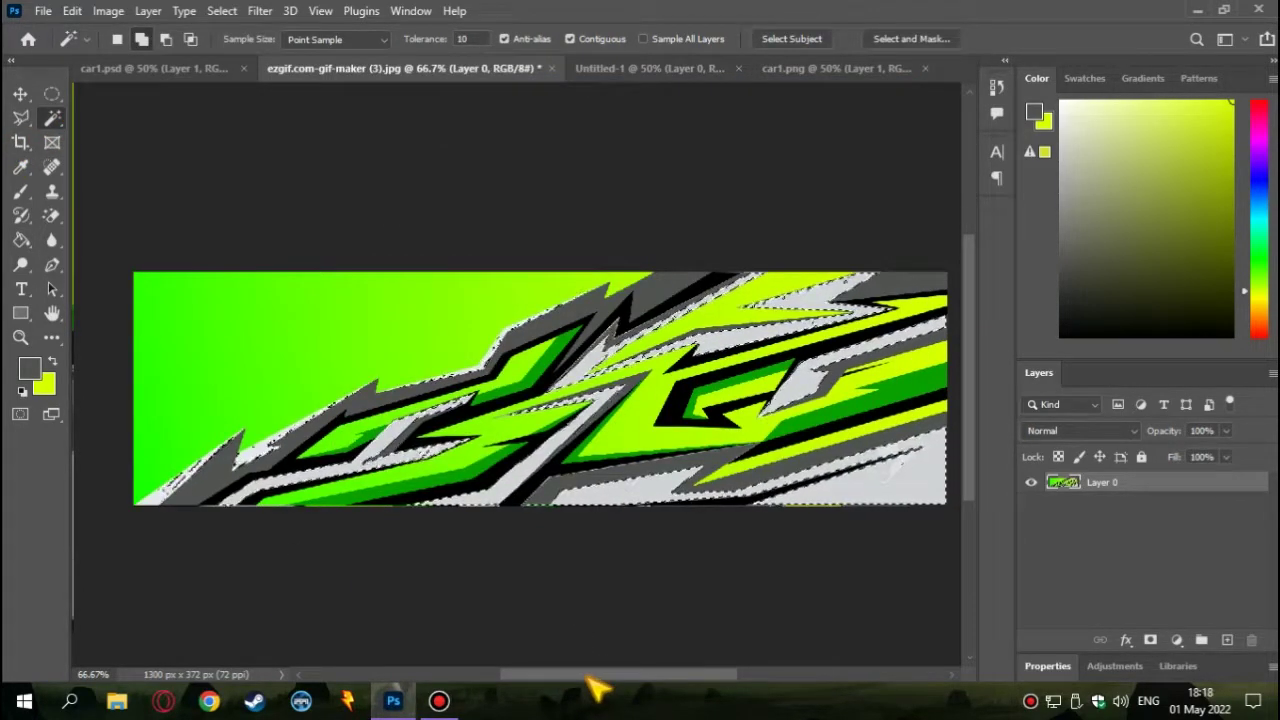
{"action": "left_click_drag", "start_coordinate": [590, 679], "coordinate": [604, 677]}
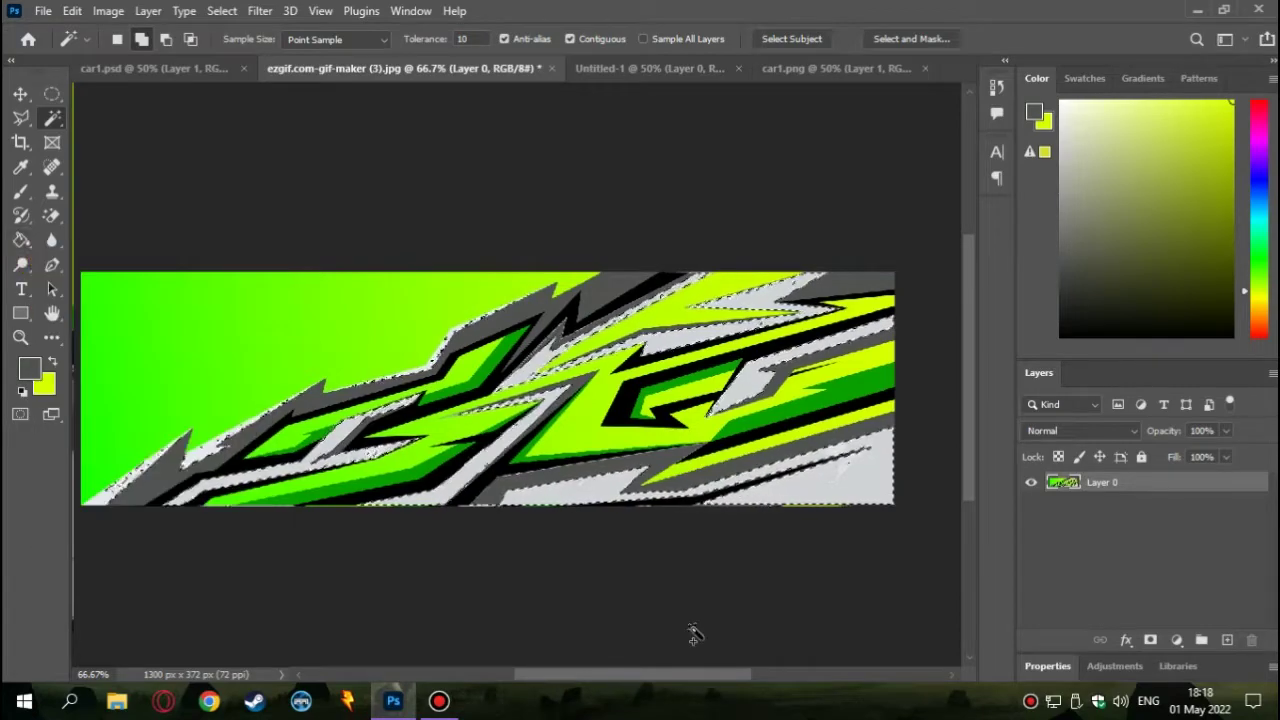
{"action": "key", "text": "Delete"}
Zoom in on the lower-right stroke and select every pixel similar to it
{"action": "key", "text": "ctrl+plus"}
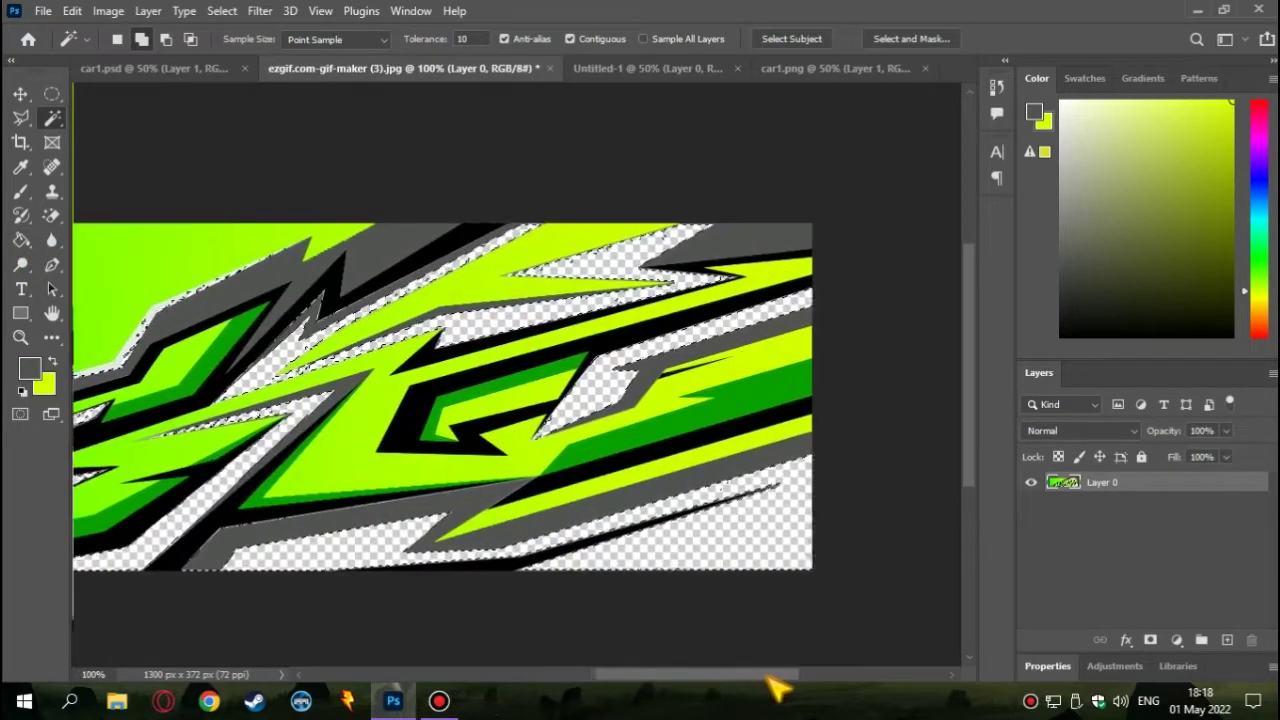
{"action": "key", "text": "ctrl+plus"}
{"action": "key", "text": "ctrl+plus"}
{"action": "key", "text": "ctrl+plus"}
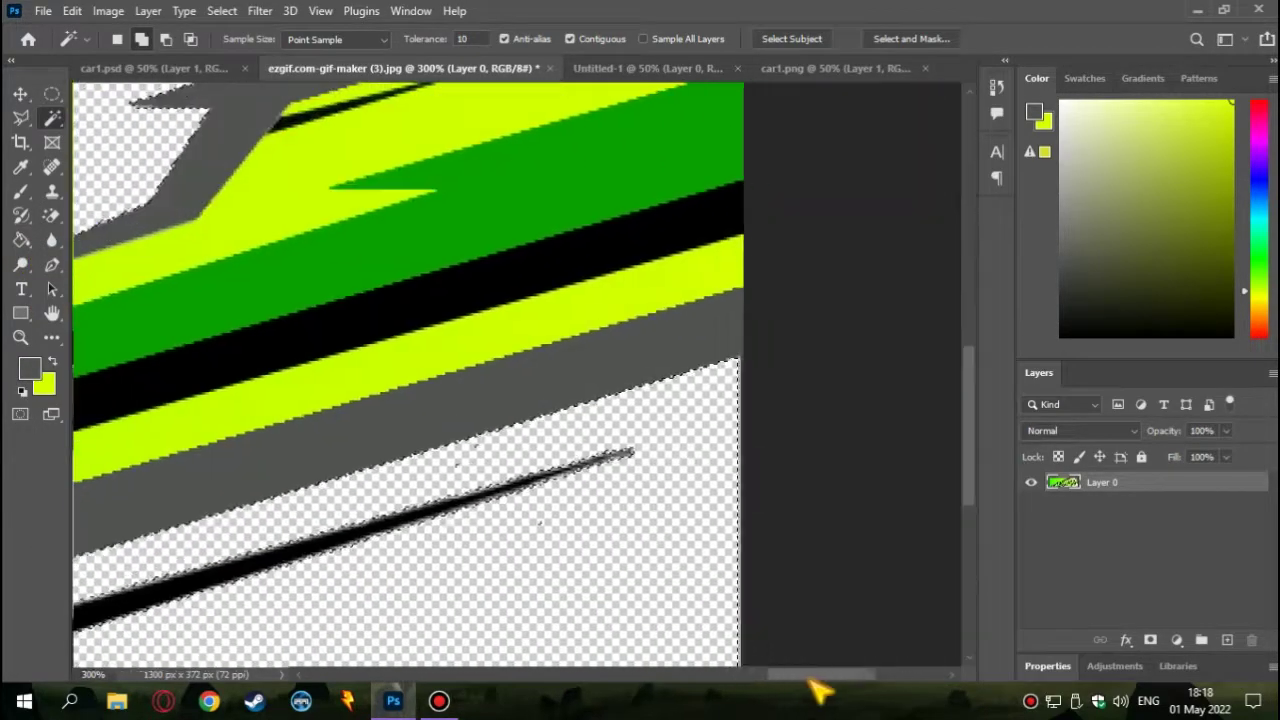
{"action": "key", "text": "ctrl+plus"}
{"action": "scroll", "coordinate": [593, 607], "scroll_direction": "down", "scroll_amount": 1}
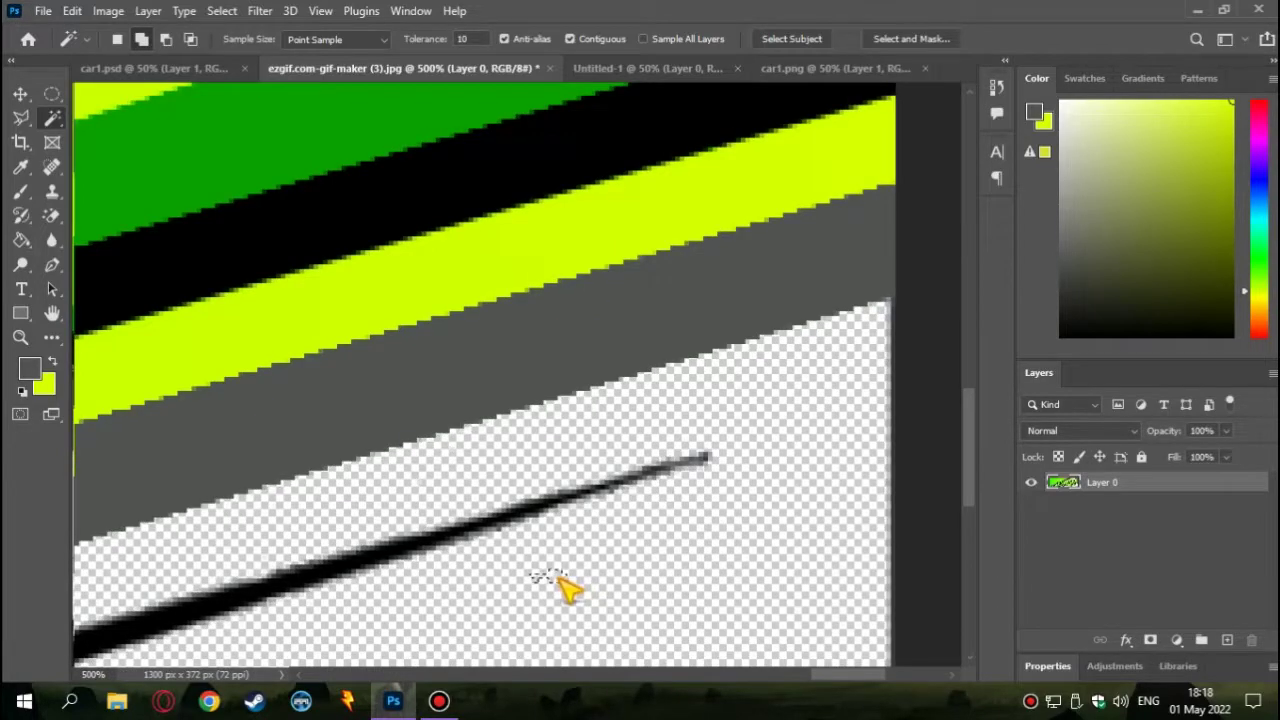
{"action": "right_click", "coordinate": [560, 583]}
{"action": "left_click", "coordinate": [588, 366]}
Zoom and pan around to inspect the cleared areas across the whole artwork
{"action": "key", "text": "ctrl+minus"}
{"action": "key", "text": "ctrl+minus"}
{"action": "key", "text": "ctrl+minus"}
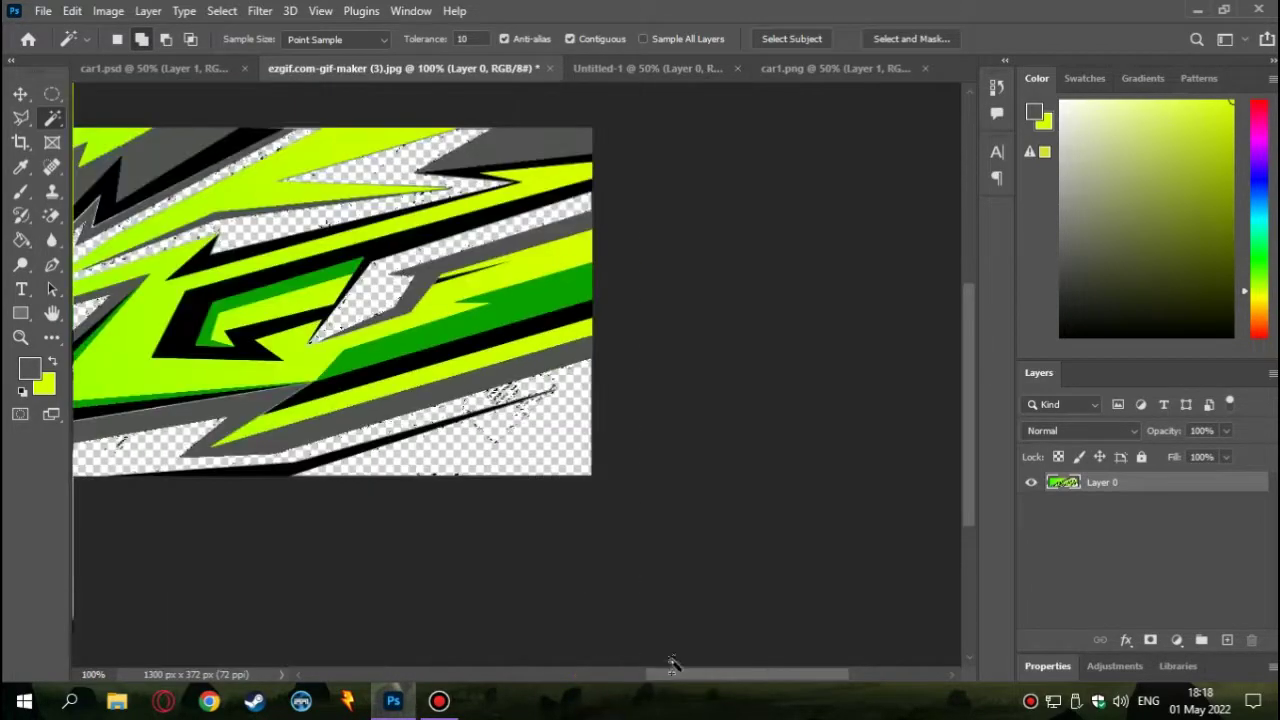
{"action": "left_click_drag", "start_coordinate": [673, 665], "coordinate": [565, 575]}
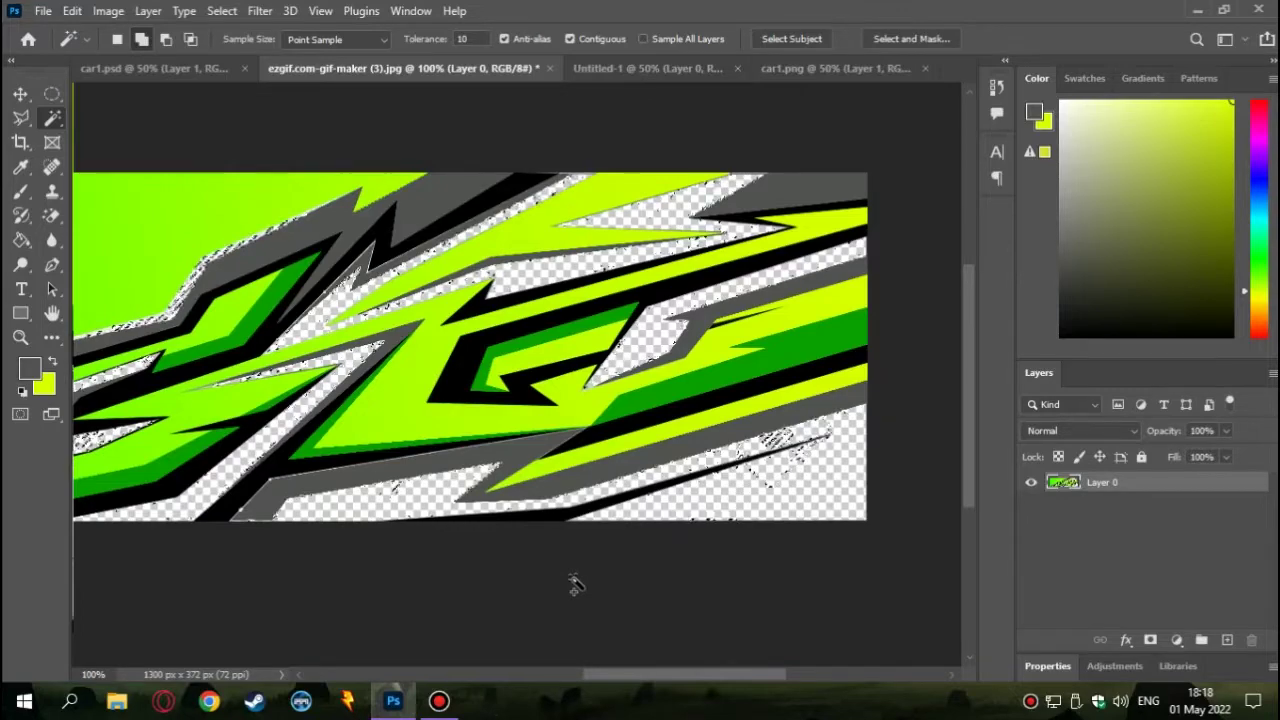
{"action": "key", "text": "ctrl+minus"}
{"action": "key", "text": "ctrl+minus"}
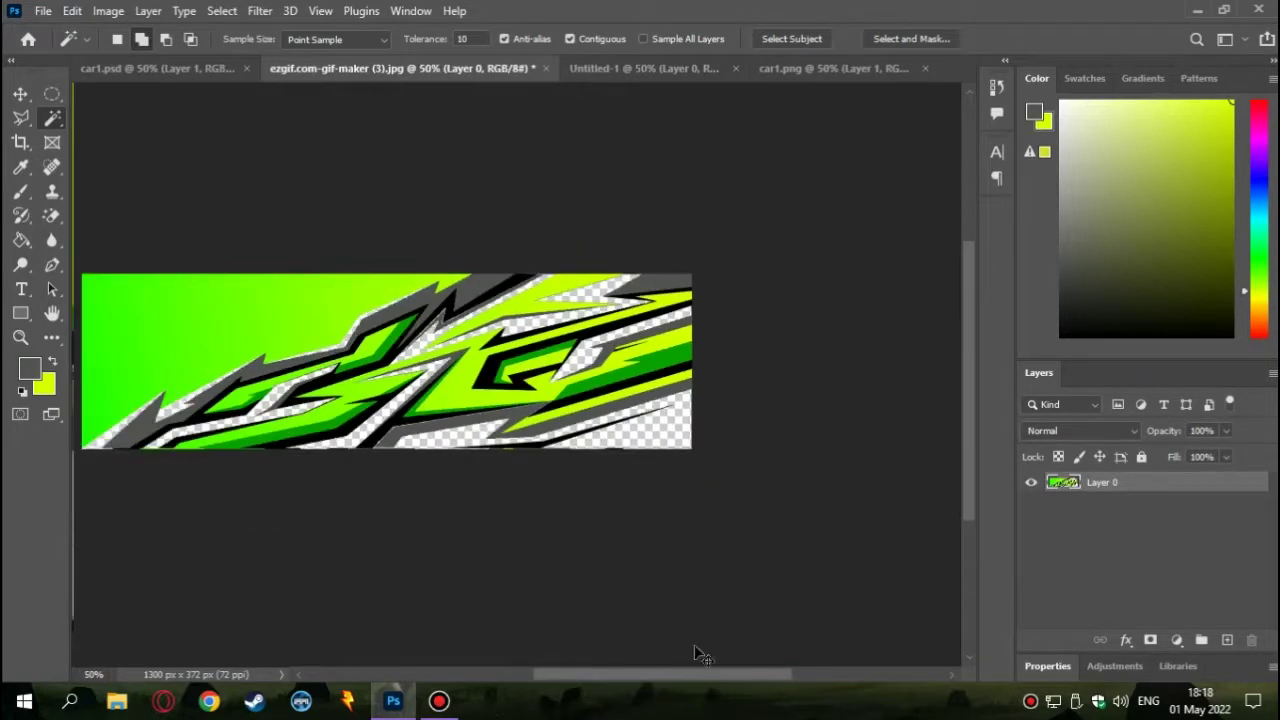
{"action": "key", "text": "ctrl+plus"}
{"action": "key", "text": "ctrl+plus"}
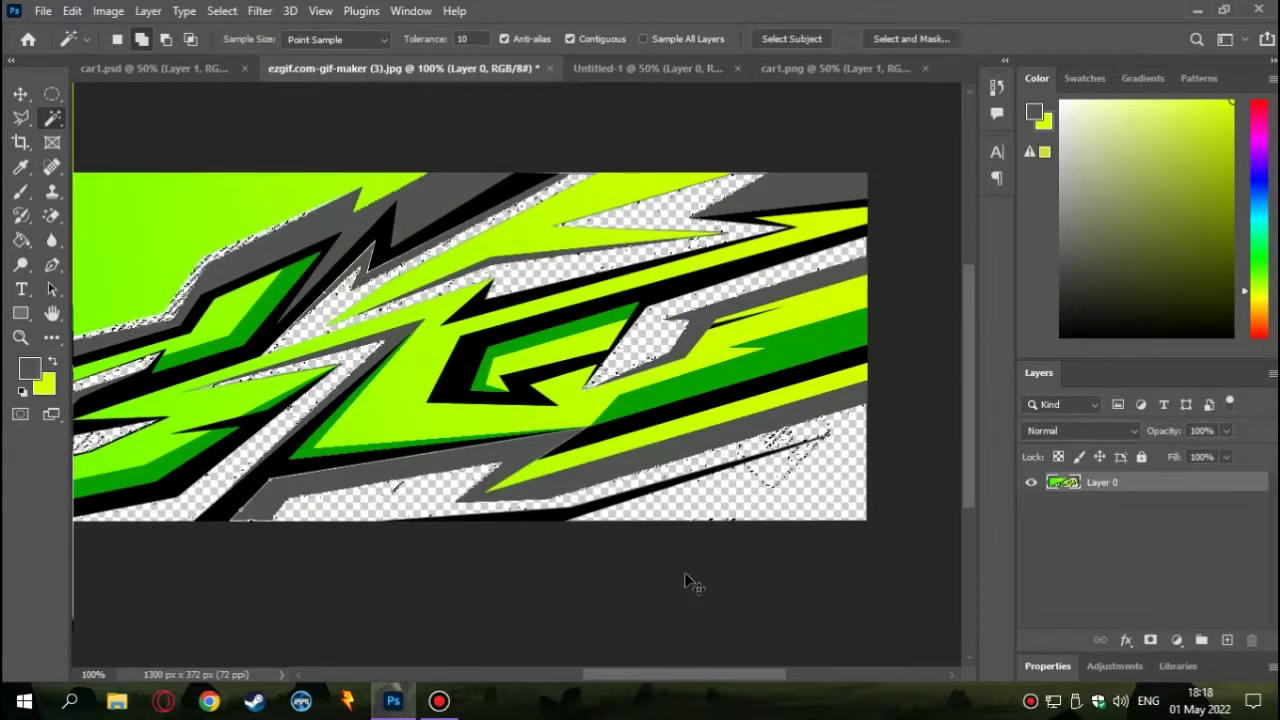
{"action": "key", "text": "ctrl+plus"}
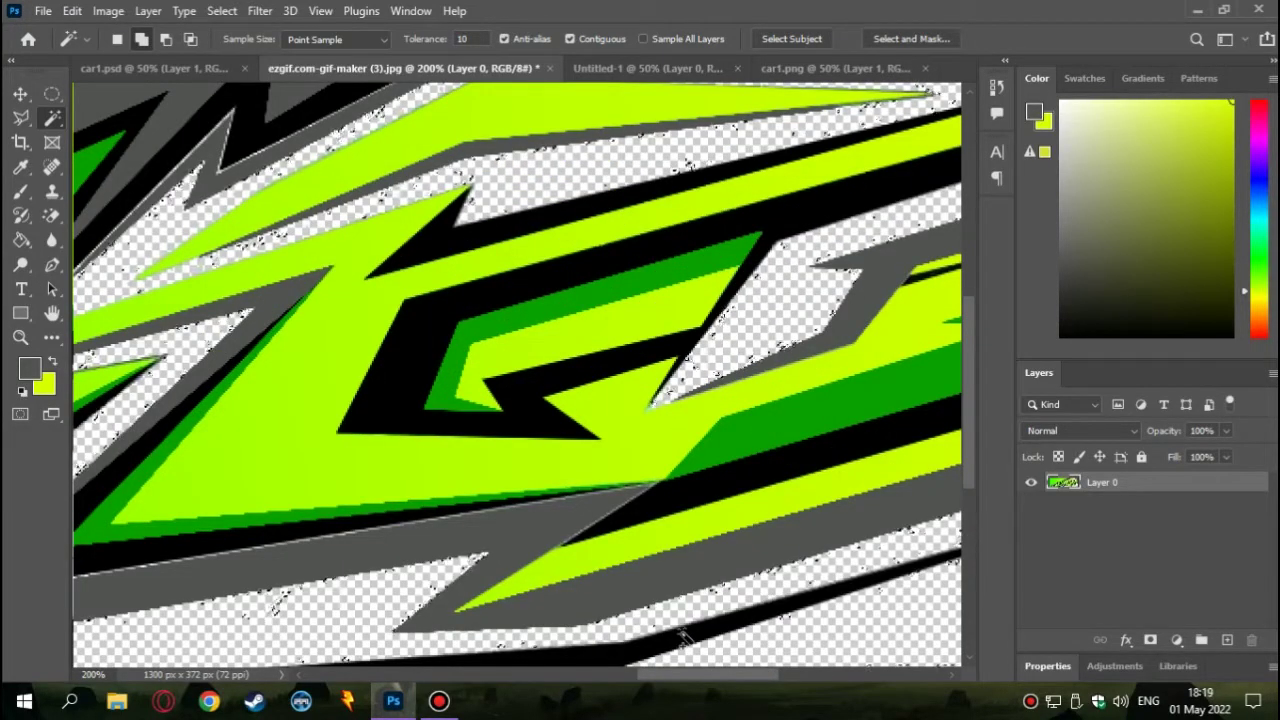
{"action": "key", "text": "ctrl+minus"}
{"action": "key", "text": "ctrl+minus"}
{"action": "left_click_drag", "start_coordinate": [714, 675], "coordinate": [668, 675]}
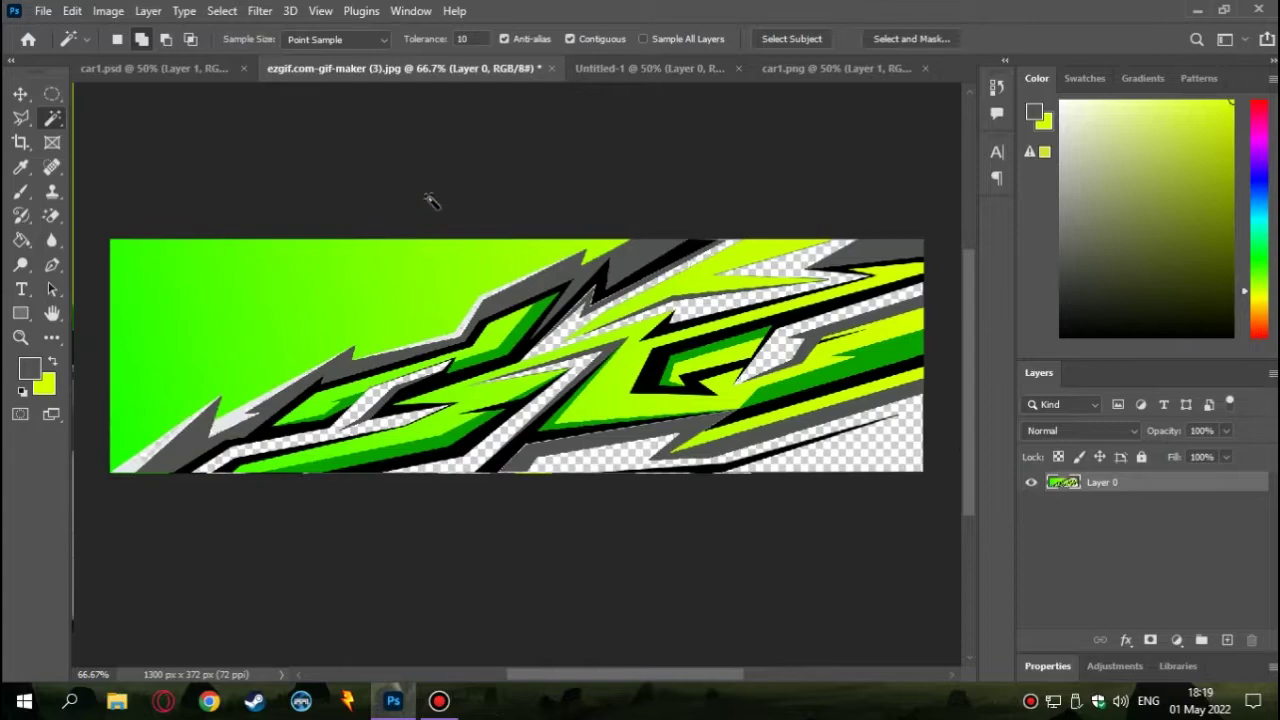
{"action": "scroll", "coordinate": [466, 594], "scroll_direction": "left", "scroll_amount": 3}
Select the pale strip along the upper band with similar whites, then undo to restore it
{"action": "key", "text": "ctrl+plus"}
{"action": "key", "text": "ctrl+plus"}
{"action": "left_click", "coordinate": [255, 507]}
{"action": "right_click", "coordinate": [258, 505]}
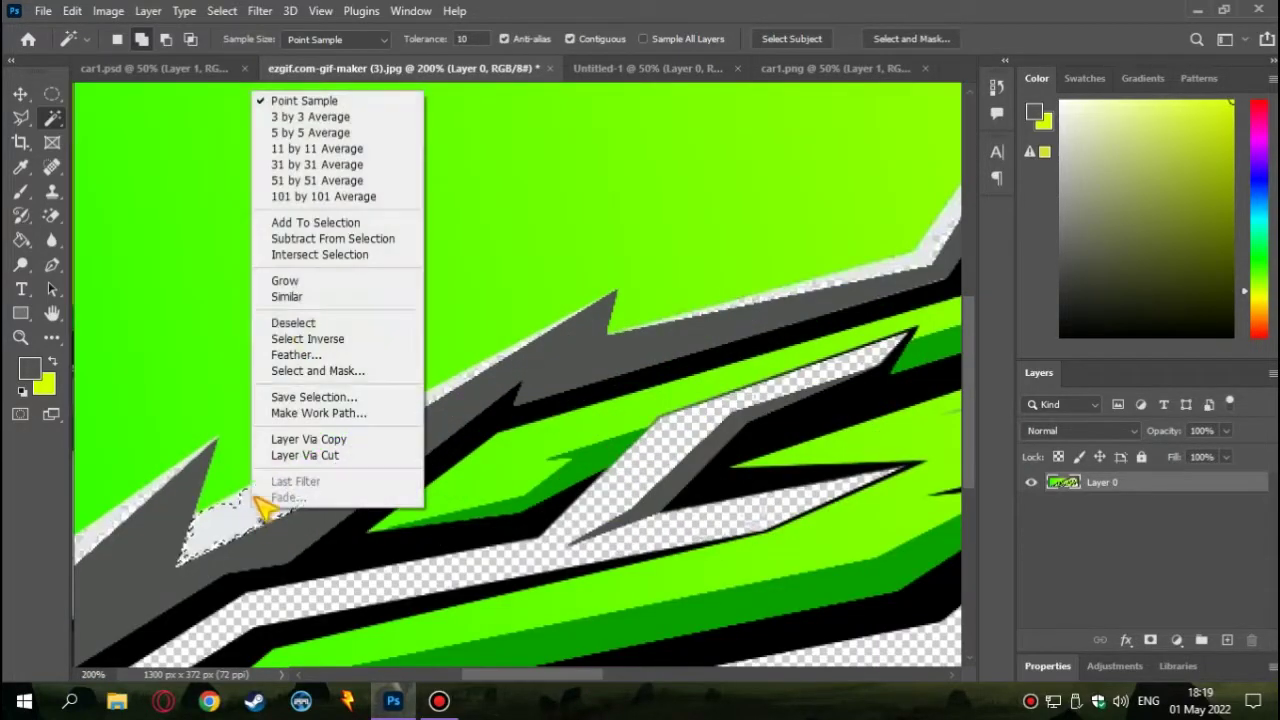
{"action": "left_click", "coordinate": [295, 298]}
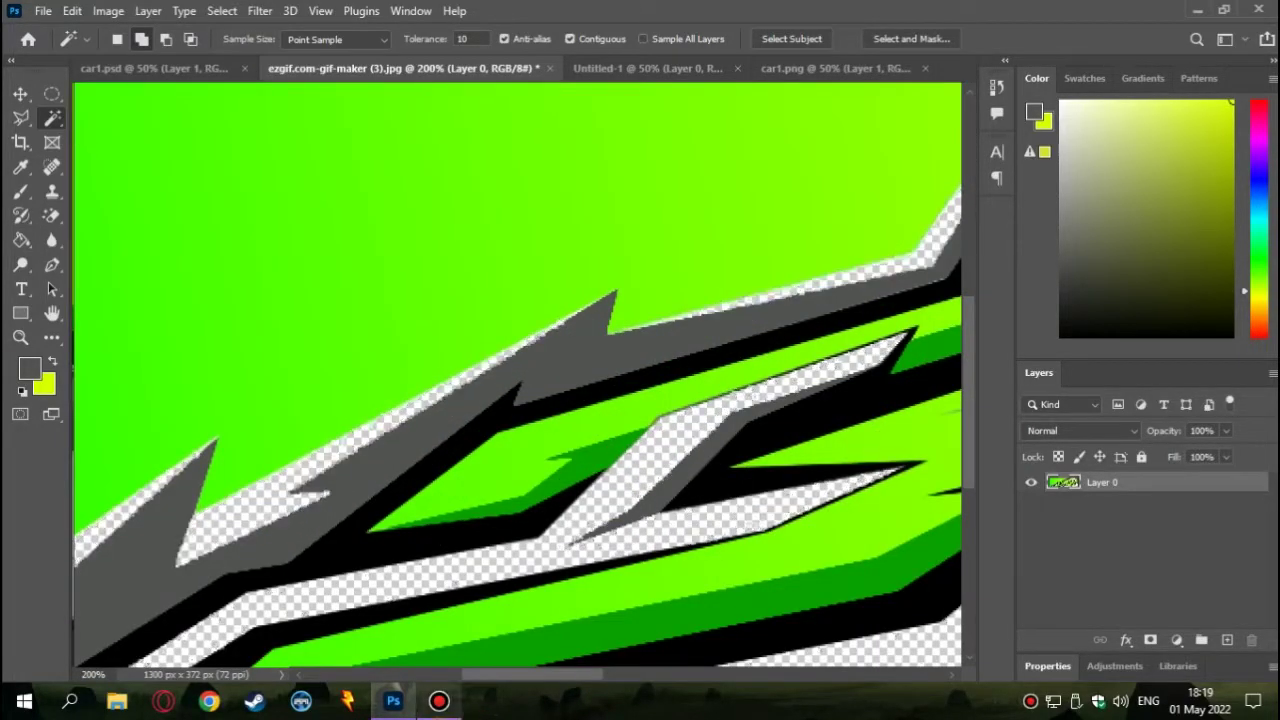
{"action": "key", "text": "ctrl+z"}
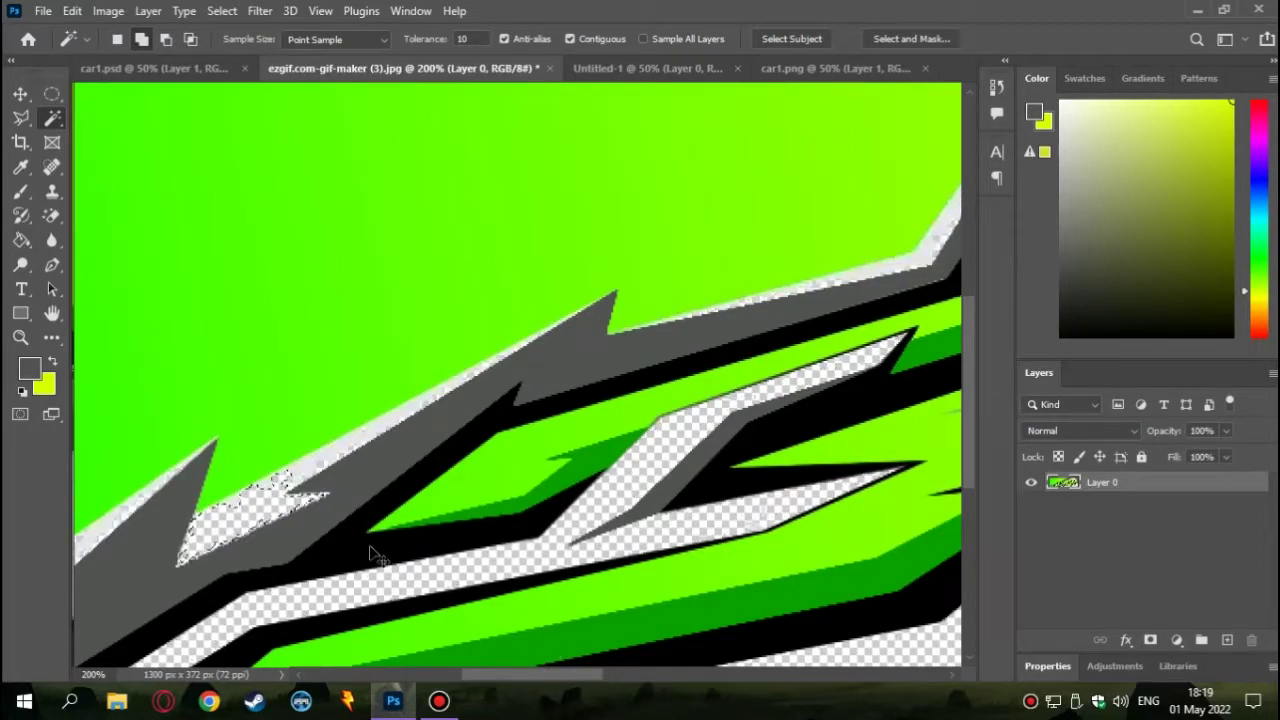
With the Polygonal Lasso, trace an outline through the spike tips and notch tip around the pale strip
{"action": "key", "text": "l"}
{"action": "scroll", "coordinate": [470, 610], "scroll_direction": "left", "scroll_amount": 2}
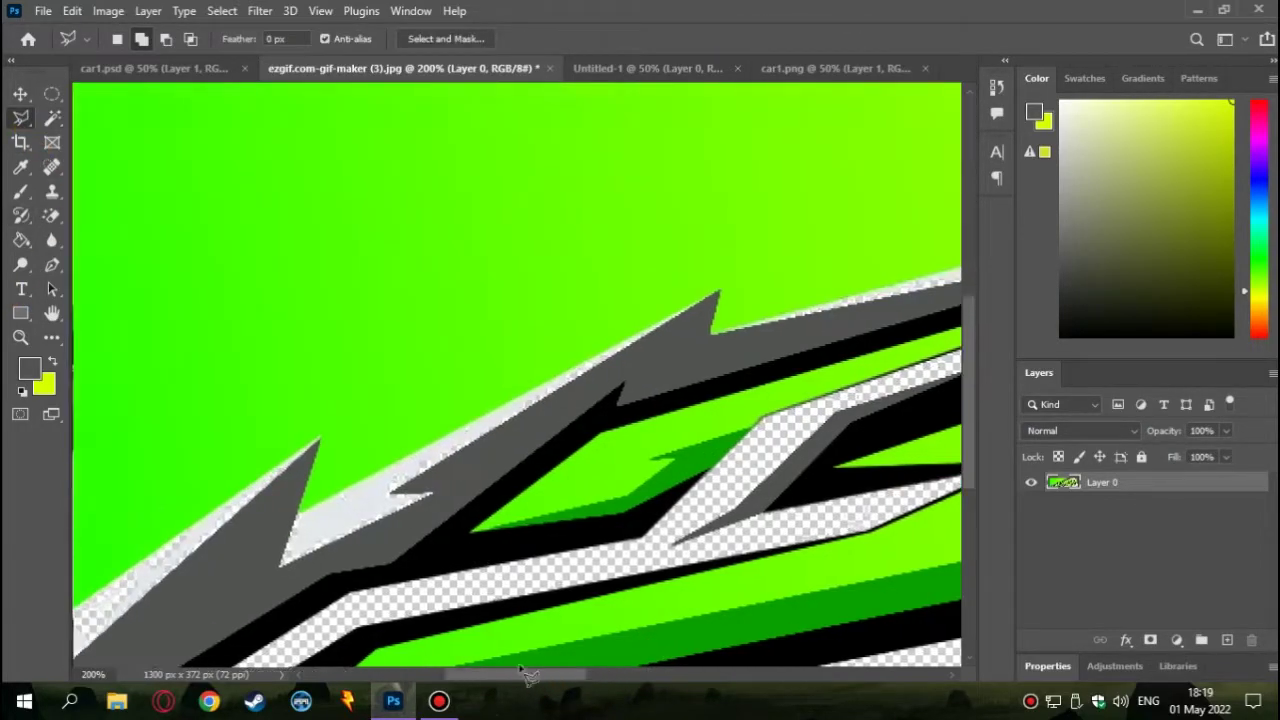
{"action": "scroll", "coordinate": [470, 610], "scroll_direction": "down", "scroll_amount": 3}
{"action": "scroll", "coordinate": [470, 610], "scroll_direction": "left", "scroll_amount": 5}
{"action": "scroll", "coordinate": [527, 583], "scroll_direction": "down", "scroll_amount": 3}
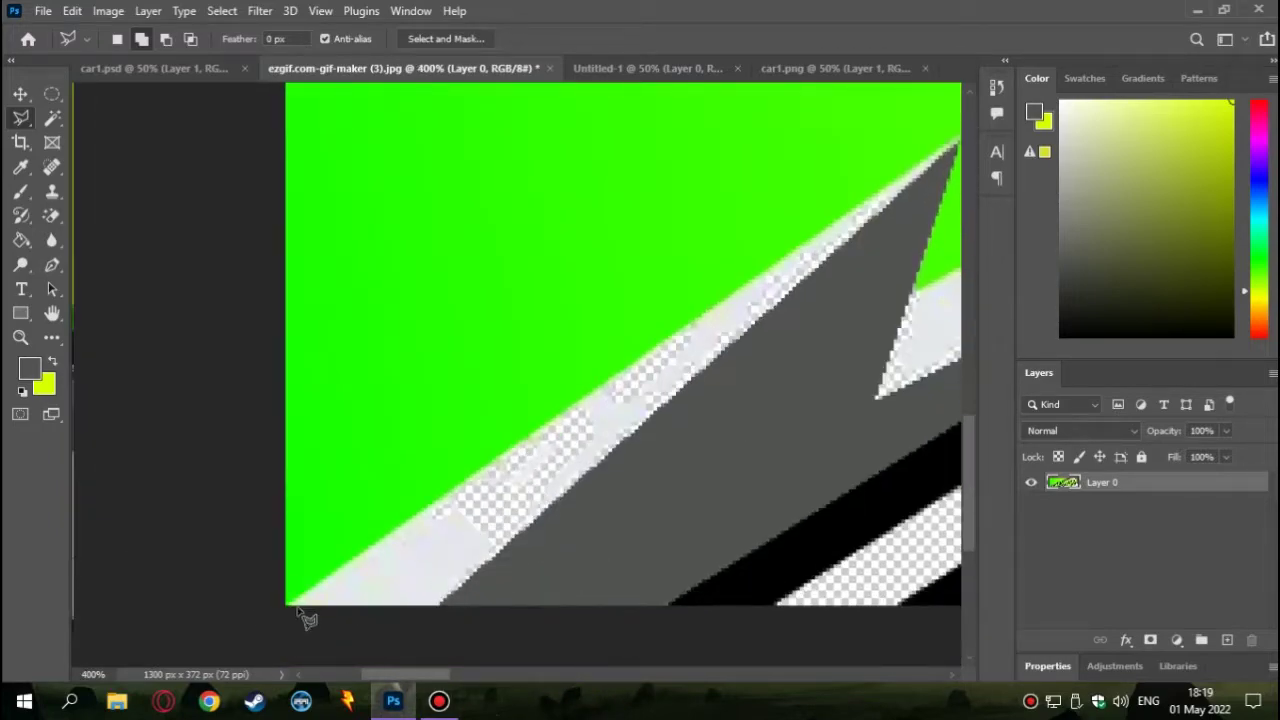
{"action": "left_click", "coordinate": [290, 606]}
{"action": "left_click", "coordinate": [737, 285]}
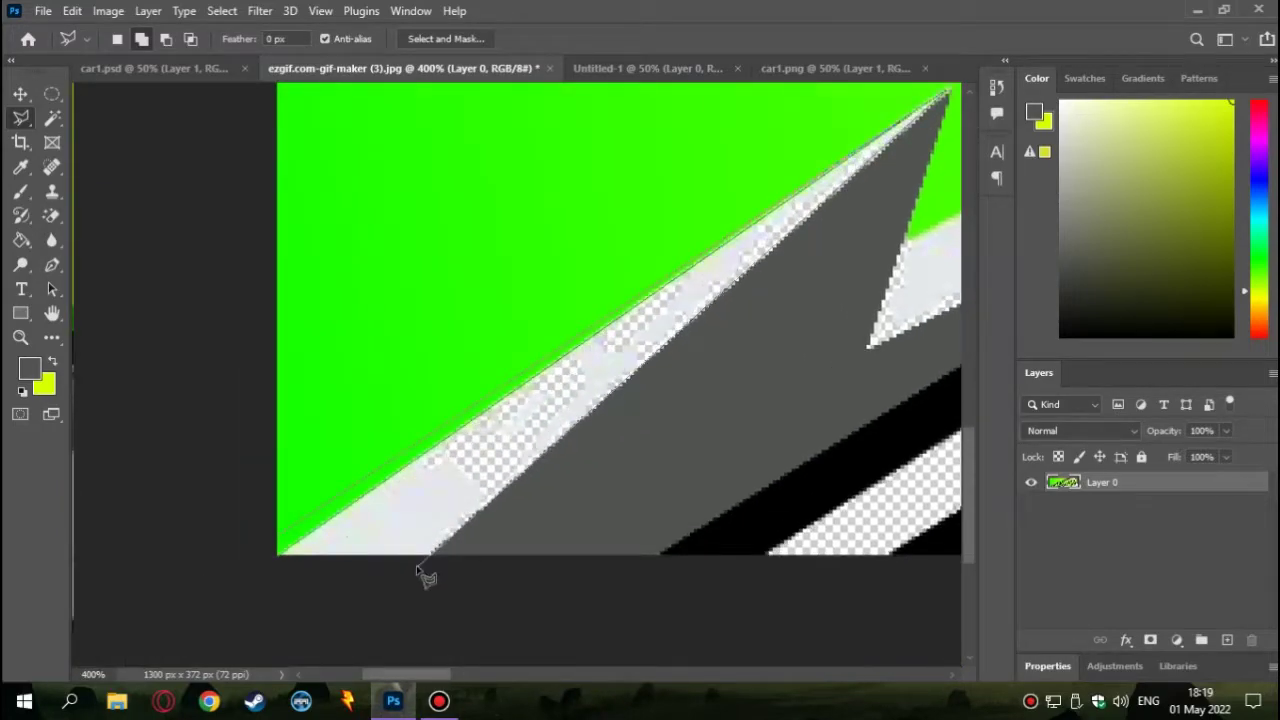
{"action": "scroll", "coordinate": [287, 568], "scroll_direction": "right", "scroll_amount": 3}
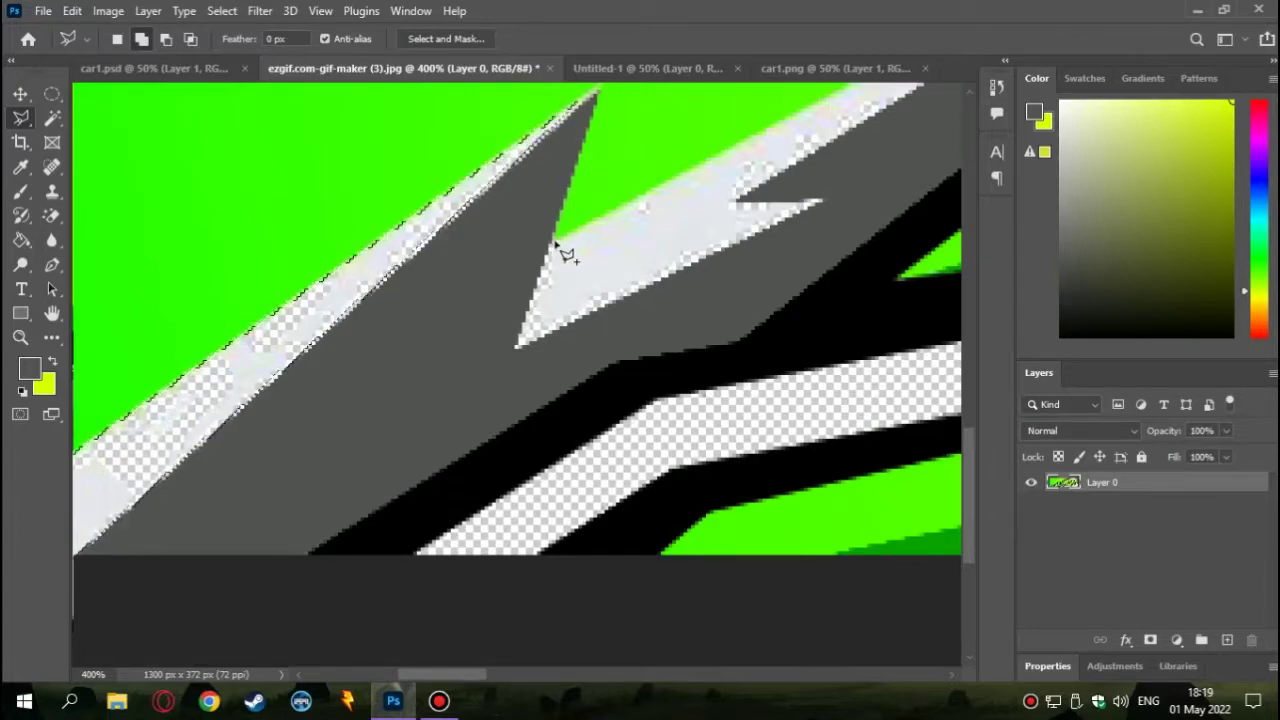
{"action": "left_click", "coordinate": [518, 348]}
{"action": "scroll", "coordinate": [560, 340], "scroll_direction": "up", "scroll_amount": 3}
{"action": "scroll", "coordinate": [600, 335], "scroll_direction": "right", "scroll_amount": 2}
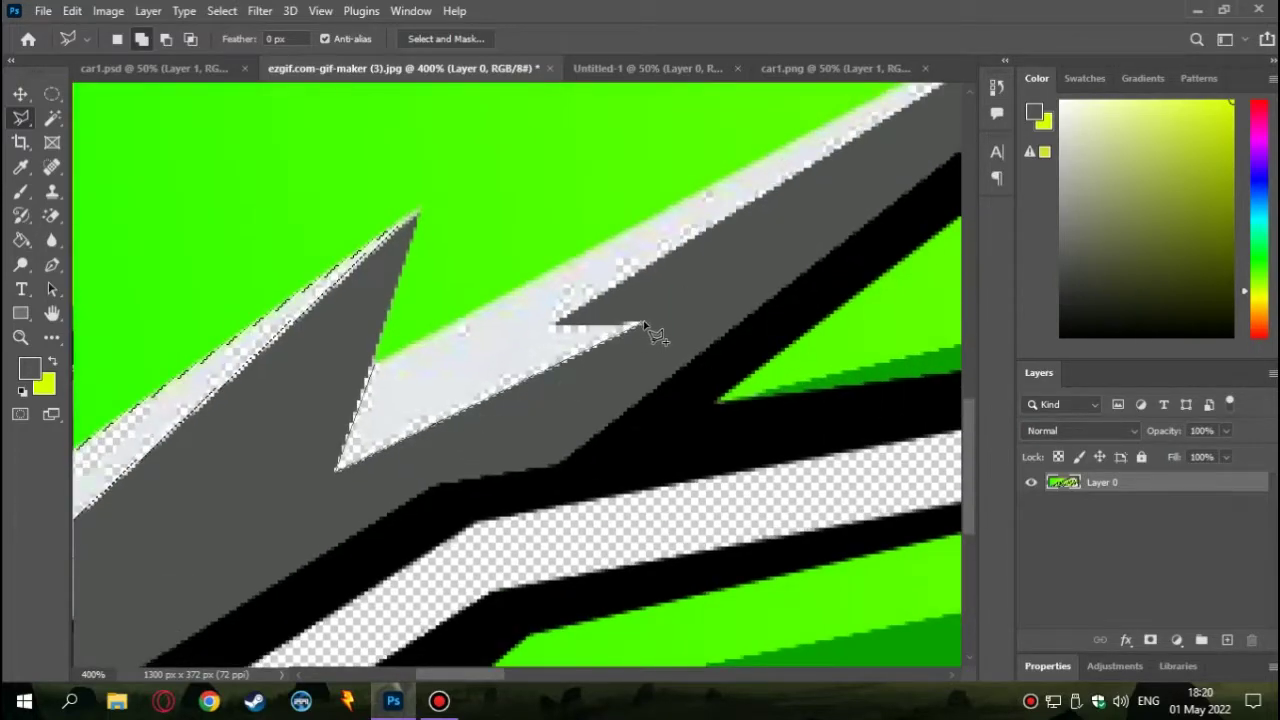
{"action": "left_click", "coordinate": [557, 328]}
{"action": "scroll", "coordinate": [600, 340], "scroll_direction": "left", "scroll_amount": 3}
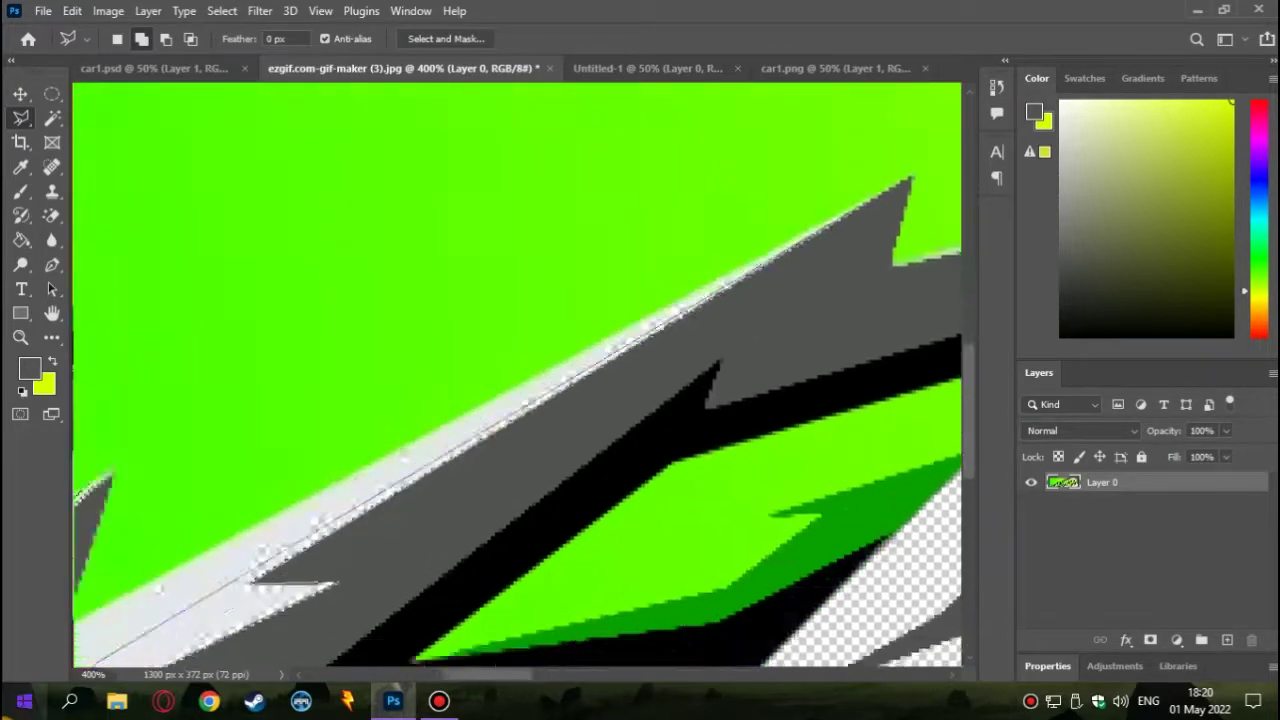
{"action": "scroll", "coordinate": [400, 400], "scroll_direction": "right", "scroll_amount": 3}
{"action": "left_click", "coordinate": [340, 416]}
Zoom to 400% and add an outline point at the edge corner
{"action": "scroll", "coordinate": [571, 686], "scroll_direction": "right", "scroll_amount": 3}
{"action": "scroll", "coordinate": [586, 691], "scroll_direction": "right", "scroll_amount": 3}
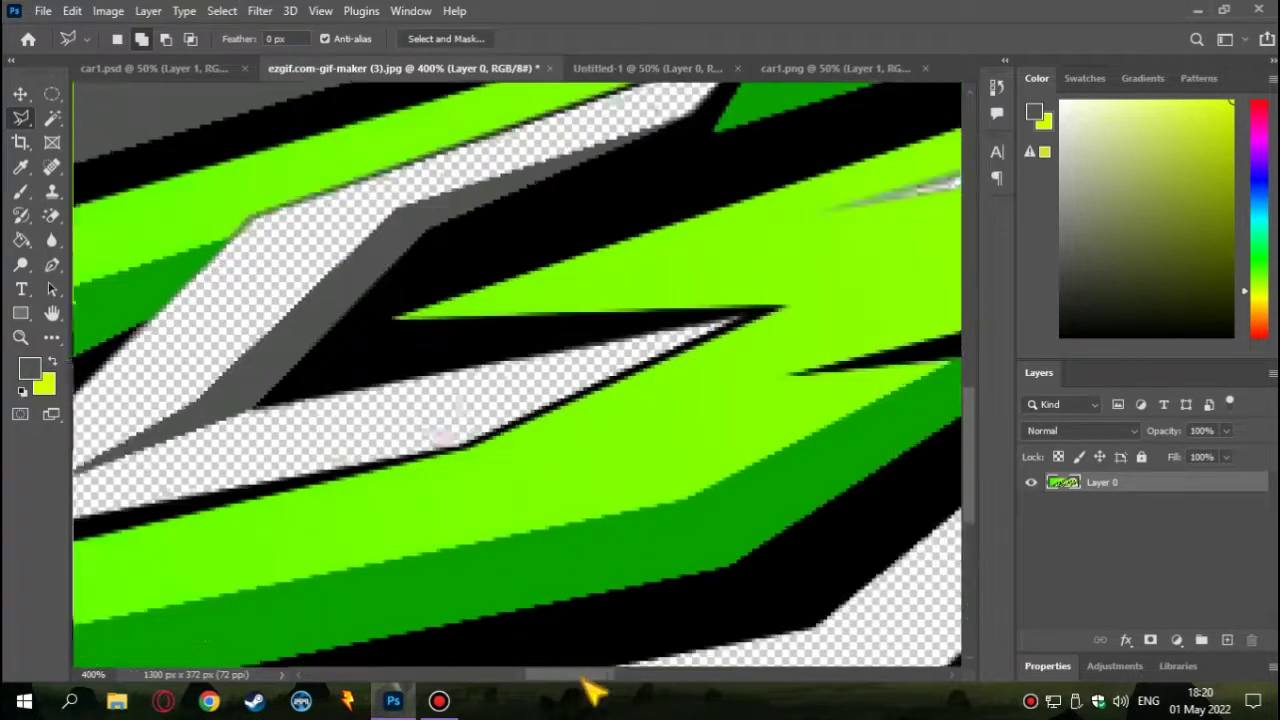
{"action": "scroll", "coordinate": [697, 703], "scroll_direction": "right", "scroll_amount": 3}
{"action": "key", "text": "ctrl+minus"}
{"action": "key", "text": "ctrl+minus"}
{"action": "key", "text": "ctrl+minus"}
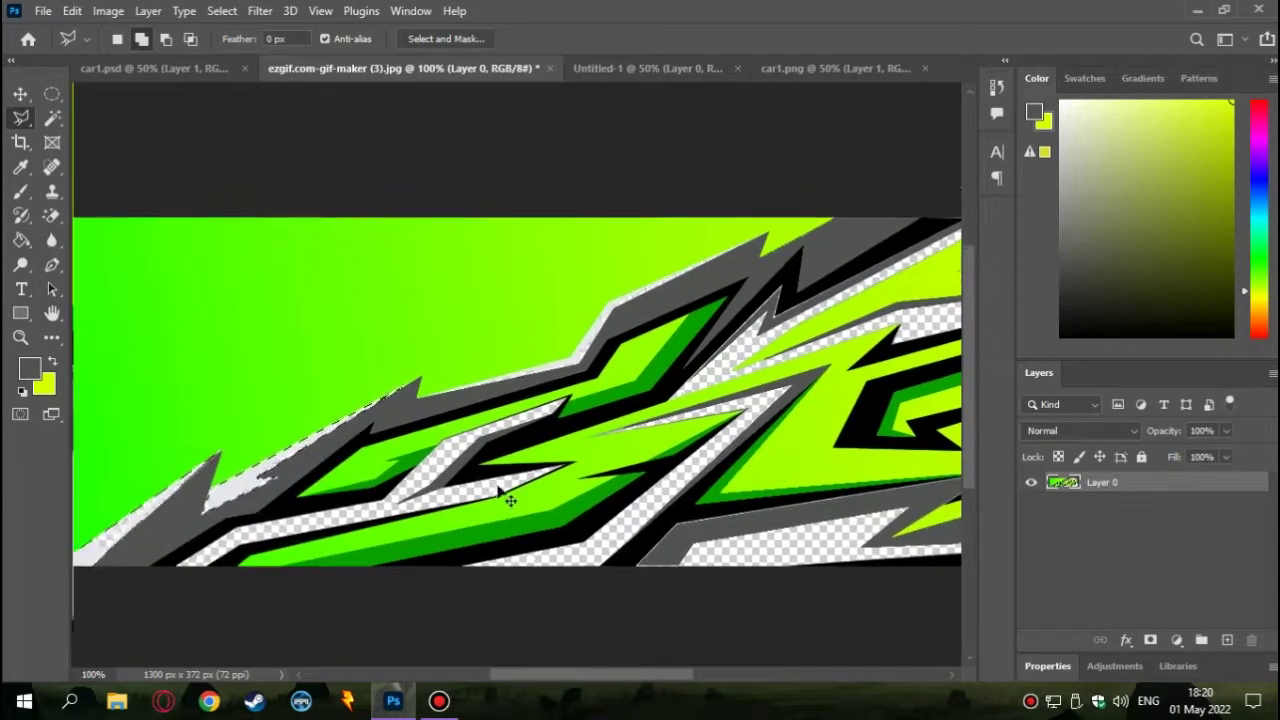
{"action": "key", "text": "ctrl+plus"}
{"action": "key", "text": "ctrl+plus"}
{"action": "key", "text": "ctrl+plus"}
{"action": "left_click", "coordinate": [737, 314]}
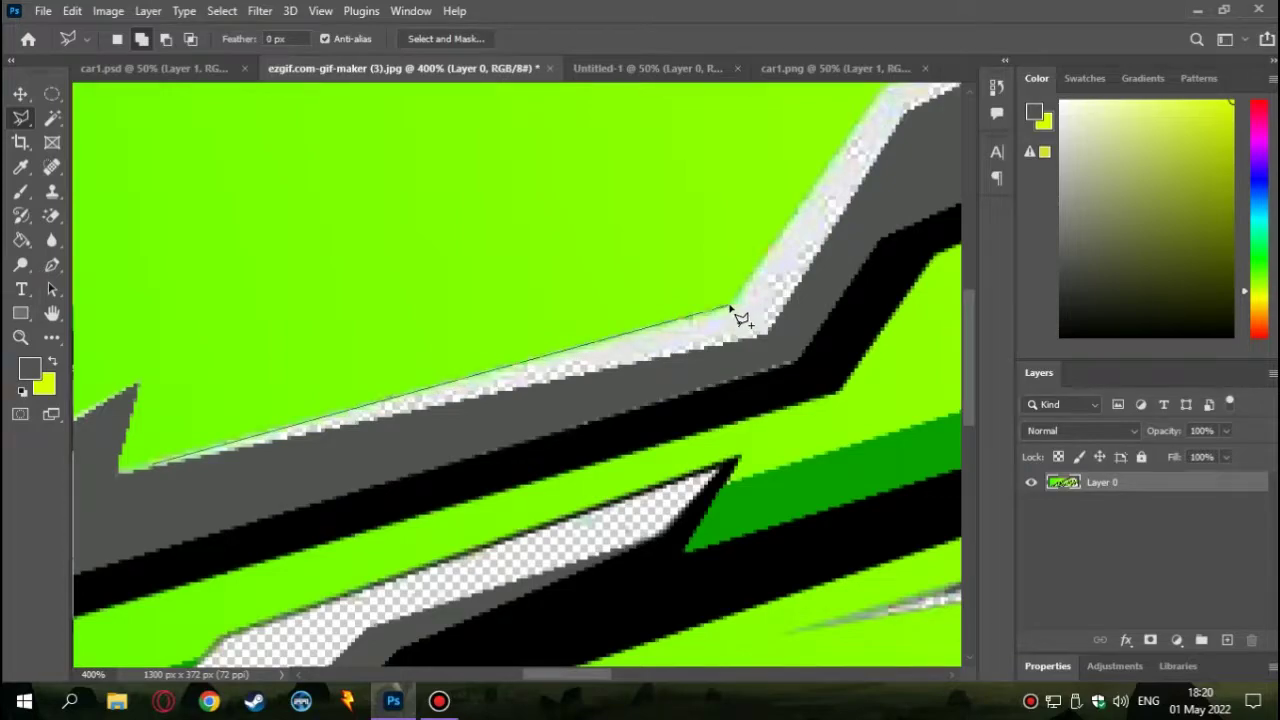
{"action": "scroll", "coordinate": [737, 314], "scroll_direction": "right", "scroll_amount": 2}
{"action": "scroll", "coordinate": [605, 315], "scroll_direction": "up", "scroll_amount": 3}
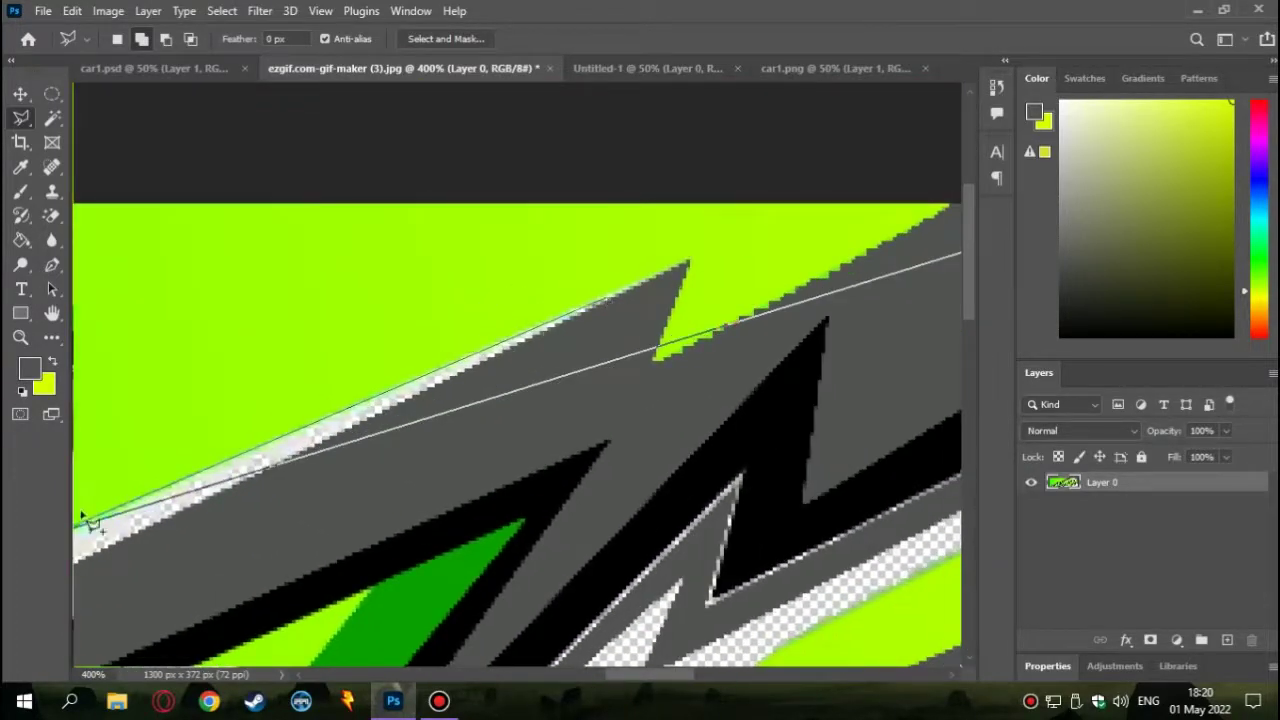
{"action": "scroll", "coordinate": [85, 520], "scroll_direction": "down", "scroll_amount": 3}
{"action": "scroll", "coordinate": [175, 580], "scroll_direction": "left", "scroll_amount": 2}
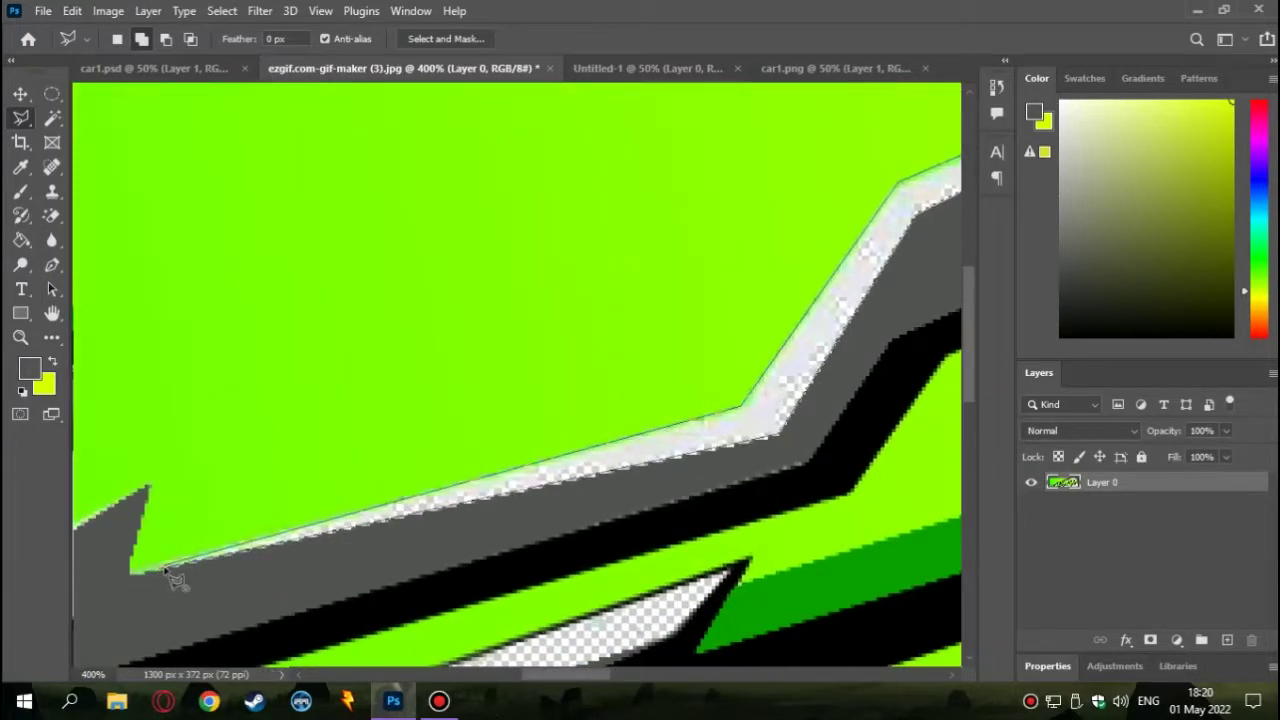
{"action": "key", "text": "ctrl+minus"}
{"action": "key", "text": "ctrl+minus"}
{"action": "key", "text": "ctrl+minus"}
Zoom to 300%, trace the edges closely, and add another corner to the selection outline
{"action": "left_click_drag", "start_coordinate": [714, 677], "coordinate": [740, 525]}
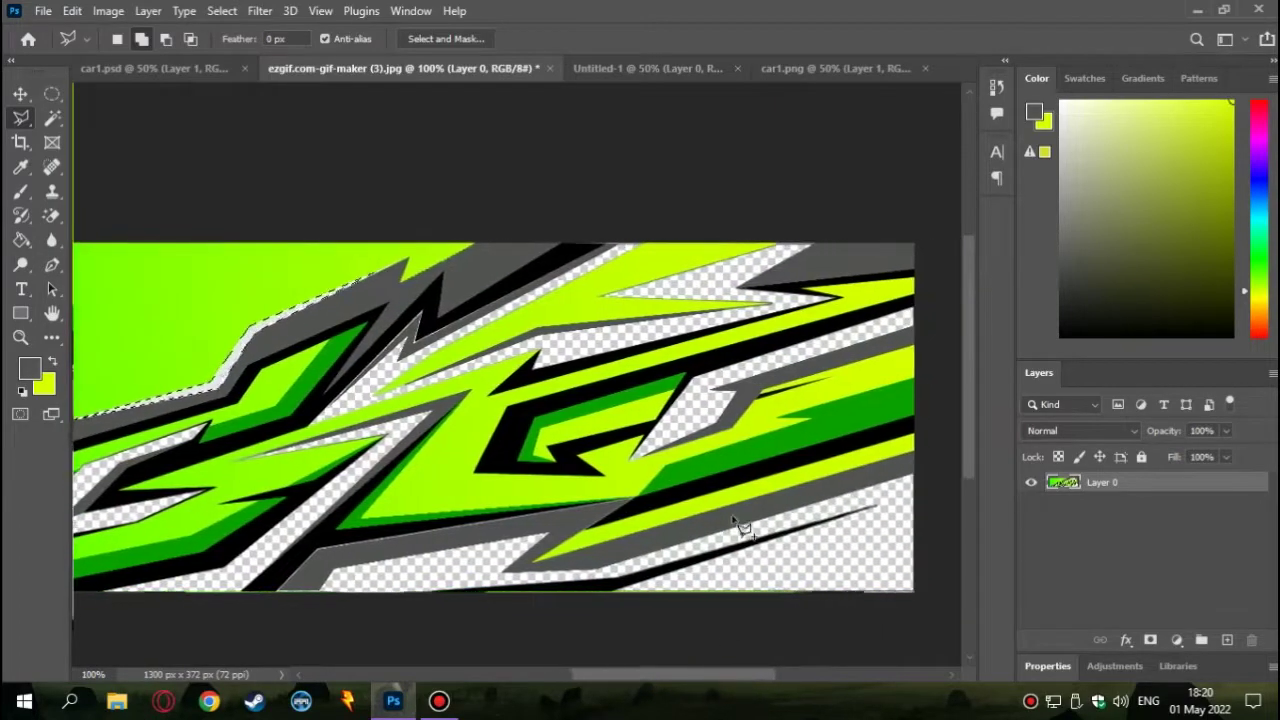
{"action": "key", "text": "ctrl+plus"}
{"action": "key", "text": "ctrl+plus"}
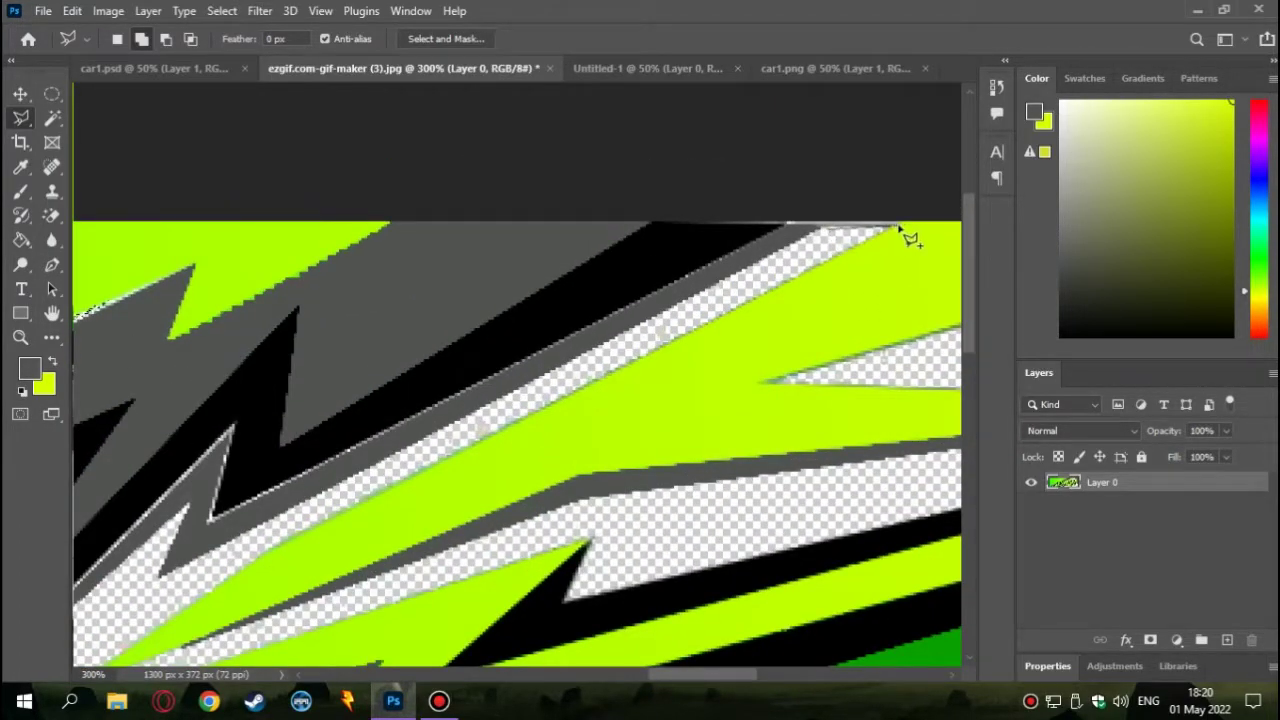
{"action": "scroll", "coordinate": [905, 225], "scroll_direction": "left", "scroll_amount": 3}
{"action": "scroll", "coordinate": [500, 400], "scroll_direction": "down", "scroll_amount": 3}
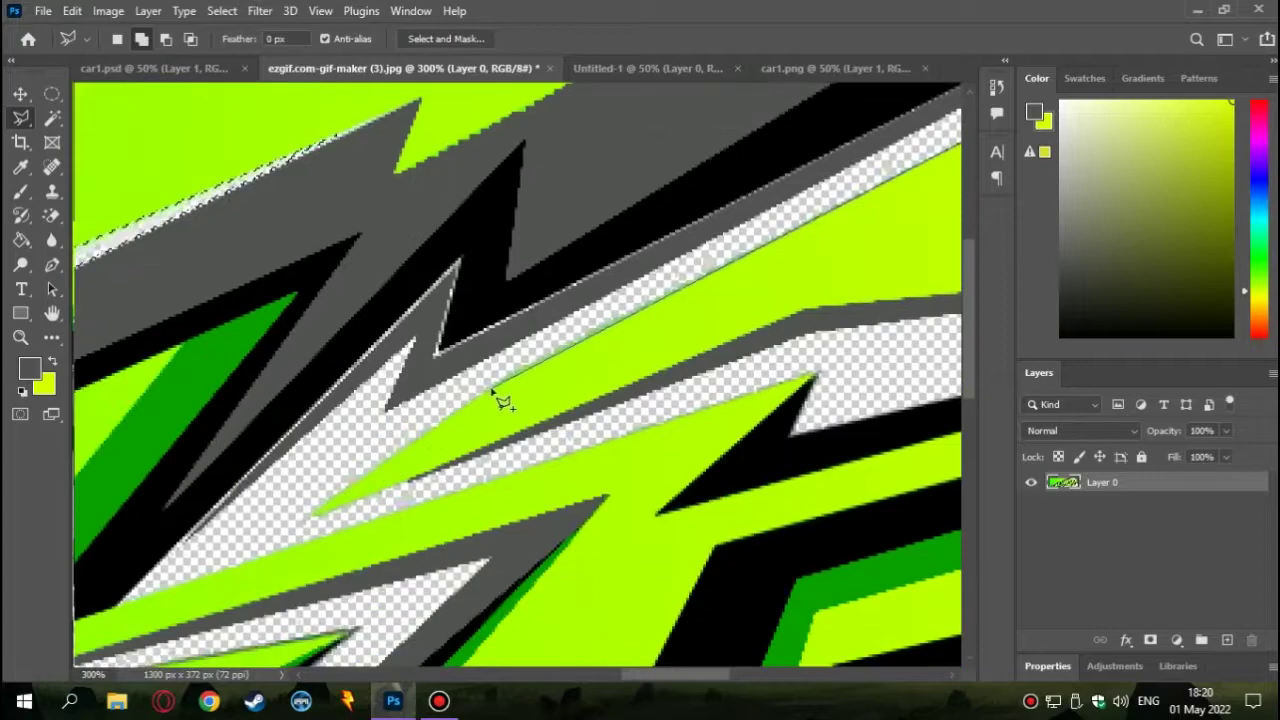
{"action": "scroll", "coordinate": [400, 480], "scroll_direction": "right", "scroll_amount": 3}
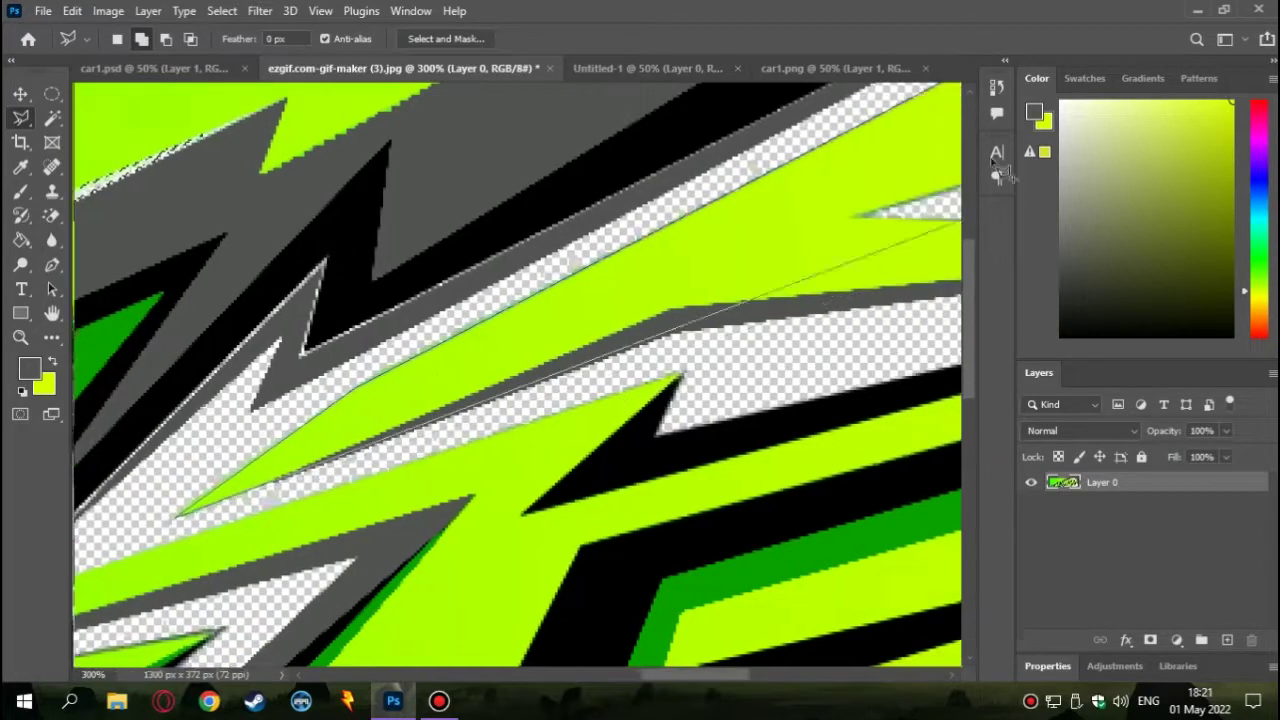
{"action": "scroll", "coordinate": [640, 343], "scroll_direction": "right", "scroll_amount": 2}
{"action": "scroll", "coordinate": [700, 300], "scroll_direction": "right", "scroll_amount": 3}
{"action": "scroll", "coordinate": [771, 258], "scroll_direction": "right", "scroll_amount": 3}
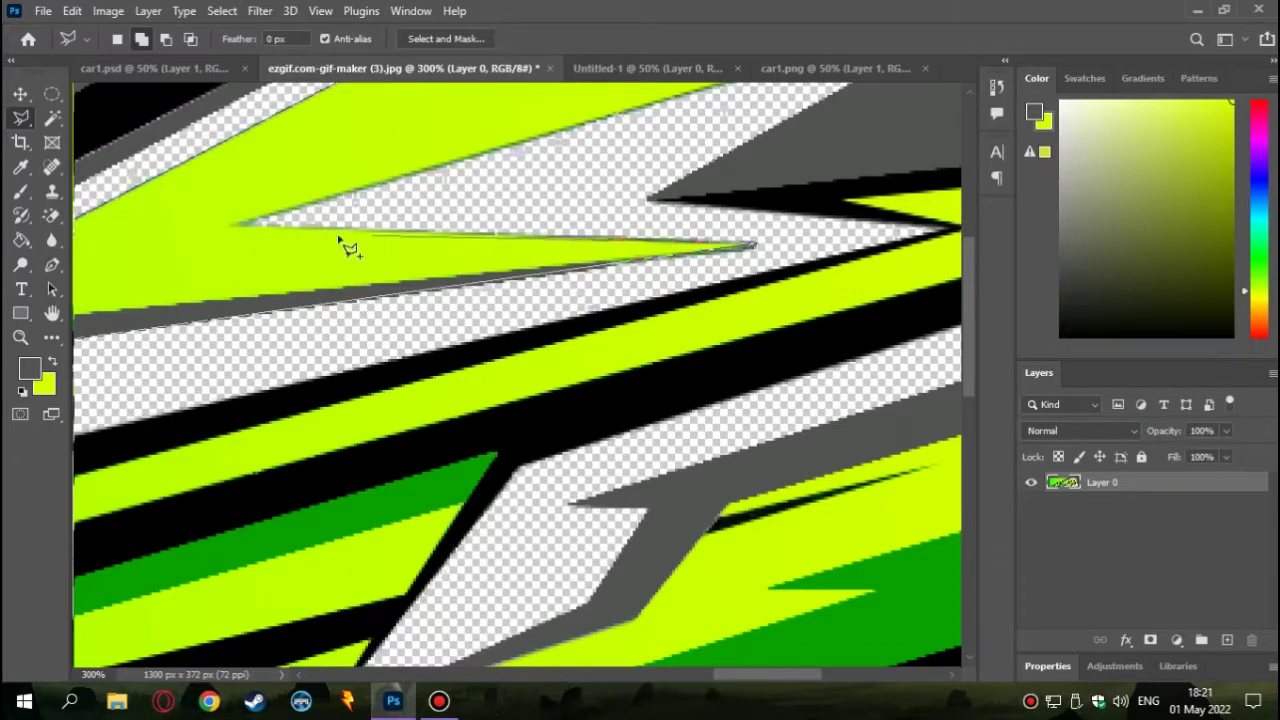
{"action": "scroll", "coordinate": [400, 300], "scroll_direction": "up", "scroll_amount": 3}
{"action": "scroll", "coordinate": [500, 330], "scroll_direction": "right", "scroll_amount": 3}
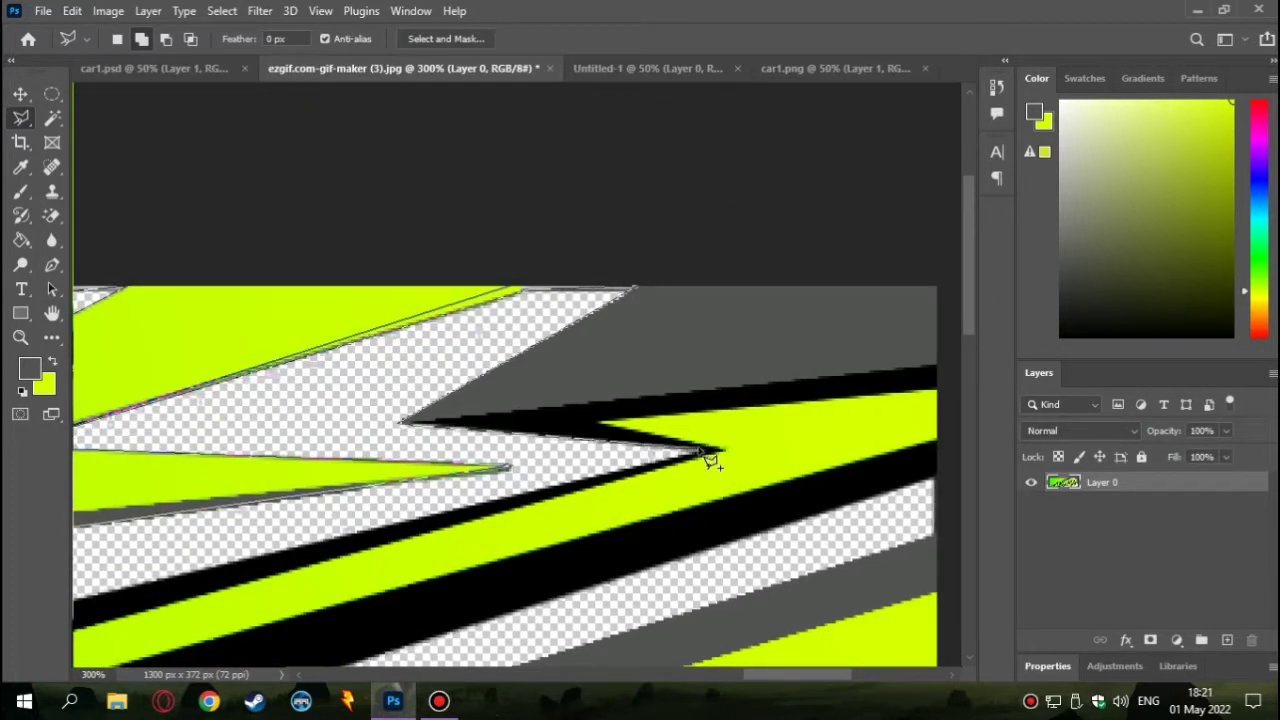
{"action": "scroll", "coordinate": [400, 480], "scroll_direction": "down", "scroll_amount": 3}
{"action": "scroll", "coordinate": [80, 500], "scroll_direction": "left", "scroll_amount": 2}
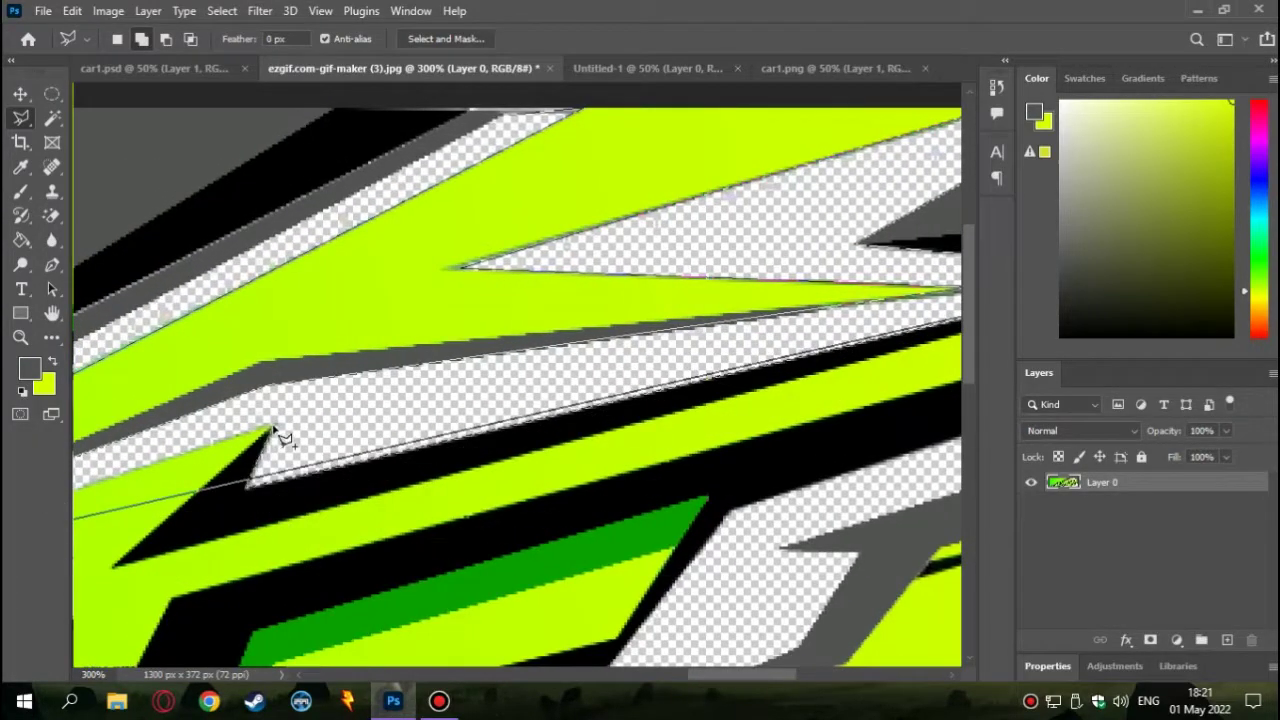
{"action": "scroll", "coordinate": [281, 437], "scroll_direction": "down", "scroll_amount": 3}
{"action": "scroll", "coordinate": [286, 563], "scroll_direction": "left", "scroll_amount": 3}
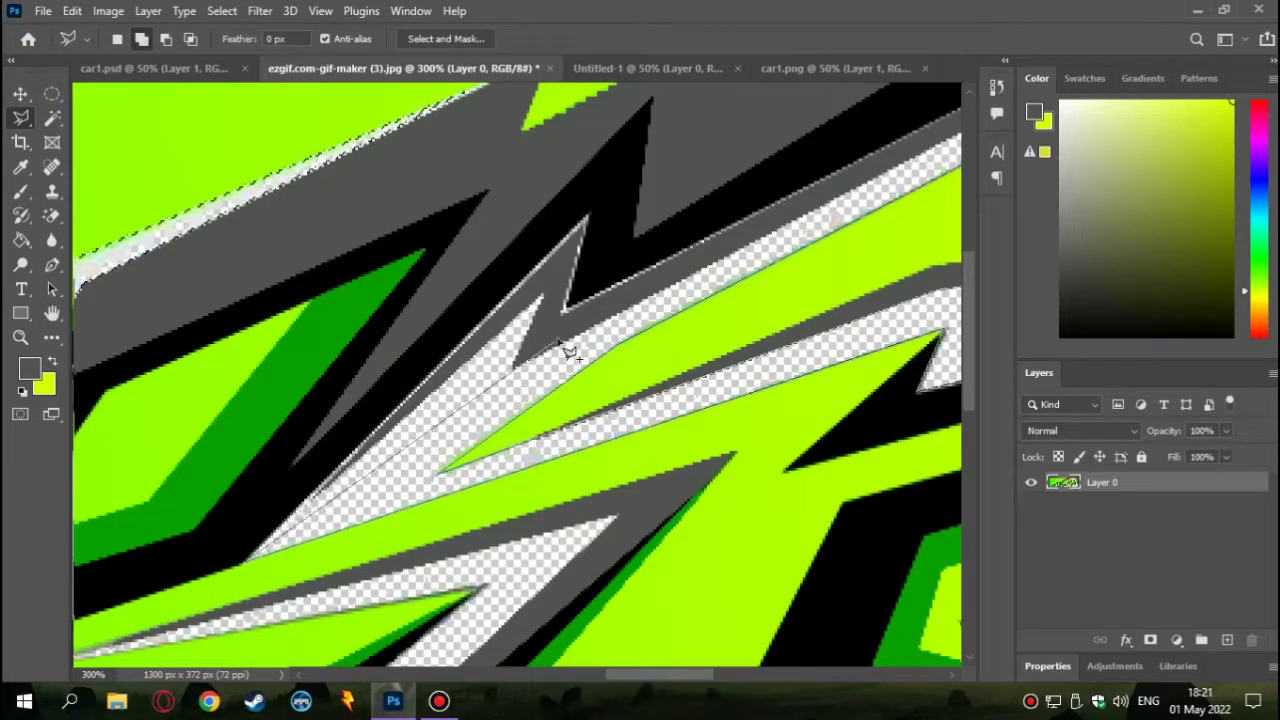
{"action": "scroll", "coordinate": [805, 240], "scroll_direction": "up", "scroll_amount": 3}
{"action": "scroll", "coordinate": [805, 240], "scroll_direction": "right", "scroll_amount": 3}
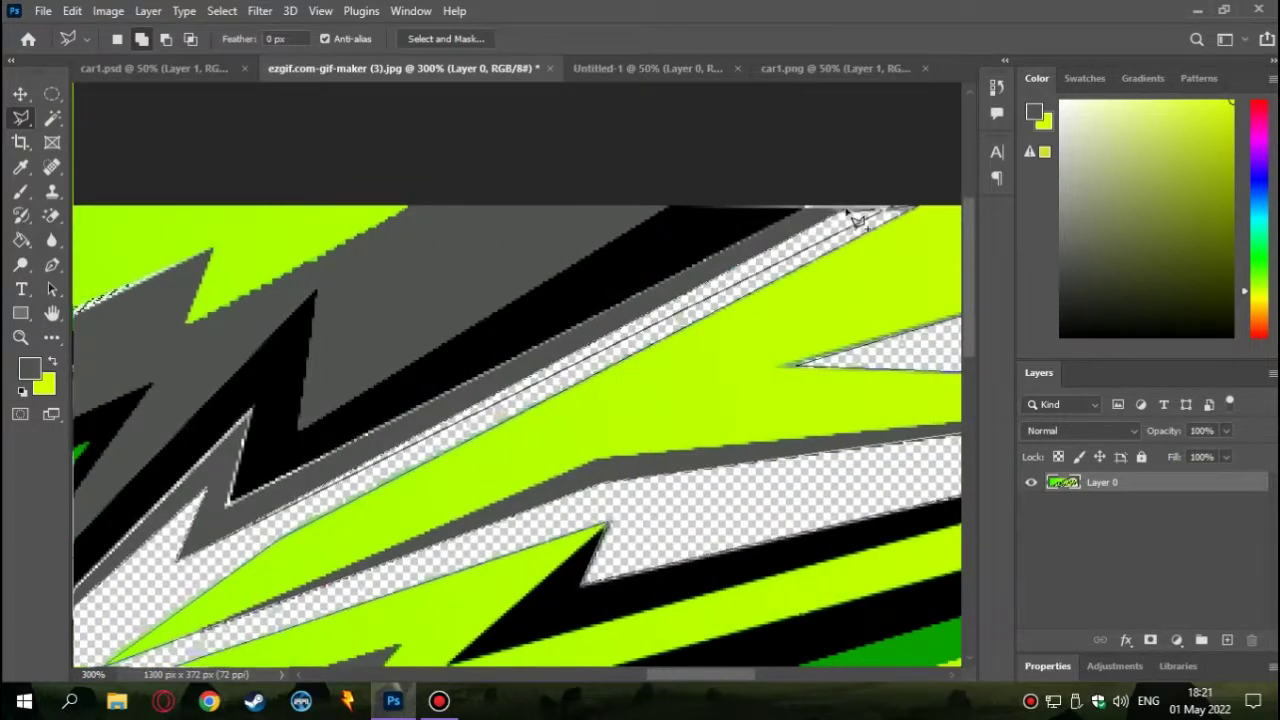
{"action": "key", "text": "ctrl+minus"}
{"action": "key", "text": "ctrl+minus"}
{"action": "key", "text": "ctrl+minus"}
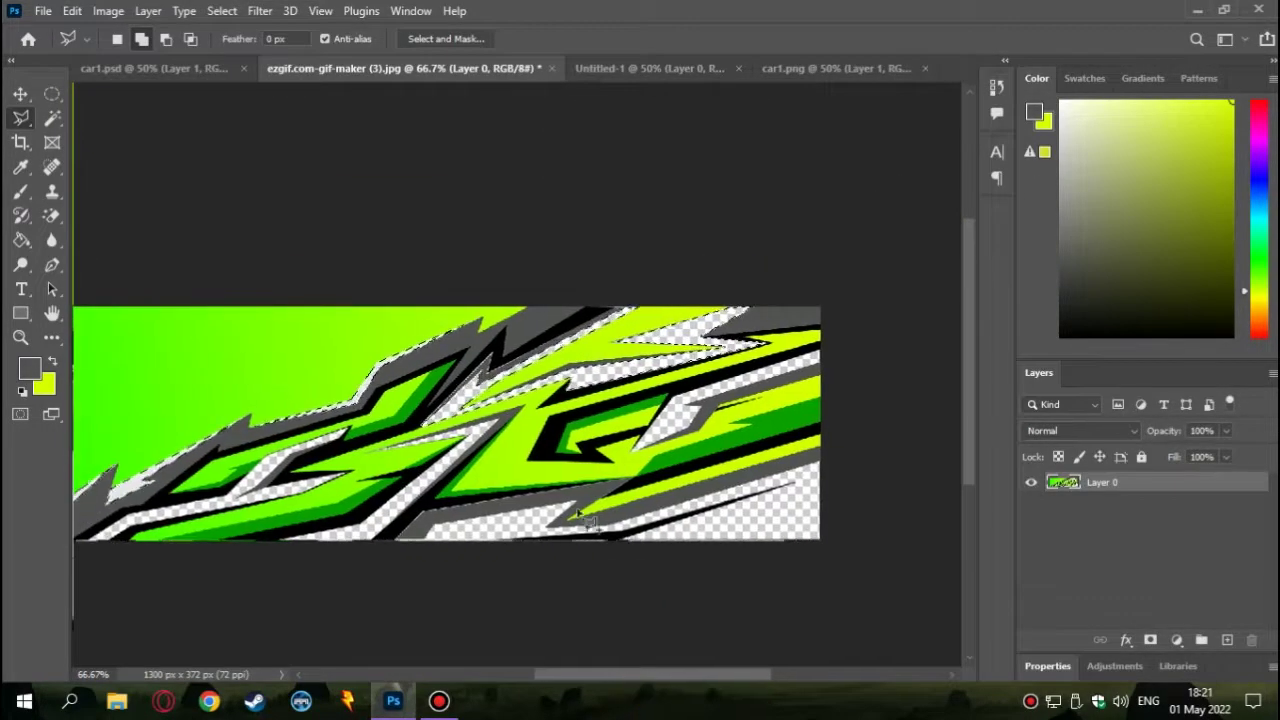
{"action": "key", "text": "ctrl+plus"}
{"action": "key", "text": "ctrl+plus"}
{"action": "key", "text": "ctrl+plus"}
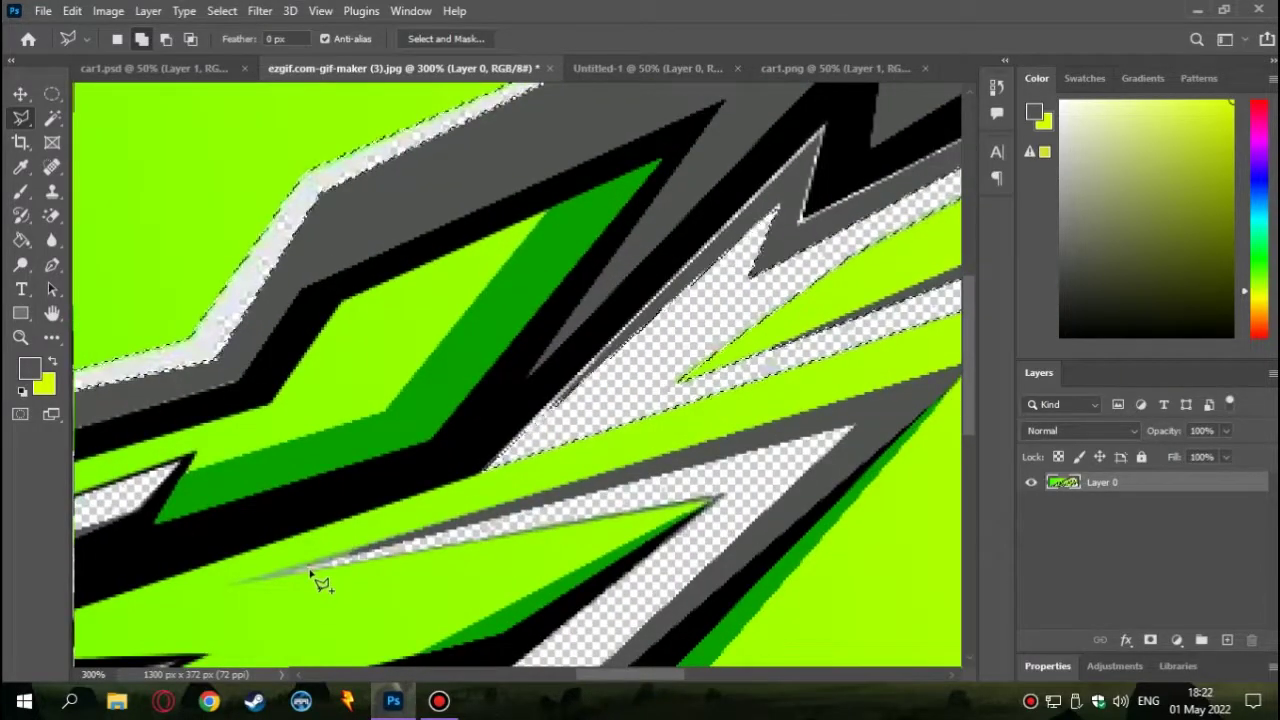
{"action": "left_click", "coordinate": [312, 578]}
Anchor the selection outline at the image's corner and extend it past the image edge
{"action": "scroll", "coordinate": [329, 528], "scroll_direction": "down", "scroll_amount": 5}
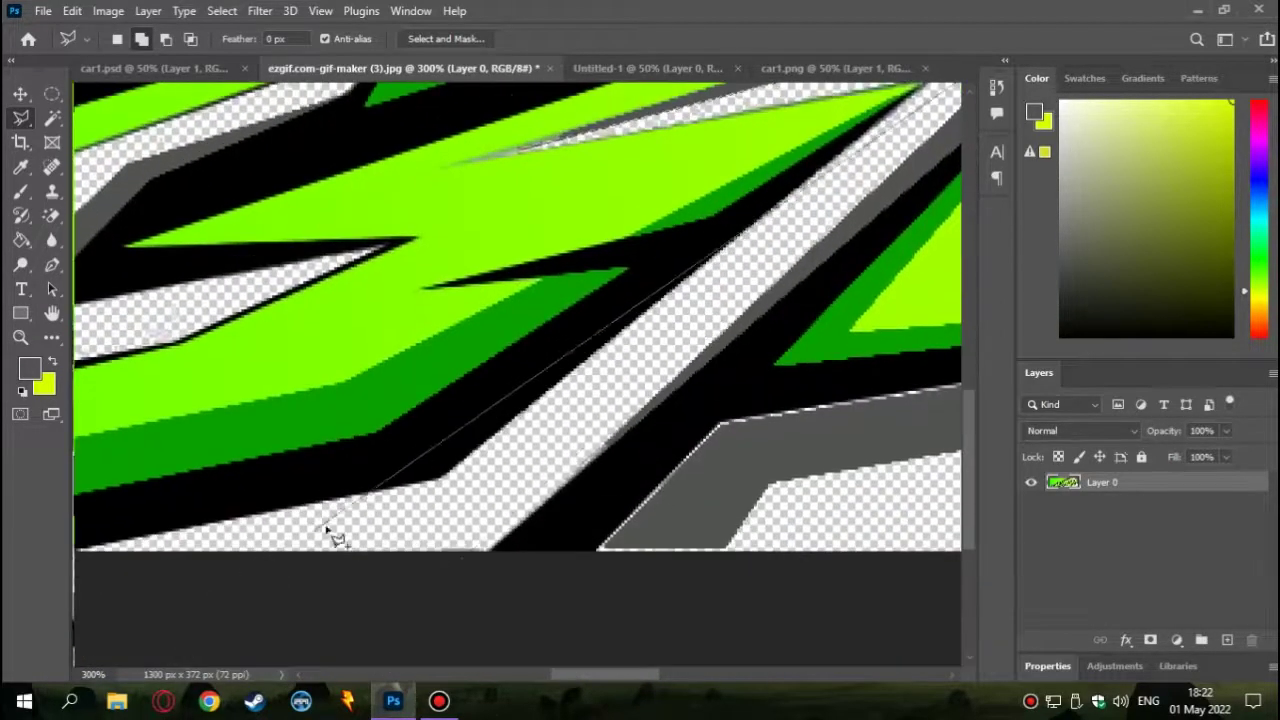
{"action": "scroll", "coordinate": [480, 571], "scroll_direction": "left", "scroll_amount": 5}
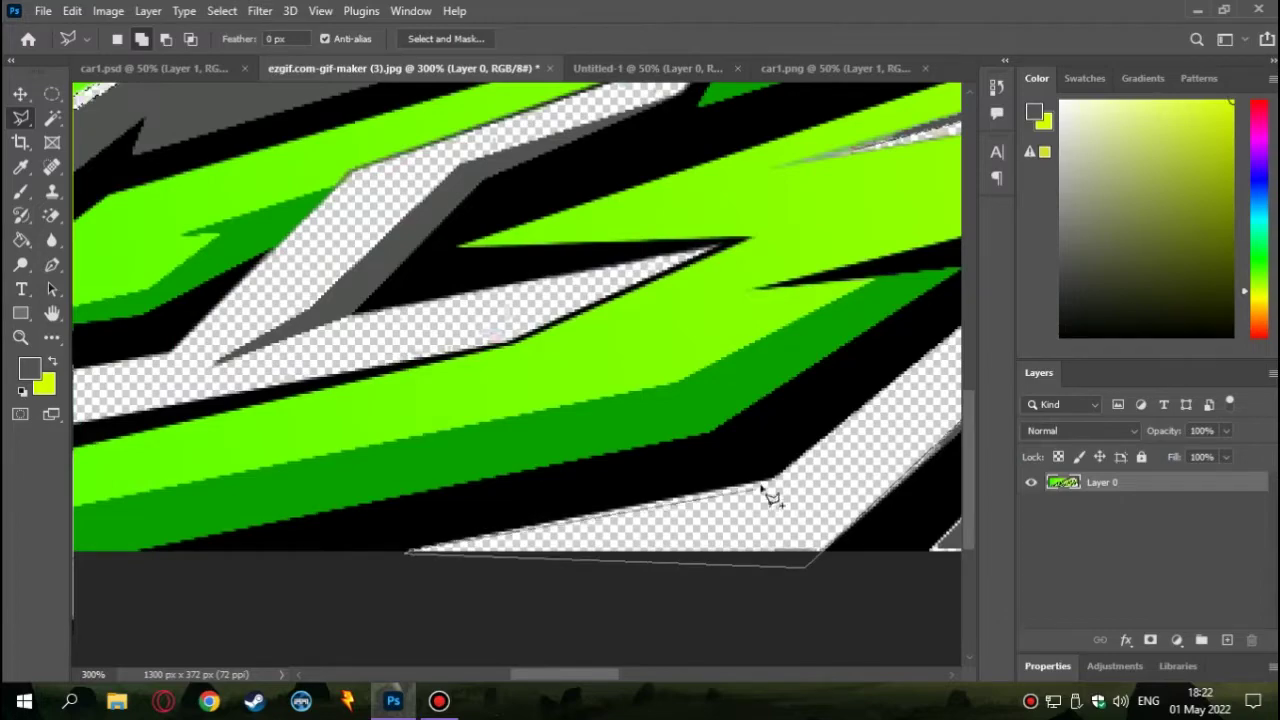
{"action": "scroll", "coordinate": [778, 488], "scroll_direction": "right", "scroll_amount": 3}
{"action": "scroll", "coordinate": [740, 350], "scroll_direction": "up", "scroll_amount": 5}
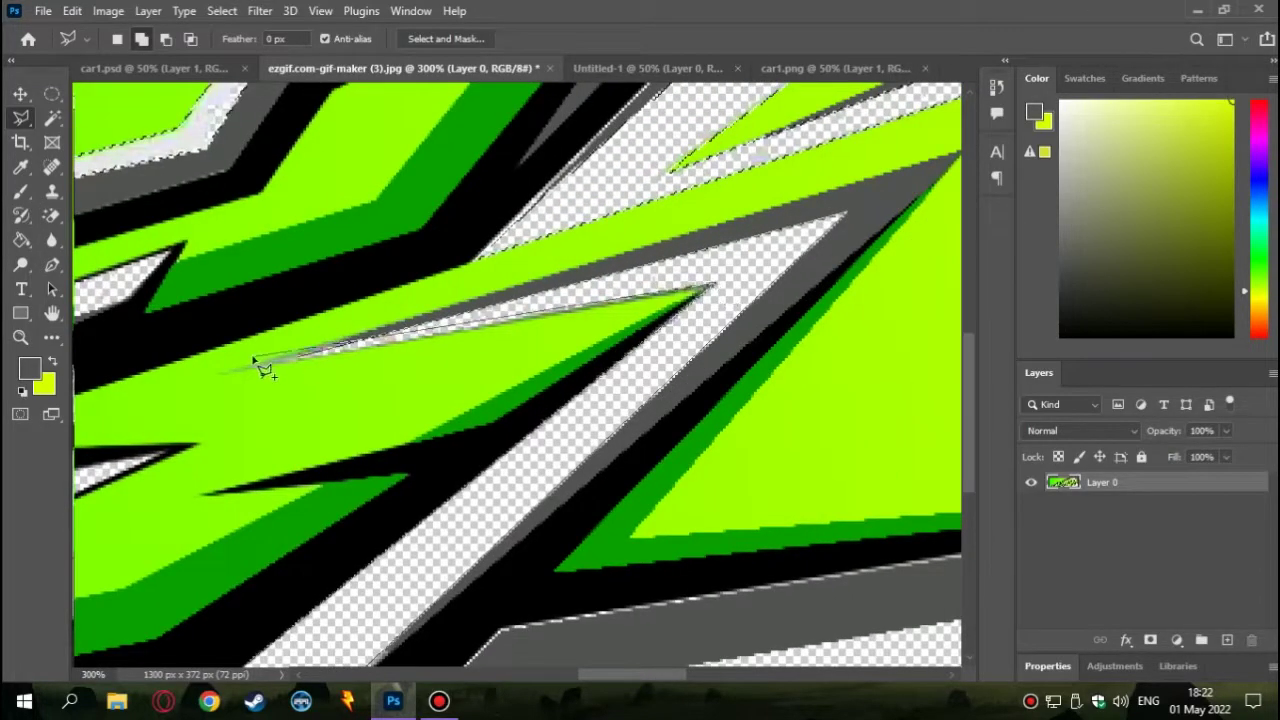
{"action": "scroll", "coordinate": [846, 534], "scroll_direction": "down", "scroll_amount": 2}
{"action": "scroll", "coordinate": [517, 551], "scroll_direction": "down", "scroll_amount": 3}
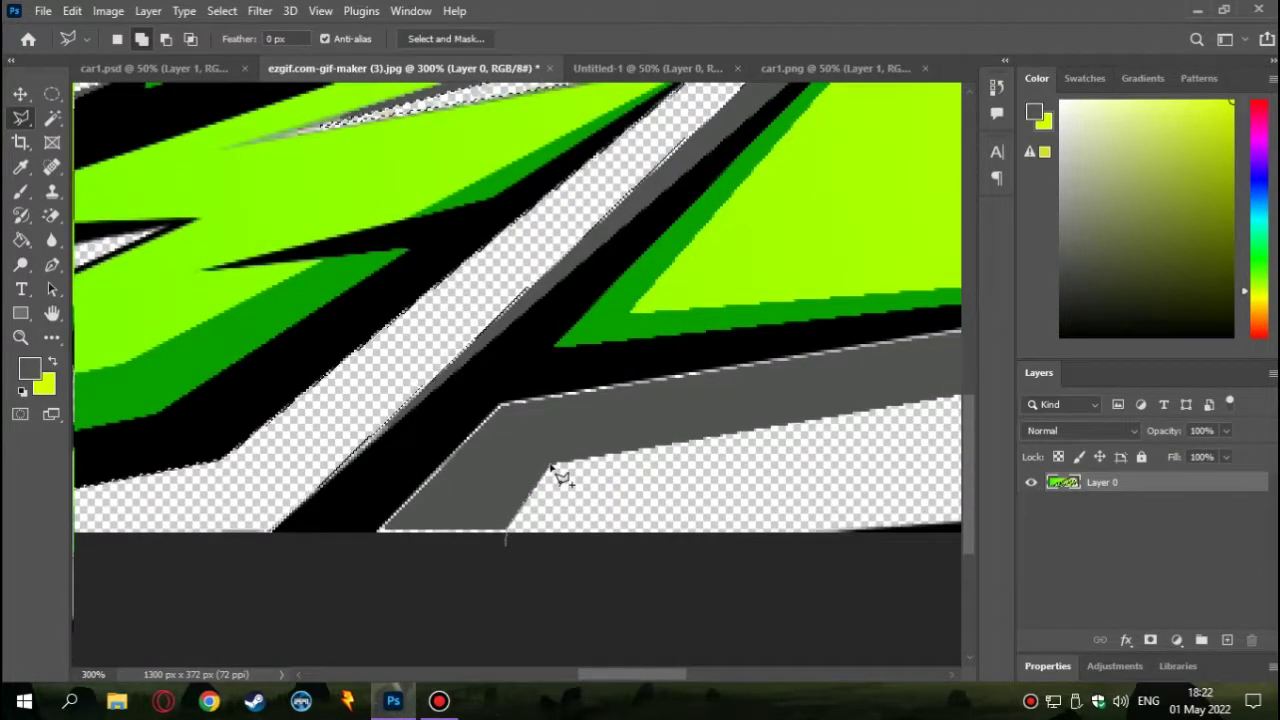
{"action": "scroll", "coordinate": [560, 475], "scroll_direction": "right", "scroll_amount": 3}
{"action": "scroll", "coordinate": [640, 485], "scroll_direction": "right", "scroll_amount": 2}
{"action": "scroll", "coordinate": [660, 478], "scroll_direction": "right", "scroll_amount": 2}
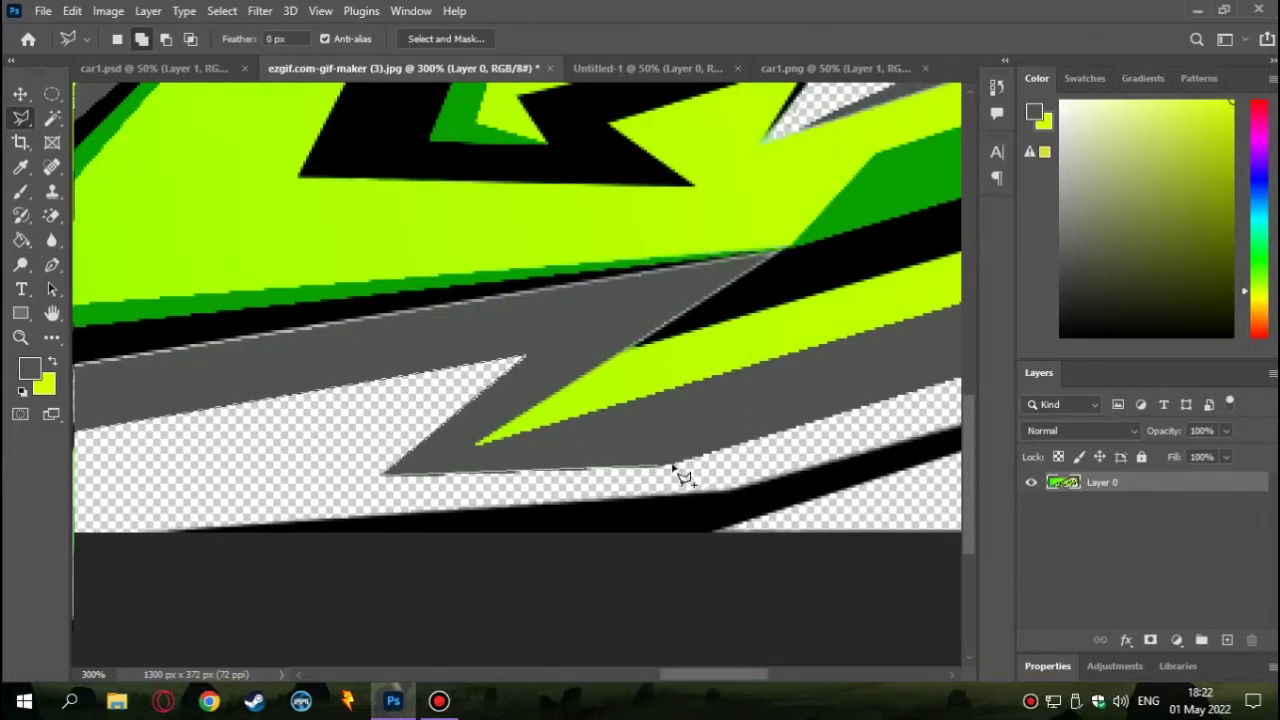
{"action": "scroll", "coordinate": [677, 471], "scroll_direction": "right", "scroll_amount": 2}
{"action": "scroll", "coordinate": [690, 300], "scroll_direction": "right", "scroll_amount": 2}
{"action": "left_click", "coordinate": [700, 174]}
{"action": "left_click", "coordinate": [667, 550]}
{"action": "scroll", "coordinate": [338, 557], "scroll_direction": "left", "scroll_amount": 3}
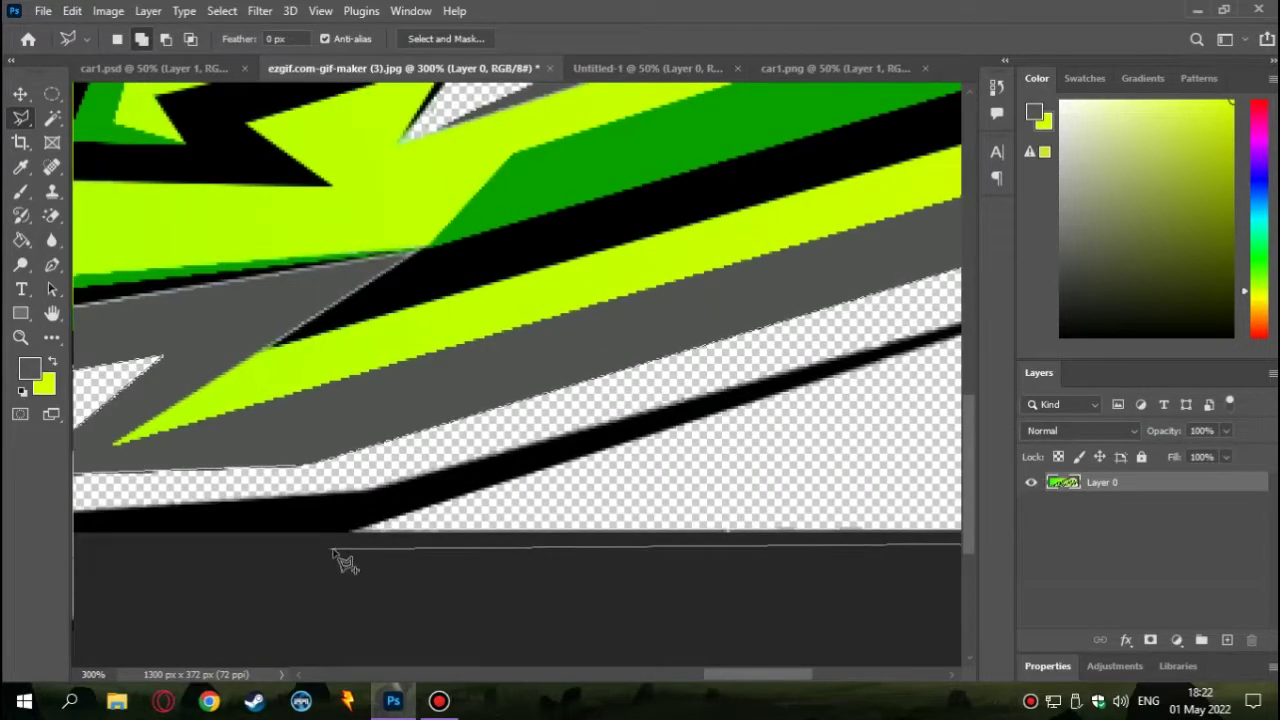
{"action": "scroll", "coordinate": [600, 400], "scroll_direction": "left", "scroll_amount": 2}
{"action": "scroll", "coordinate": [330, 480], "scroll_direction": "left", "scroll_amount": 2}
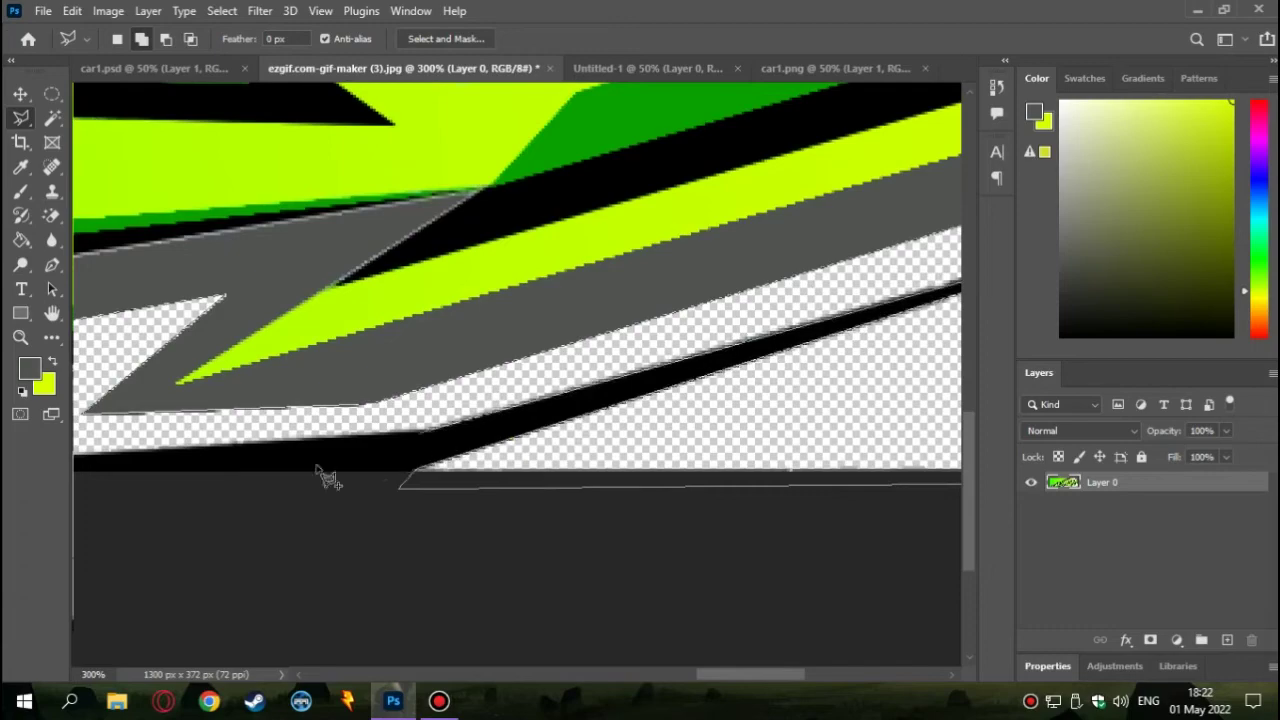
{"action": "scroll", "coordinate": [250, 485], "scroll_direction": "left", "scroll_amount": 2}
{"action": "scroll", "coordinate": [143, 508], "scroll_direction": "left", "scroll_amount": 2}
{"action": "scroll", "coordinate": [414, 494], "scroll_direction": "left", "scroll_amount": 1}
Zoom in on the middle of the graphic and add a selection point at the bottom edge
{"action": "key", "text": "ctrl+minus"}
{"action": "key", "text": "ctrl+minus"}
{"action": "key", "text": "ctrl+minus"}
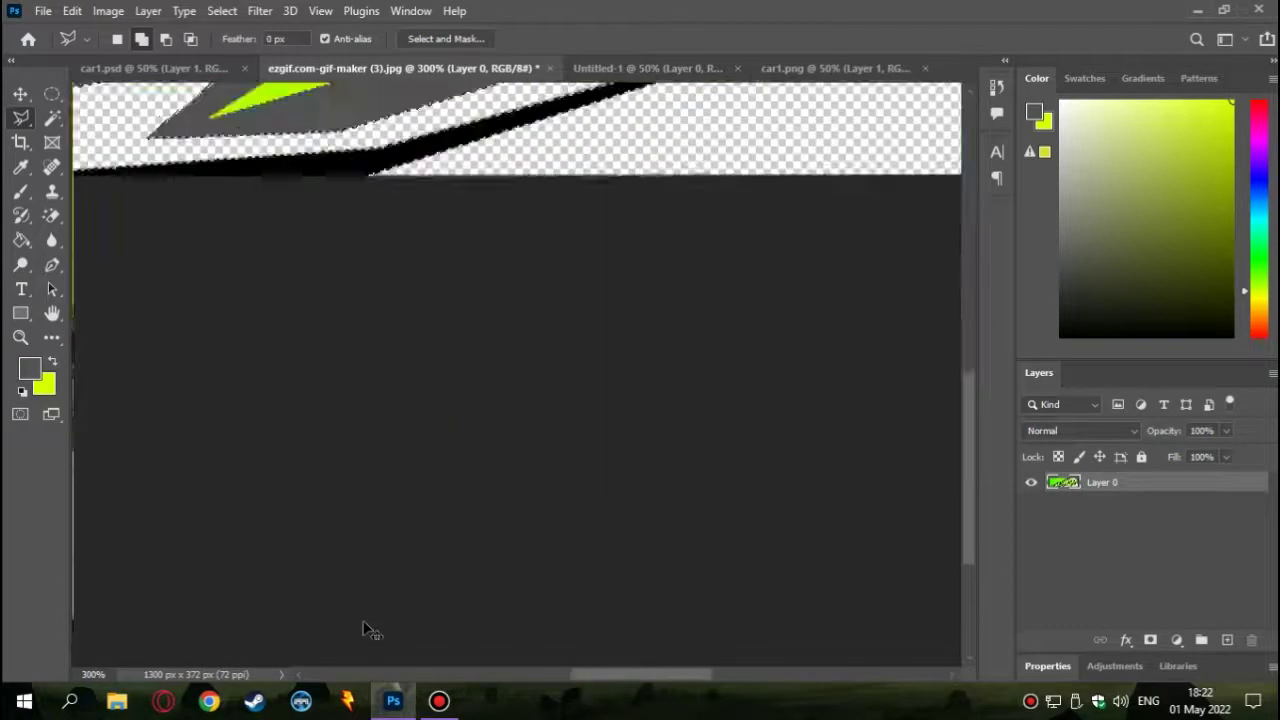
{"action": "key", "text": "ctrl+plus"}
{"action": "key", "text": "ctrl+plus"}
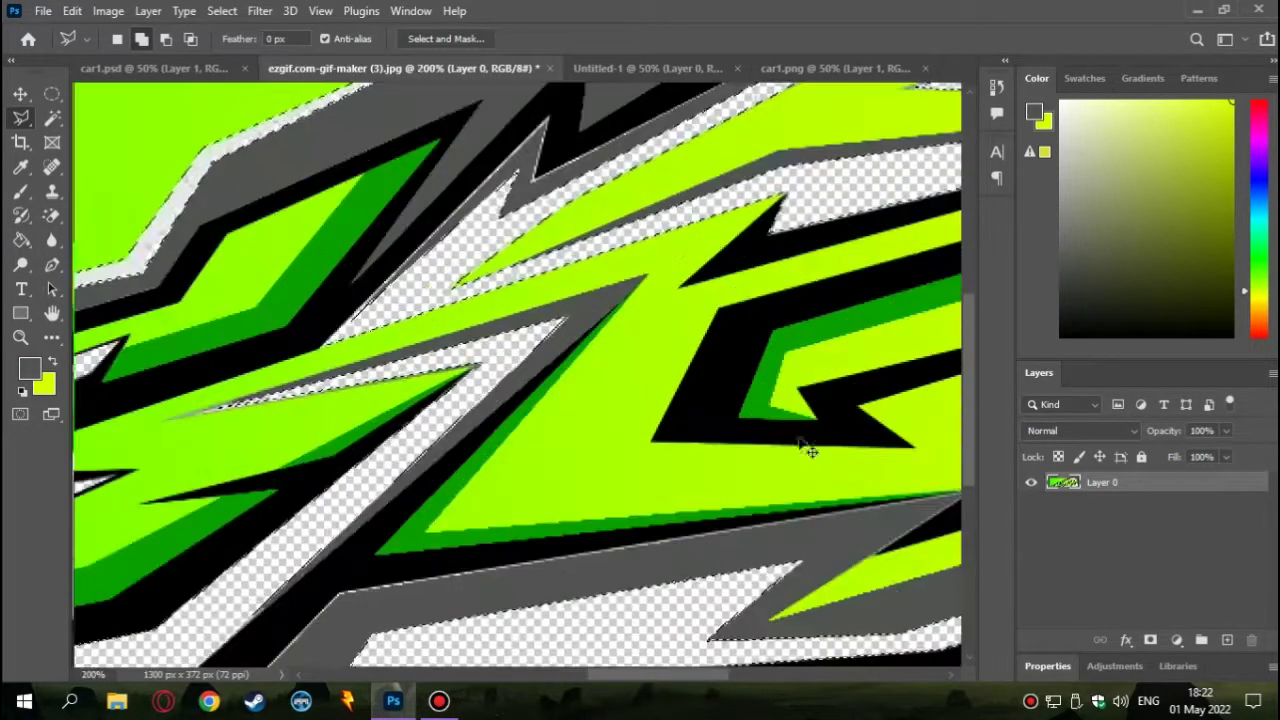
{"action": "key", "text": "ctrl+plus"}
{"action": "scroll", "coordinate": [677, 643], "scroll_direction": "up", "scroll_amount": 2}
{"action": "scroll", "coordinate": [714, 291], "scroll_direction": "right", "scroll_amount": 2}
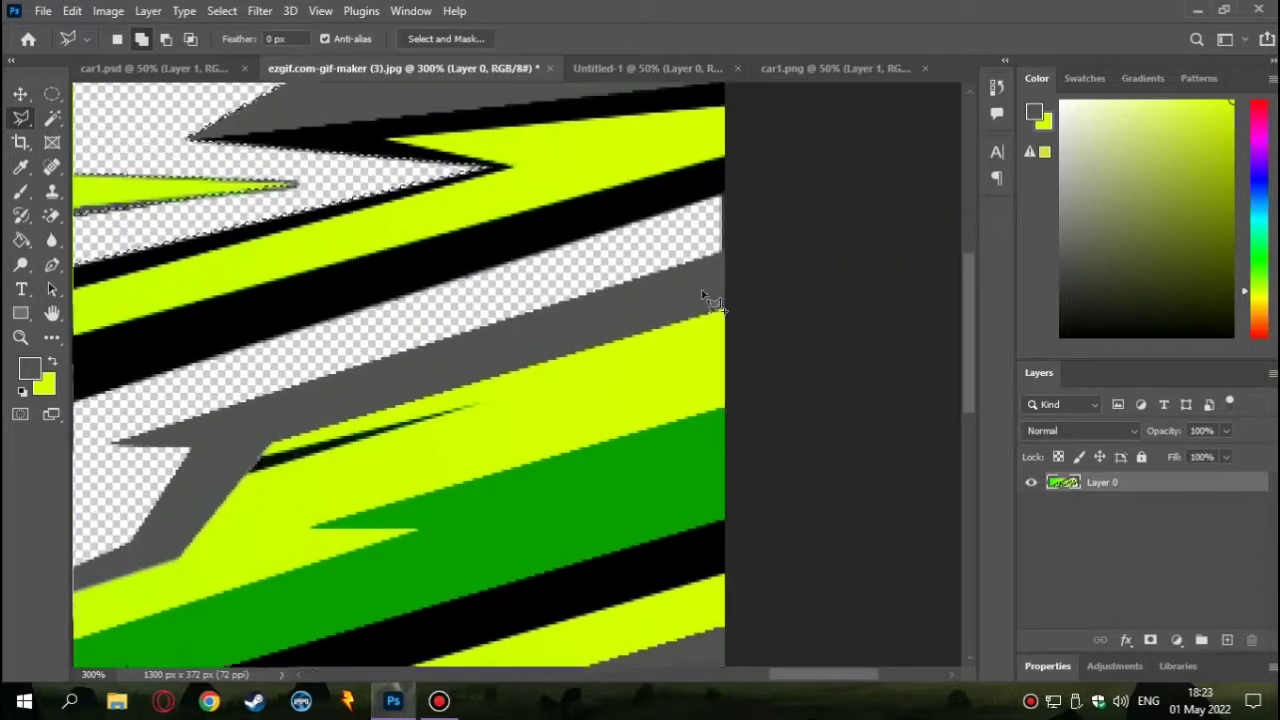
{"action": "scroll", "coordinate": [363, 428], "scroll_direction": "left", "scroll_amount": 2}
{"action": "scroll", "coordinate": [350, 537], "scroll_direction": "down", "scroll_amount": 1}
{"action": "scroll", "coordinate": [350, 537], "scroll_direction": "left", "scroll_amount": 1}
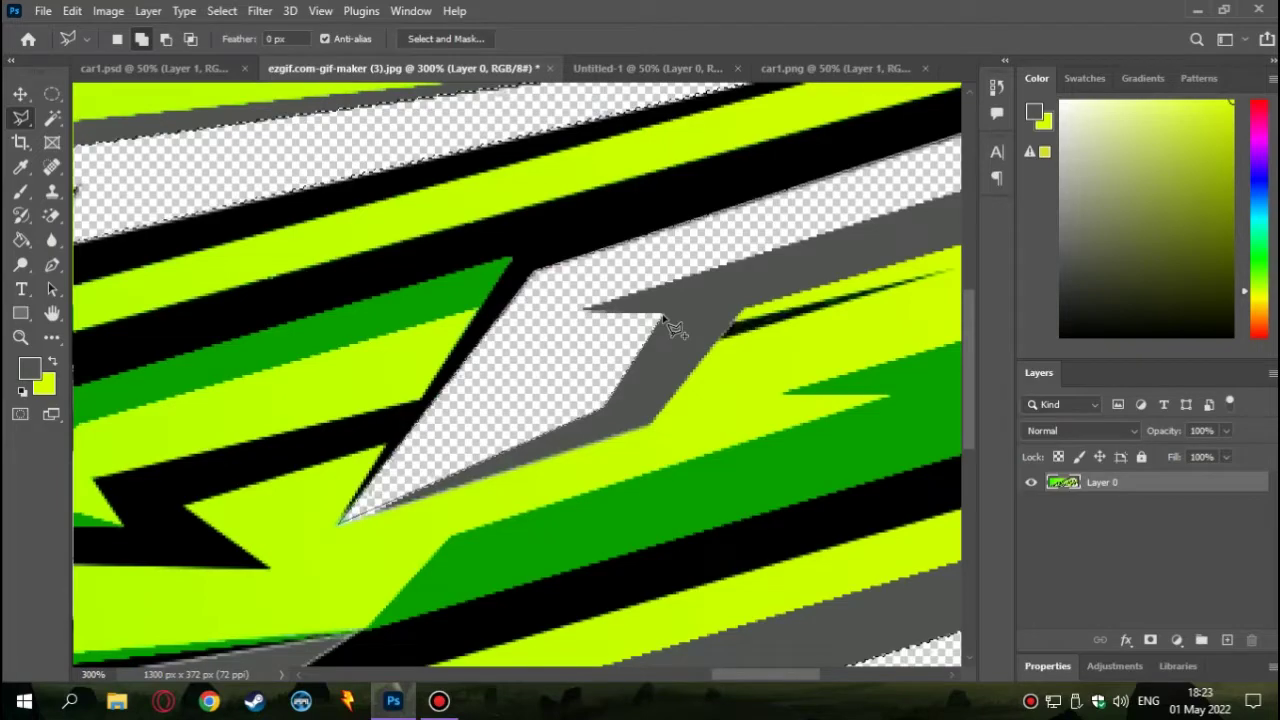
{"action": "scroll", "coordinate": [586, 311], "scroll_direction": "right", "scroll_amount": 2}
{"action": "scroll", "coordinate": [586, 311], "scroll_direction": "up", "scroll_amount": 1}
{"action": "scroll", "coordinate": [748, 325], "scroll_direction": "right", "scroll_amount": 1}
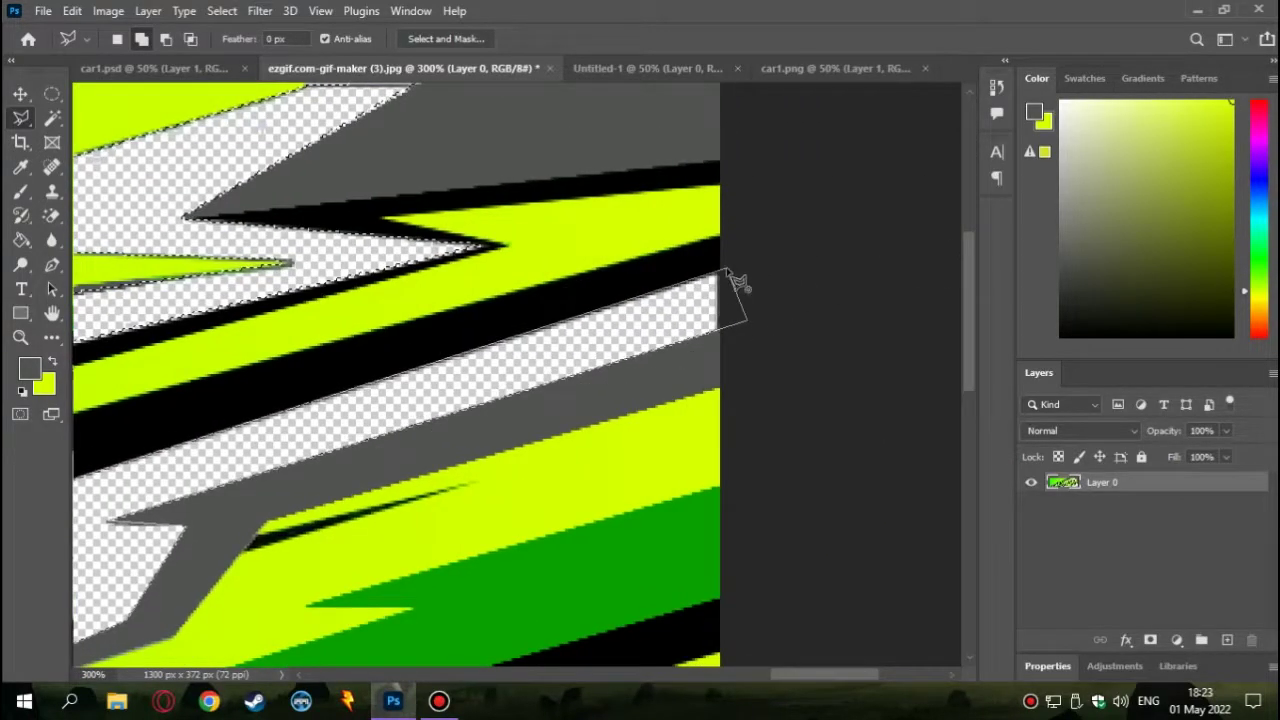
{"action": "scroll", "coordinate": [800, 483], "scroll_direction": "down", "scroll_amount": 5, "text": "alt"}
{"action": "scroll", "coordinate": [651, 686], "scroll_direction": "up", "scroll_amount": 2, "text": "alt"}
{"action": "scroll", "coordinate": [362, 540], "scroll_direction": "up", "scroll_amount": 1, "text": "alt"}
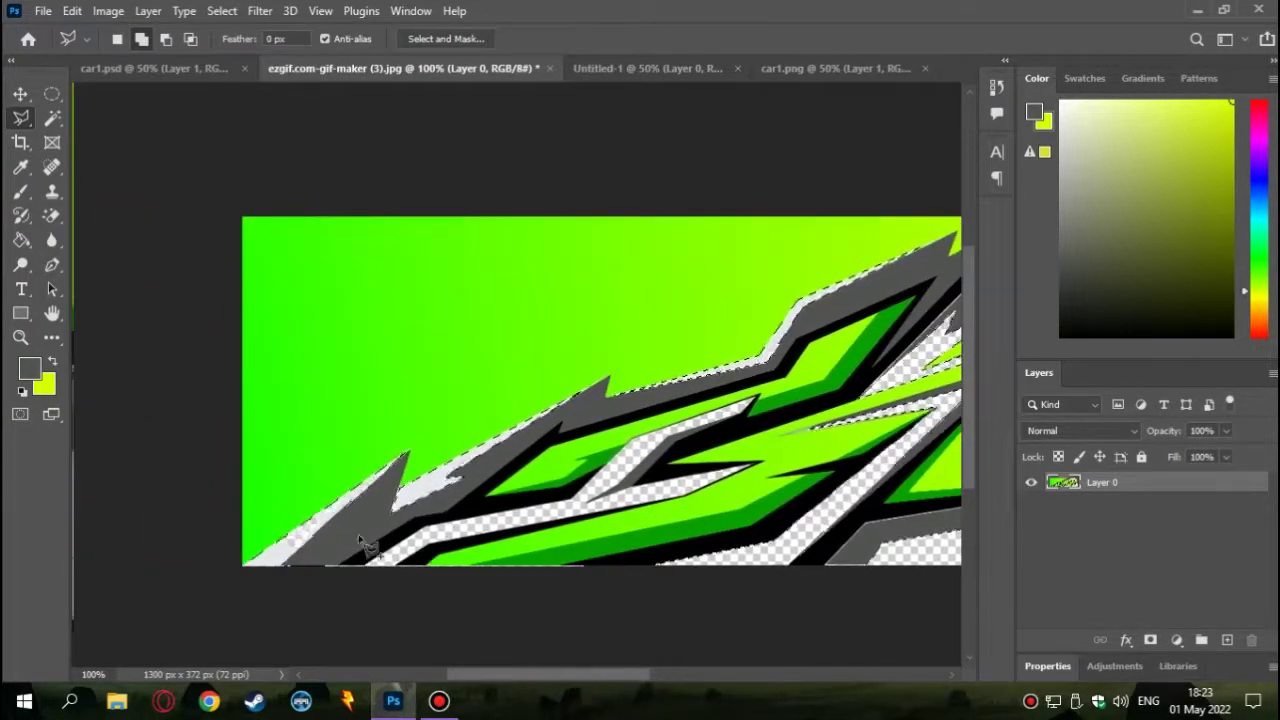
{"action": "scroll", "coordinate": [355, 535], "scroll_direction": "up", "scroll_amount": 2, "text": "alt"}
{"action": "scroll", "coordinate": [450, 495], "scroll_direction": "up", "scroll_amount": 1, "text": "alt"}
{"action": "scroll", "coordinate": [340, 508], "scroll_direction": "up", "scroll_amount": 1, "text": "alt"}
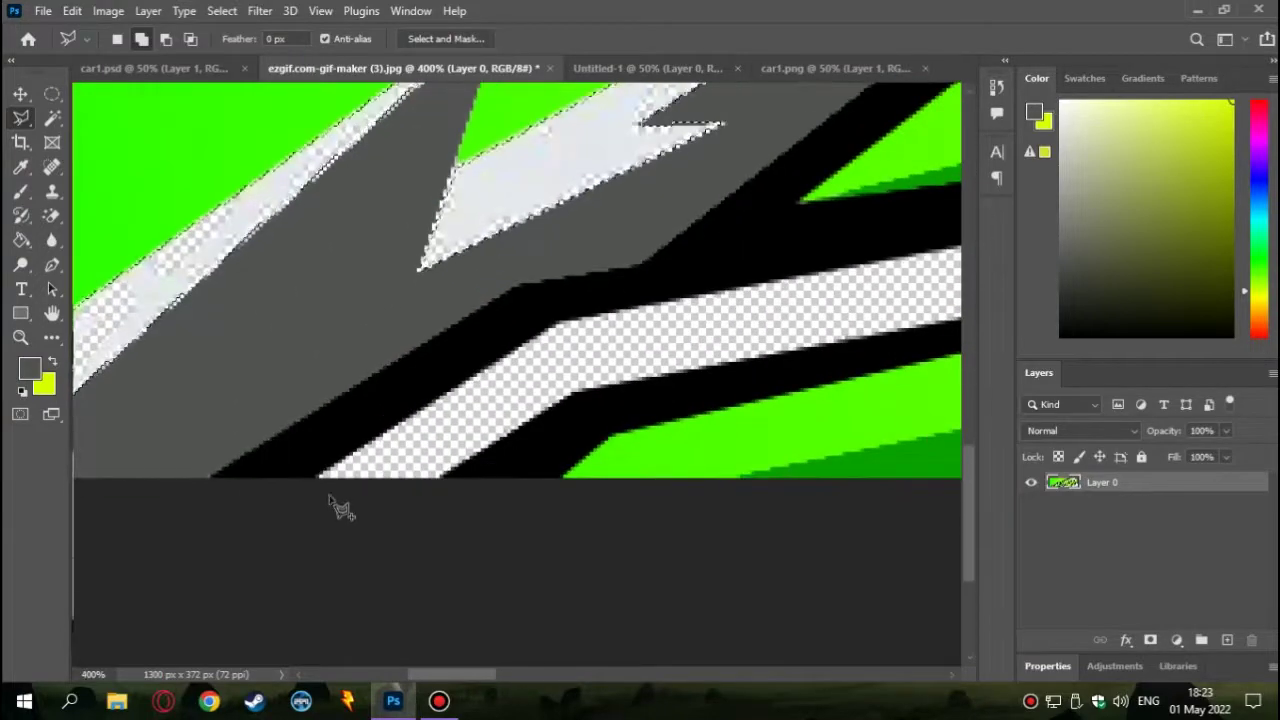
{"action": "left_click", "coordinate": [312, 480]}
Pan around the banner, then fit the whole banner on screen with Ctrl+0
{"action": "scroll", "coordinate": [729, 220], "scroll_direction": "right", "scroll_amount": 3}
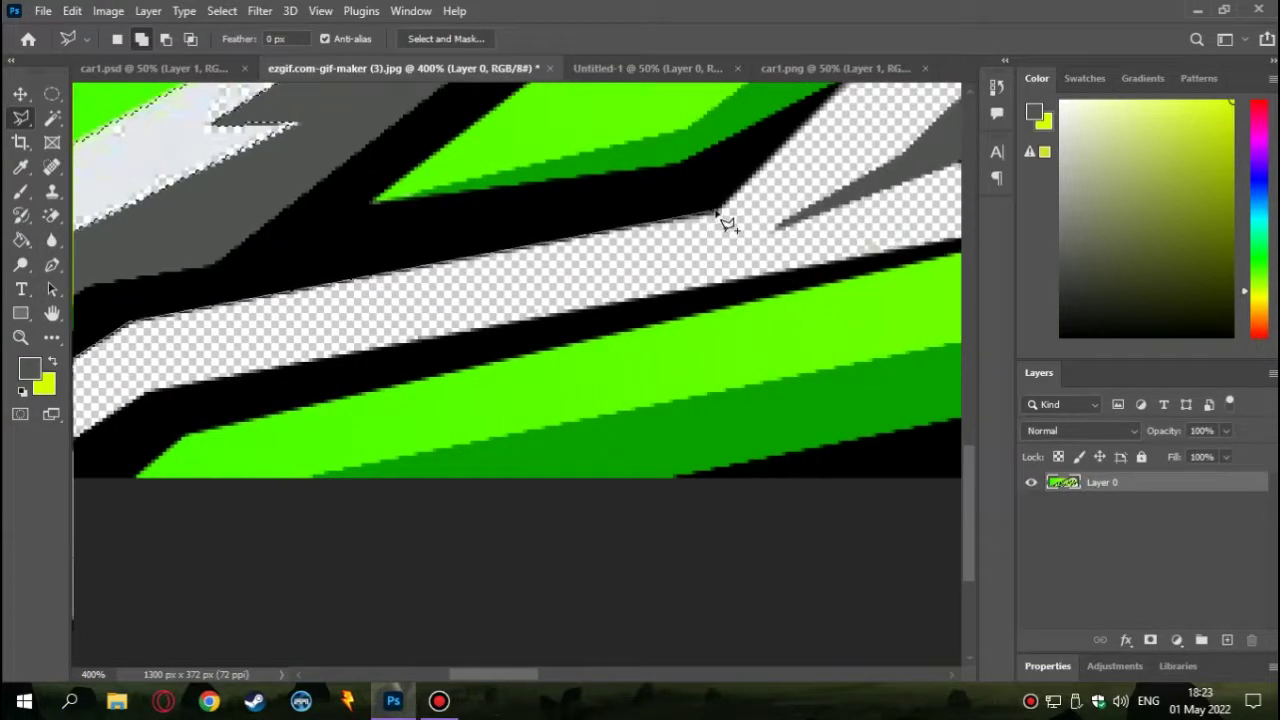
{"action": "scroll", "coordinate": [791, 329], "scroll_direction": "up", "scroll_amount": 3}
{"action": "scroll", "coordinate": [676, 222], "scroll_direction": "right", "scroll_amount": 1}
{"action": "scroll", "coordinate": [676, 222], "scroll_direction": "right", "scroll_amount": 2}
{"action": "scroll", "coordinate": [752, 288], "scroll_direction": "up", "scroll_amount": 2}
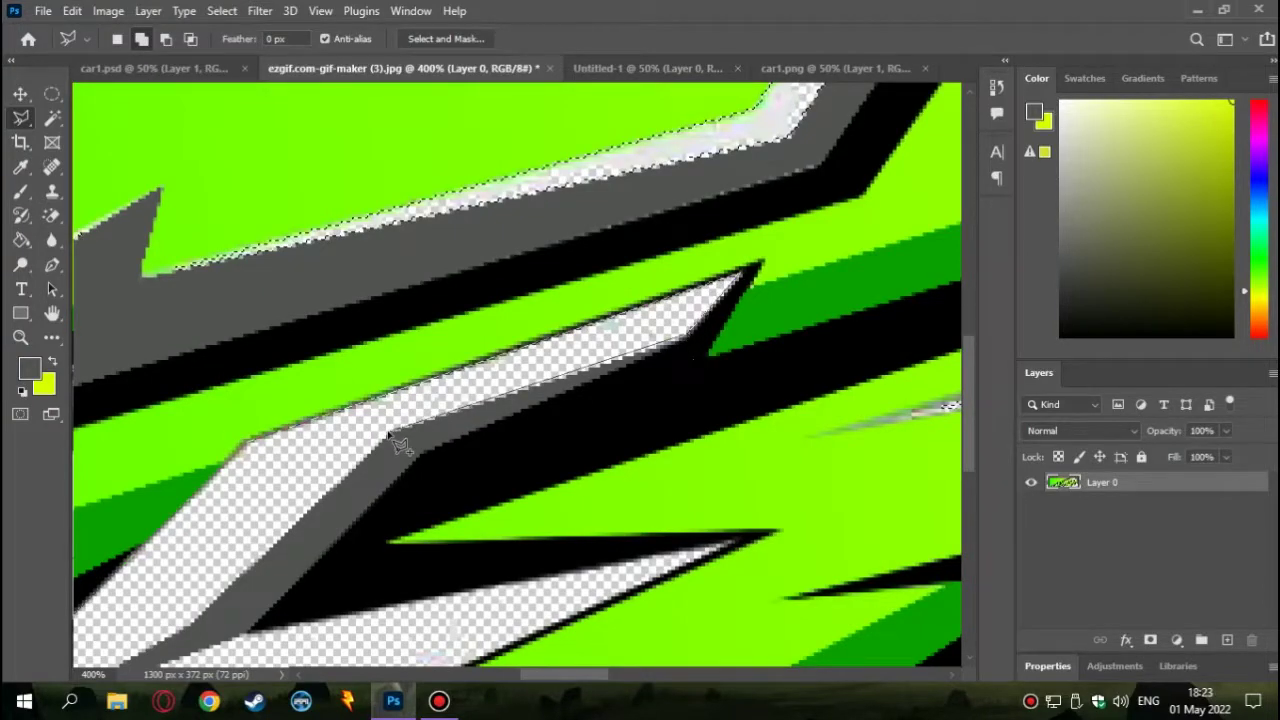
{"action": "scroll", "coordinate": [398, 445], "scroll_direction": "left", "scroll_amount": 2}
{"action": "scroll", "coordinate": [455, 452], "scroll_direction": "down", "scroll_amount": 2}
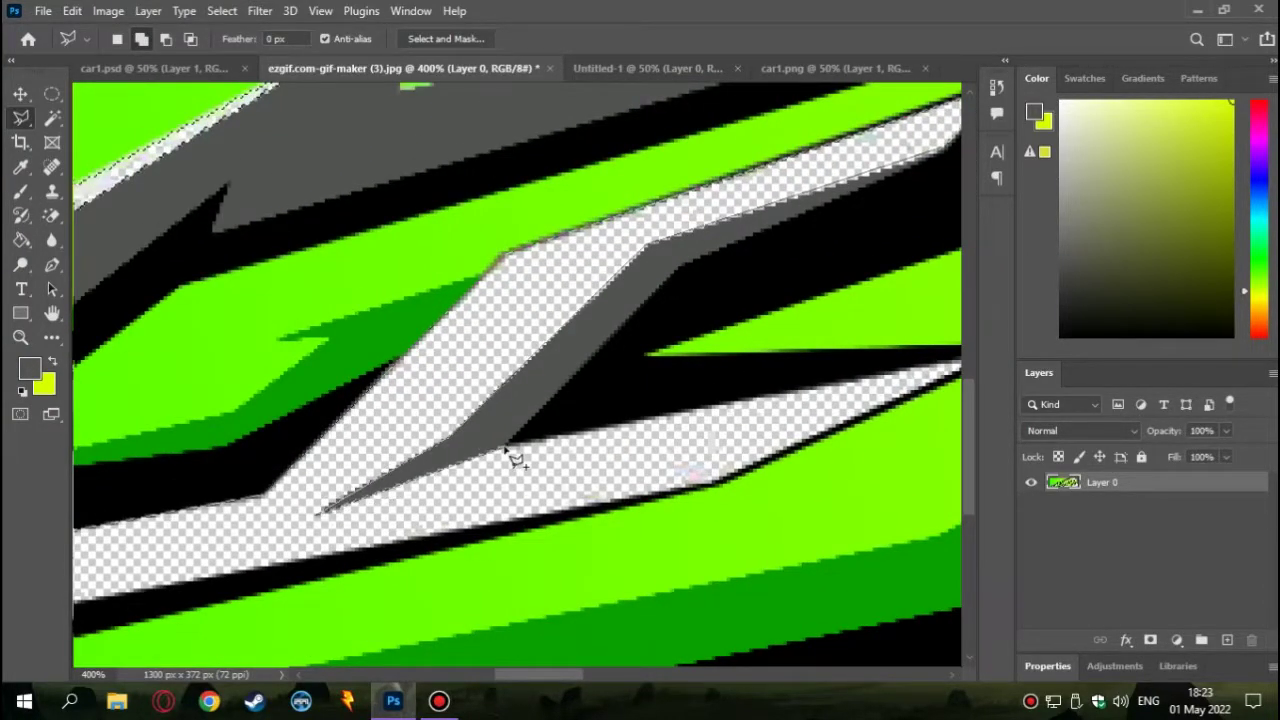
{"action": "scroll", "coordinate": [970, 375], "scroll_direction": "right", "scroll_amount": 2}
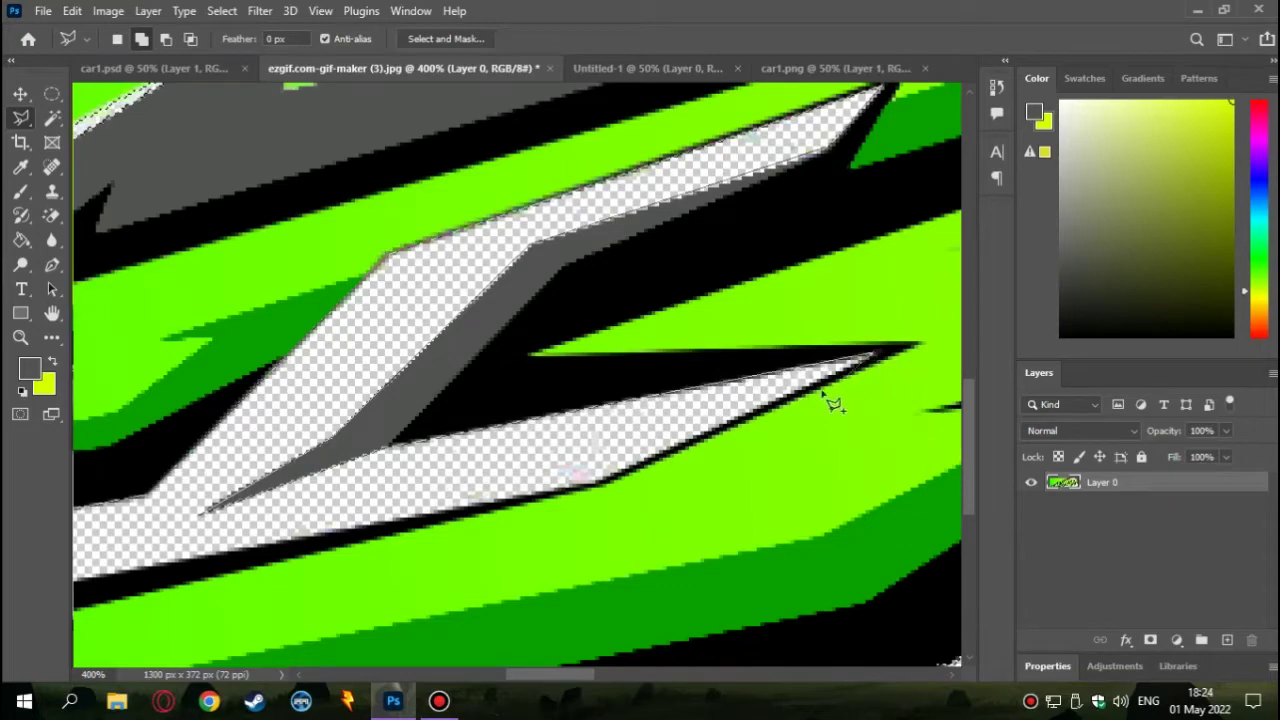
{"action": "scroll", "coordinate": [606, 494], "scroll_direction": "left", "scroll_amount": 2}
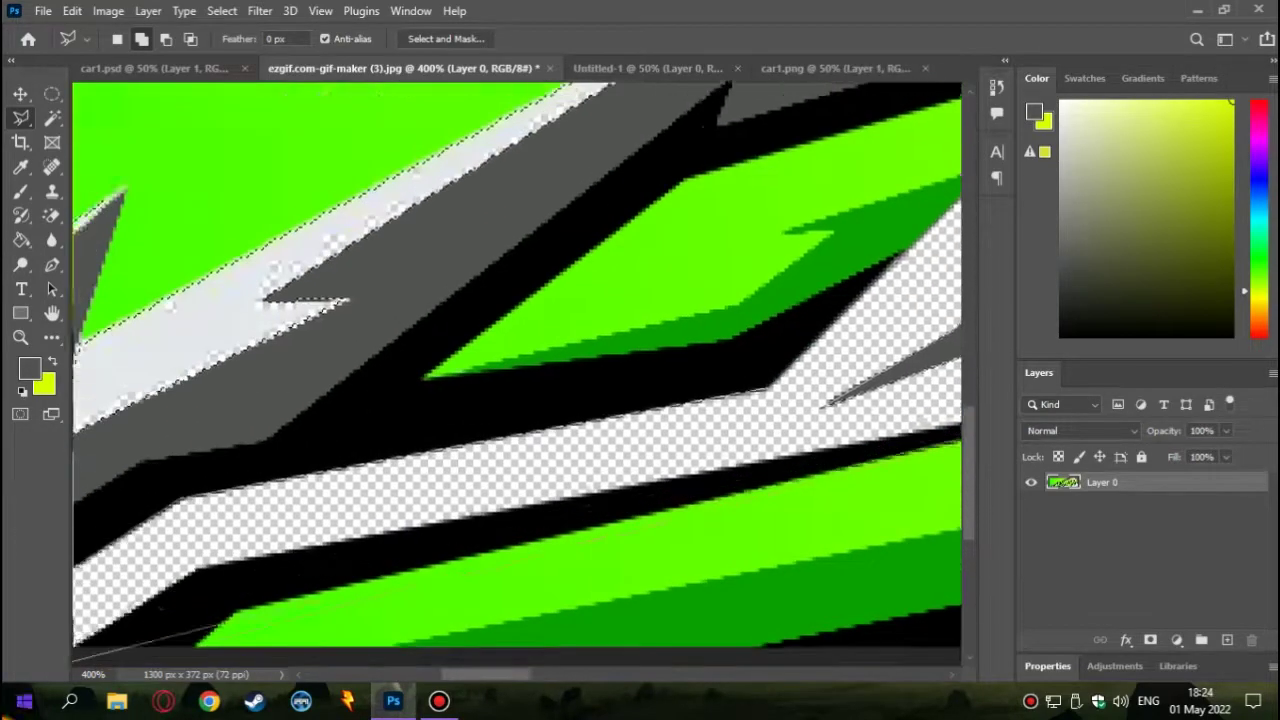
{"action": "scroll", "coordinate": [428, 480], "scroll_direction": "down", "scroll_amount": 3}
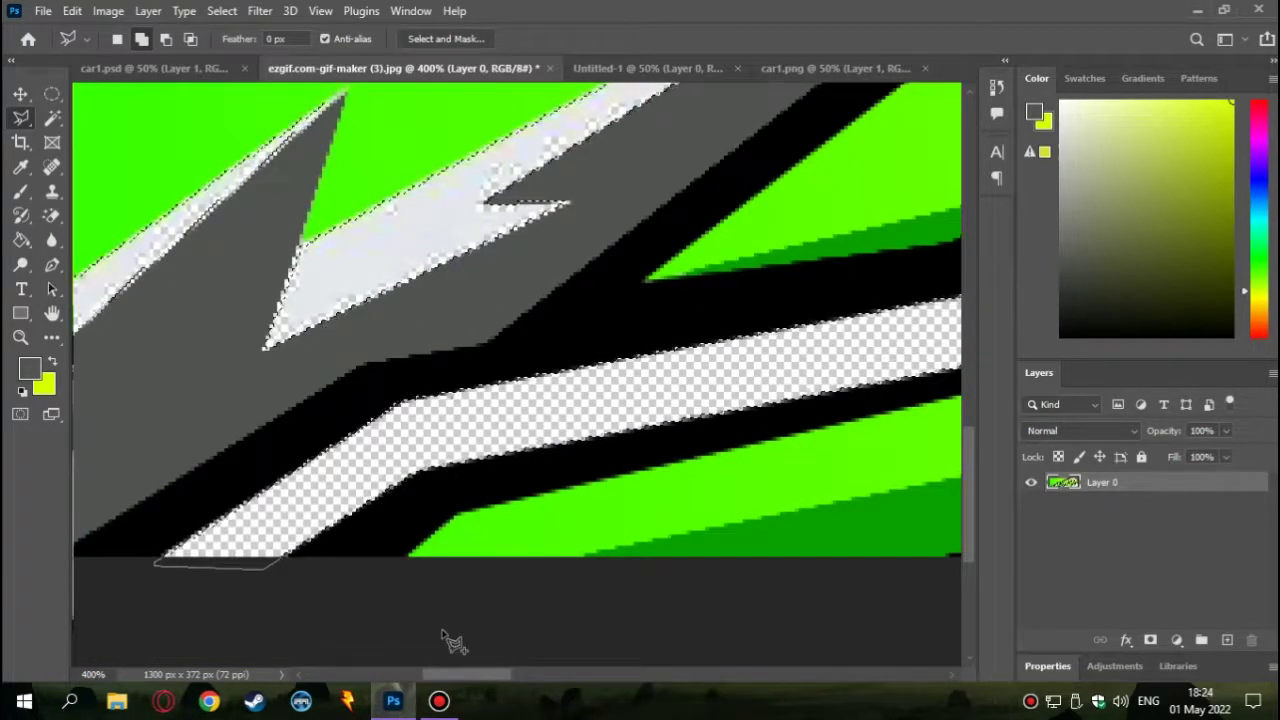
{"action": "scroll", "coordinate": [449, 634], "scroll_direction": "down", "scroll_amount": 5}
{"action": "key", "text": "ctrl+0"}
{"action": "scroll", "coordinate": [609, 651], "scroll_direction": "left", "scroll_amount": 2}
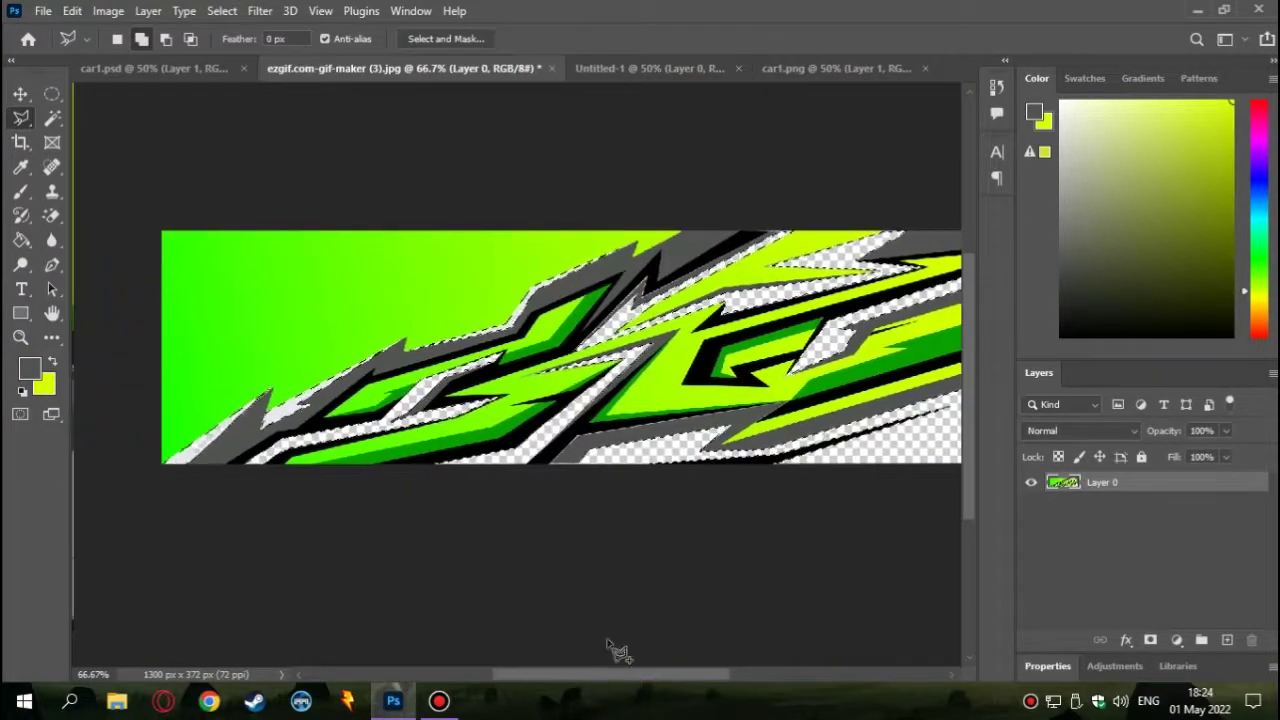
{"action": "scroll", "coordinate": [620, 684], "scroll_direction": "right", "scroll_amount": 1}
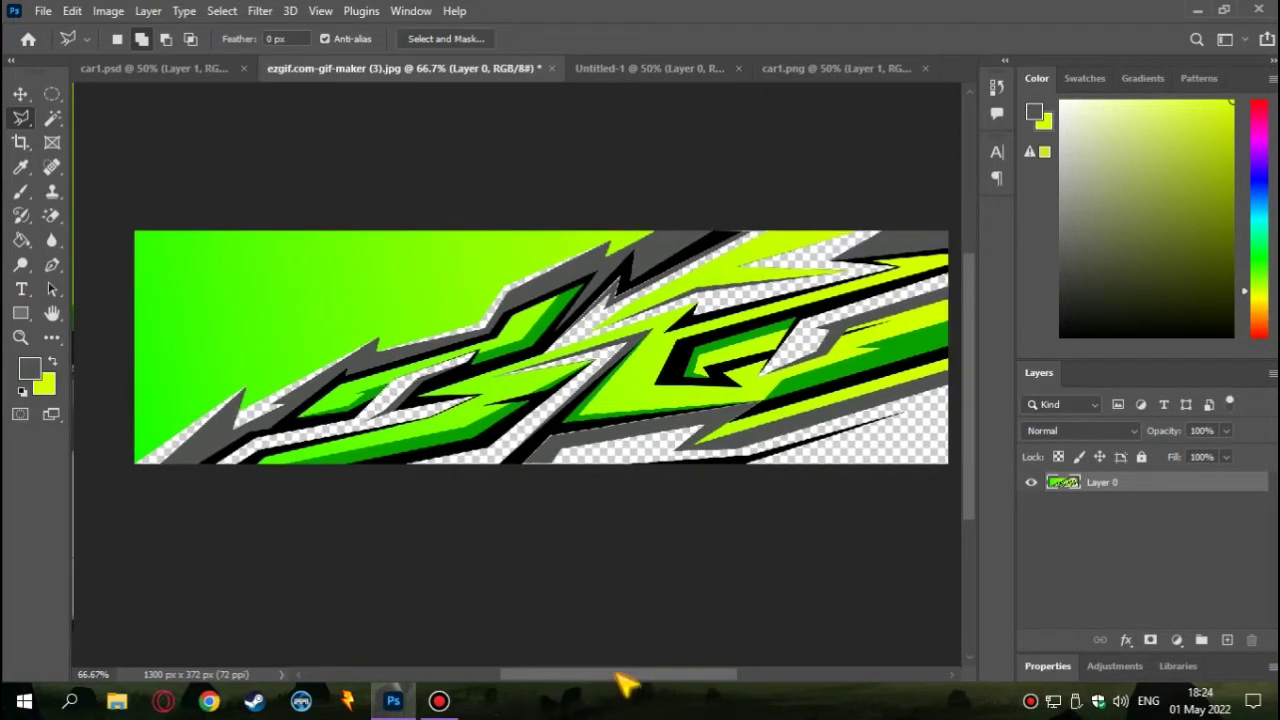
{"action": "scroll", "coordinate": [560, 545], "scroll_direction": "down", "scroll_amount": 1}
Drag the green stripe banner into car1.psd as a new layer and rotate it 90° counter-clockwise
{"action": "key", "text": "v"}
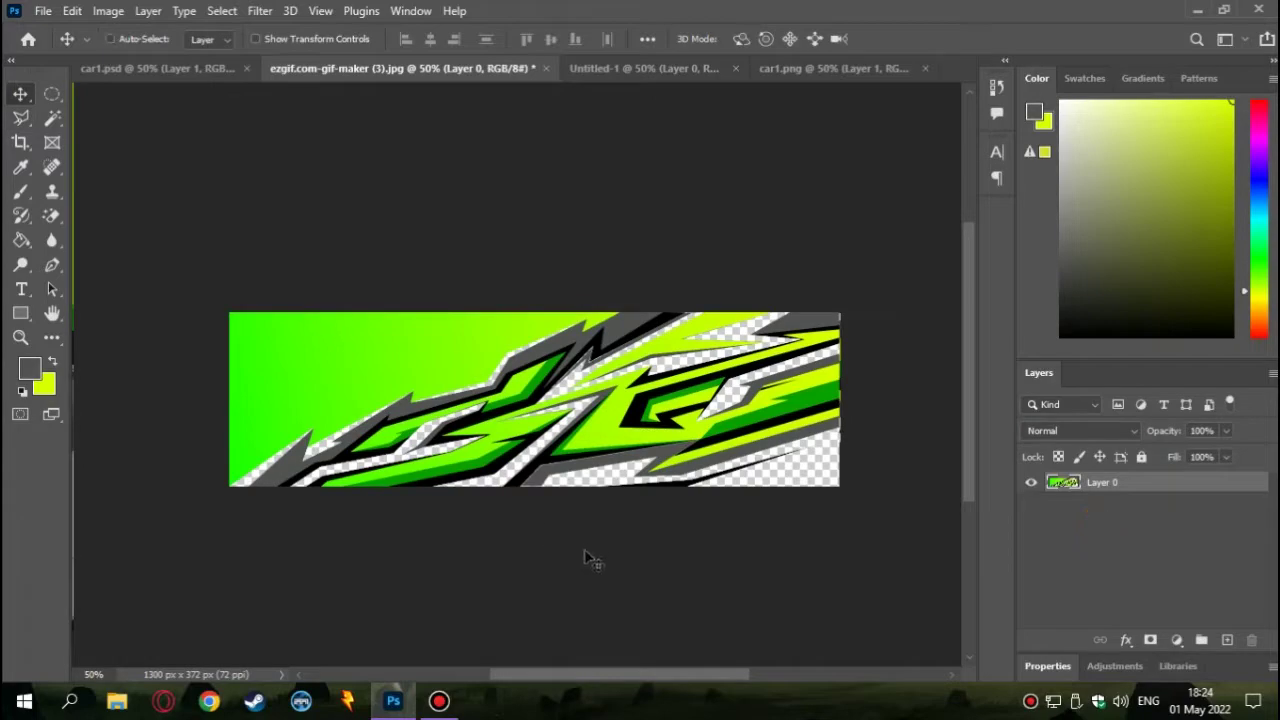
{"action": "left_click_drag", "start_coordinate": [240, 262], "coordinate": [666, 529]}
{"action": "key", "text": "ctrl+t"}
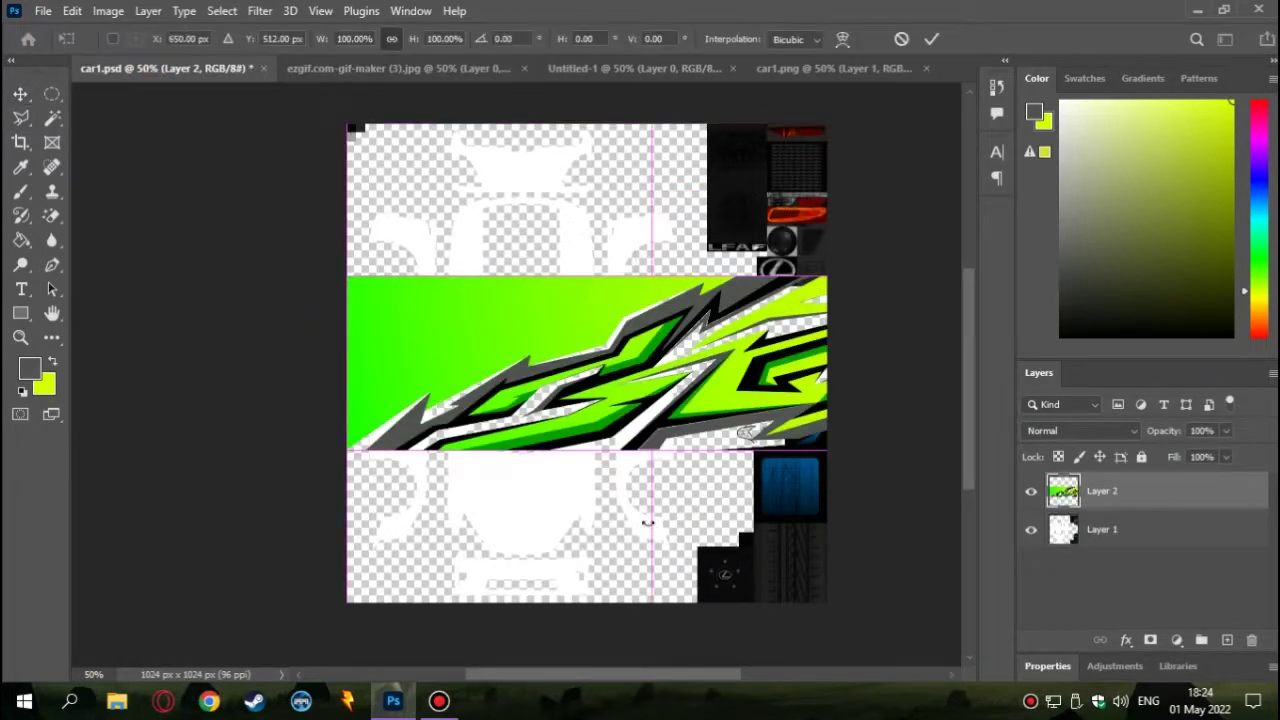
{"action": "right_click", "coordinate": [665, 555]}
{"action": "left_click", "coordinate": [668, 629]}
{"action": "key", "text": "Return"}
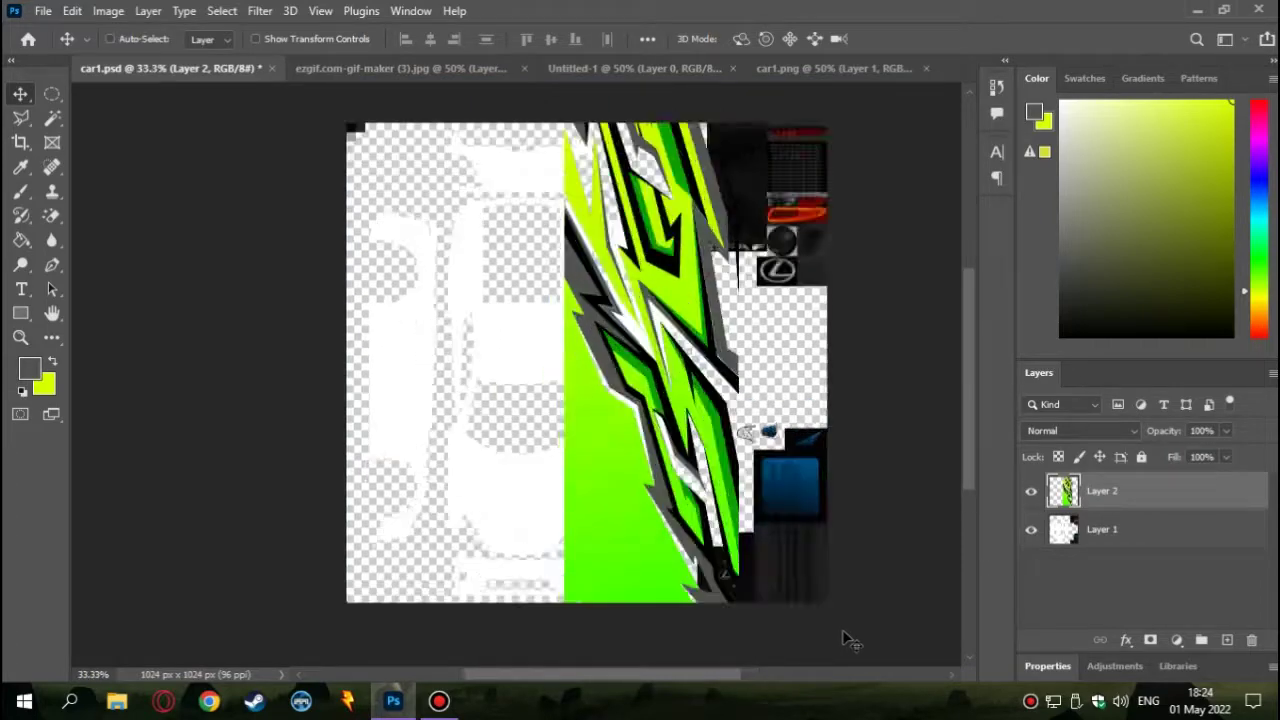
Shrink the rotated stripe to roughly a third of its size
{"action": "key", "text": "ctrl+minus"}
{"action": "key", "text": "ctrl+t"}
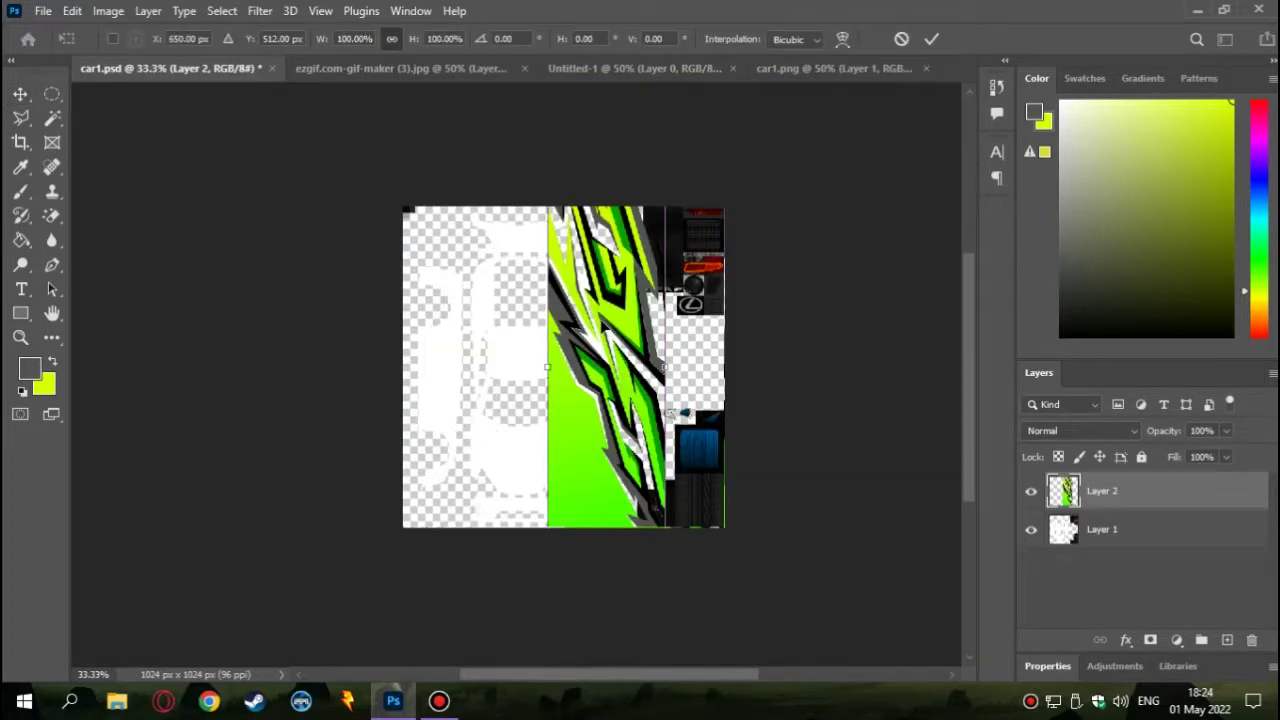
{"action": "left_click_drag", "start_coordinate": [664, 367], "coordinate": [612, 281]}
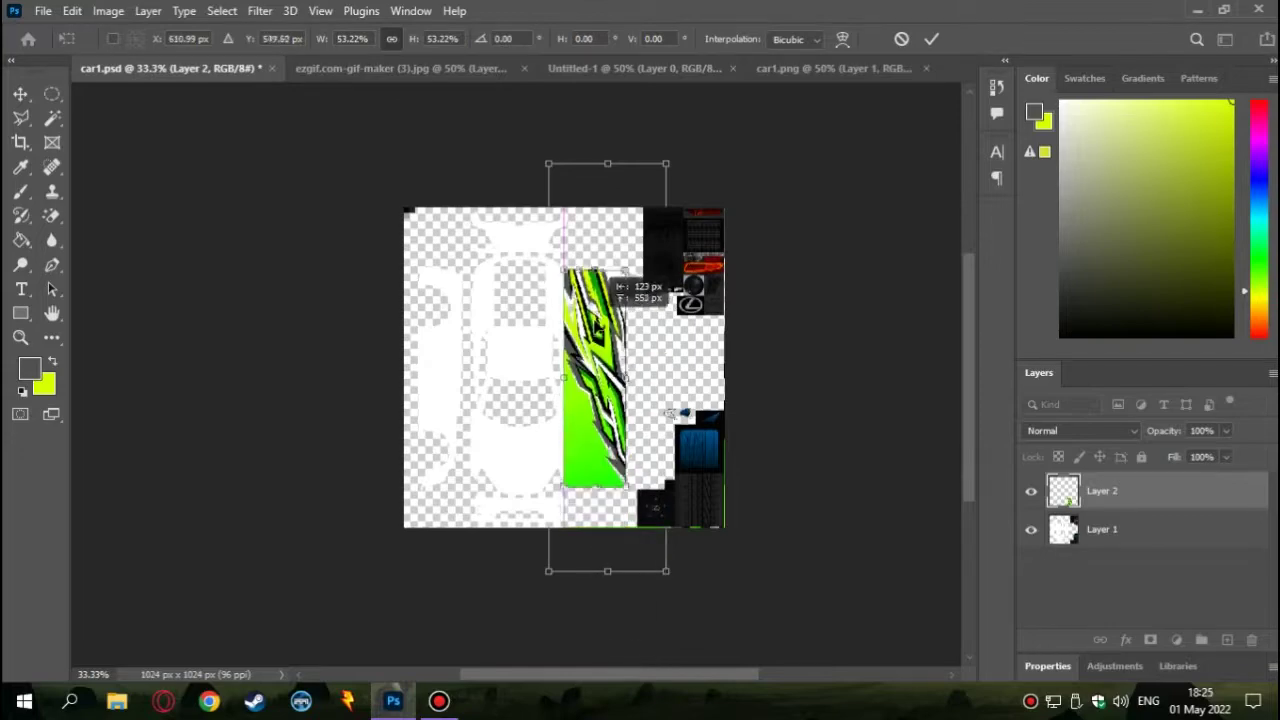
{"action": "key", "text": "ctrl+plus"}
{"action": "key", "text": "ctrl+plus"}
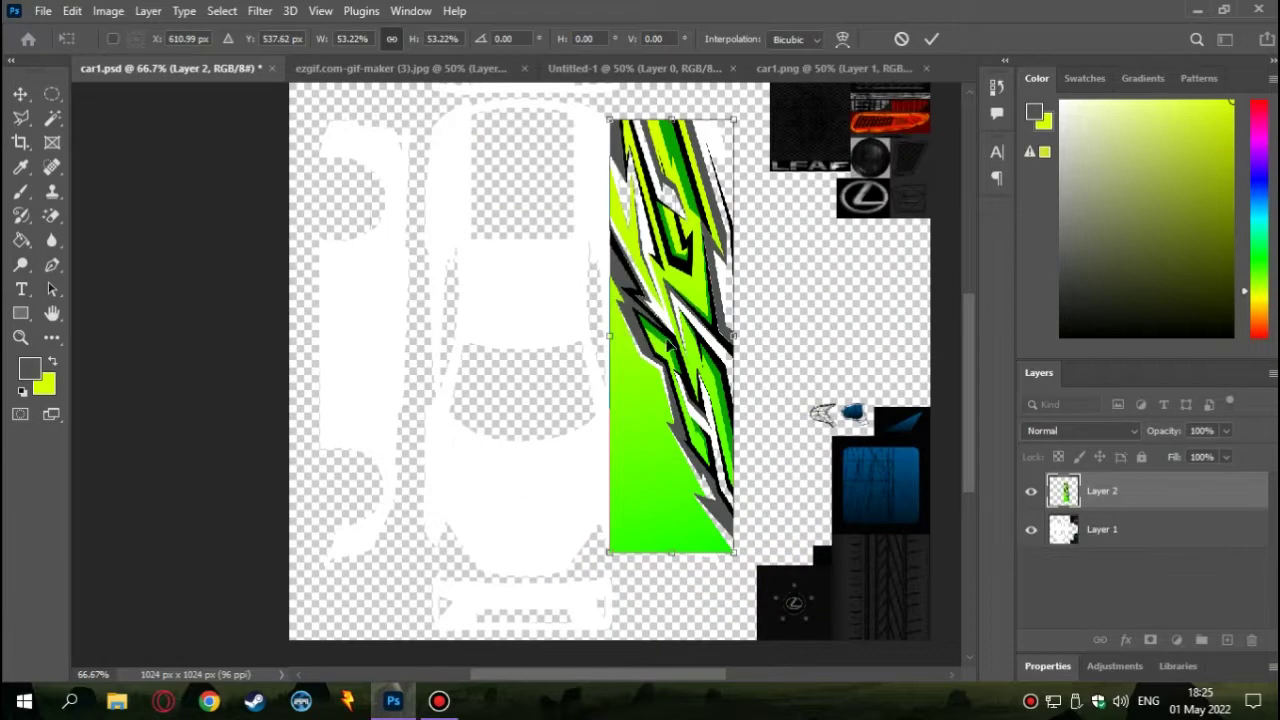
{"action": "left_click_drag", "start_coordinate": [610, 122], "coordinate": [658, 285]}
{"action": "key", "text": "ctrl+plus"}
{"action": "key", "text": "ctrl+plus"}
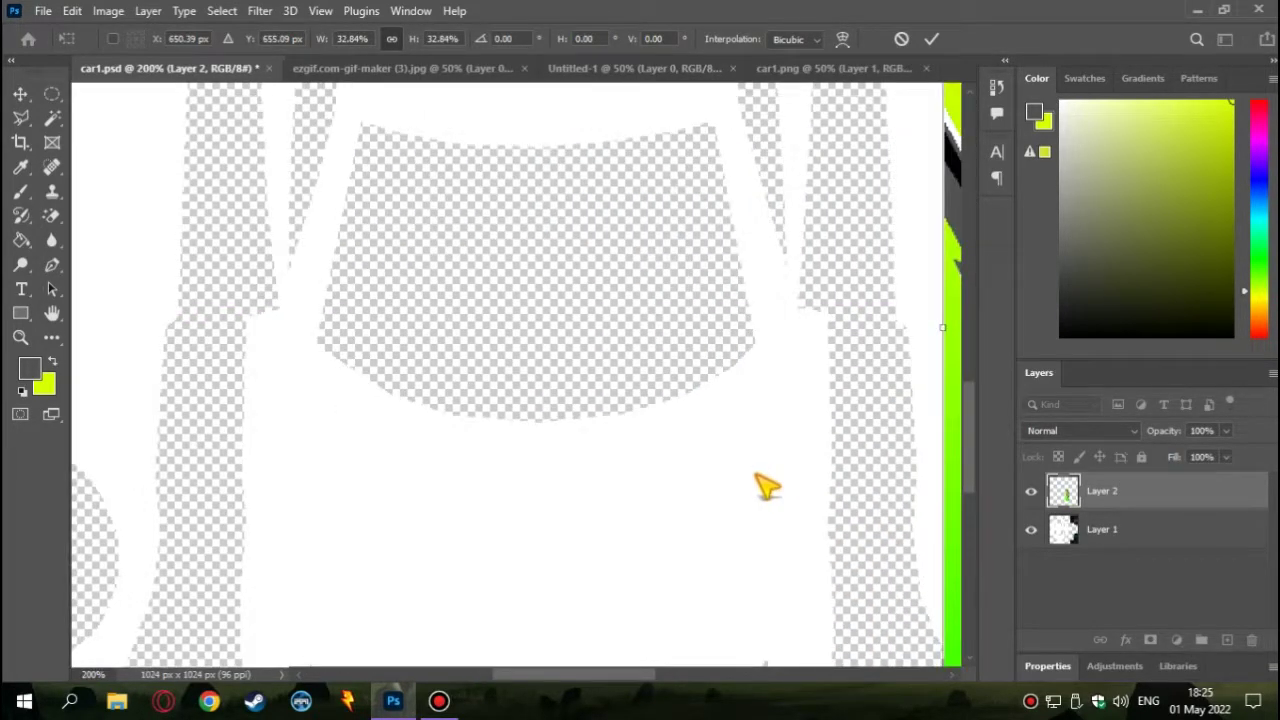
{"action": "scroll", "coordinate": [766, 487], "scroll_direction": "right", "scroll_amount": 5}
Nudge the stripe left and down beside the car body, enlarge it to about 55%, and commit
{"action": "mouse_move", "coordinate": [543, 343]}
{"action": "left_mouse_down"}
{"action": "mouse_move", "coordinate": [507, 376]}
{"action": "mouse_move", "coordinate": [509, 416]}
{"action": "left_mouse_up"}
{"action": "key", "text": "ctrl+minus"}
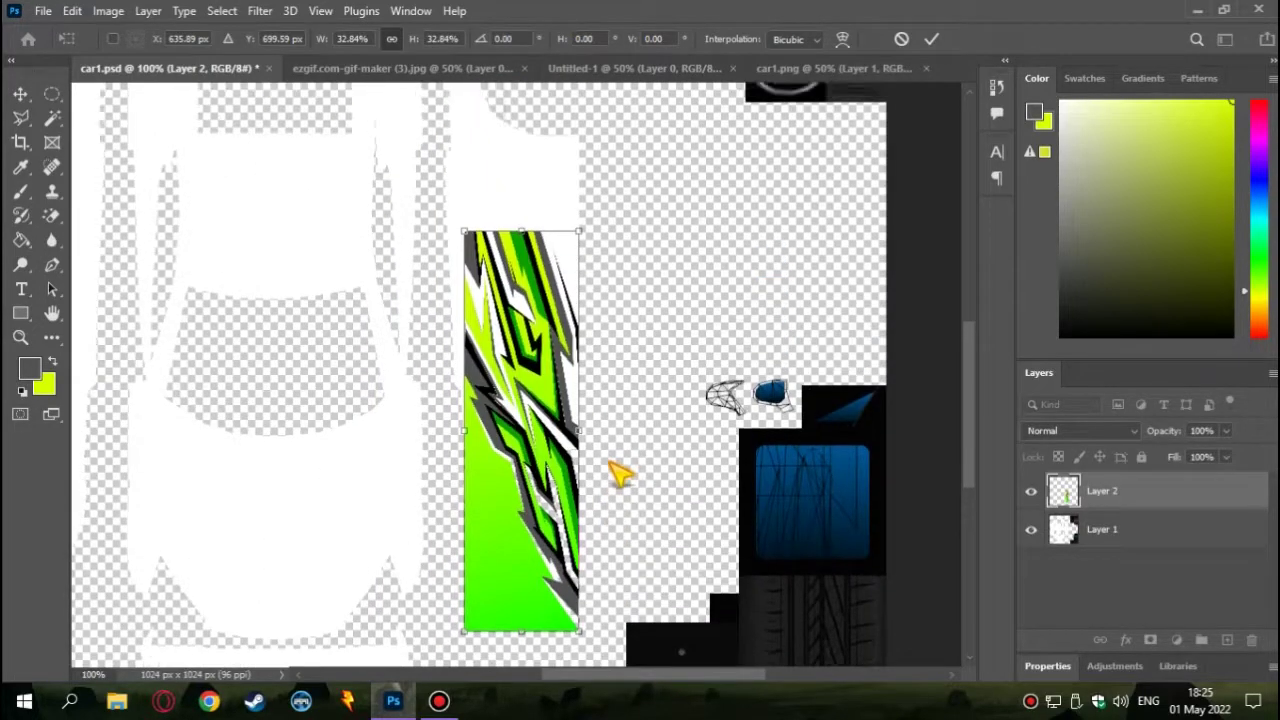
{"action": "scroll", "coordinate": [620, 475], "scroll_direction": "up", "scroll_amount": 3}
{"action": "mouse_move", "coordinate": [457, 326]}
{"action": "left_mouse_down"}
{"action": "mouse_move", "coordinate": [441, 197]}
{"action": "mouse_move", "coordinate": [391, 160]}
{"action": "mouse_move", "coordinate": [387, 137]}
{"action": "left_mouse_up"}
{"action": "scroll", "coordinate": [420, 180], "scroll_direction": "up", "scroll_amount": 2}
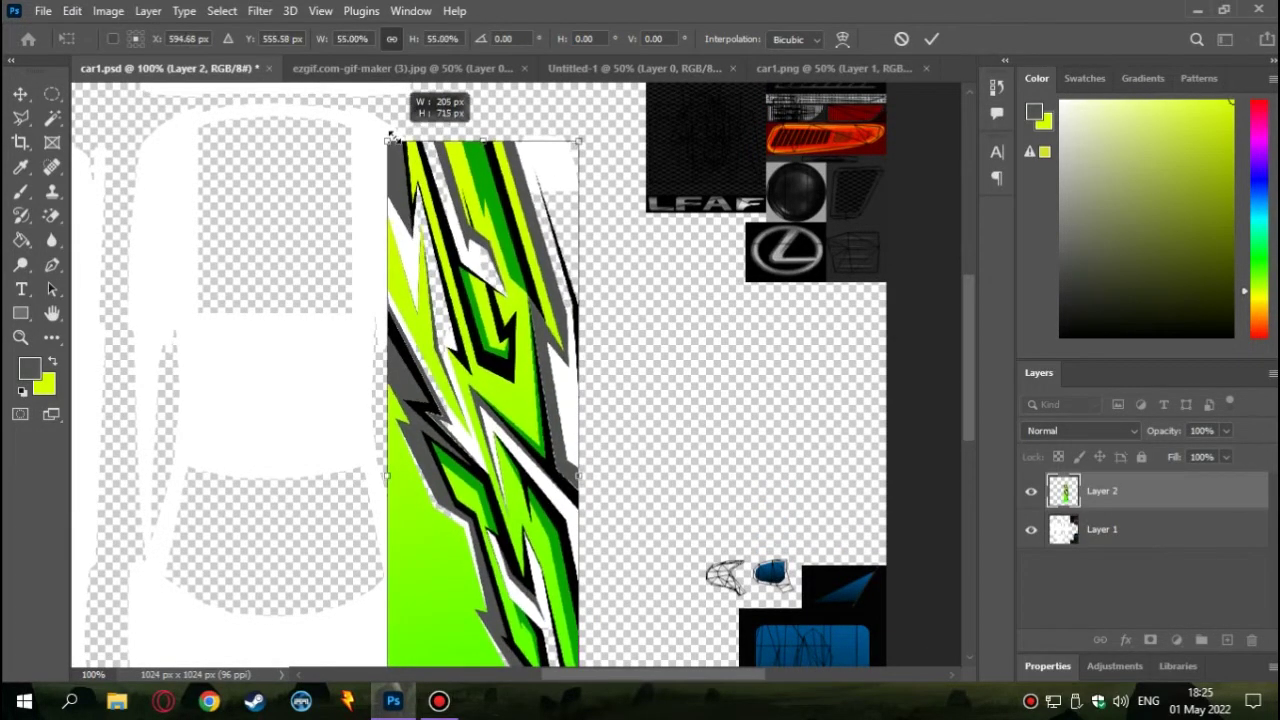
{"action": "key", "text": "ctrl+minus"}
{"action": "key", "text": "ctrl+minus"}
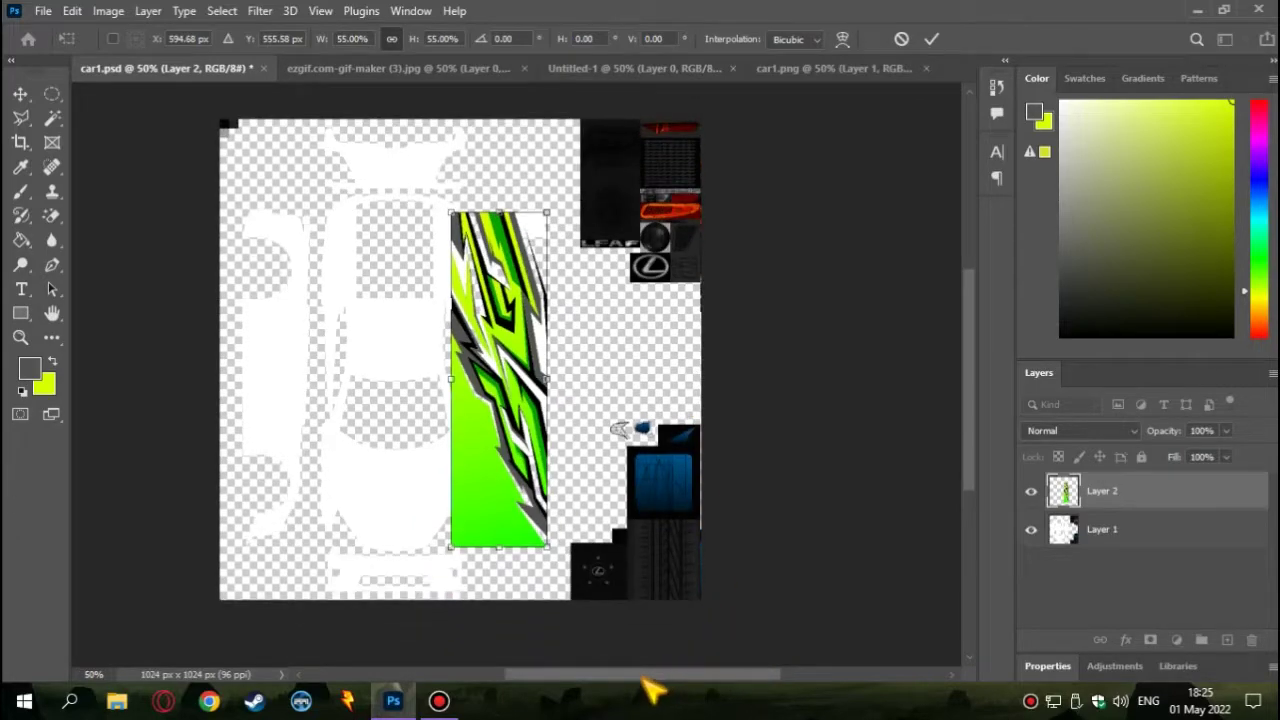
{"action": "key", "text": "Return"}
Duplicate the stripe, flip the copy horizontally and place it on the body's left side
{"action": "left_click_drag", "start_coordinate": [606, 513], "coordinate": [590, 505]}
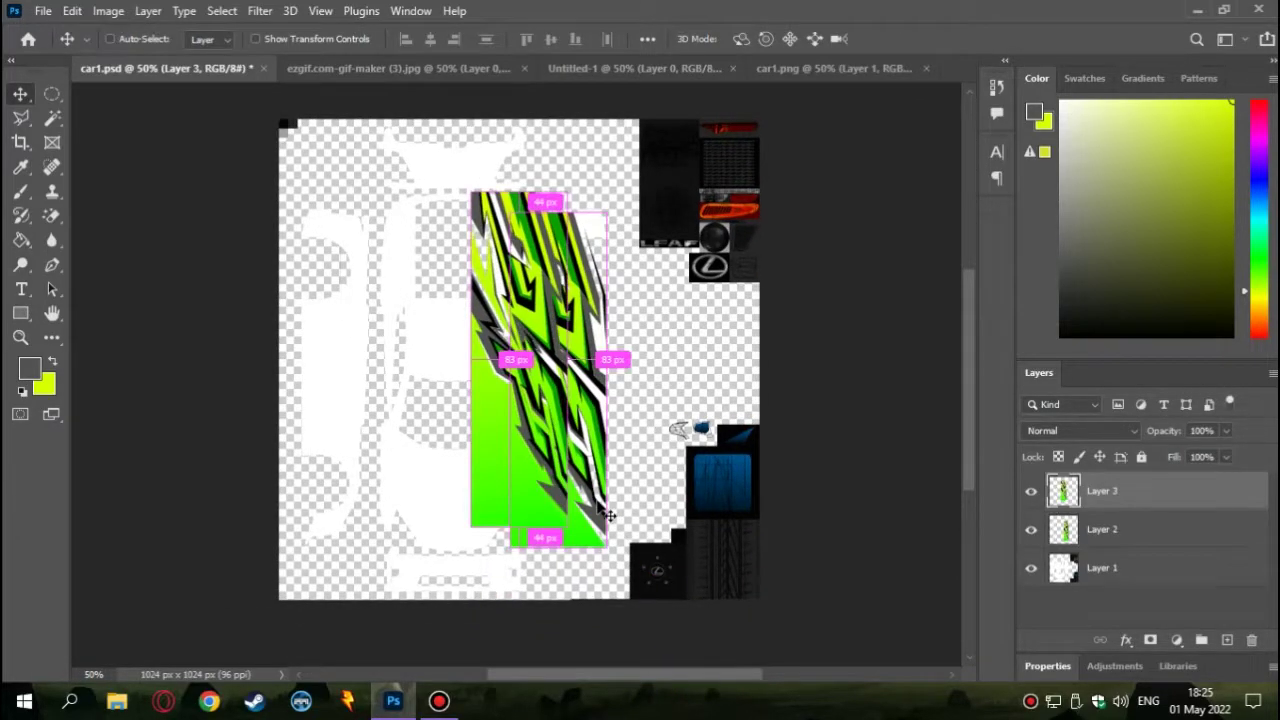
{"action": "key", "text": "ctrl+t"}
{"action": "right_click", "coordinate": [540, 290]}
{"action": "left_click", "coordinate": [617, 371]}
{"action": "mouse_move", "coordinate": [600, 352]}
{"action": "left_mouse_down"}
{"action": "mouse_move", "coordinate": [742, 458]}
{"action": "mouse_move", "coordinate": [685, 462]}
{"action": "left_mouse_up"}
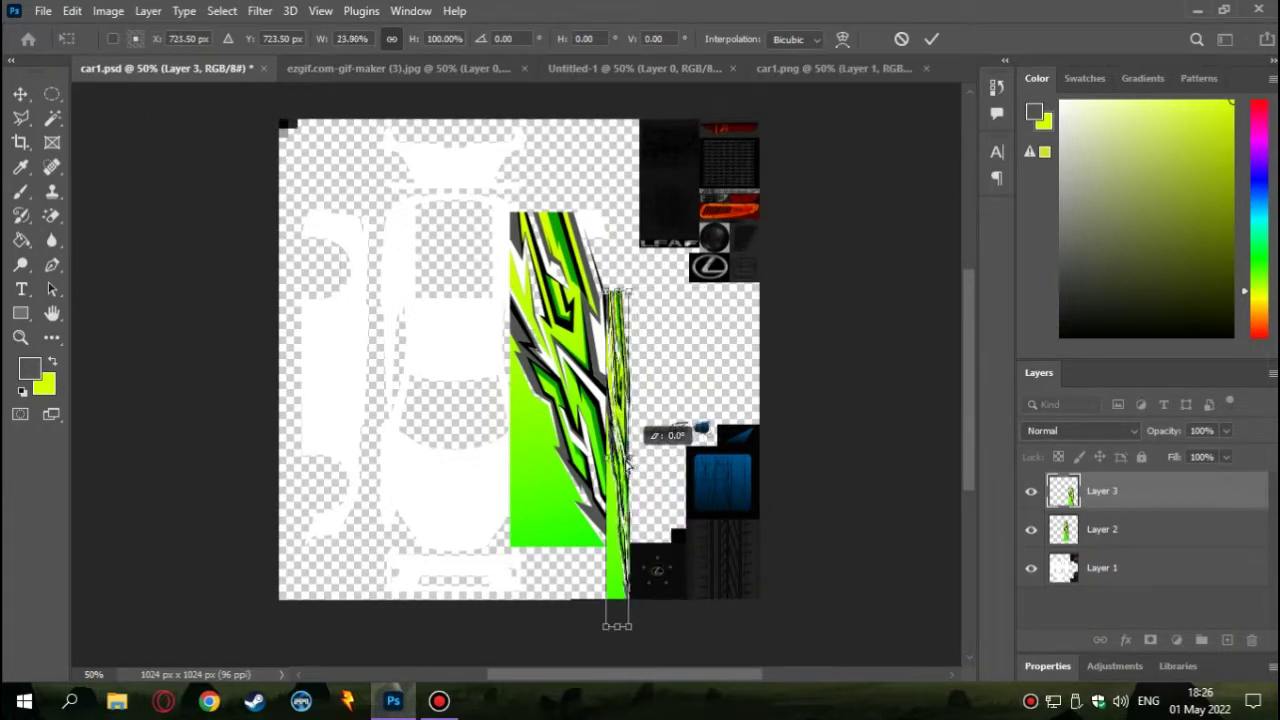
{"action": "left_click_drag", "start_coordinate": [685, 462], "coordinate": [510, 458]}
{"action": "right_click", "coordinate": [548, 460]}
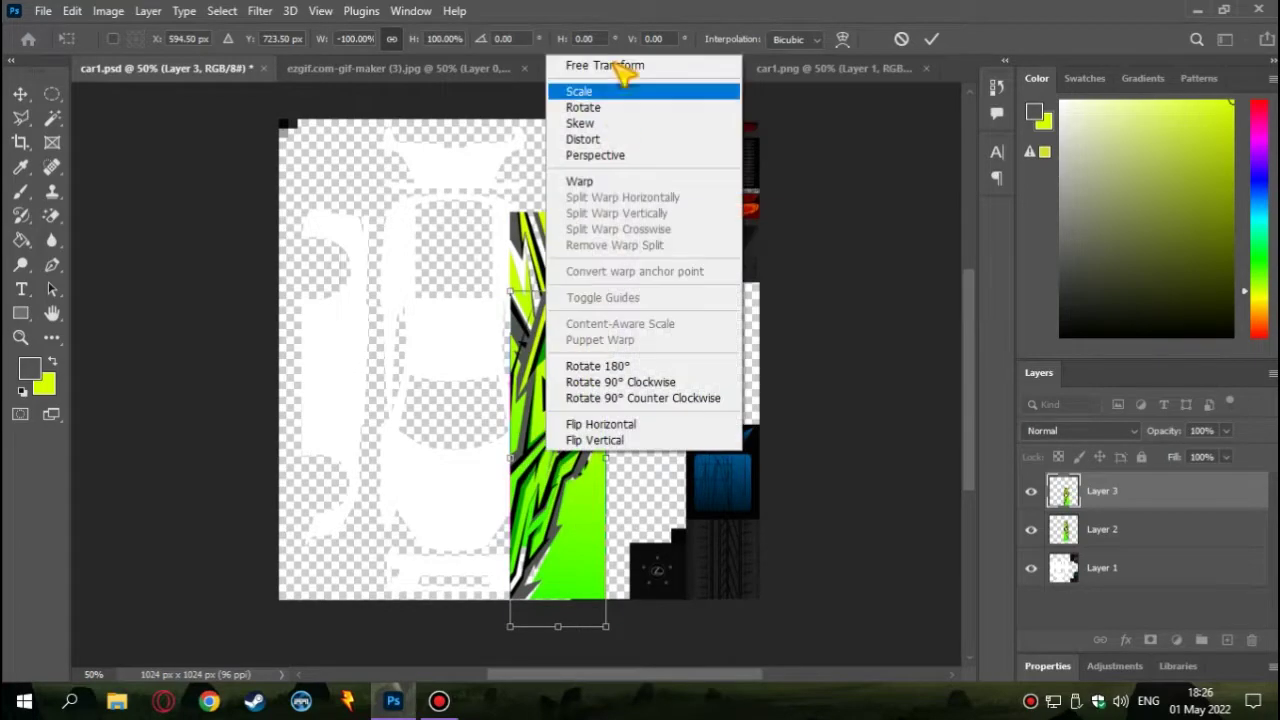
{"action": "left_click", "coordinate": [586, 86]}
{"action": "left_click_drag", "start_coordinate": [577, 406], "coordinate": [358, 322]}
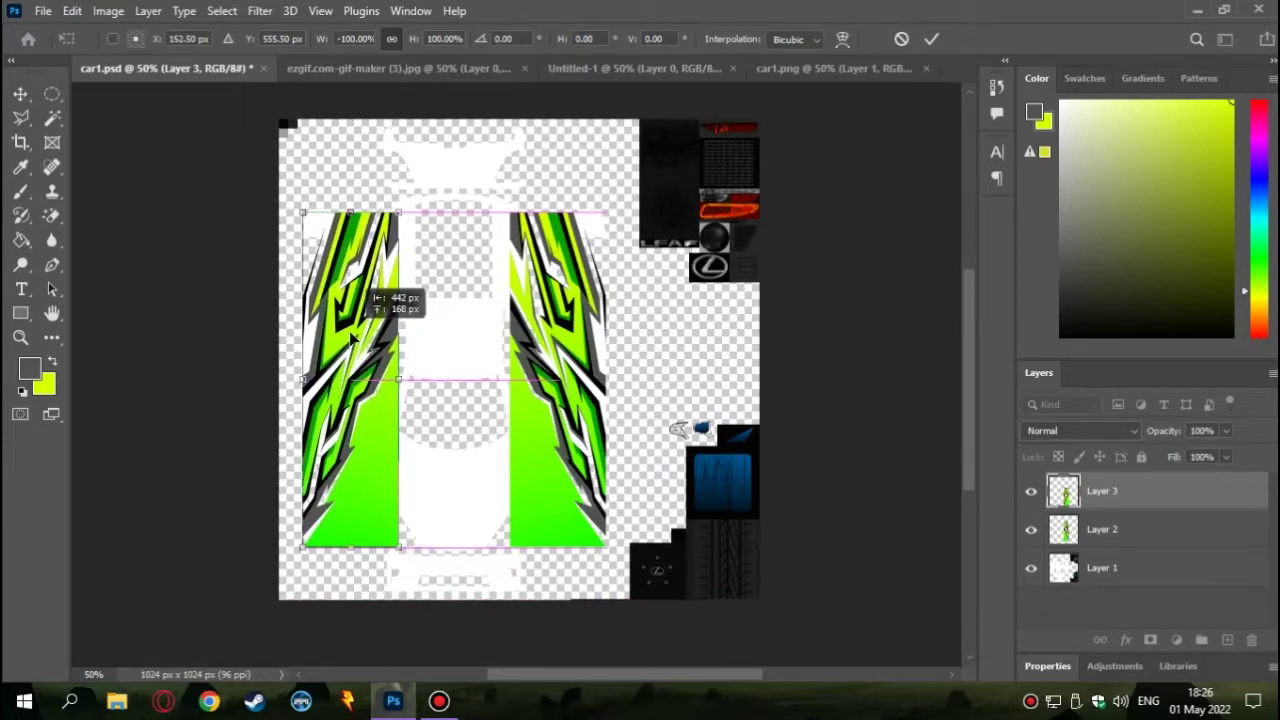
{"action": "key", "text": "Return"}
Nudge the mirrored stripe slightly to the left
{"action": "key", "text": "ctrl+plus"}
{"action": "scroll", "coordinate": [606, 497], "scroll_direction": "left", "scroll_amount": 2}
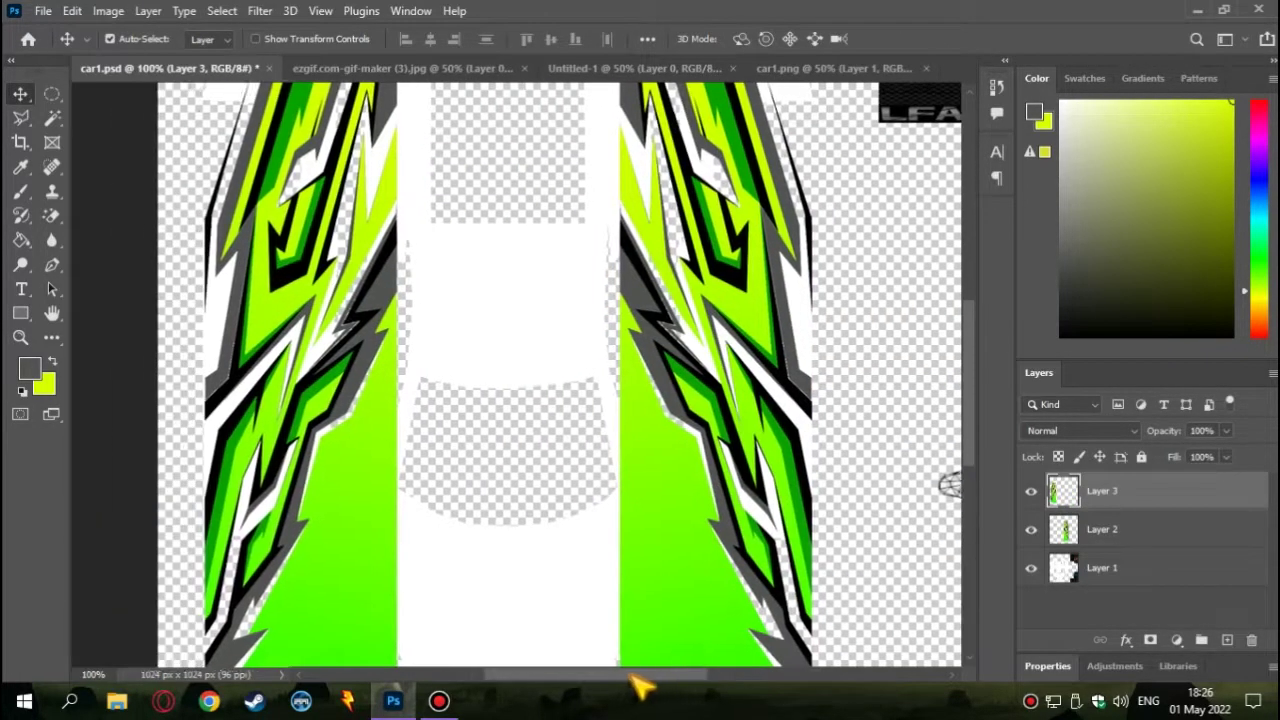
{"action": "scroll", "coordinate": [385, 408], "scroll_direction": "left", "scroll_amount": 1}
{"action": "key", "text": "ctrl+t"}
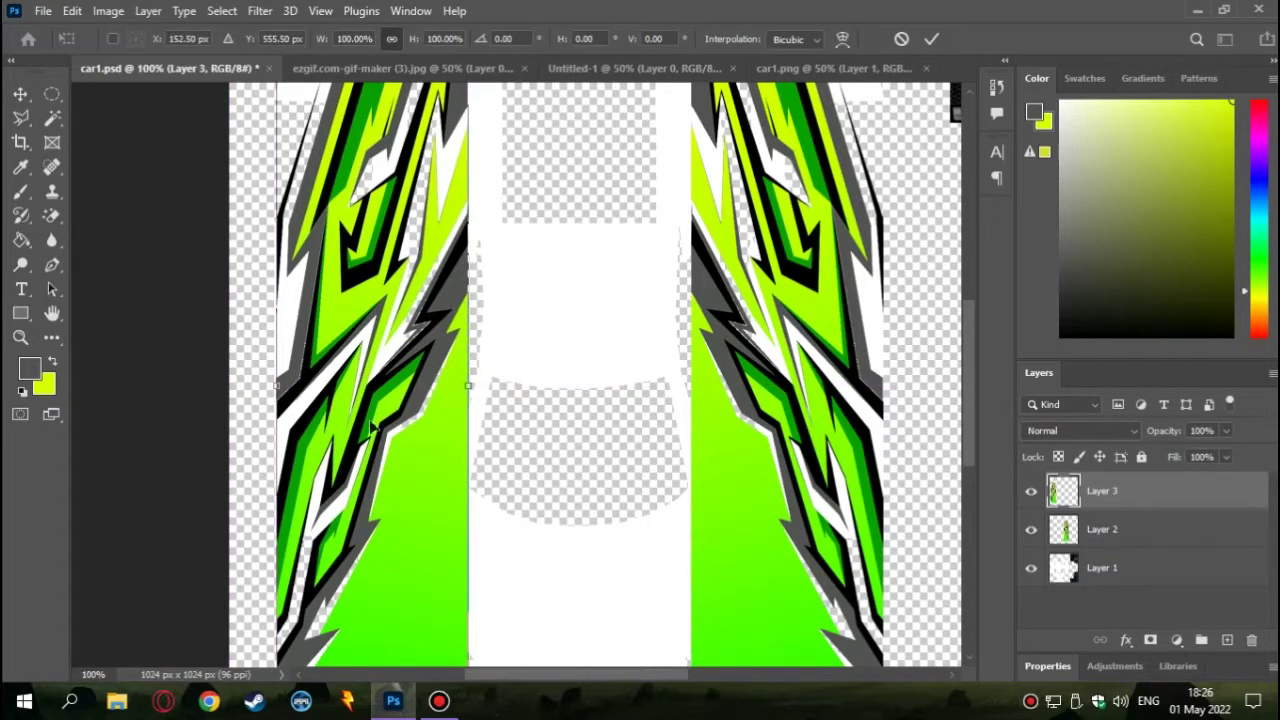
{"action": "left_click_drag", "start_coordinate": [366, 470], "coordinate": [362, 470]}
{"action": "key", "text": "Return"}
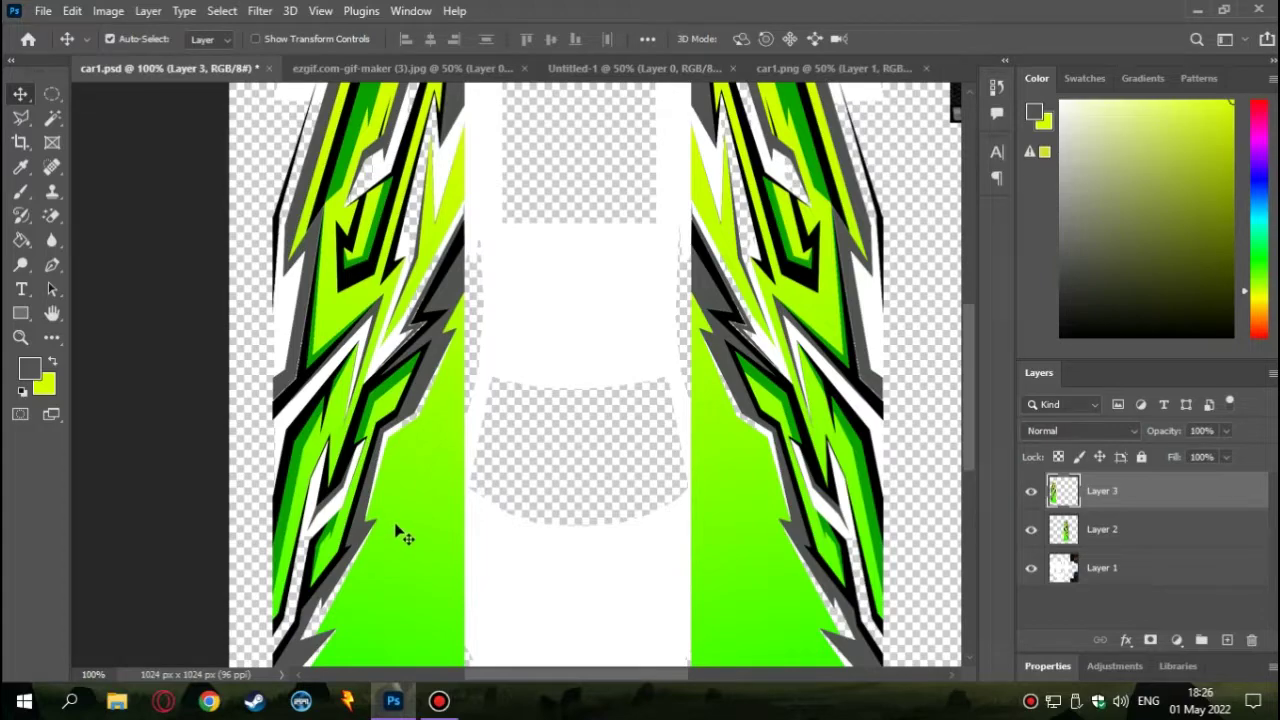
Raise the mirrored stripe to line up symmetrically with the right-hand stripe
{"action": "key", "text": "shift+Up"}
{"action": "key", "text": "shift+Up"}
{"action": "key", "text": "shift+Up"}
{"action": "key", "text": "ctrl+t"}
{"action": "left_click_drag", "start_coordinate": [305, 472], "coordinate": [325, 445]}
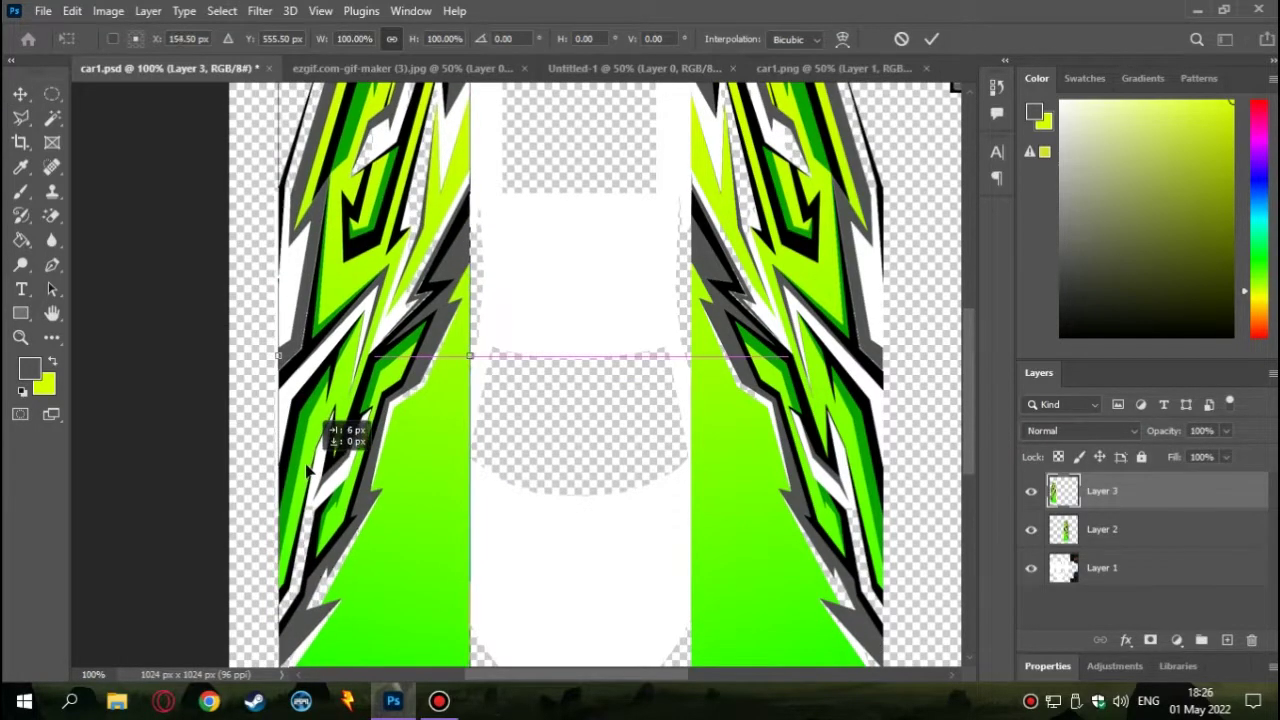
{"action": "key", "text": "Return"}
{"action": "key", "text": "ctrl+minus"}
{"action": "key", "text": "ctrl+minus"}
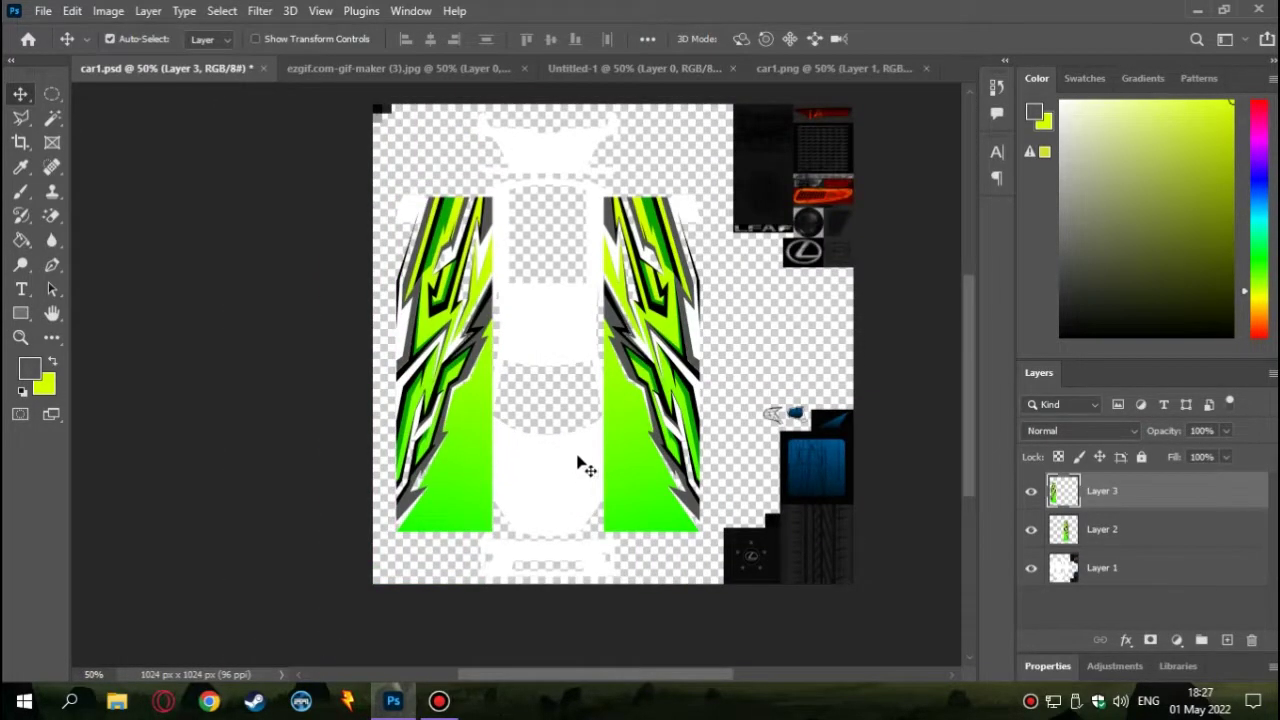
{"action": "key", "text": "ctrl+plus"}
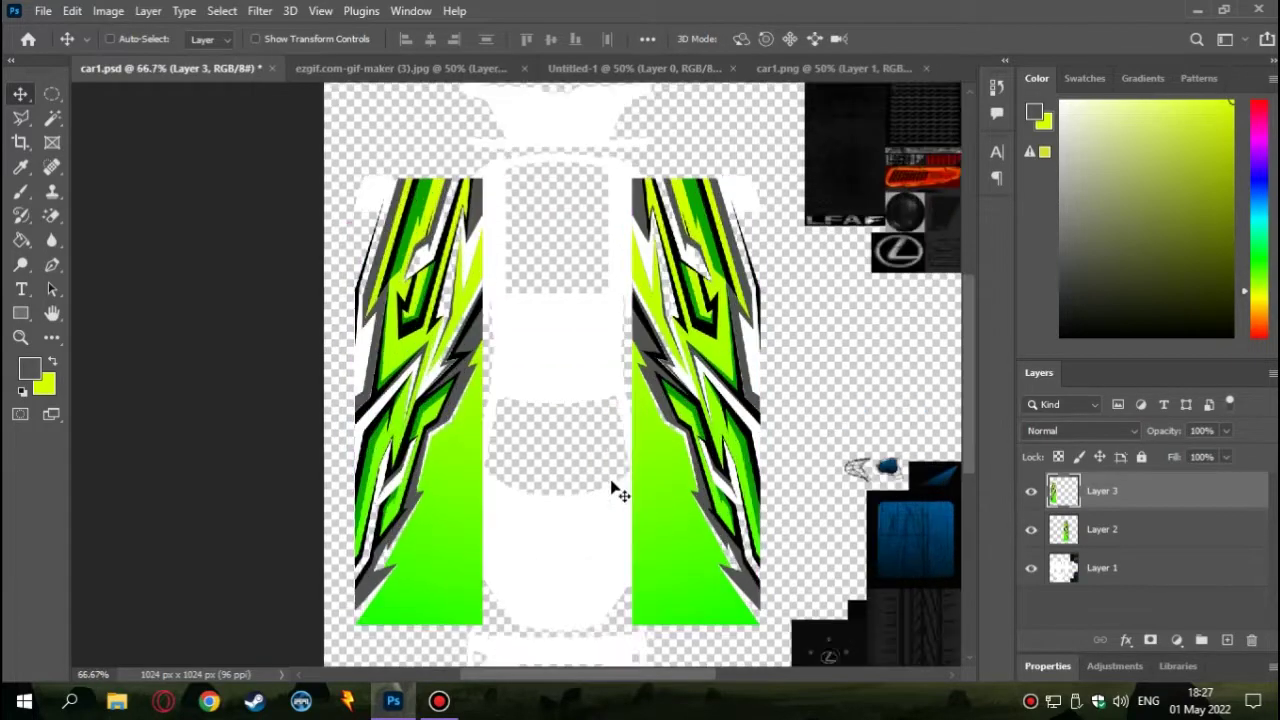
{"action": "key", "text": "ctrl+minus"}
Outline a thin diagonal strip along one green stripe's inner edge and fill it dark grey
{"action": "key", "text": "l"}
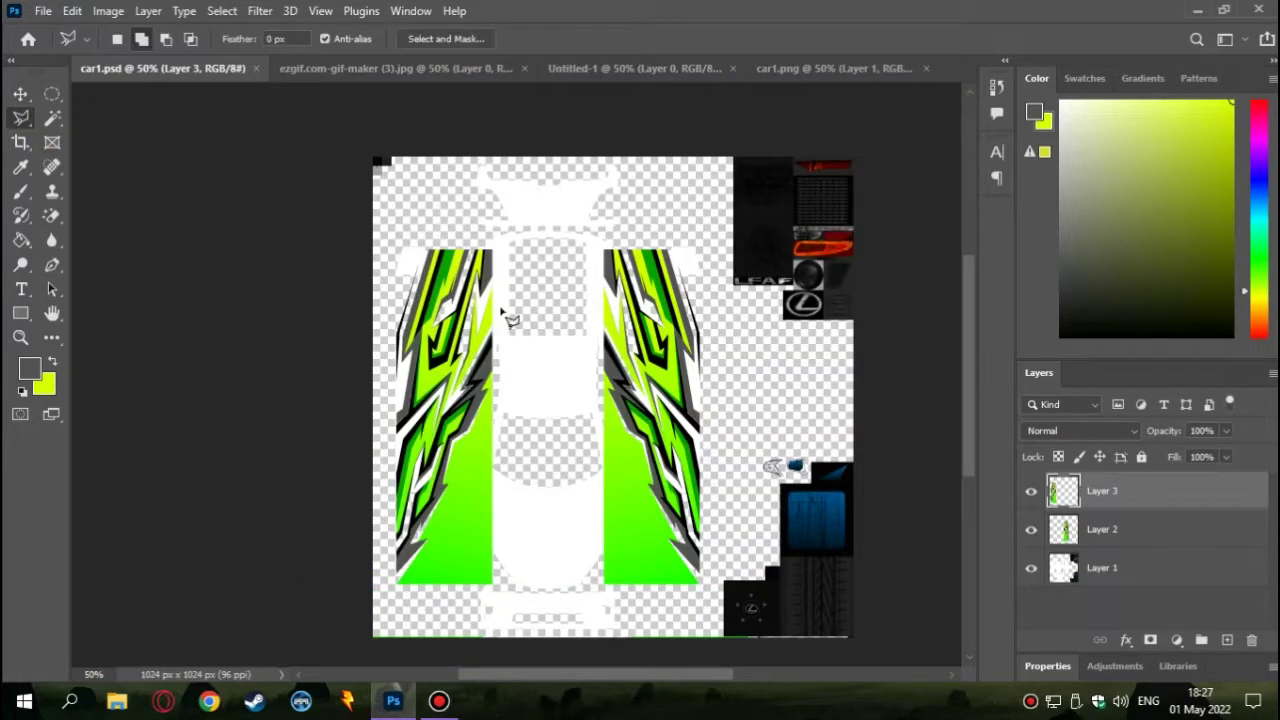
{"action": "scroll", "coordinate": [497, 390], "scroll_direction": "up", "scroll_amount": 2}
{"action": "scroll", "coordinate": [486, 382], "scroll_direction": "up", "scroll_amount": 3}
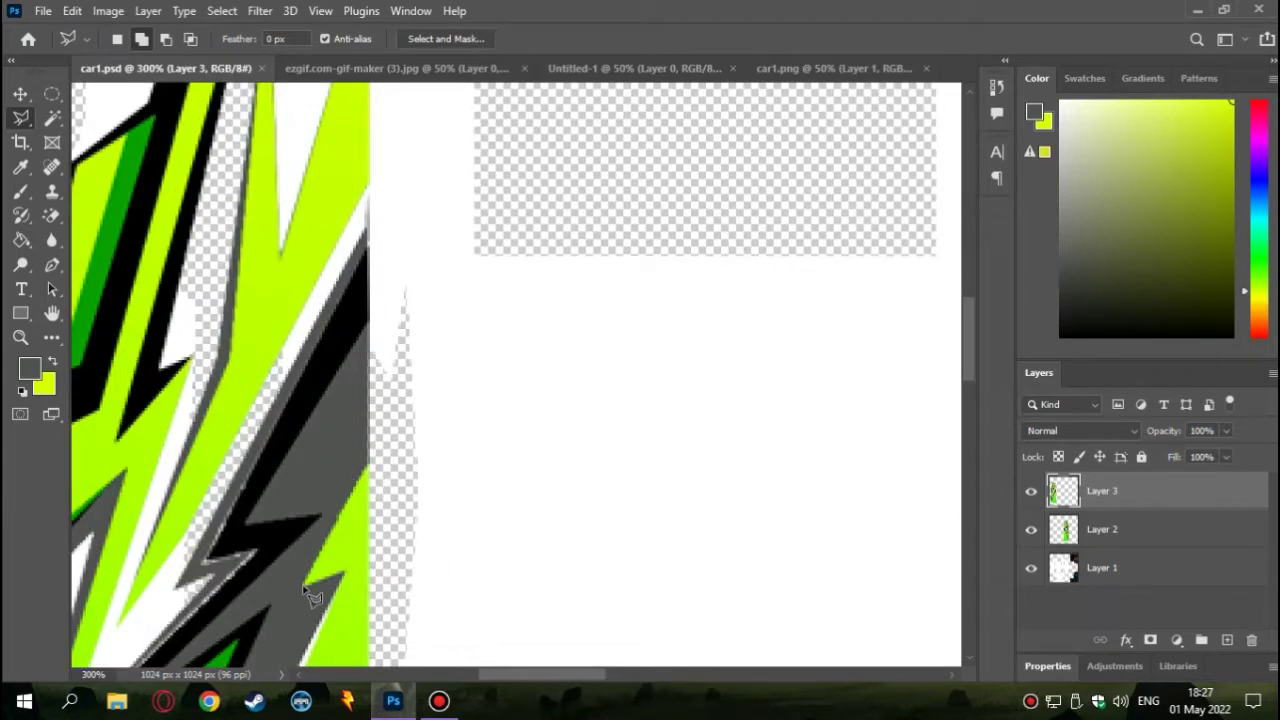
{"action": "left_click", "coordinate": [492, 162]}
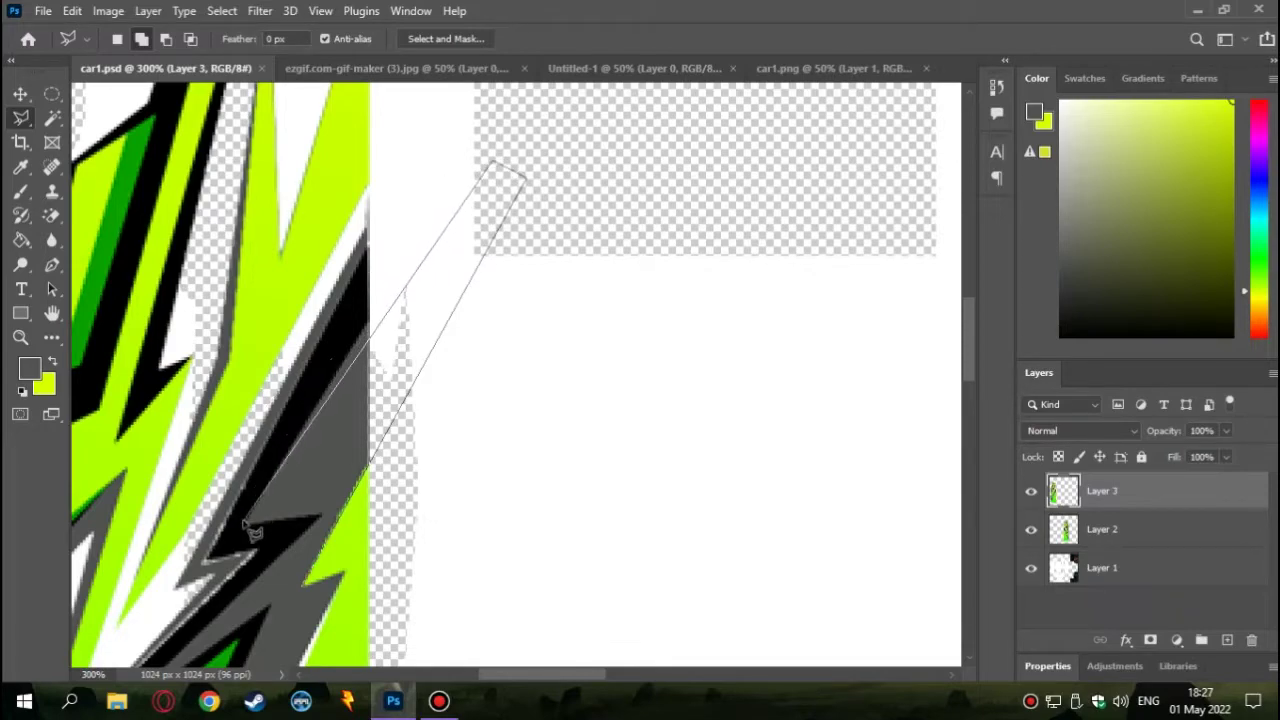
{"action": "left_click", "coordinate": [471, 149]}
{"action": "key", "text": "BackSpace"}
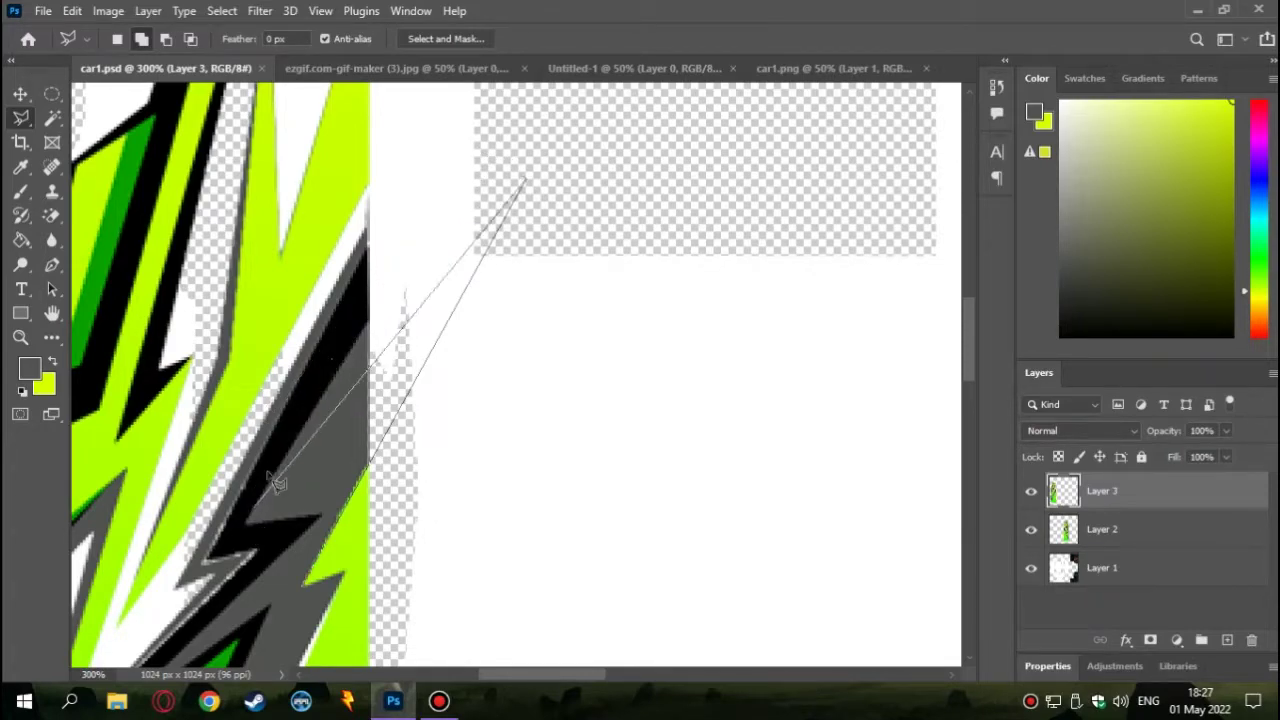
{"action": "left_click", "coordinate": [477, 149]}
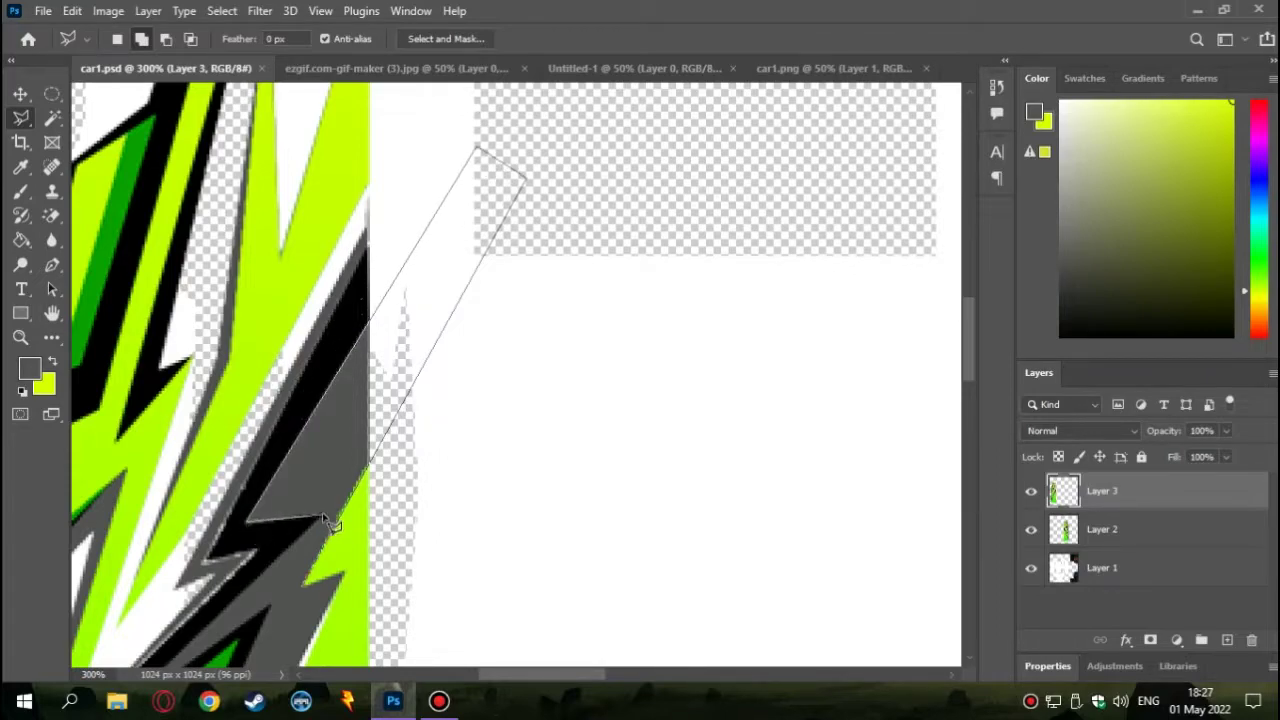
{"action": "left_click", "coordinate": [308, 595]}
{"action": "left_click", "coordinate": [21, 240]}
{"action": "left_click", "coordinate": [377, 405]}
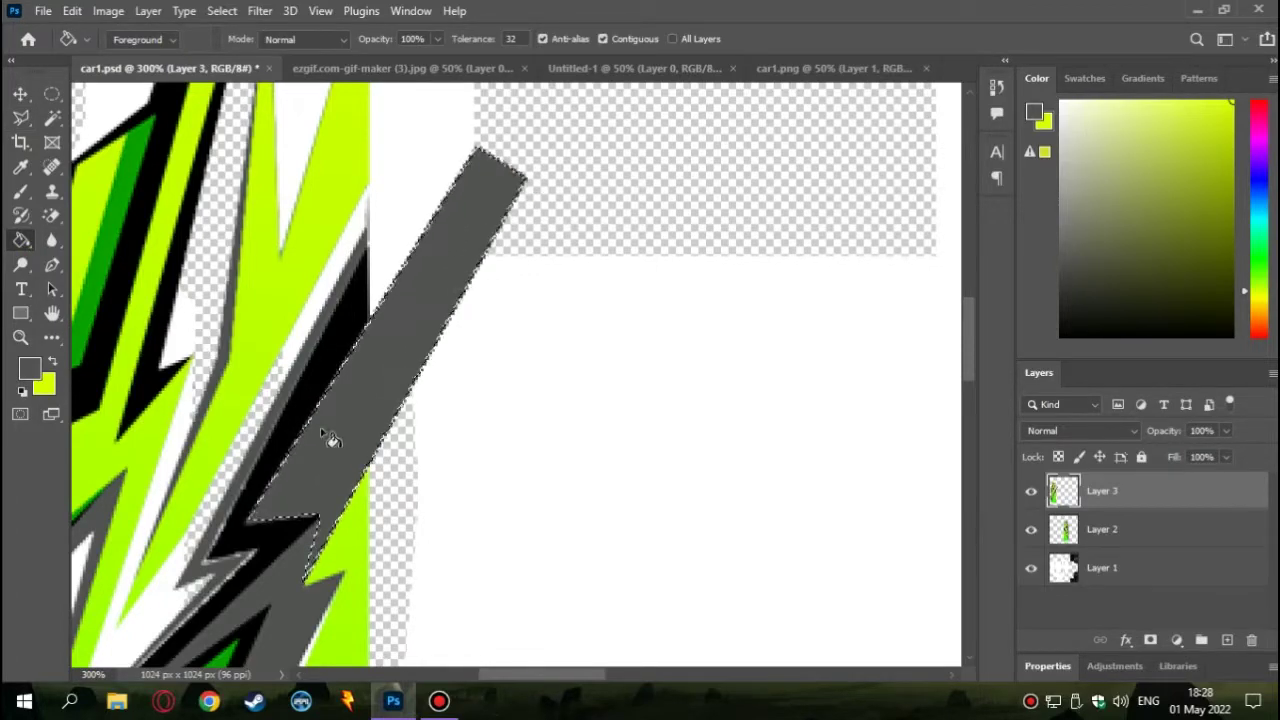
{"action": "key", "text": "ctrl+minus"}
{"action": "key", "text": "ctrl+minus"}
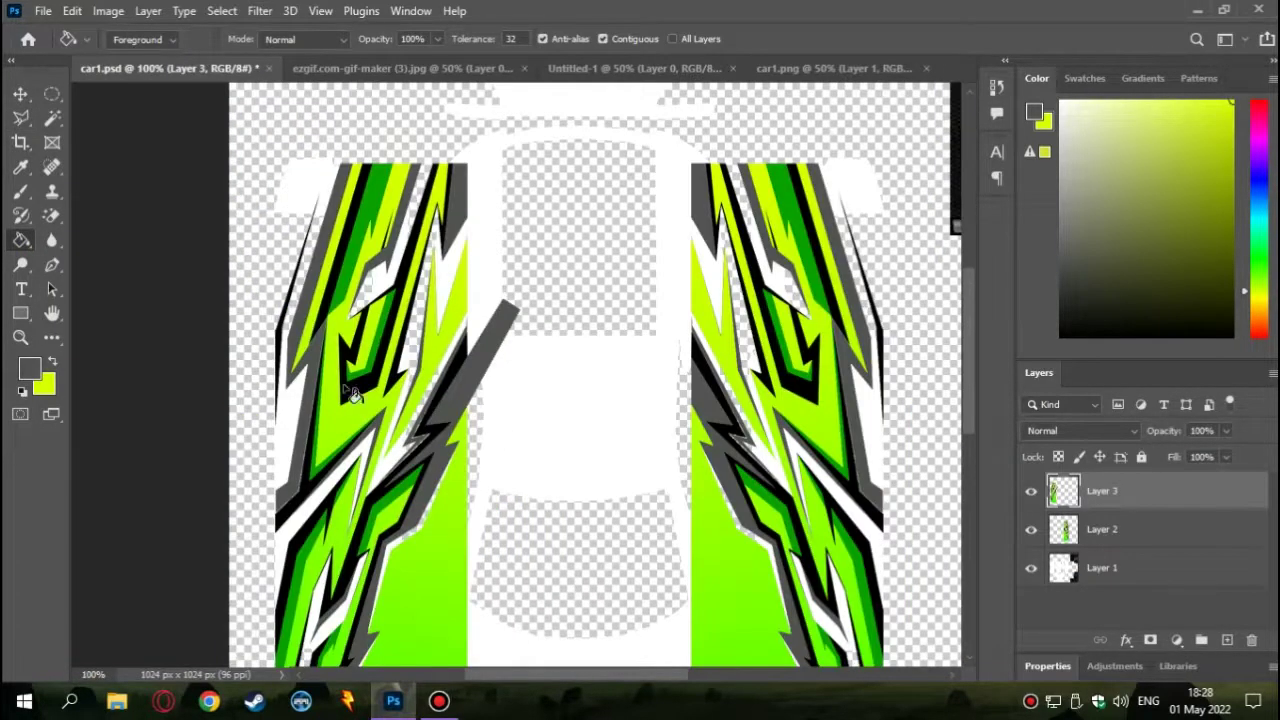
Outline the matching strip along the other stripe, fill it grey and deselect
{"action": "key", "text": "l"}
{"action": "scroll", "coordinate": [610, 385], "scroll_direction": "up", "scroll_amount": 2}
{"action": "scroll", "coordinate": [620, 385], "scroll_direction": "up", "scroll_amount": 2}
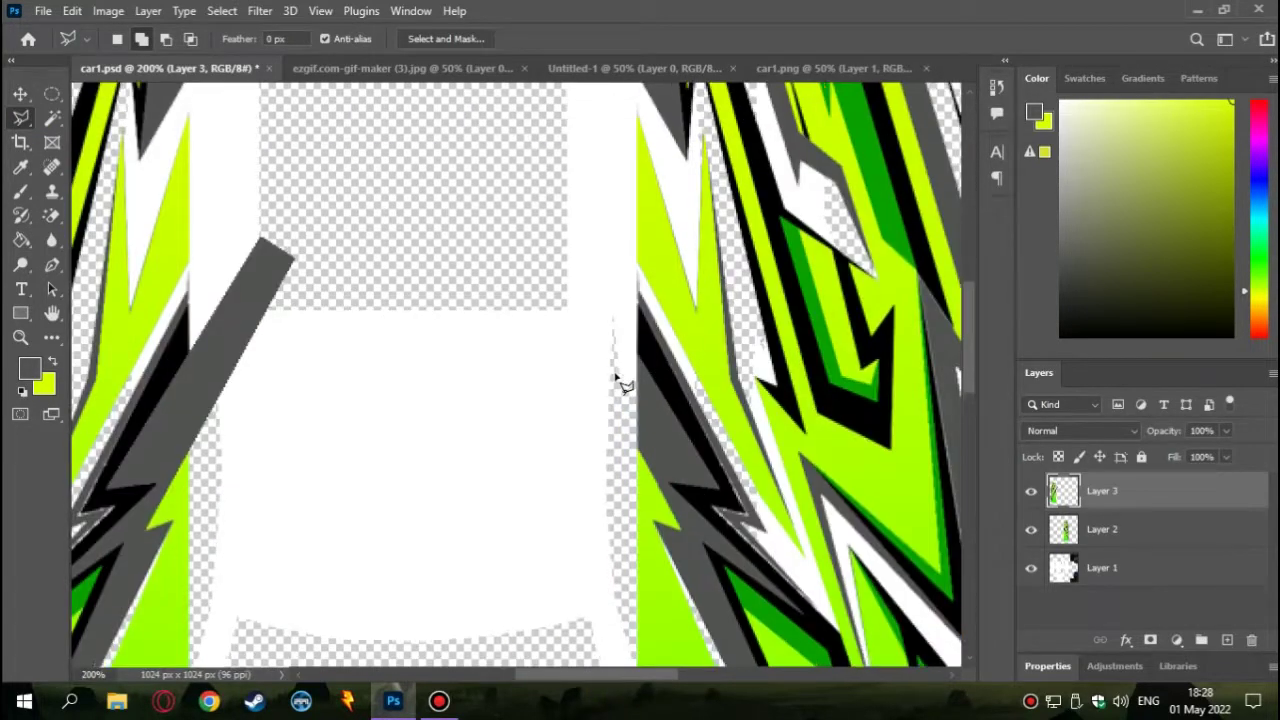
{"action": "scroll", "coordinate": [660, 405], "scroll_direction": "up", "scroll_amount": 1}
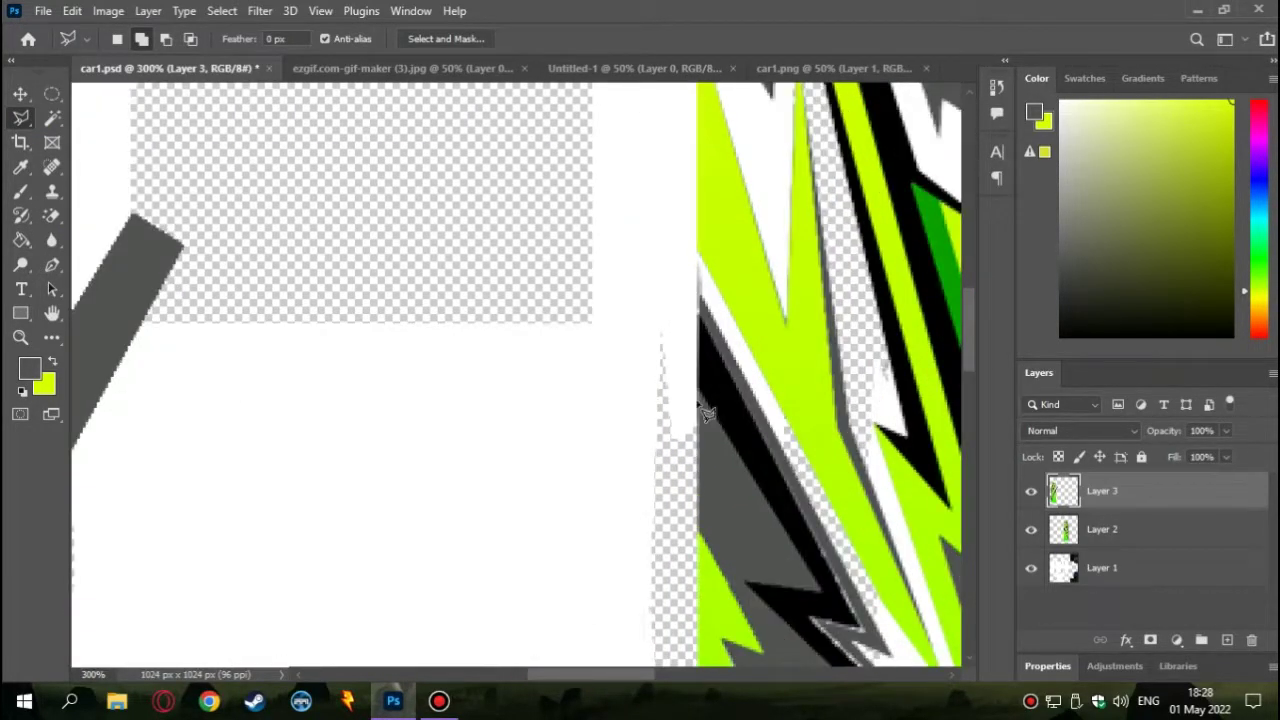
{"action": "scroll", "coordinate": [480, 222], "scroll_direction": "up", "scroll_amount": 2}
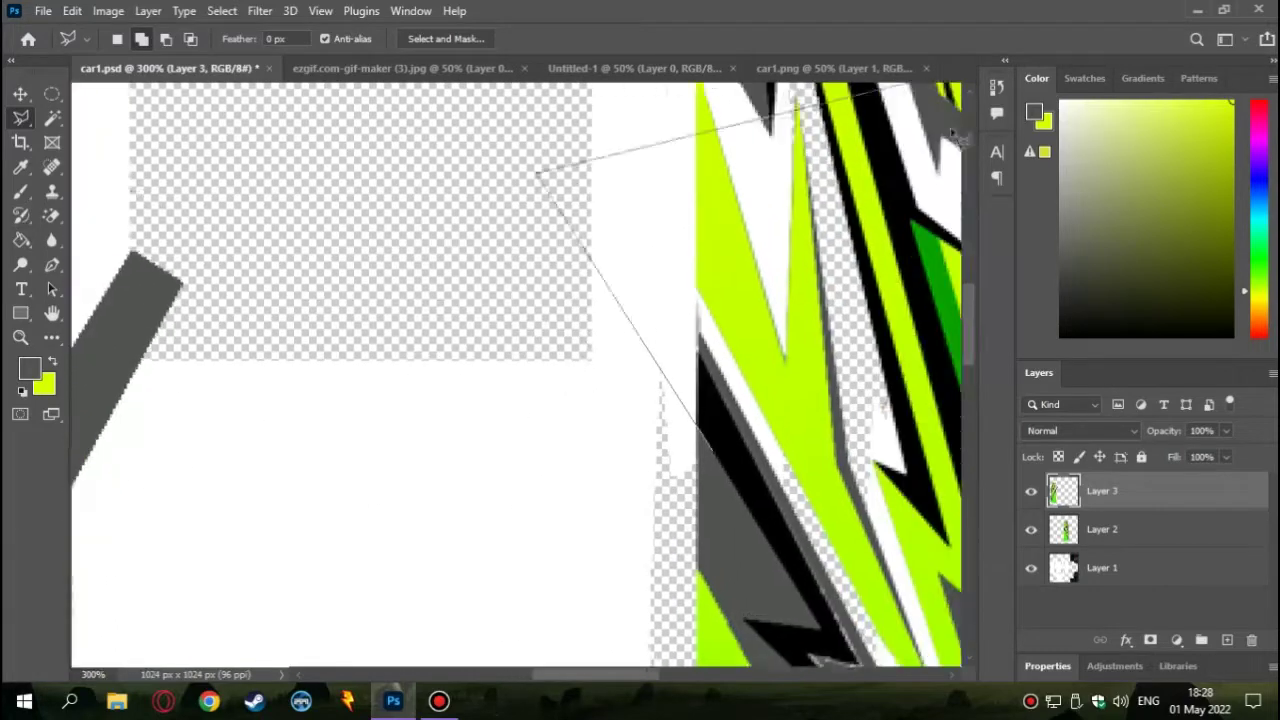
{"action": "scroll", "coordinate": [464, 266], "scroll_direction": "down", "scroll_amount": 3}
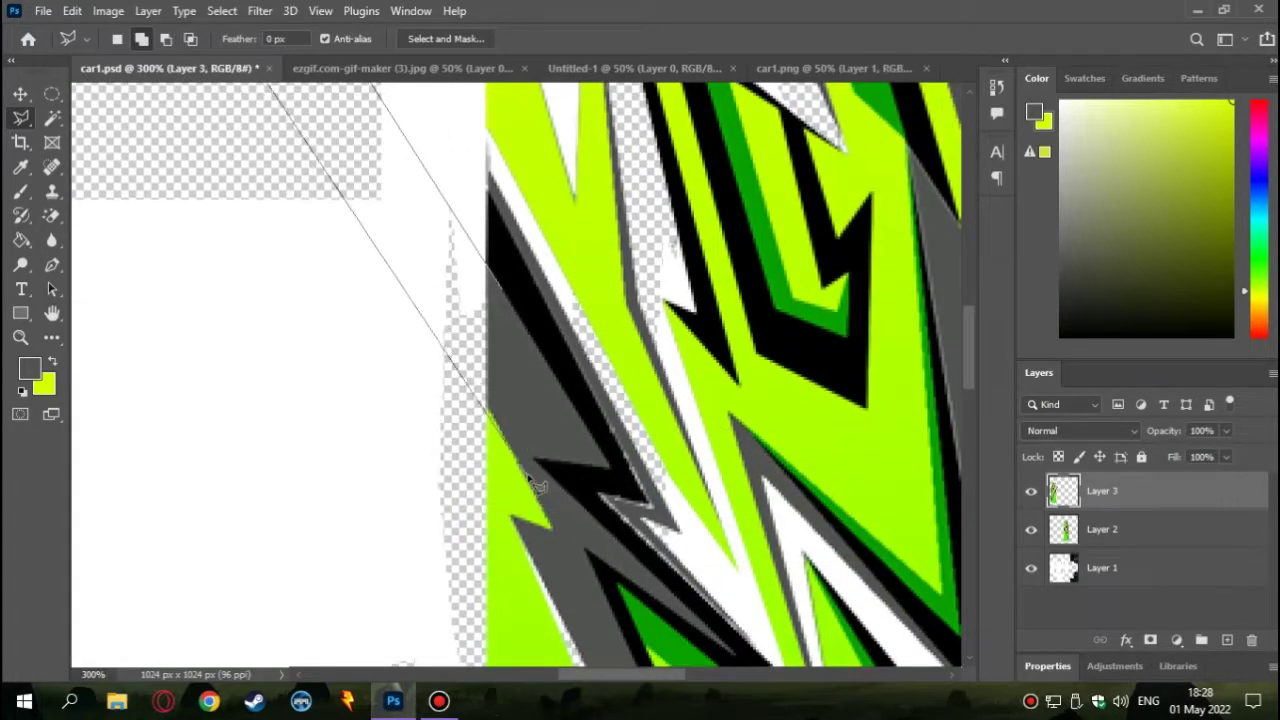
{"action": "scroll", "coordinate": [500, 591], "scroll_direction": "up", "scroll_amount": 2}
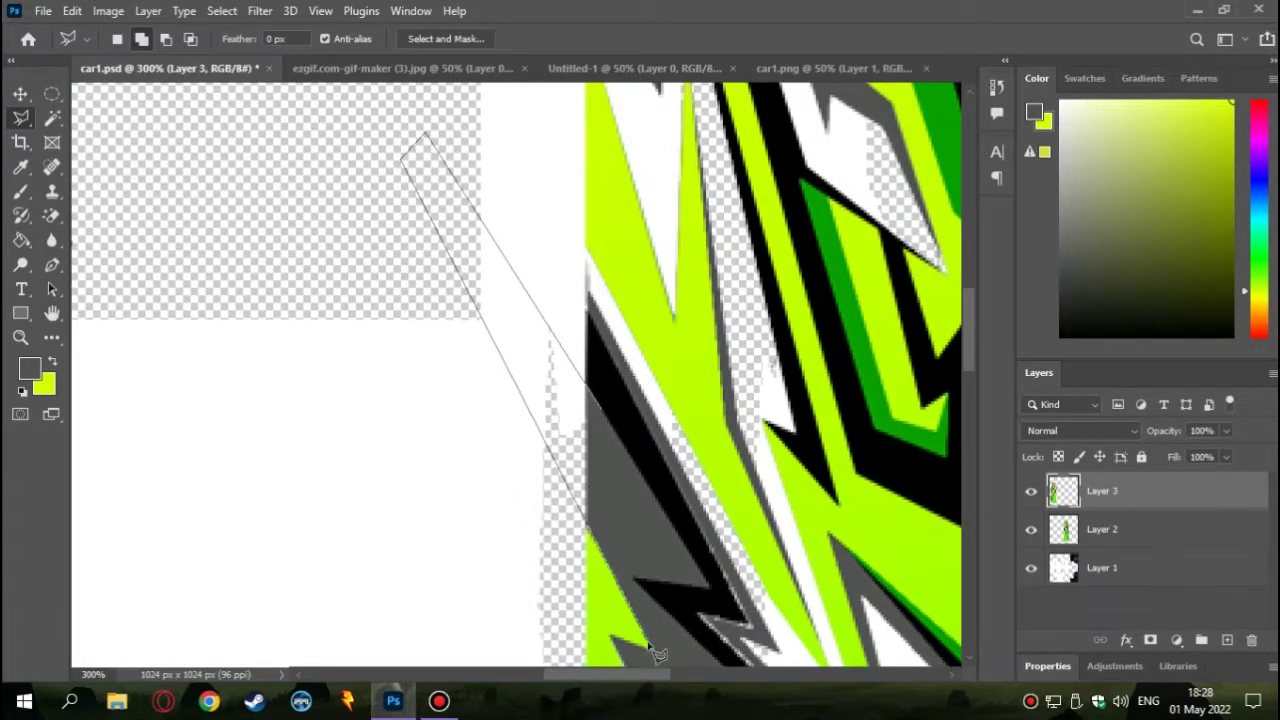
{"action": "double_click", "coordinate": [622, 558]}
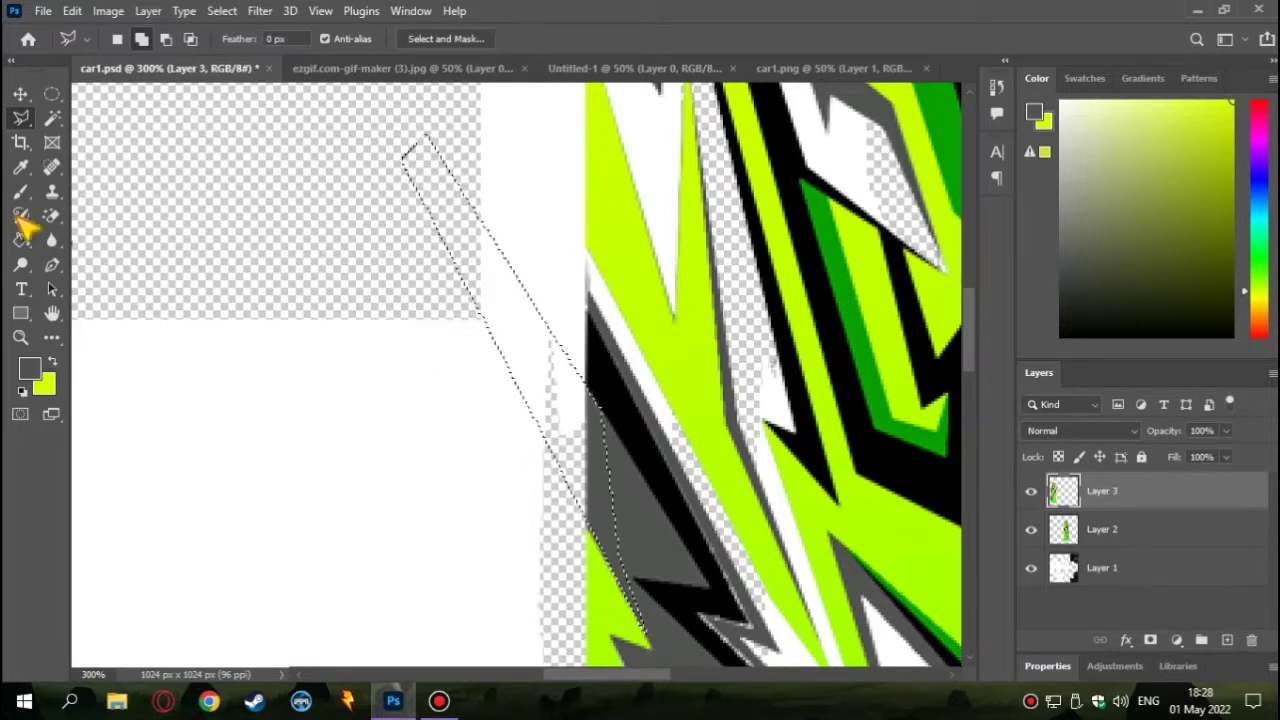
{"action": "left_click", "coordinate": [21, 240]}
{"action": "left_click", "coordinate": [593, 436]}
{"action": "key", "text": "ctrl+d"}
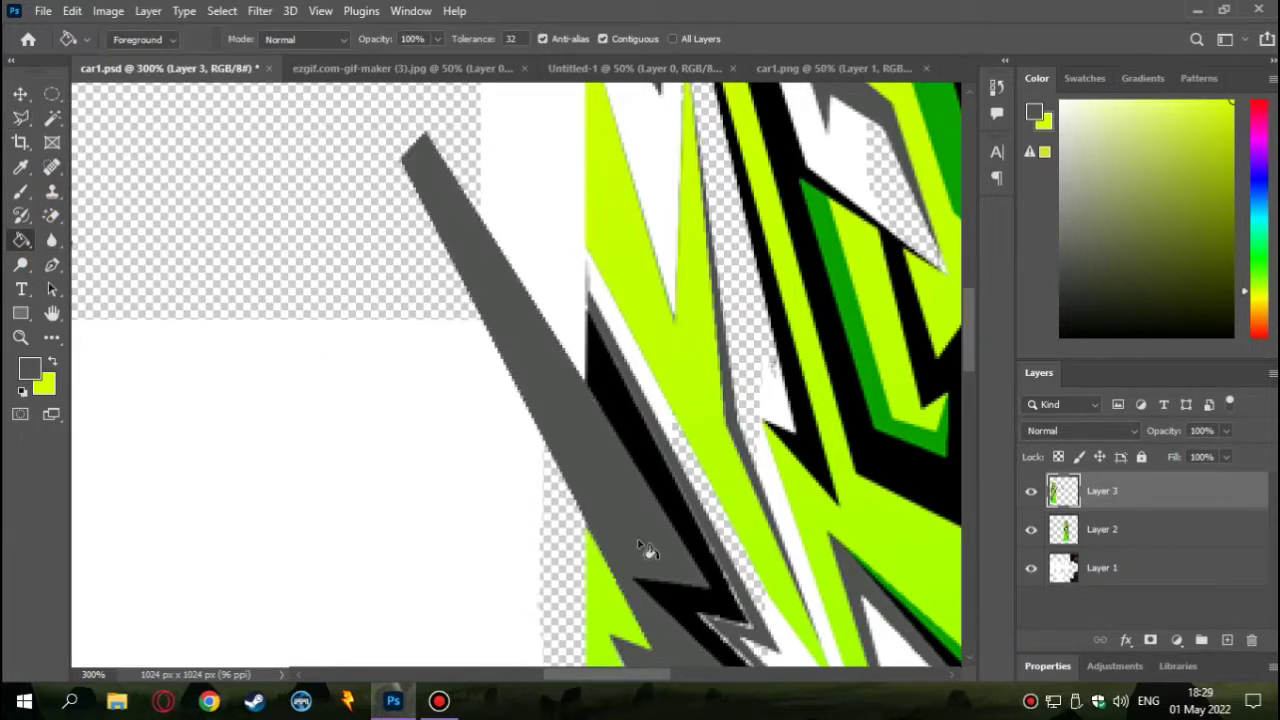
{"action": "key", "text": "ctrl+minus"}
{"action": "key", "text": "ctrl+minus"}
{"action": "key", "text": "ctrl+minus"}
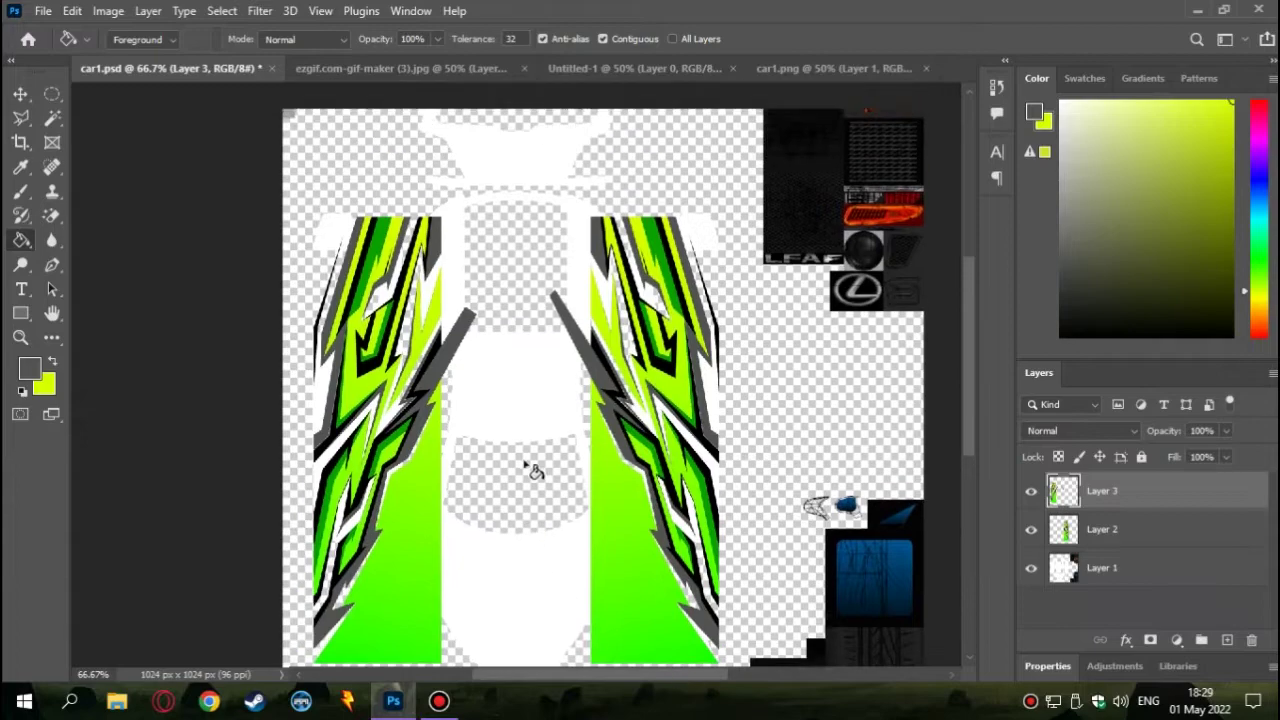
{"action": "key", "text": "ctrl+plus"}
{"action": "key", "text": "ctrl+plus"}
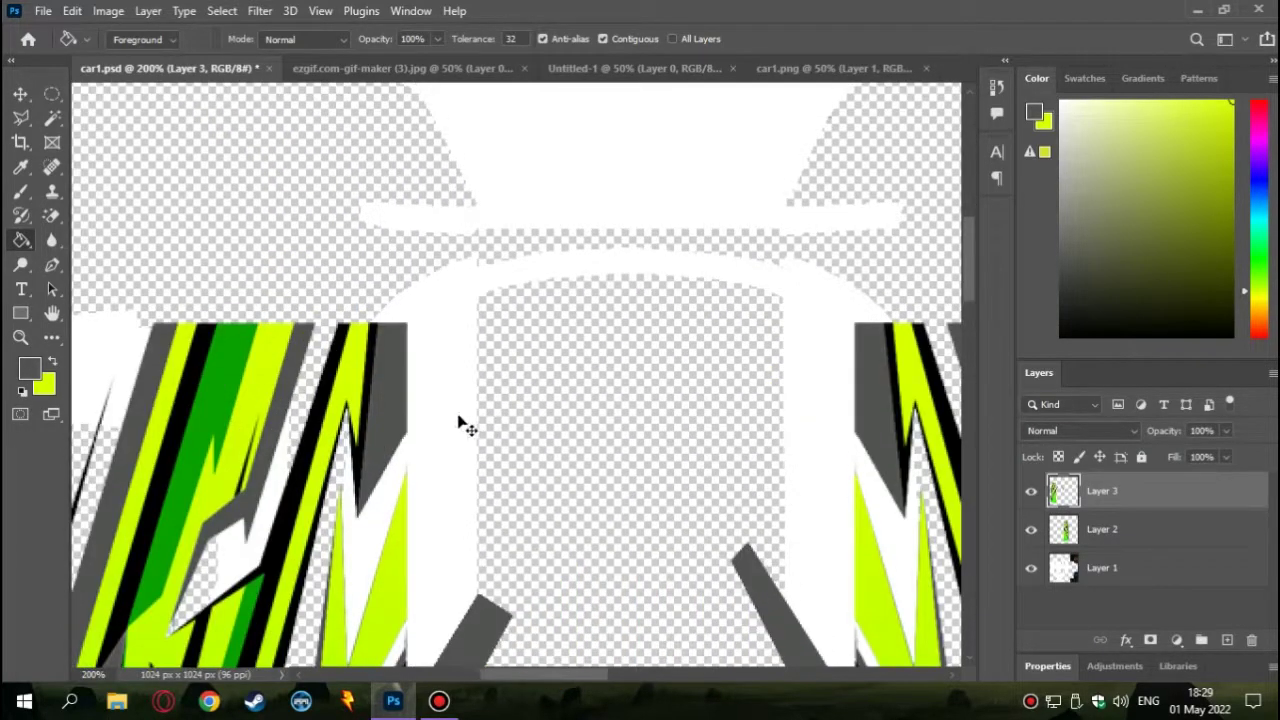
{"action": "key", "text": "ctrl+plus"}
Outline a pointed wedge atop the left stripe beside the roof and fill it dark grey
{"action": "key", "text": "l"}
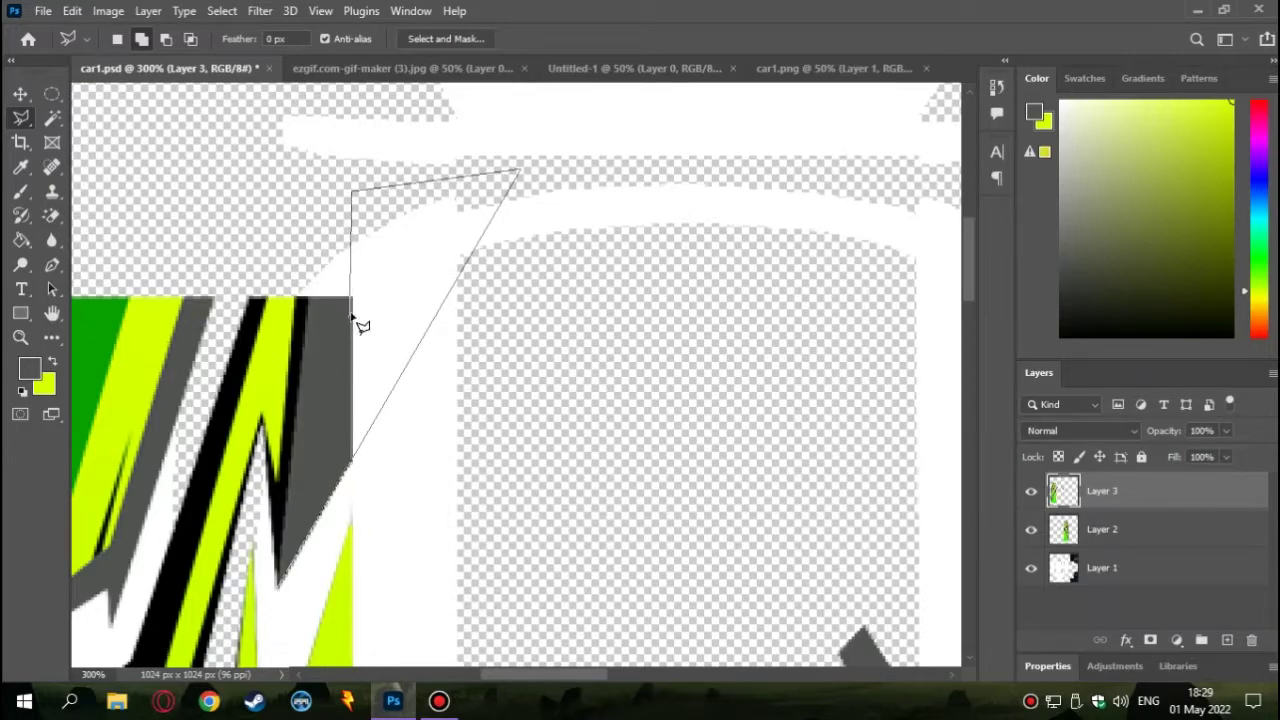
{"action": "left_click", "coordinate": [280, 596]}
{"action": "key", "text": "g"}
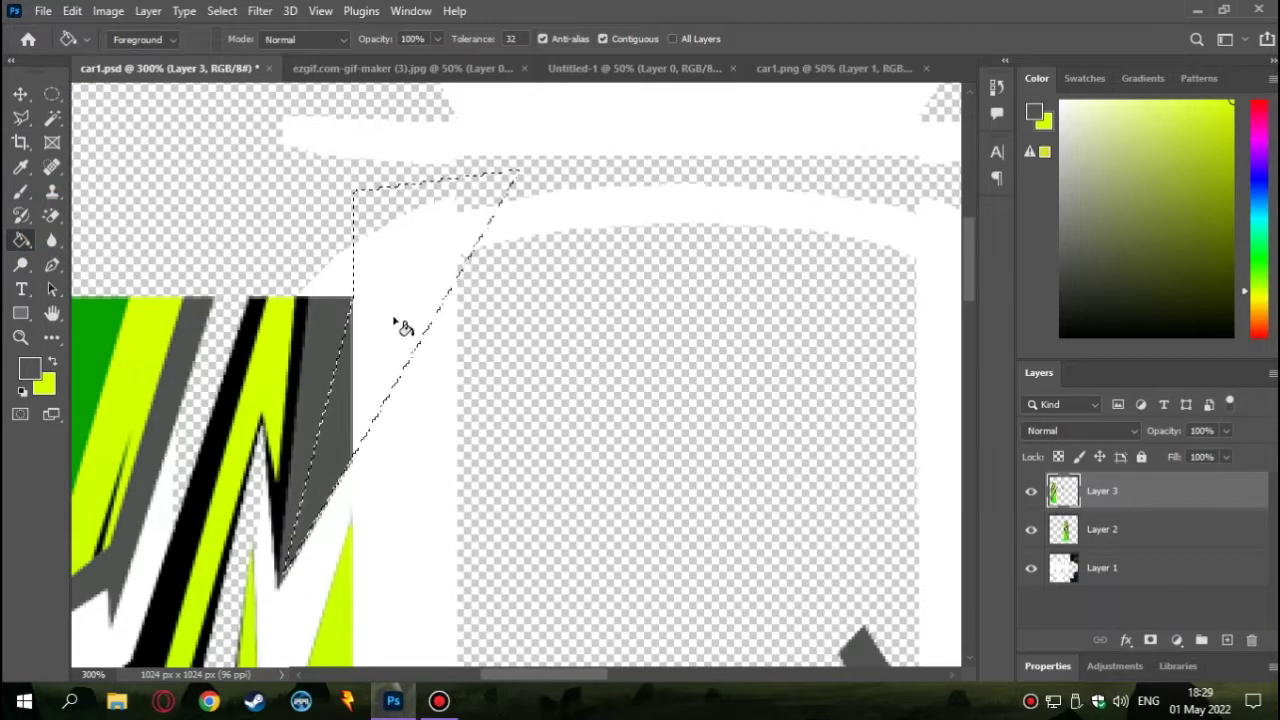
{"action": "left_click", "coordinate": [400, 323]}
{"action": "key", "text": "ctrl+d"}
{"action": "mouse_move", "coordinate": [512, 676]}
{"action": "left_mouse_down"}
{"action": "mouse_move", "coordinate": [608, 678]}
{"action": "mouse_move", "coordinate": [585, 678]}
{"action": "left_mouse_up"}
Outline the mirroring wedge atop the right stripe and fill it dark grey
{"action": "key", "text": "l"}
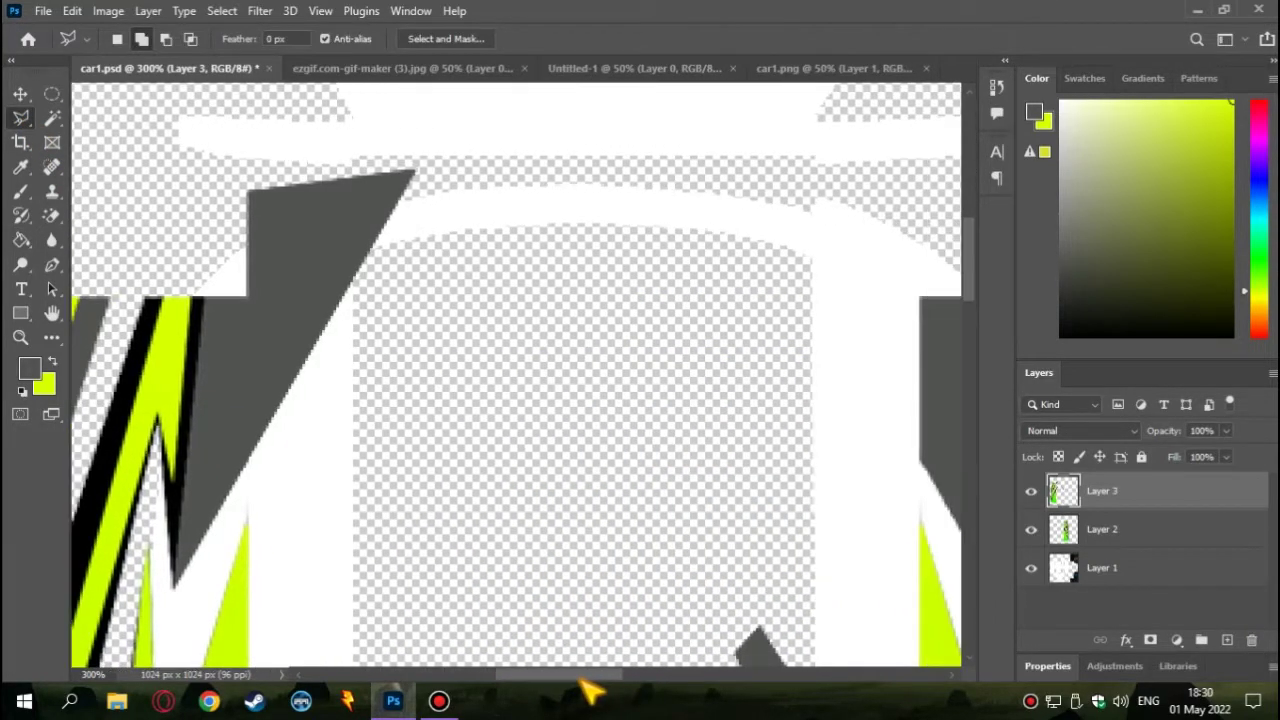
{"action": "key", "text": "ctrl+minus"}
{"action": "scroll", "coordinate": [615, 683], "scroll_direction": "right", "scroll_amount": 3}
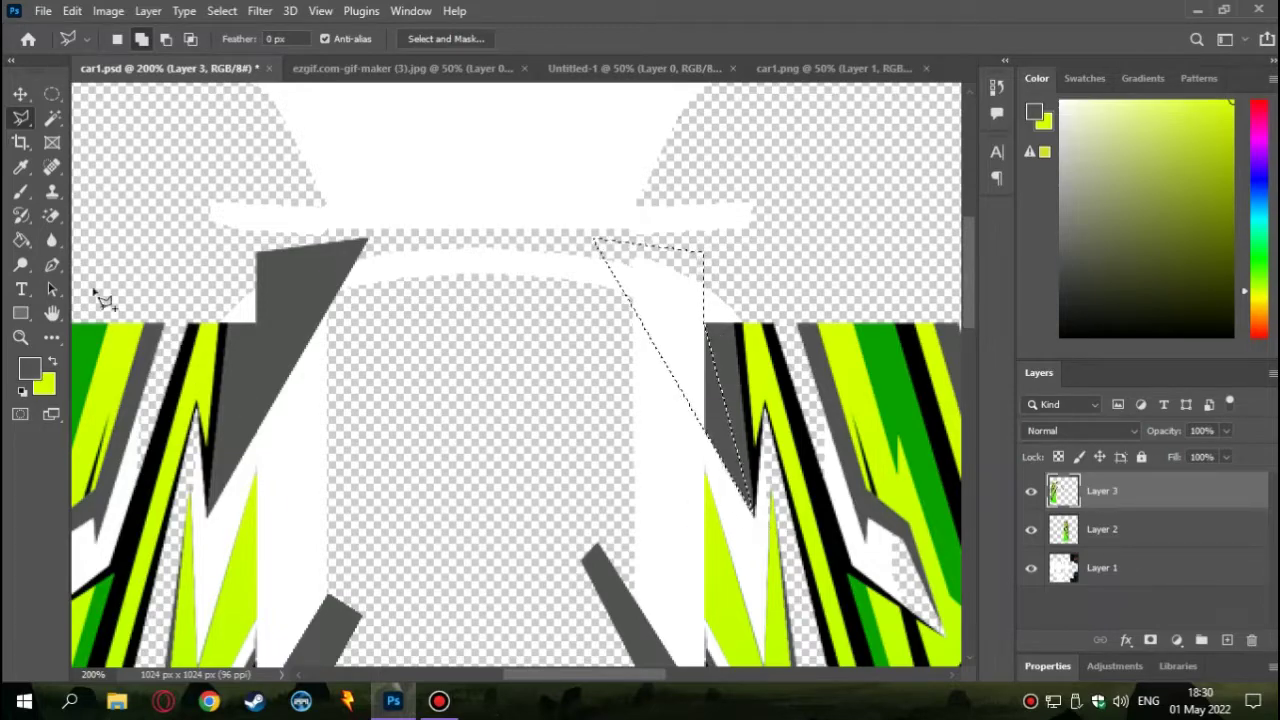
{"action": "key", "text": "g"}
{"action": "left_click", "coordinate": [704, 372]}
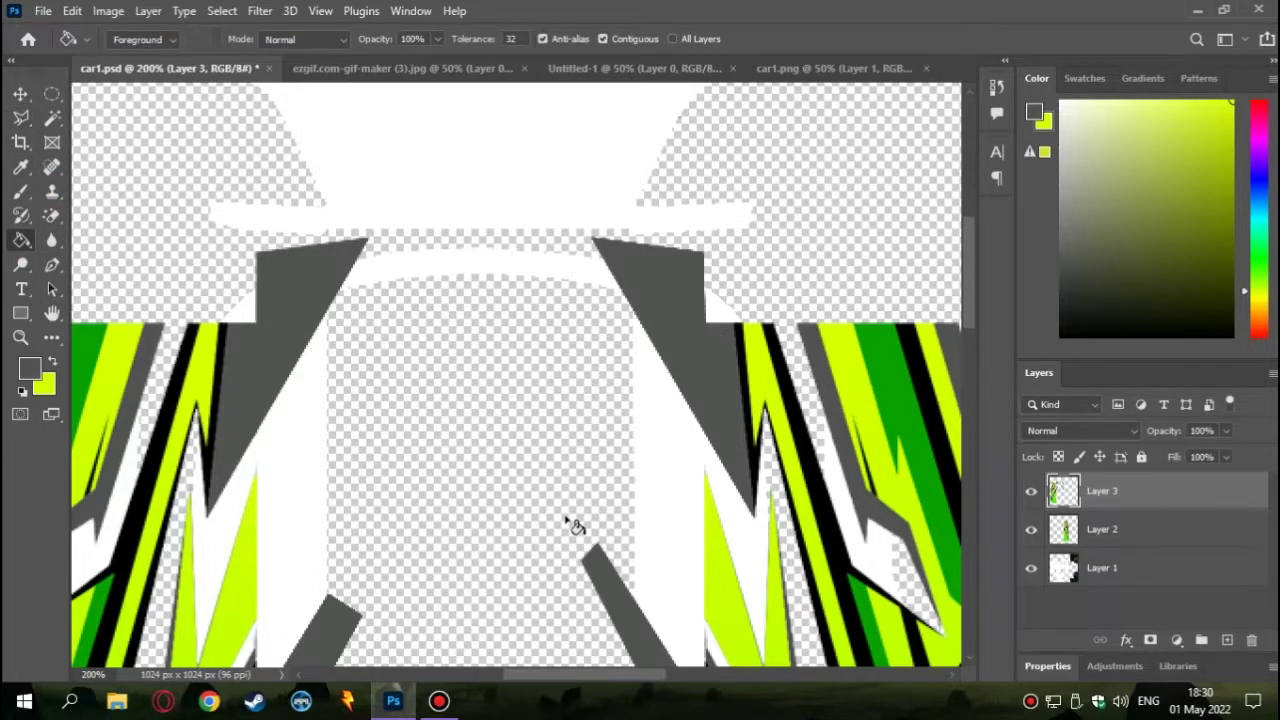
{"action": "key", "text": "ctrl+minus"}
{"action": "key", "text": "ctrl+minus"}
{"action": "scroll", "coordinate": [590, 450], "scroll_direction": "down", "scroll_amount": 2}
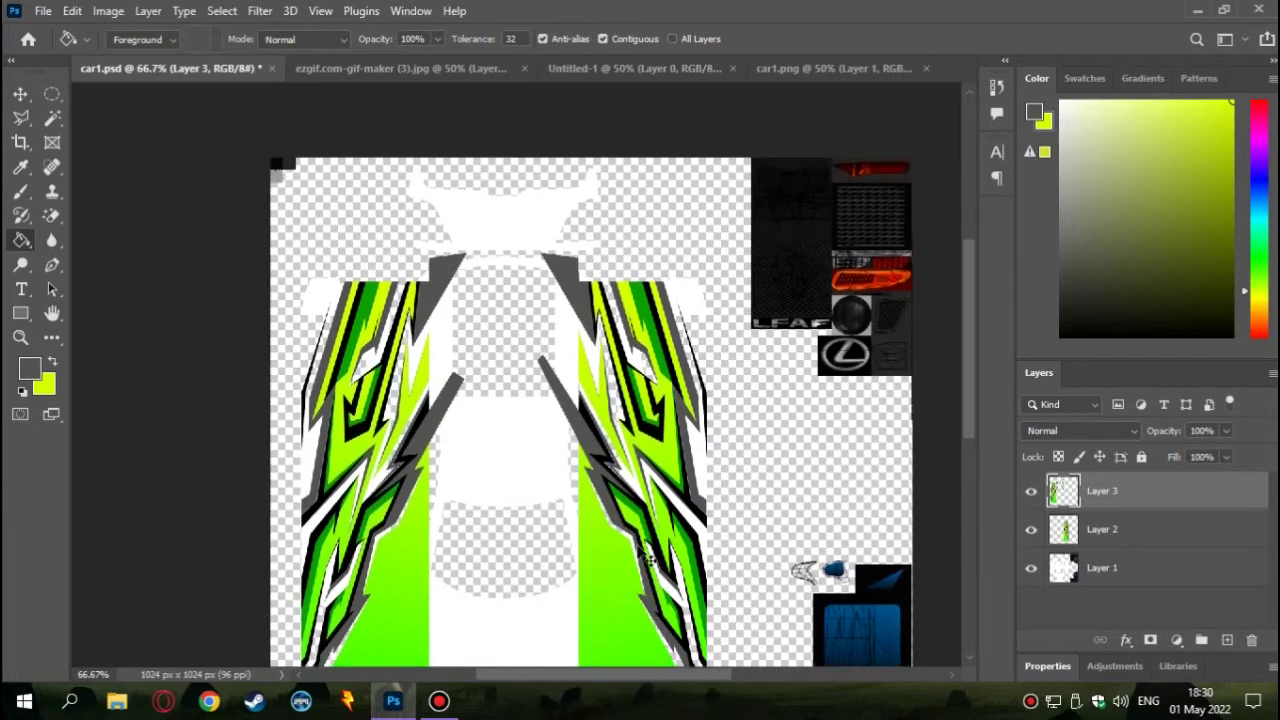
{"action": "key", "text": "ctrl+plus"}
{"action": "key", "text": "ctrl+plus"}
{"action": "scroll", "coordinate": [580, 400], "scroll_direction": "right", "scroll_amount": 3}
{"action": "scroll", "coordinate": [580, 380], "scroll_direction": "up", "scroll_amount": 2}
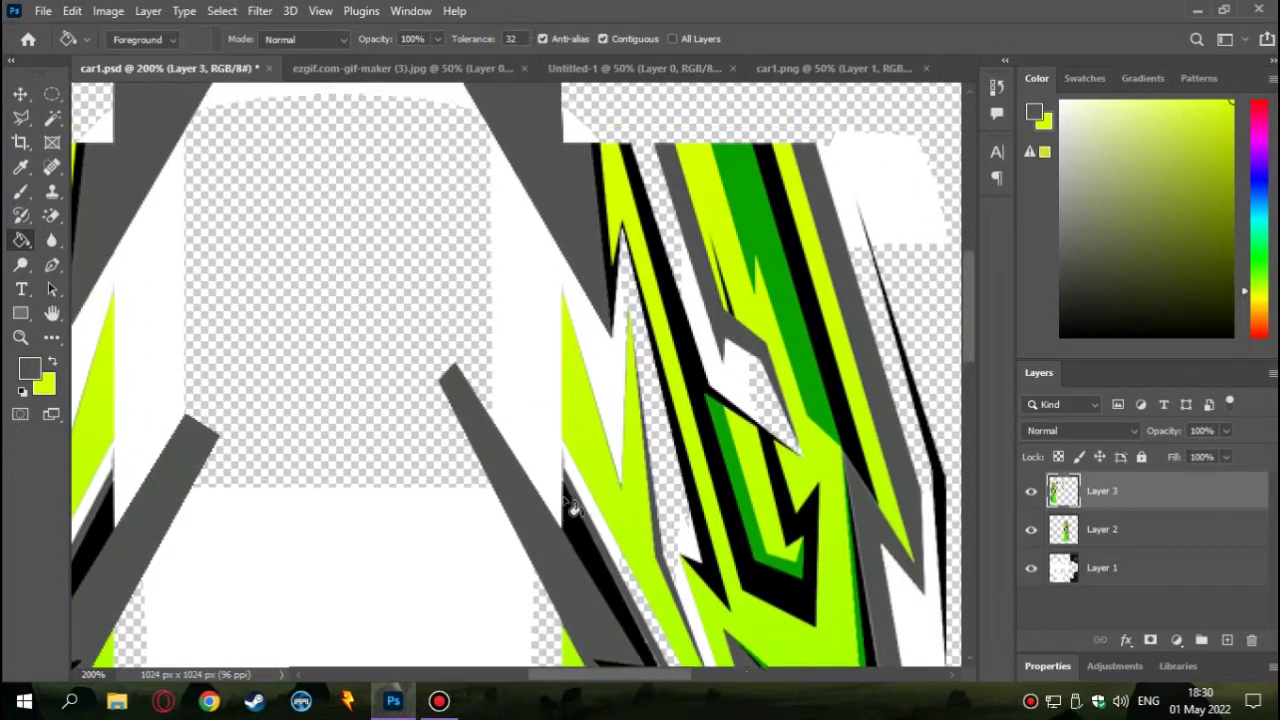
Trace a Polygonal Lasso selection around the white centre strip of the car body
{"action": "key", "text": "l"}
{"action": "key", "text": "ctrl+minus"}
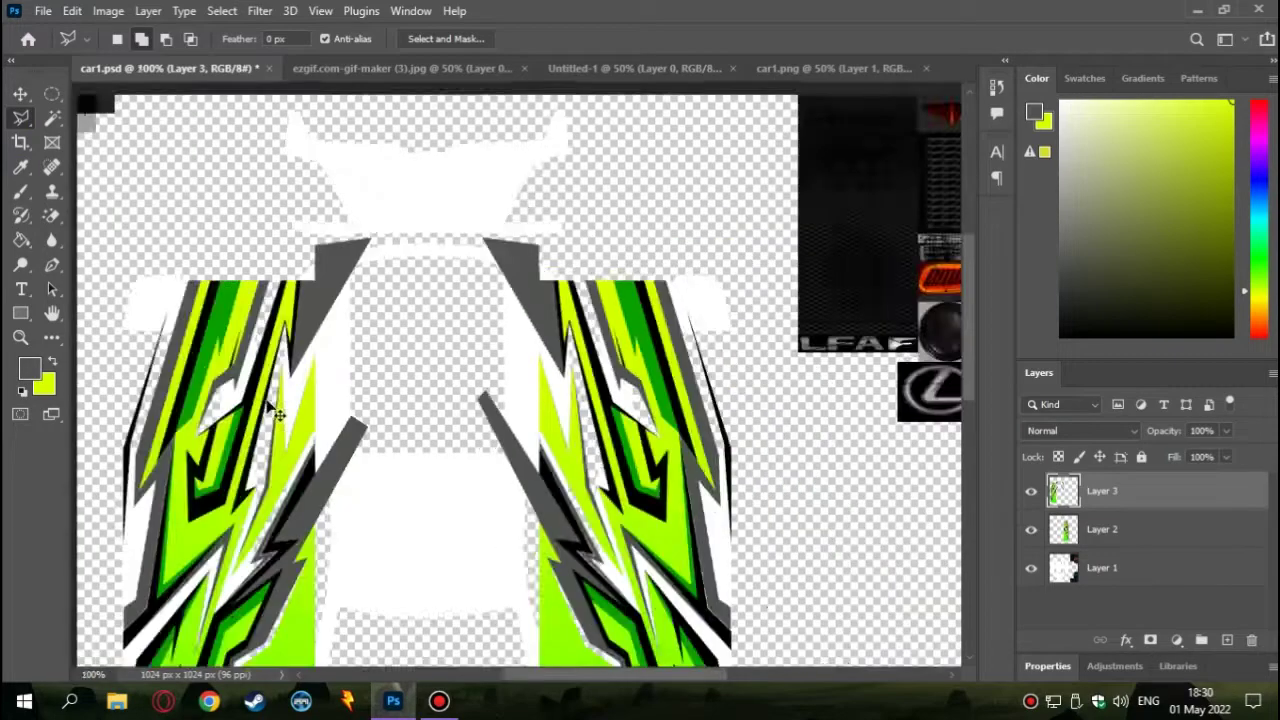
{"action": "key", "text": "ctrl+minus"}
{"action": "scroll", "coordinate": [443, 343], "scroll_direction": "down", "scroll_amount": 1}
{"action": "scroll", "coordinate": [410, 478], "scroll_direction": "down", "scroll_amount": 2}
{"action": "key", "text": "ctrl+plus"}
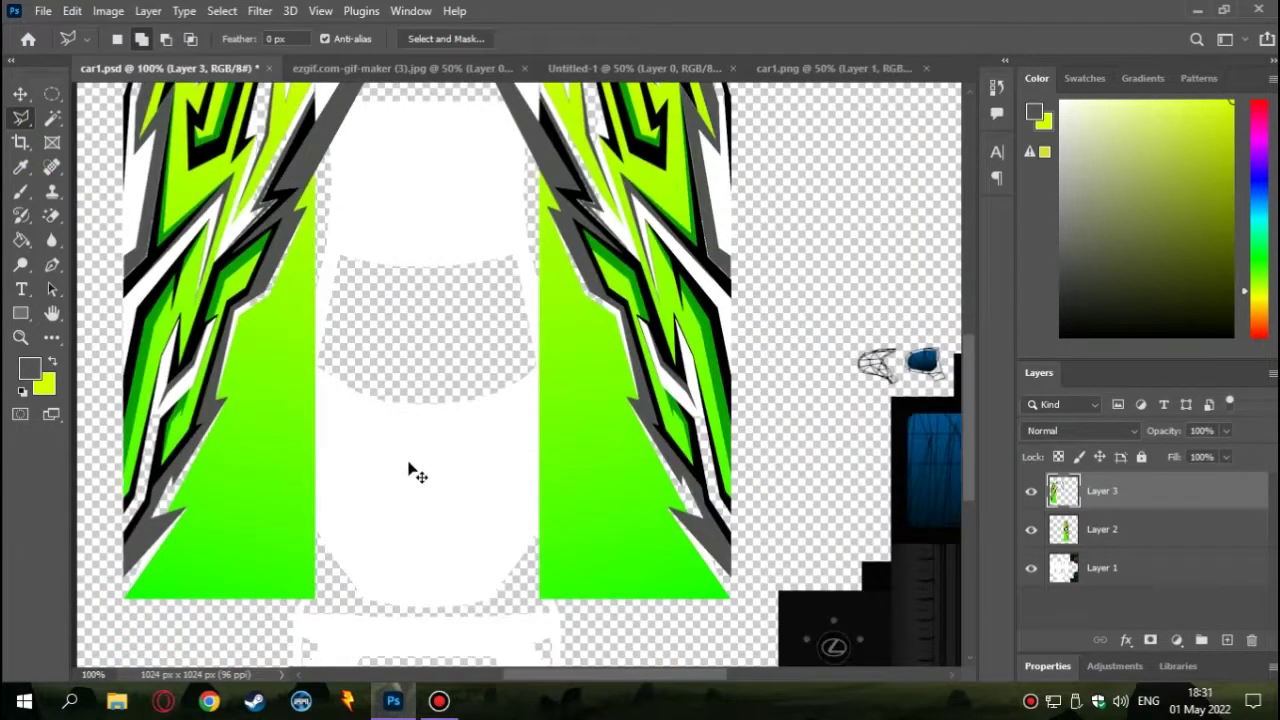
{"action": "key", "text": "ctrl+plus"}
{"action": "left_click_drag", "start_coordinate": [566, 676], "coordinate": [543, 676]}
{"action": "scroll", "coordinate": [457, 449], "scroll_direction": "down", "scroll_amount": 1}
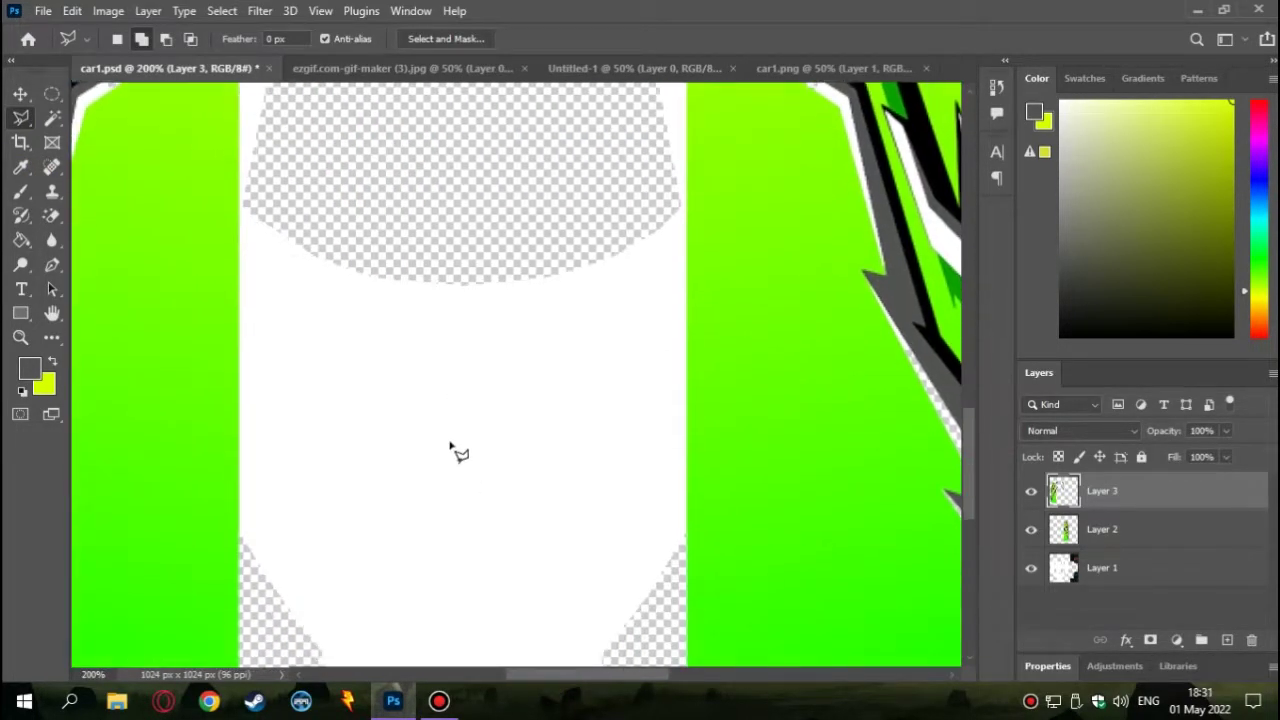
{"action": "scroll", "coordinate": [300, 560], "scroll_direction": "down", "scroll_amount": 3}
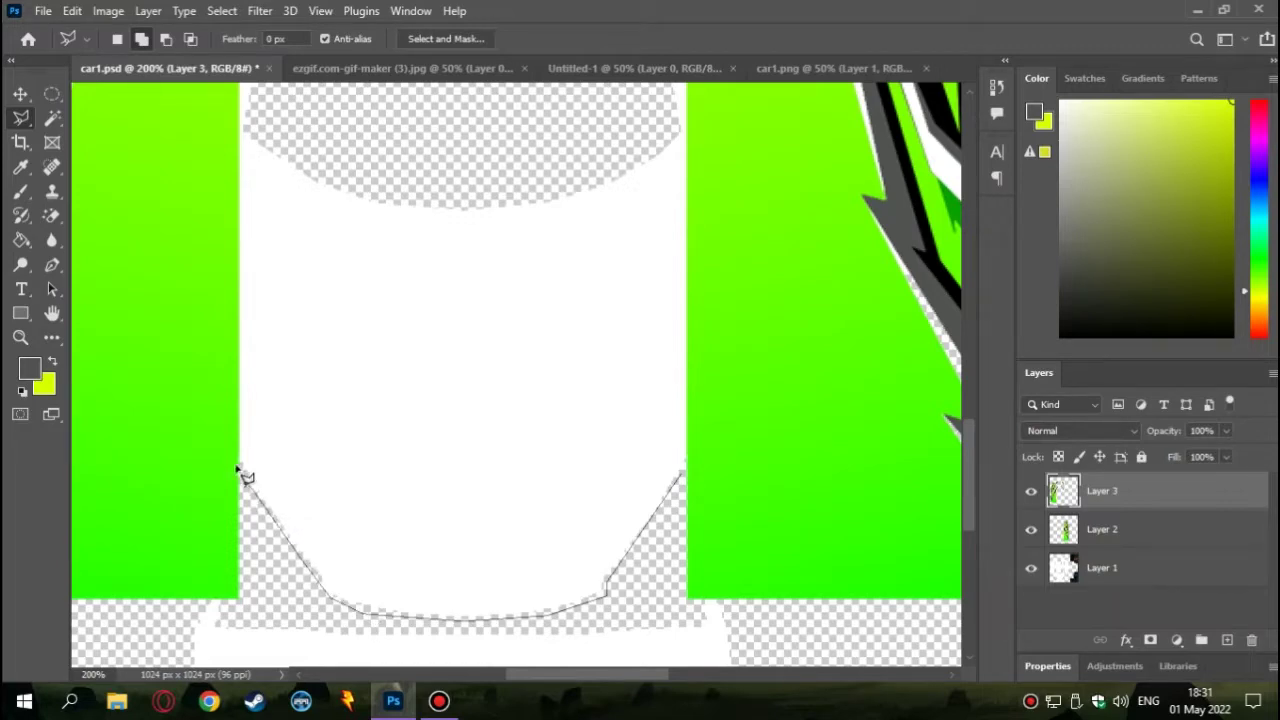
{"action": "scroll", "coordinate": [245, 400], "scroll_direction": "up", "scroll_amount": 1}
{"action": "scroll", "coordinate": [237, 277], "scroll_direction": "up", "scroll_amount": 1}
{"action": "scroll", "coordinate": [243, 200], "scroll_direction": "up", "scroll_amount": 2}
{"action": "scroll", "coordinate": [235, 100], "scroll_direction": "up", "scroll_amount": 1}
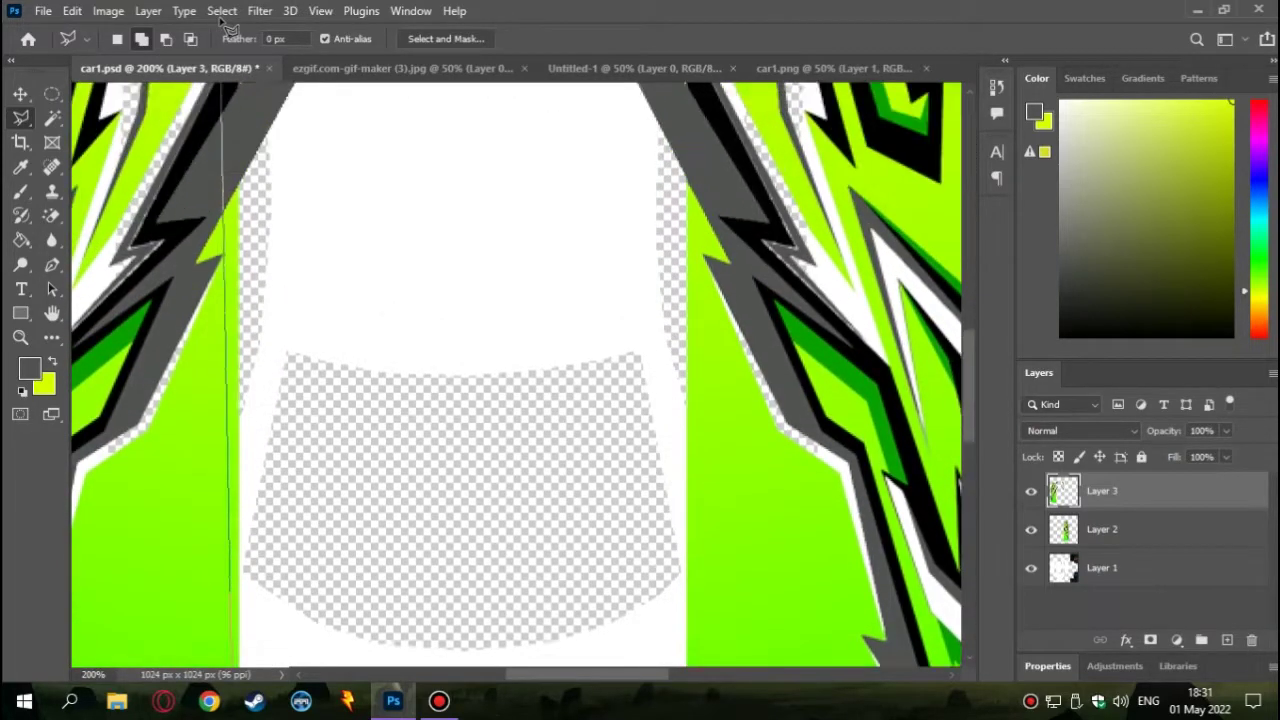
{"action": "scroll", "coordinate": [240, 150], "scroll_direction": "up", "scroll_amount": 1}
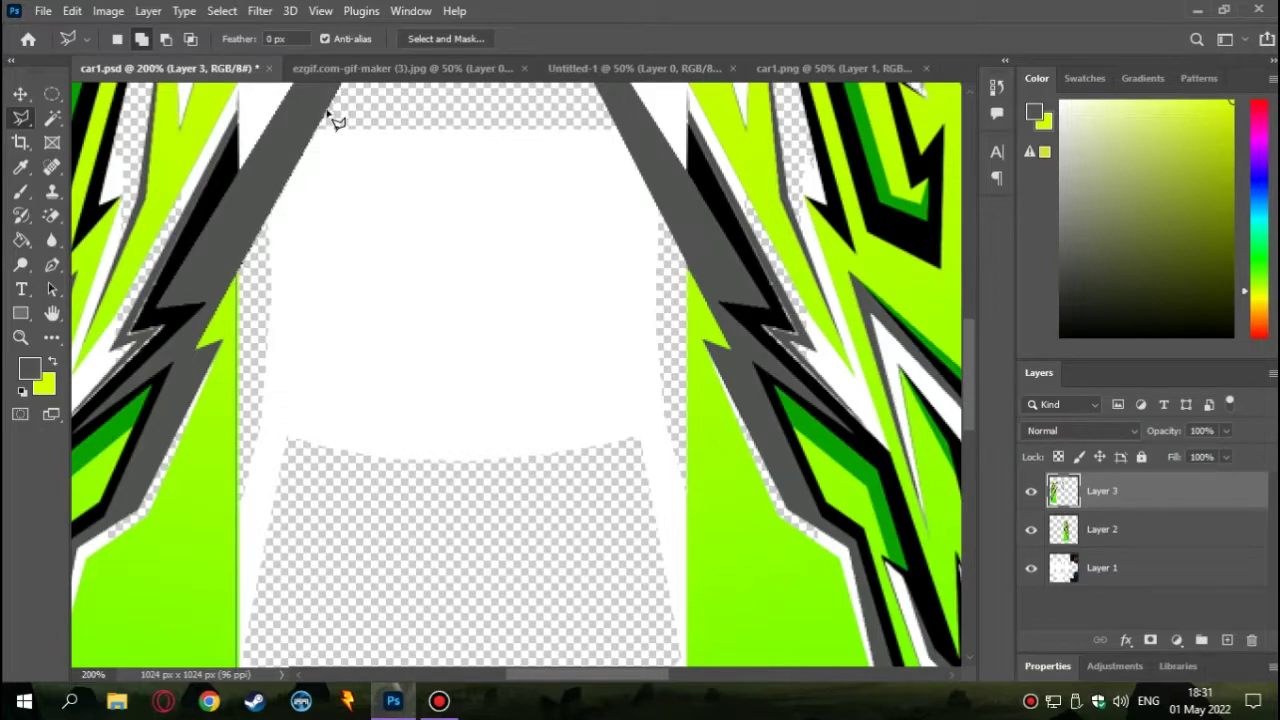
{"action": "scroll", "coordinate": [420, 200], "scroll_direction": "up", "scroll_amount": 2}
{"action": "scroll", "coordinate": [500, 280], "scroll_direction": "right", "scroll_amount": 1}
{"action": "scroll", "coordinate": [555, 400], "scroll_direction": "down", "scroll_amount": 3}
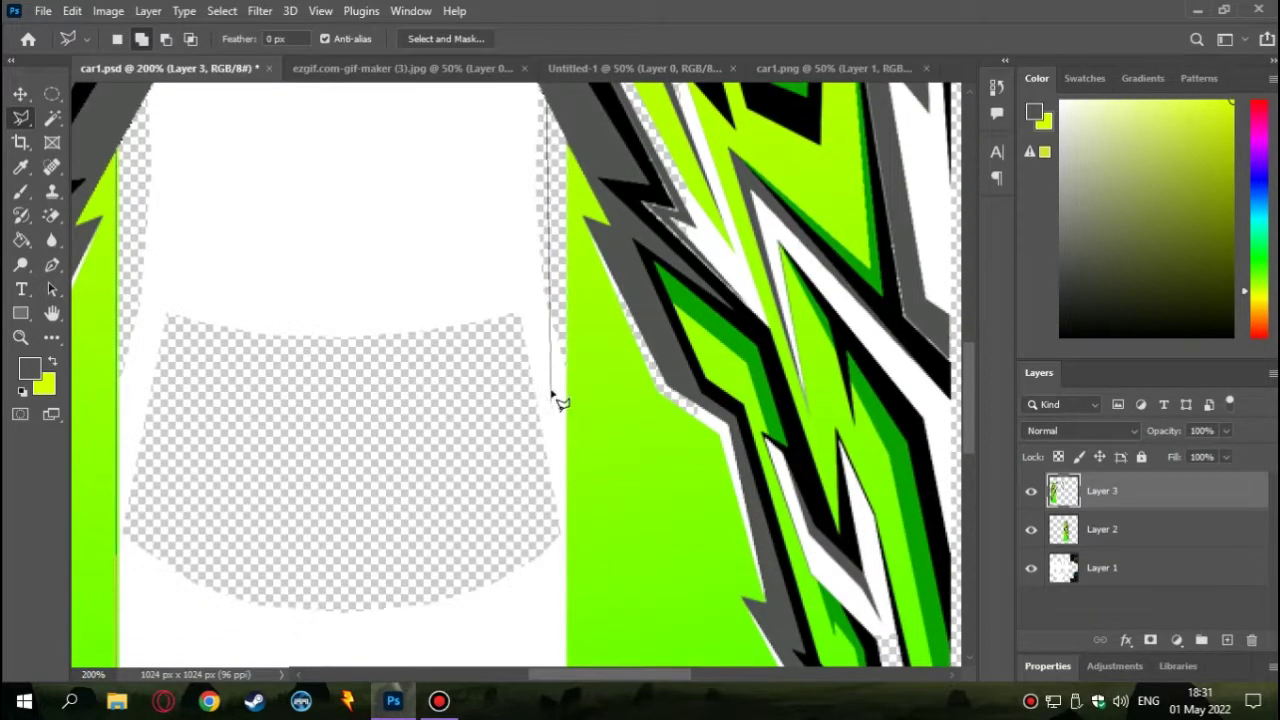
{"action": "scroll", "coordinate": [573, 428], "scroll_direction": "down", "scroll_amount": 2}
{"action": "scroll", "coordinate": [575, 340], "scroll_direction": "up", "scroll_amount": 1}
{"action": "scroll", "coordinate": [580, 280], "scroll_direction": "down", "scroll_amount": 1}
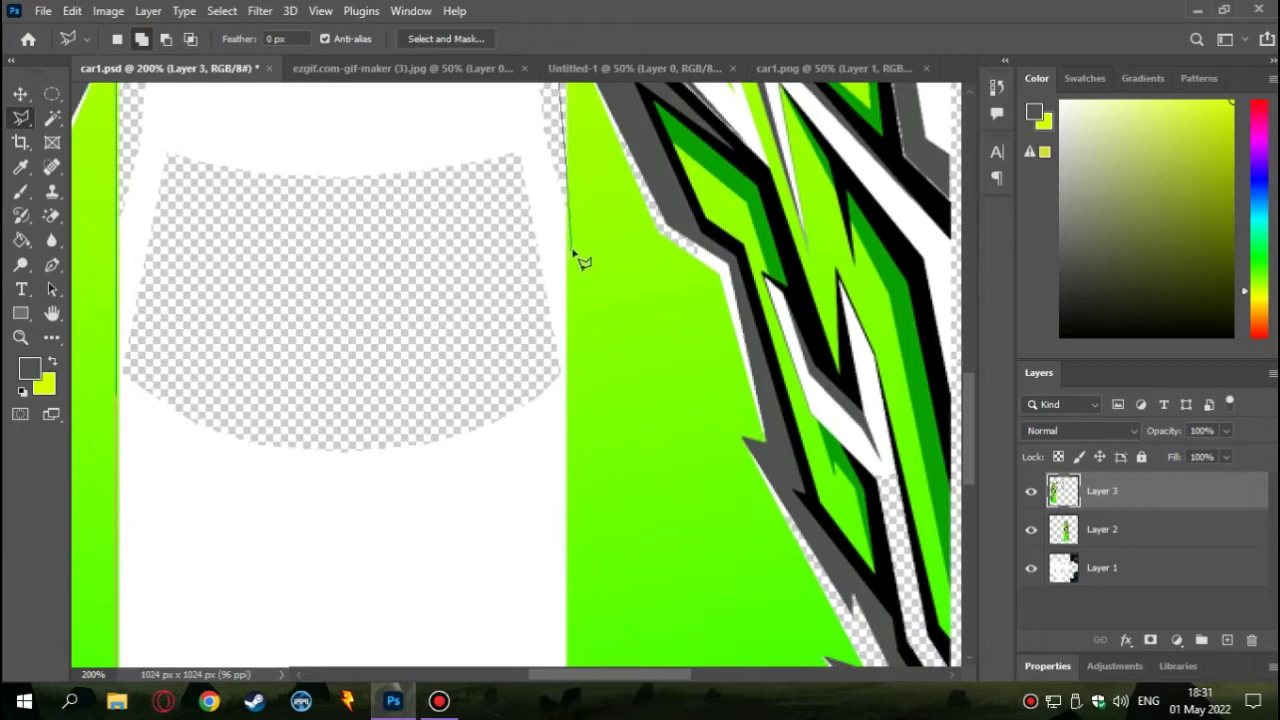
{"action": "scroll", "coordinate": [571, 434], "scroll_direction": "down", "scroll_amount": 2}
{"action": "double_click", "coordinate": [543, 503]}
Trace around the windshield panel to cut it out of the body selection
{"action": "key", "text": "ctrl+1"}
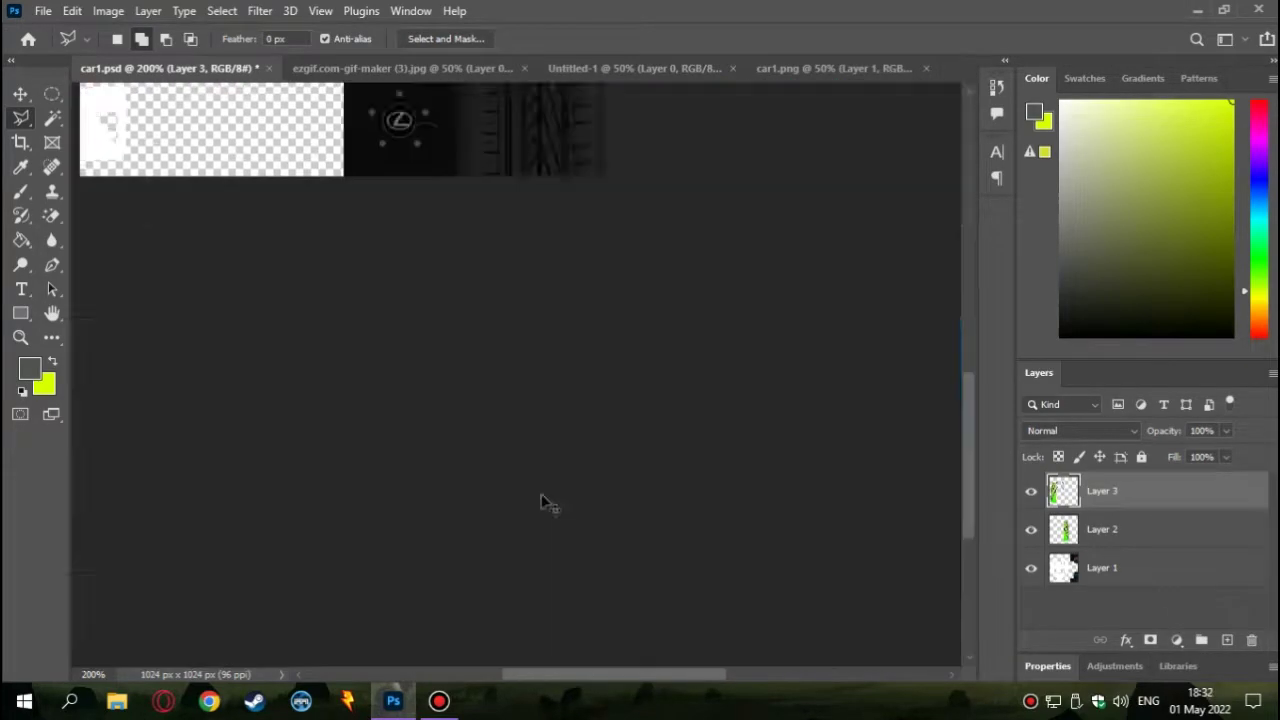
{"action": "scroll", "coordinate": [510, 438], "scroll_direction": "up", "scroll_amount": 1}
{"action": "scroll", "coordinate": [371, 380], "scroll_direction": "up", "scroll_amount": 1}
{"action": "scroll", "coordinate": [486, 216], "scroll_direction": "up", "scroll_amount": 1}
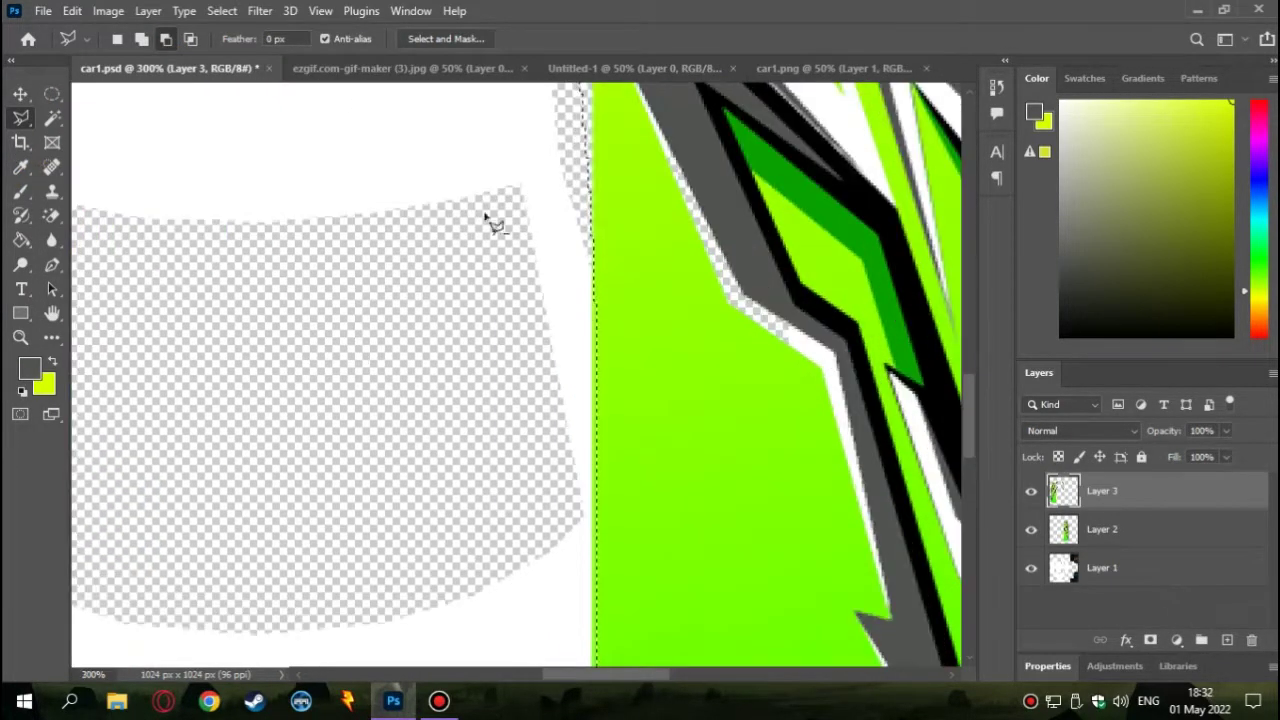
{"action": "scroll", "coordinate": [570, 540], "scroll_direction": "down", "scroll_amount": 2}
{"action": "scroll", "coordinate": [480, 527], "scroll_direction": "left", "scroll_amount": 2}
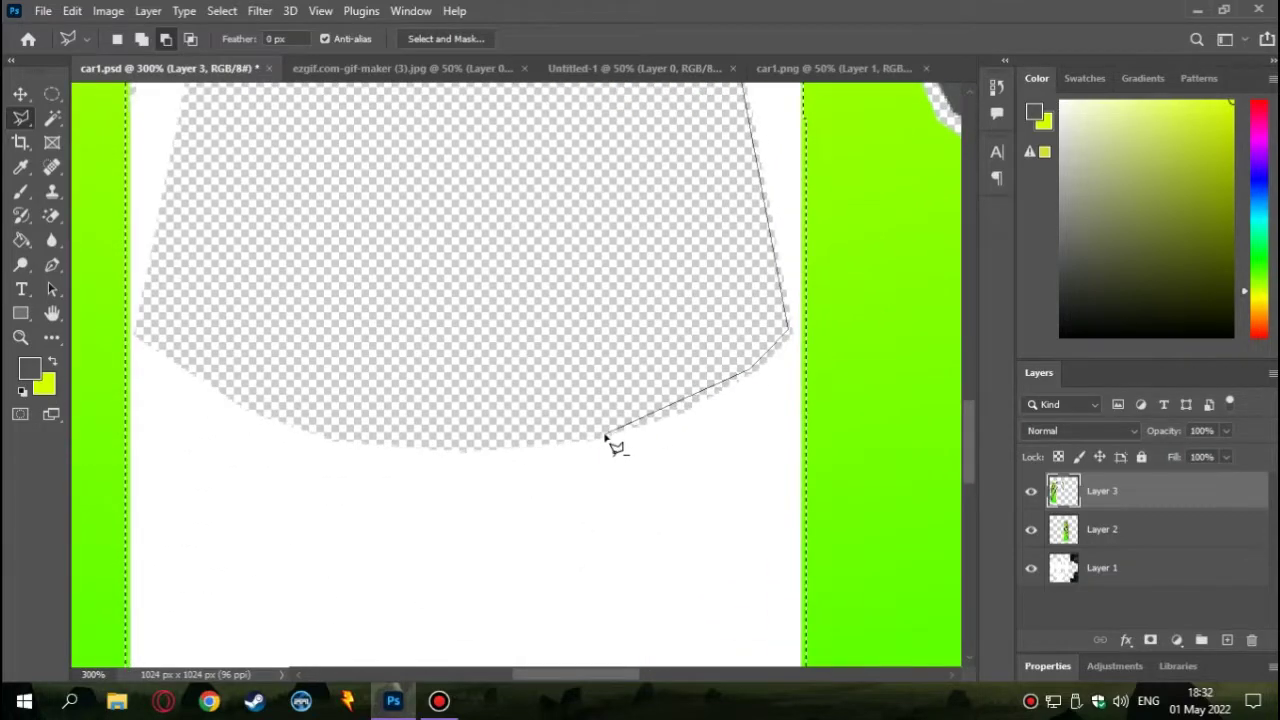
{"action": "scroll", "coordinate": [209, 210], "scroll_direction": "up", "scroll_amount": 2}
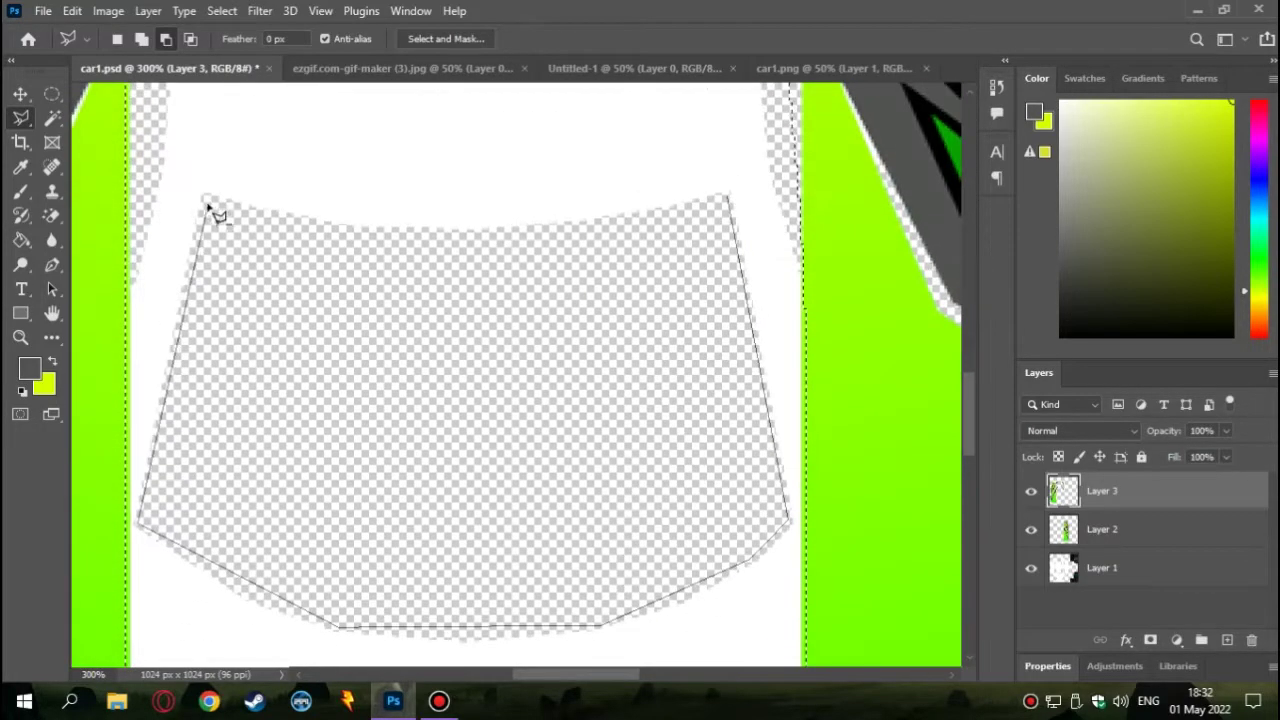
{"action": "left_click", "coordinate": [726, 198]}
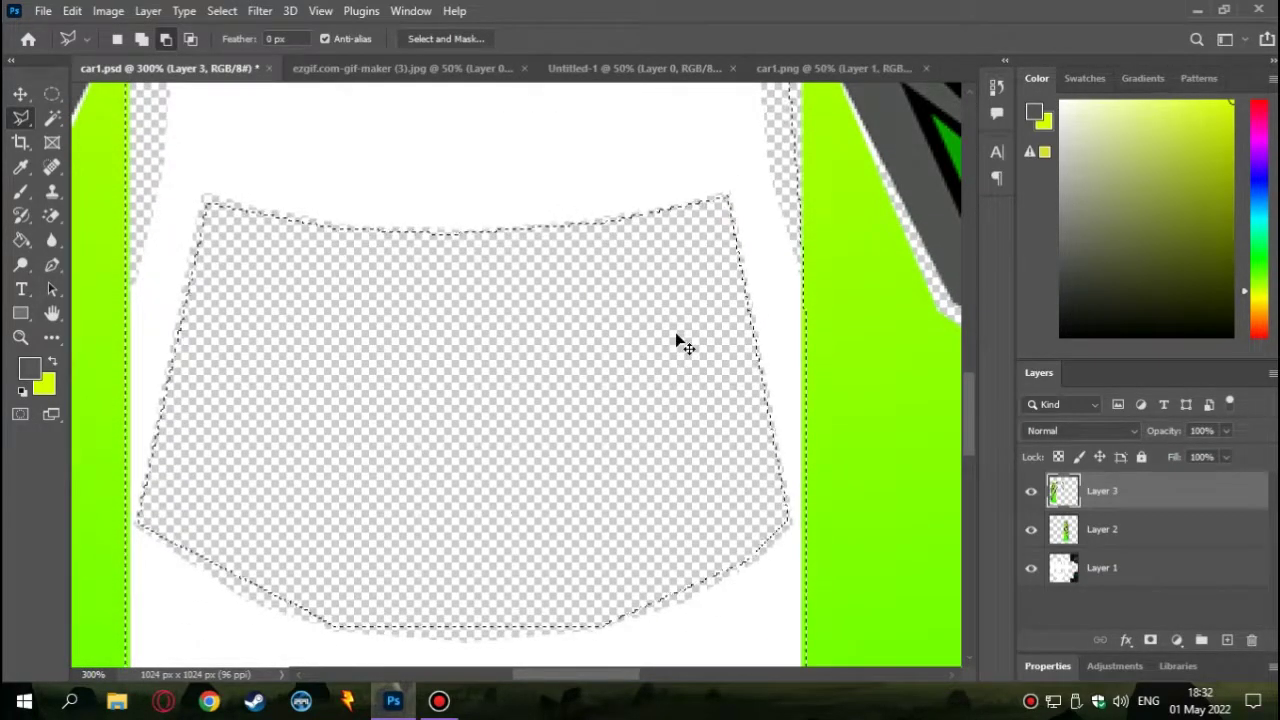
{"action": "scroll", "coordinate": [677, 343], "scroll_direction": "down", "scroll_amount": 3}
{"action": "scroll", "coordinate": [566, 337], "scroll_direction": "up", "scroll_amount": 1}
{"action": "scroll", "coordinate": [558, 333], "scroll_direction": "down", "scroll_amount": 1}
{"action": "scroll", "coordinate": [808, 531], "scroll_direction": "up", "scroll_amount": 1}
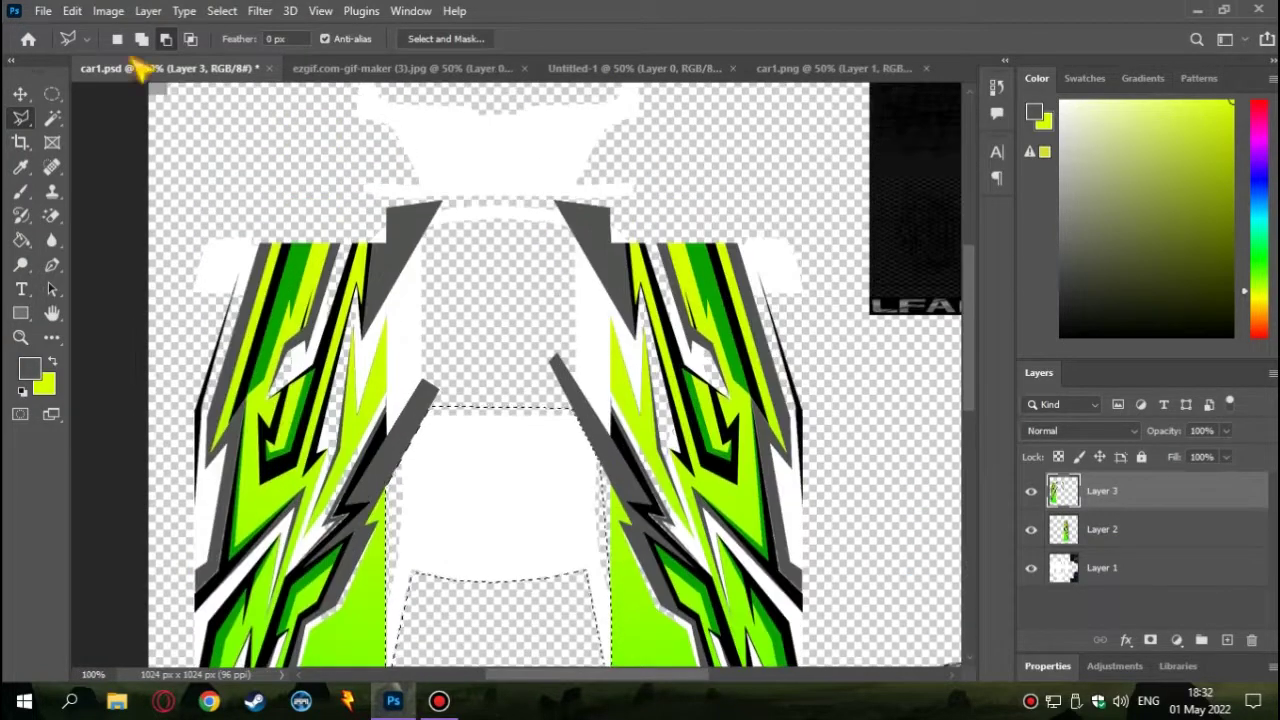
{"action": "scroll", "coordinate": [500, 251], "scroll_direction": "up", "scroll_amount": 1}
{"action": "scroll", "coordinate": [645, 207], "scroll_direction": "up", "scroll_amount": 1}
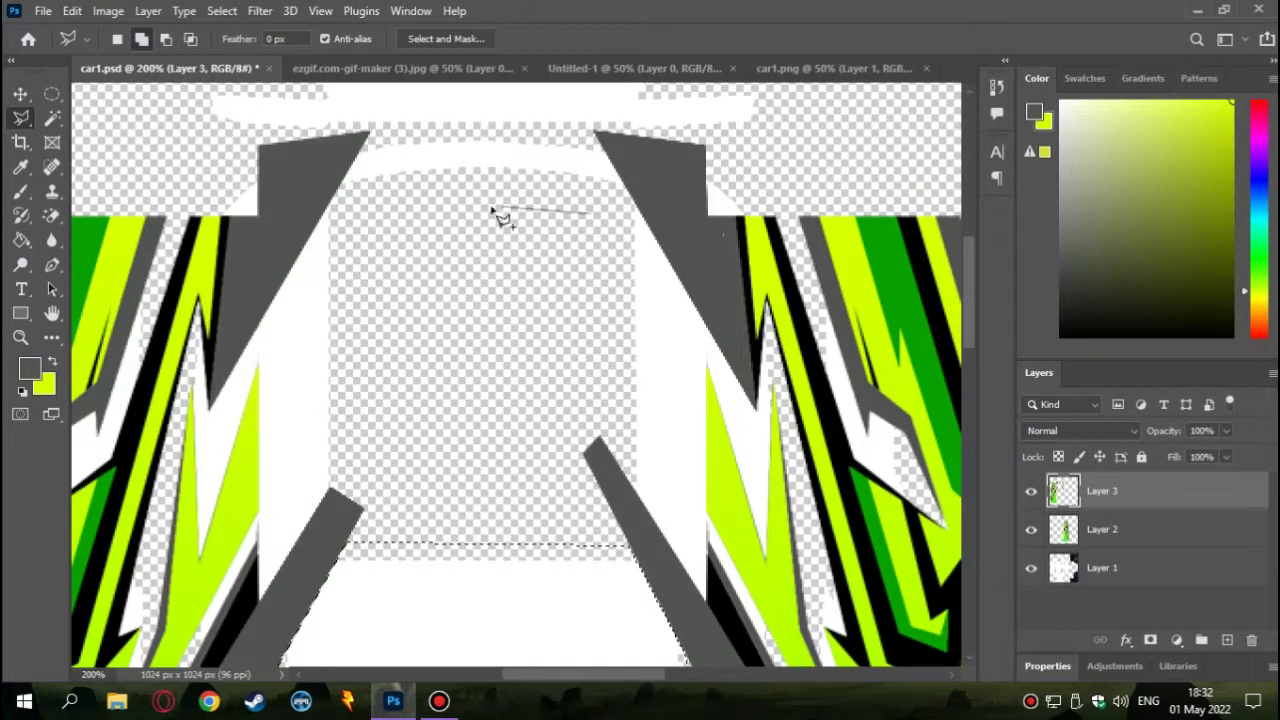
Set the foreground colour to bright green
{"action": "left_click", "coordinate": [29, 369]}
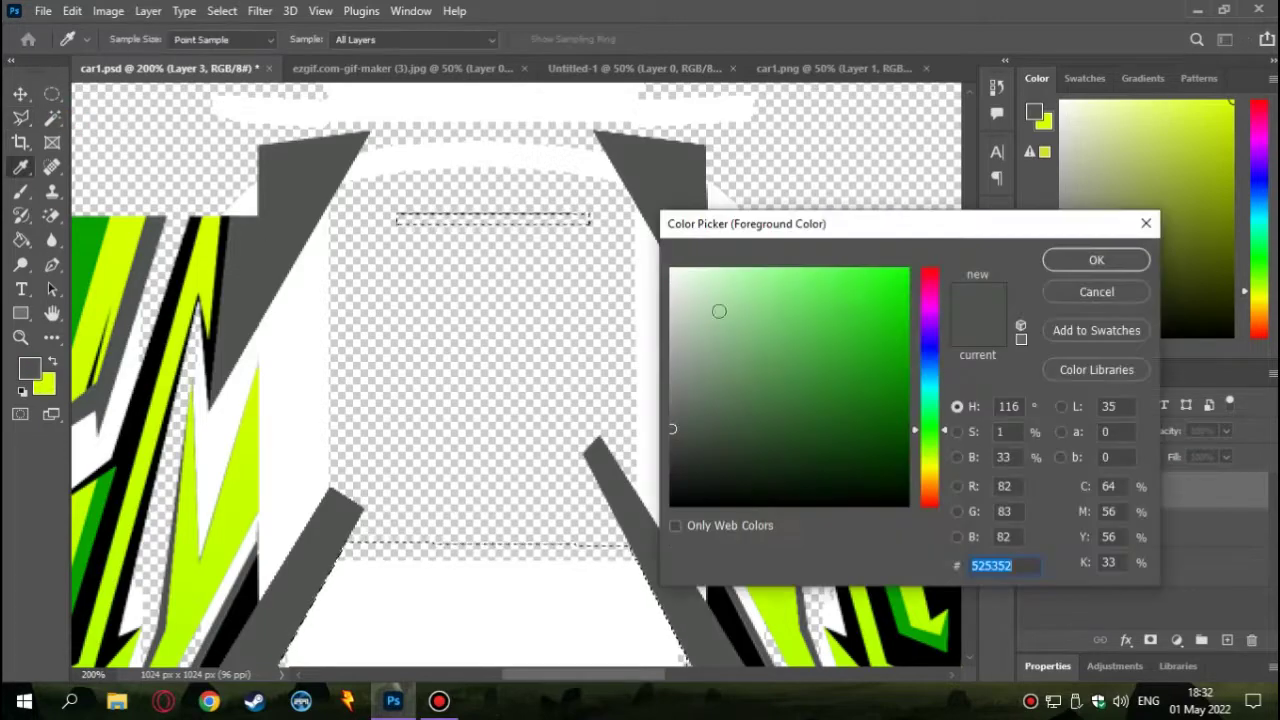
{"action": "key", "text": "ctrl+v"}
{"action": "left_click", "coordinate": [1071, 257]}
Drag a vertical green-to-yellow-green gradient across the selected car-body strip
{"action": "right_click", "coordinate": [20, 240]}
{"action": "left_click", "coordinate": [100, 241]}
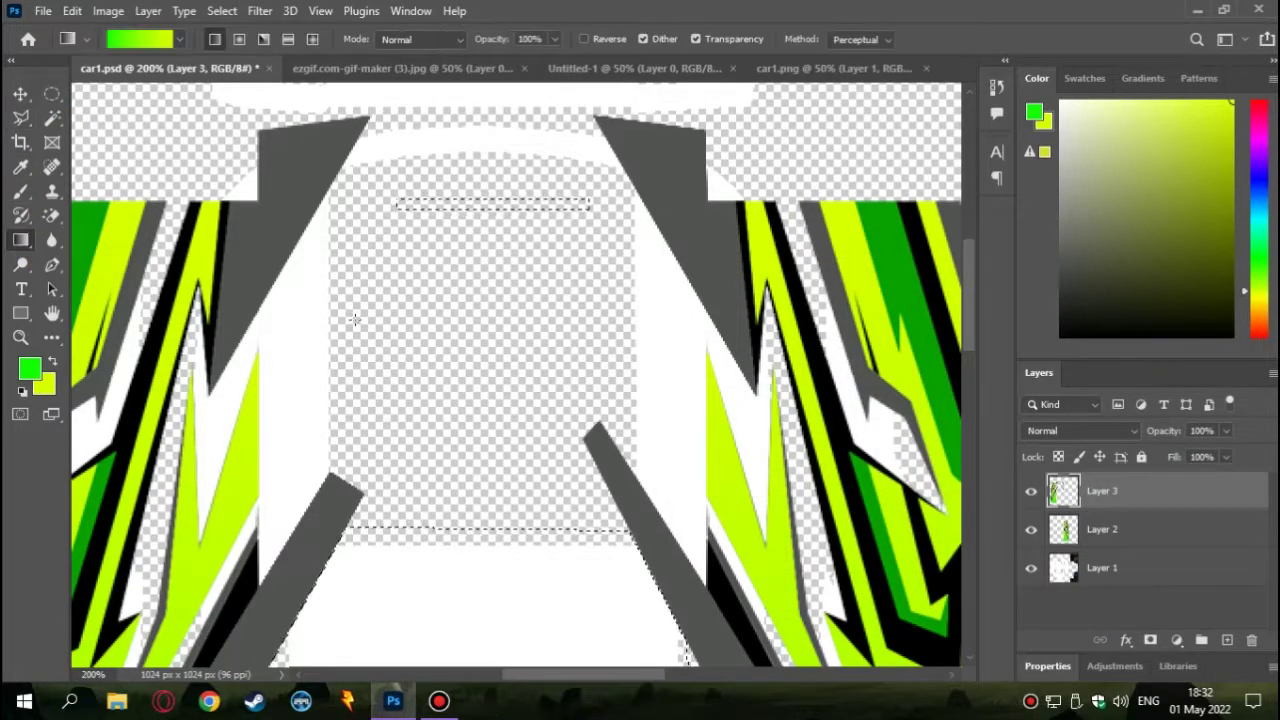
{"action": "left_click", "coordinate": [439, 700]}
{"action": "scroll", "coordinate": [491, 343], "scroll_direction": "down", "scroll_amount": 1}
{"action": "scroll", "coordinate": [483, 386], "scroll_direction": "down", "scroll_amount": 1}
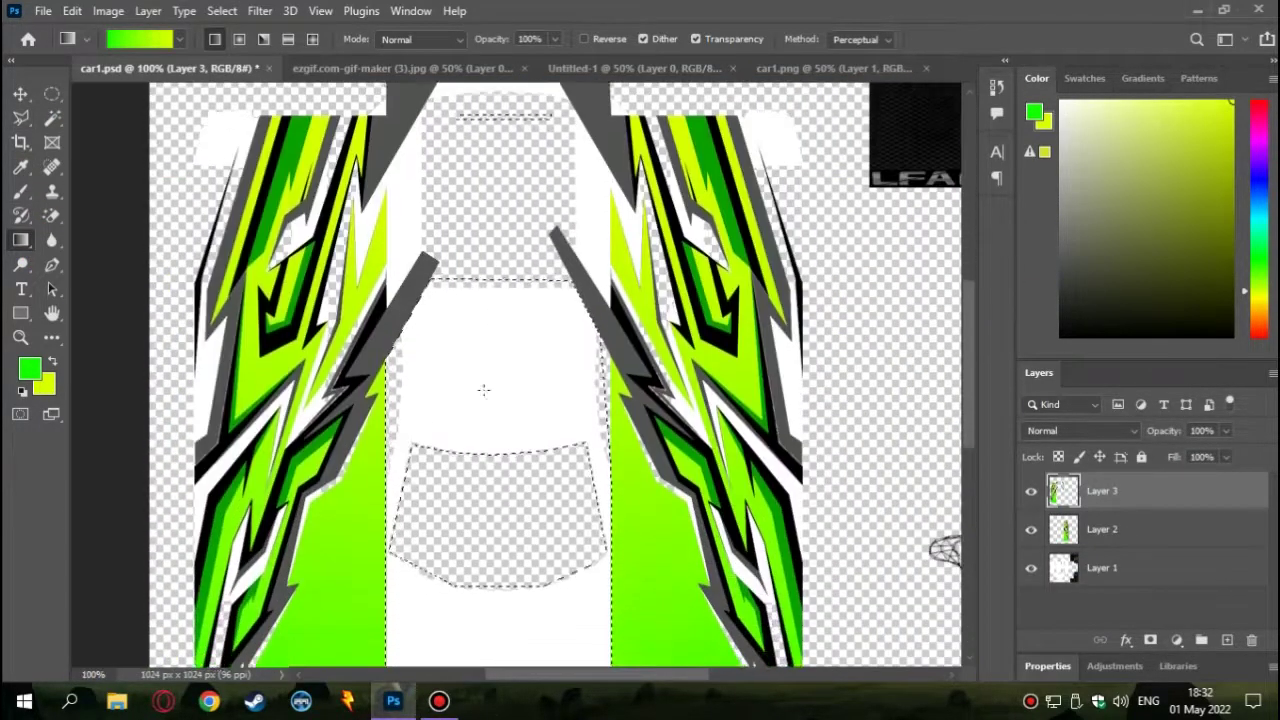
{"action": "scroll", "coordinate": [483, 386], "scroll_direction": "down", "scroll_amount": 1}
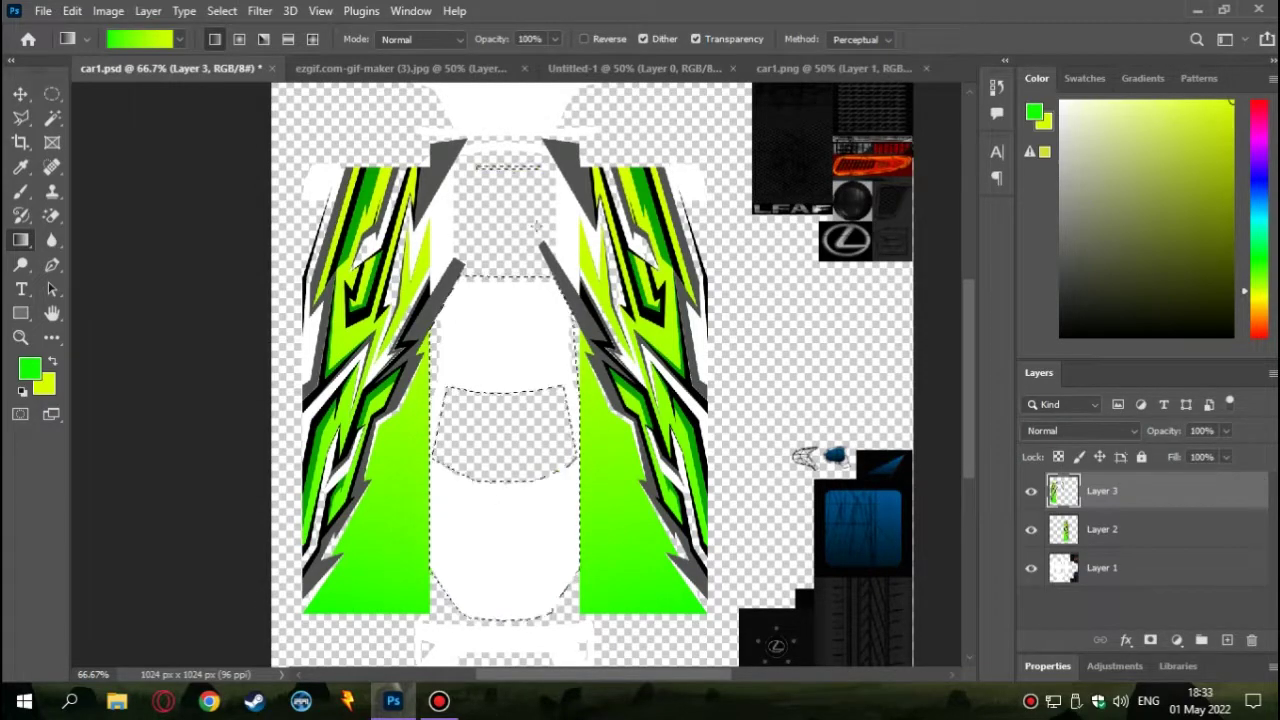
{"action": "left_click_drag", "start_coordinate": [497, 618], "coordinate": [505, 168]}
{"action": "scroll", "coordinate": [612, 479], "scroll_direction": "down", "scroll_amount": 1}
{"action": "scroll", "coordinate": [450, 525], "scroll_direction": "up", "scroll_amount": 2}
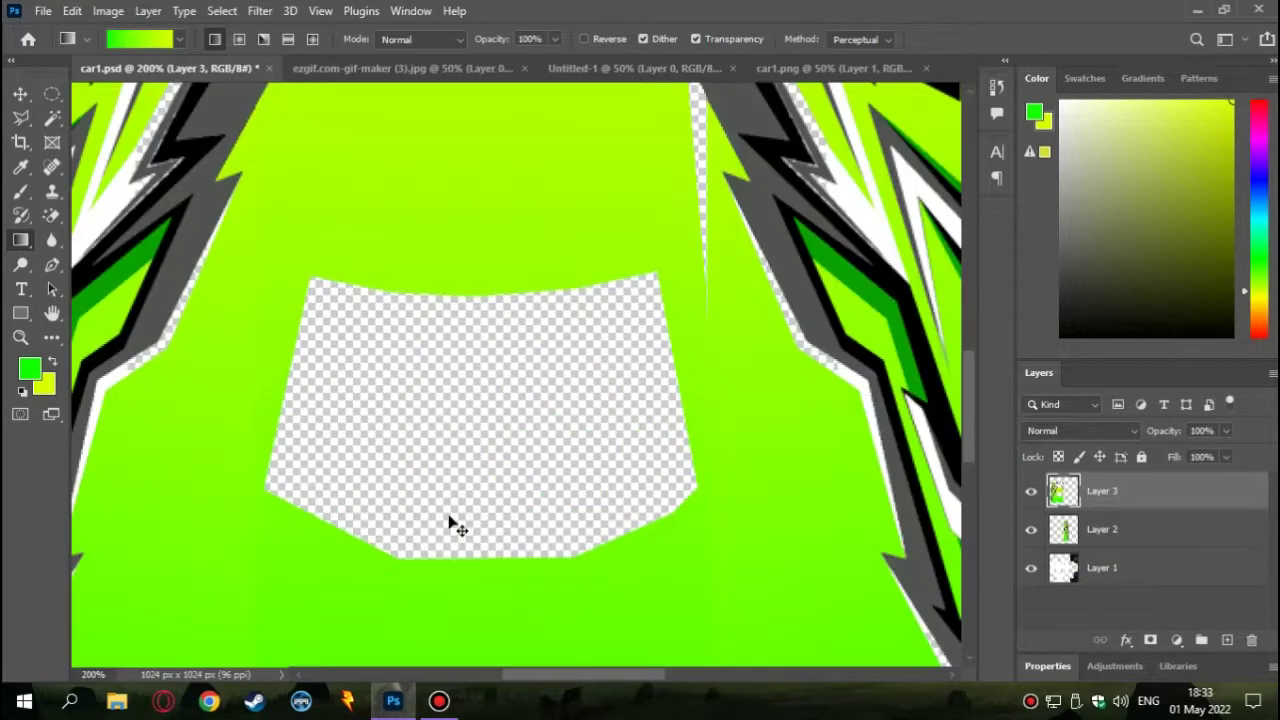
{"action": "scroll", "coordinate": [450, 525], "scroll_direction": "down", "scroll_amount": 1}
{"action": "scroll", "coordinate": [466, 497], "scroll_direction": "down", "scroll_amount": 1}
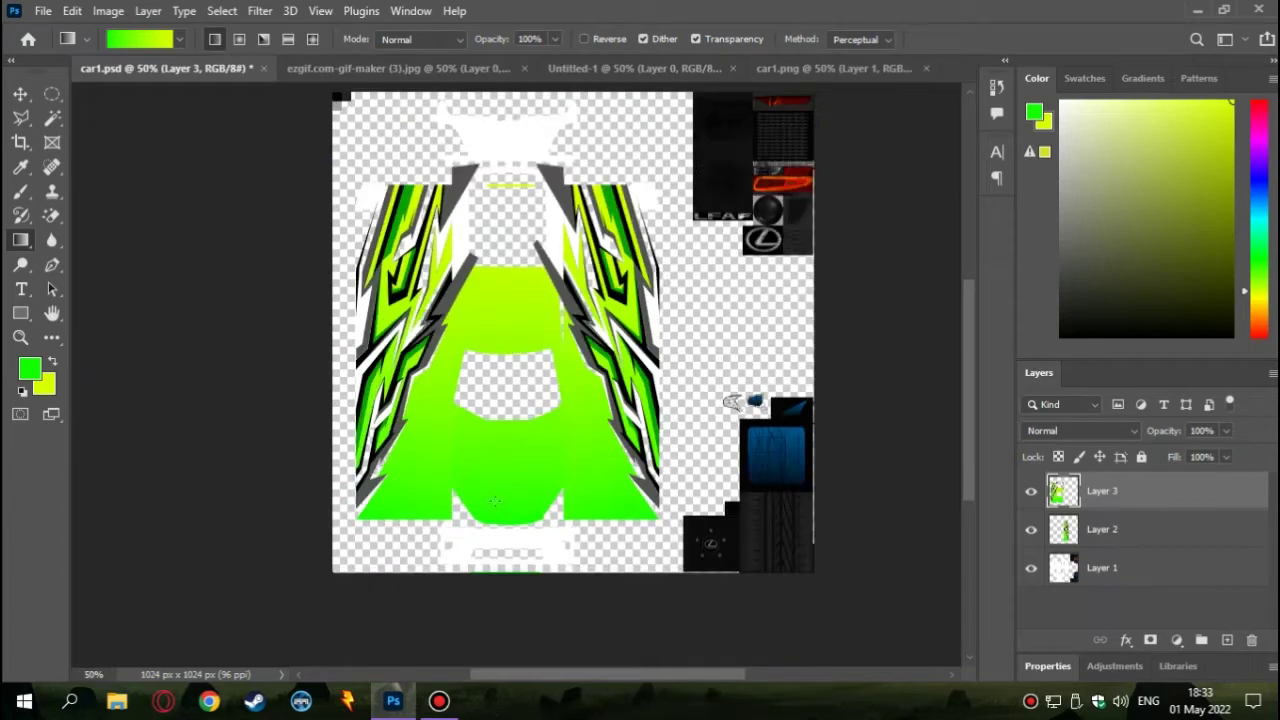
{"action": "scroll", "coordinate": [507, 509], "scroll_direction": "down", "scroll_amount": 1}
{"action": "scroll", "coordinate": [551, 472], "scroll_direction": "up", "scroll_amount": 1}
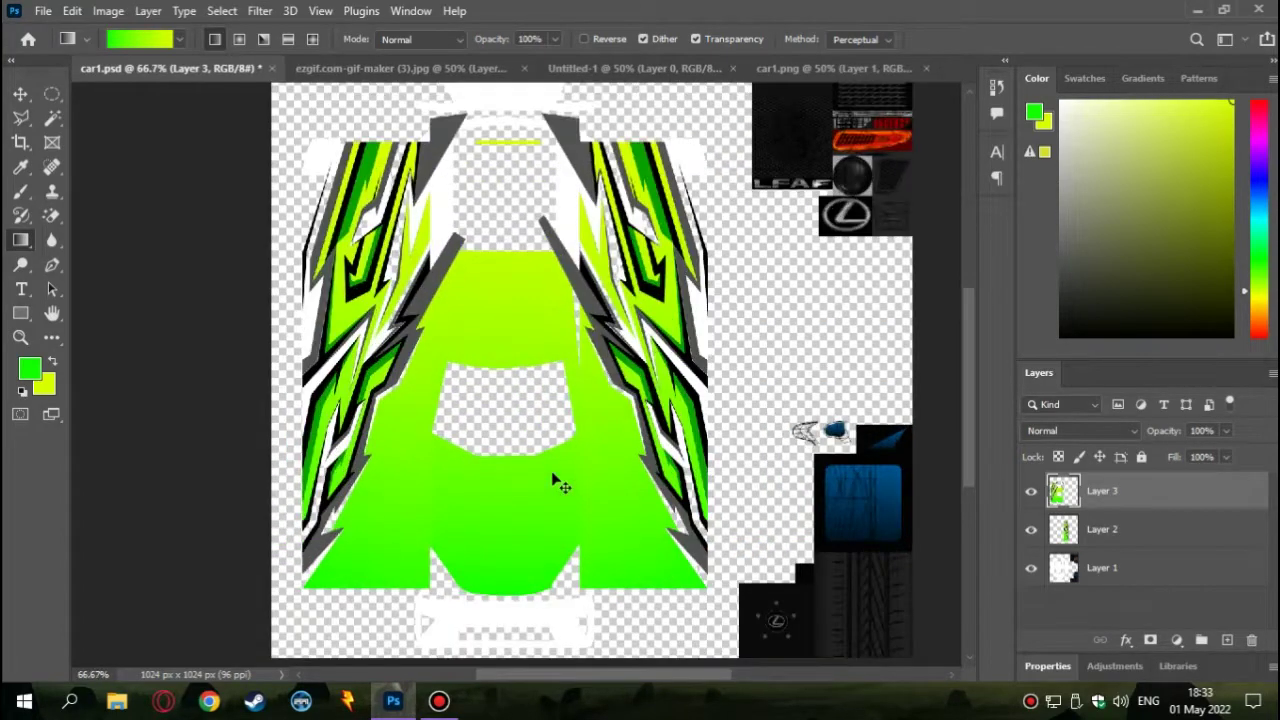
{"action": "scroll", "coordinate": [558, 478], "scroll_direction": "up", "scroll_amount": 1}
{"action": "scroll", "coordinate": [536, 468], "scroll_direction": "up", "scroll_amount": 1}
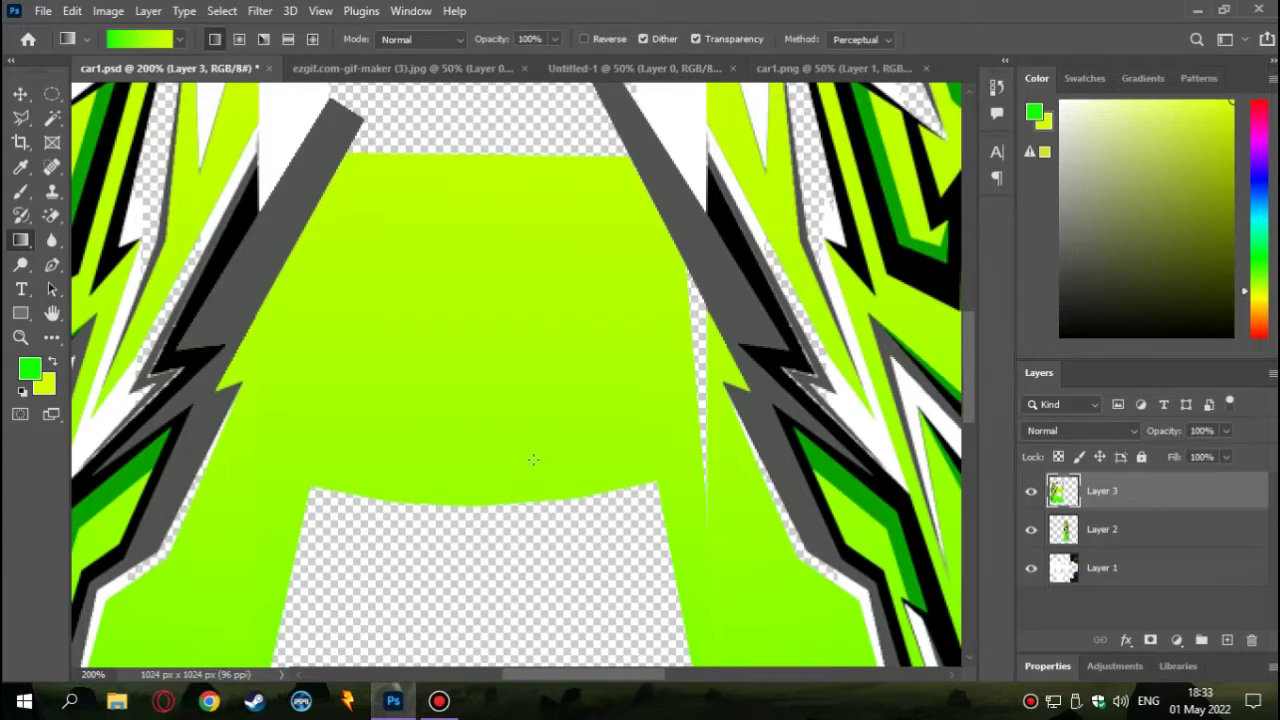
{"action": "scroll", "coordinate": [538, 470], "scroll_direction": "down", "scroll_amount": 2}
{"action": "scroll", "coordinate": [537, 463], "scroll_direction": "down", "scroll_amount": 1}
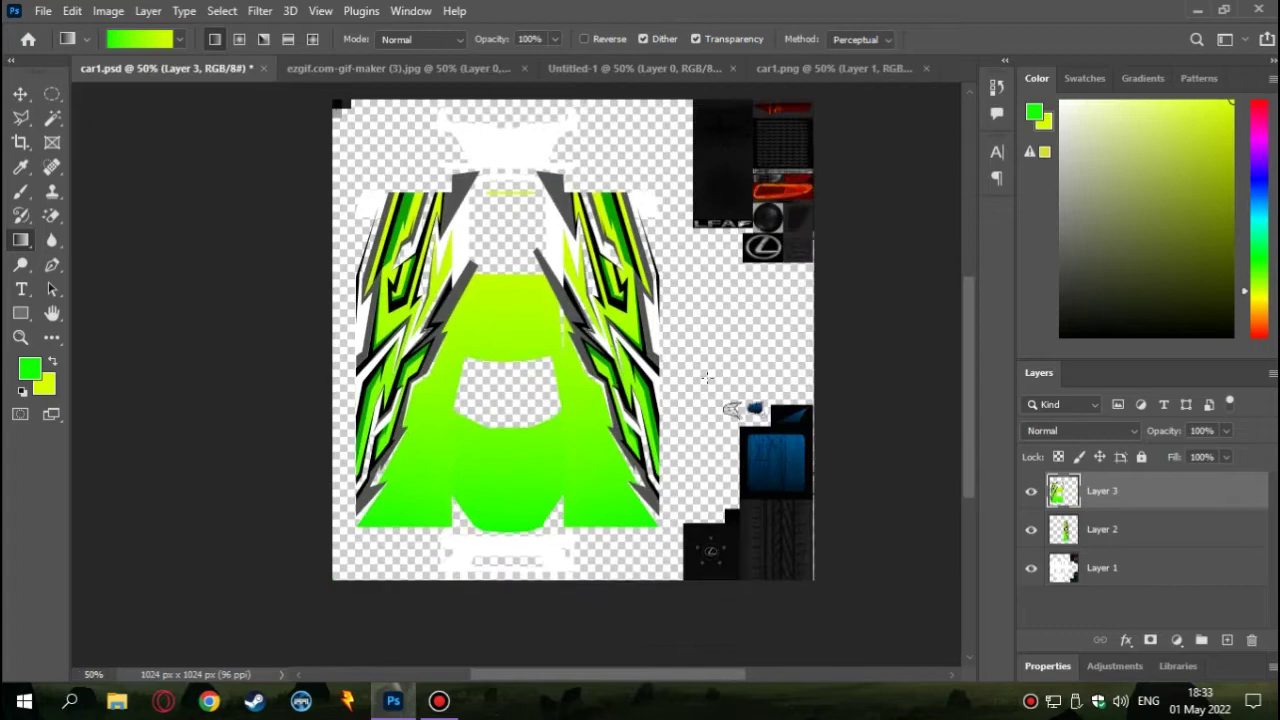
On car1.psd's Layer 1, ready the Paint Bucket with a black foreground colour
{"action": "left_click", "coordinate": [410, 68]}
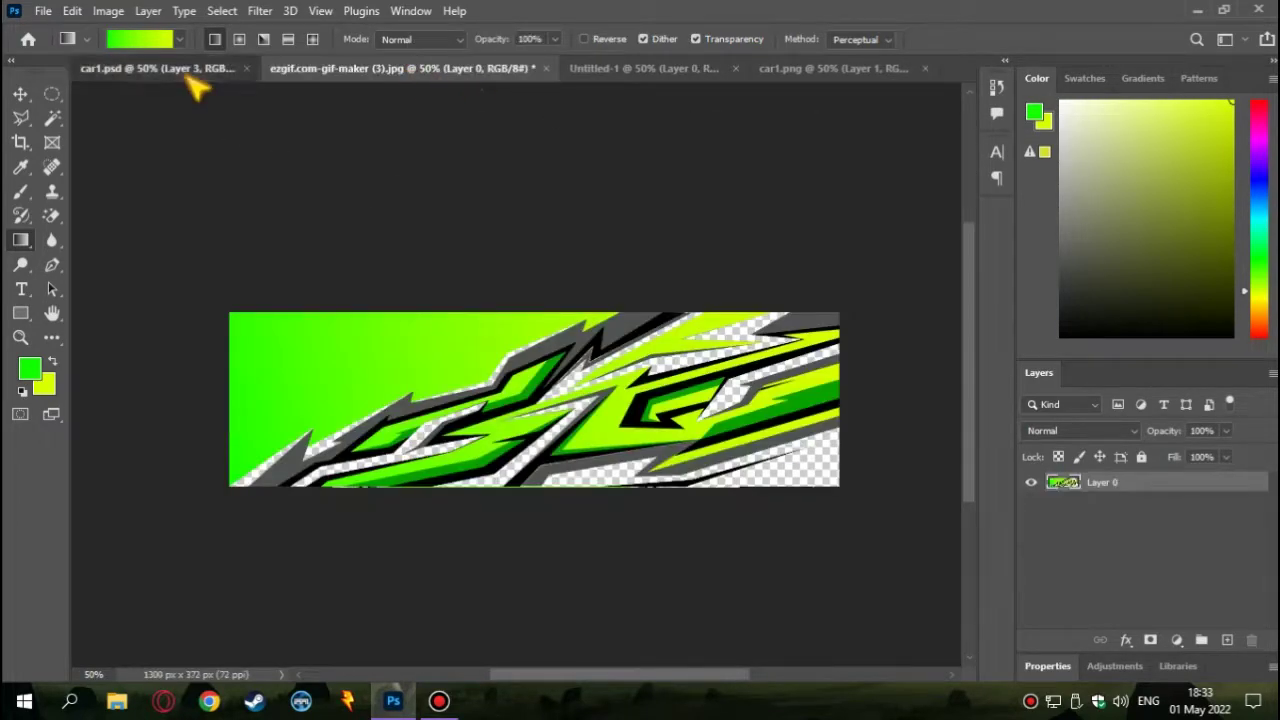
{"action": "left_click", "coordinate": [185, 68]}
{"action": "left_click", "coordinate": [1108, 573]}
{"action": "right_click", "coordinate": [20, 240]}
{"action": "left_click", "coordinate": [100, 260]}
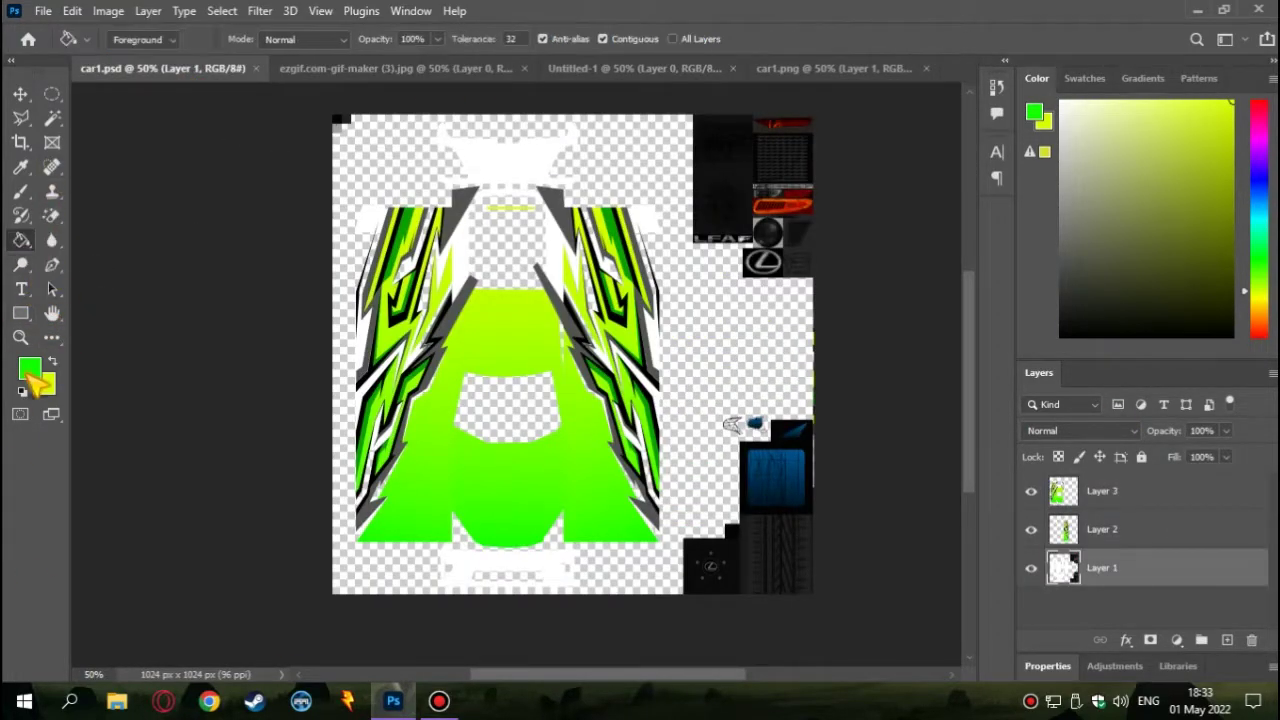
{"action": "left_click", "coordinate": [29, 370]}
{"action": "left_click", "coordinate": [691, 500]}
{"action": "left_click", "coordinate": [1096, 259]}
Fill both small wing-mirror wireframe pieces, including their white and blue areas, solid black
{"action": "scroll", "coordinate": [737, 474], "scroll_direction": "up", "scroll_amount": 1}
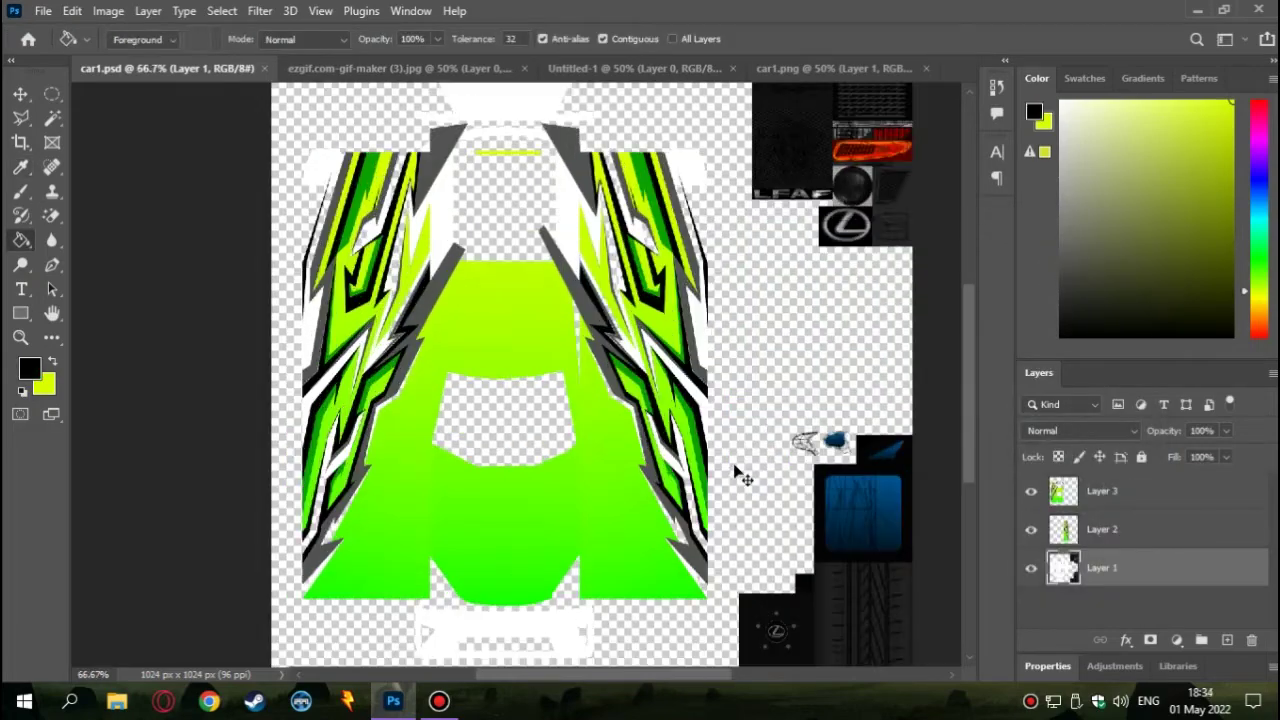
{"action": "scroll", "coordinate": [737, 474], "scroll_direction": "up", "scroll_amount": 1}
{"action": "left_click_drag", "start_coordinate": [685, 676], "coordinate": [743, 674]}
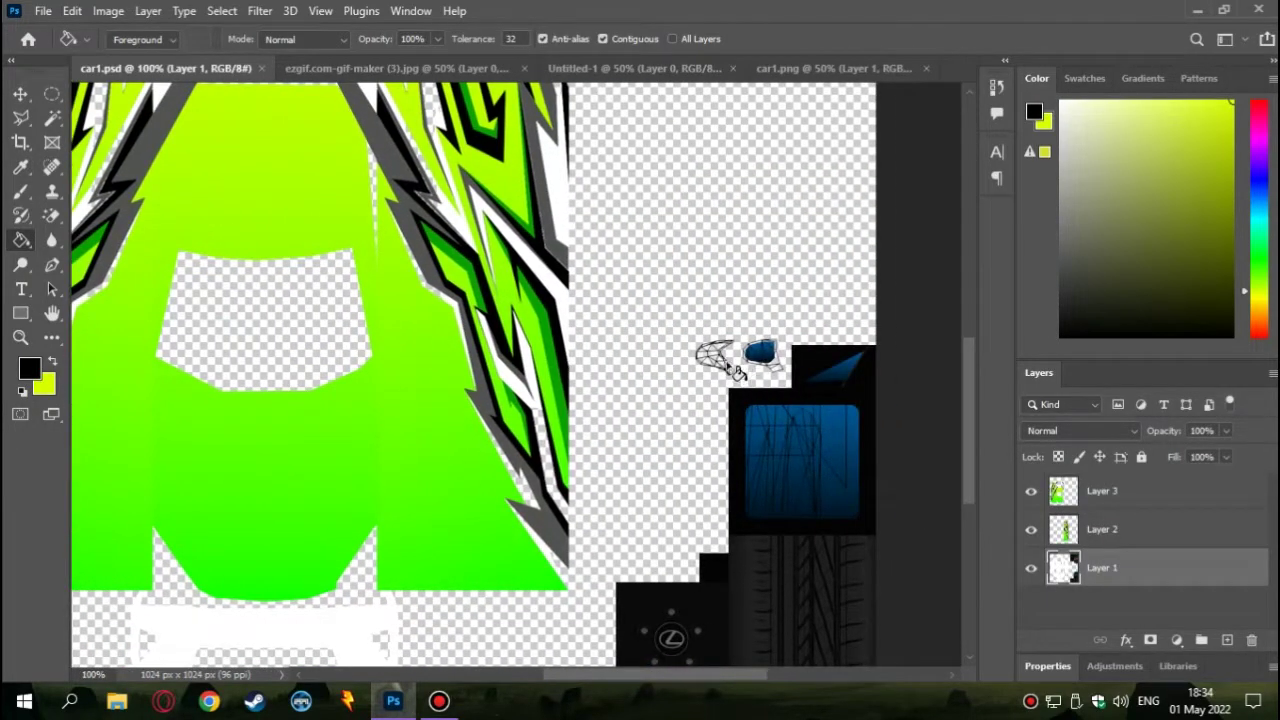
{"action": "scroll", "coordinate": [737, 372], "scroll_direction": "up", "scroll_amount": 1}
{"action": "scroll", "coordinate": [731, 362], "scroll_direction": "up", "scroll_amount": 1}
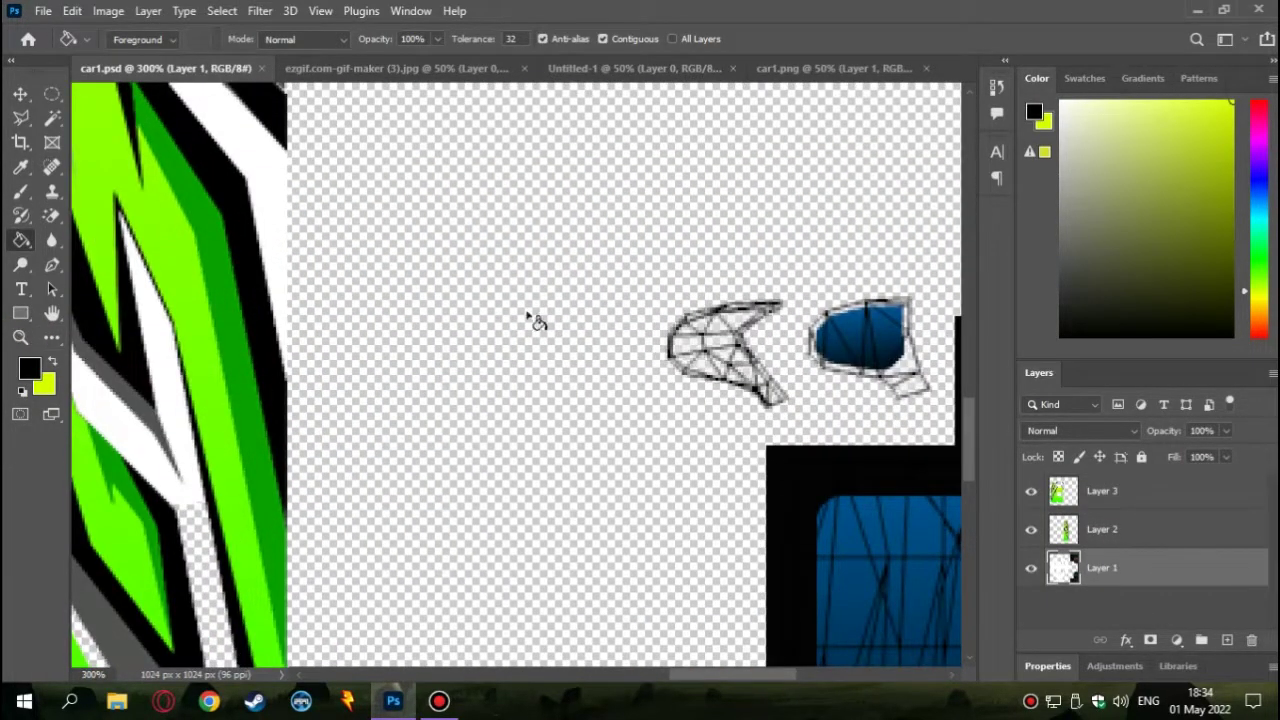
{"action": "left_click", "coordinate": [707, 345]}
{"action": "left_click", "coordinate": [745, 365]}
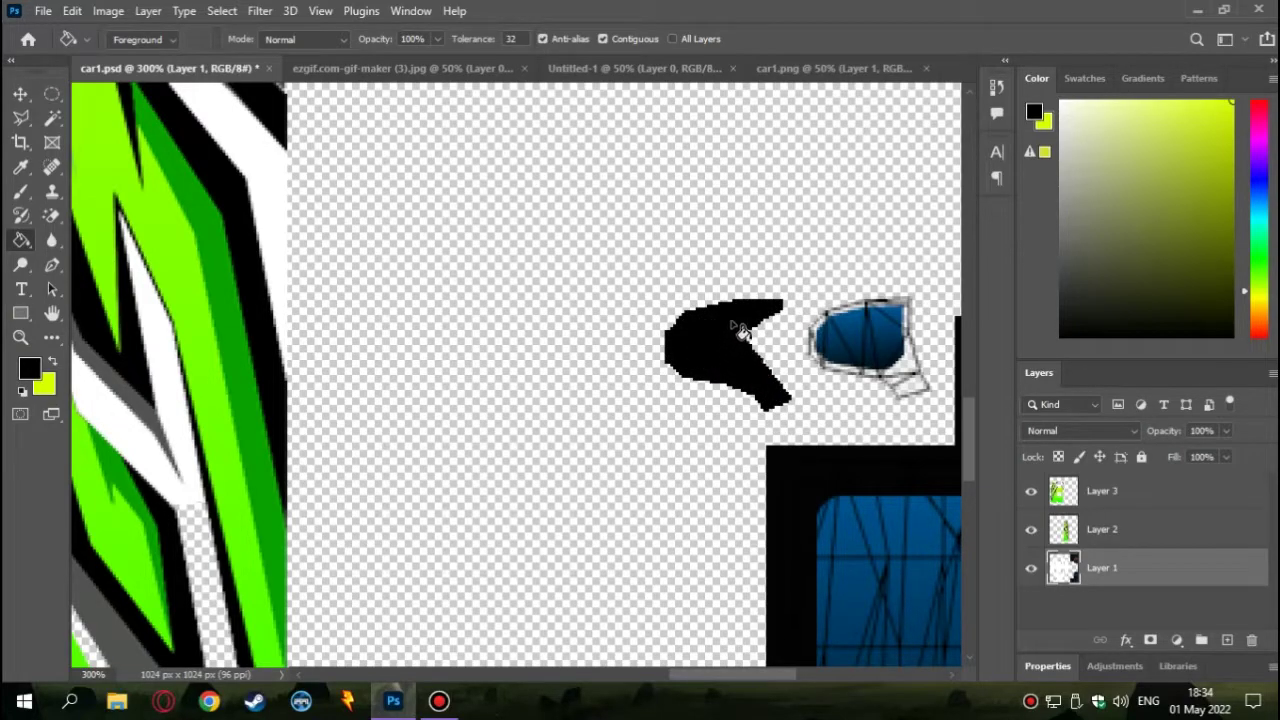
{"action": "scroll", "coordinate": [735, 380], "scroll_direction": "right", "scroll_amount": 3}
{"action": "left_click", "coordinate": [705, 380]}
{"action": "left_click", "coordinate": [712, 392]}
{"action": "left_click", "coordinate": [680, 340]}
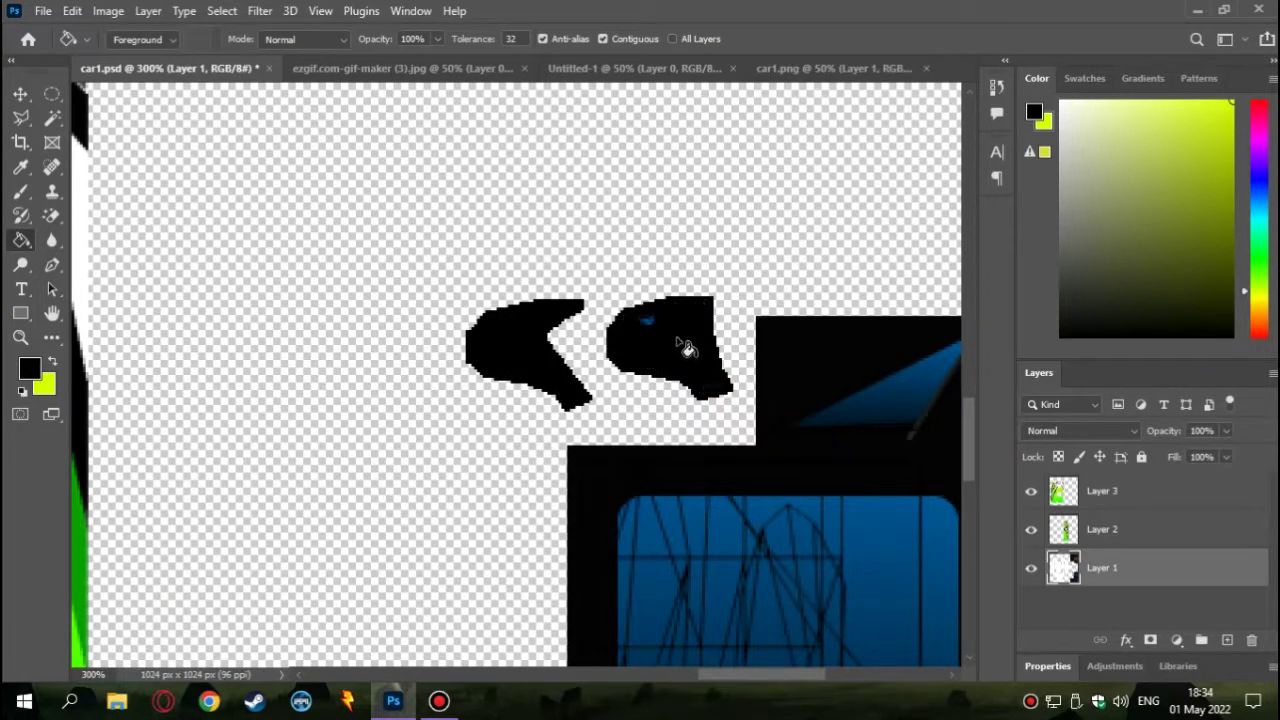
{"action": "scroll", "coordinate": [686, 351], "scroll_direction": "down", "scroll_amount": 2}
{"action": "scroll", "coordinate": [543, 340], "scroll_direction": "down", "scroll_amount": 2}
{"action": "scroll", "coordinate": [543, 340], "scroll_direction": "down", "scroll_amount": 1}
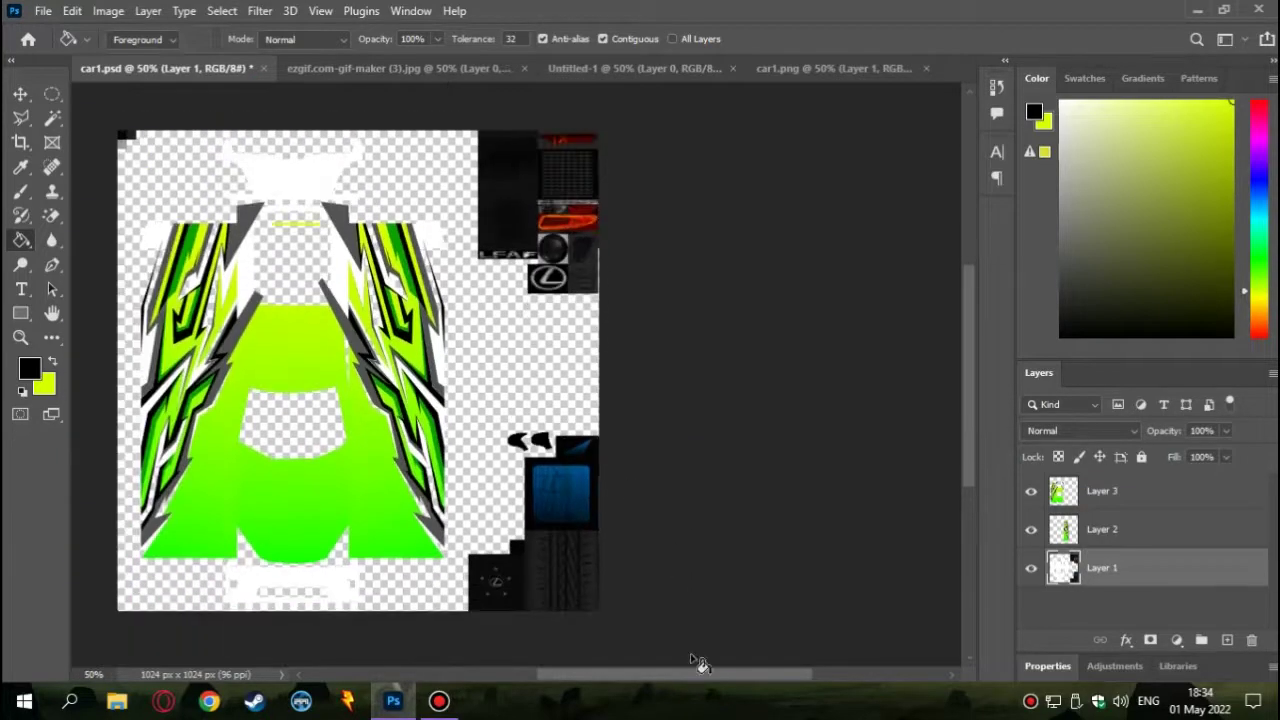
Close the blank Untitled-1 document without saving
{"action": "left_click", "coordinate": [20, 94]}
{"action": "left_click", "coordinate": [398, 68]}
{"action": "left_click", "coordinate": [165, 68]}
{"action": "left_click", "coordinate": [610, 68]}
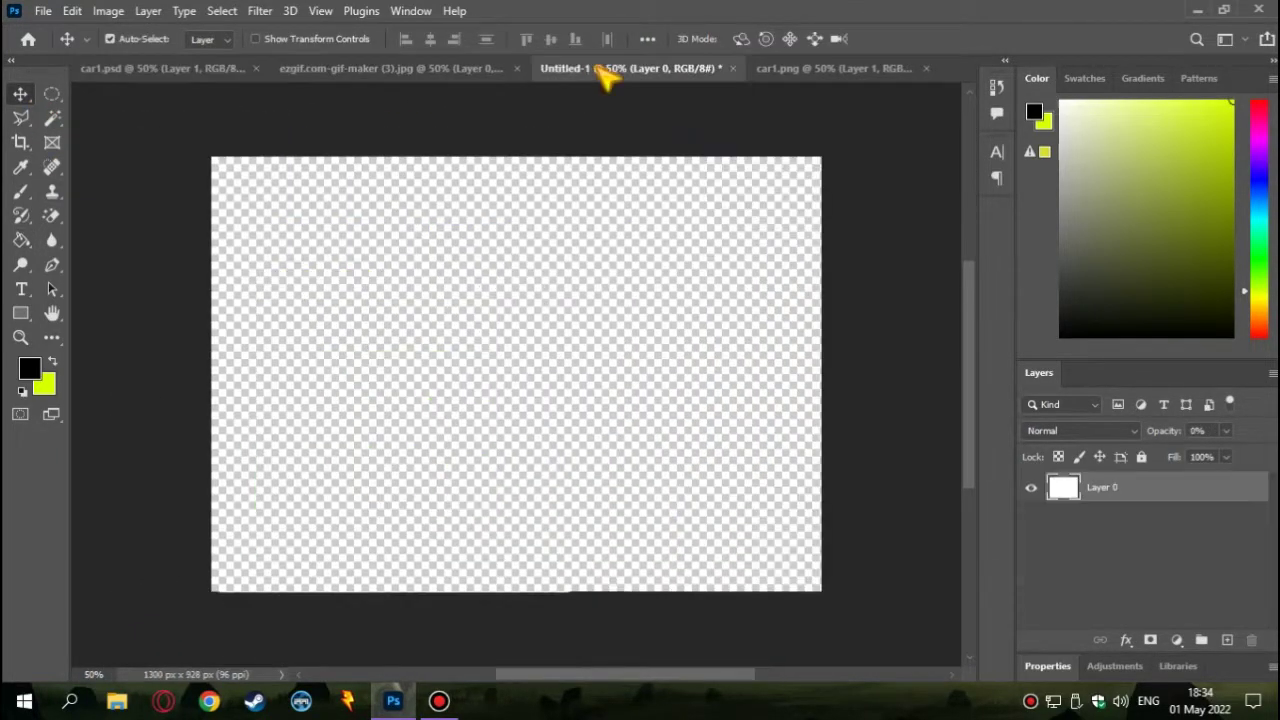
{"action": "left_click", "coordinate": [733, 68]}
{"action": "left_click", "coordinate": [635, 271]}
{"action": "left_click", "coordinate": [671, 68]}
{"action": "left_click", "coordinate": [165, 68]}
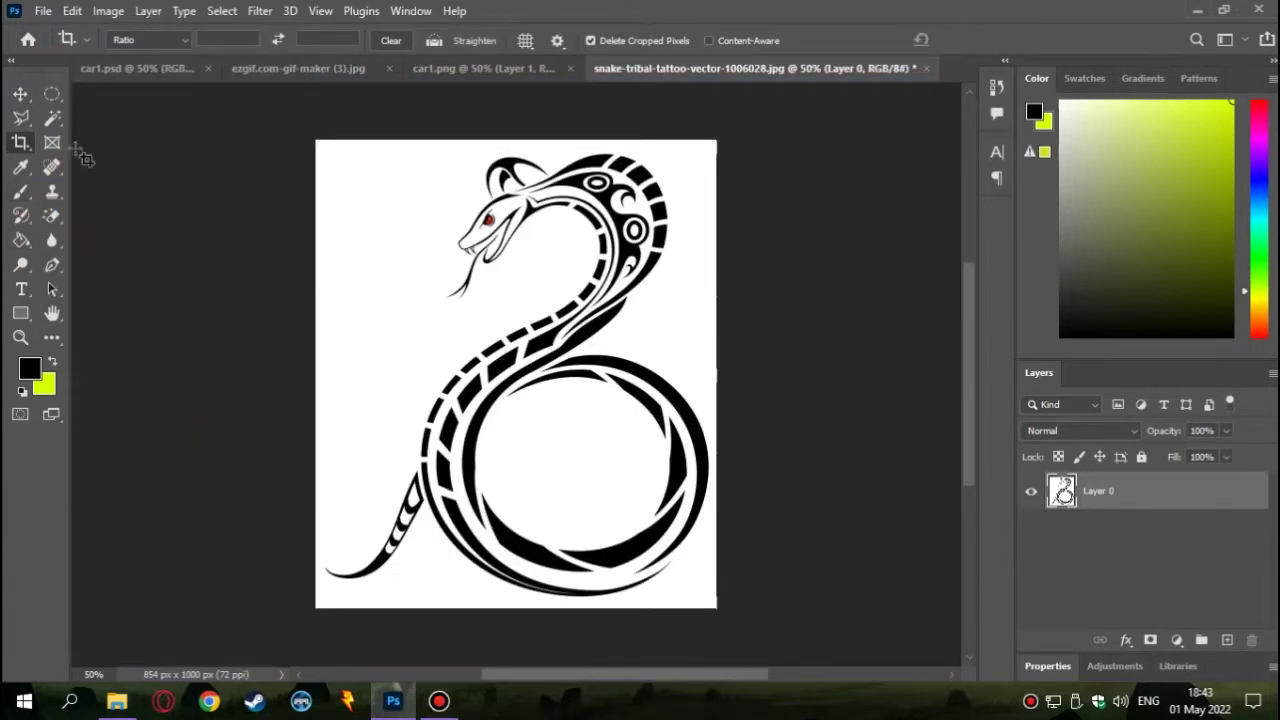
Delete the snake image's white background with the Magic Wand, deselect, and crop it
{"action": "left_click", "coordinate": [52, 117]}
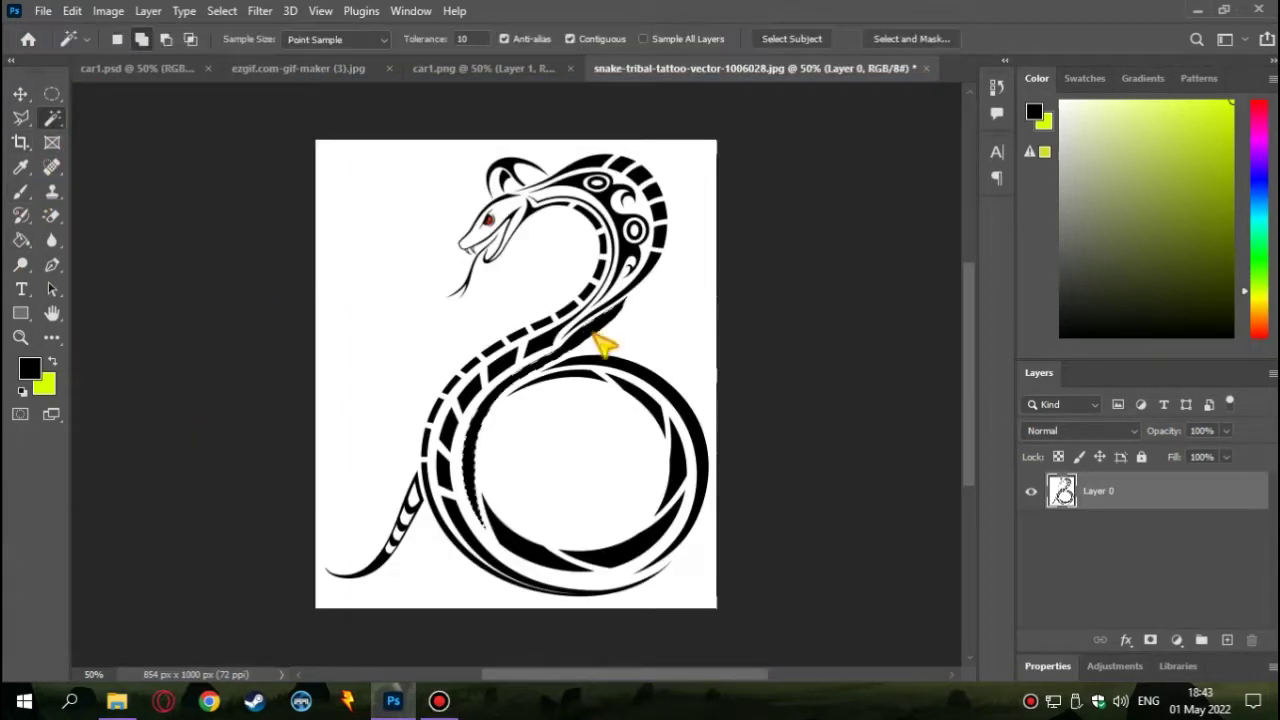
{"action": "right_click", "coordinate": [601, 343]}
{"action": "left_click", "coordinate": [552, 420]}
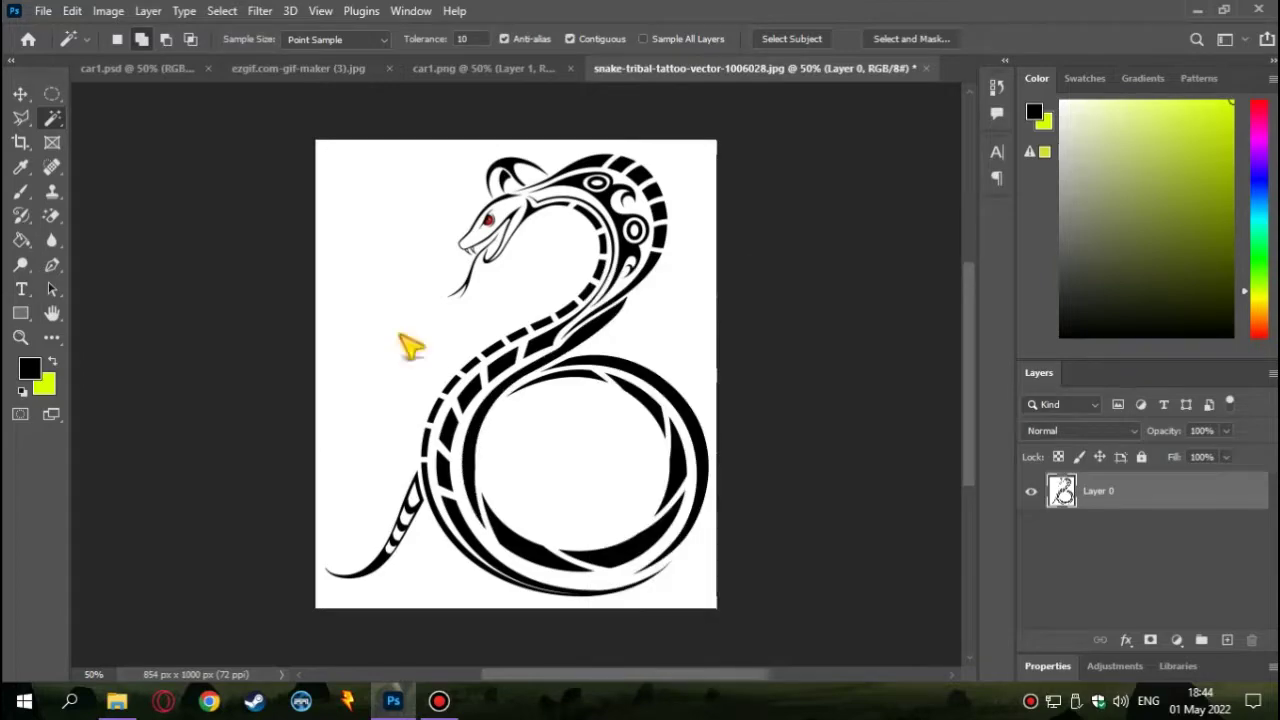
{"action": "left_click", "coordinate": [400, 340]}
{"action": "key", "text": "Delete"}
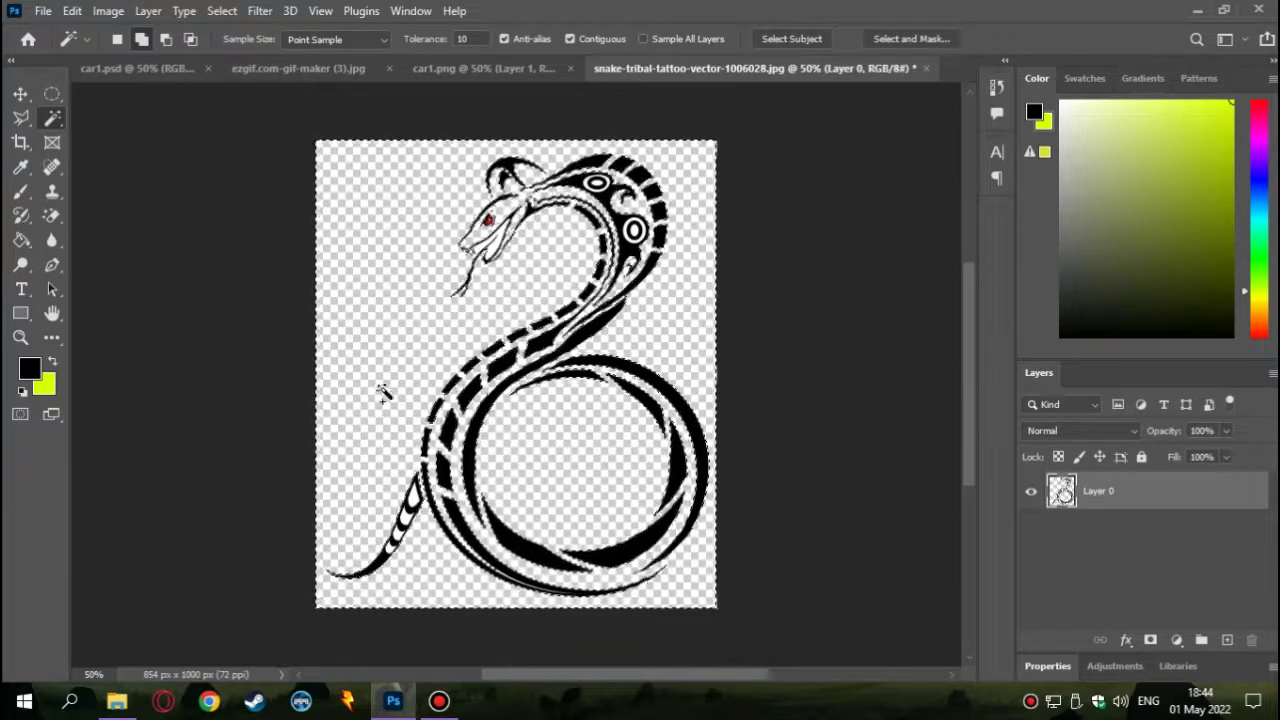
{"action": "right_click", "coordinate": [383, 392]}
{"action": "left_click", "coordinate": [430, 489]}
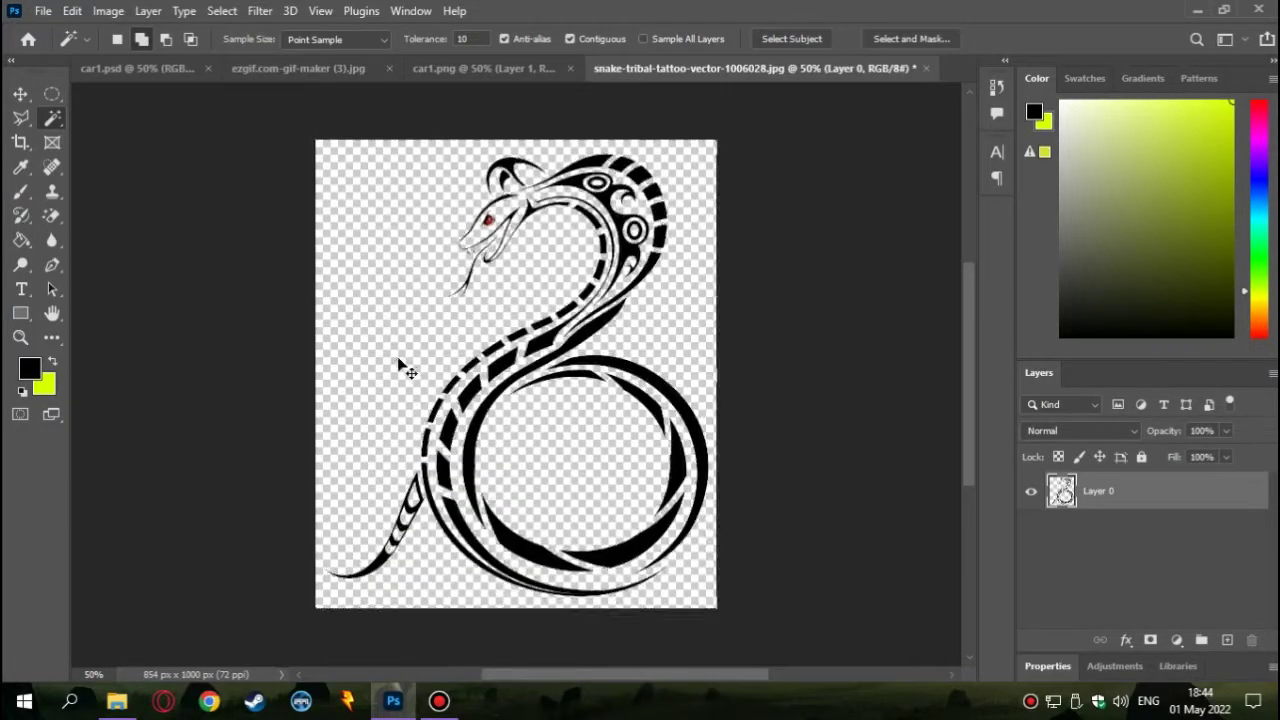
{"action": "left_click", "coordinate": [20, 142]}
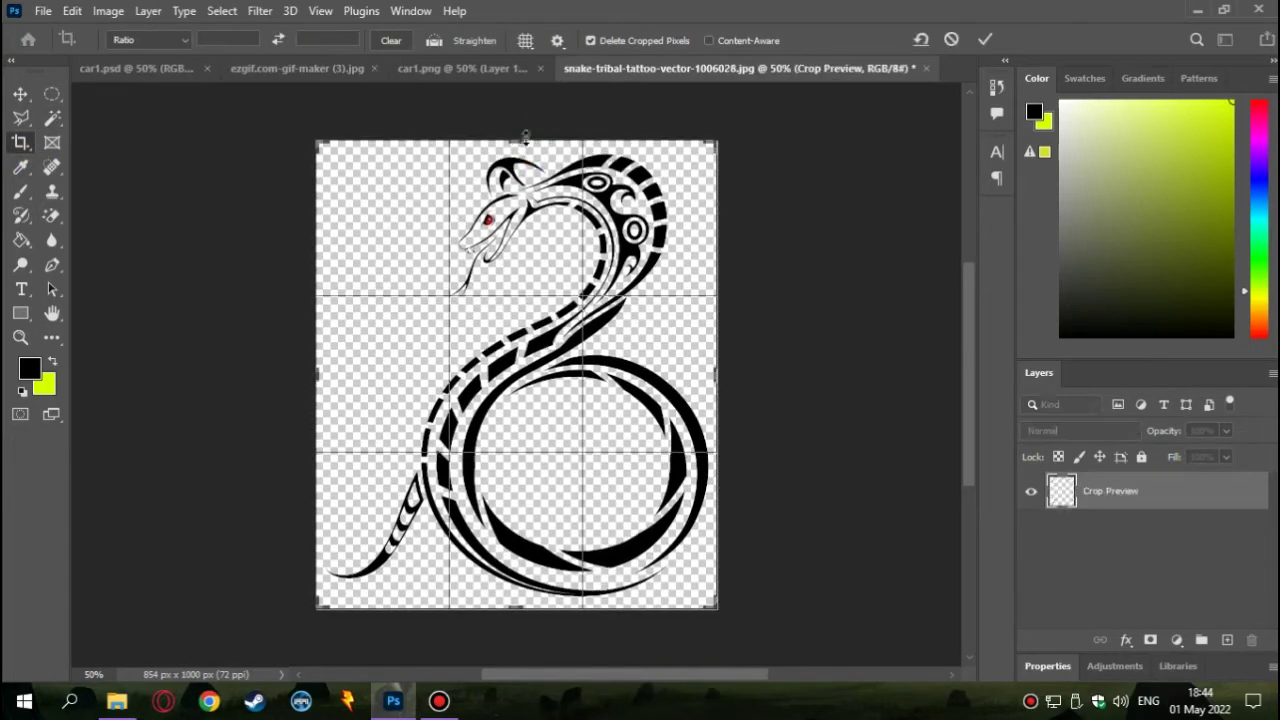
{"action": "left_click", "coordinate": [20, 94]}
Put the snake in car1.psd at about 55% over the green hood, then copy in car1.png's layer
{"action": "left_click_drag", "start_coordinate": [523, 423], "coordinate": [657, 492]}
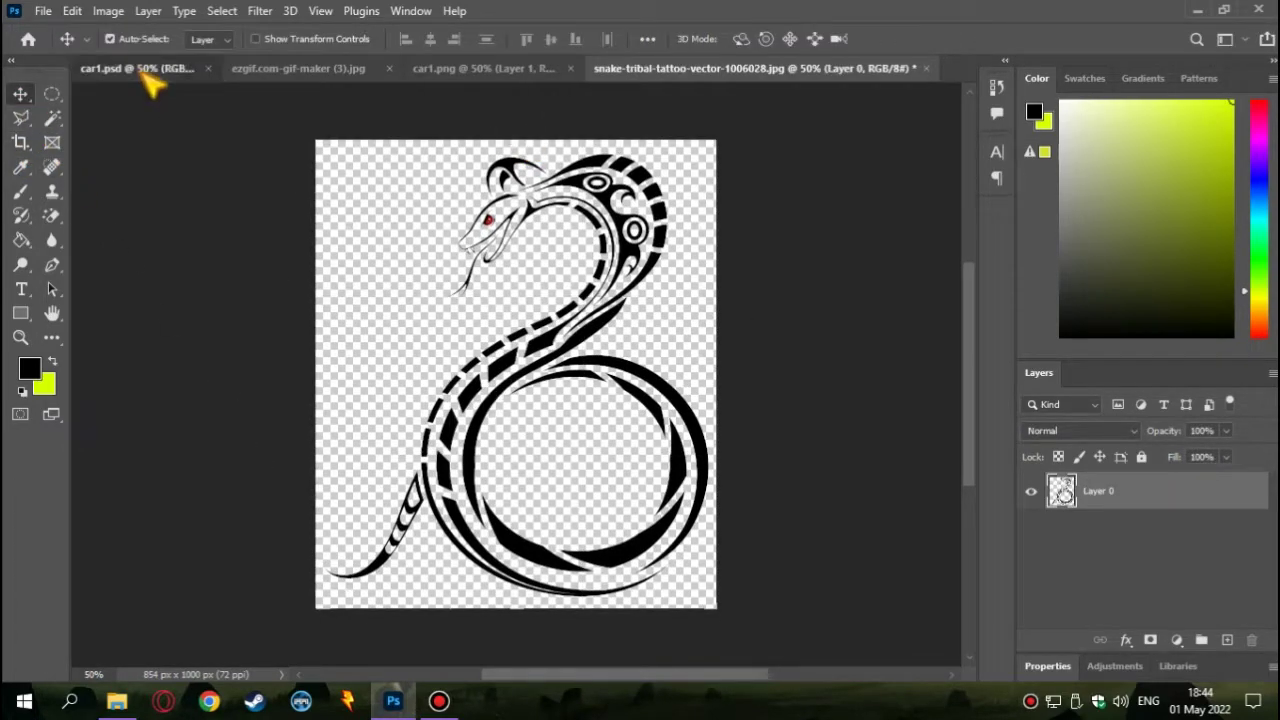
{"action": "key", "text": "ctrl+t"}
{"action": "left_click_drag", "start_coordinate": [268, 148], "coordinate": [455, 364]}
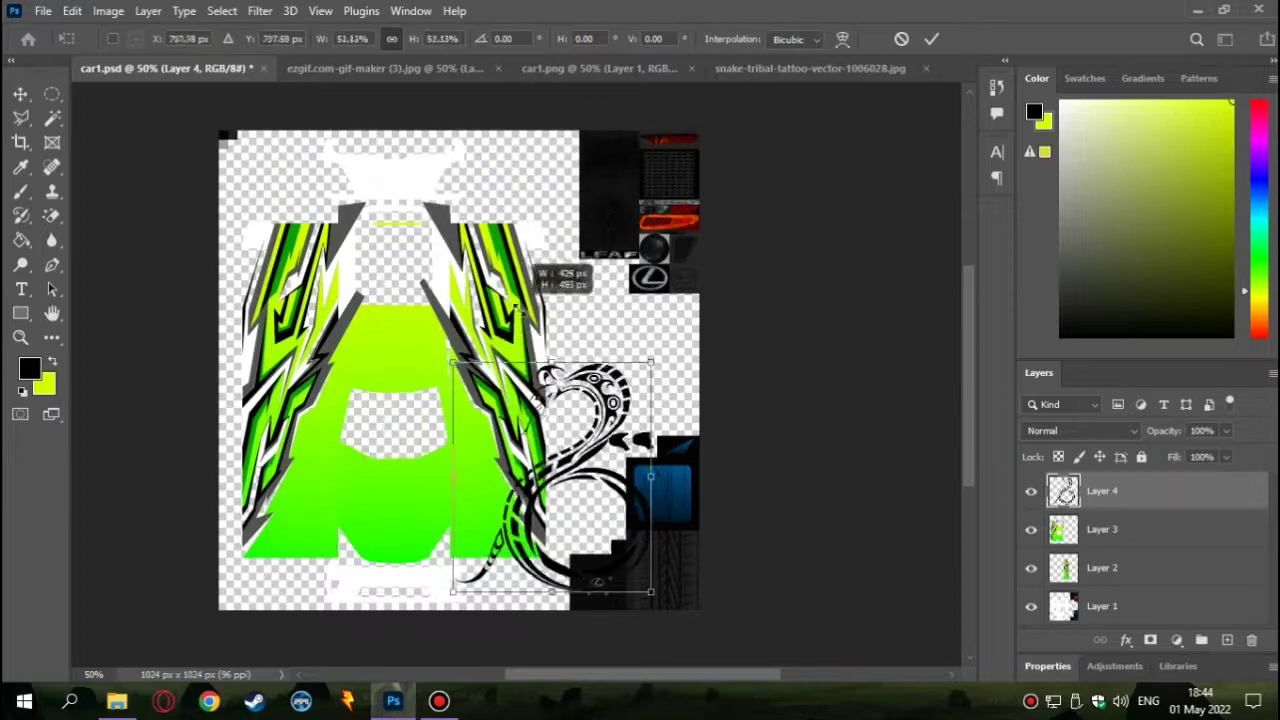
{"action": "mouse_move", "coordinate": [565, 410]}
{"action": "left_mouse_down"}
{"action": "mouse_move", "coordinate": [380, 380]}
{"action": "mouse_move", "coordinate": [366, 358]}
{"action": "left_mouse_up"}
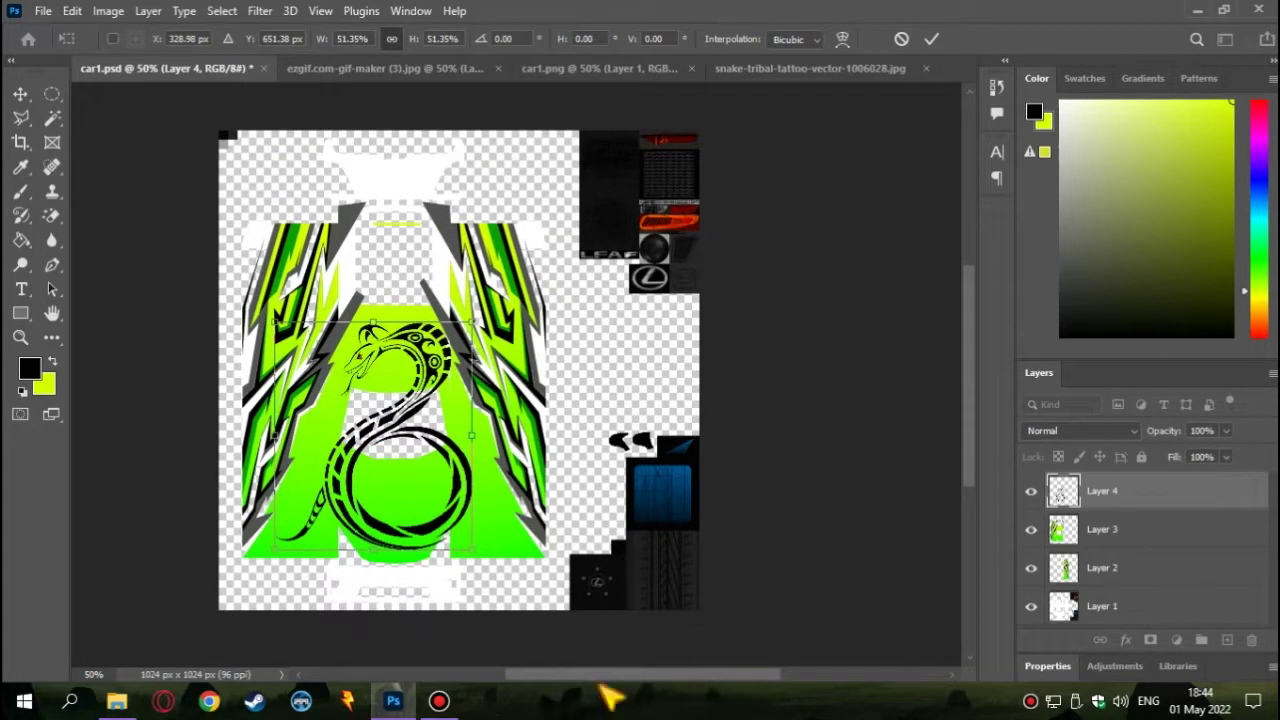
{"action": "left_click_drag", "start_coordinate": [272, 321], "coordinate": [259, 308]}
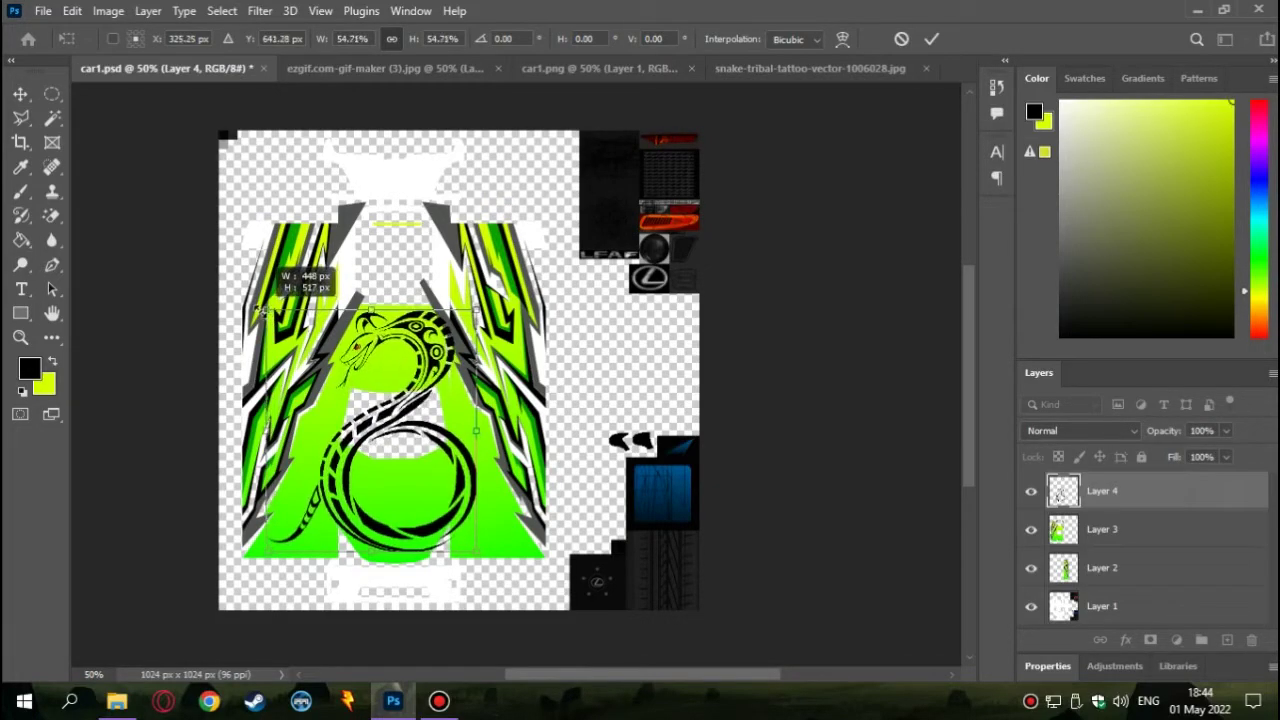
{"action": "key", "text": "Return"}
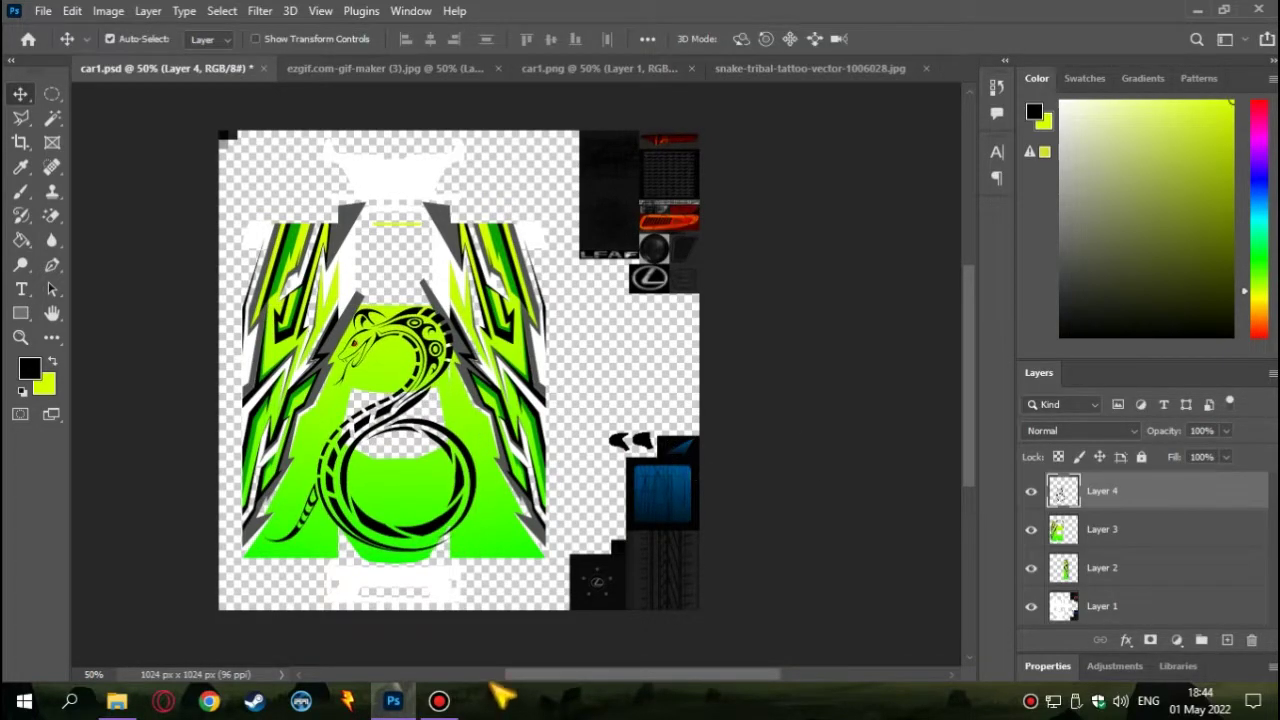
{"action": "scroll", "coordinate": [497, 436], "scroll_direction": "up", "scroll_amount": 1}
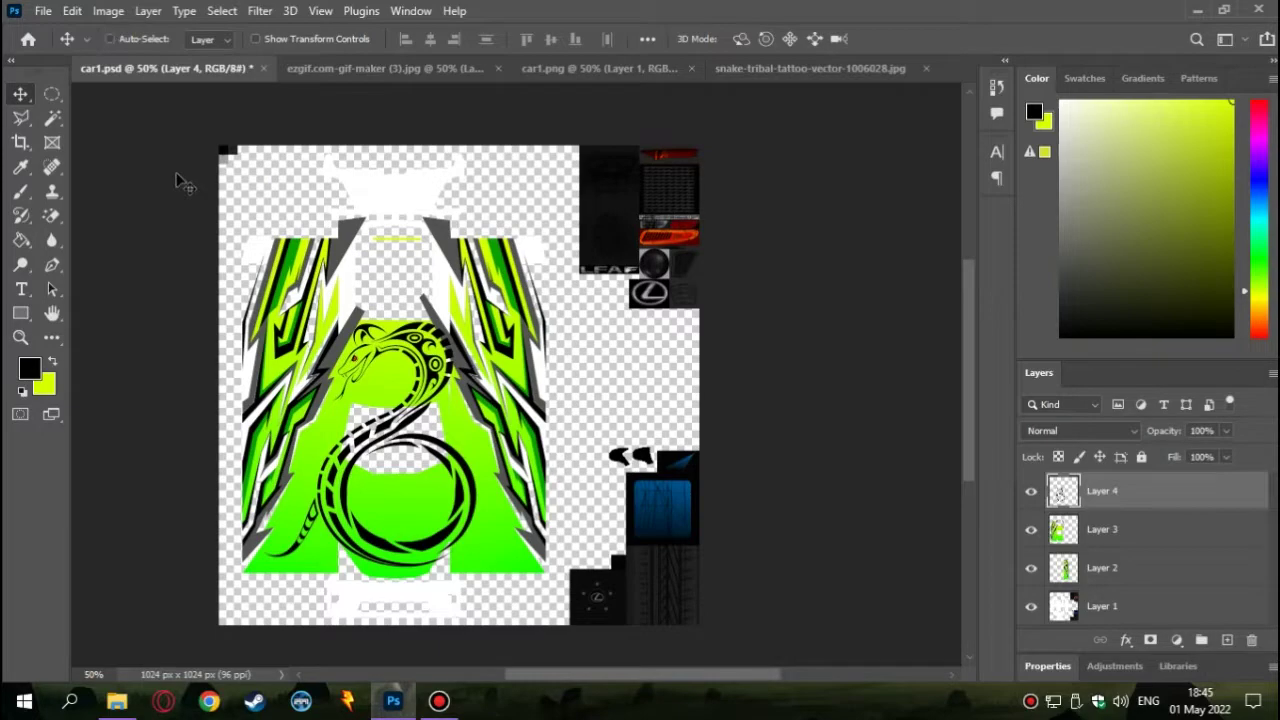
{"action": "left_click", "coordinate": [598, 68]}
{"action": "mouse_move", "coordinate": [222, 163]}
{"action": "left_mouse_down"}
{"action": "mouse_move", "coordinate": [194, 80]}
{"action": "mouse_move", "coordinate": [822, 540]}
{"action": "left_mouse_up"}
Close the snake image and set bright green as the fill colour
{"action": "left_click", "coordinate": [926, 68]}
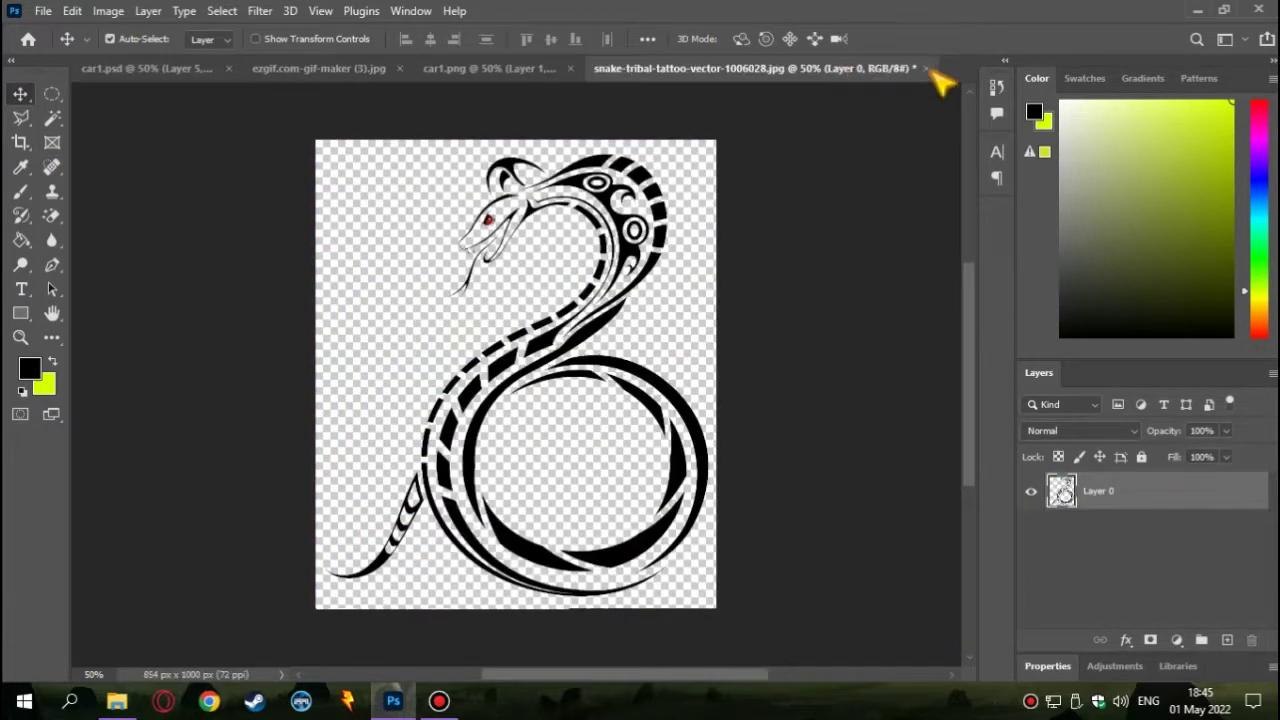
{"action": "left_click", "coordinate": [640, 269]}
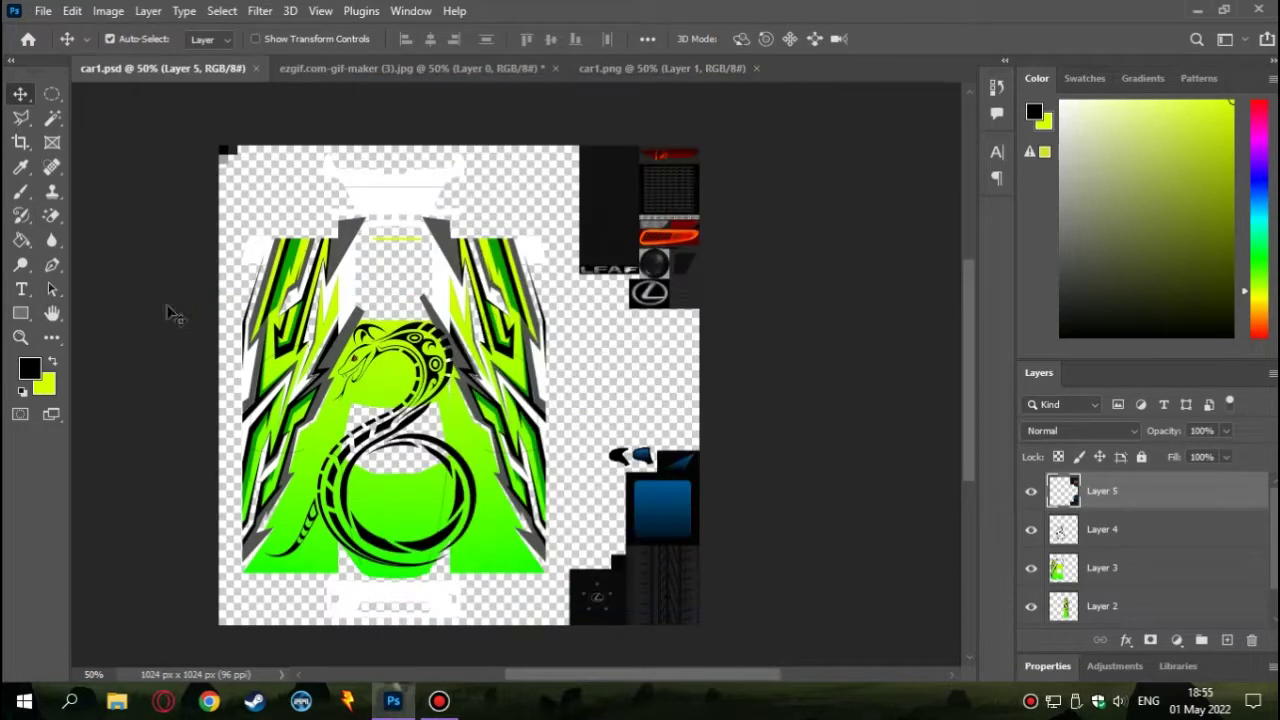
{"action": "left_click", "coordinate": [21, 240]}
{"action": "left_click", "coordinate": [29, 369]}
{"action": "left_click", "coordinate": [895, 278]}
{"action": "left_click", "coordinate": [1097, 260]}
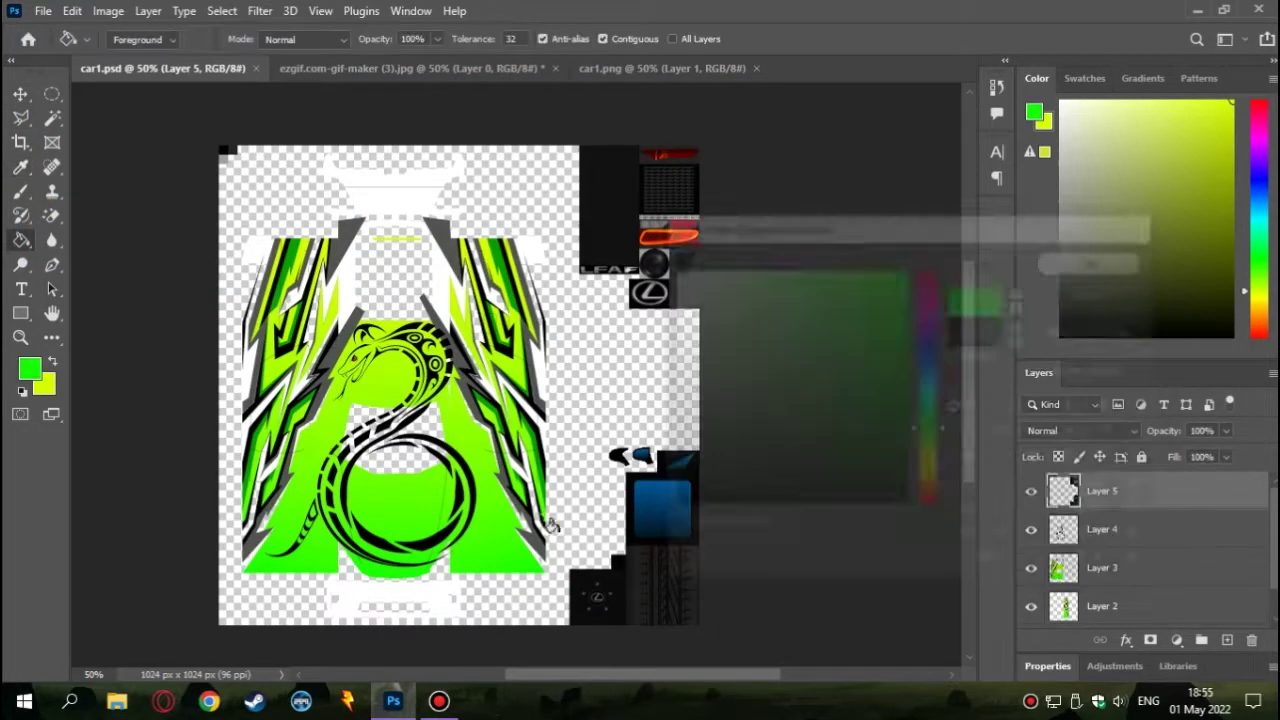
Paint Bucket the white front bumper green on its layer
{"action": "scroll", "coordinate": [648, 515], "scroll_direction": "down", "scroll_amount": 1}
{"action": "scroll", "coordinate": [565, 548], "scroll_direction": "up", "scroll_amount": 1}
{"action": "scroll", "coordinate": [451, 551], "scroll_direction": "up", "scroll_amount": 1}
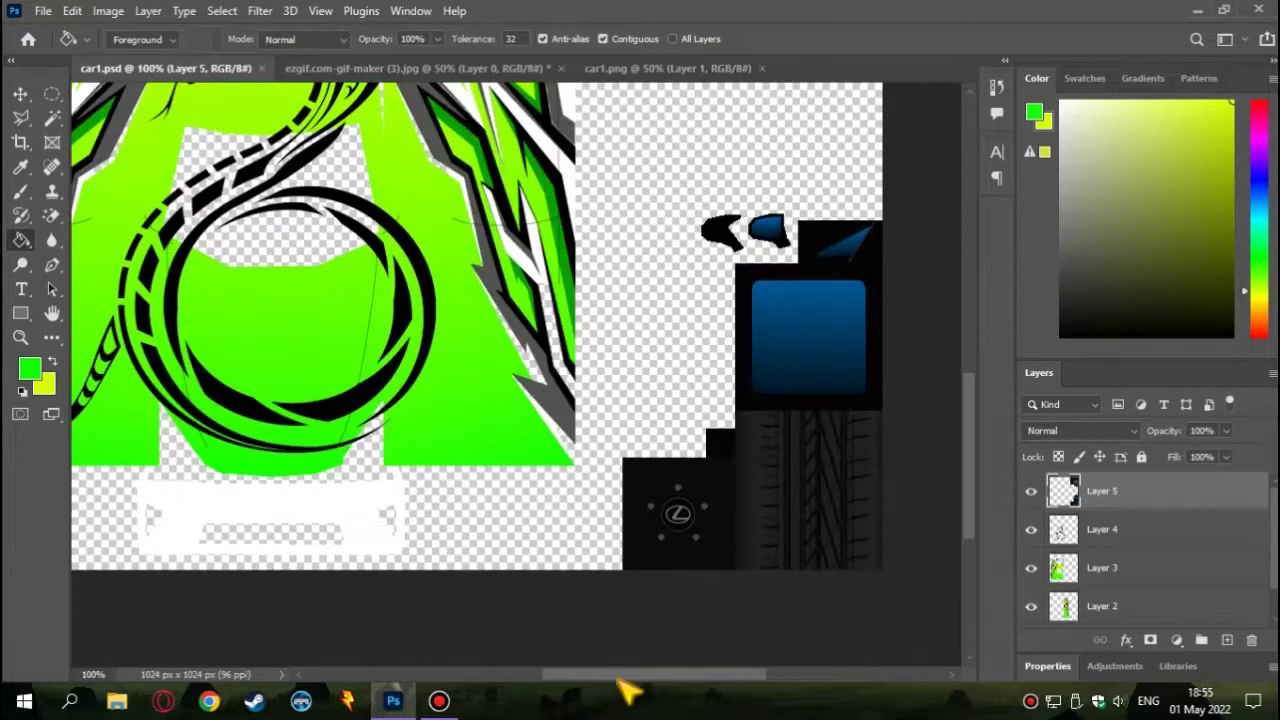
{"action": "scroll", "coordinate": [623, 531], "scroll_direction": "left", "scroll_amount": 2}
{"action": "key", "text": "l"}
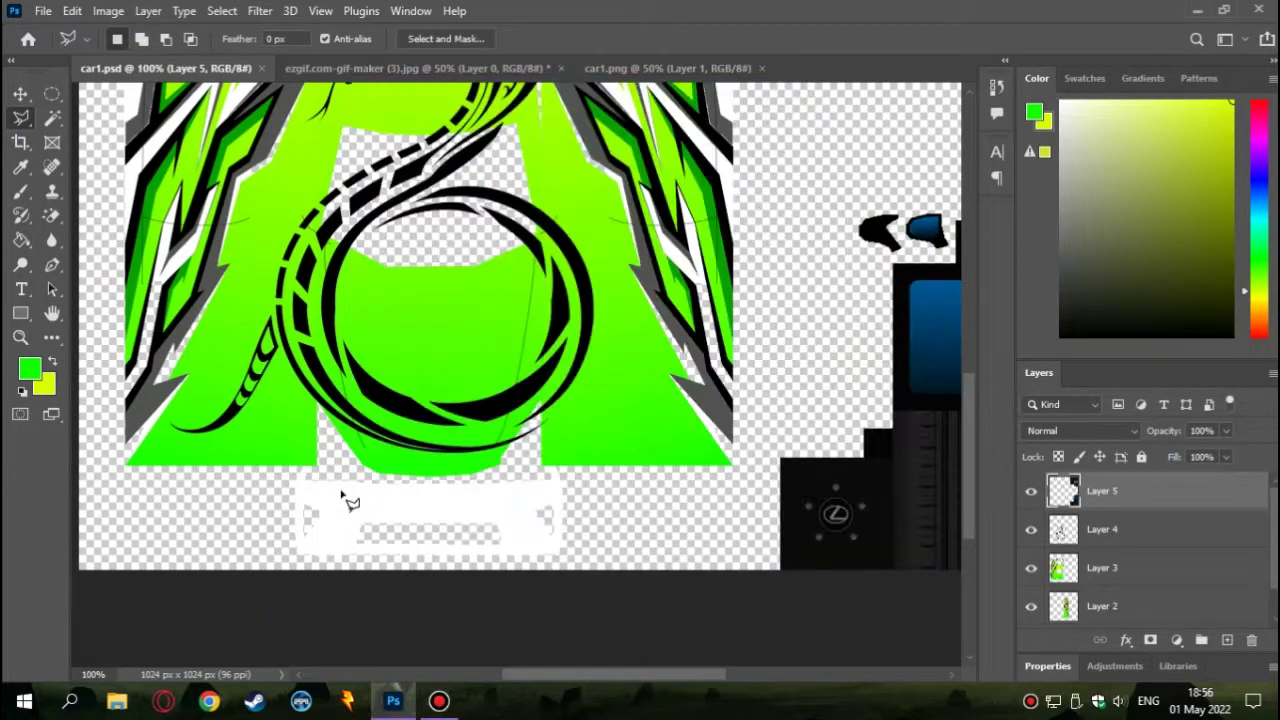
{"action": "scroll", "coordinate": [343, 503], "scroll_direction": "up", "scroll_amount": 1}
{"action": "scroll", "coordinate": [1133, 535], "scroll_direction": "down", "scroll_amount": 1}
{"action": "left_click", "coordinate": [1100, 608]}
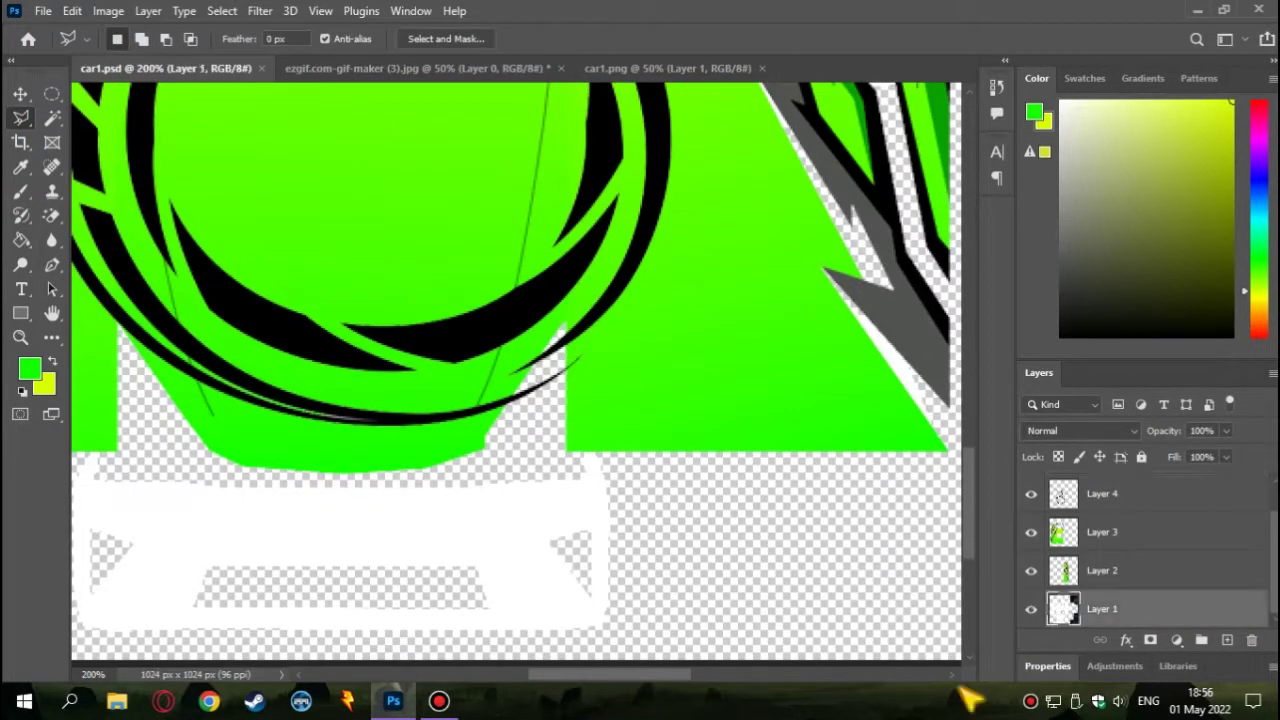
{"action": "left_click_drag", "start_coordinate": [660, 674], "coordinate": [635, 674]}
{"action": "left_click", "coordinate": [21, 240]}
{"action": "left_click", "coordinate": [288, 531]}
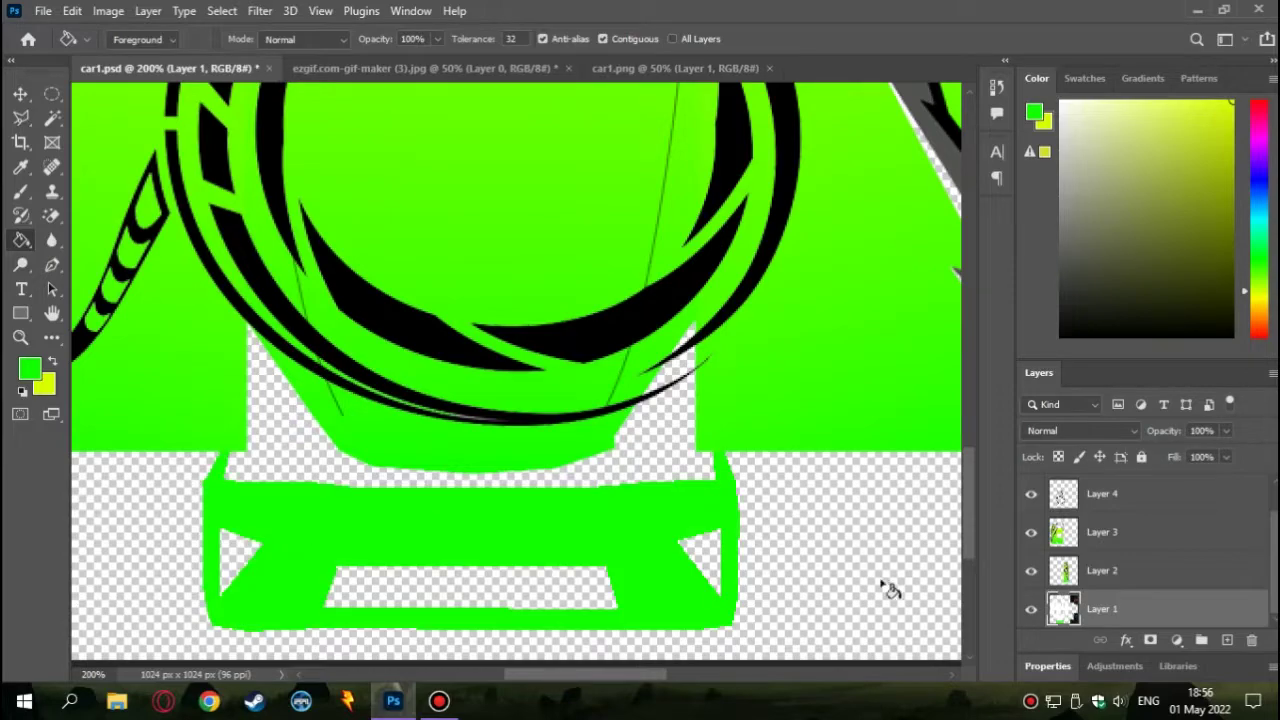
{"action": "scroll", "coordinate": [723, 556], "scroll_direction": "down", "scroll_amount": 2}
{"action": "scroll", "coordinate": [714, 560], "scroll_direction": "up", "scroll_amount": 2}
{"action": "scroll", "coordinate": [723, 590], "scroll_direction": "down", "scroll_amount": 1}
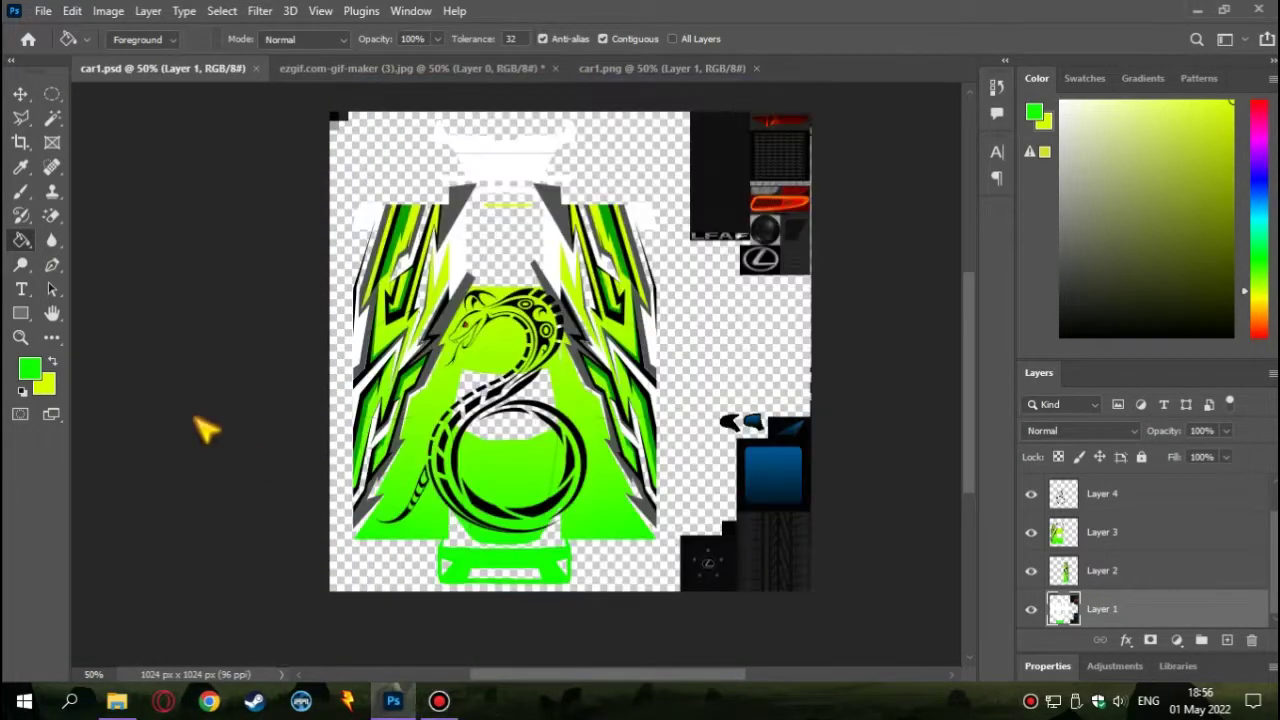
Save the texture as car2.png
{"action": "left_click", "coordinate": [43, 10]}
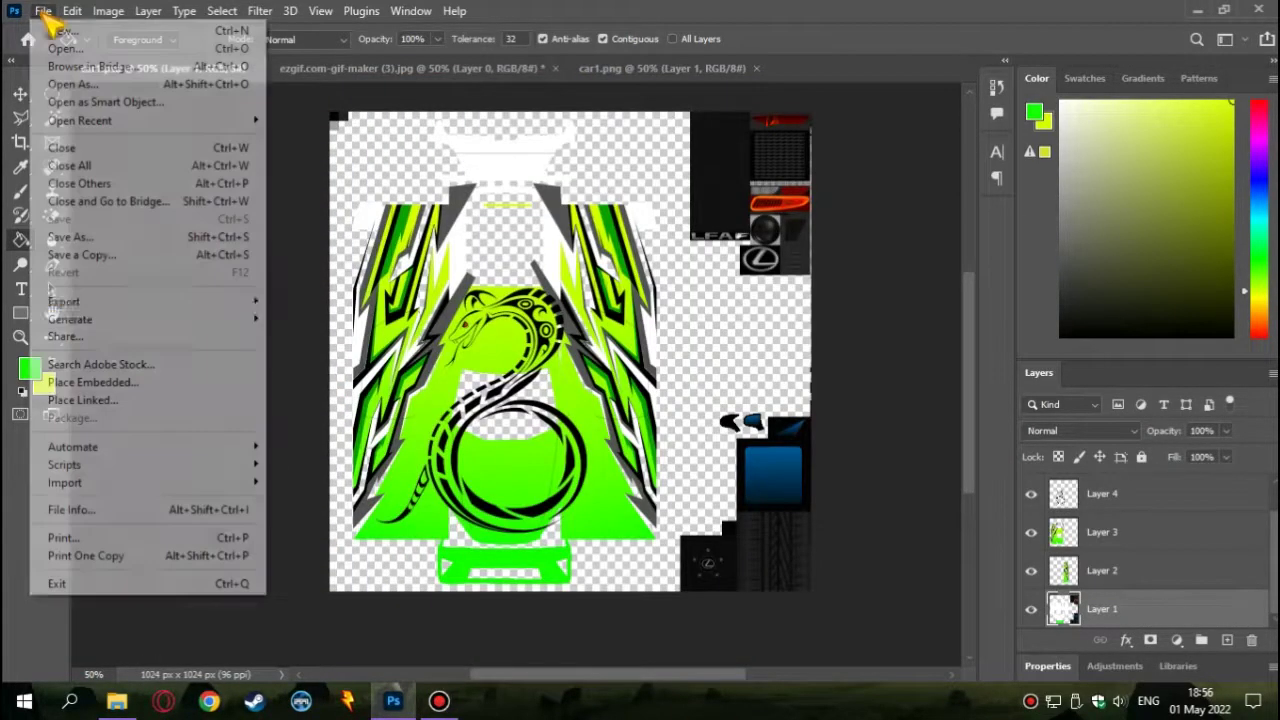
{"action": "left_click", "coordinate": [70, 237]}
{"action": "left_click", "coordinate": [1126, 652]}
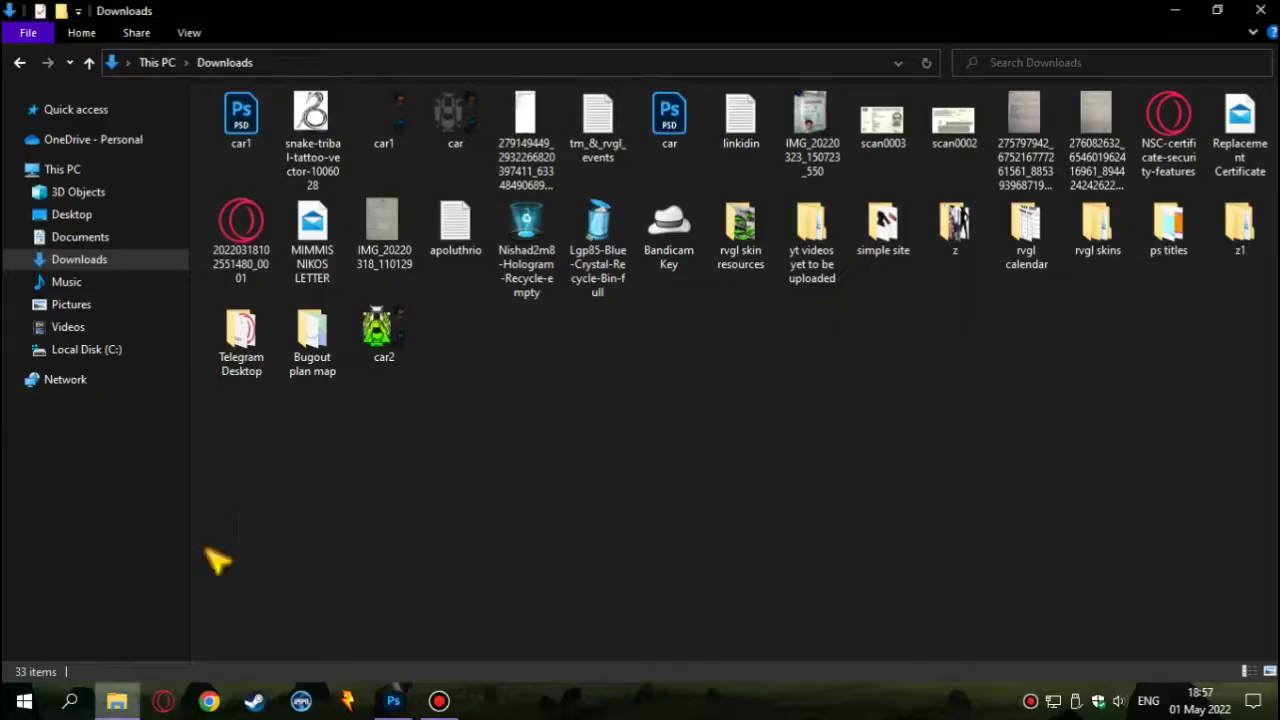
Open car2 in paint.net and save a BMP copy as car2.bmp
{"action": "right_click", "coordinate": [378, 337]}
{"action": "left_click", "coordinate": [720, 428]}
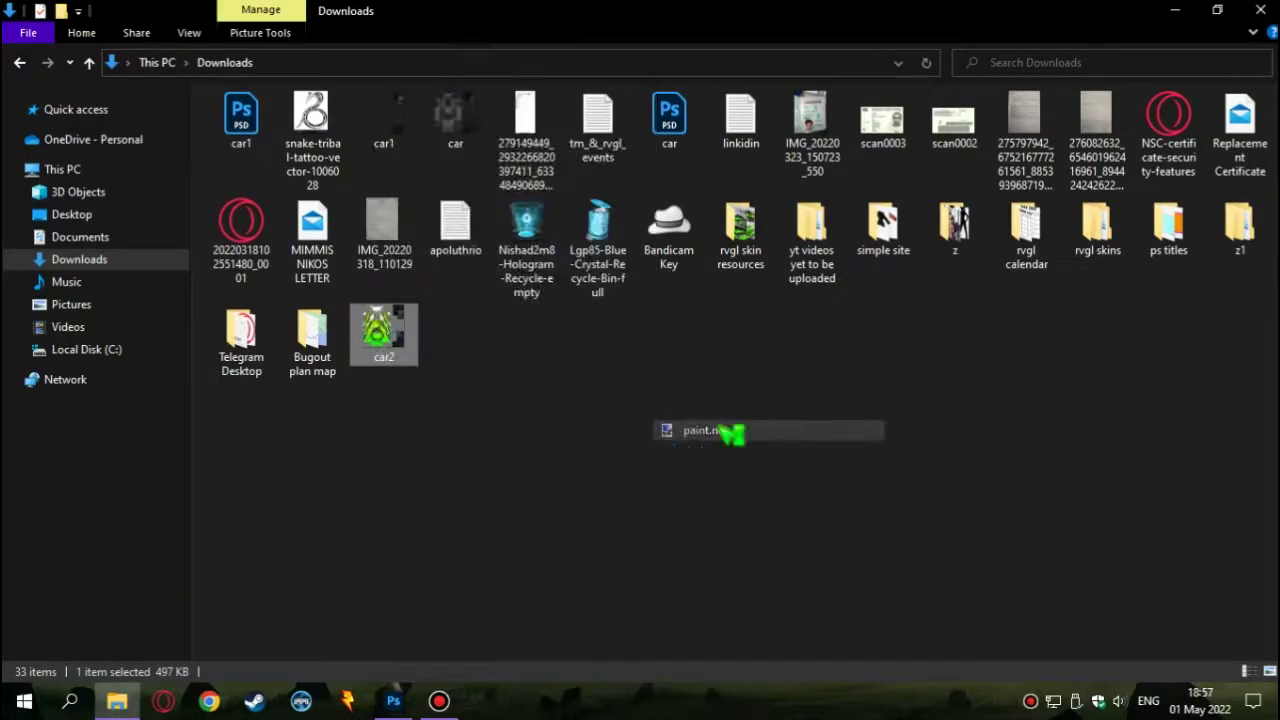
{"action": "left_click", "coordinate": [21, 35]}
{"action": "left_click", "coordinate": [55, 177]}
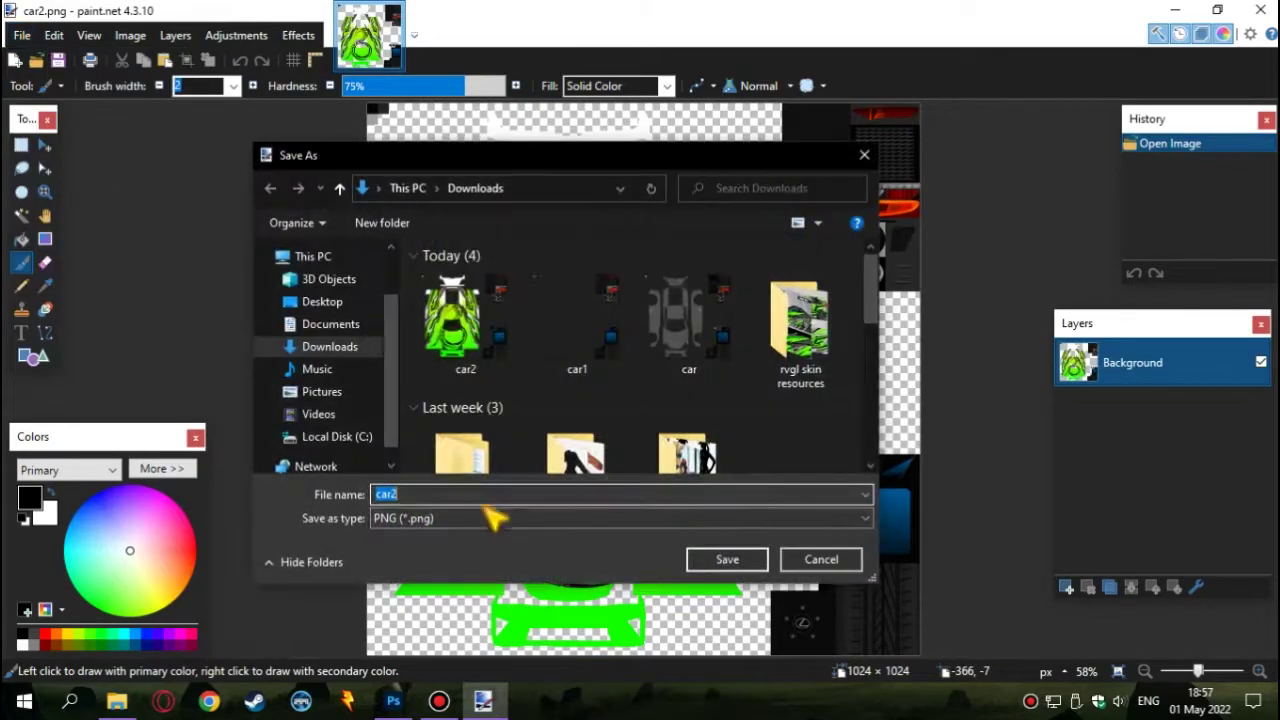
{"action": "left_click", "coordinate": [491, 518]}
{"action": "left_click", "coordinate": [437, 579]}
{"action": "left_click", "coordinate": [731, 561]}
{"action": "key", "text": "Return"}
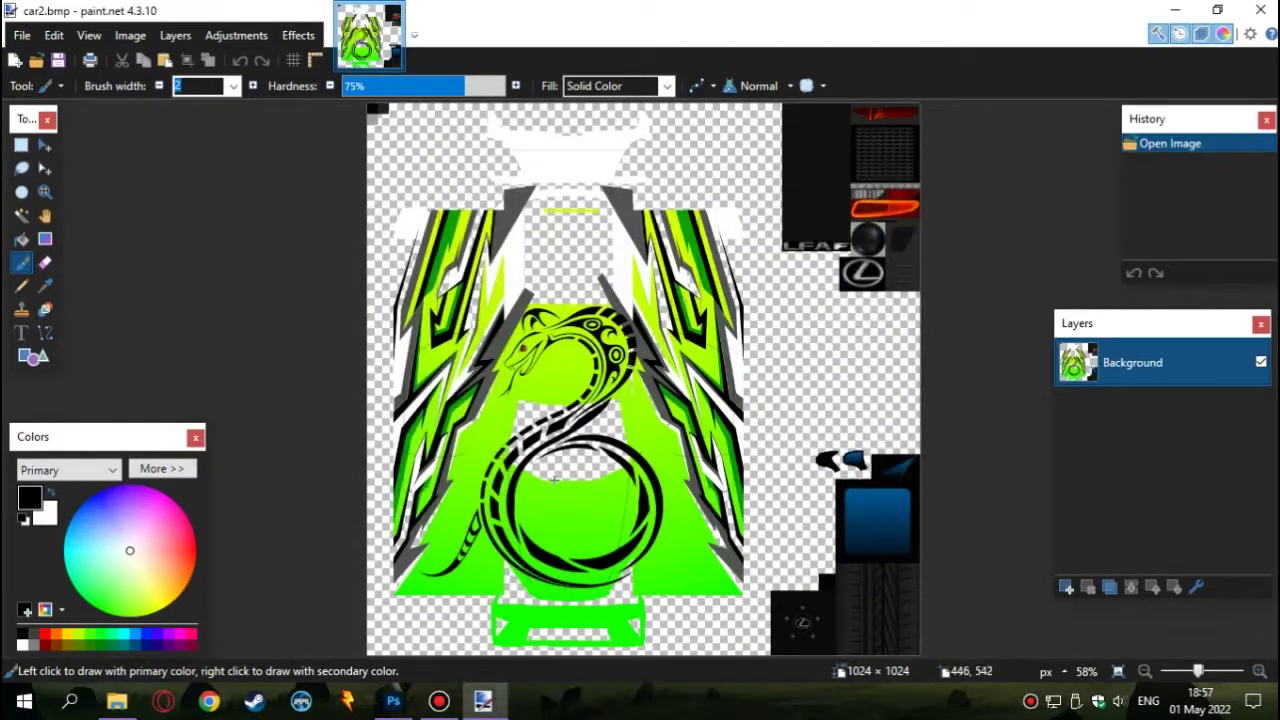
{"action": "key", "text": "alt+Tab"}
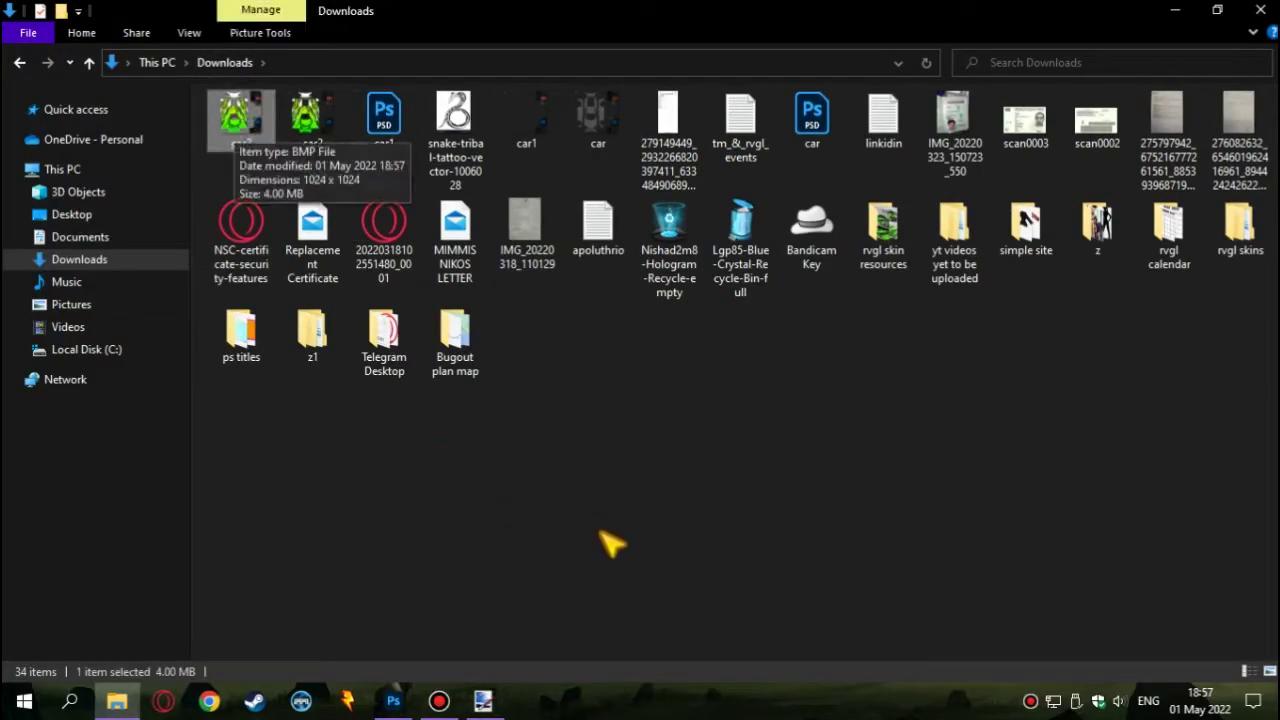
Paste car2.bmp into 3D Objects > cars > lfanur and preview it
{"action": "left_click", "coordinate": [78, 191]}
{"action": "double_click", "coordinate": [289, 229]}
{"action": "double_click", "coordinate": [663, 487]}
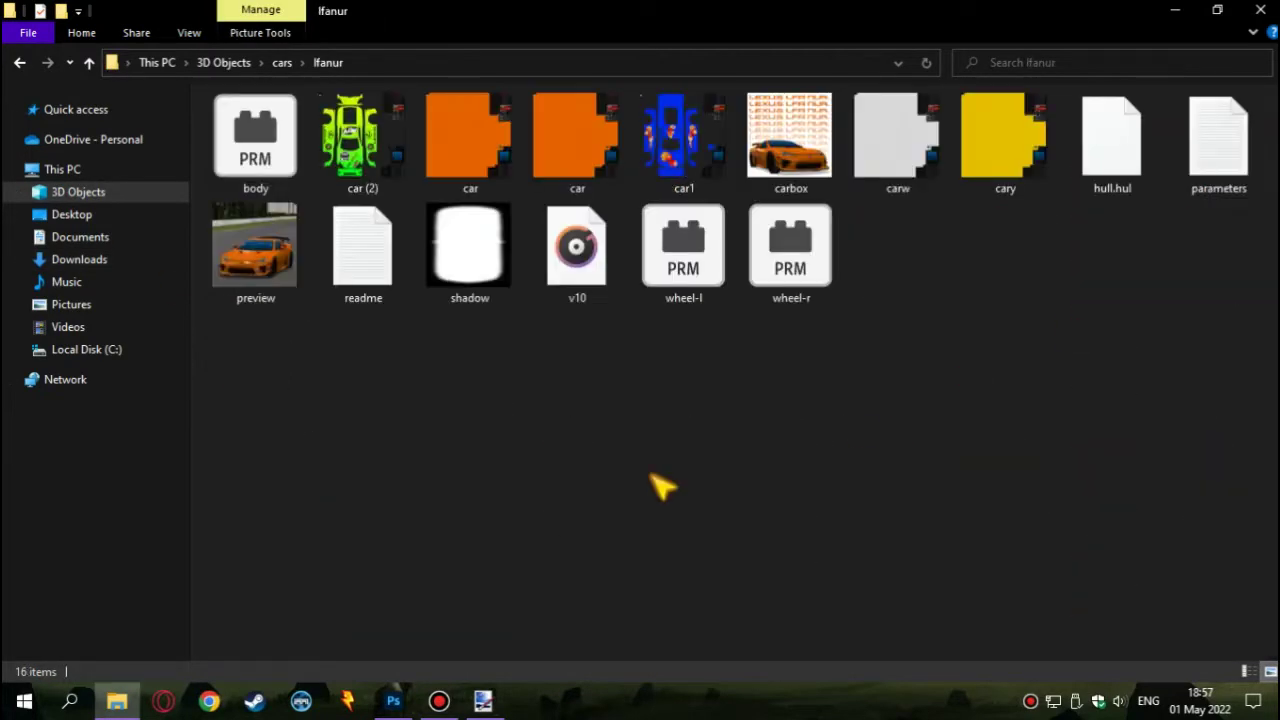
{"action": "key", "text": "ctrl+v"}
{"action": "key", "text": "Return"}
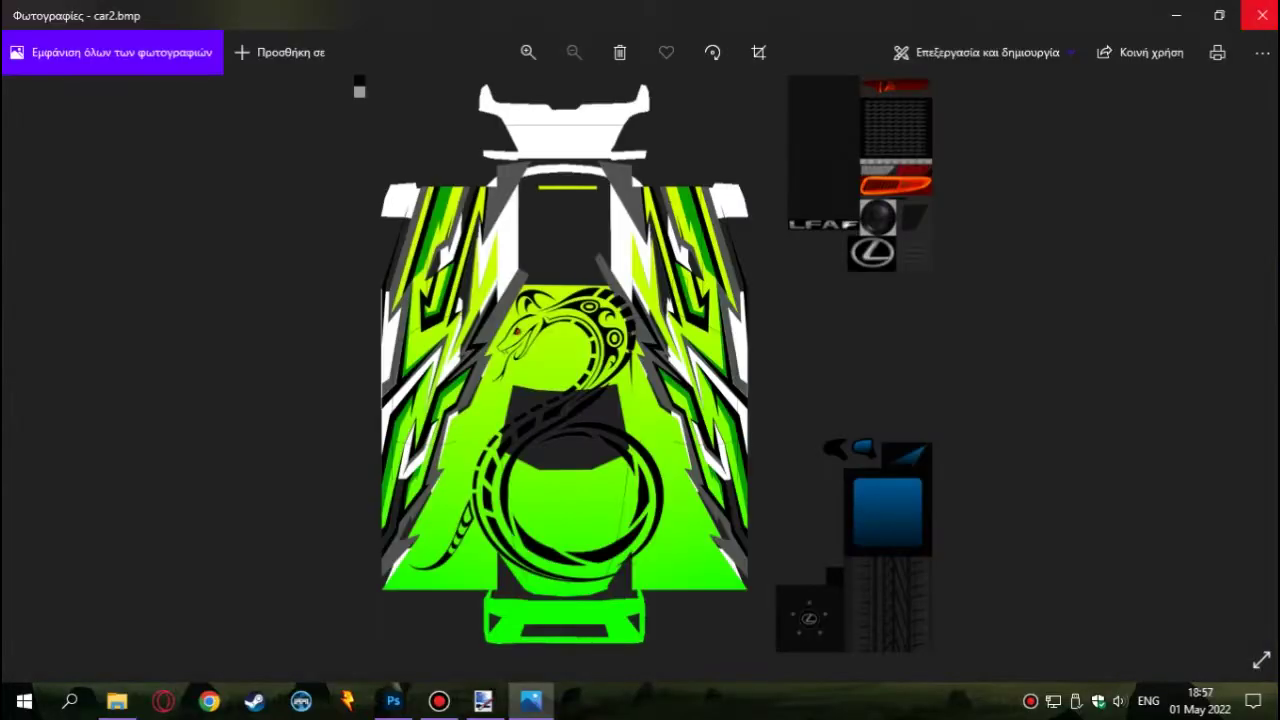
{"action": "key", "text": "alt+F4"}
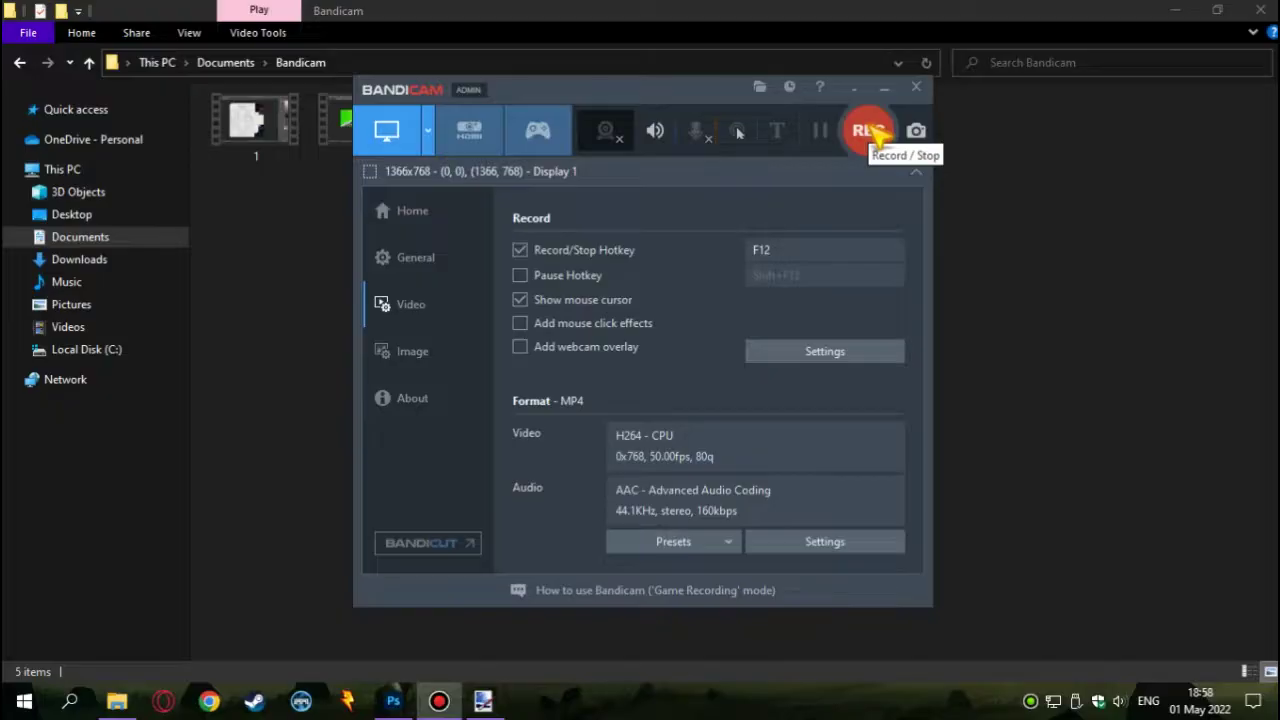
{"action": "left_click", "coordinate": [866, 130]}
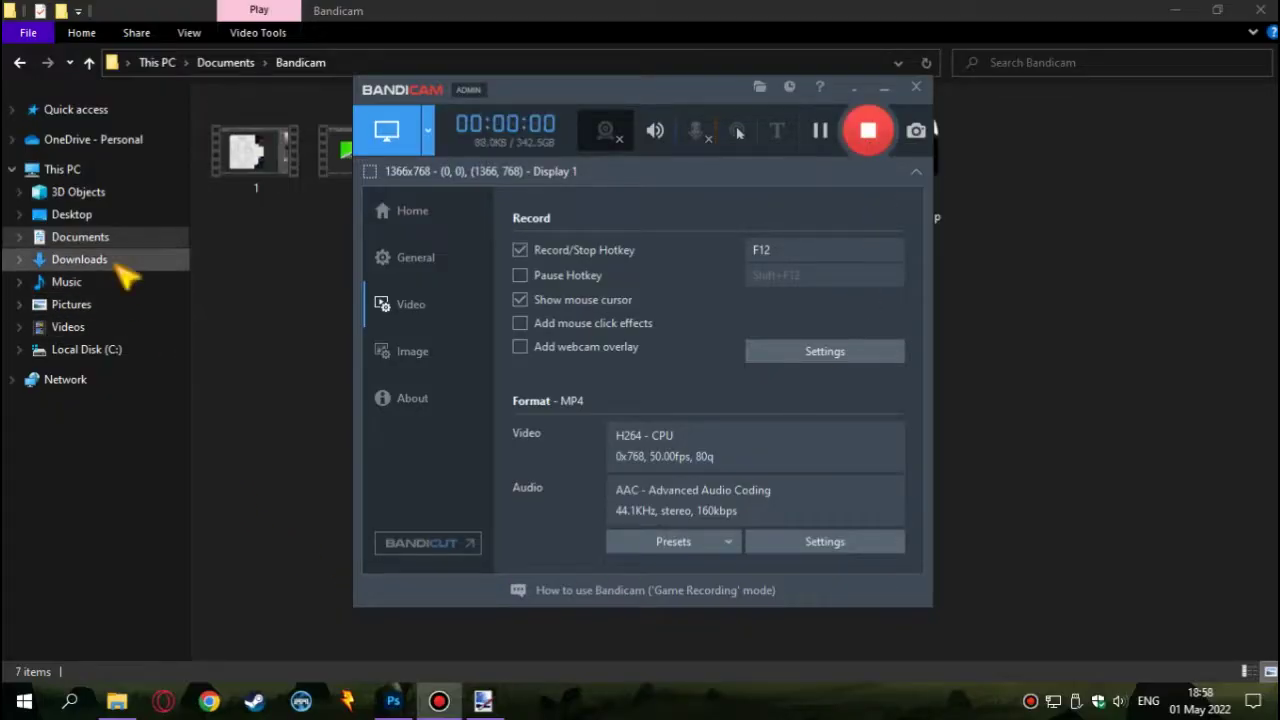
Launch RVGL from Downloads and drag its window top-left, stretched to fill the screen
{"action": "left_click", "coordinate": [80, 259]}
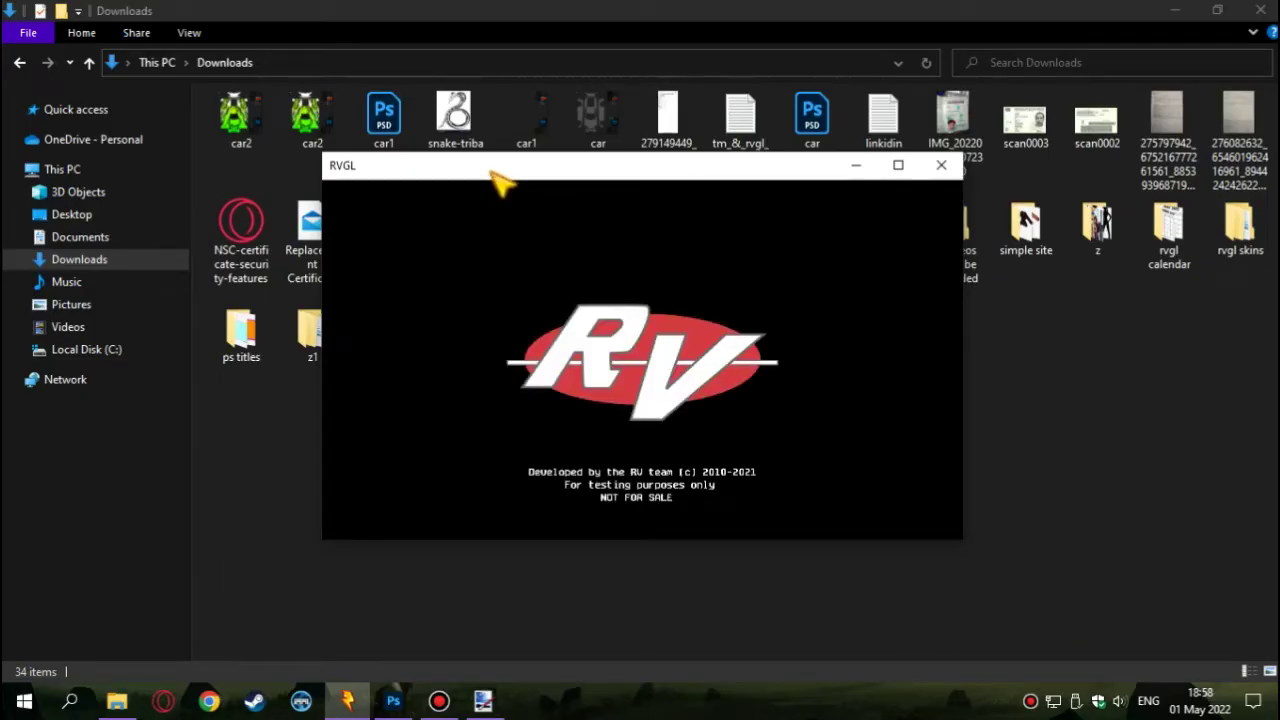
{"action": "left_click_drag", "start_coordinate": [491, 171], "coordinate": [168, 19]}
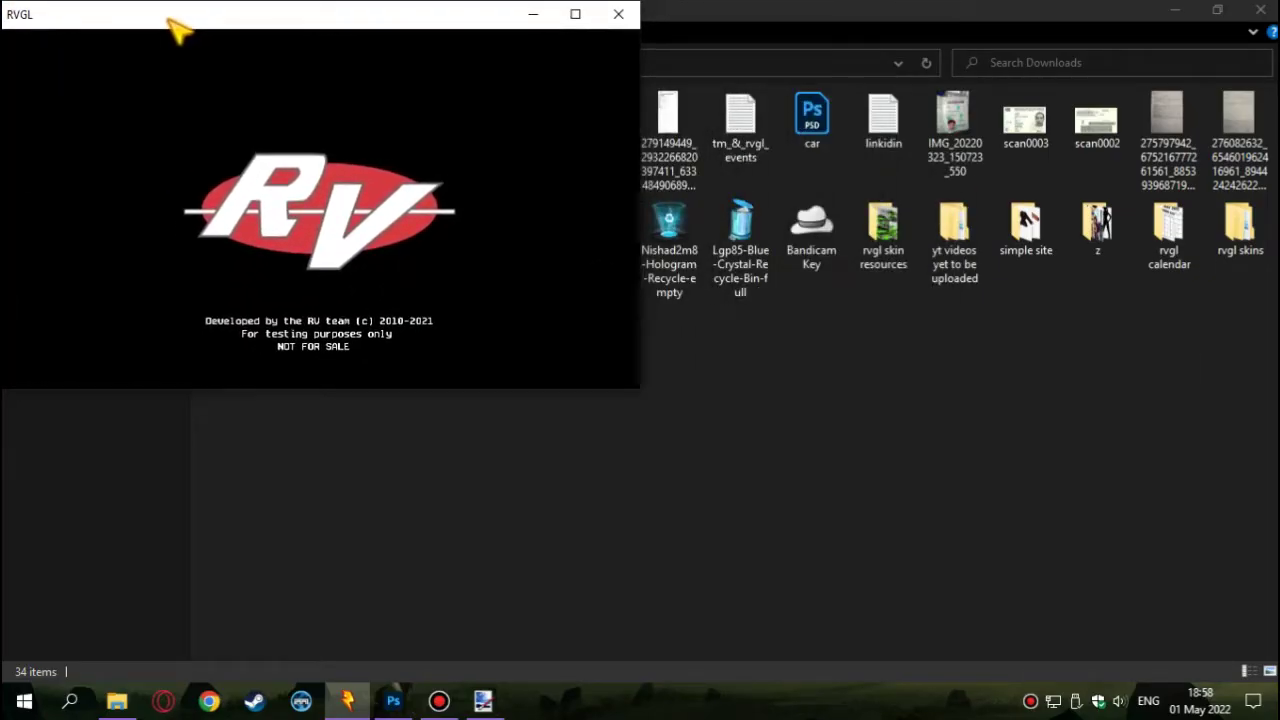
{"action": "left_click_drag", "start_coordinate": [371, 398], "coordinate": [360, 684]}
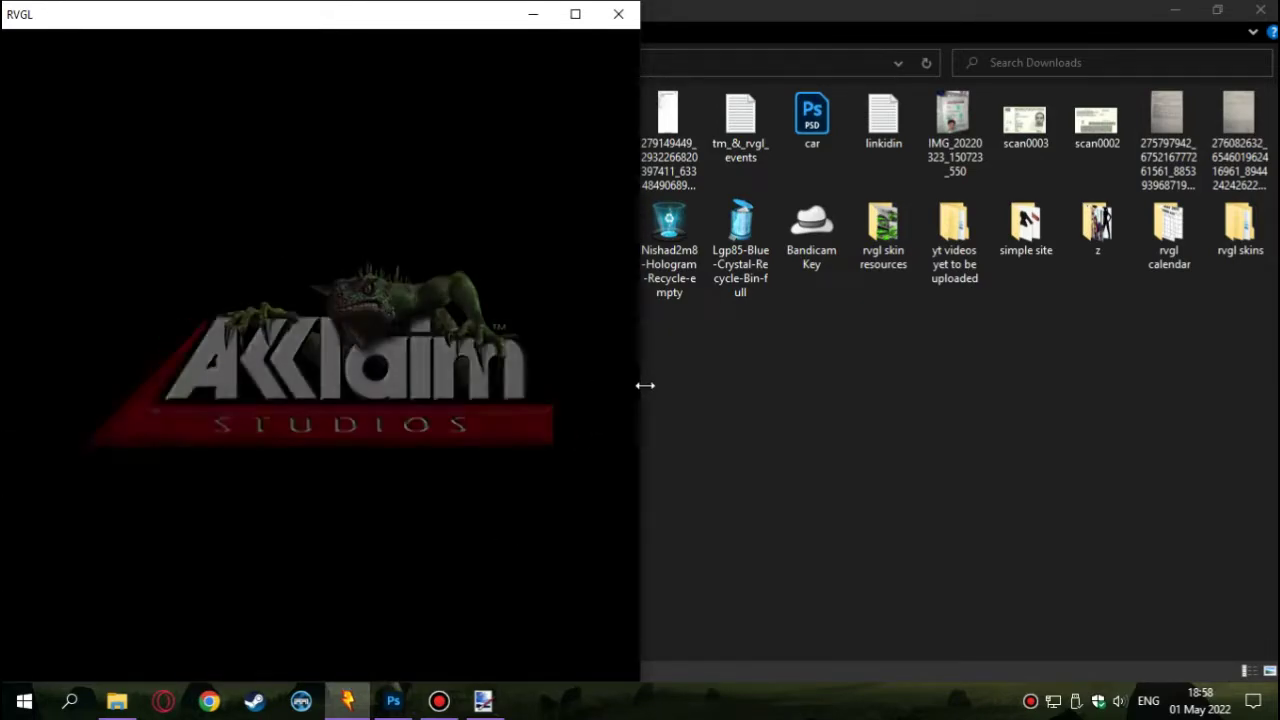
{"action": "left_click_drag", "start_coordinate": [642, 385], "coordinate": [1278, 380]}
{"action": "left_click_drag", "start_coordinate": [1000, 33], "coordinate": [984, 29]}
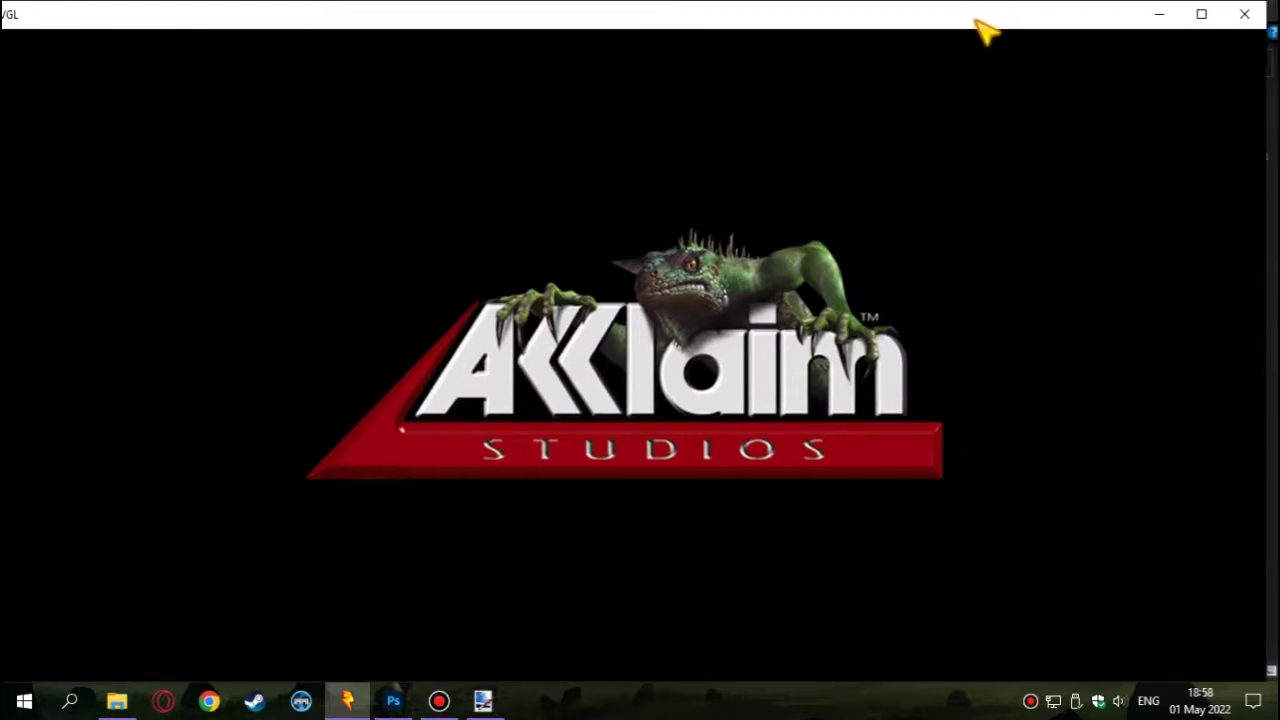
{"action": "left_click_drag", "start_coordinate": [1268, 250], "coordinate": [1273, 250]}
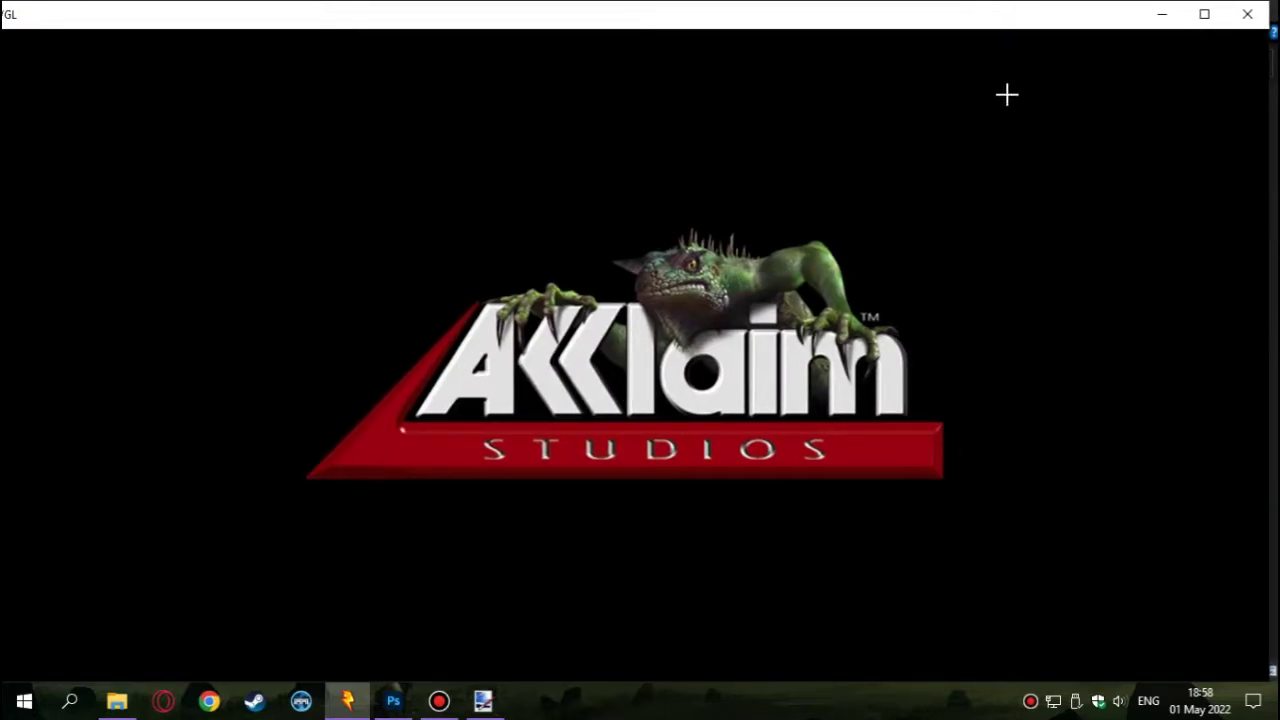
{"action": "left_click_drag", "start_coordinate": [970, 24], "coordinate": [983, 24]}
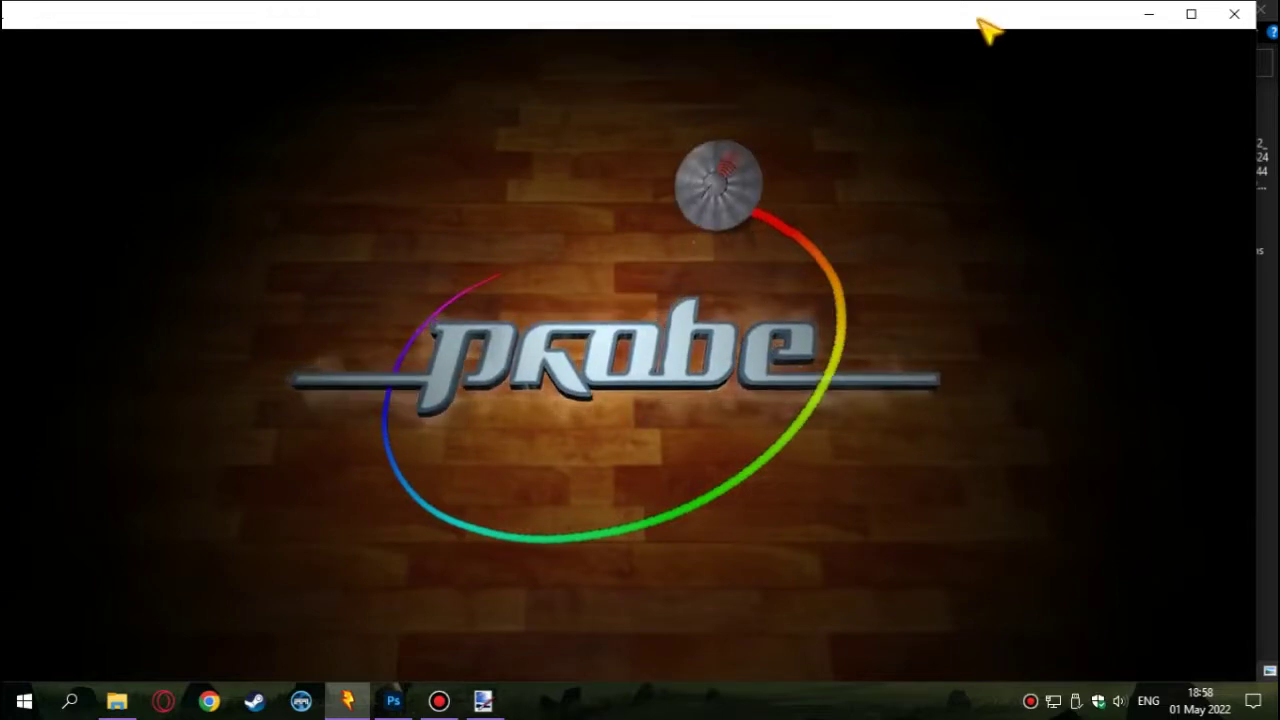
{"action": "left_click_drag", "start_coordinate": [980, 29], "coordinate": [1015, 28]}
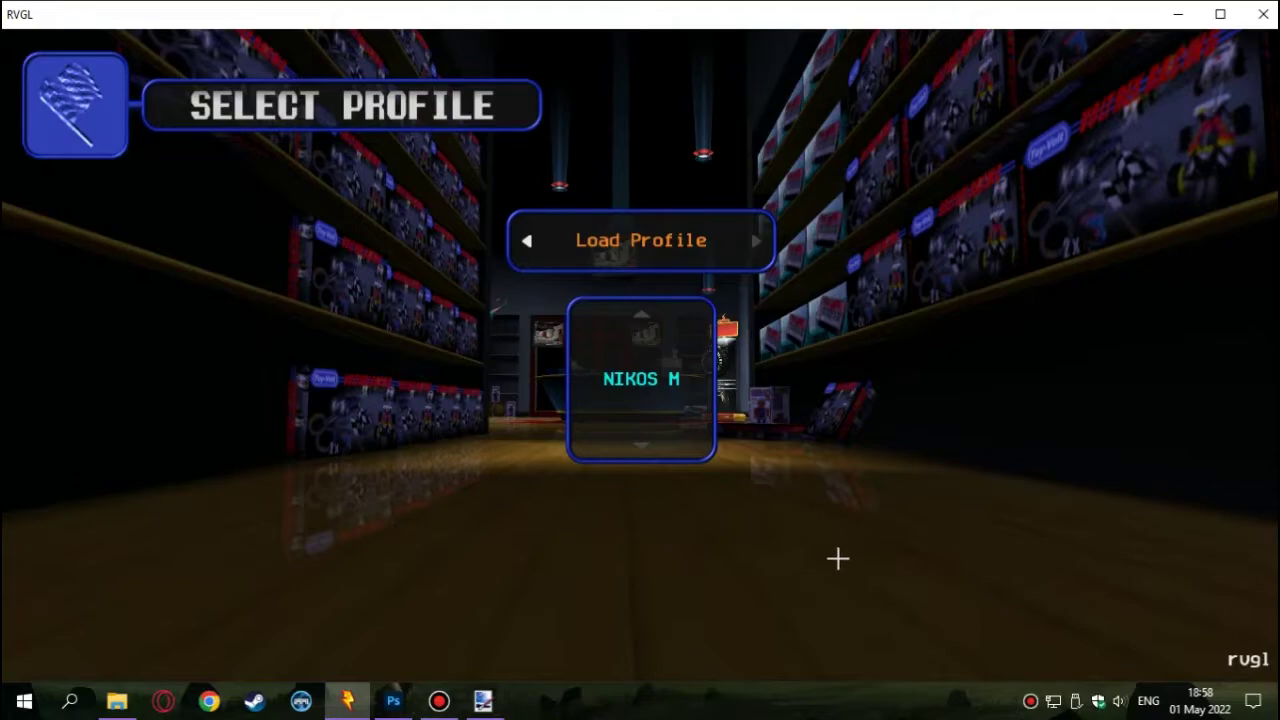
Load the profile and start a Single Race with the Lexus LFA N. E. on Hospital 1
{"action": "key", "text": "Return"}
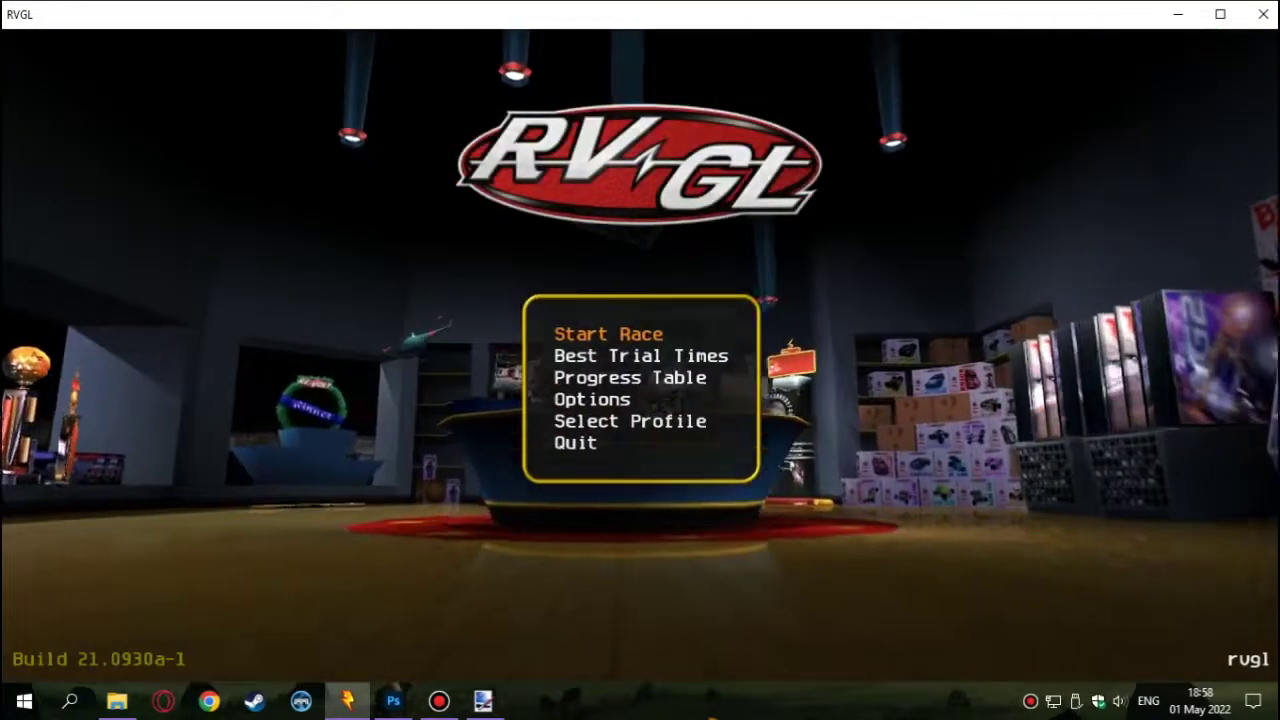
{"action": "key", "text": "Return"}
{"action": "key", "text": "Return"}
{"action": "key", "text": "Return"}
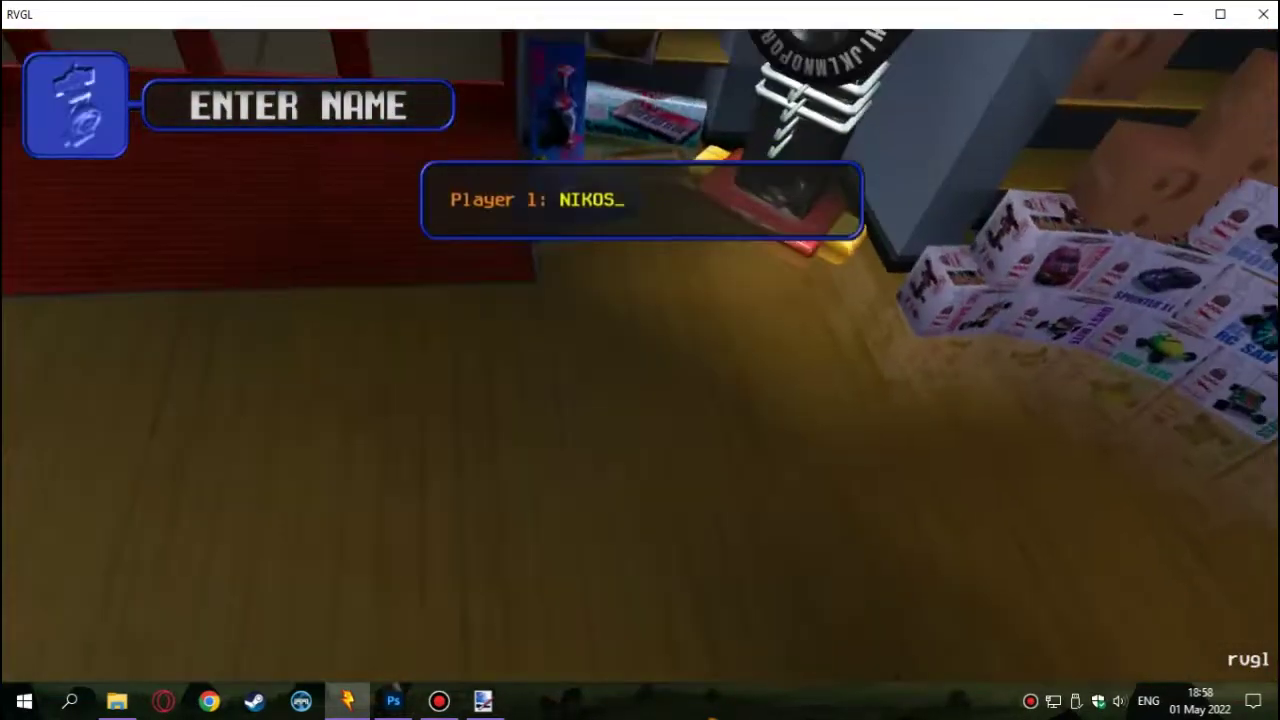
{"action": "key", "text": "Return"}
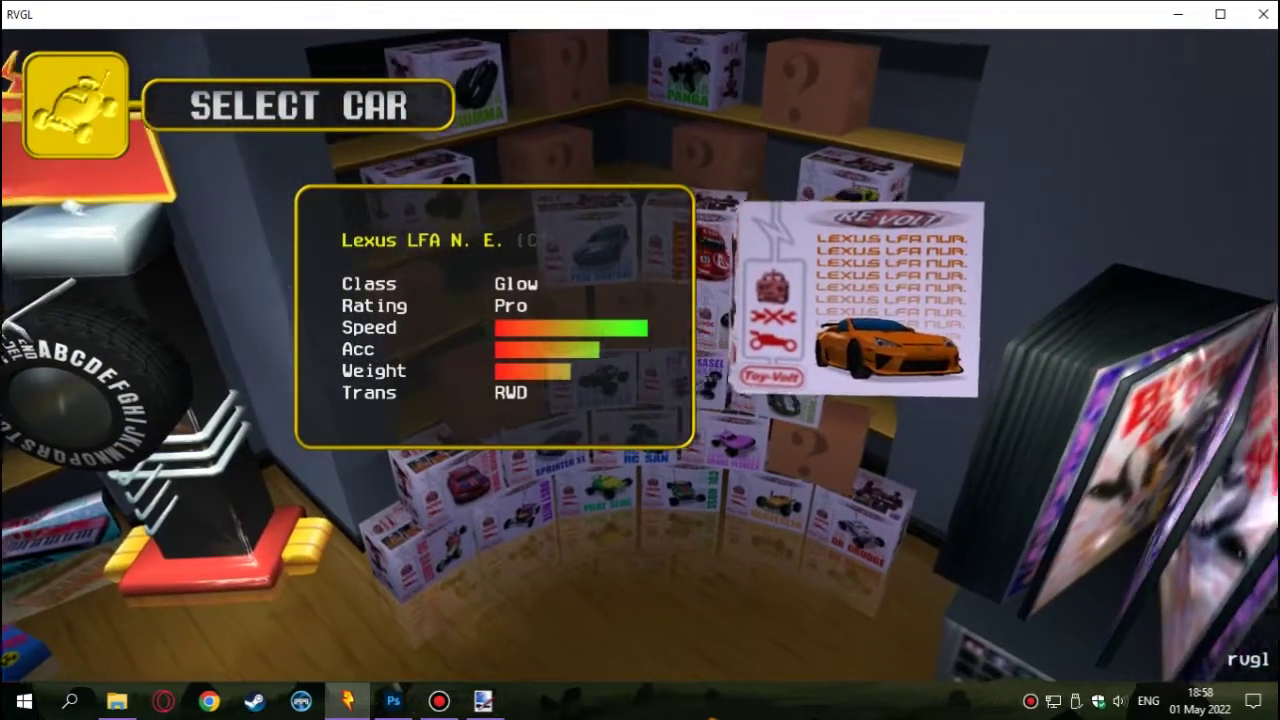
{"action": "key", "text": "Return"}
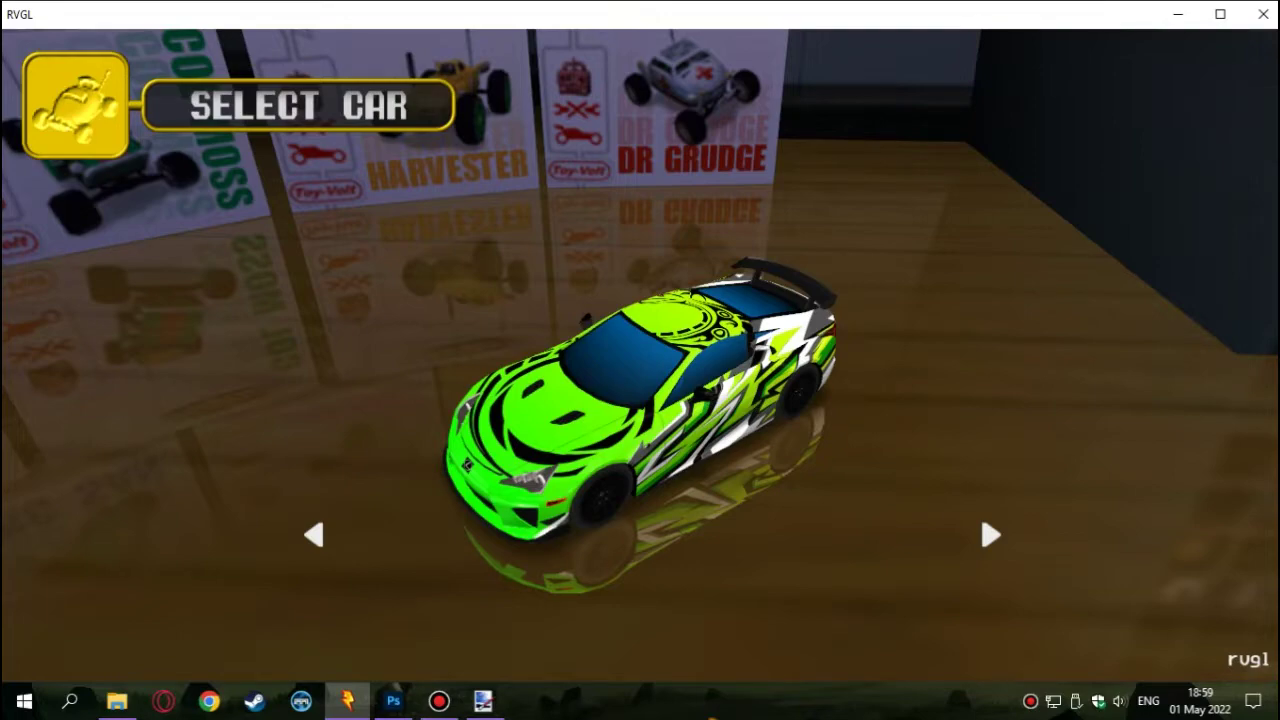
{"action": "key", "text": "Return"}
{"action": "type", "text": "HOS"}
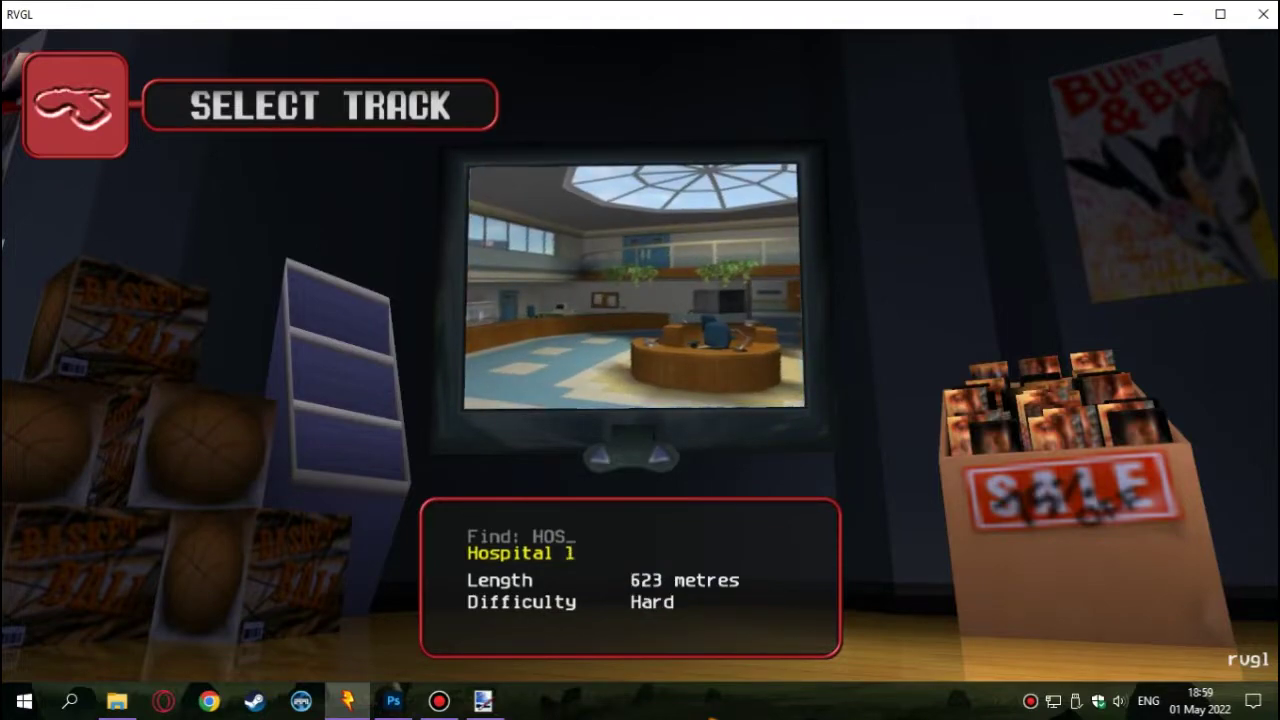
{"action": "key", "text": "Return"}
{"action": "key", "text": "Return"}
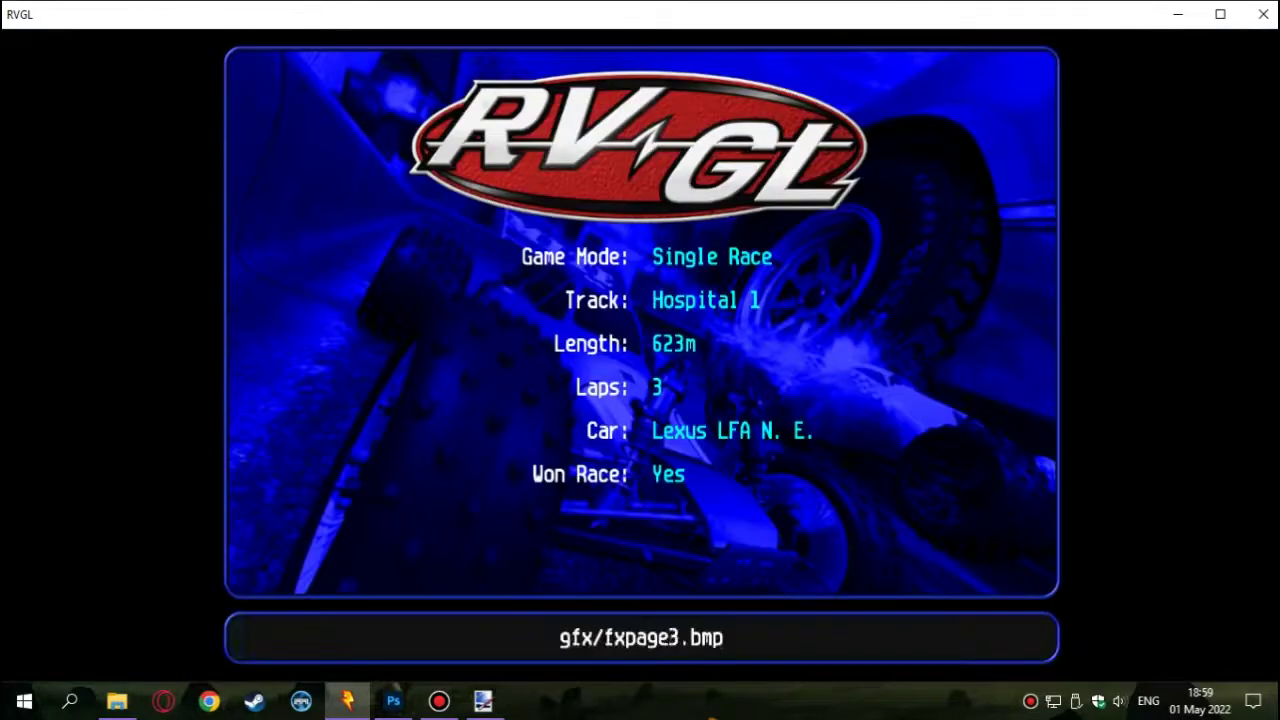
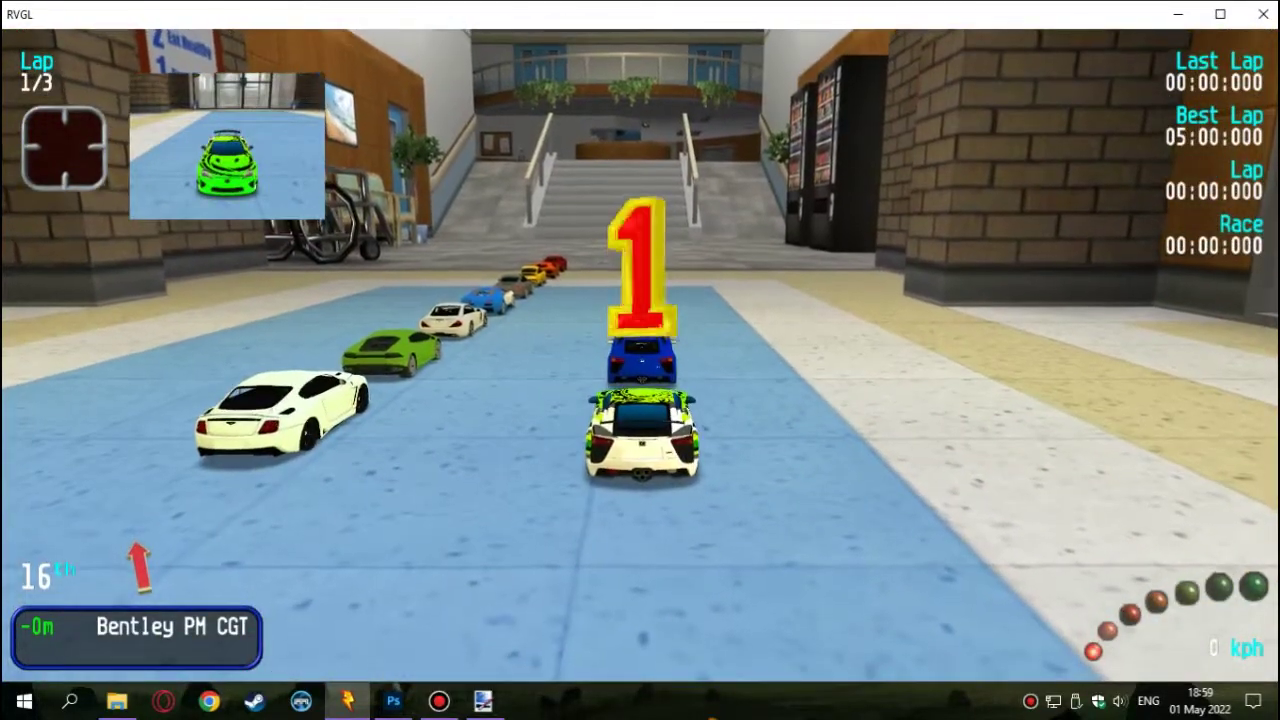
Launch the Lexus off the grid, down the ramp past rivals and into the left corridor
{"action": "key", "text": "Up"}
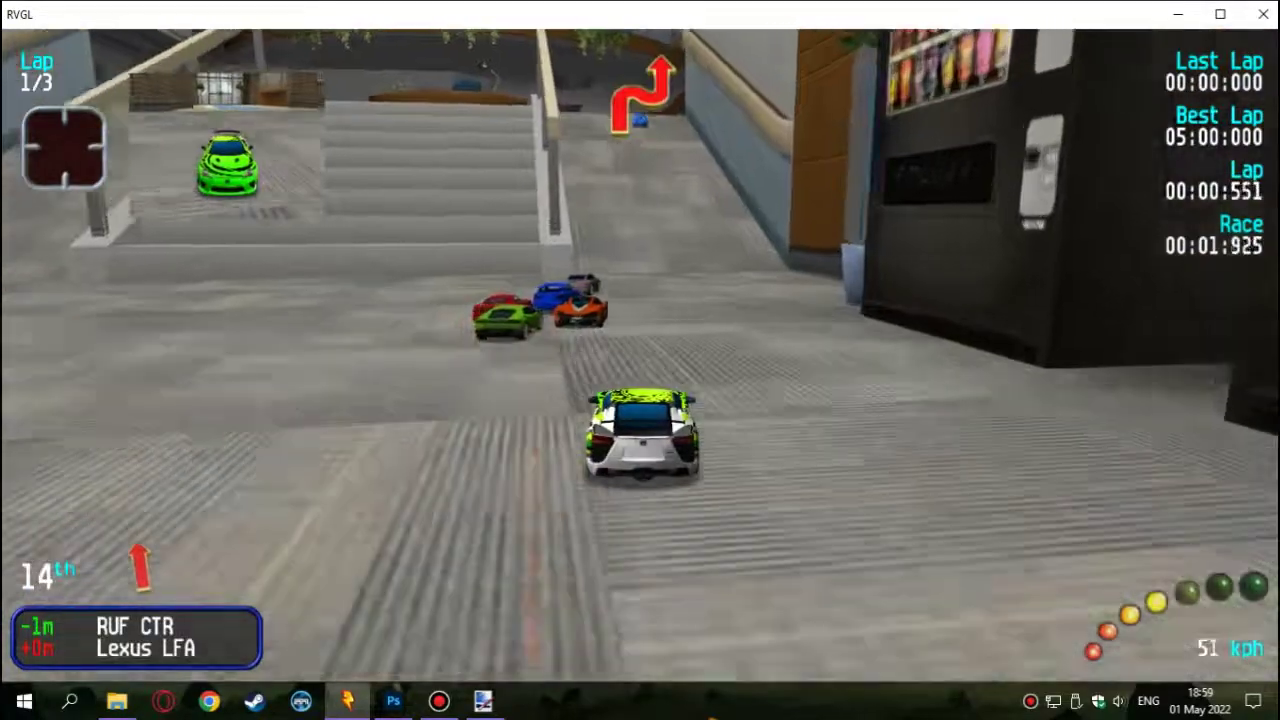
{"action": "key", "text": "Up"}
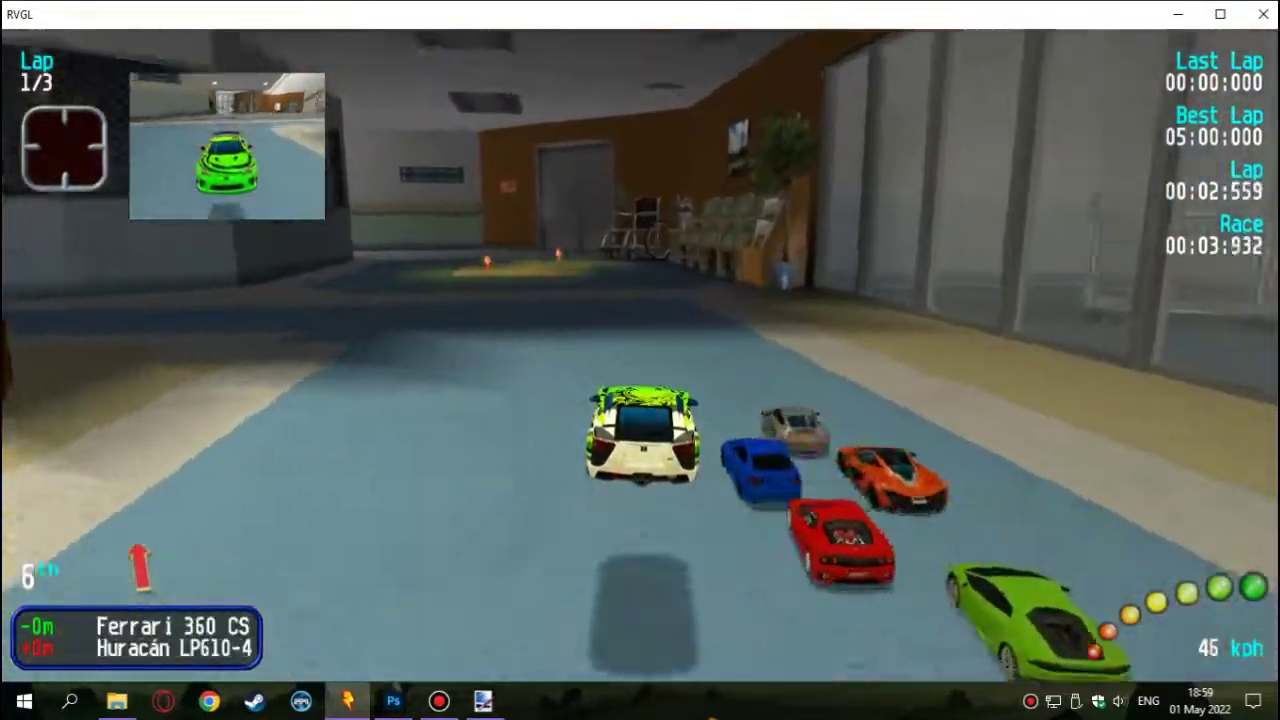
{"action": "key", "text": "Up"}
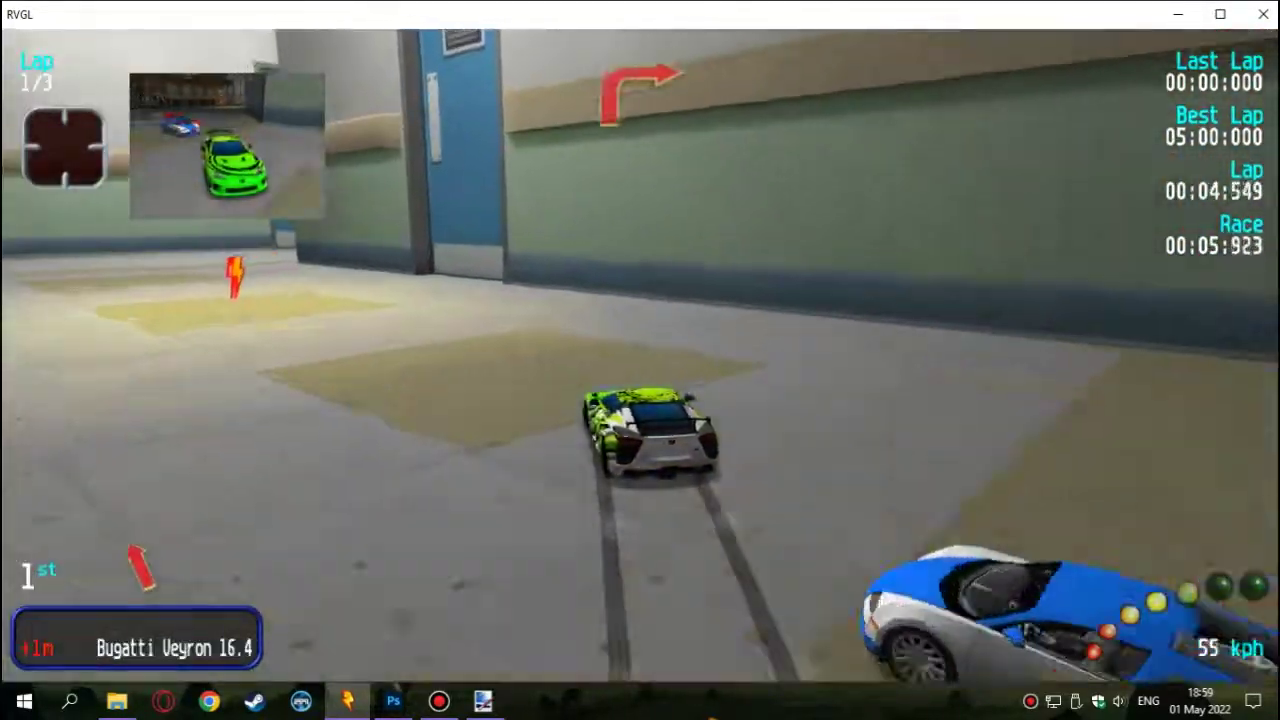
{"action": "key", "text": "Left"}
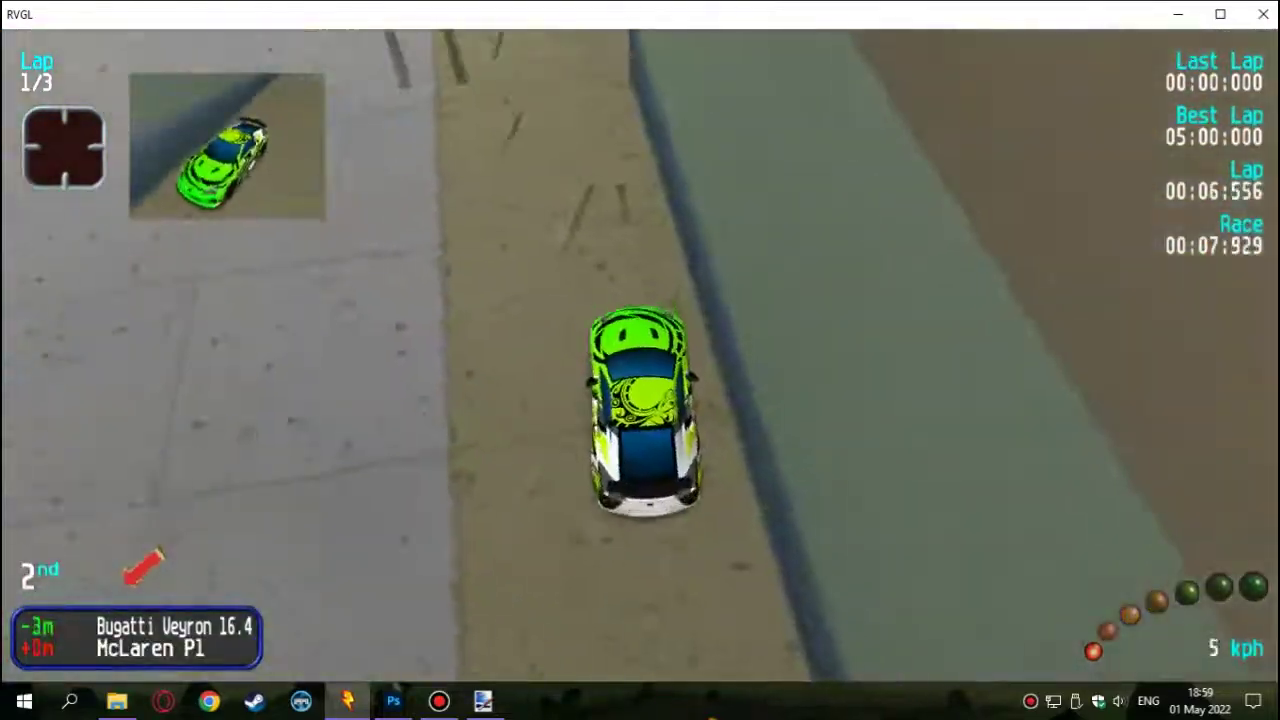
{"action": "key", "text": "Up"}
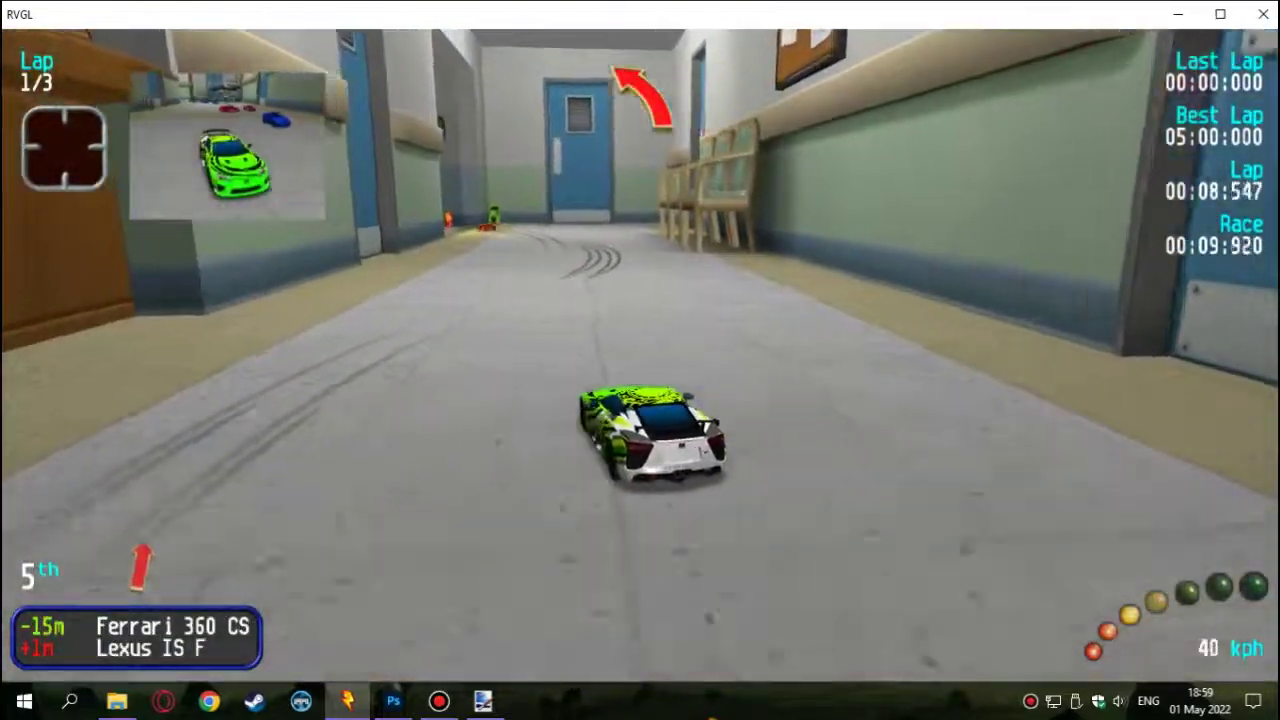
Round the left corners through the doorway into the hospital room and on toward the waiting area
{"action": "key", "text": "Up"}
{"action": "key", "text": "Left"}
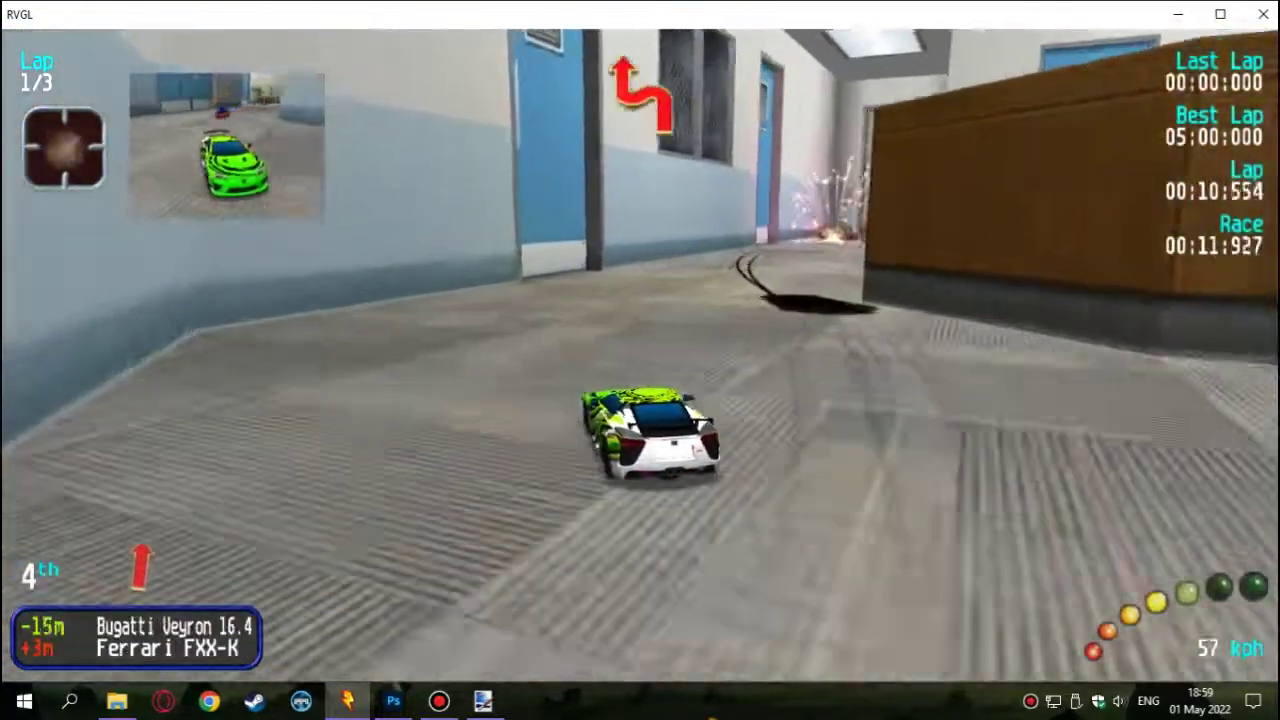
{"action": "key", "text": "Up"}
{"action": "key", "text": "Right"}
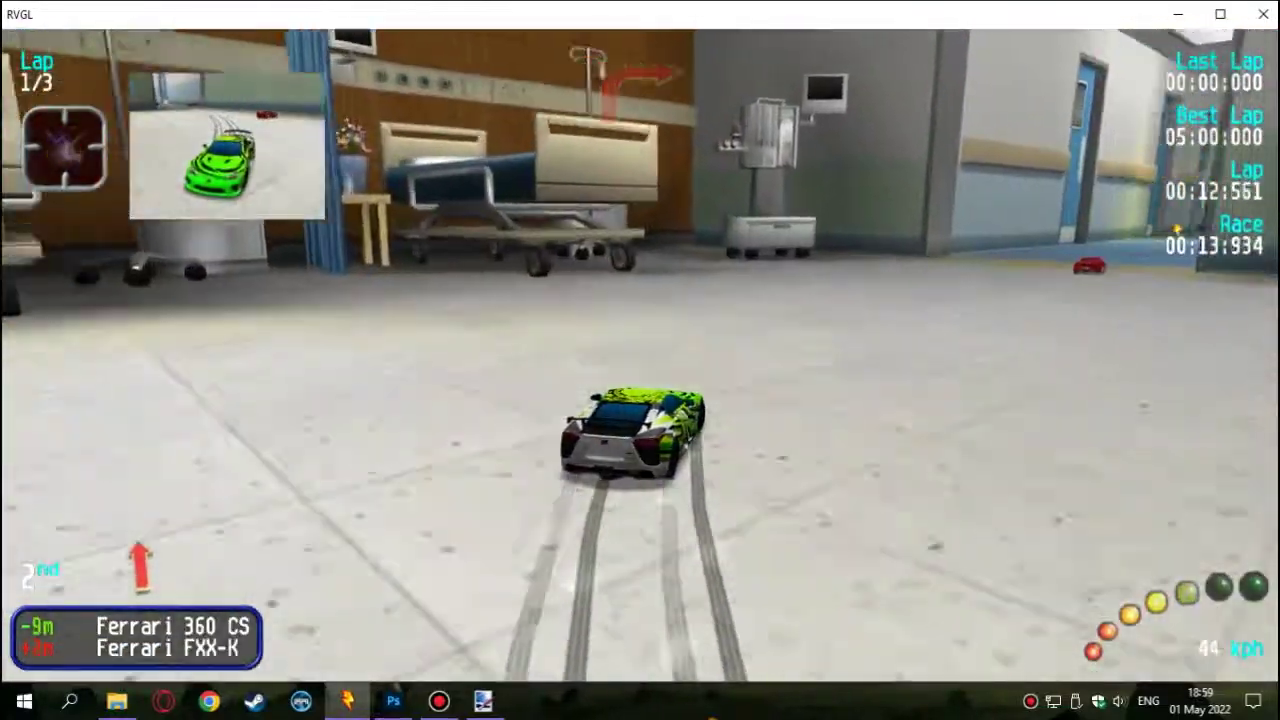
{"action": "key", "text": "Up"}
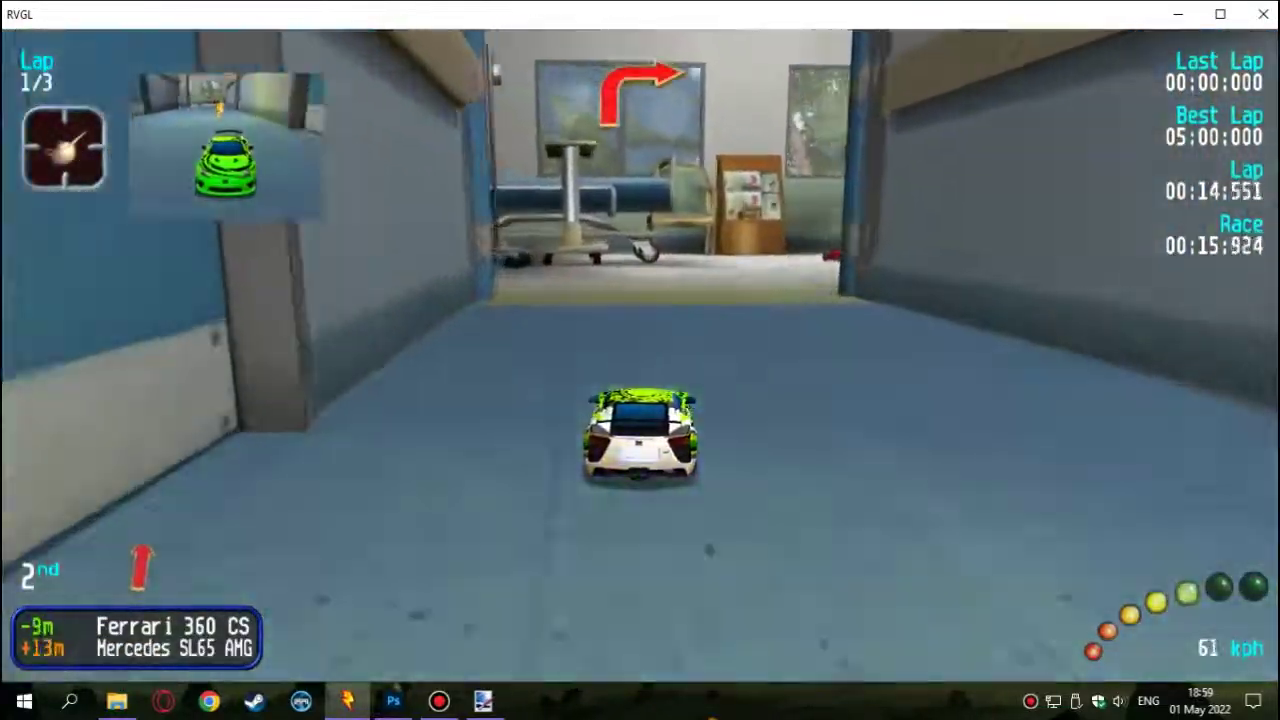
Drive through the dark corridor and office room, then past the X-ray machine and out
{"action": "key", "text": "Right"}
{"action": "key", "text": "Up"}
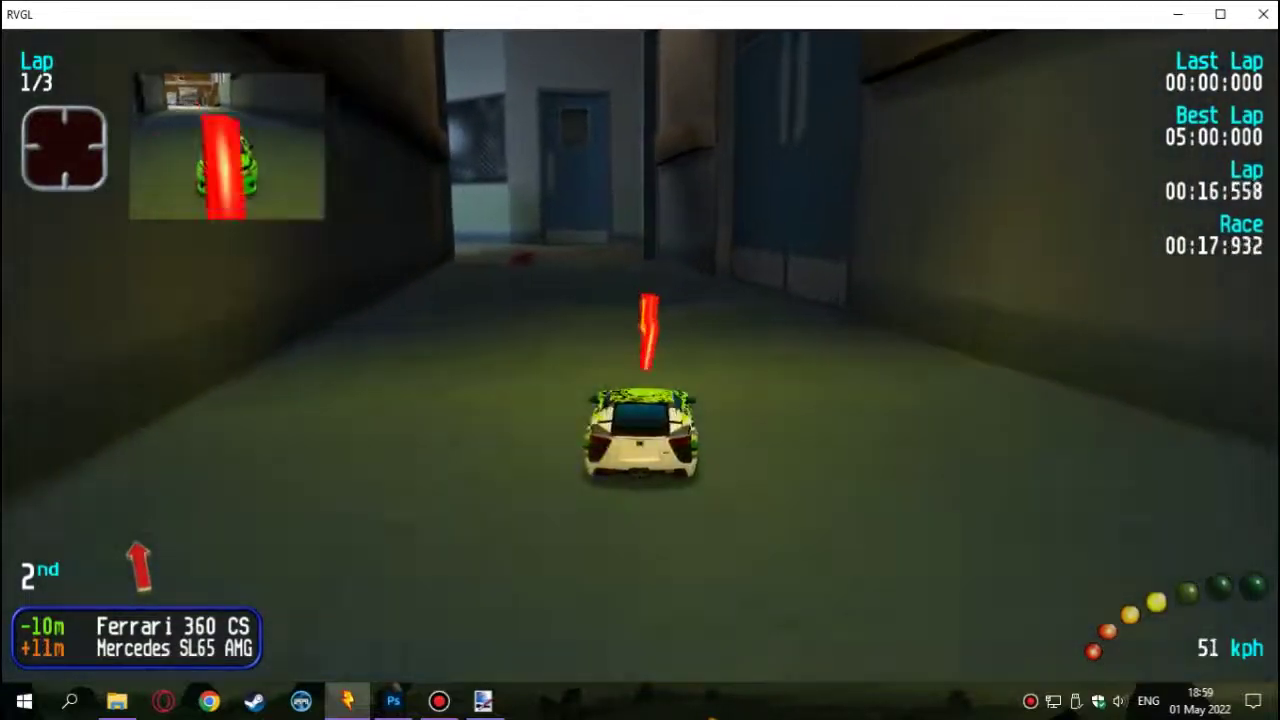
{"action": "key", "text": "Up"}
{"action": "key", "text": "Left"}
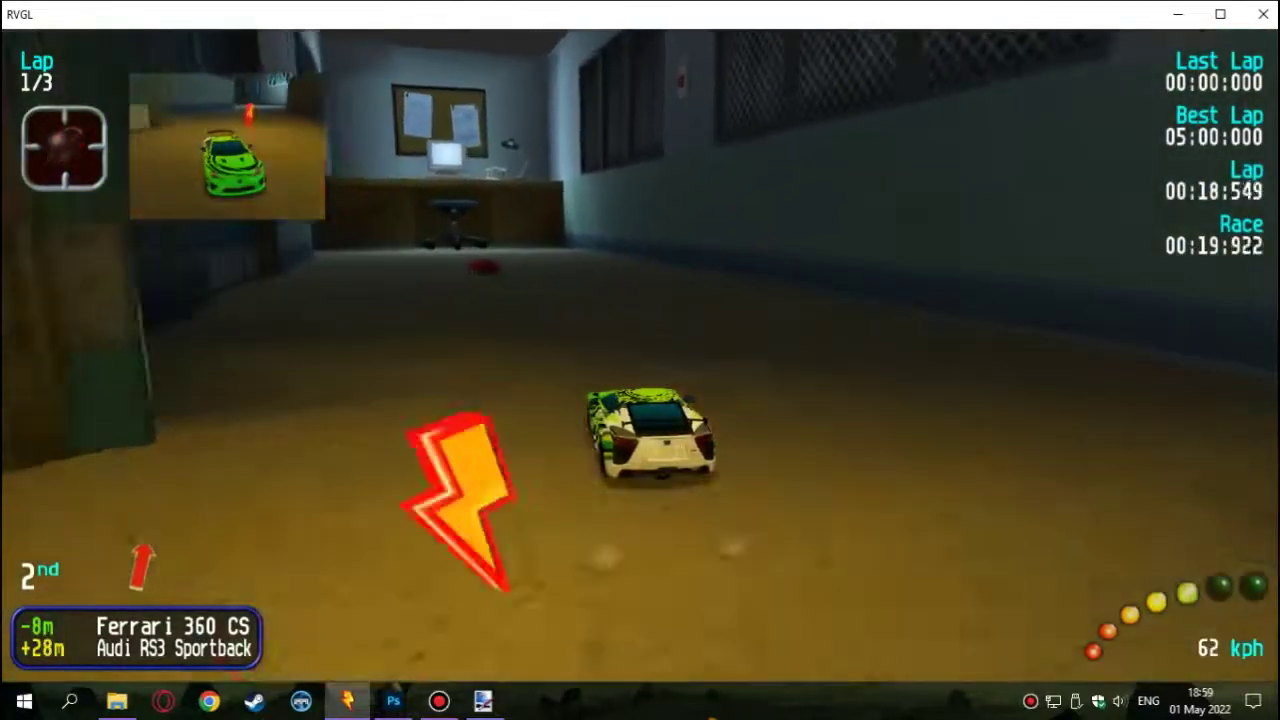
{"action": "key", "text": "Right"}
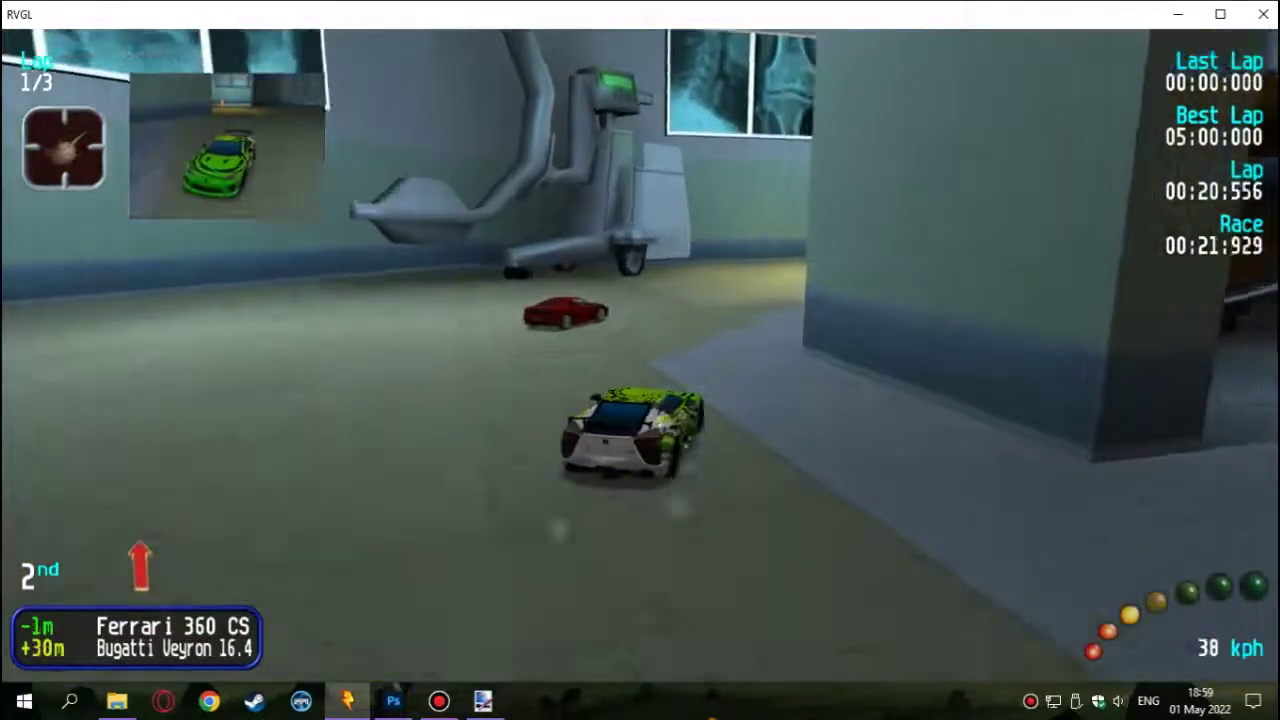
{"action": "key", "text": "Left"}
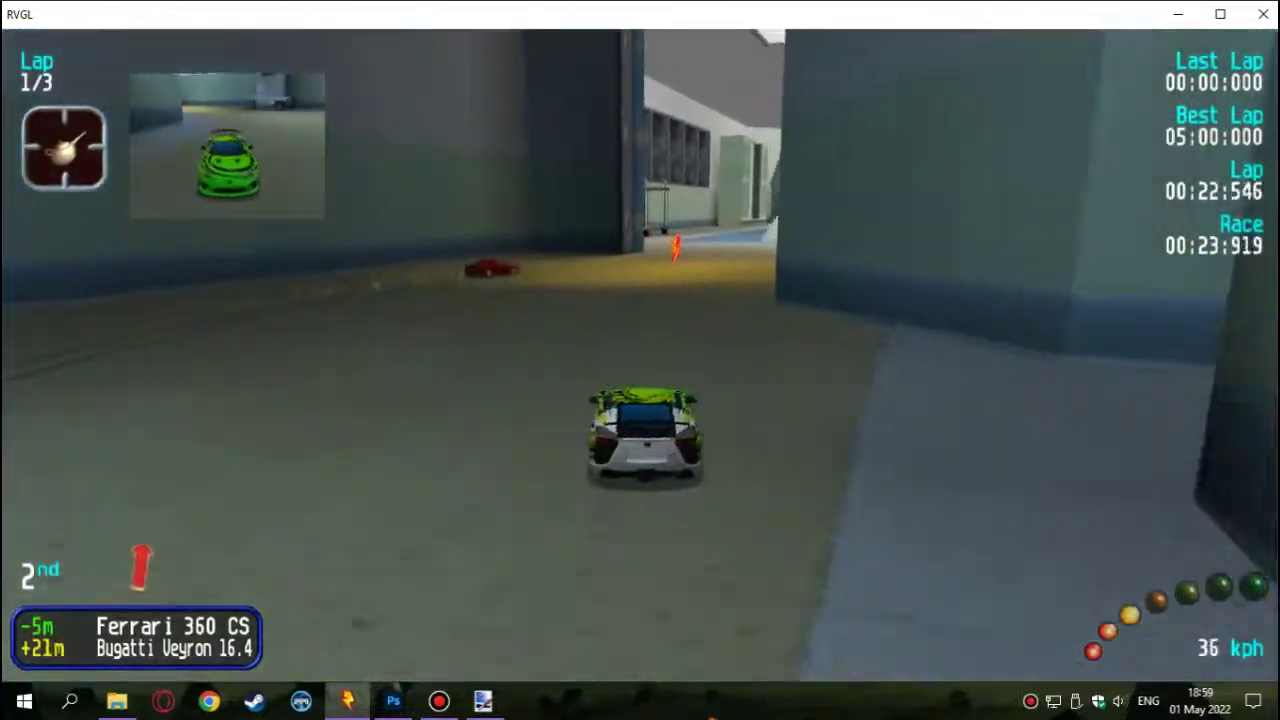
{"action": "key", "text": "Up"}
Slide across the blue floor into the courtyard, overtake into 1st, and loop past the fountain
{"action": "key", "text": "Left"}
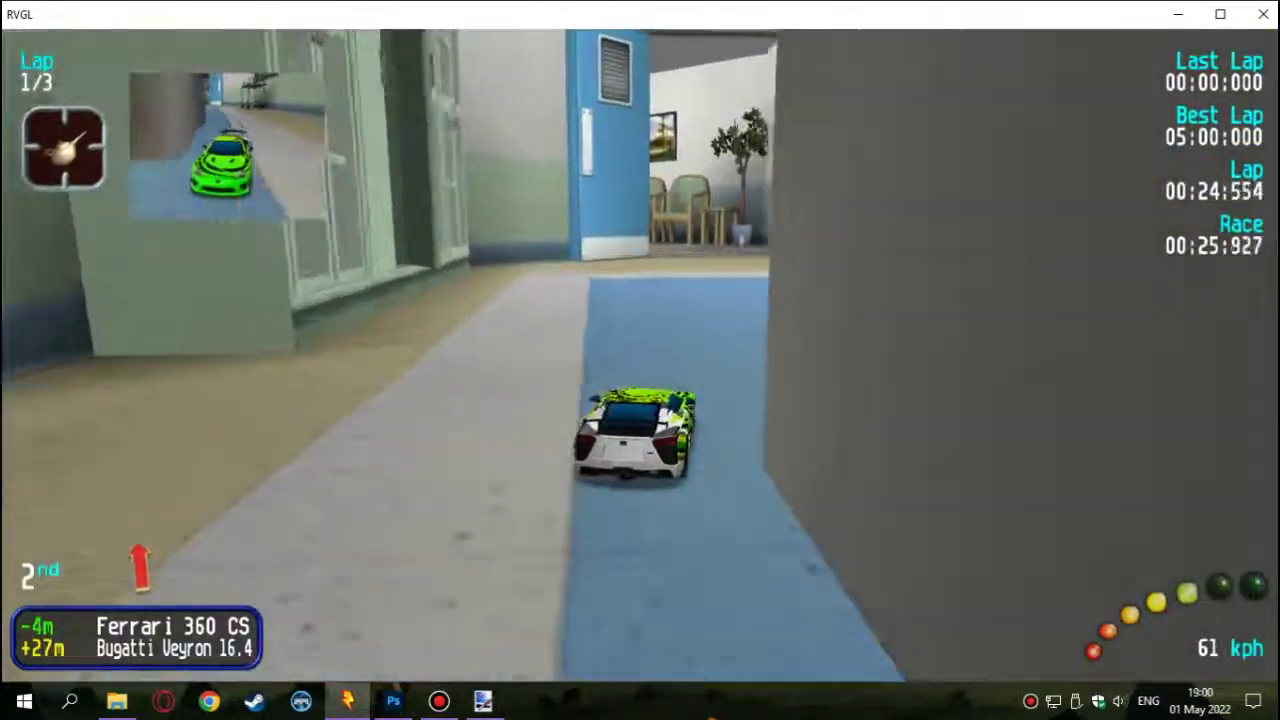
{"action": "key", "text": "Left"}
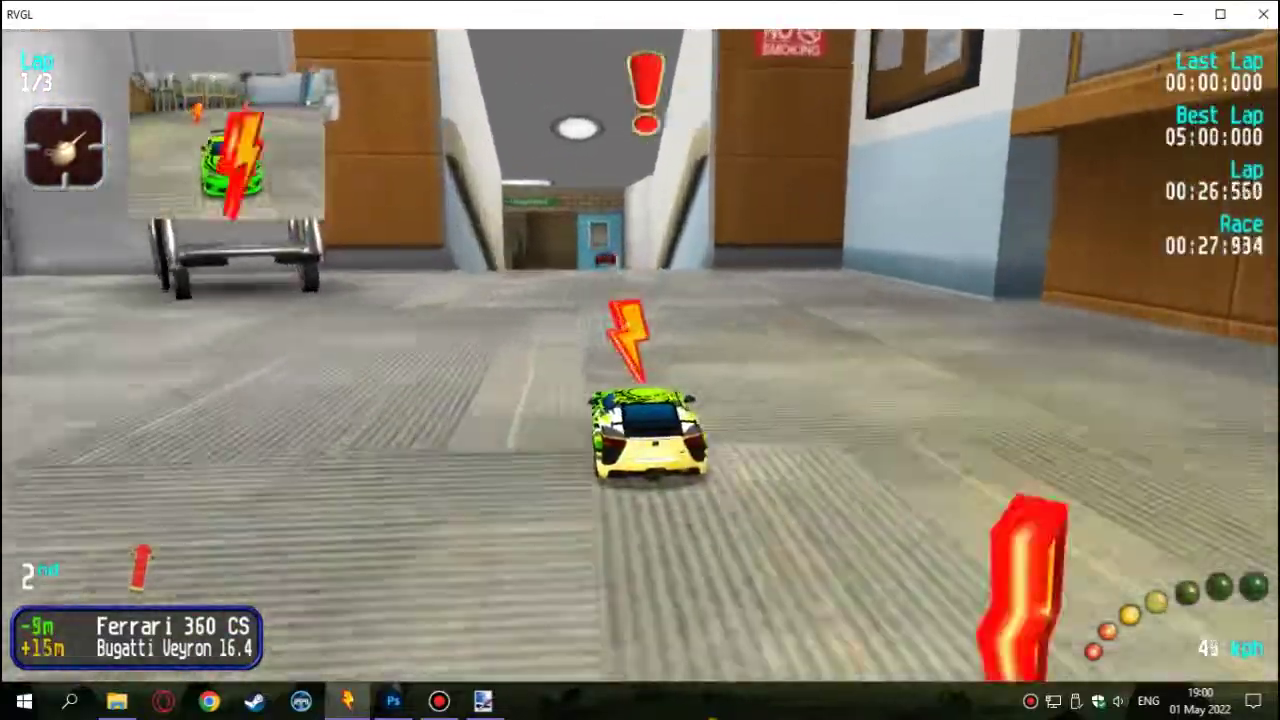
{"action": "key", "text": "Up"}
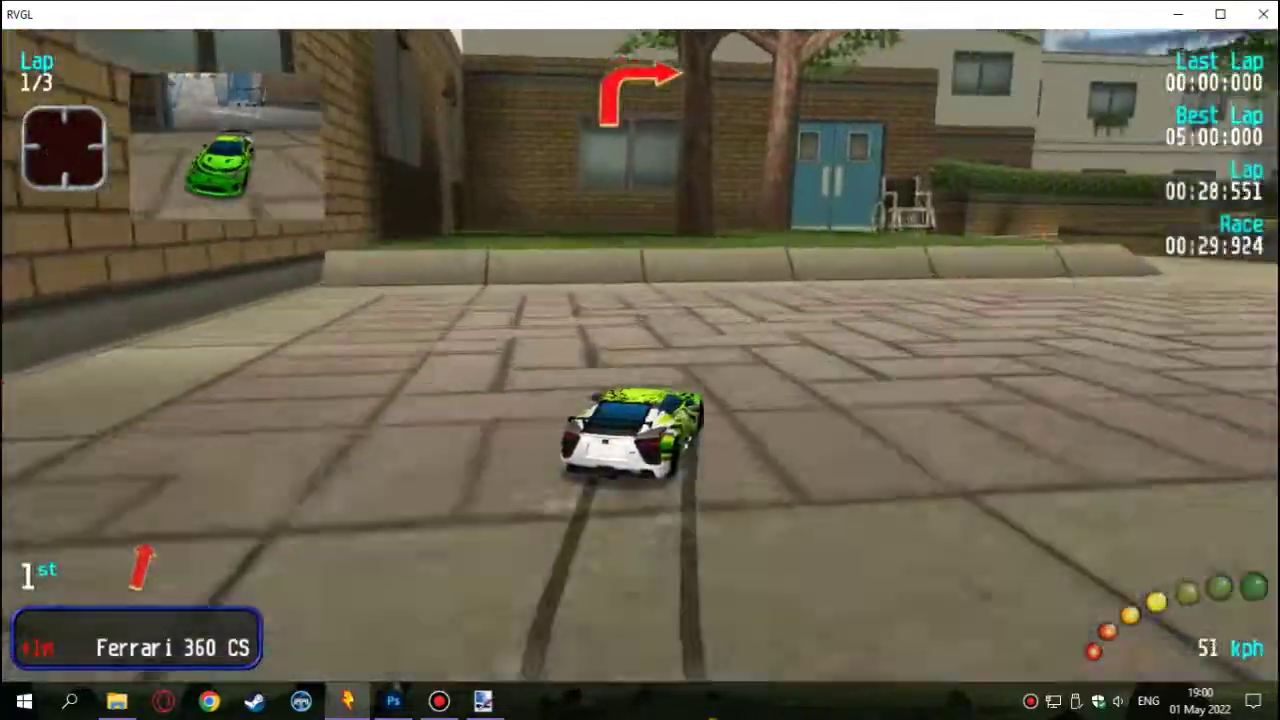
{"action": "key", "text": "Right"}
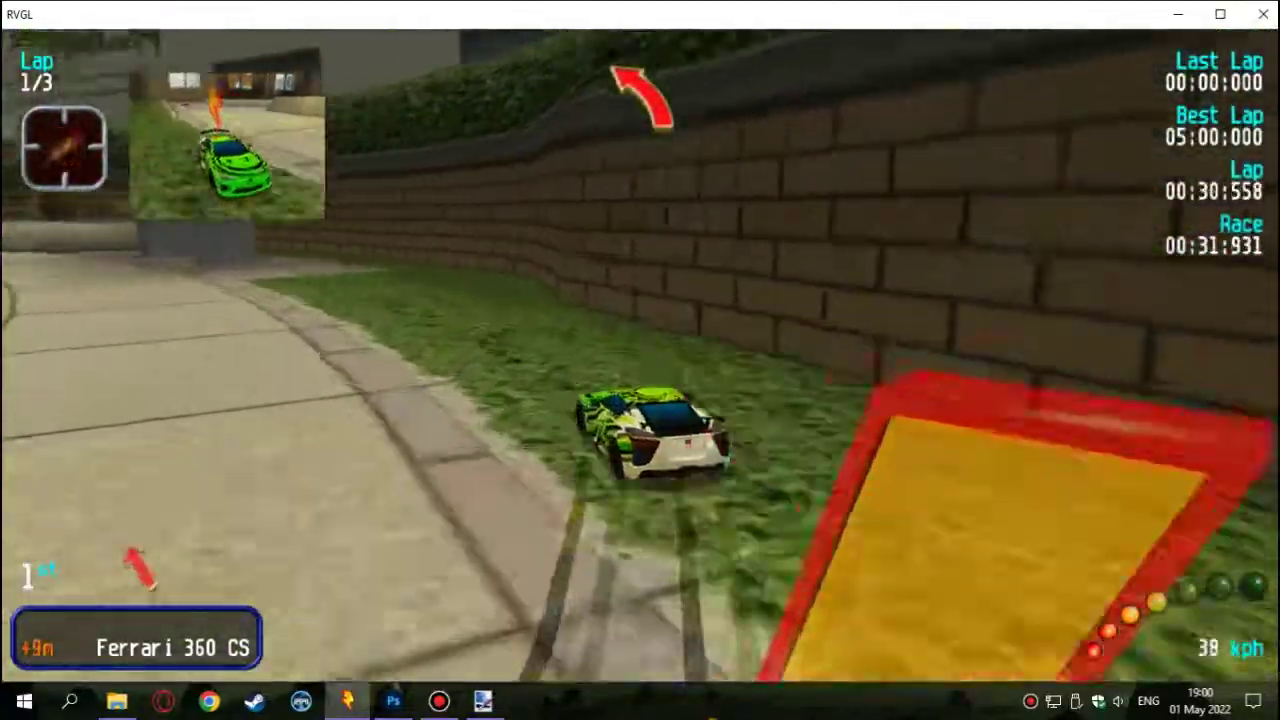
{"action": "key", "text": "Left"}
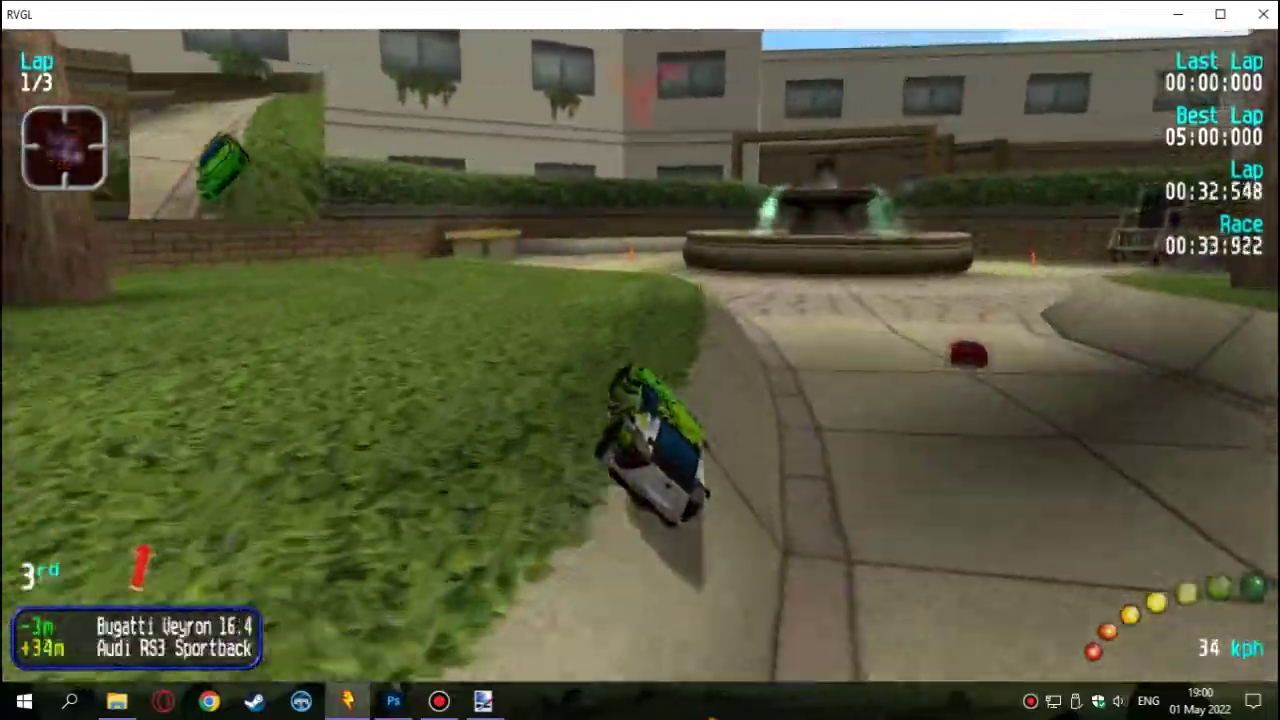
{"action": "key", "text": "Left"}
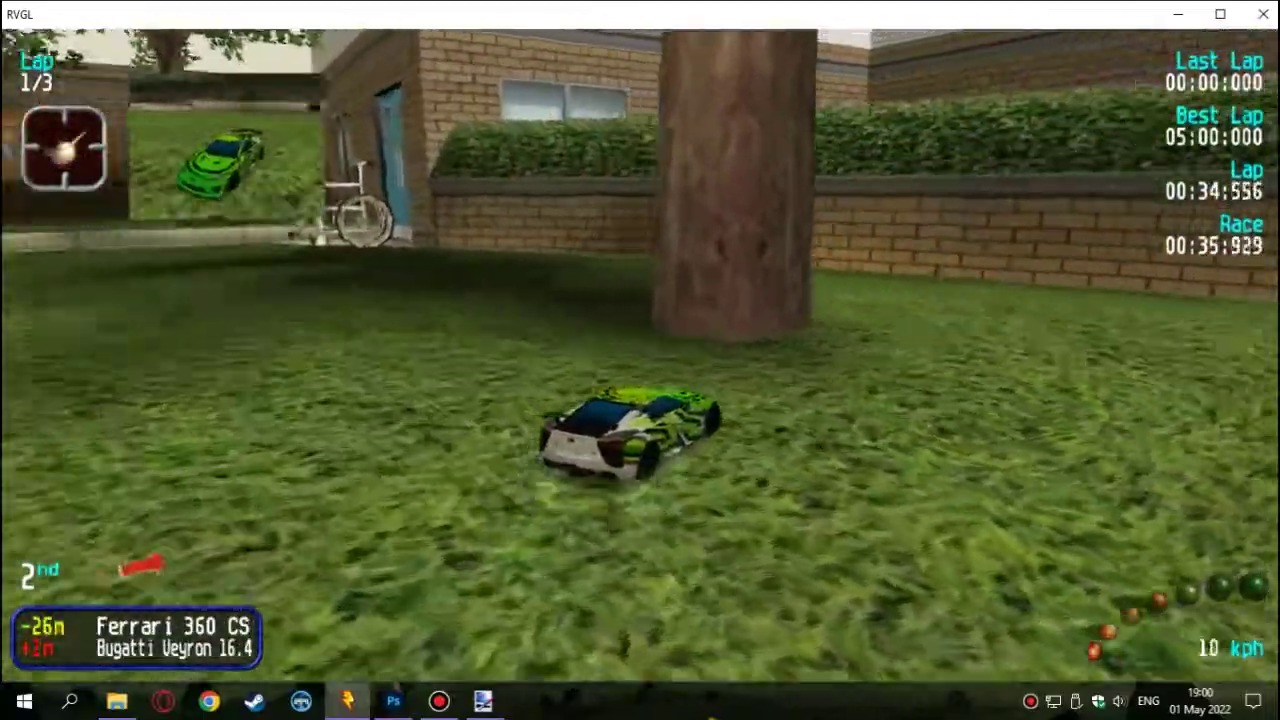
{"action": "key", "text": "Right"}
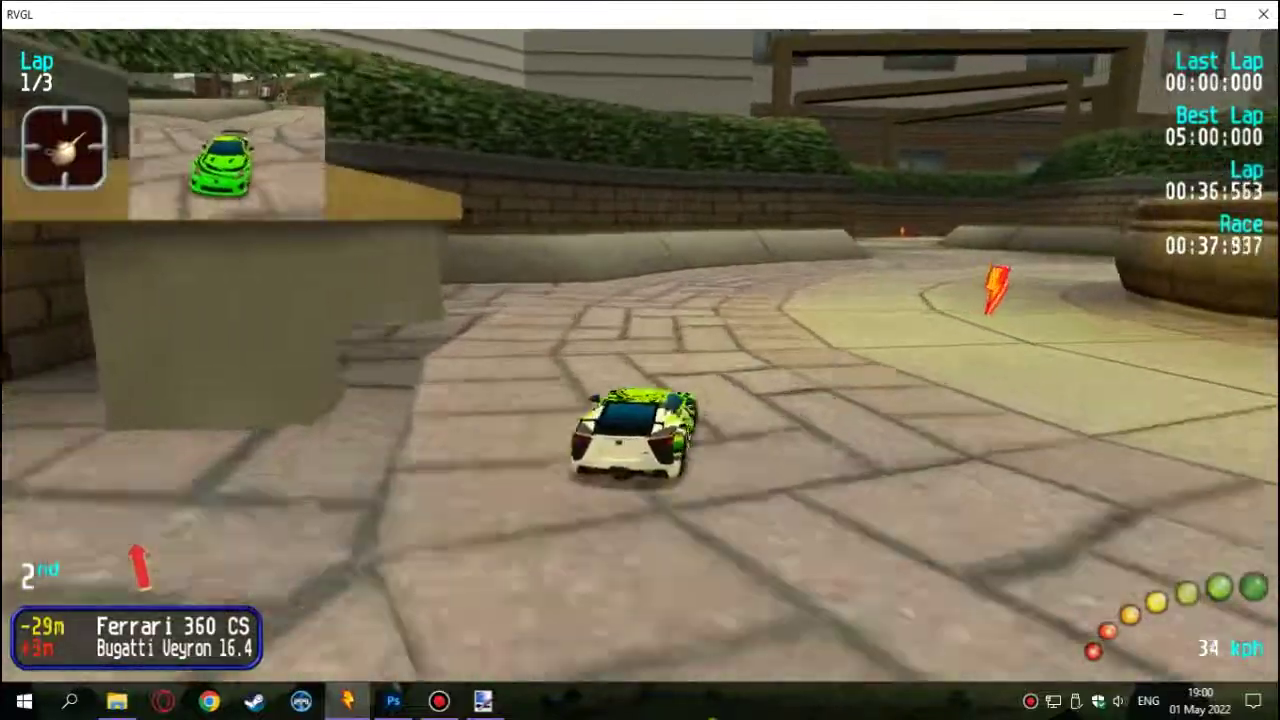
Follow the walled path indoors through the ward and shelf room, past the stairs toward the vending machines
{"action": "key", "text": "Left"}
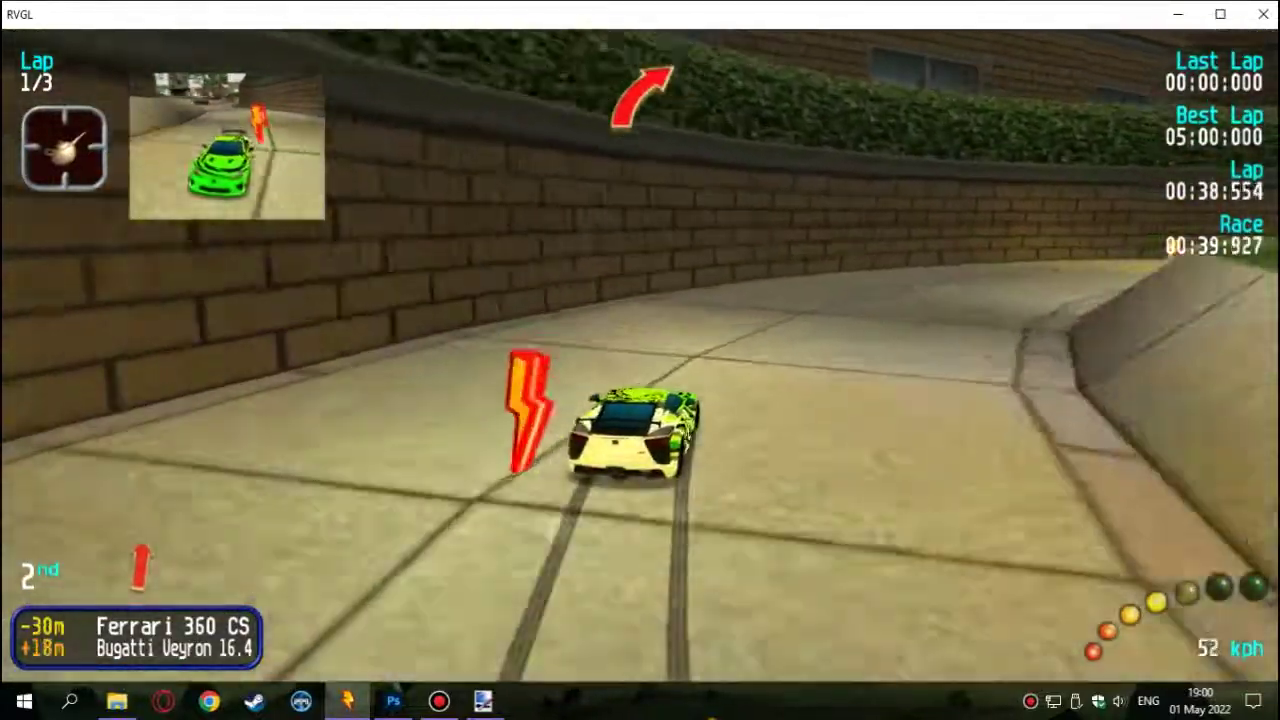
{"action": "key", "text": "Up"}
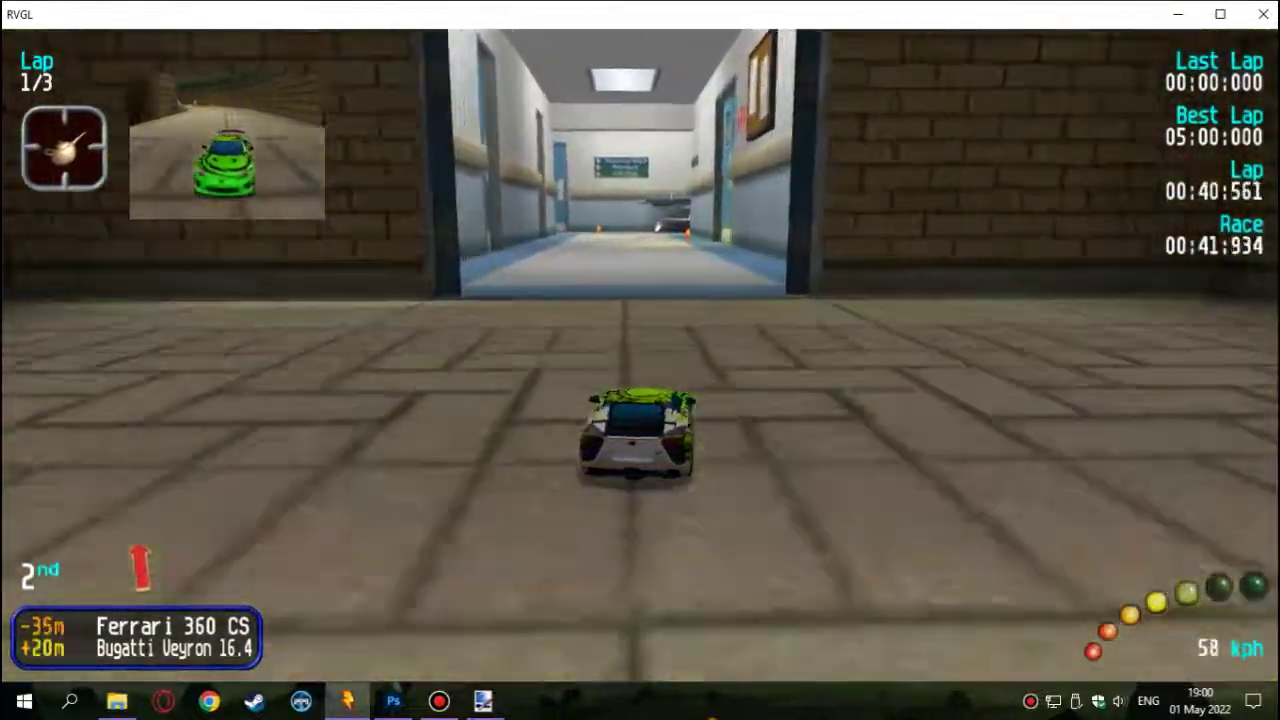
{"action": "key", "text": "Left"}
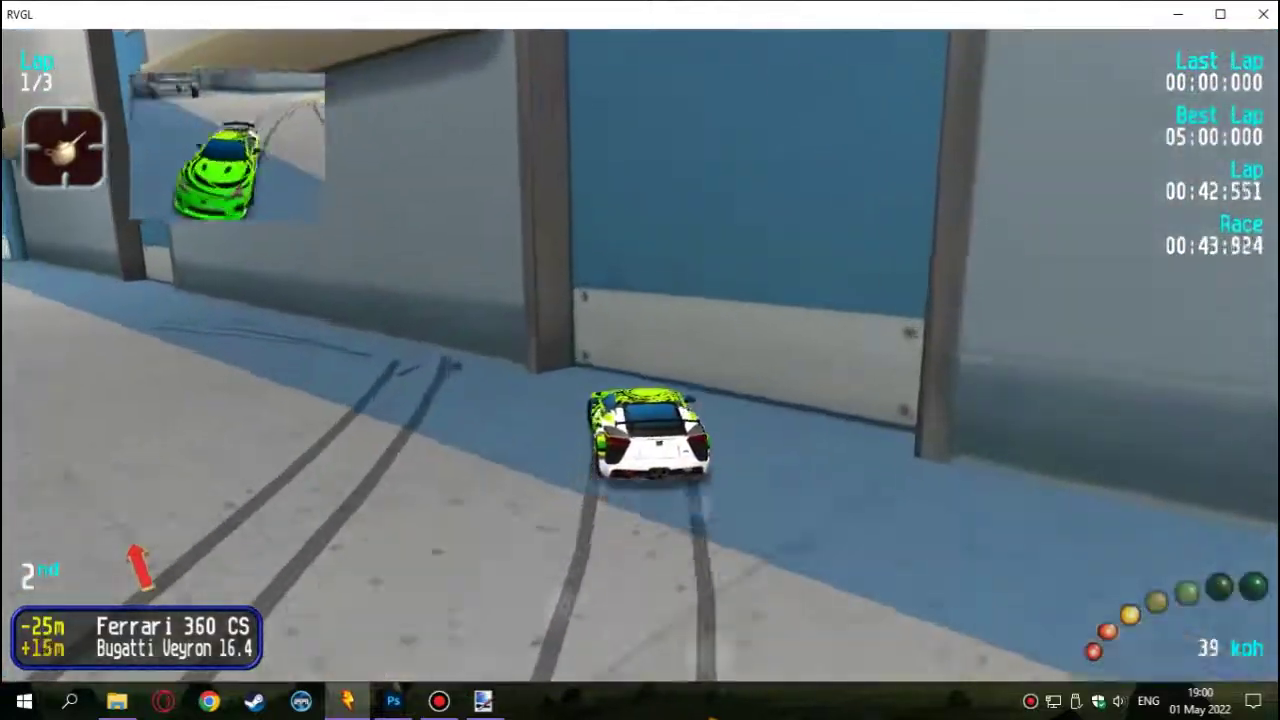
{"action": "key", "text": "Up"}
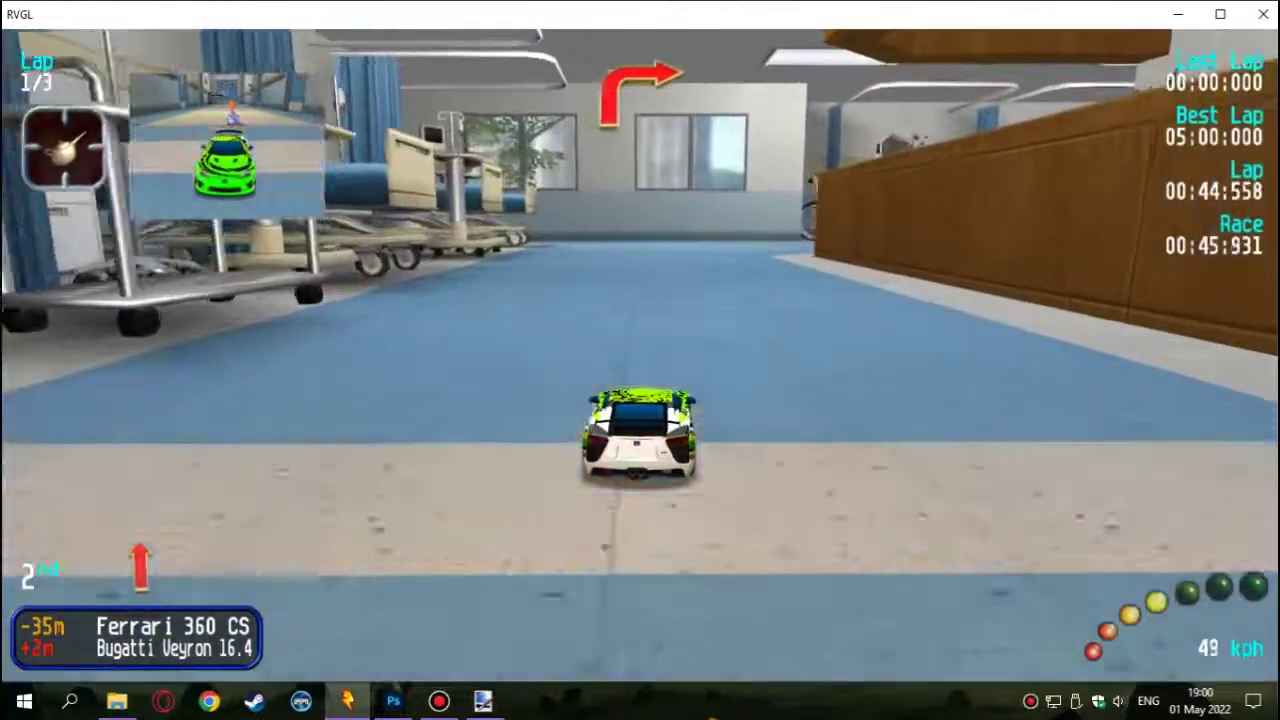
{"action": "key", "text": "Right"}
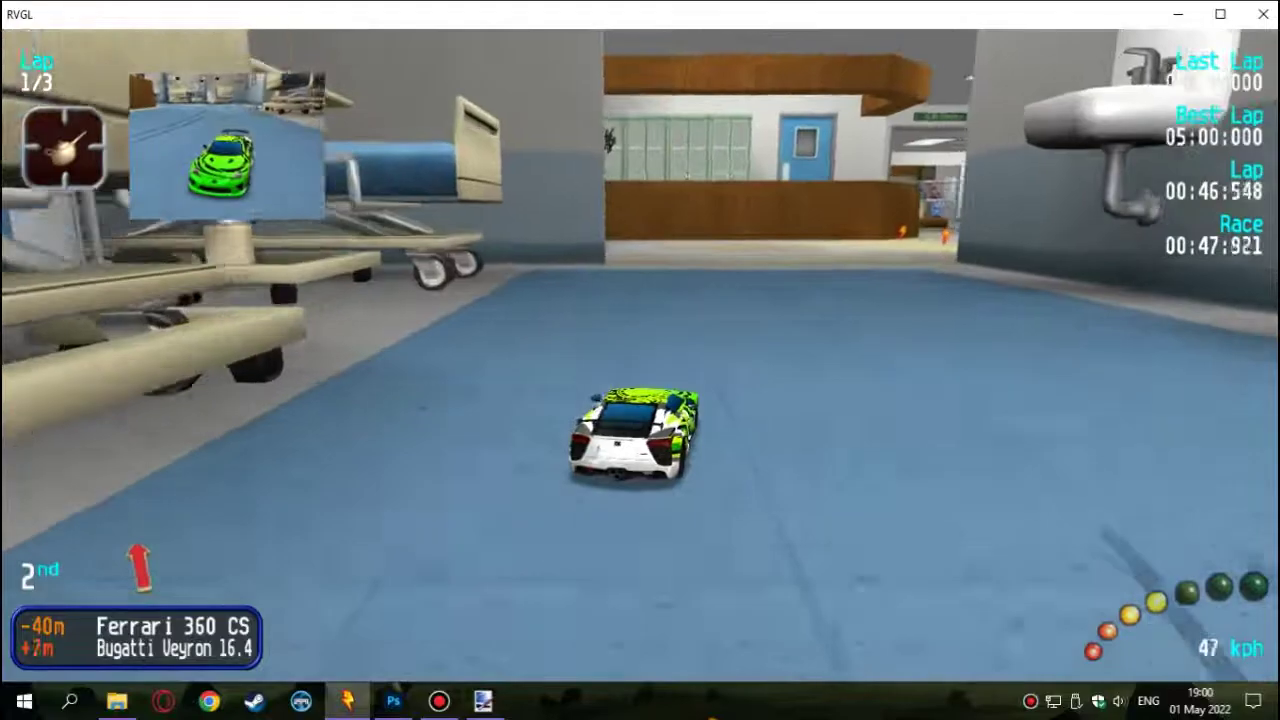
{"action": "key", "text": "Right"}
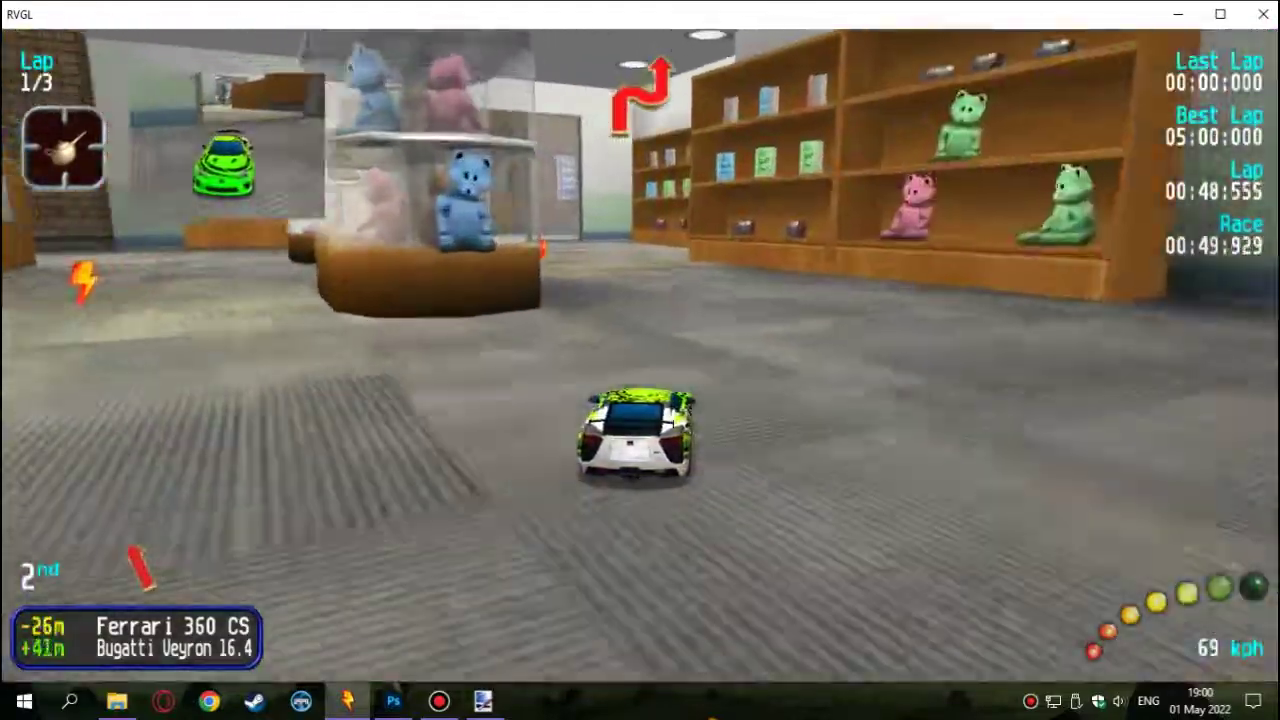
{"action": "key", "text": "Right"}
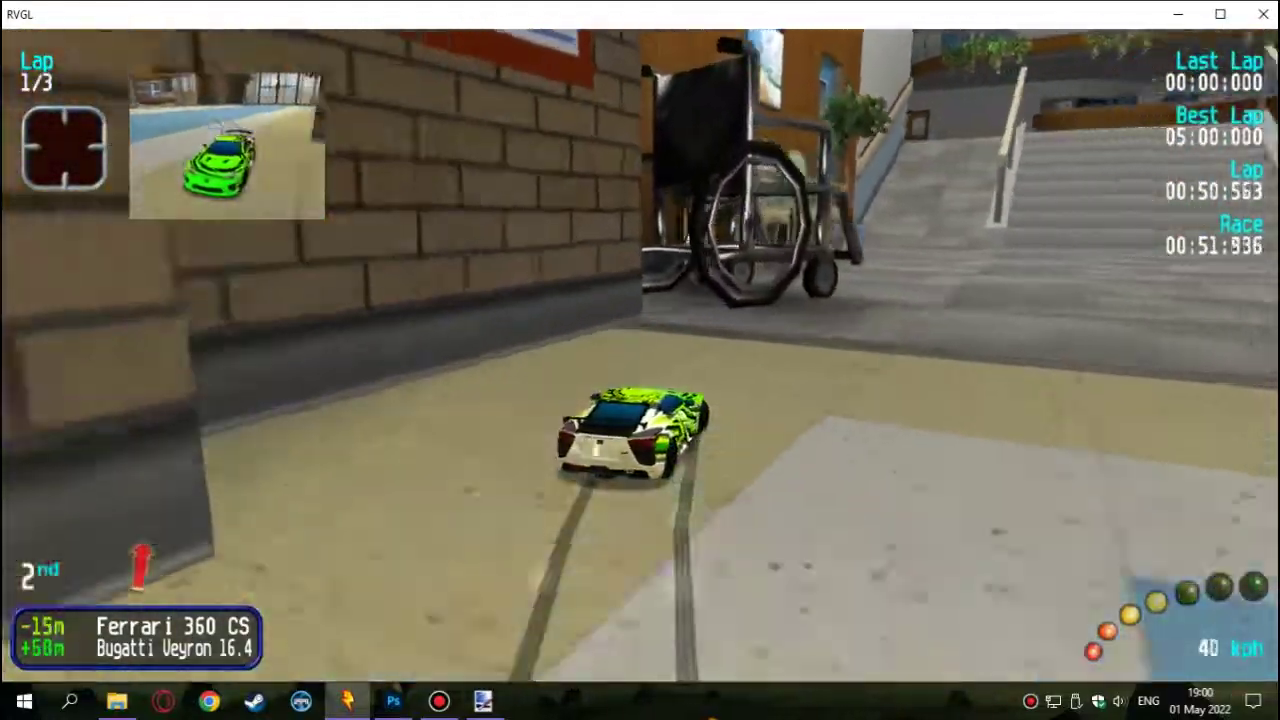
{"action": "key", "text": "Right"}
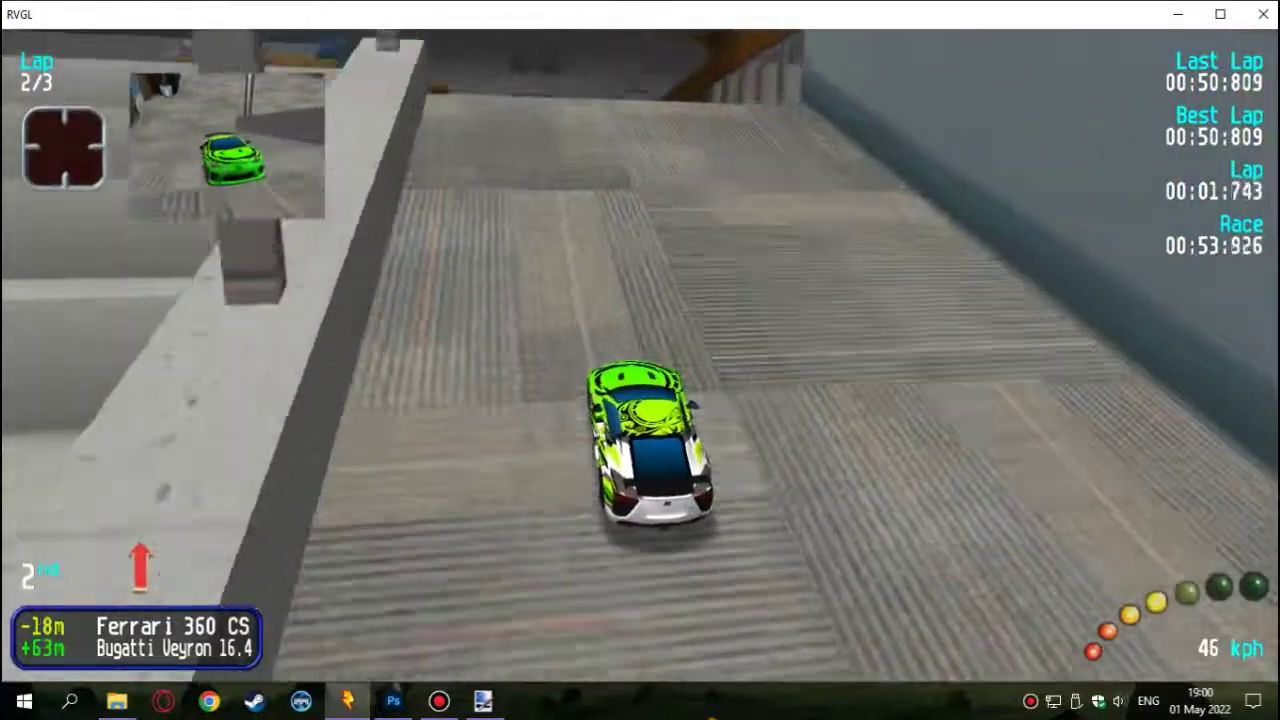
Descend the ramp into the hospital hall and weave through the junction into the blue corridor
{"action": "key", "text": "Up"}
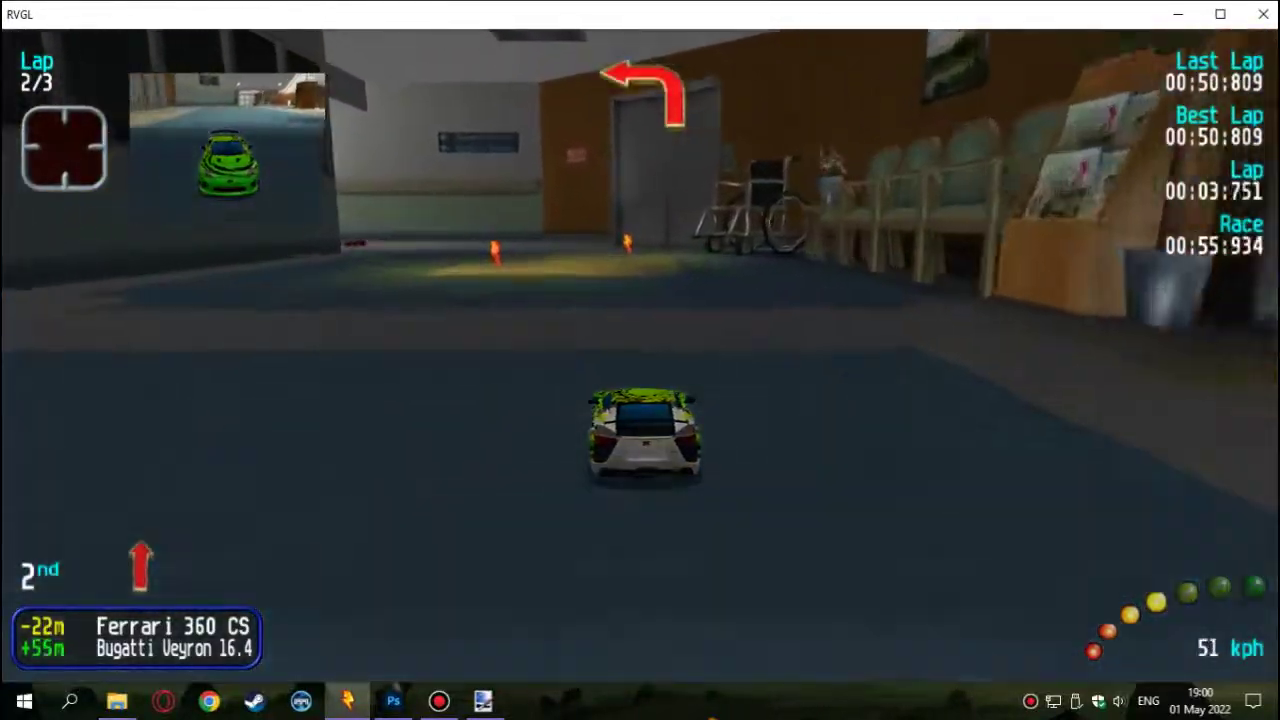
{"action": "key", "text": "Left"}
{"action": "key", "text": "Left"}
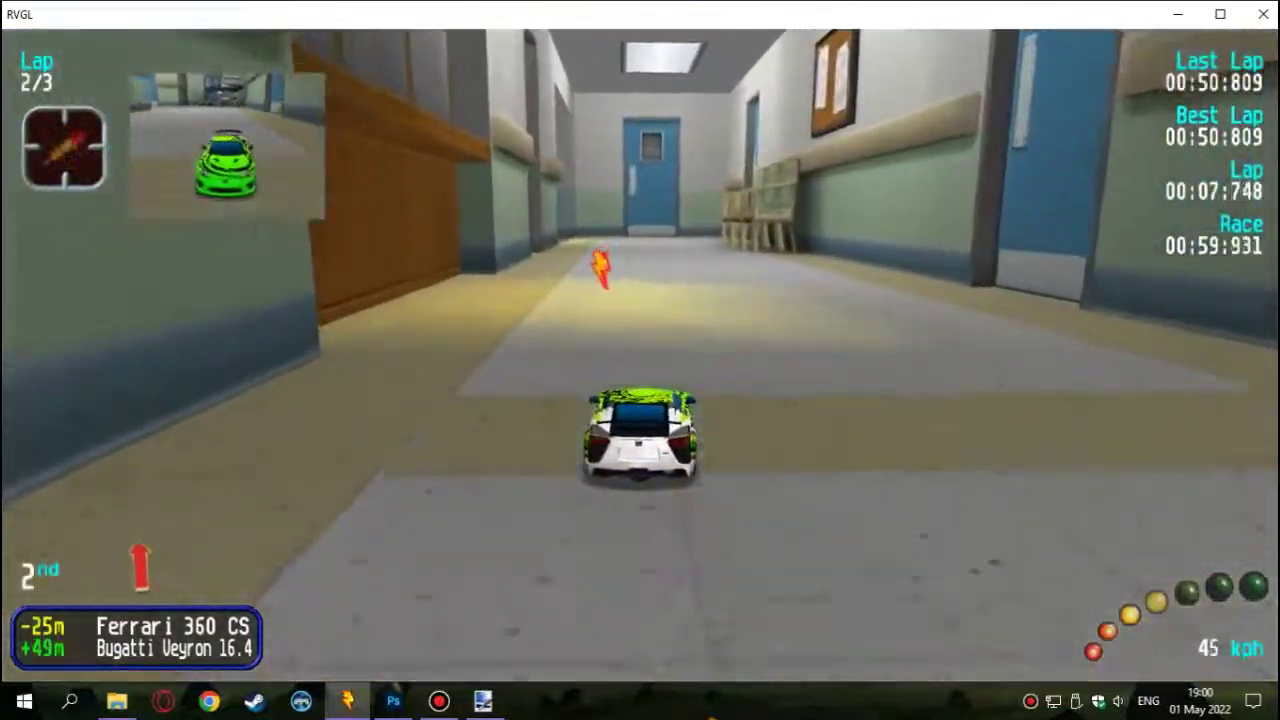
{"action": "key", "text": "Right"}
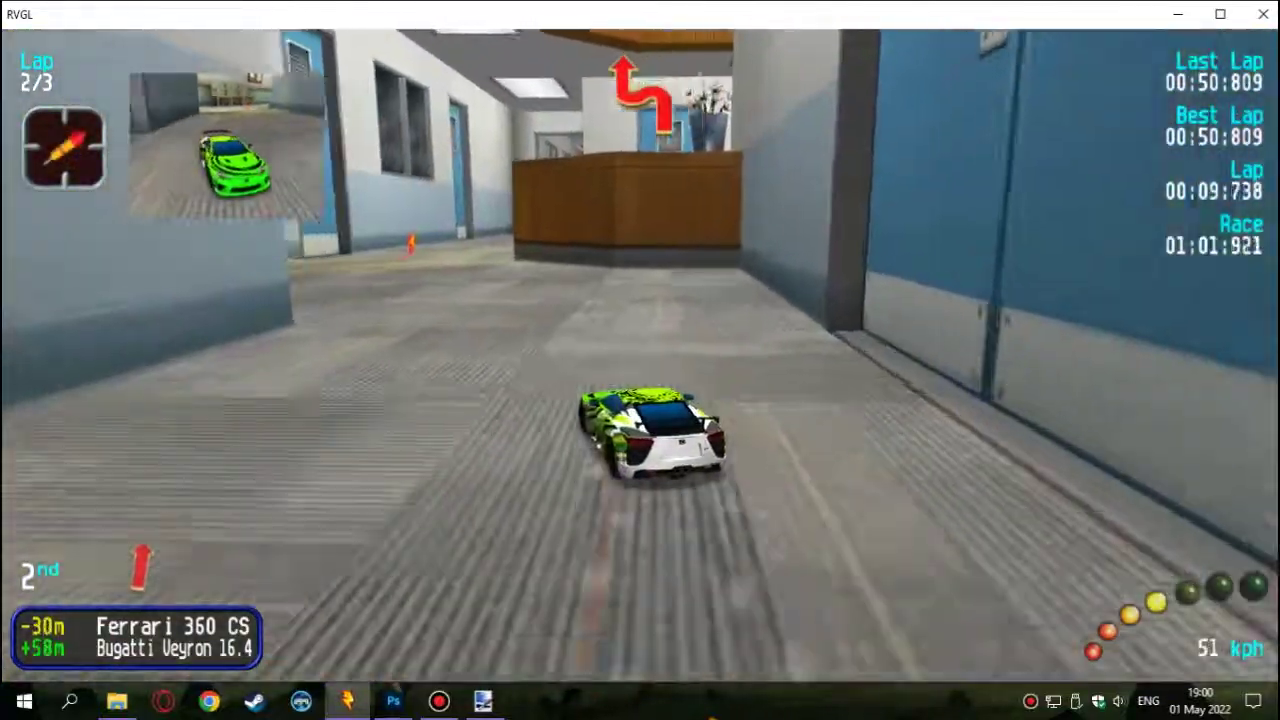
{"action": "key", "text": "Left"}
{"action": "key", "text": "Right"}
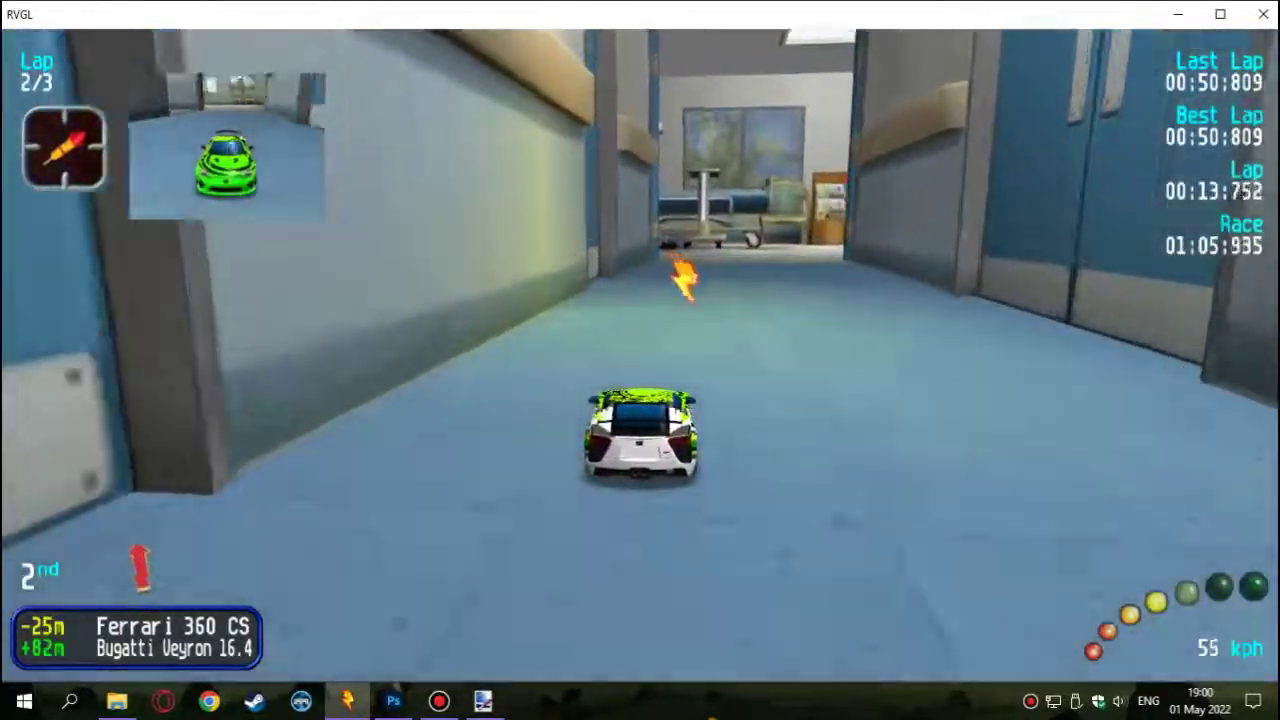
Steer through the grey hall and dark corridor, straighten the car, and pass the X-ray machine
{"action": "key", "text": "Right"}
{"action": "key", "text": "Right"}
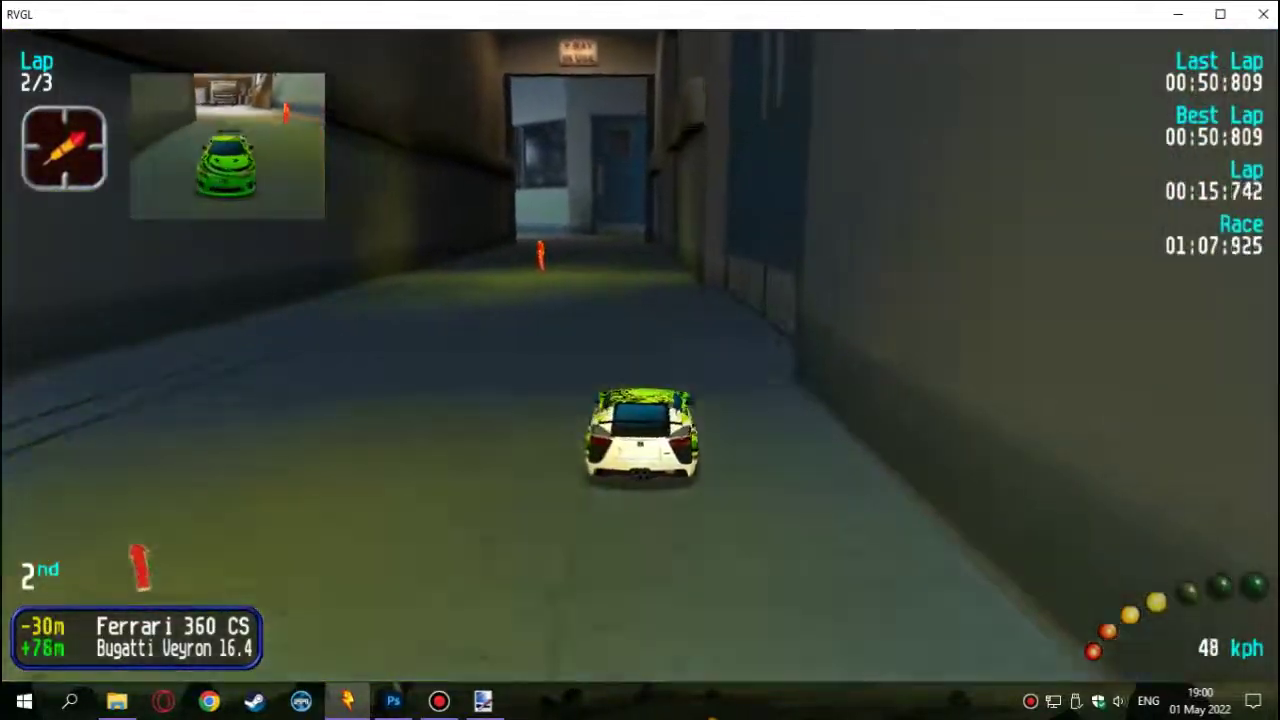
{"action": "key", "text": "Right"}
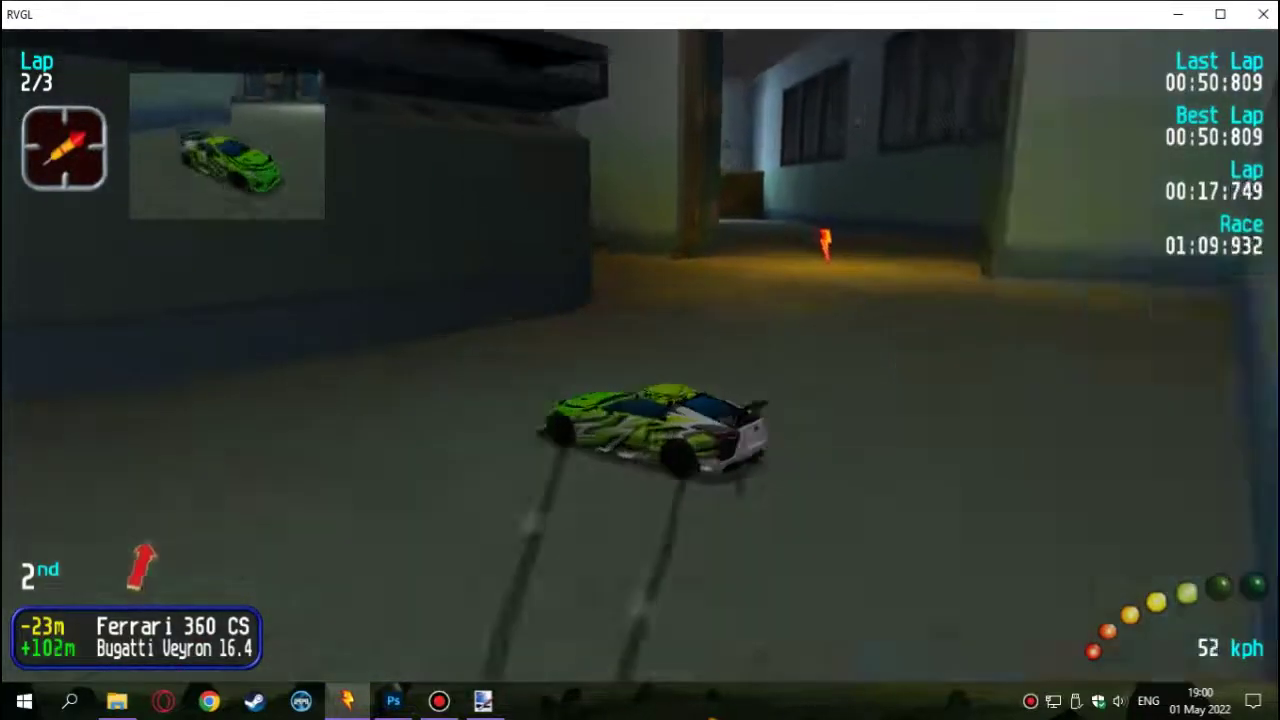
{"action": "key", "text": "Up"}
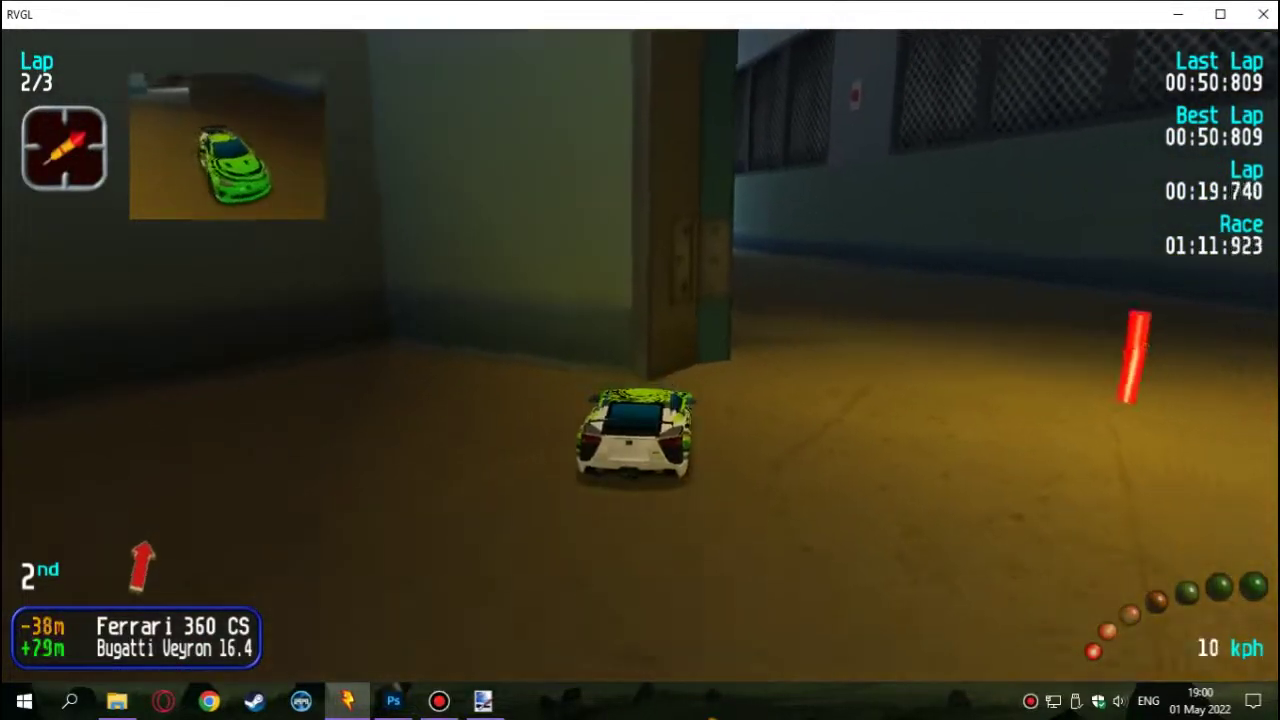
{"action": "key", "text": "Left"}
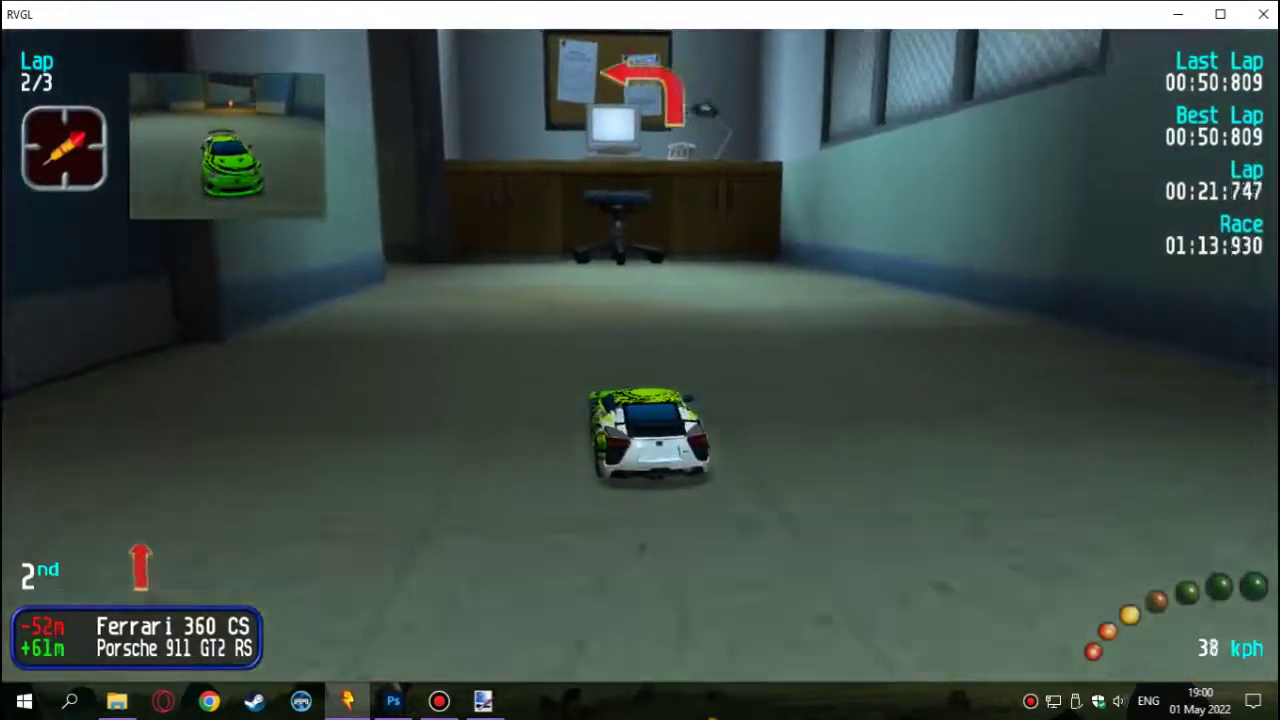
{"action": "key", "text": "Right"}
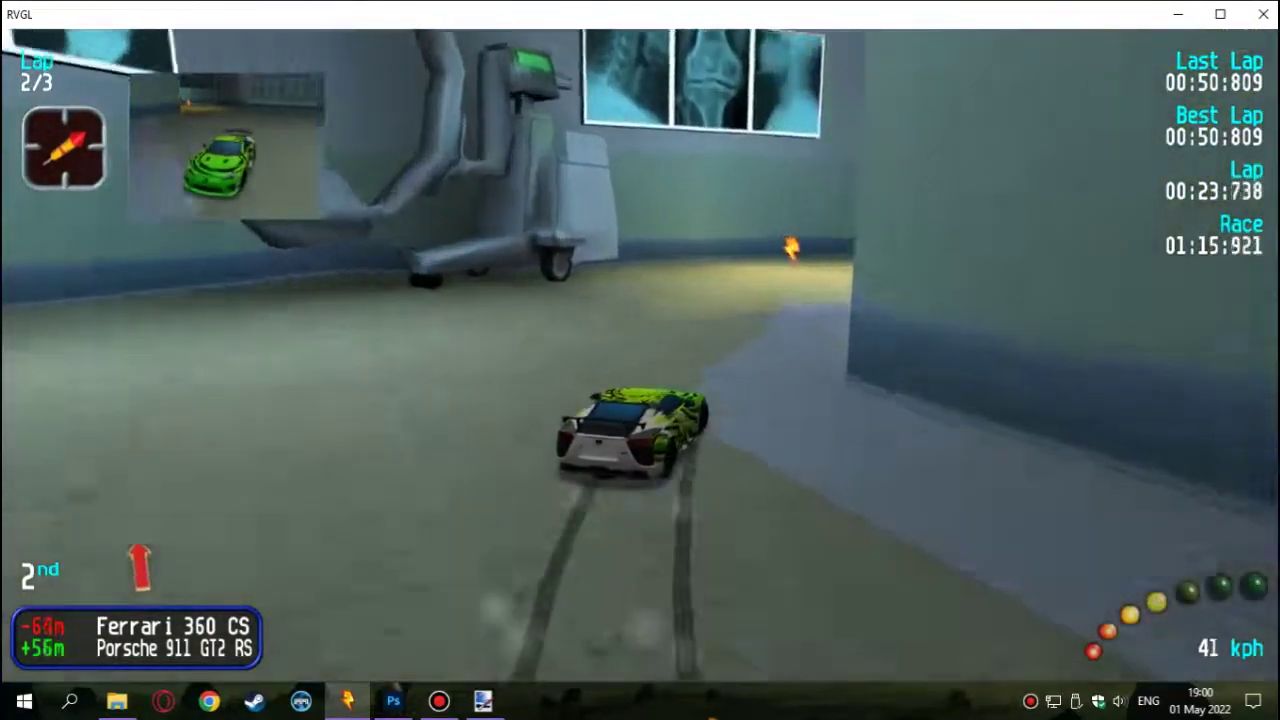
{"action": "key", "text": "Left"}
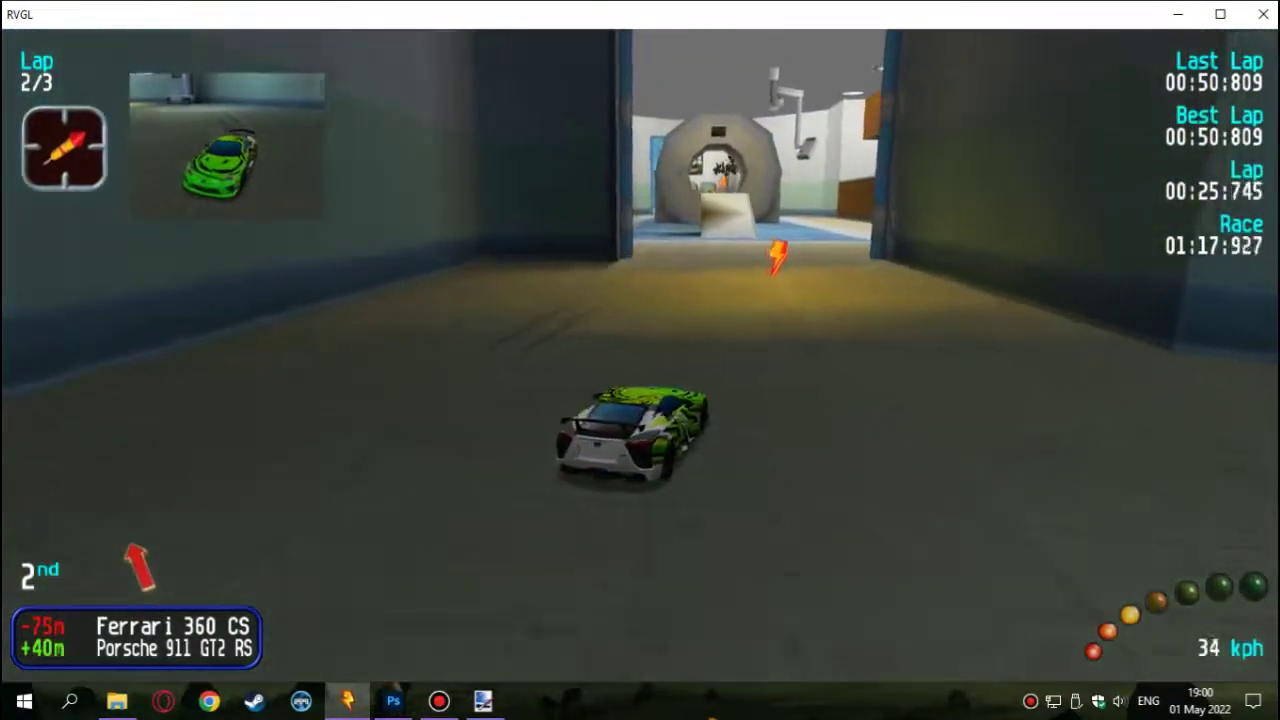
Cross the carpeted lobby into the courtyard and recover from hitting the brick wall
{"action": "key", "text": "Right"}
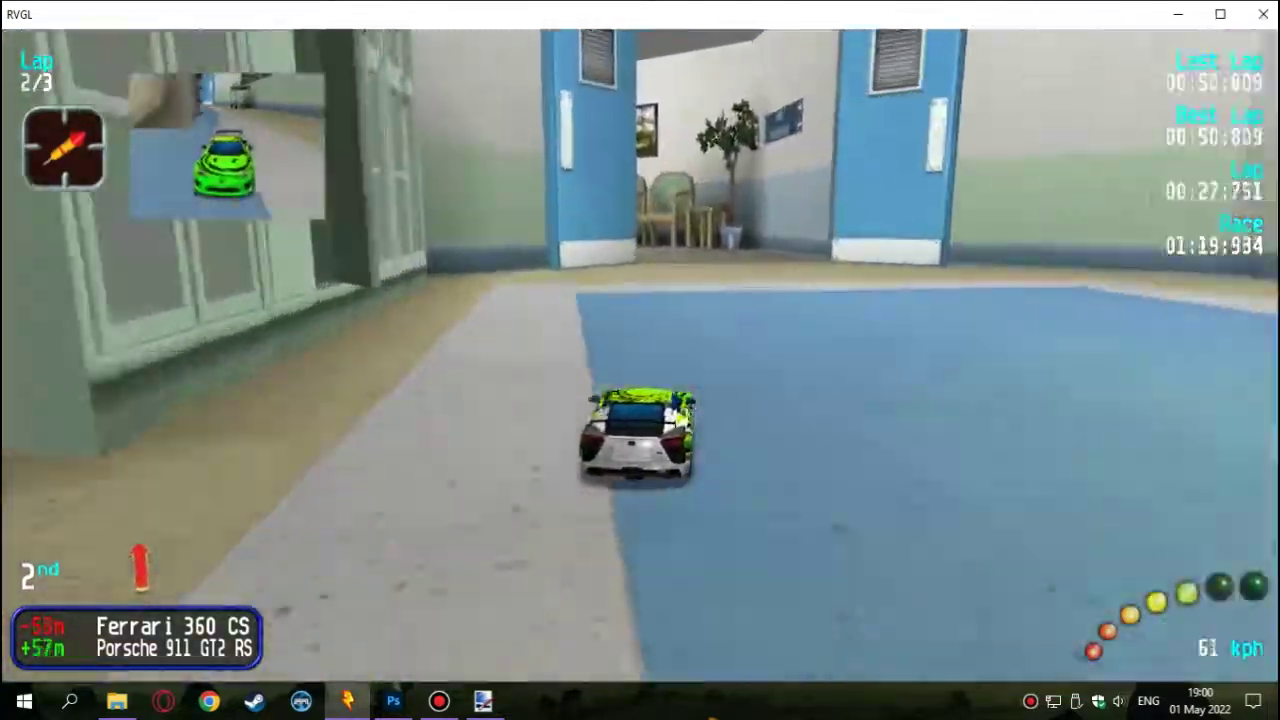
{"action": "key", "text": "Left"}
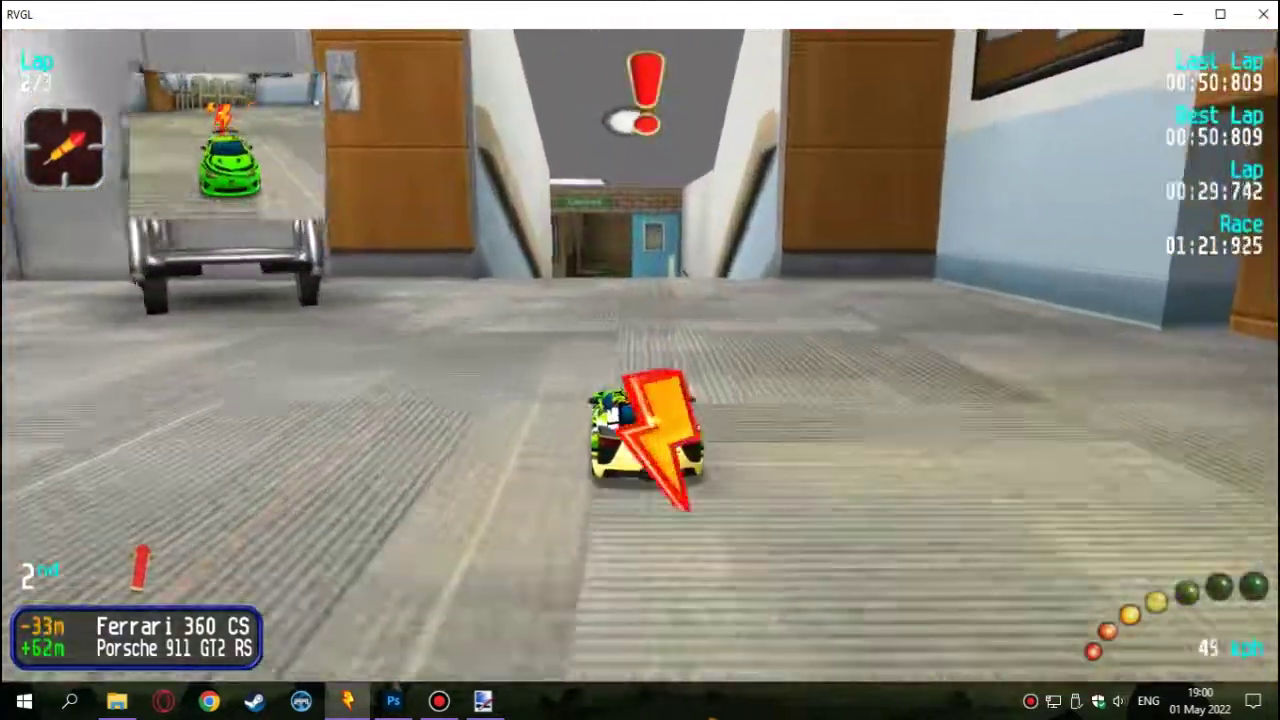
{"action": "key", "text": "Right"}
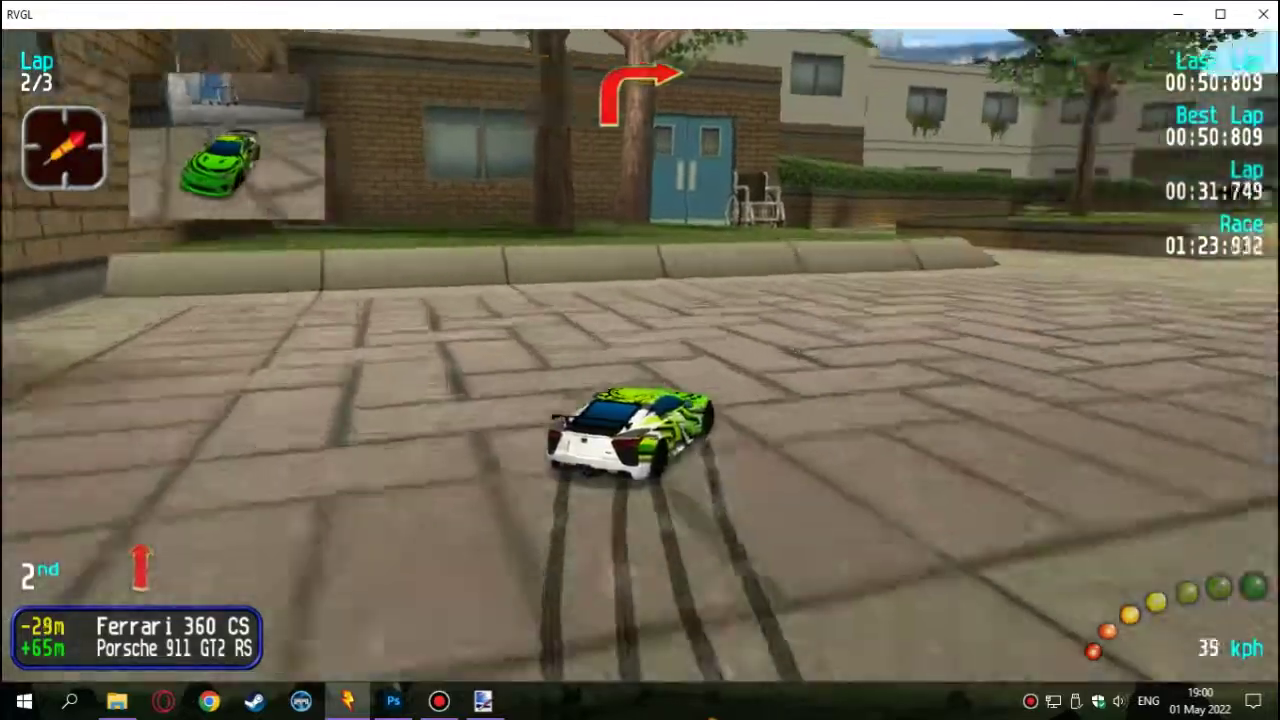
{"action": "key", "text": "Left"}
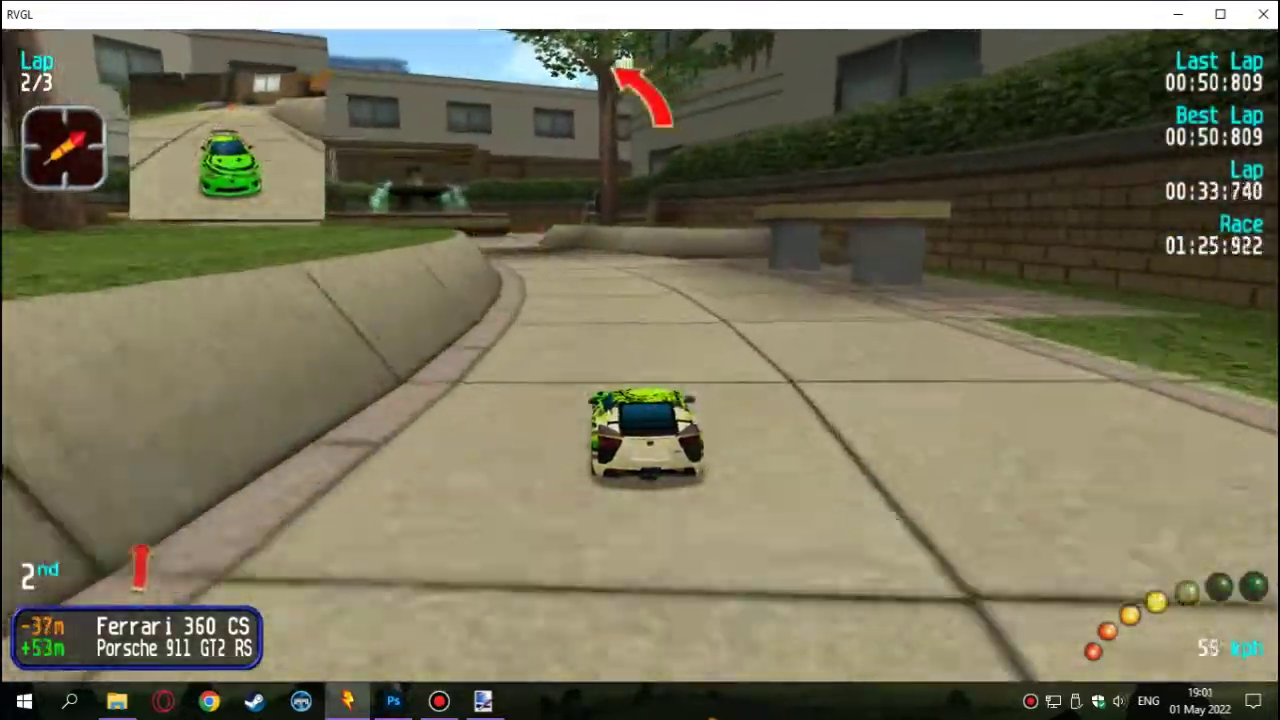
{"action": "key", "text": "Right"}
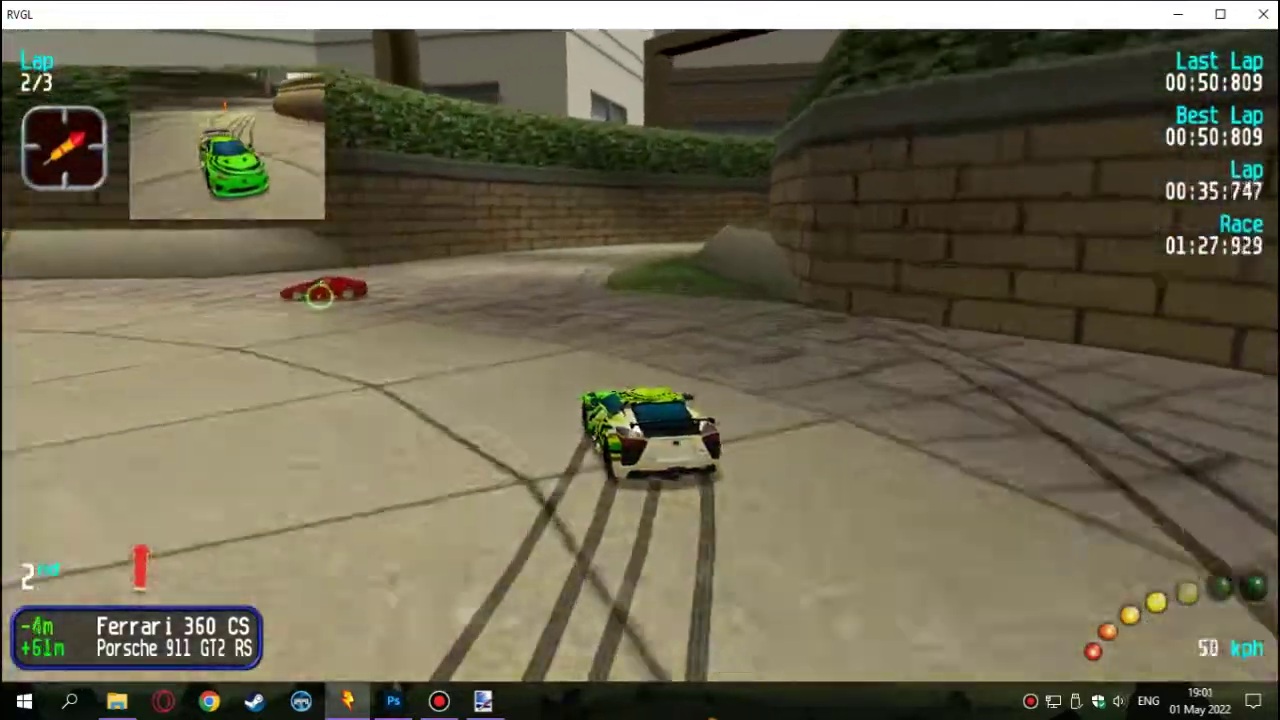
{"action": "key", "text": "Left"}
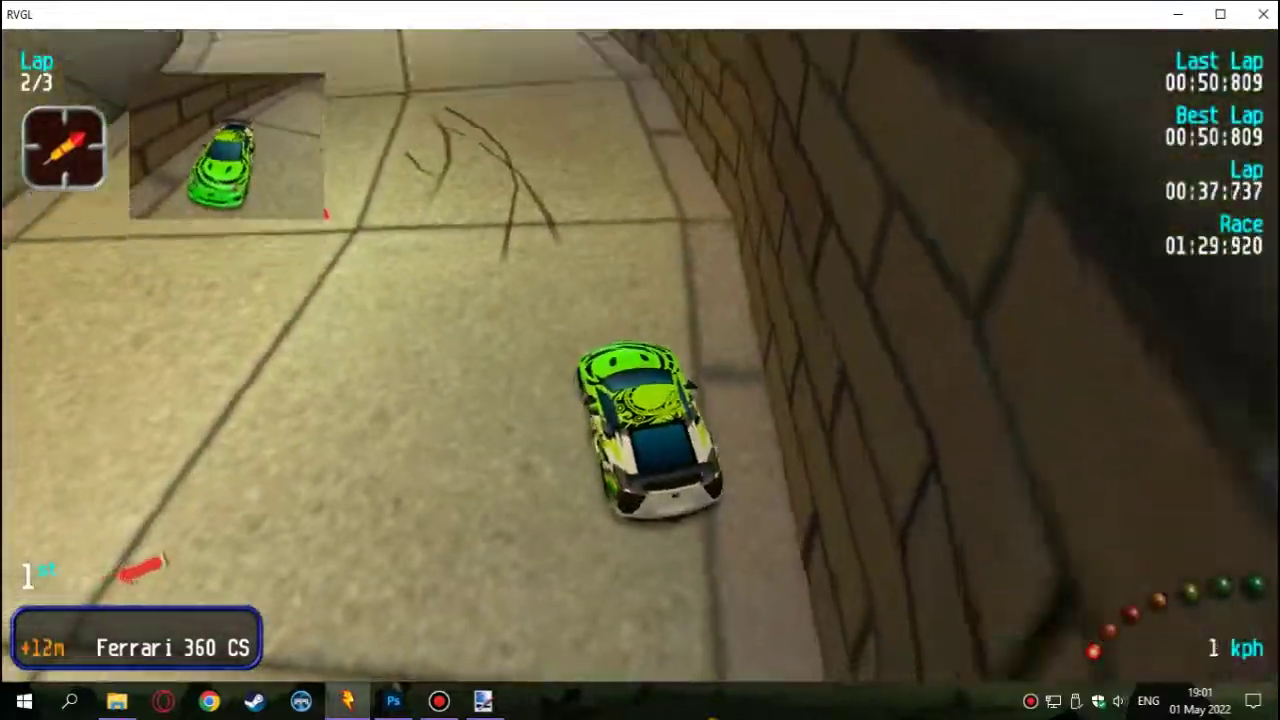
{"action": "key", "text": "Left"}
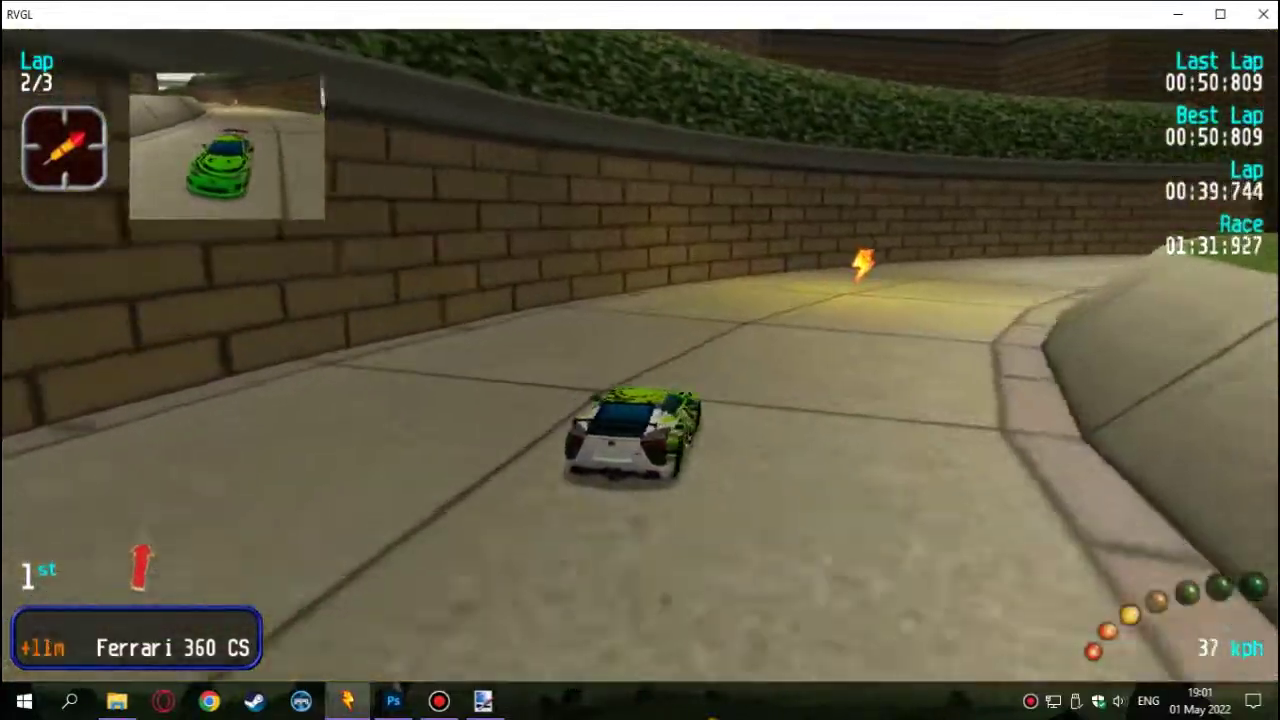
Drive through the corridors, ward and toy shop, then across the start line into lap 3
{"action": "key", "text": "Right"}
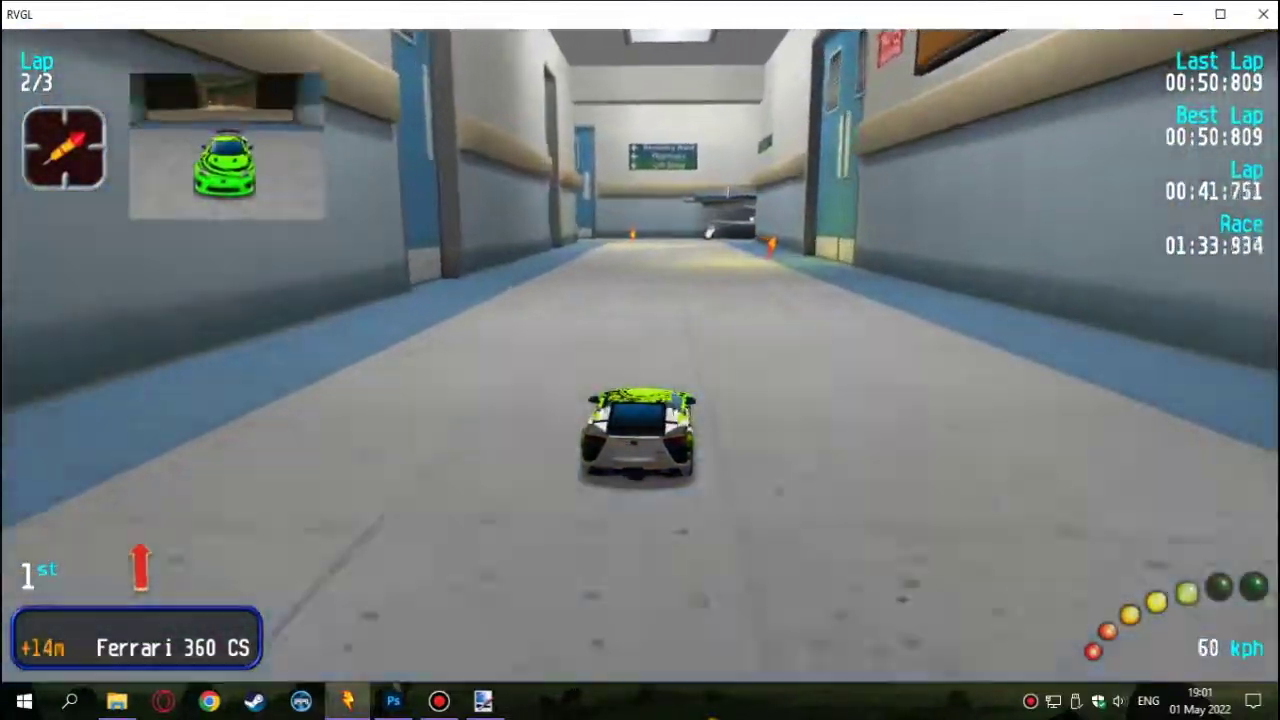
{"action": "key", "text": "Left"}
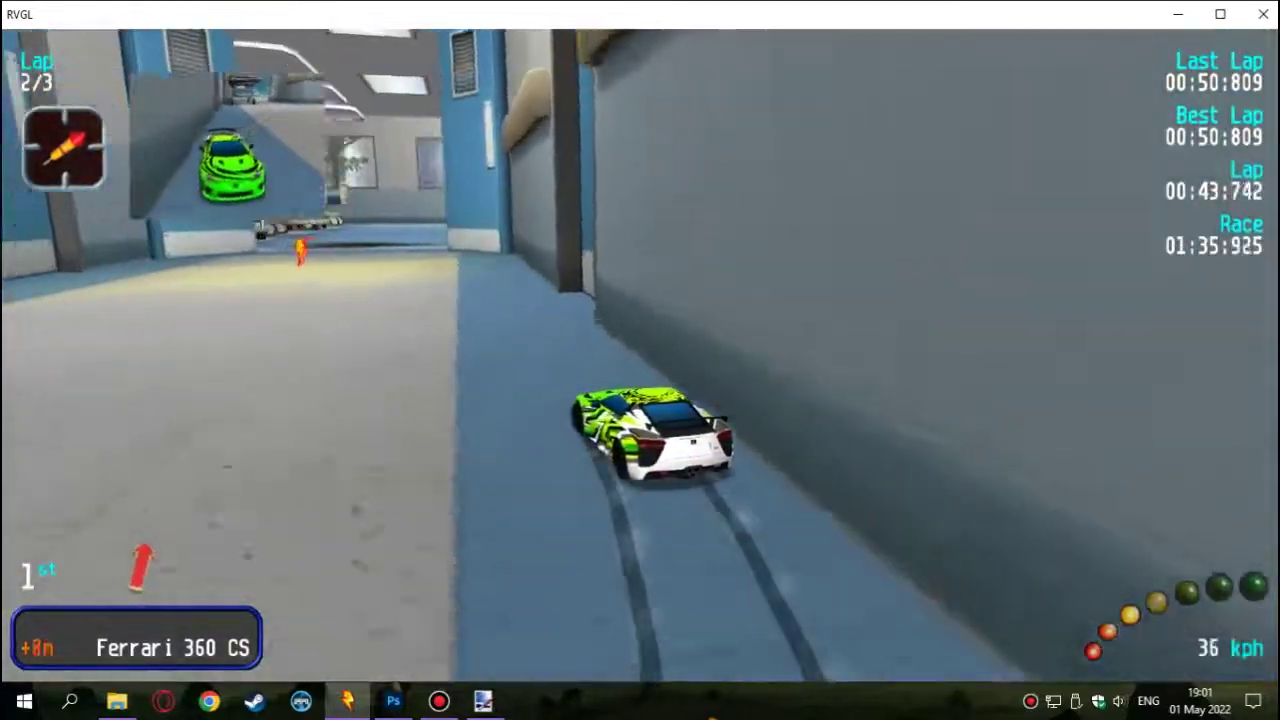
{"action": "key", "text": "Up"}
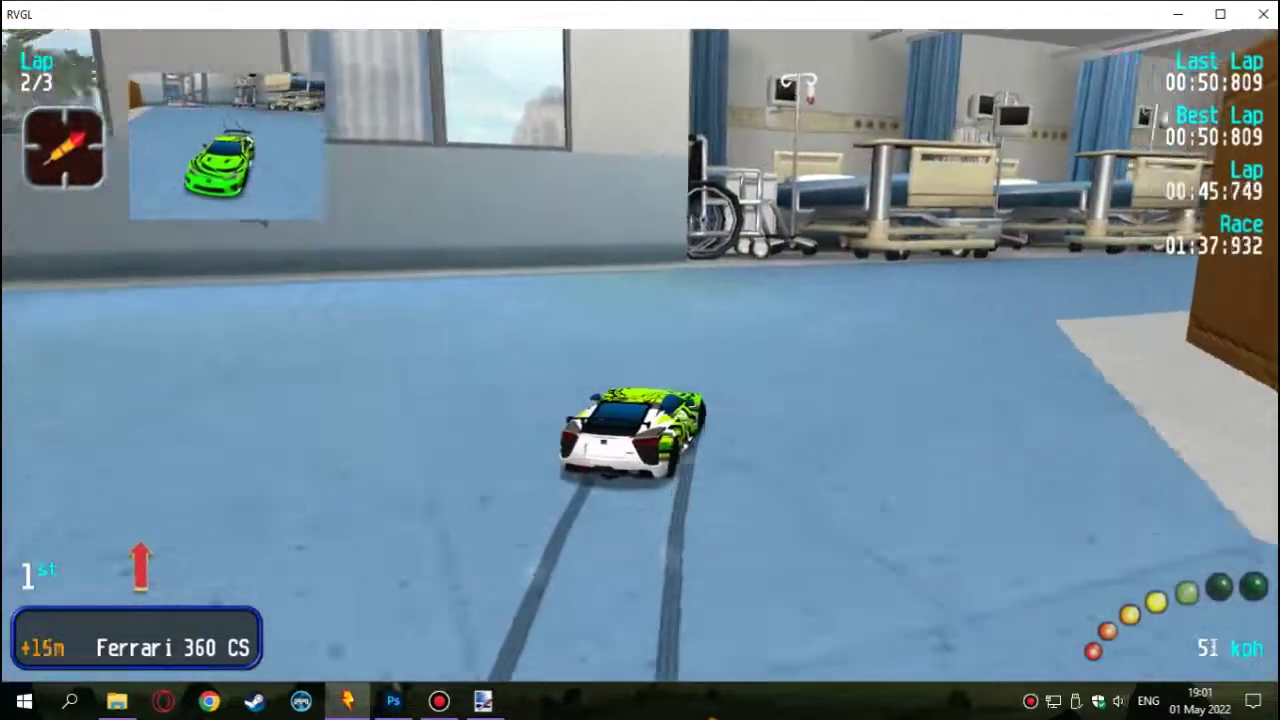
{"action": "key", "text": "Left"}
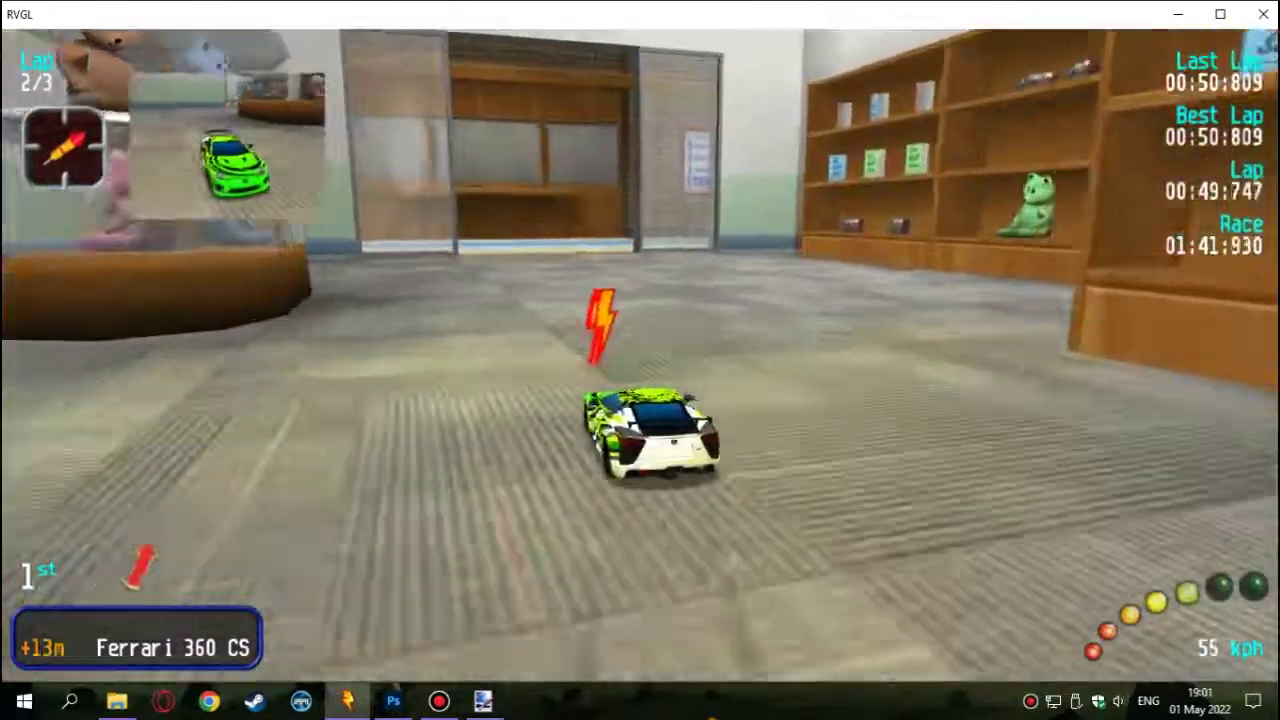
{"action": "key", "text": "Right"}
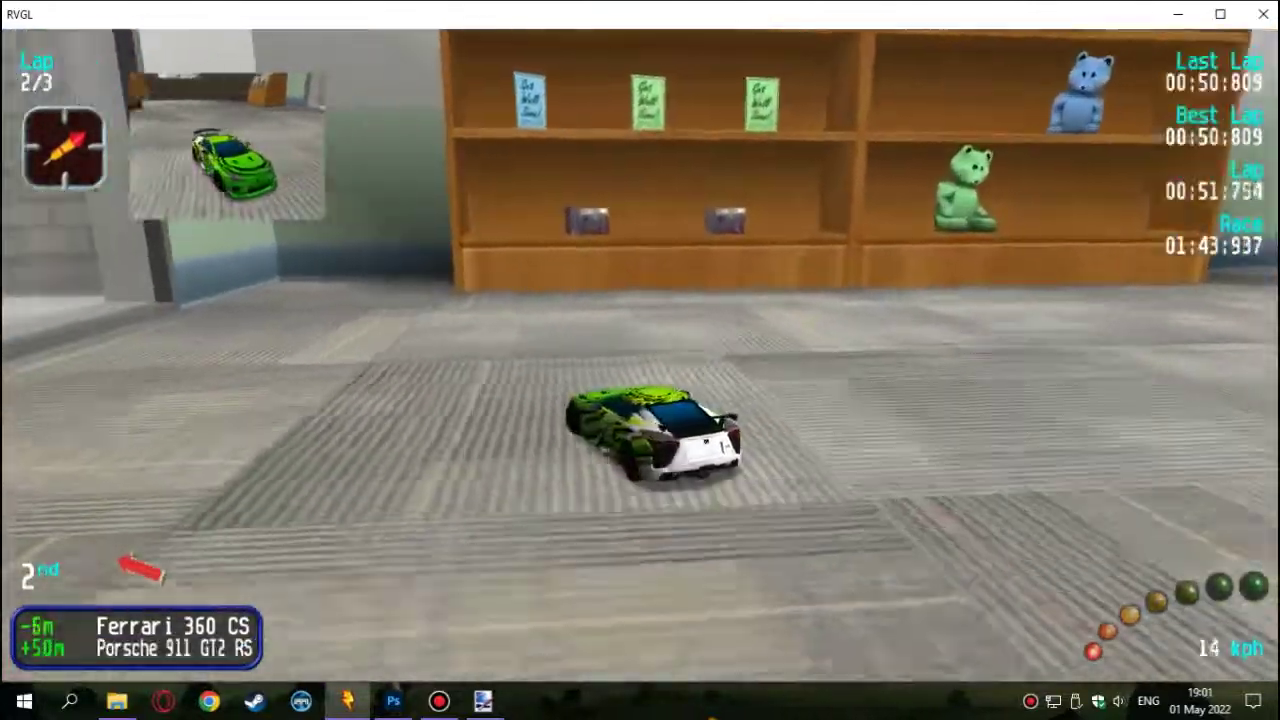
{"action": "key", "text": "Left"}
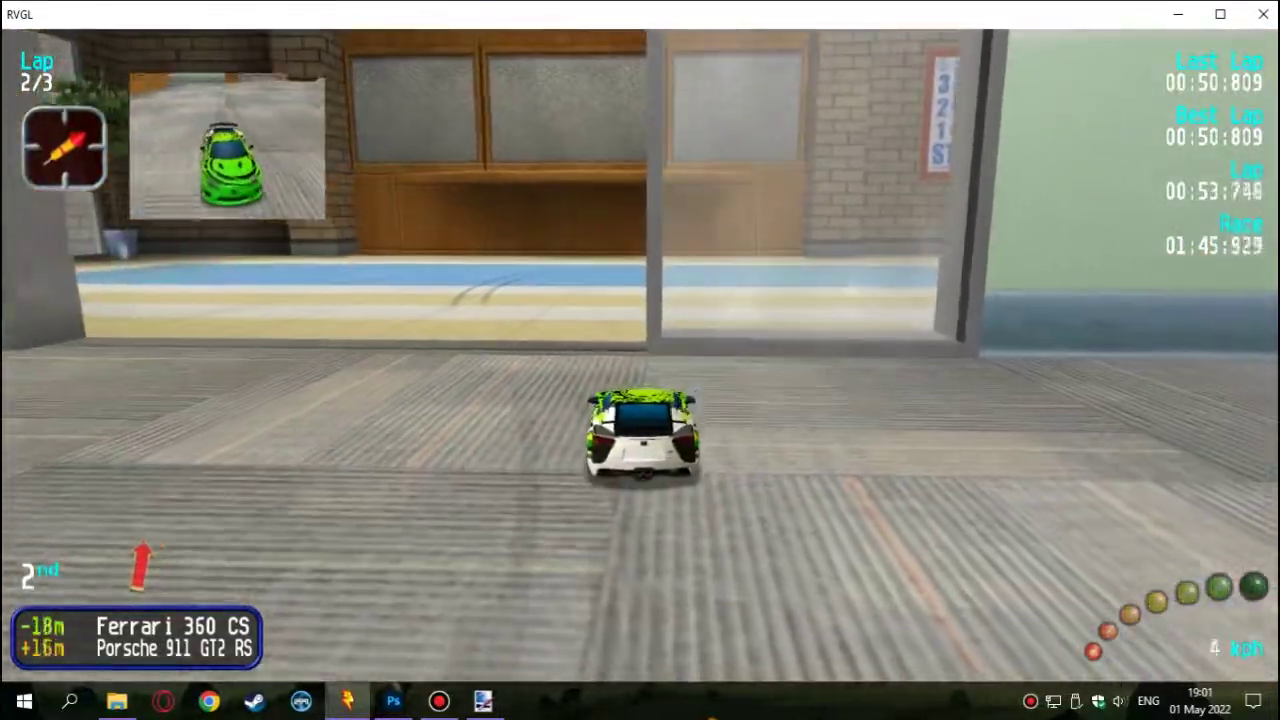
{"action": "key", "text": "Right"}
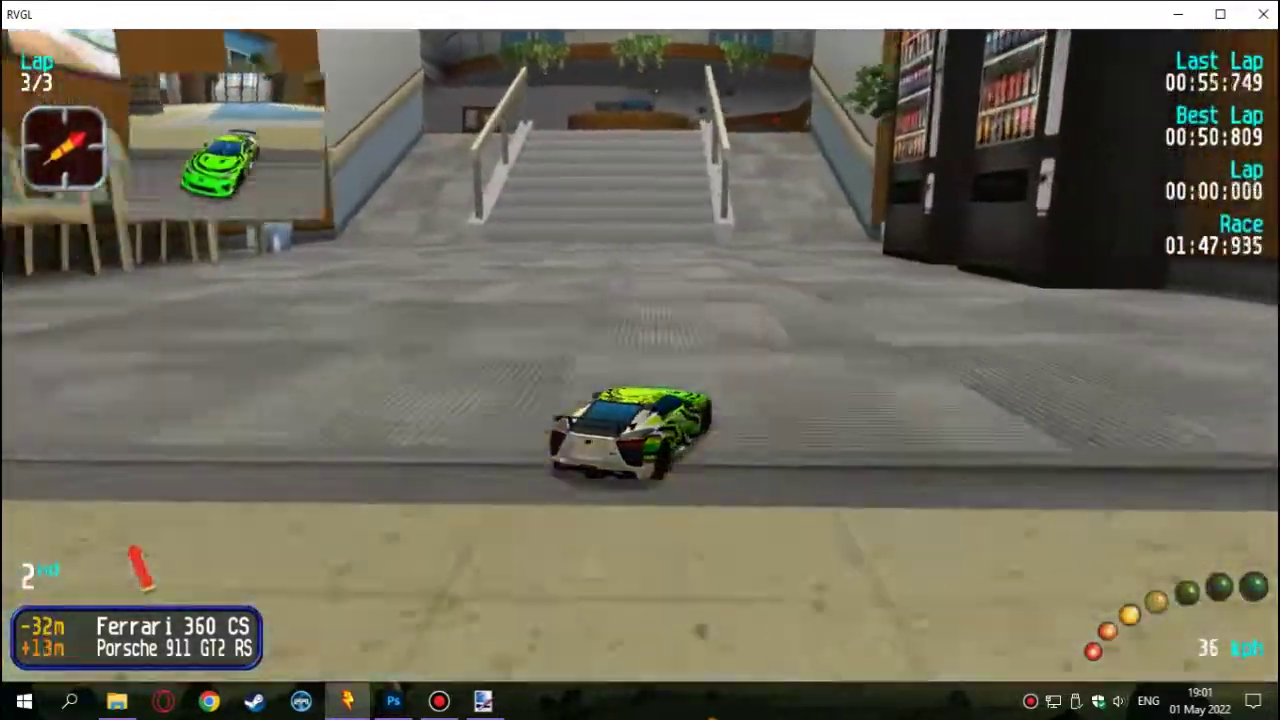
Drive past the staircase down onto the blue floor, firing the firework rocket ahead
{"action": "key", "text": "Left"}
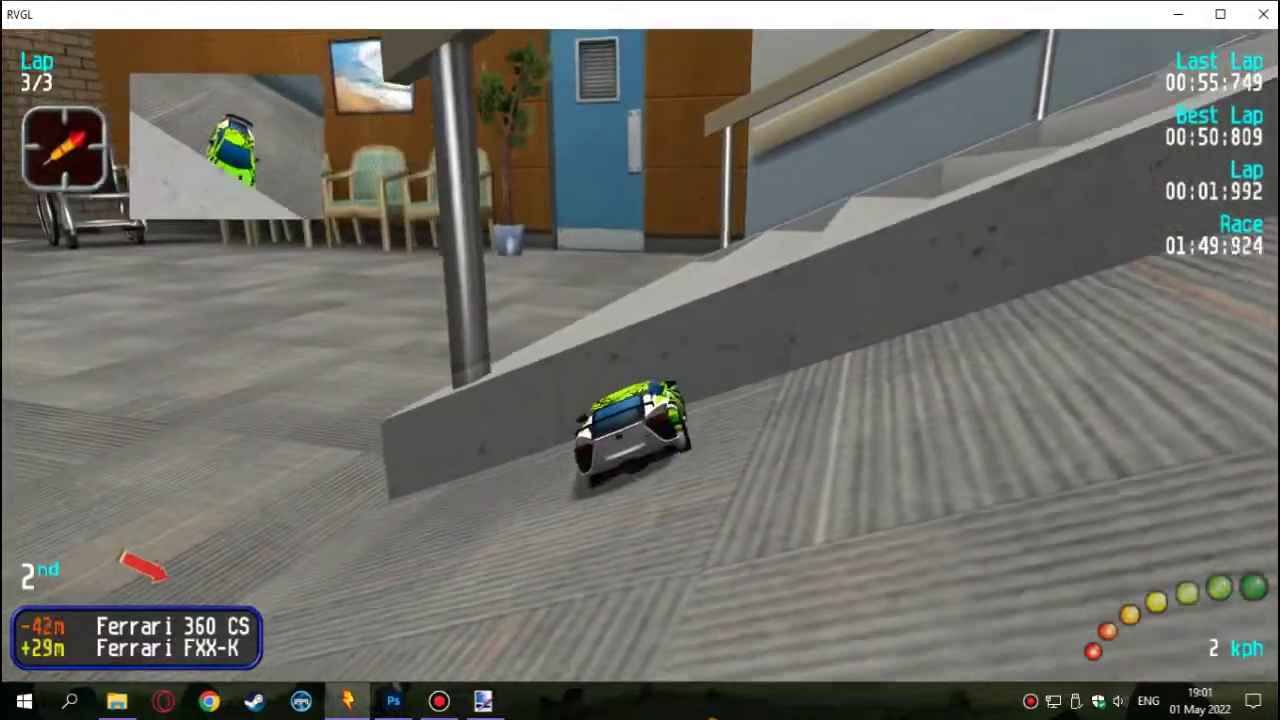
{"action": "key", "text": "Left"}
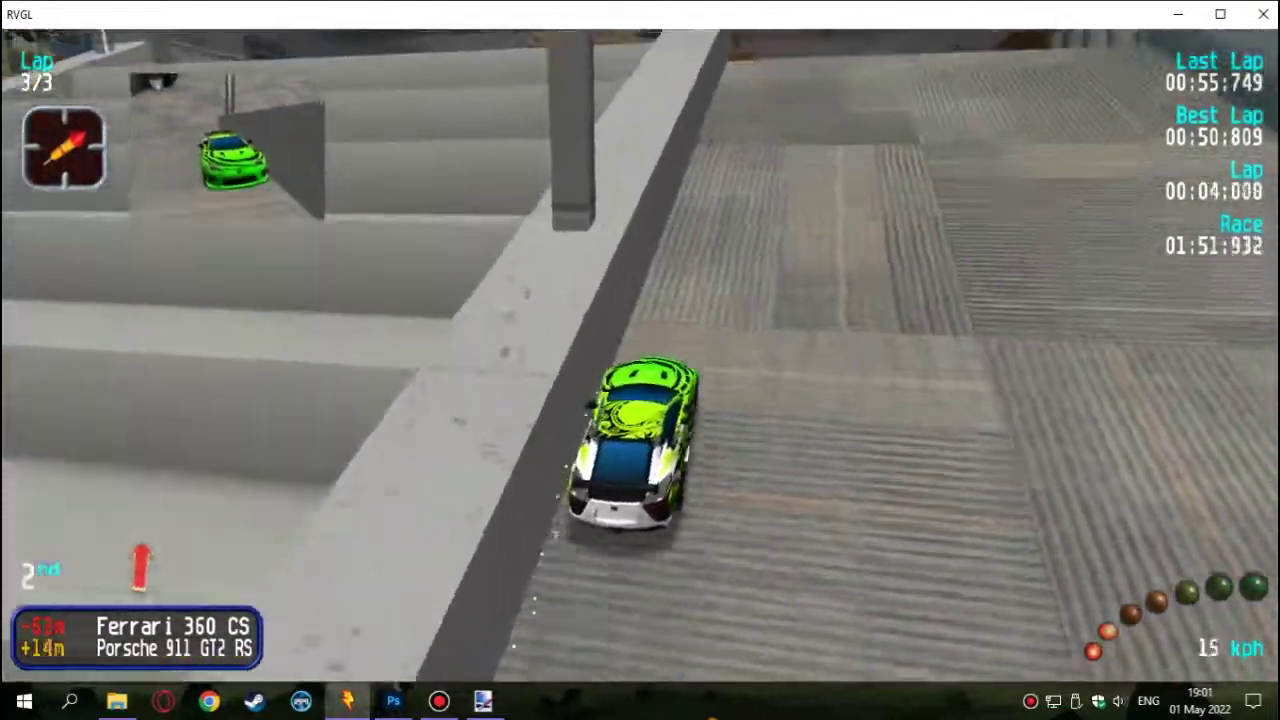
{"action": "key", "text": "Up"}
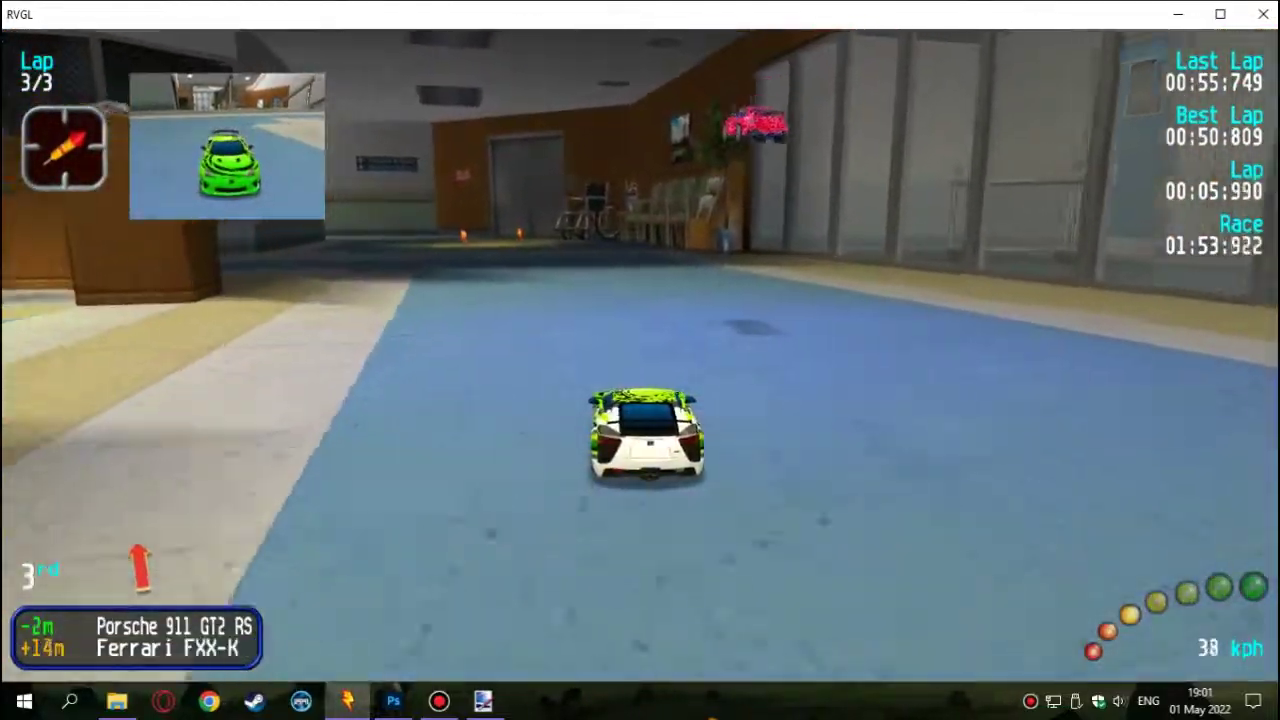
{"action": "key", "text": "ctrl"}
{"action": "key", "text": "Left"}
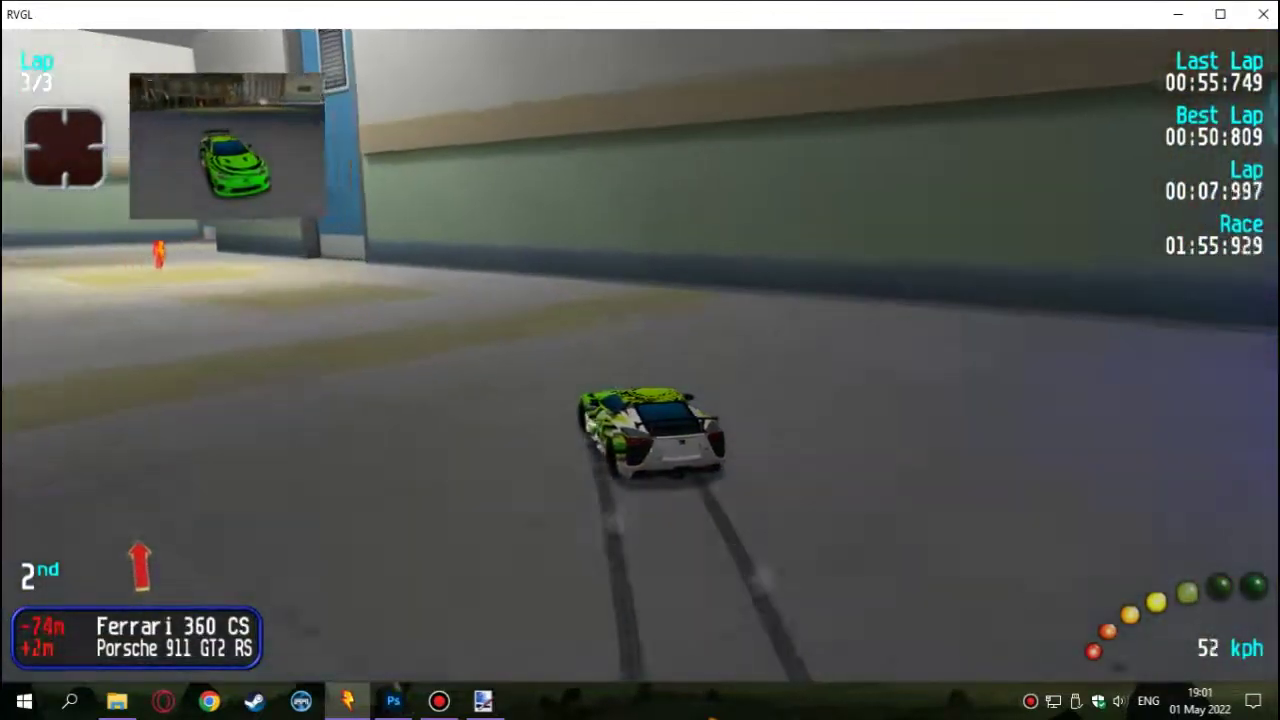
{"action": "key", "text": "Right"}
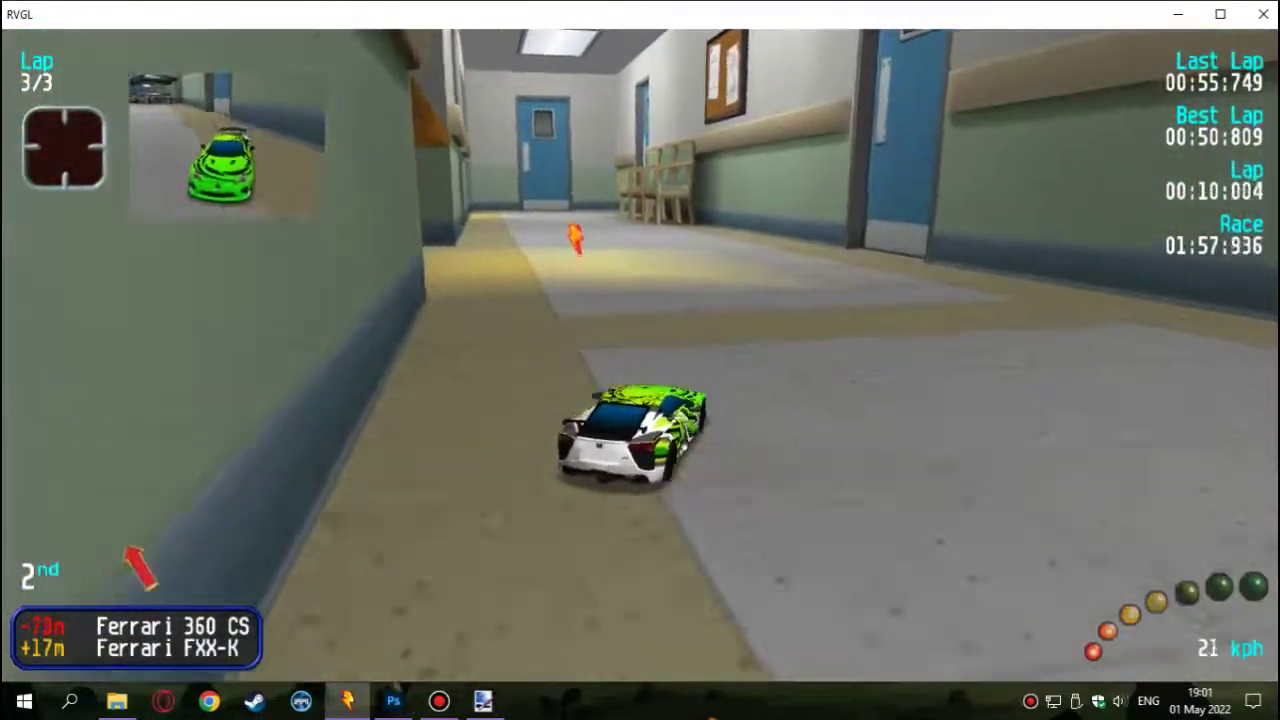
Speed along the corridors into the hospital room and reset the stuck car onto the track
{"action": "key", "text": "Left"}
{"action": "key", "text": "Up"}
{"action": "key", "text": "Left"}
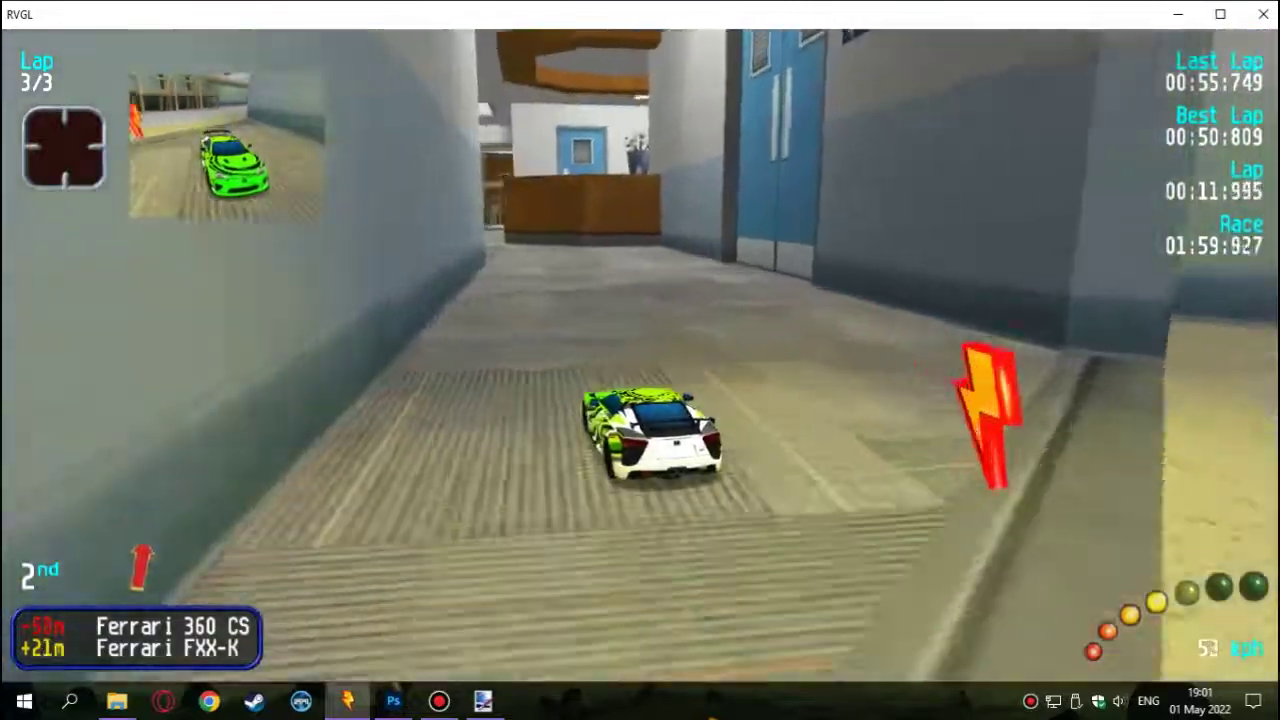
{"action": "key", "text": "Up"}
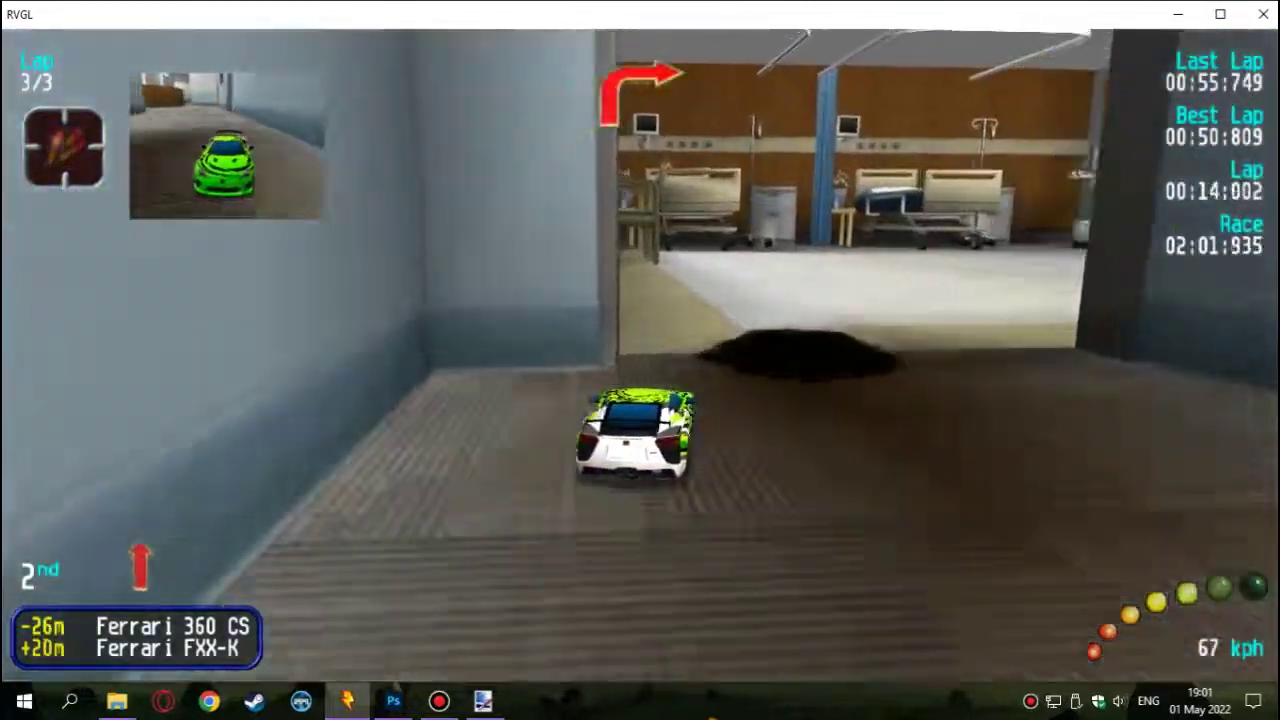
{"action": "key", "text": "Delete"}
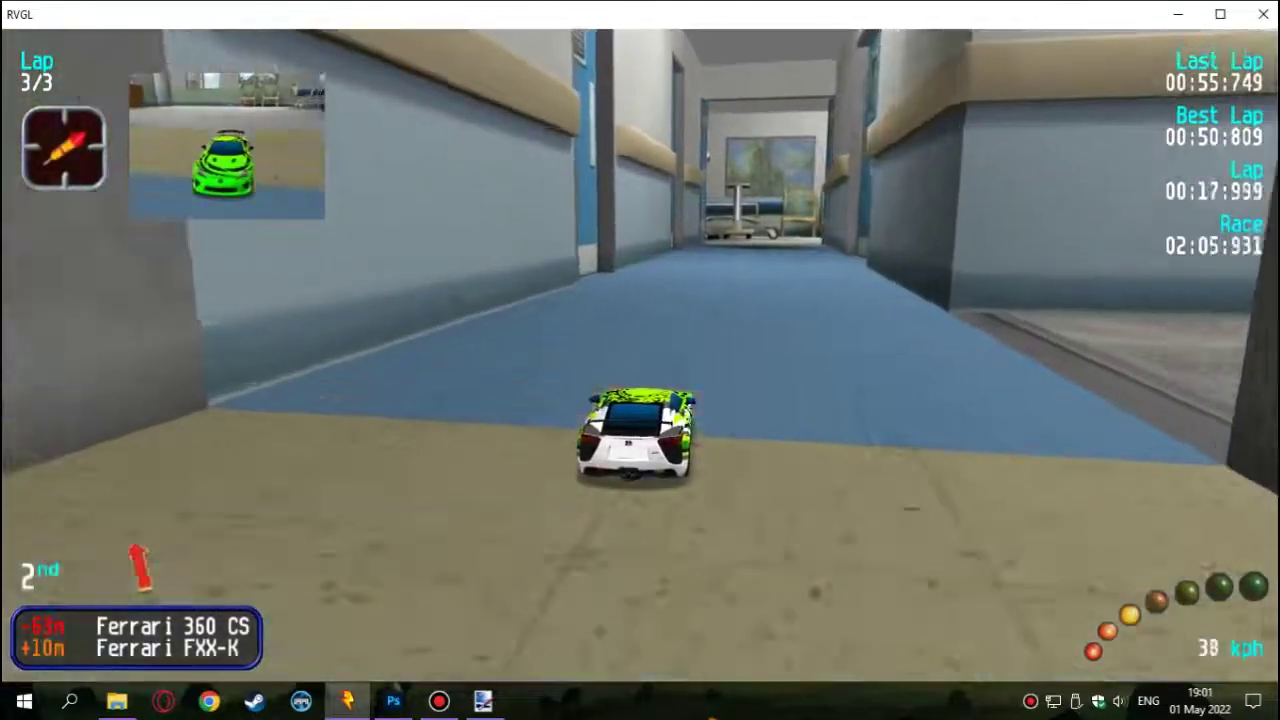
Steer through the bright room and X-ray room, then along the MRI scanner corridor
{"action": "key", "text": "Right"}
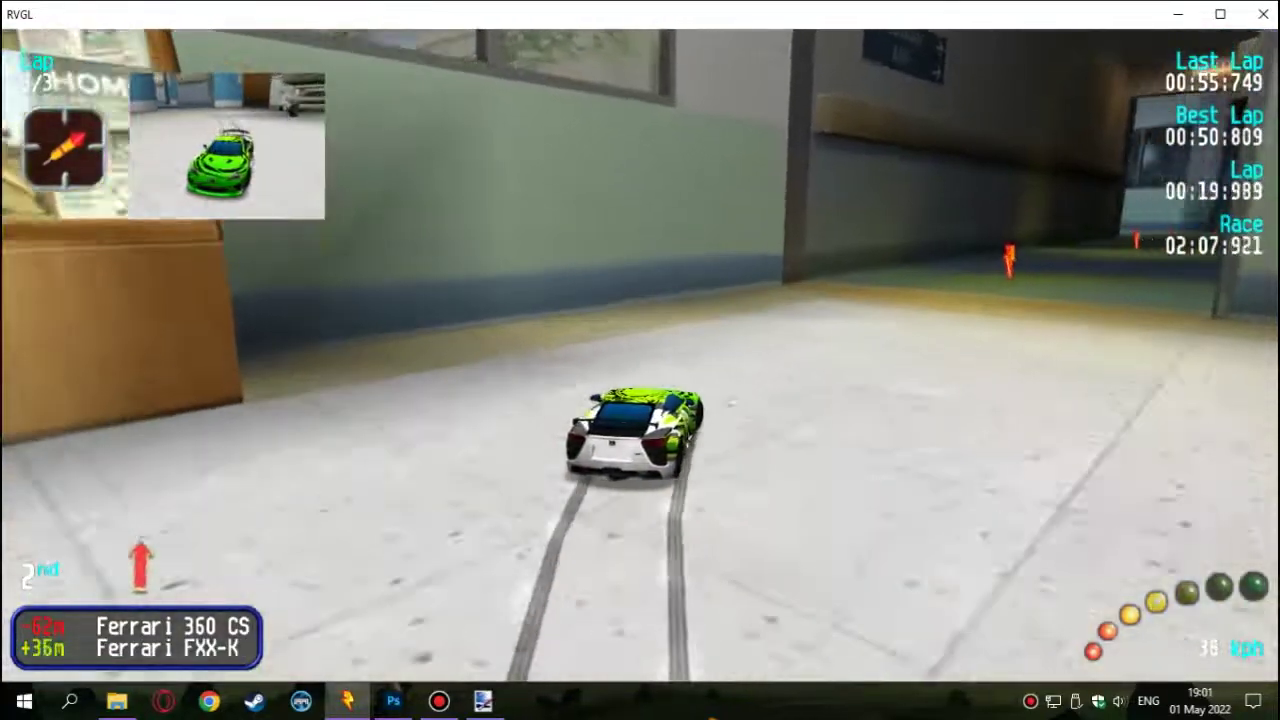
{"action": "key", "text": "Up"}
{"action": "key", "text": "Left"}
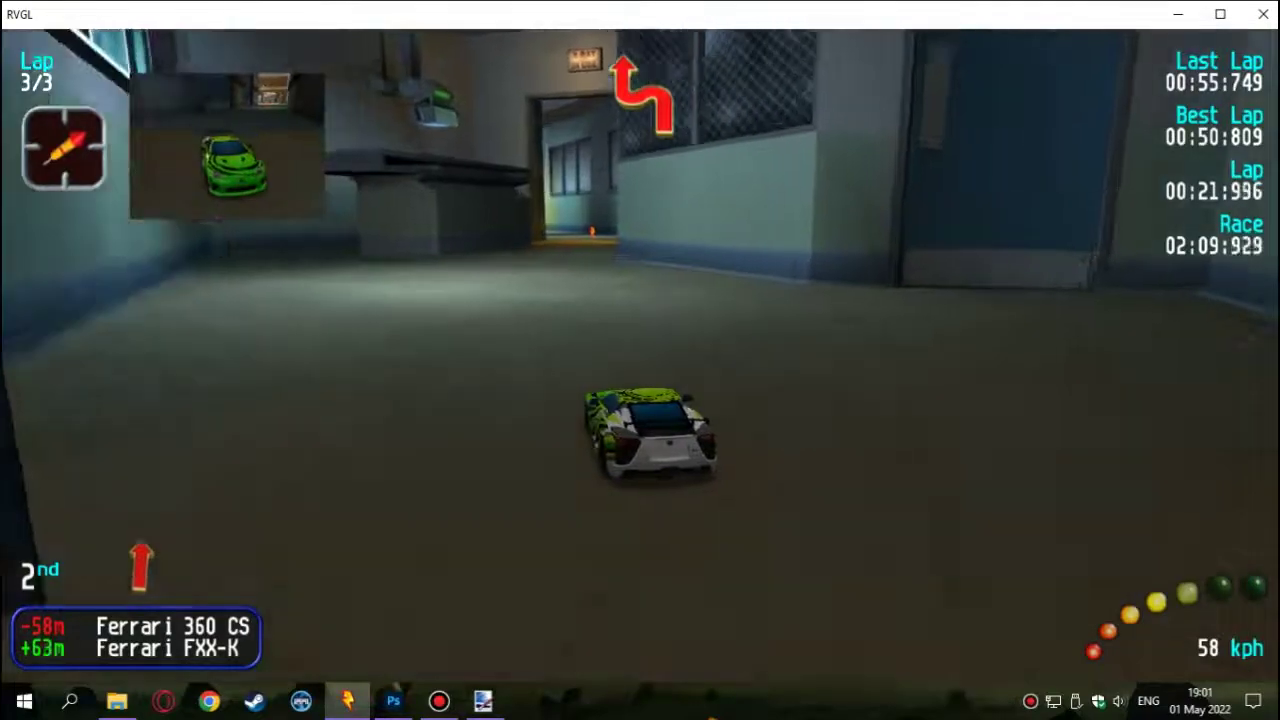
{"action": "key", "text": "Left"}
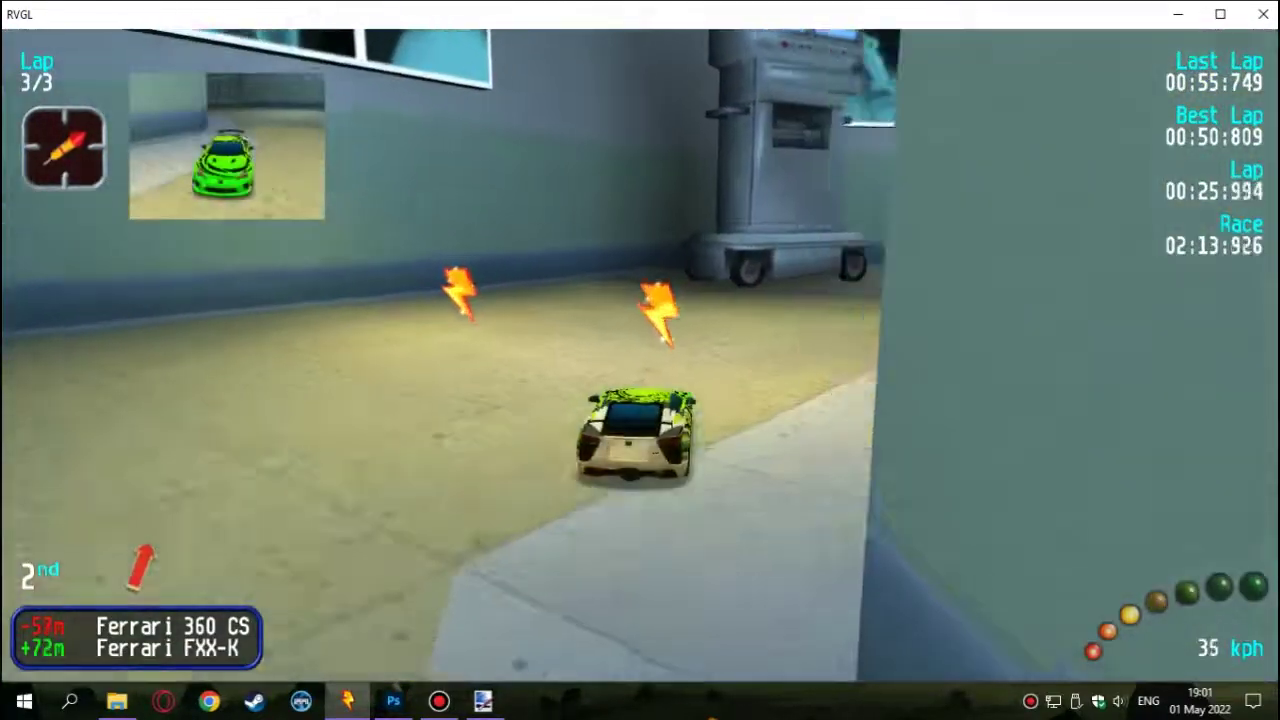
{"action": "key", "text": "Right"}
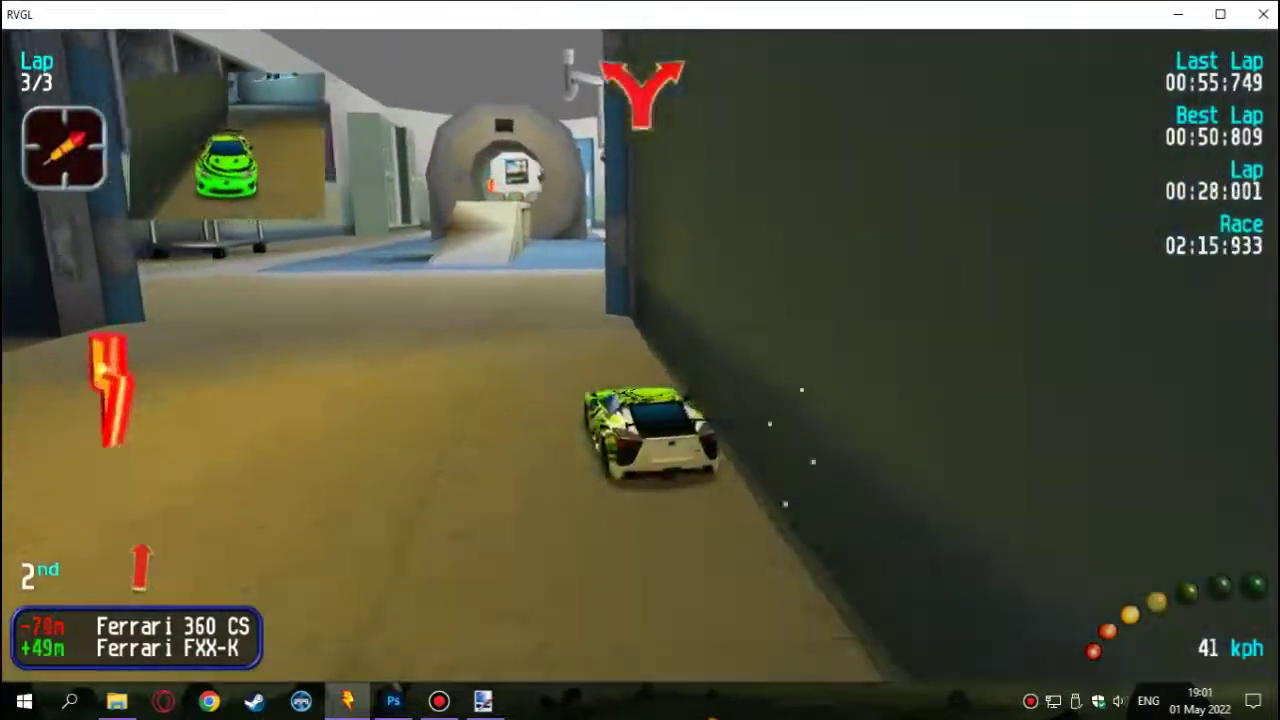
{"action": "key", "text": "Right"}
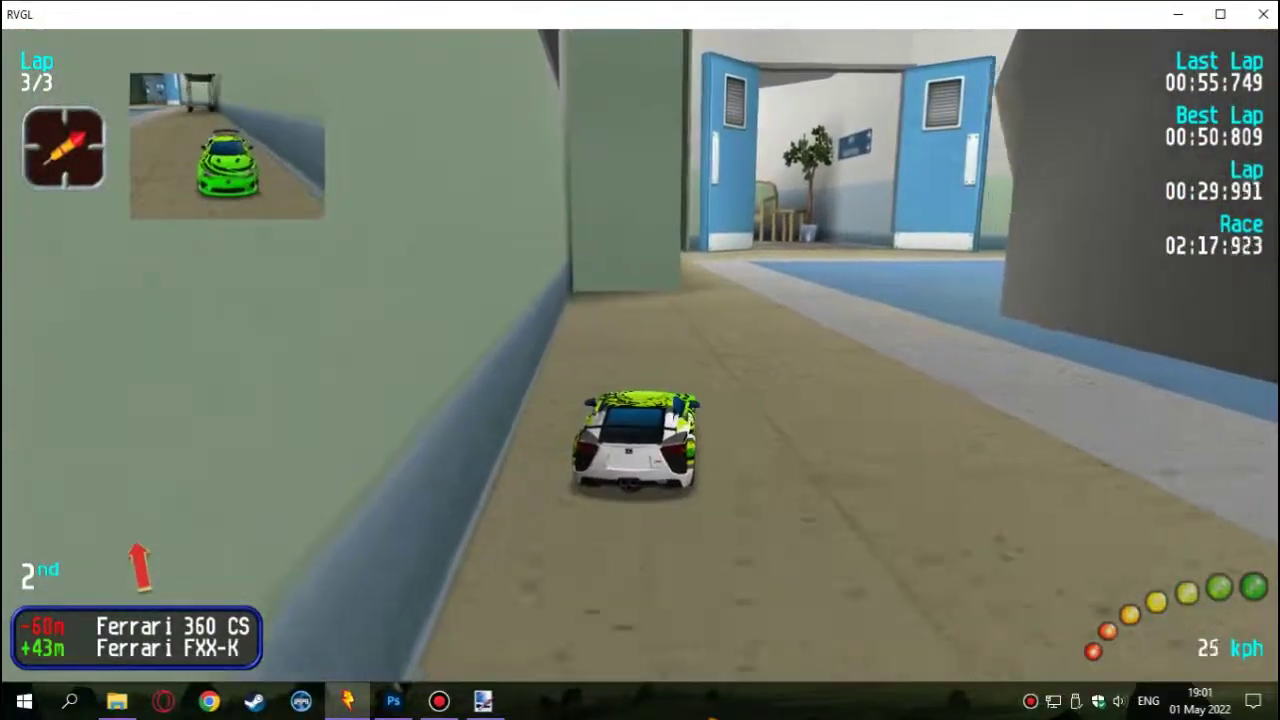
Pass through the waiting area and narrow passage by the stairs into the paved courtyard
{"action": "key", "text": "Left"}
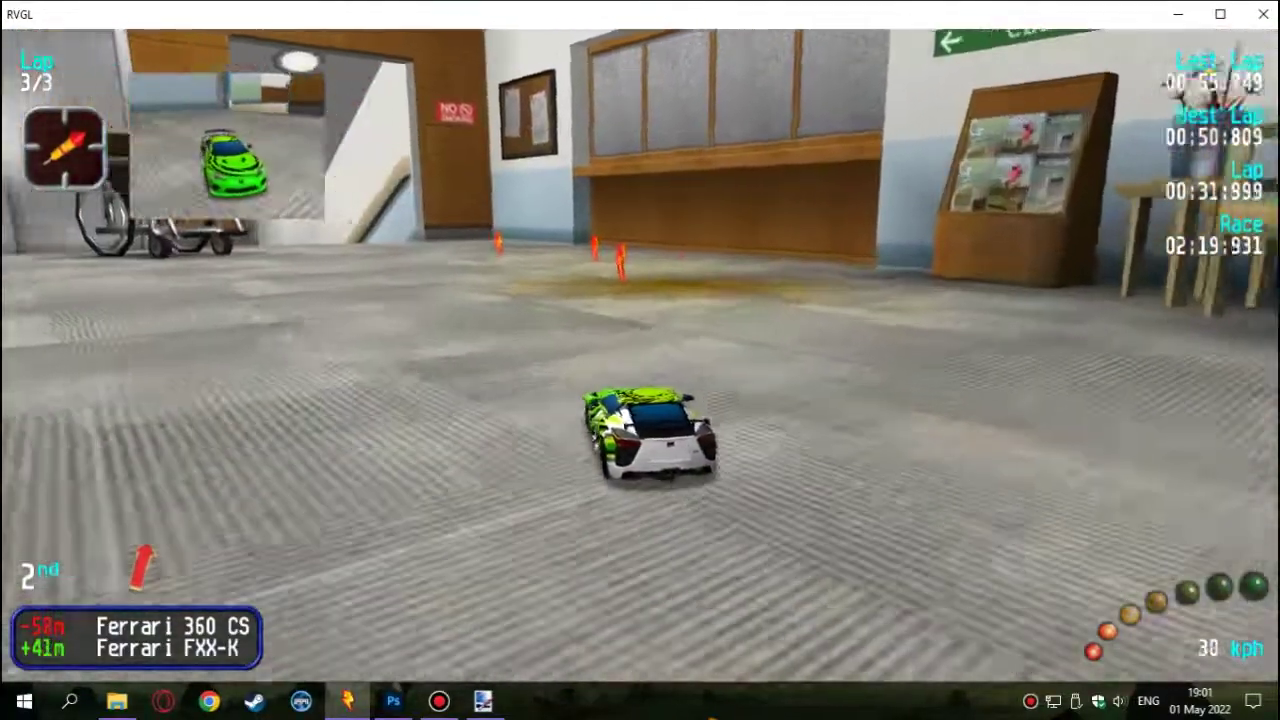
{"action": "key", "text": "Left"}
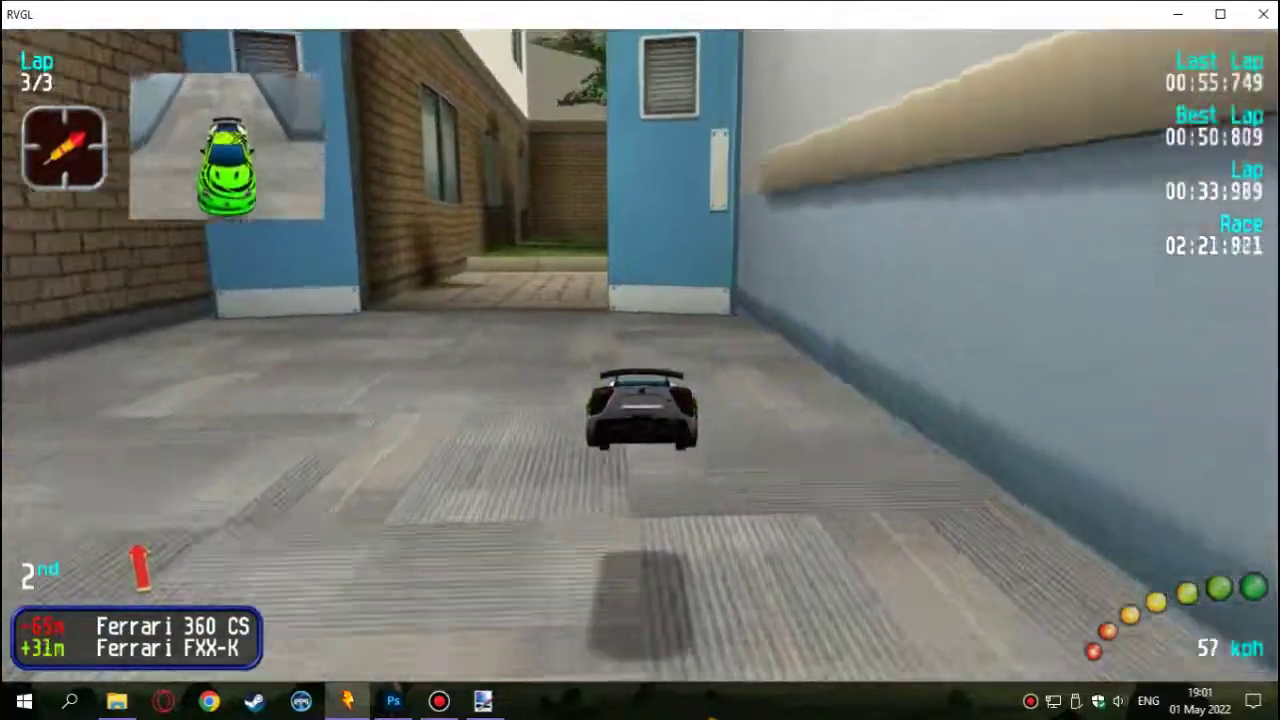
{"action": "key", "text": "Right"}
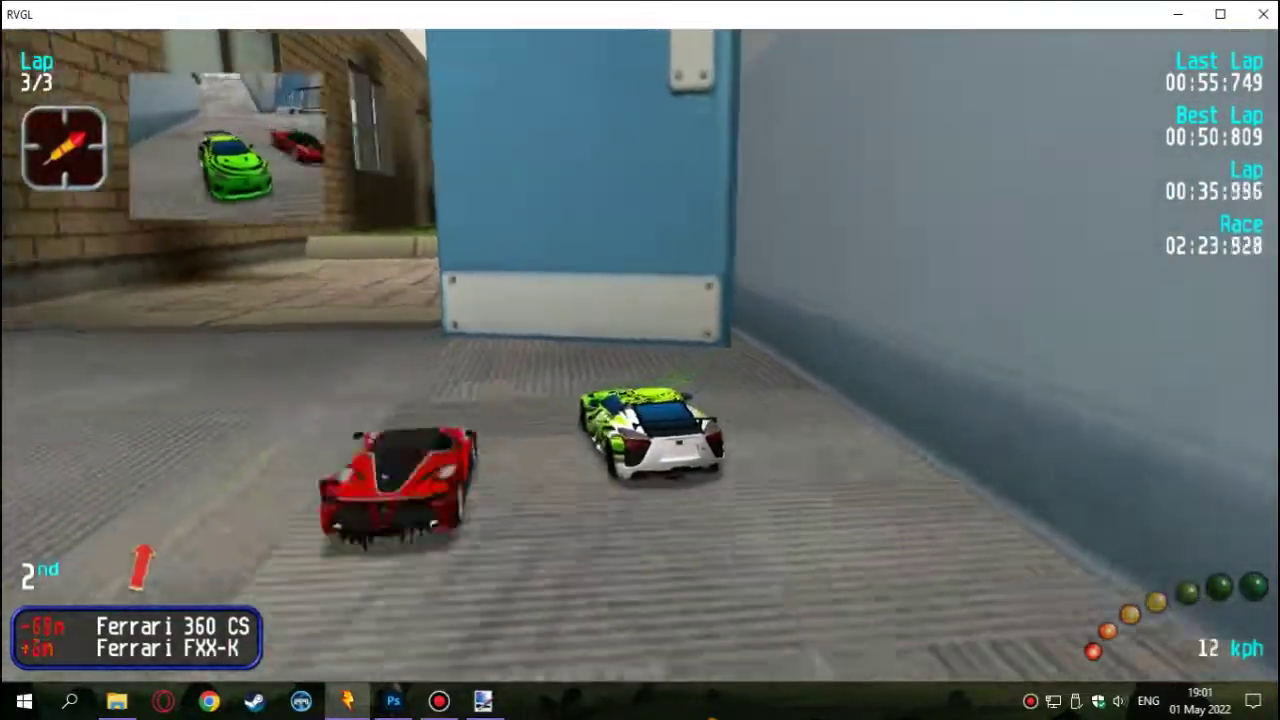
{"action": "key", "text": "Left"}
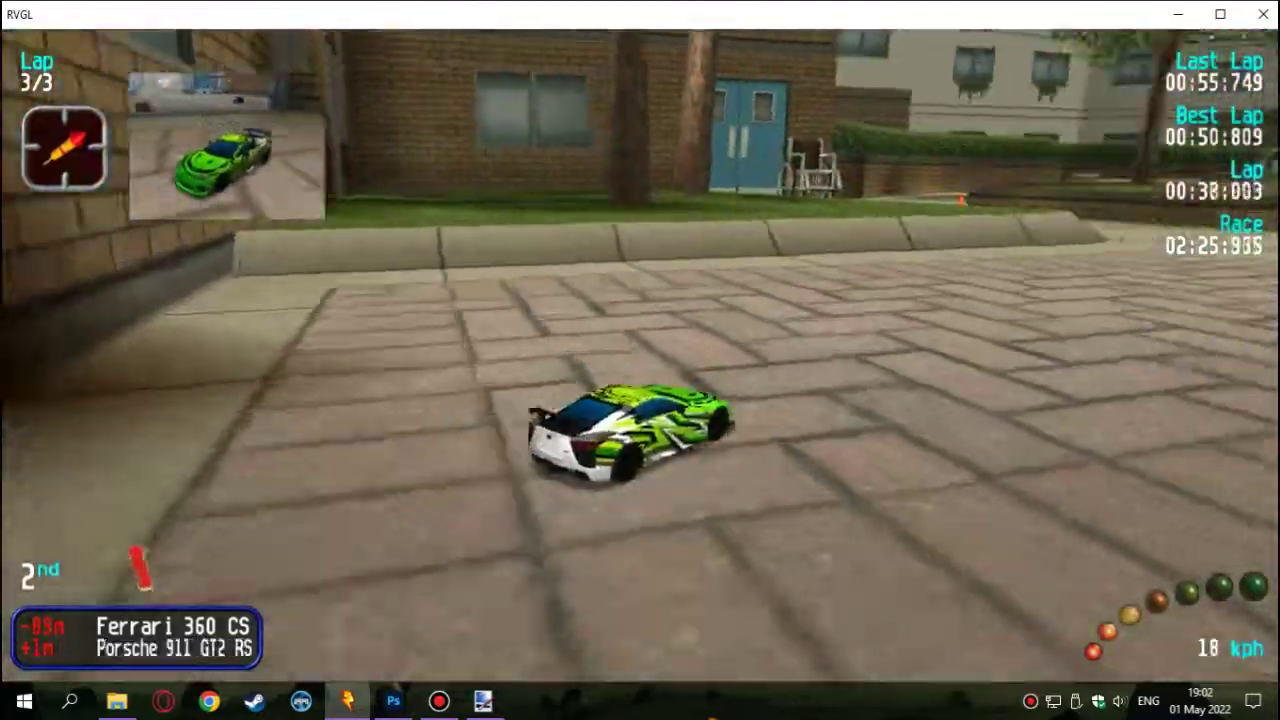
Steer along the courtyard path around the grass bank and beside the brick wall
{"action": "key", "text": "Left"}
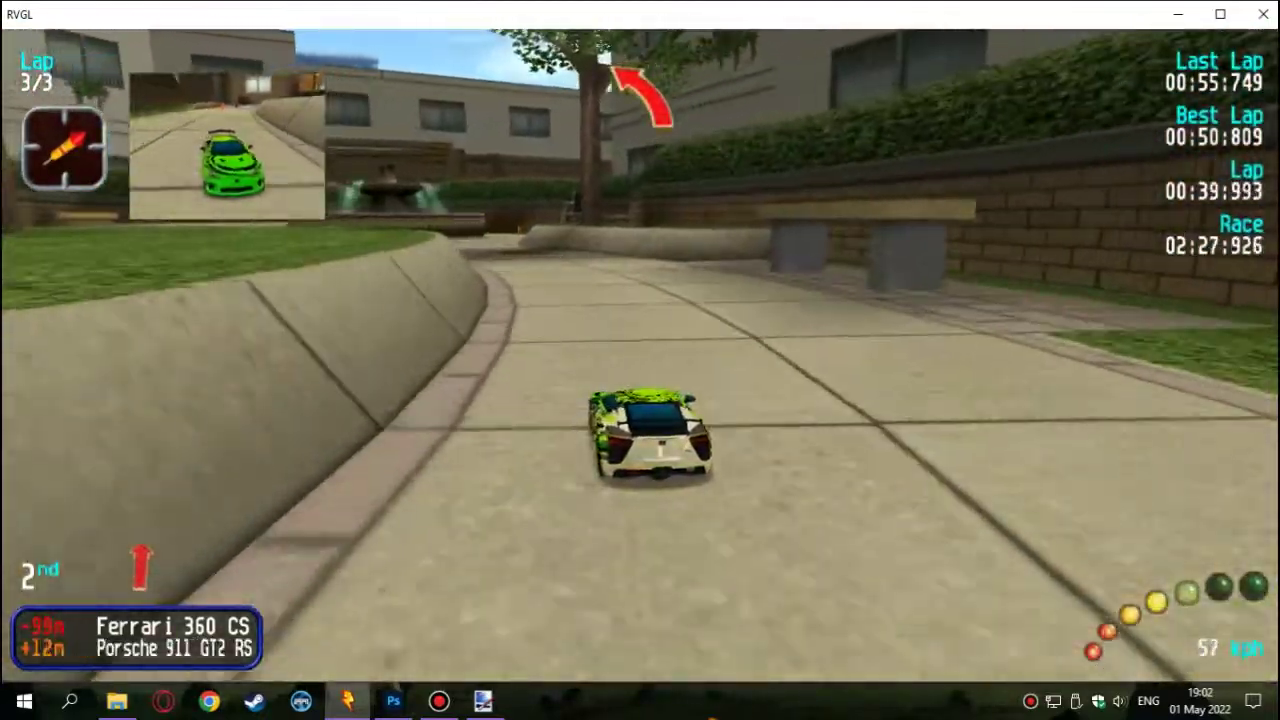
{"action": "key", "text": "Right"}
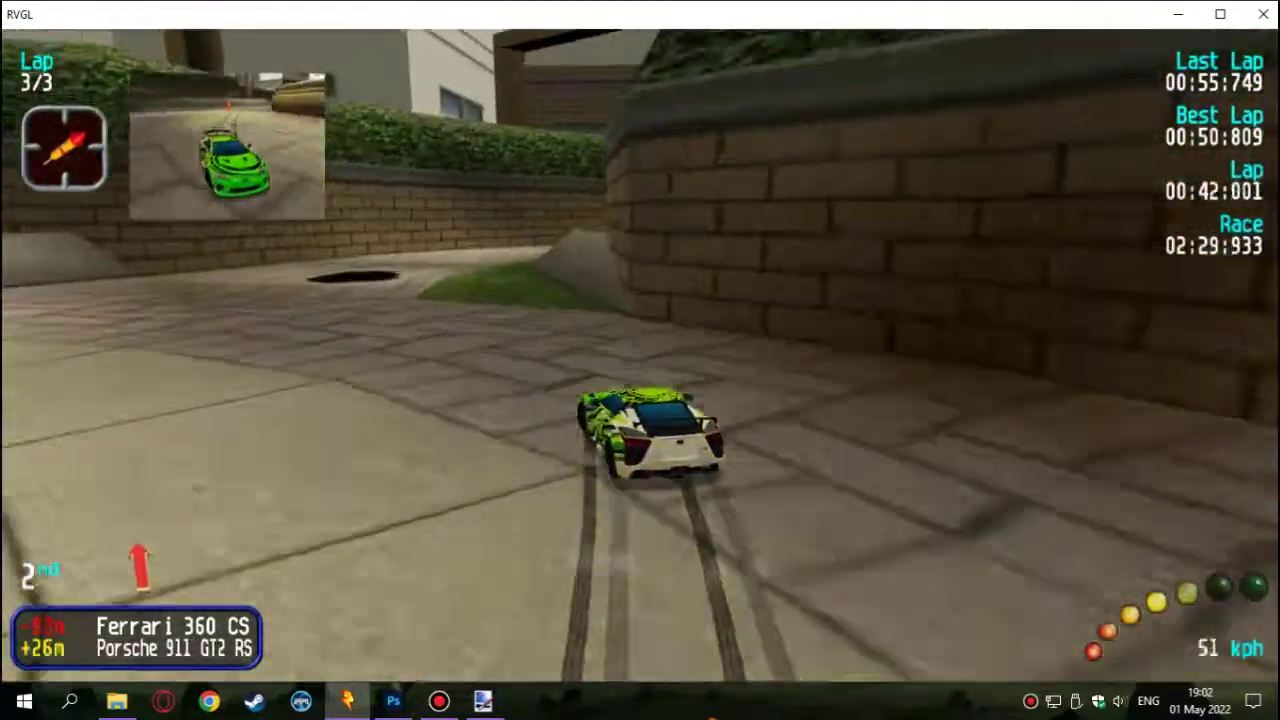
{"action": "key", "text": "Left"}
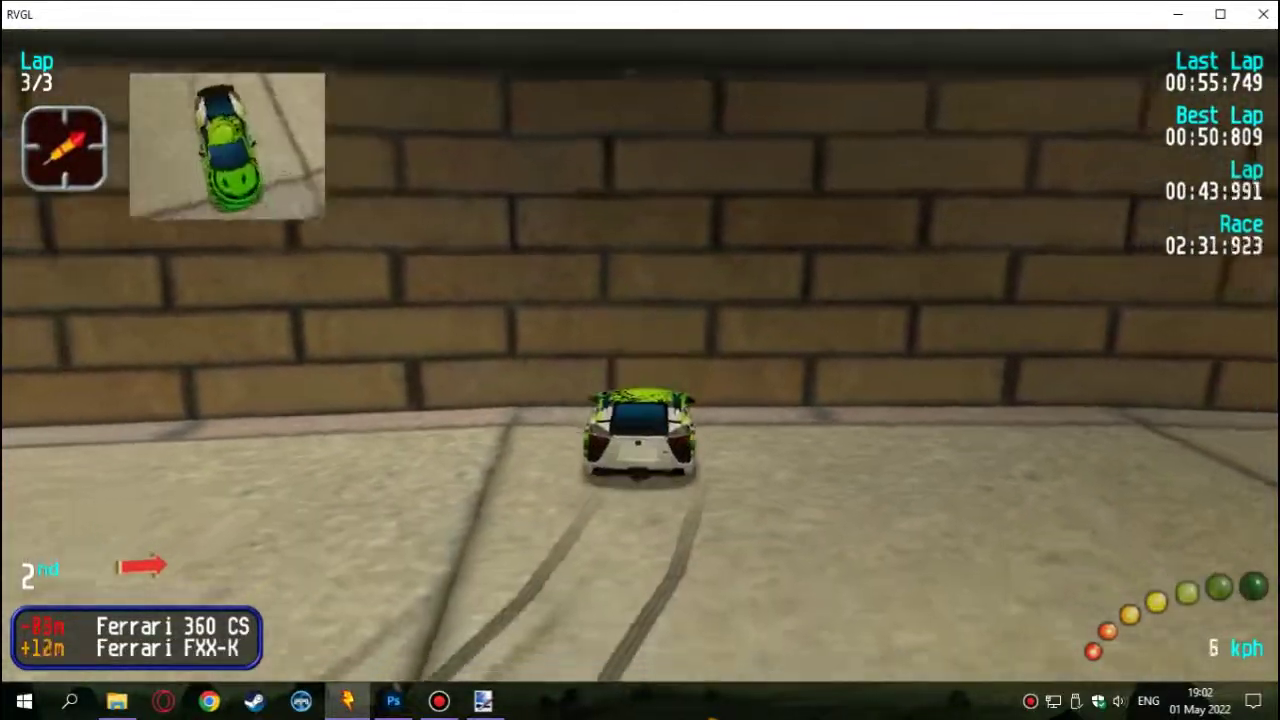
{"action": "key", "text": "Right"}
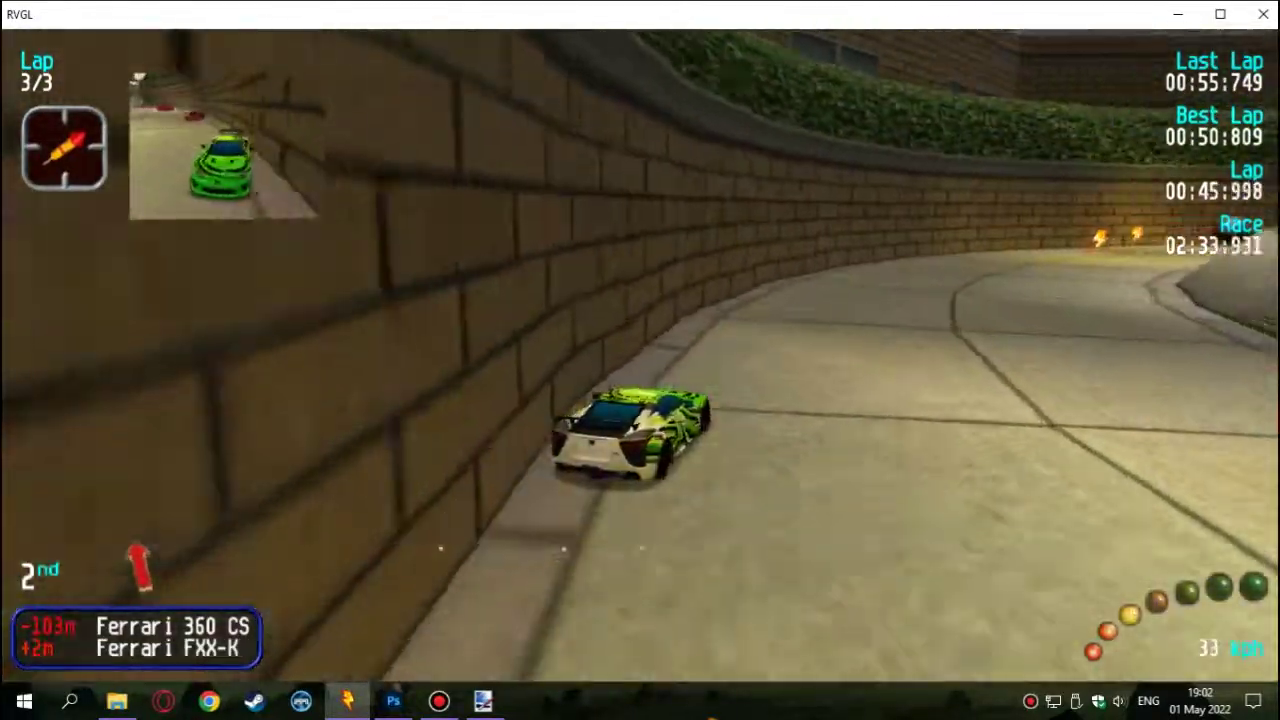
Race through the corridor, ward, reception and toy room, crossing the finish line in 2nd
{"action": "key", "text": "Right"}
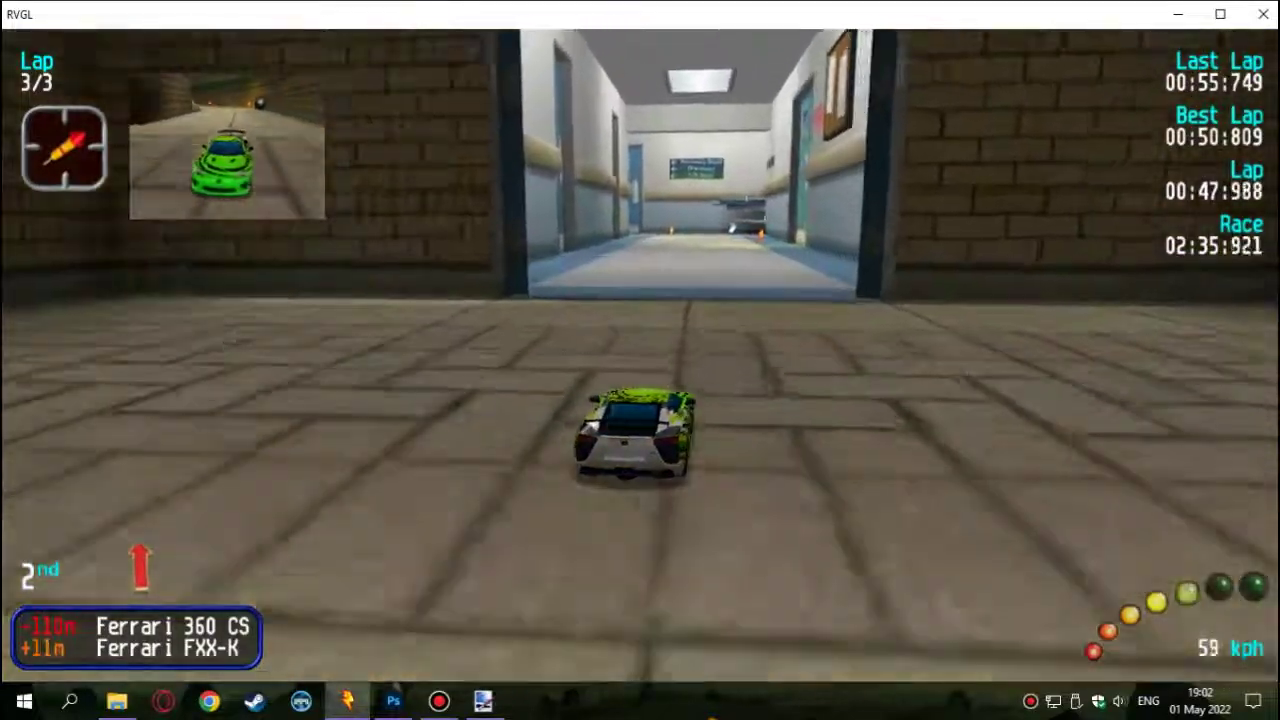
{"action": "key", "text": "Left"}
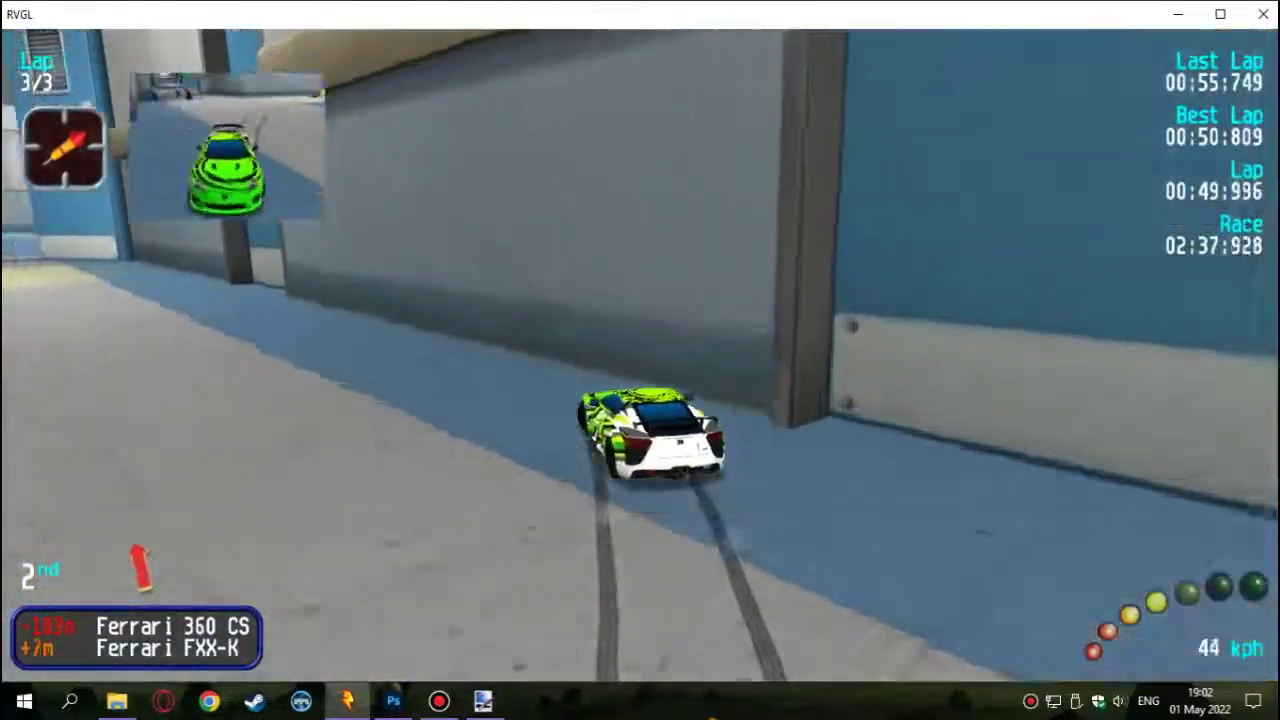
{"action": "key", "text": "Right"}
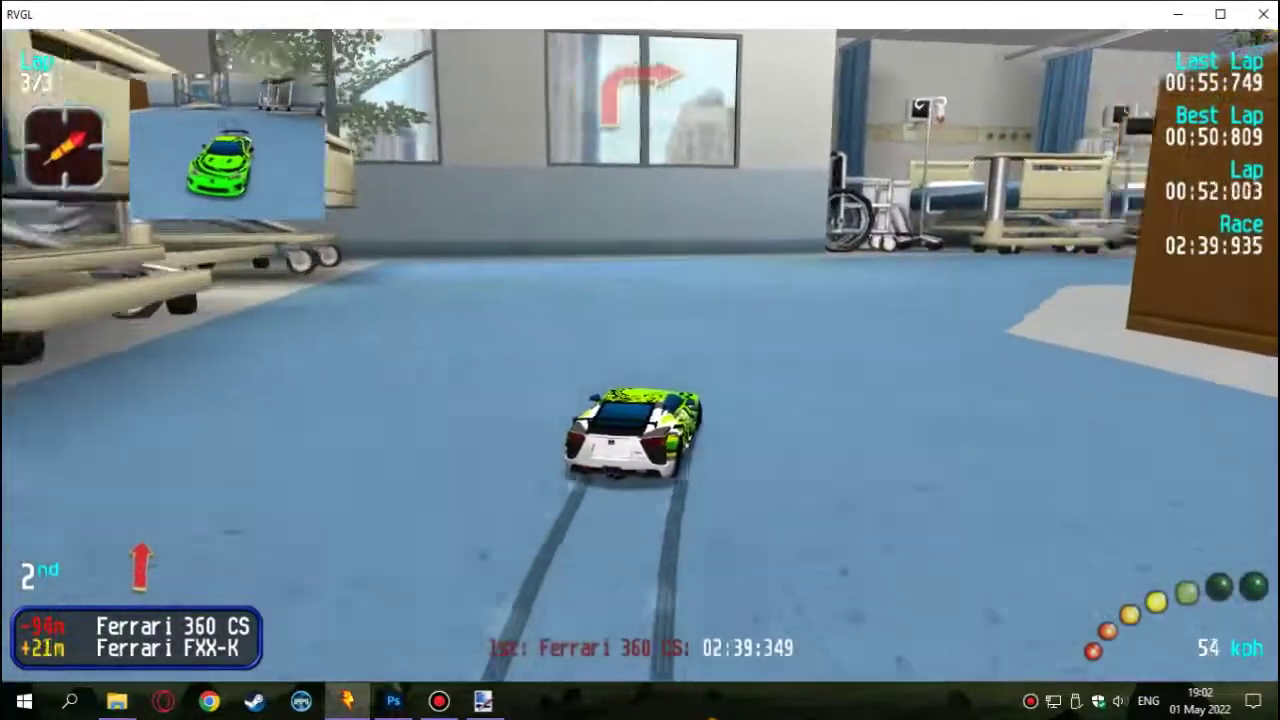
{"action": "key", "text": "Right"}
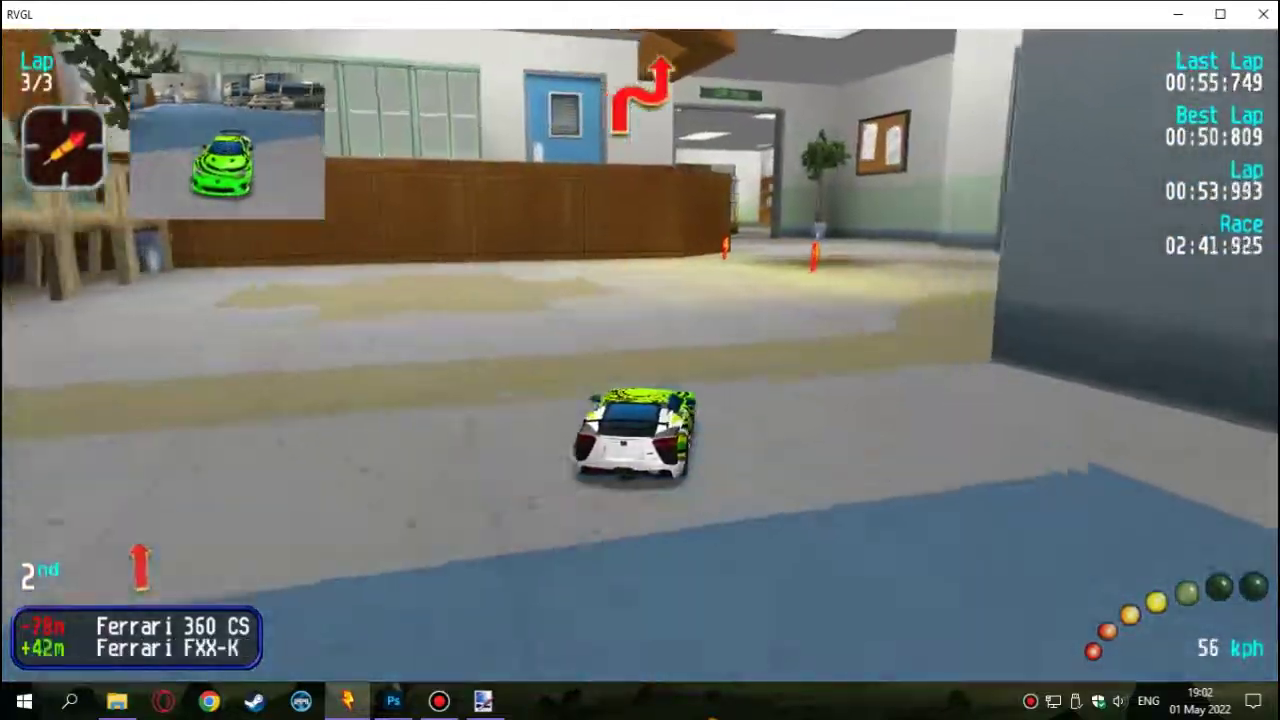
{"action": "key", "text": "Left"}
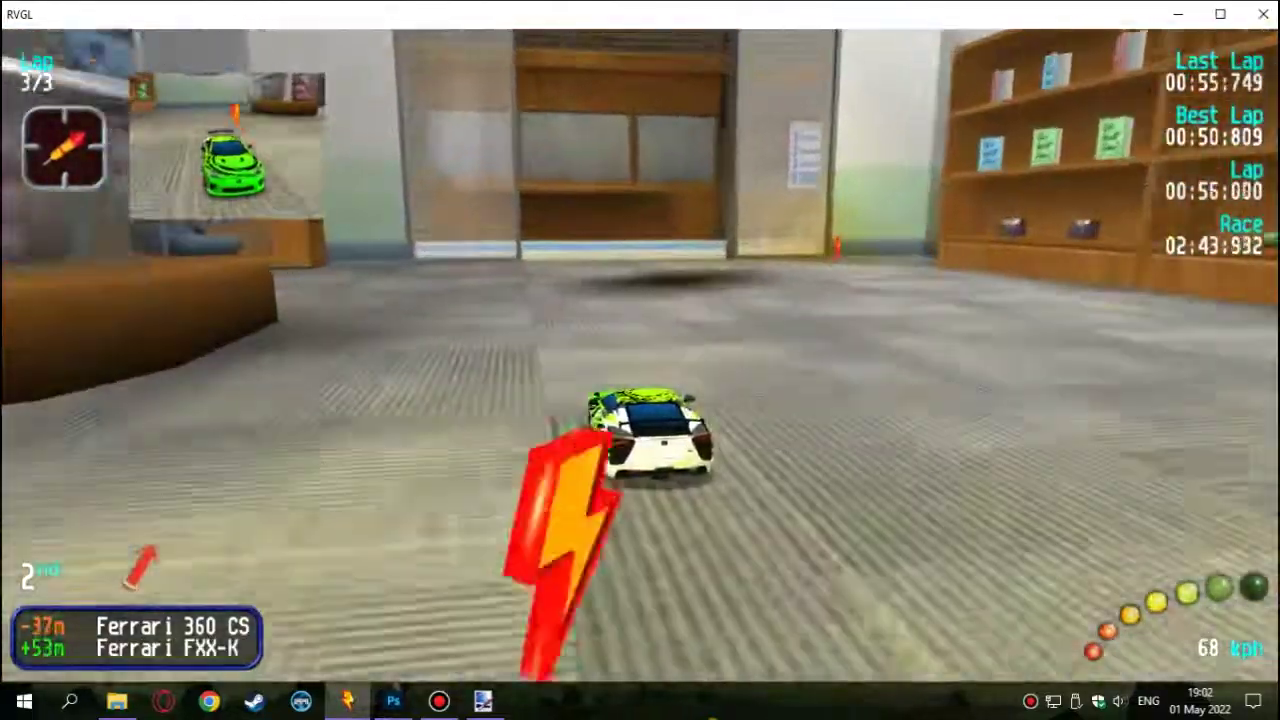
{"action": "key", "text": "Right"}
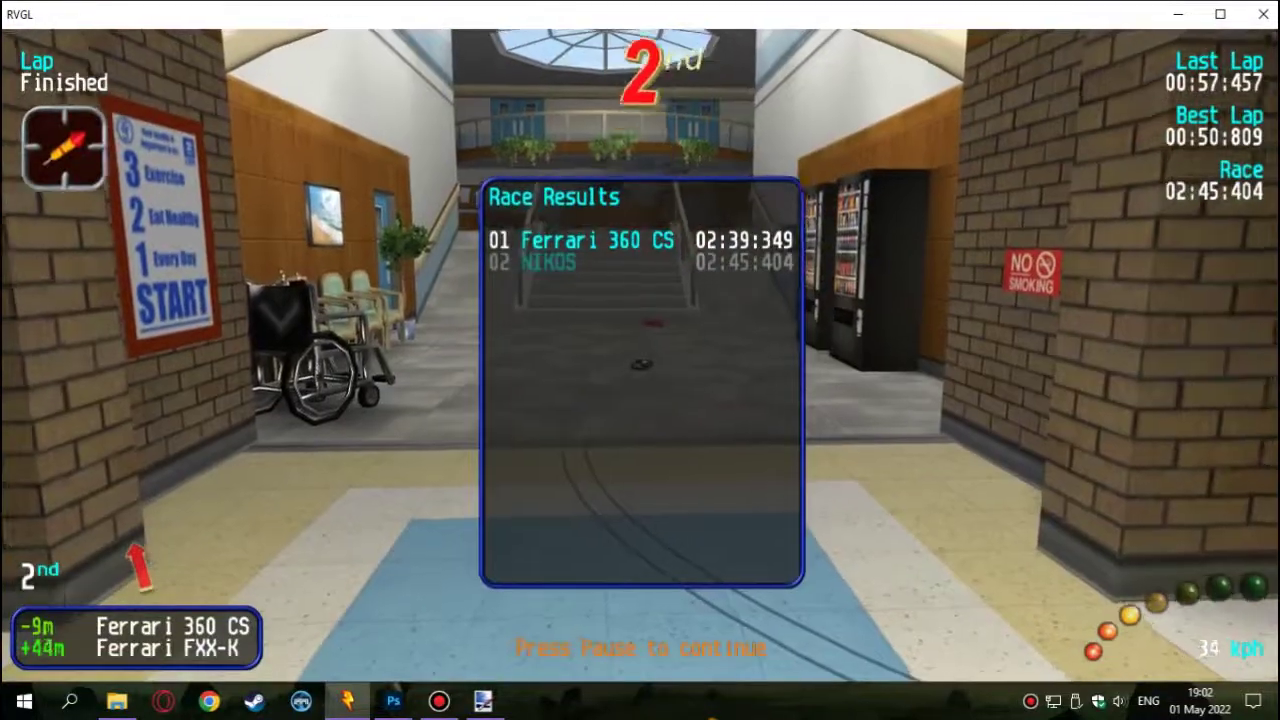